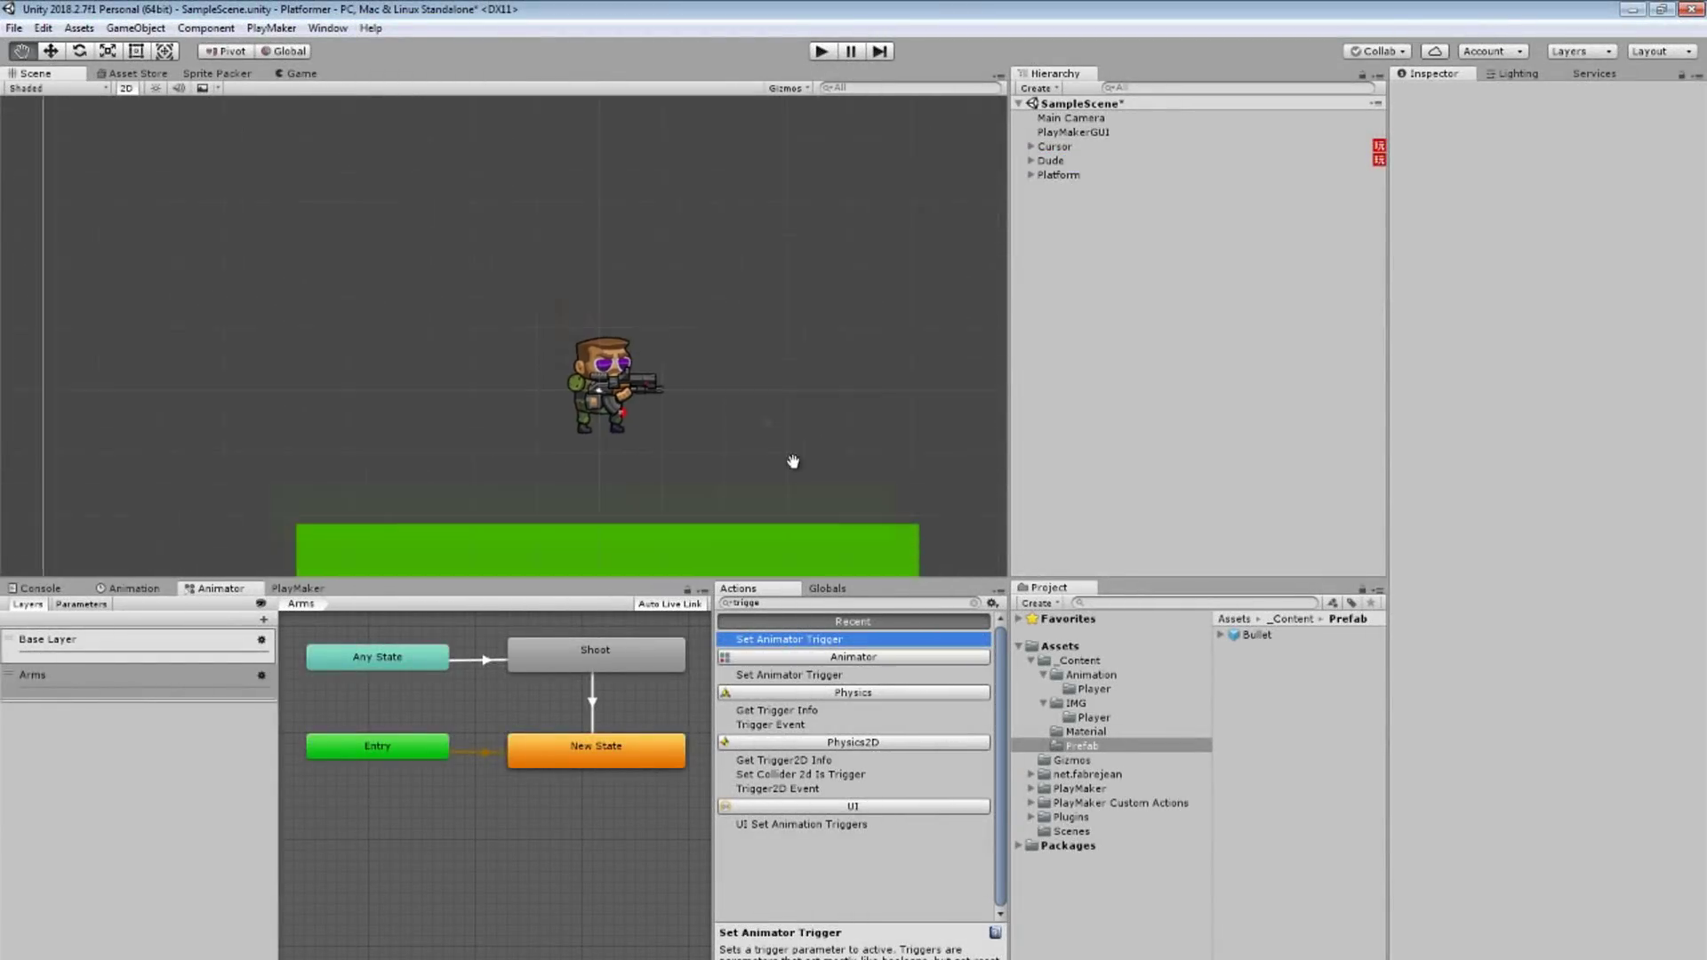
Duplicate the green platform and move the copy up and to the right.
click(1076, 177)
key(ctrl+d)
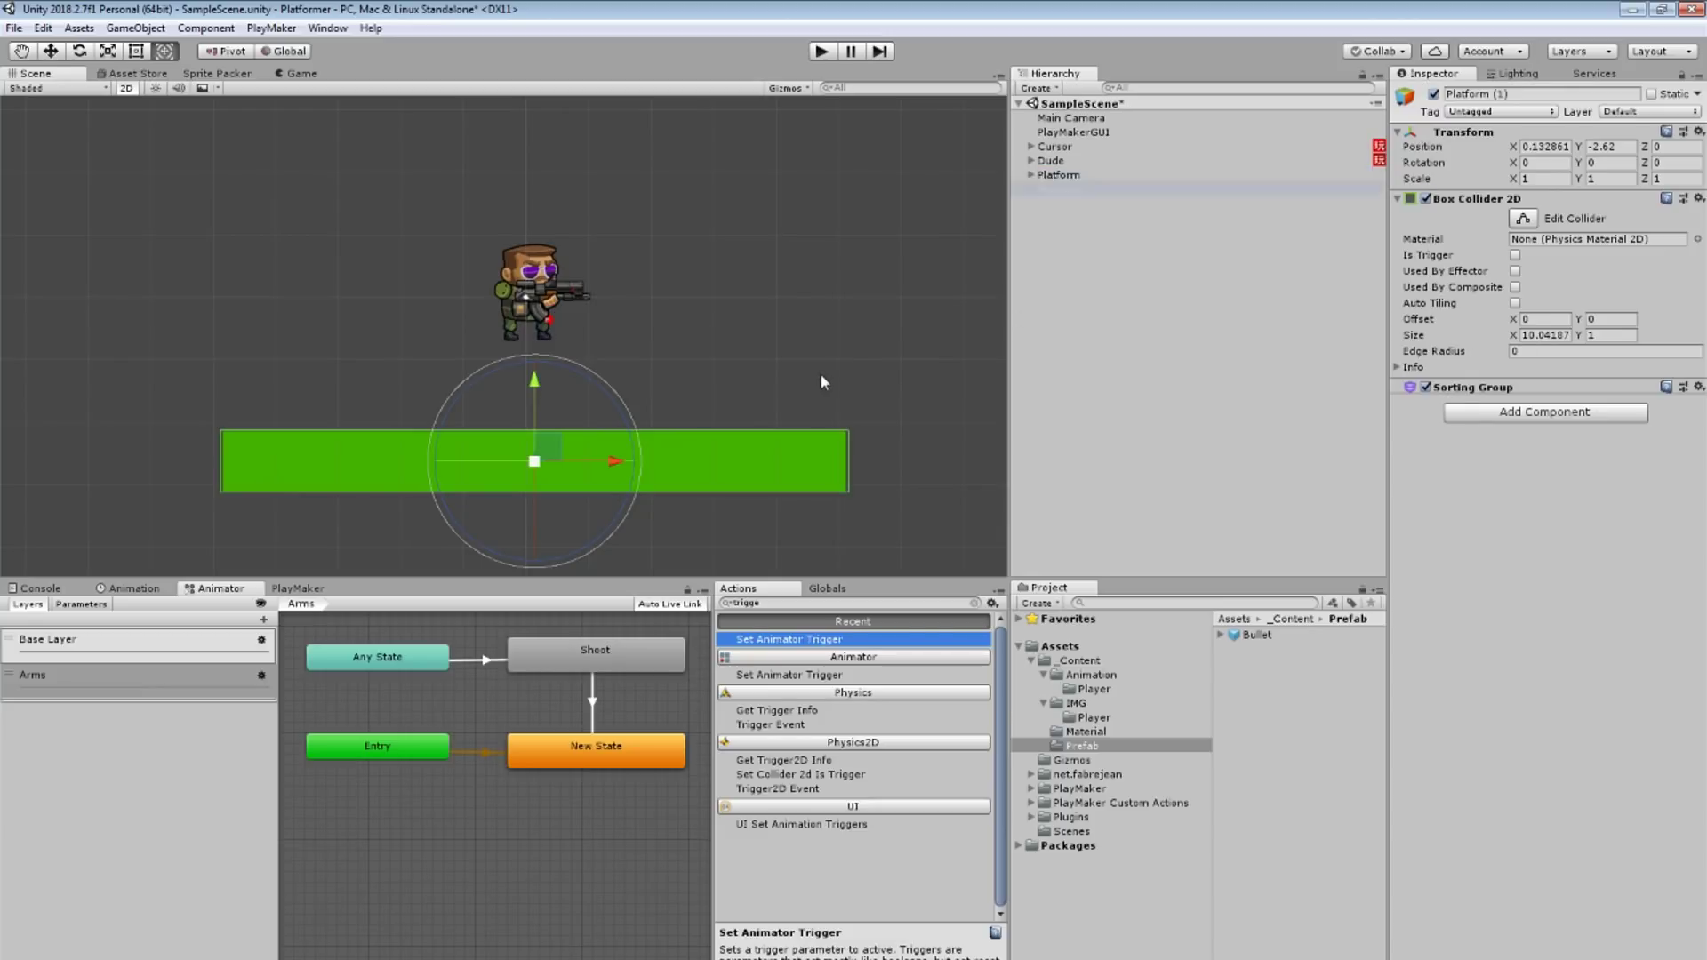
mouse_move(555, 444)
mouse_down()
mouse_move(920, 327)
mouse_move(912, 285)
mouse_up()
click(1030, 188)
Make the copy thin: sprite height 0.25 and Box Collider Size Y 0.21.
click(1064, 204)
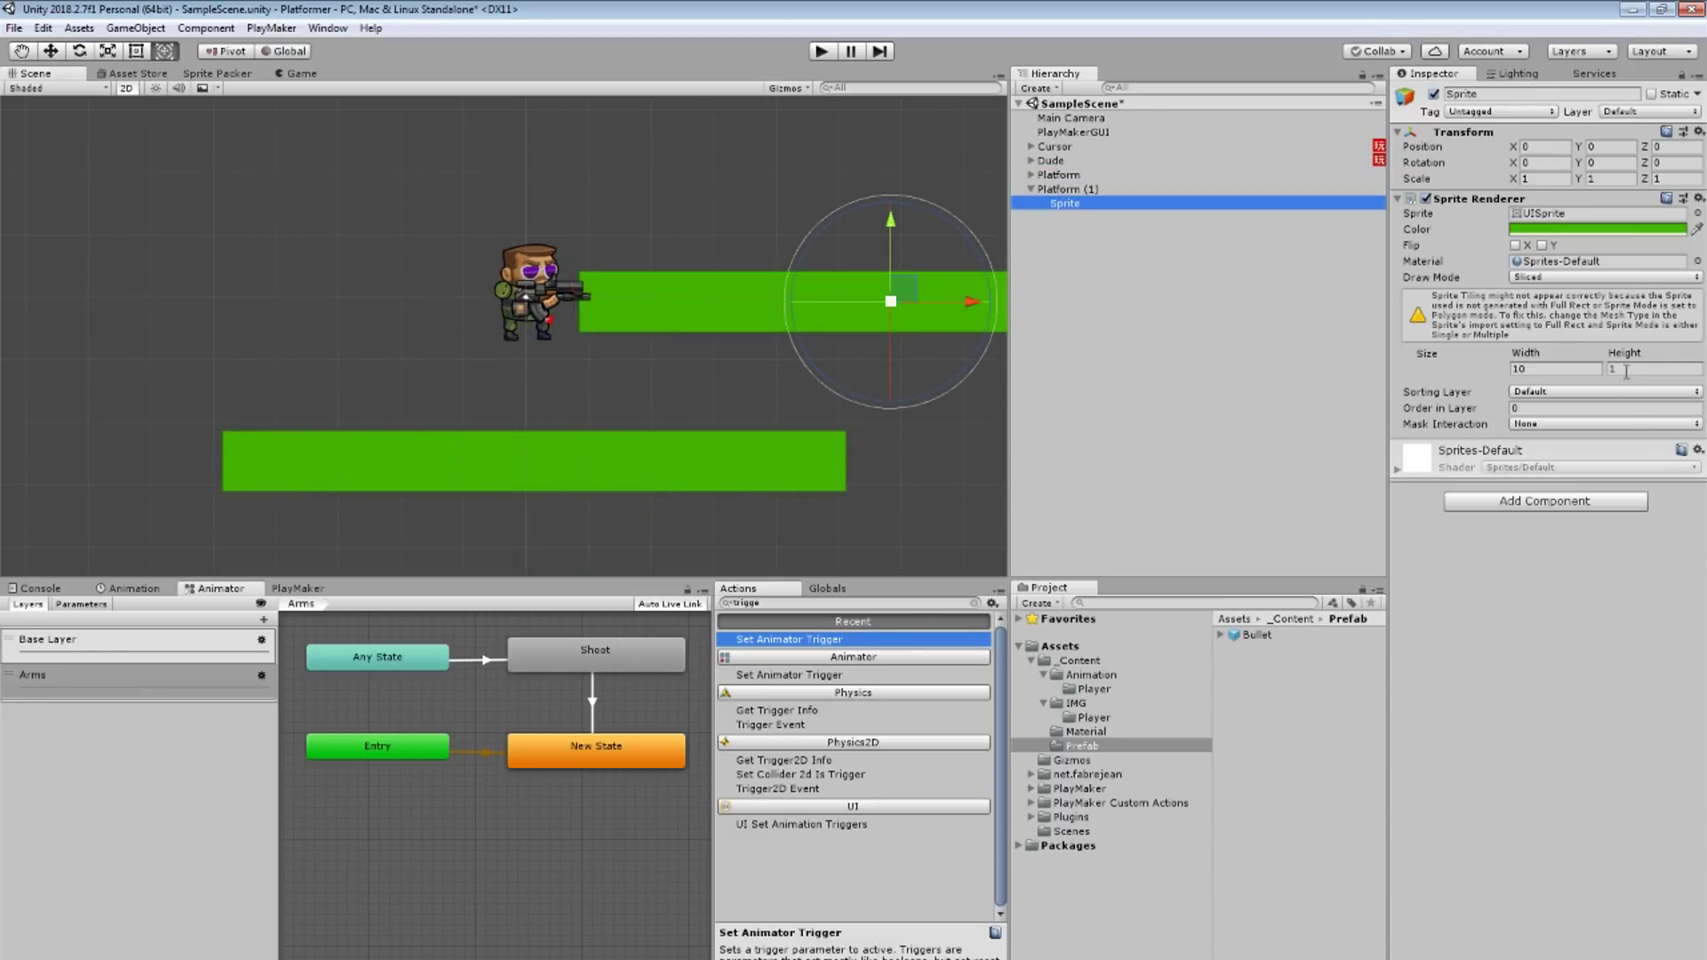
click(1629, 367)
text(.5)
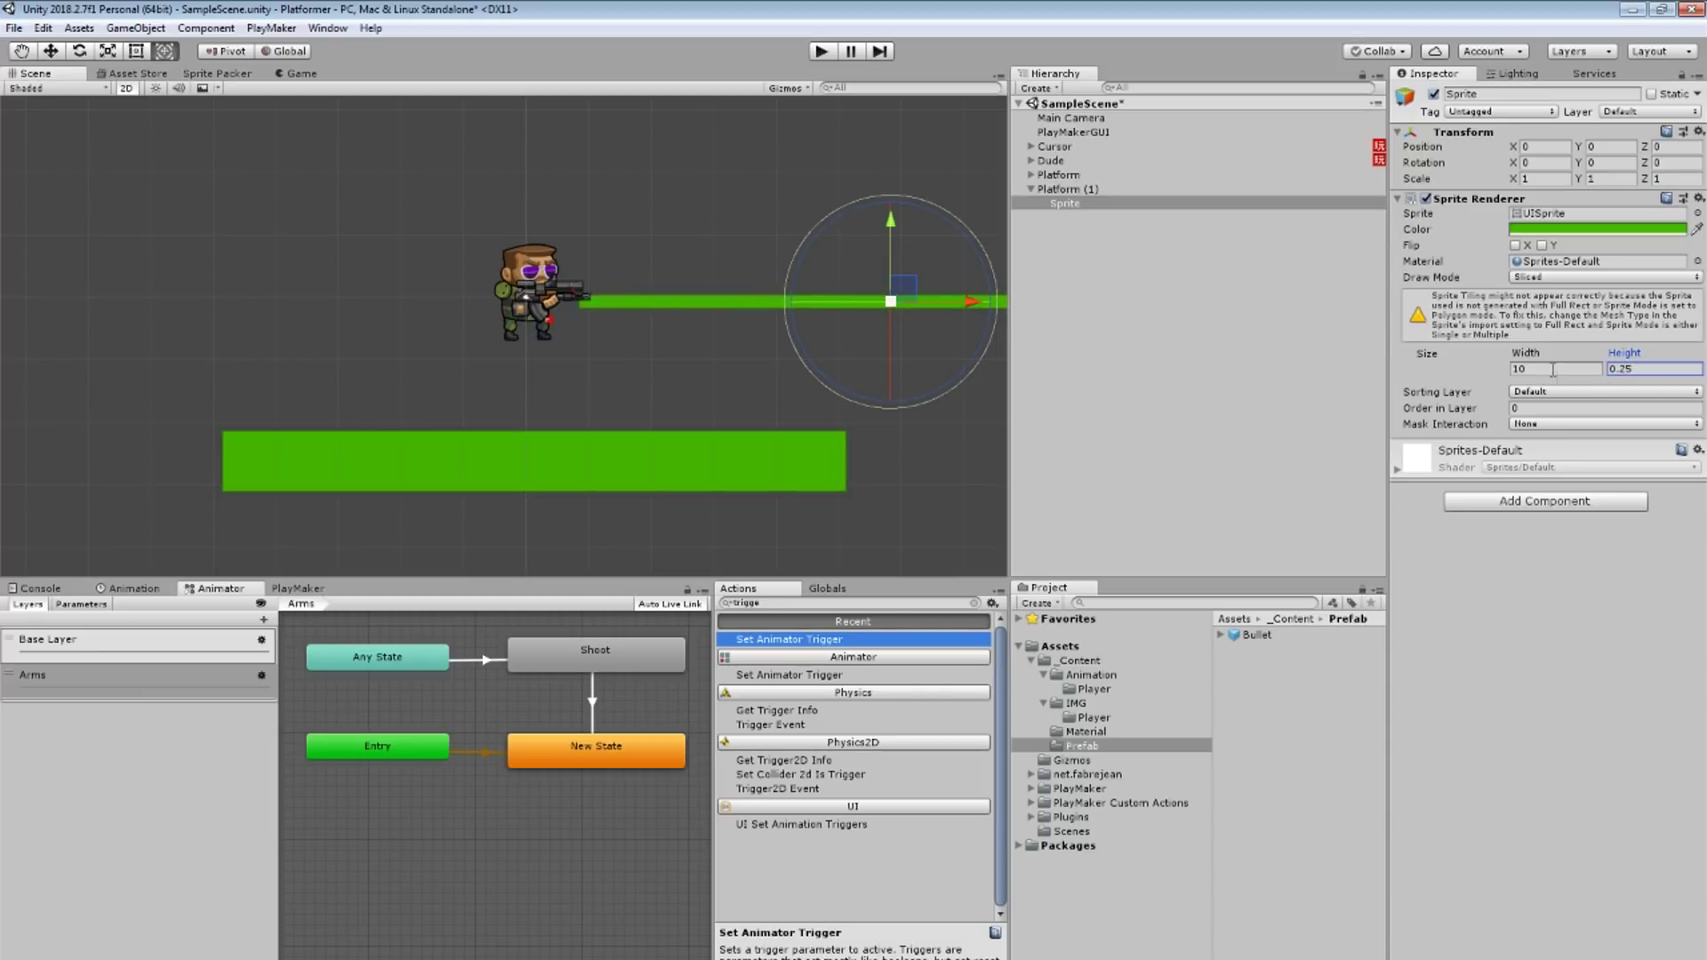
click(1100, 189)
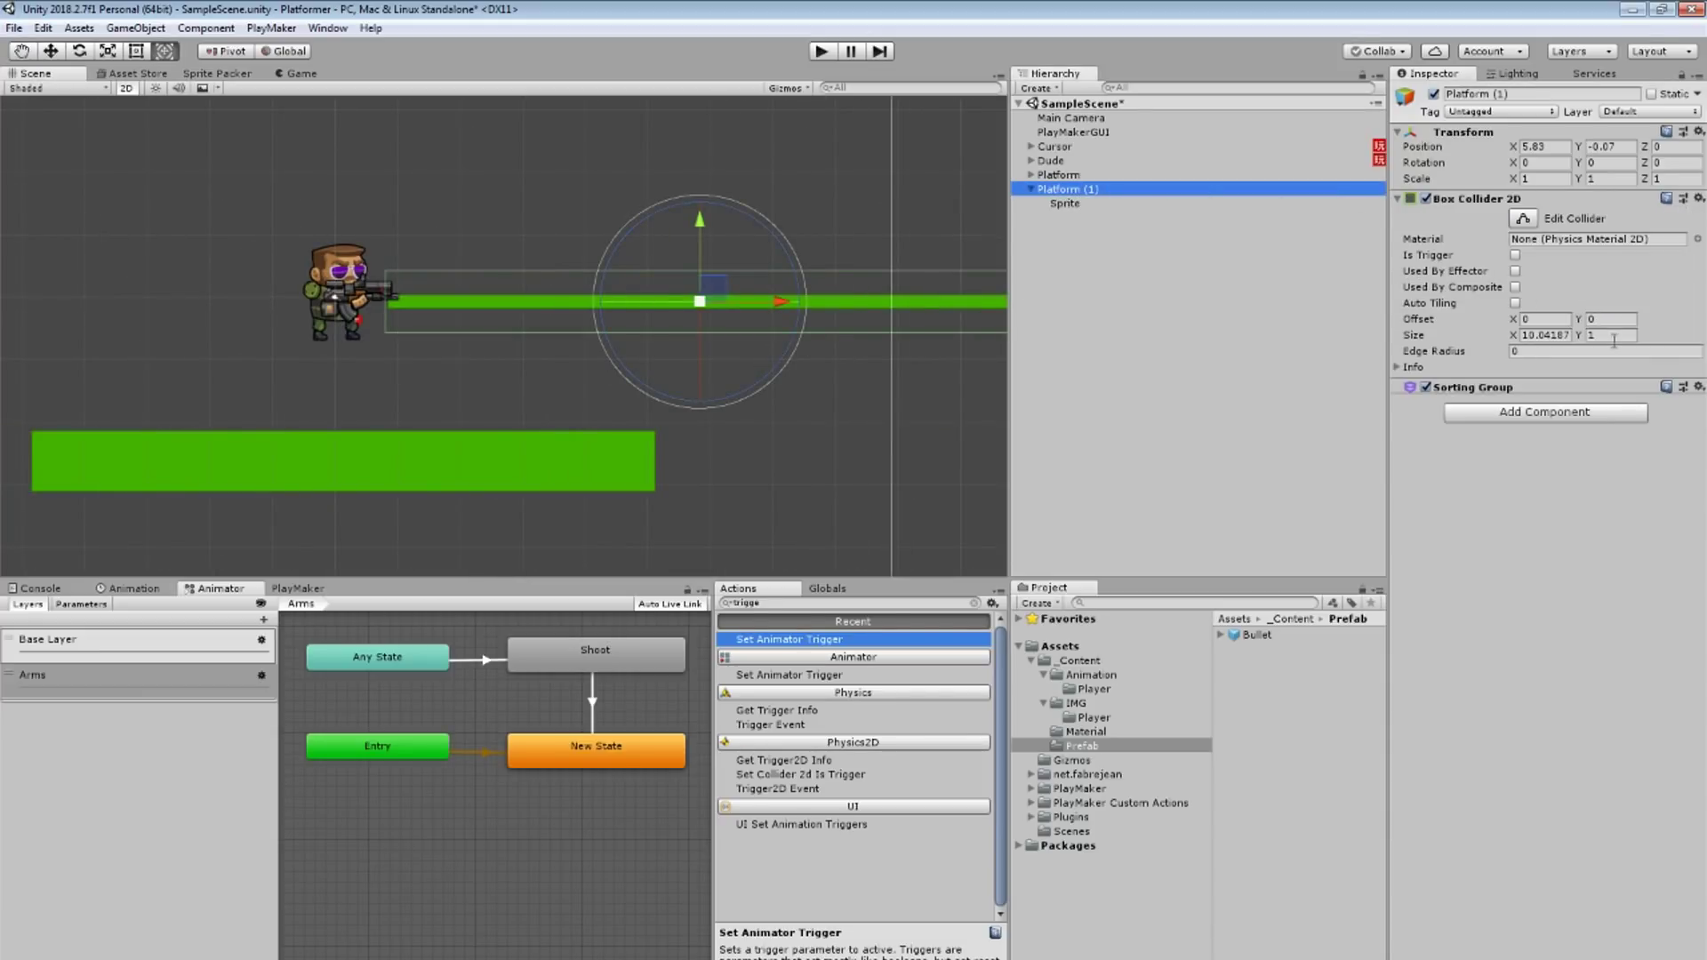
drag(1583, 336, 1565, 336)
Play-test by running the character left and right and jumping toward the upper platform.
click(821, 50)
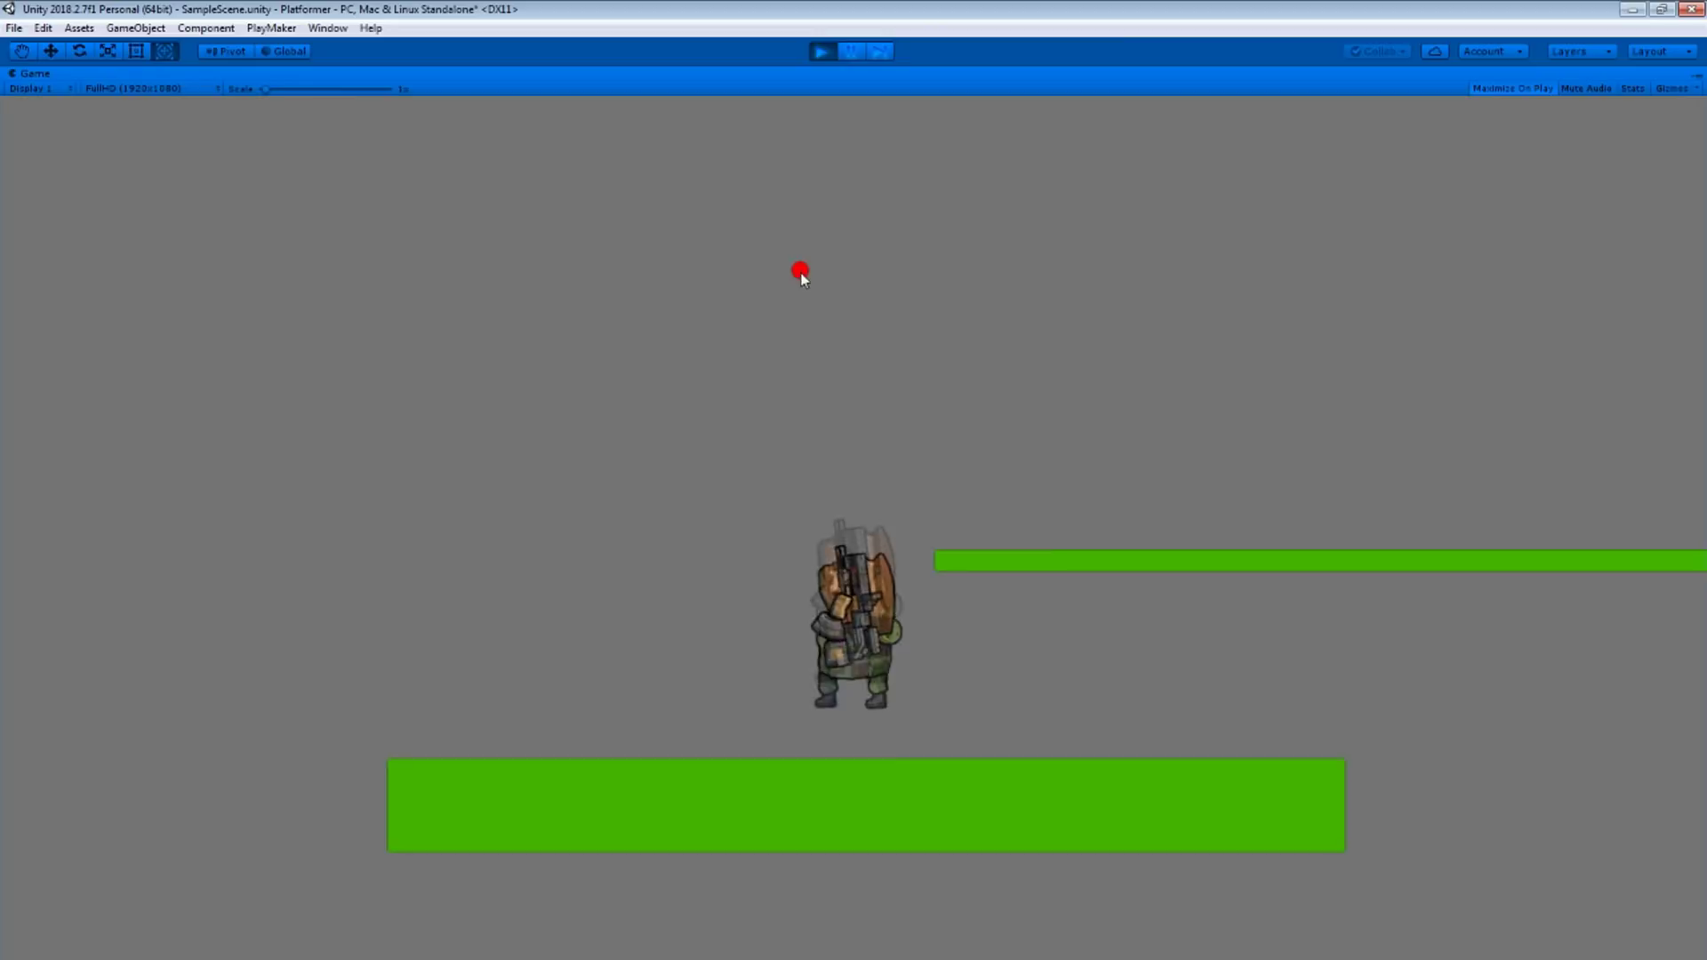
key(Right)
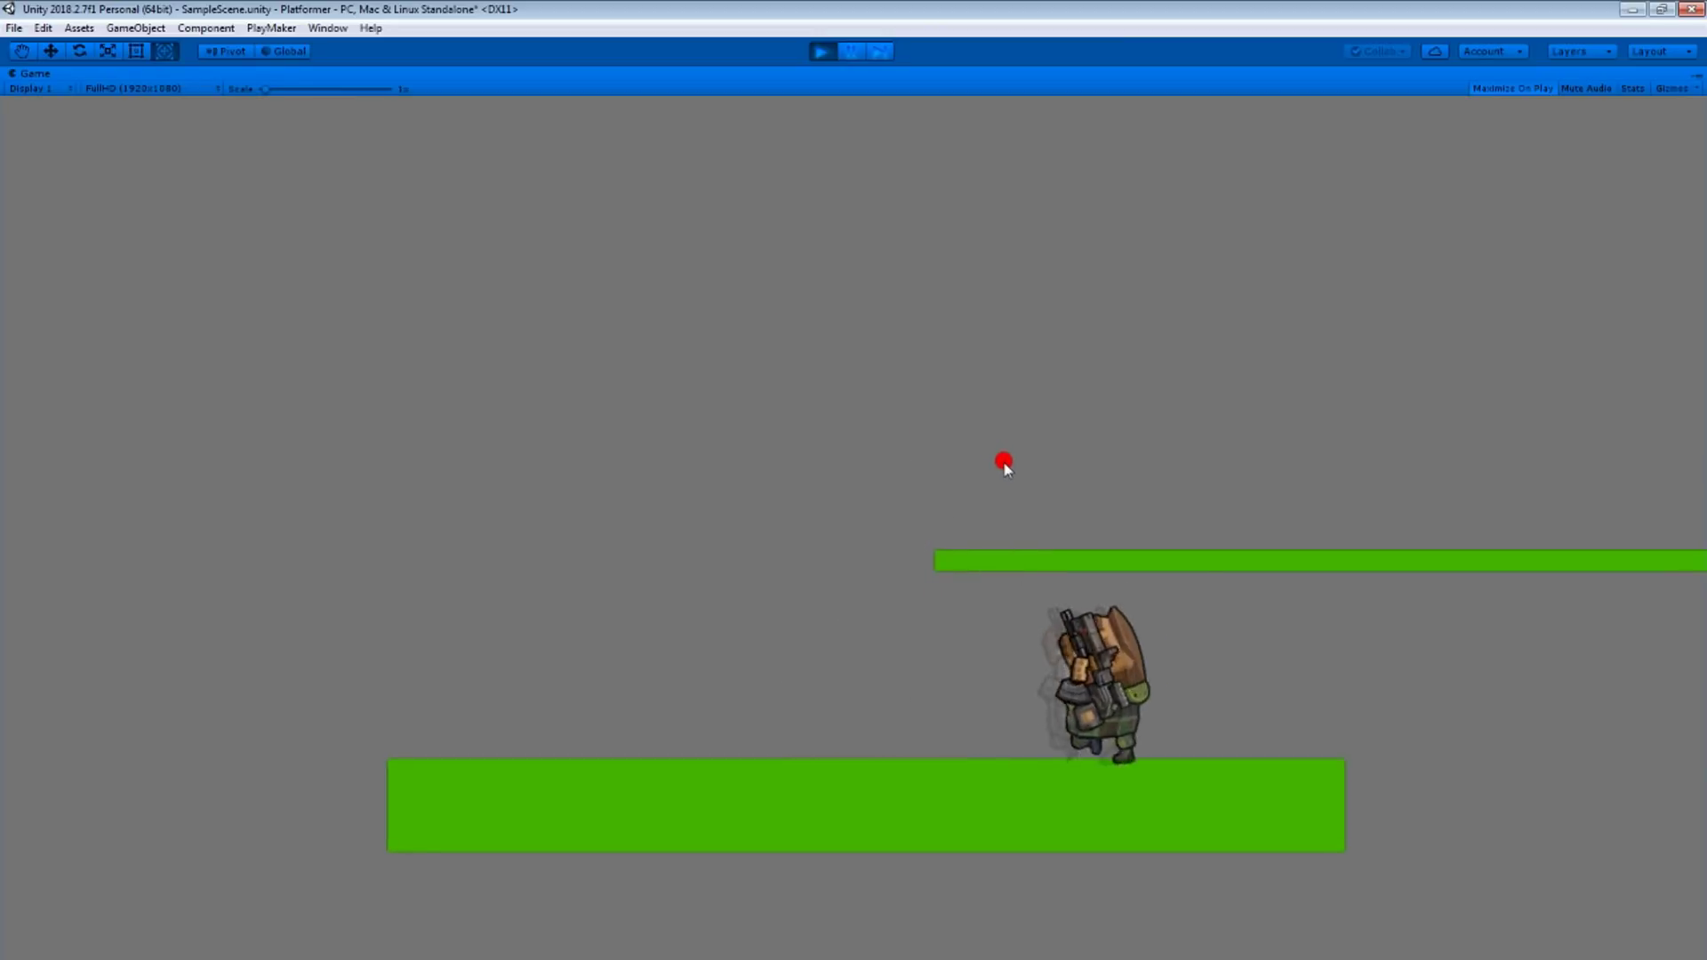
key(Left)
key(Right)
key(space)
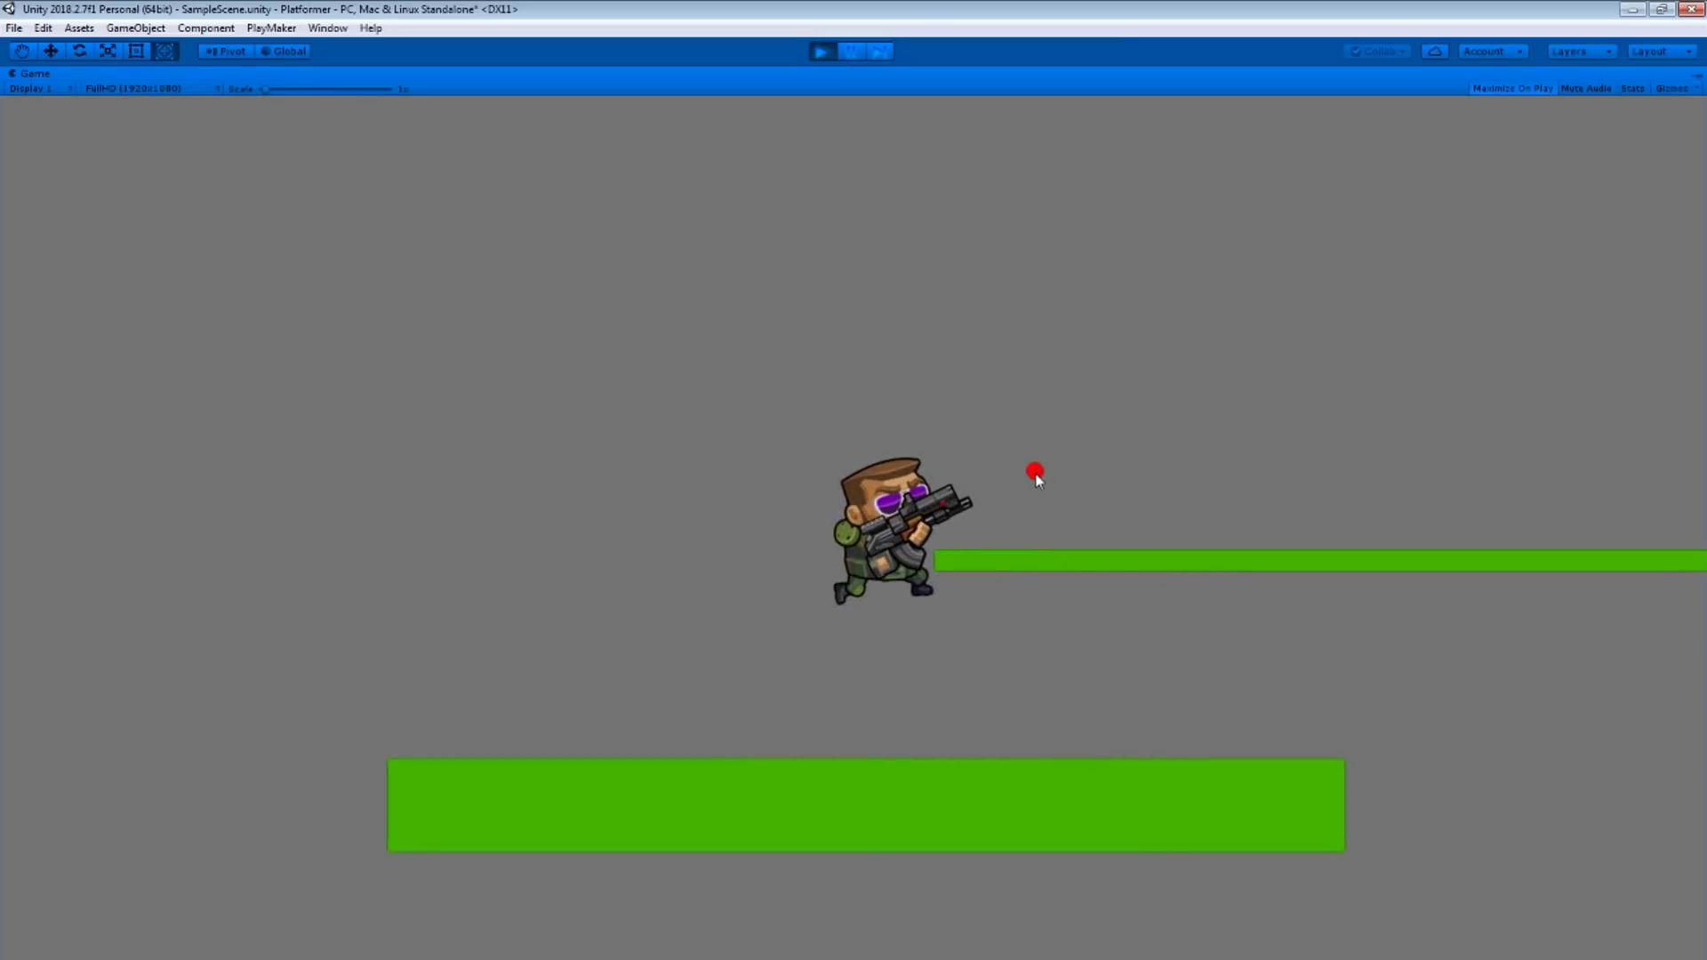
click(821, 50)
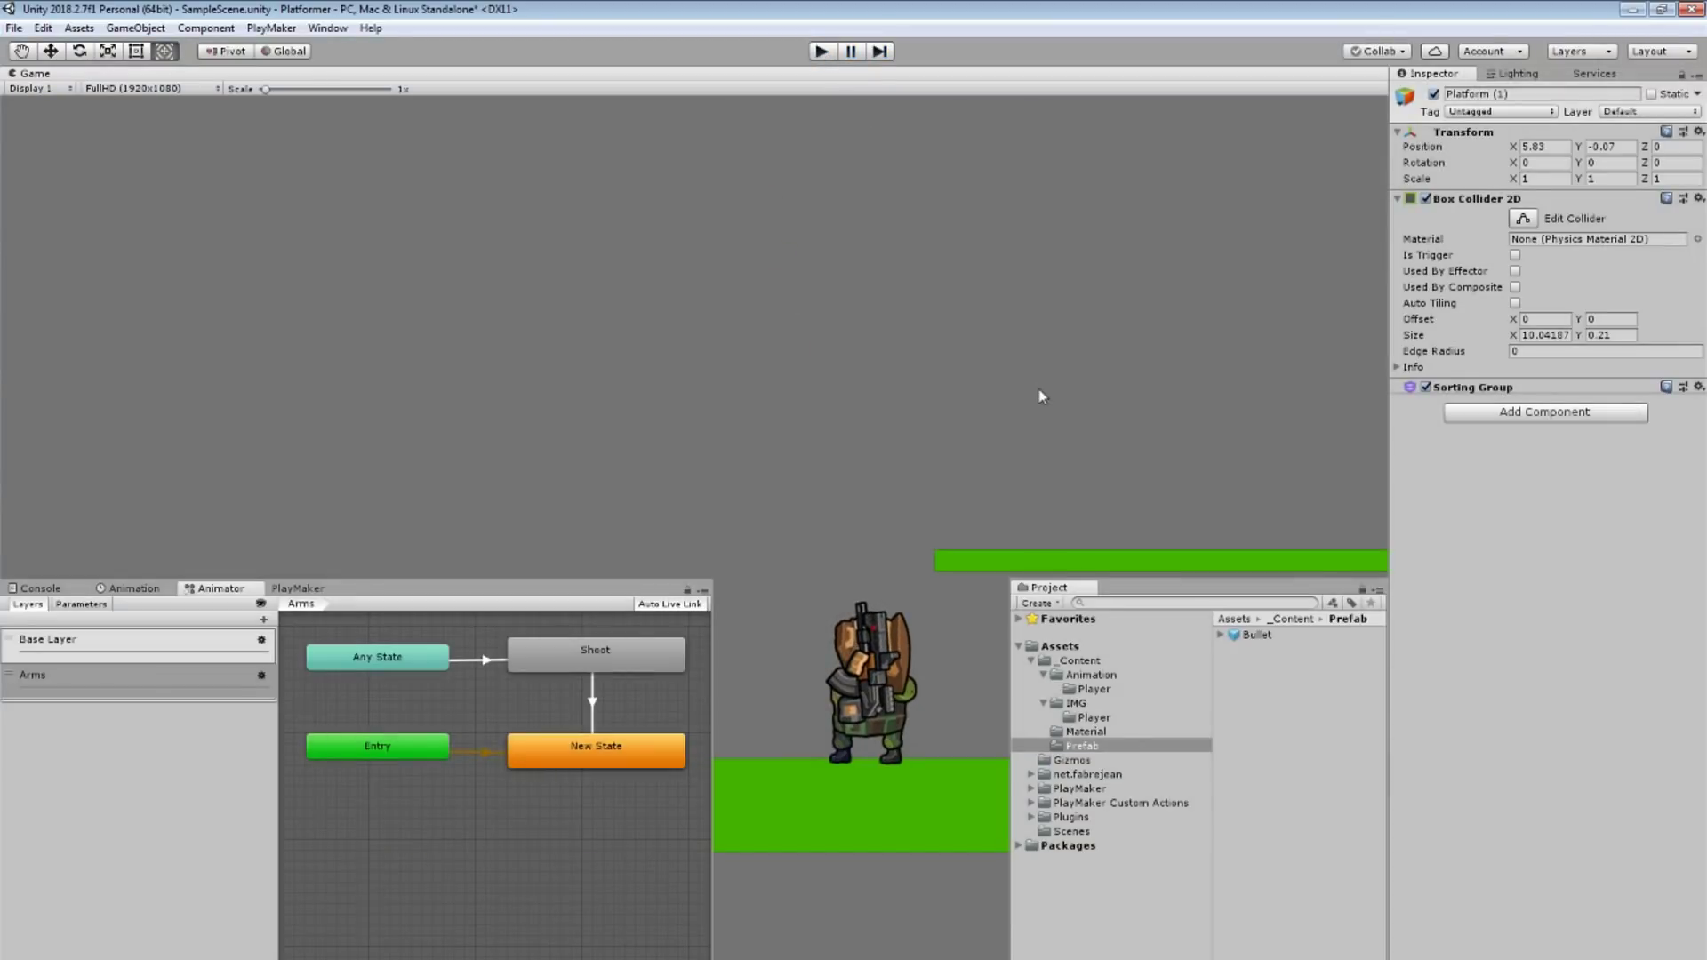
Replace the platform's Box Collider 2D with an Edge Collider 2D spanning points -4.93 to 4.96.
click(1078, 189)
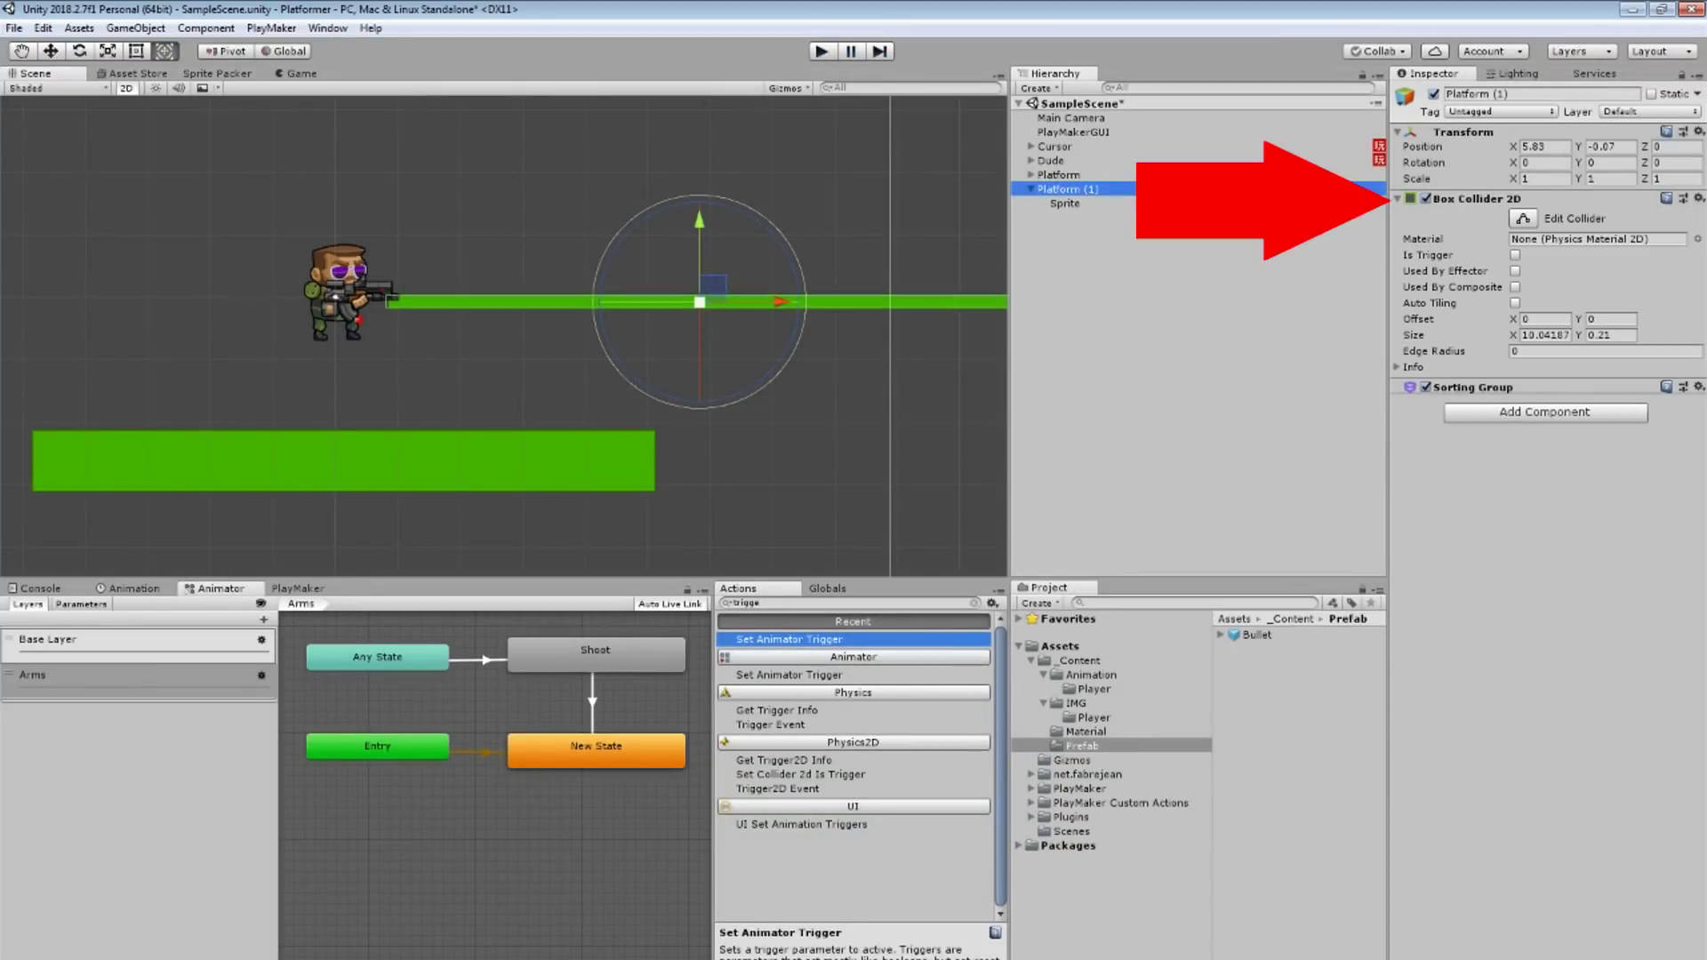
click(1698, 199)
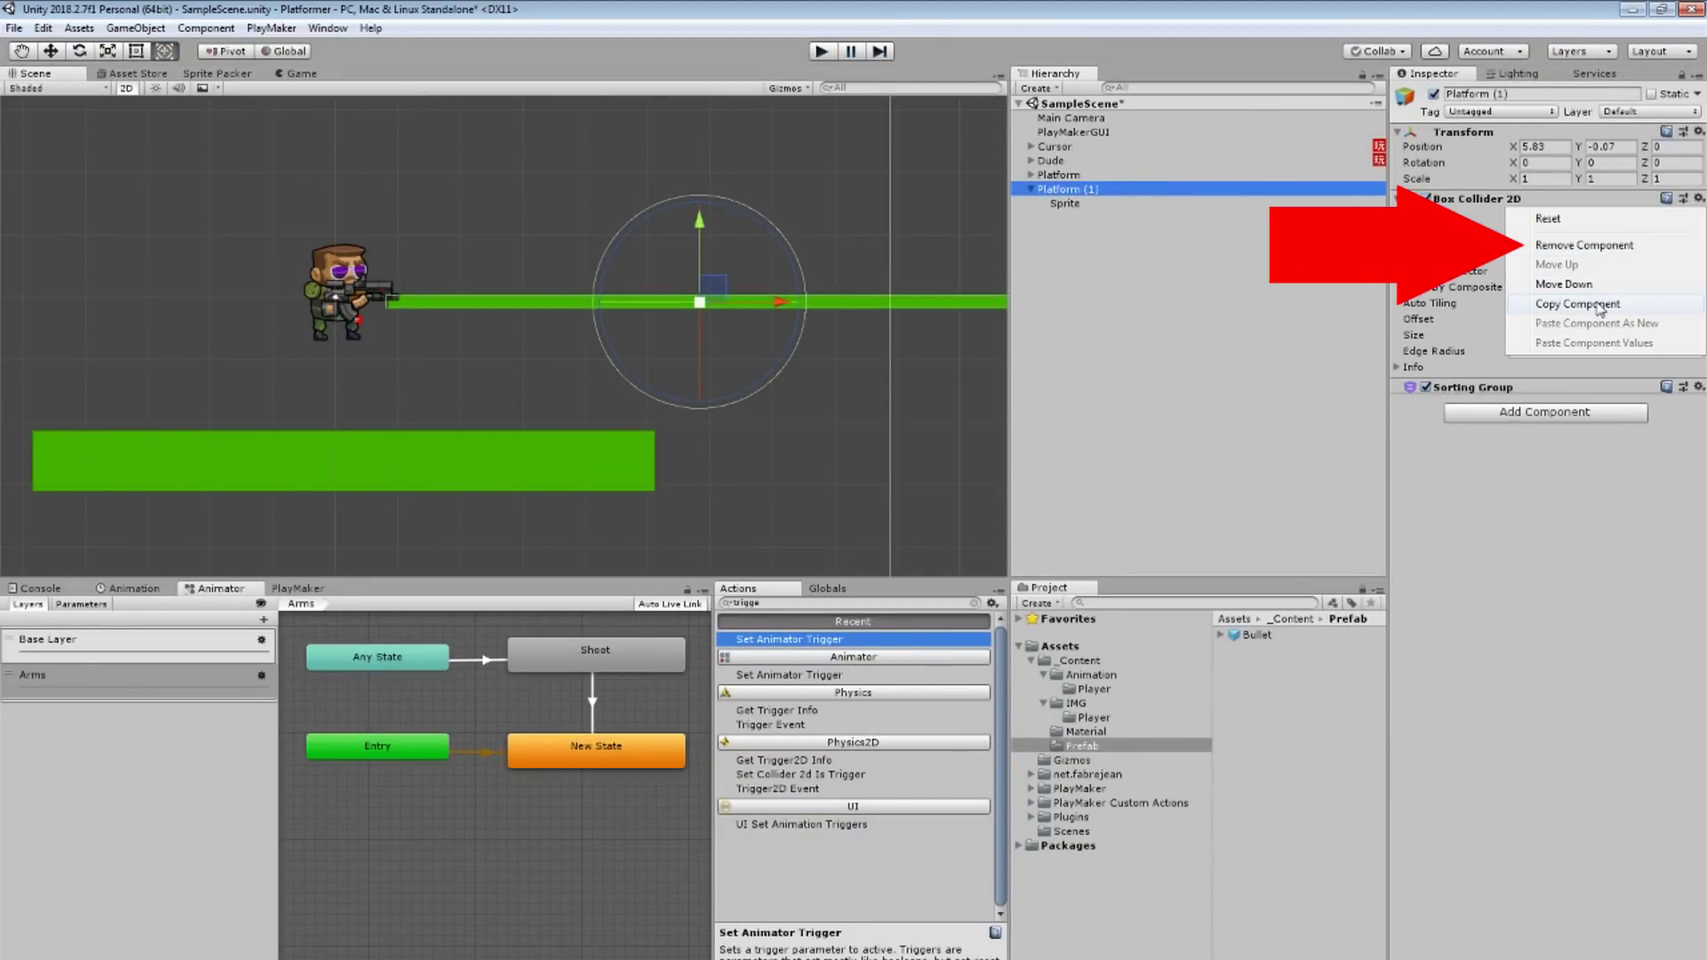
click(1600, 244)
click(1533, 229)
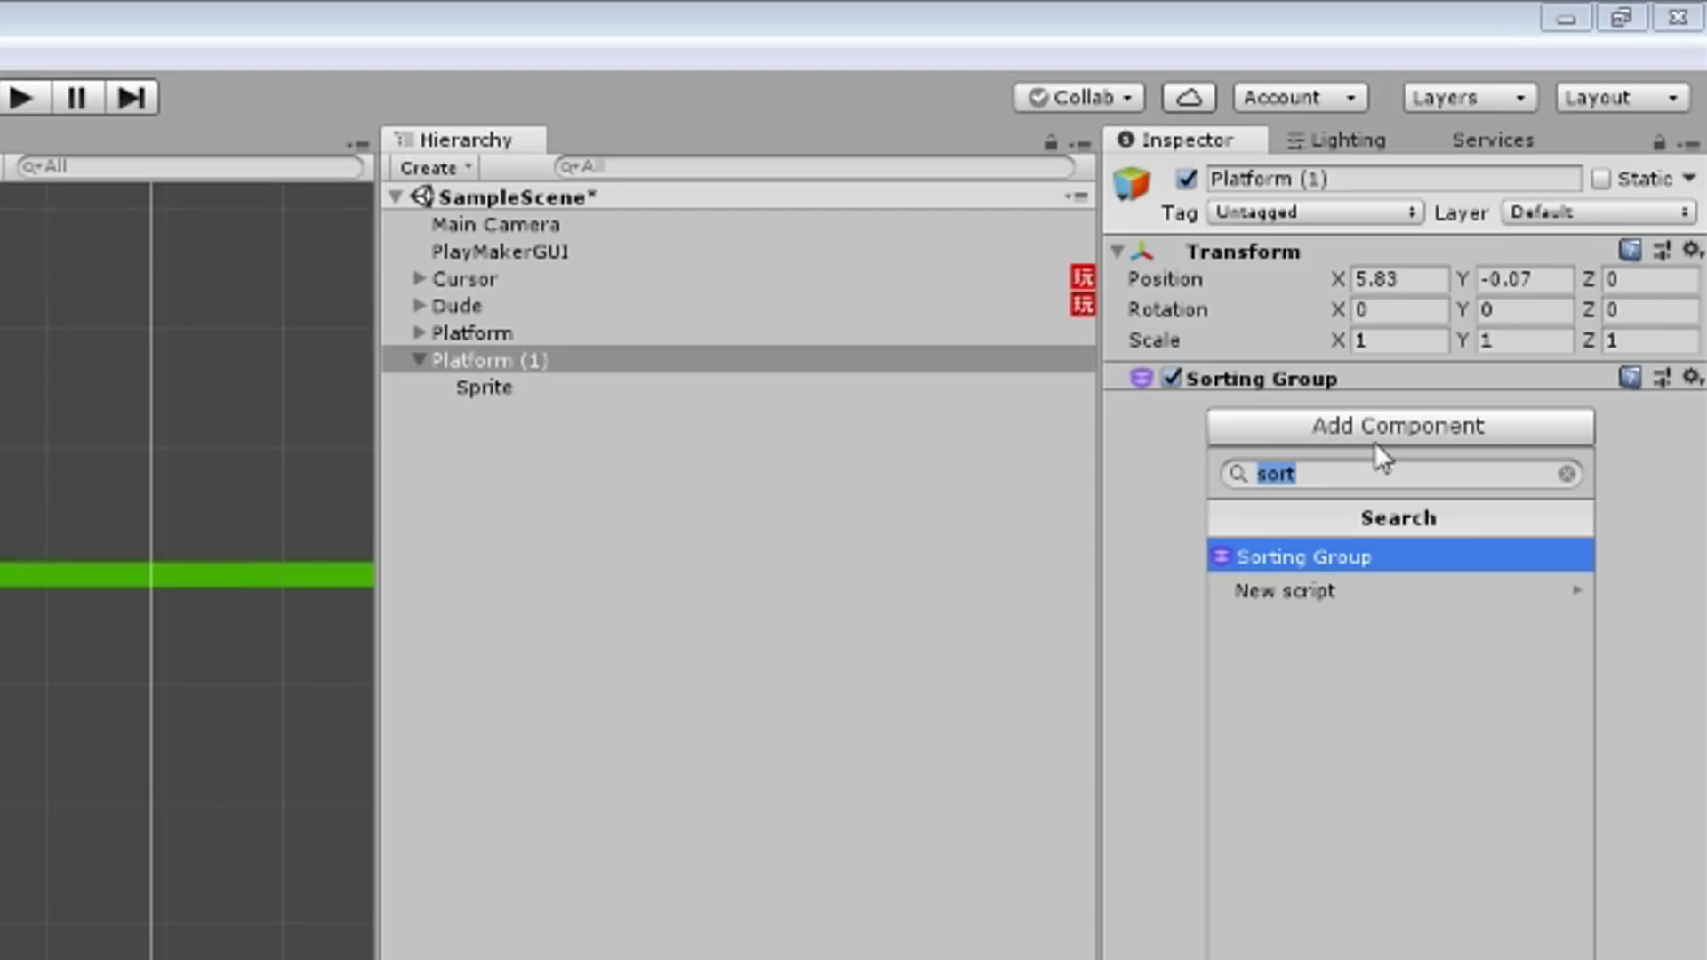
text(coll)
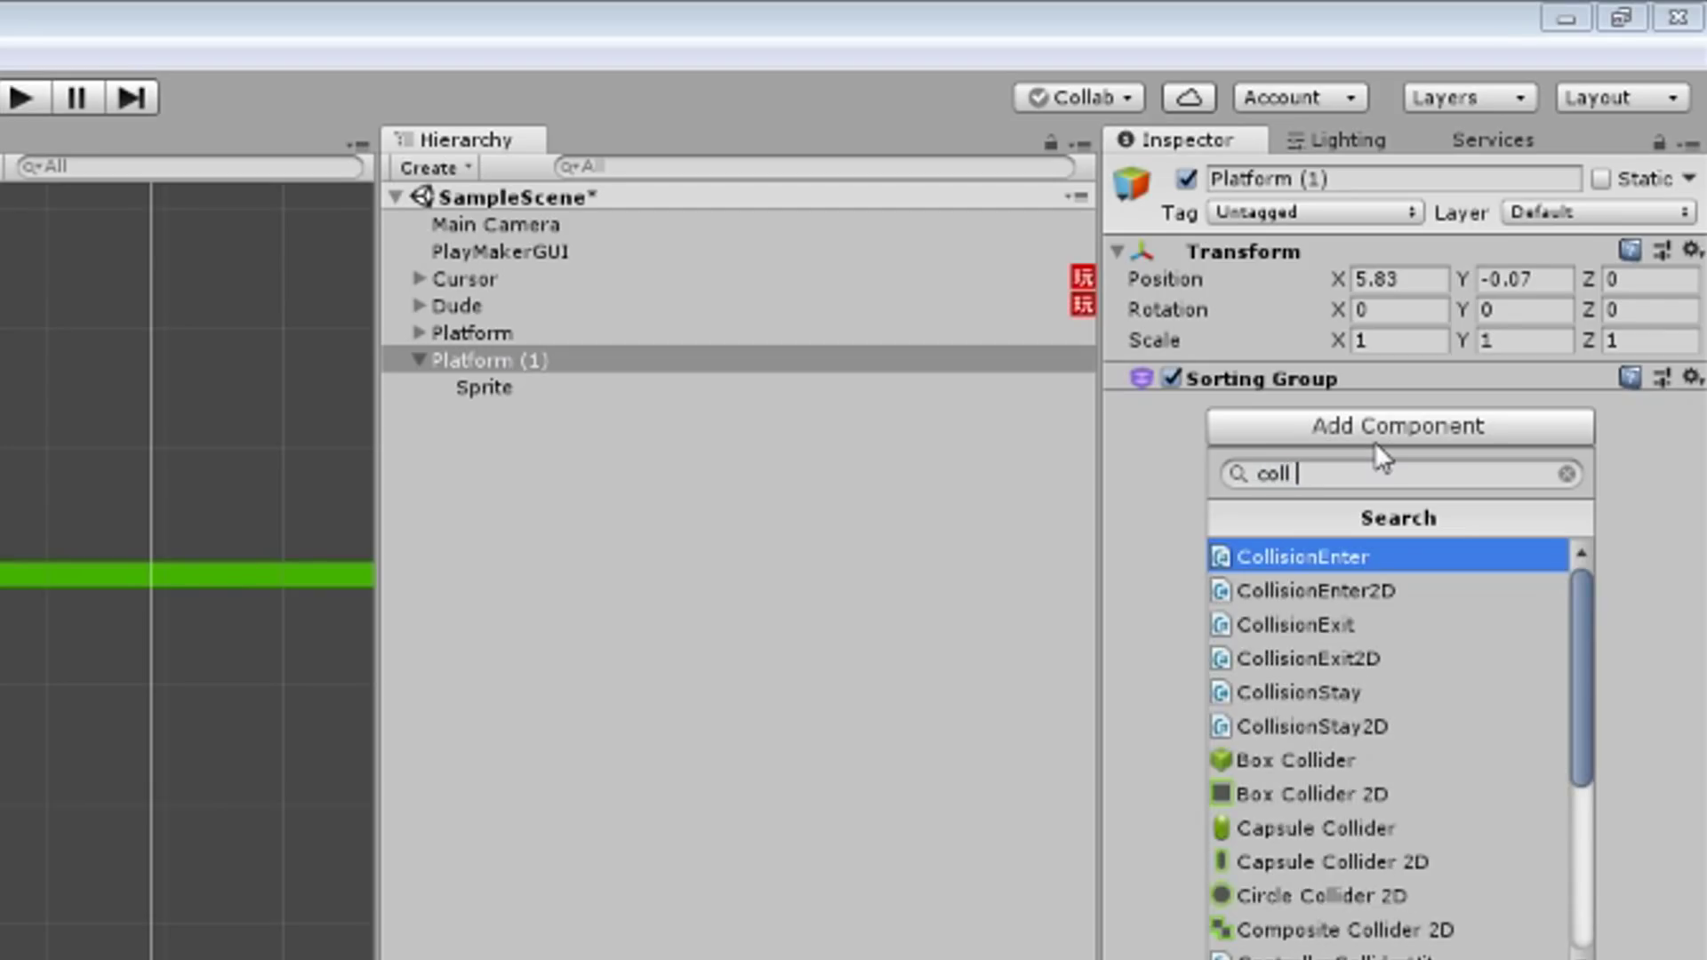
text( ed)
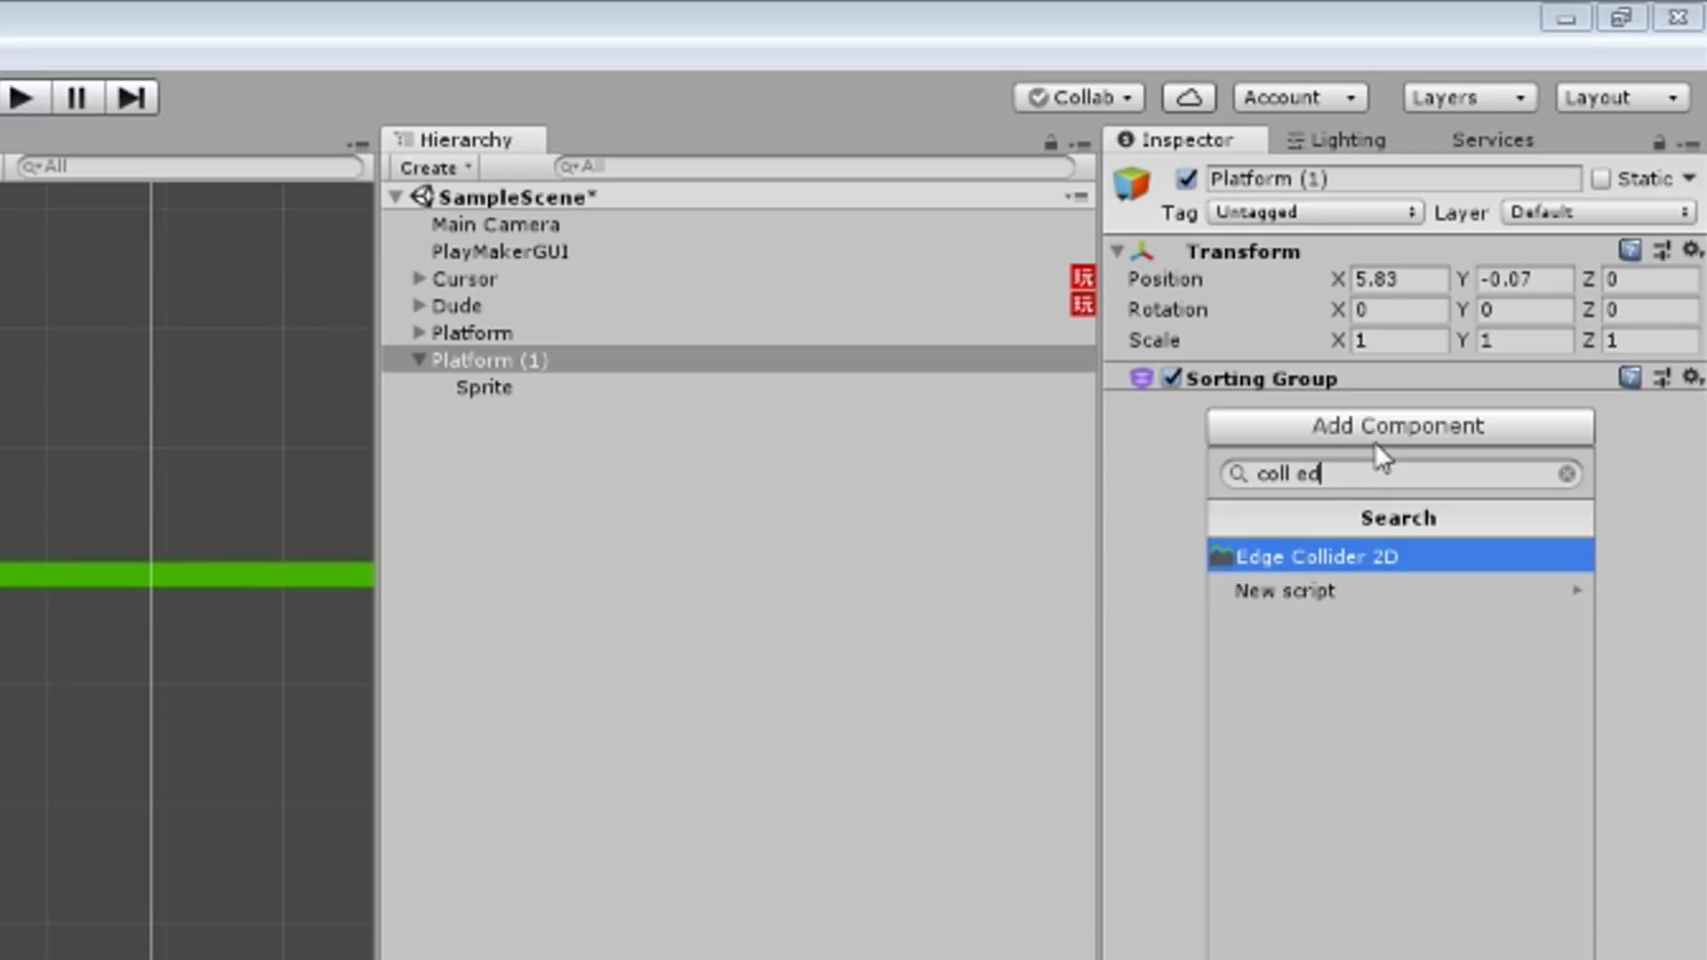
key(Return)
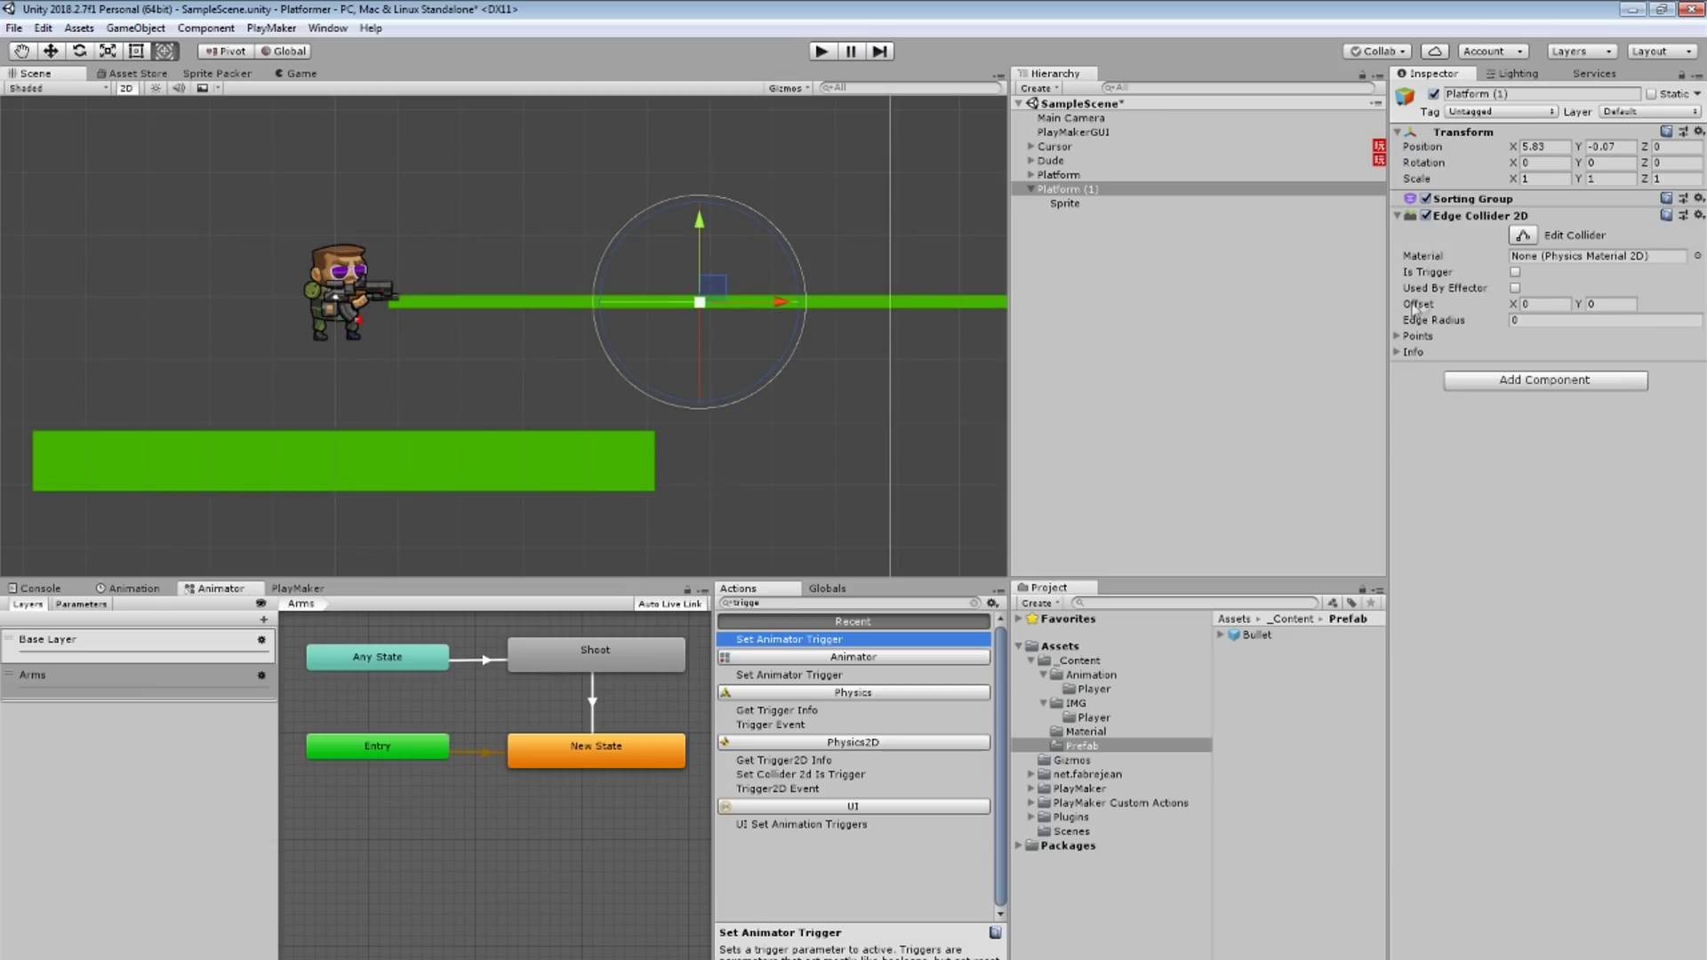
click(1399, 337)
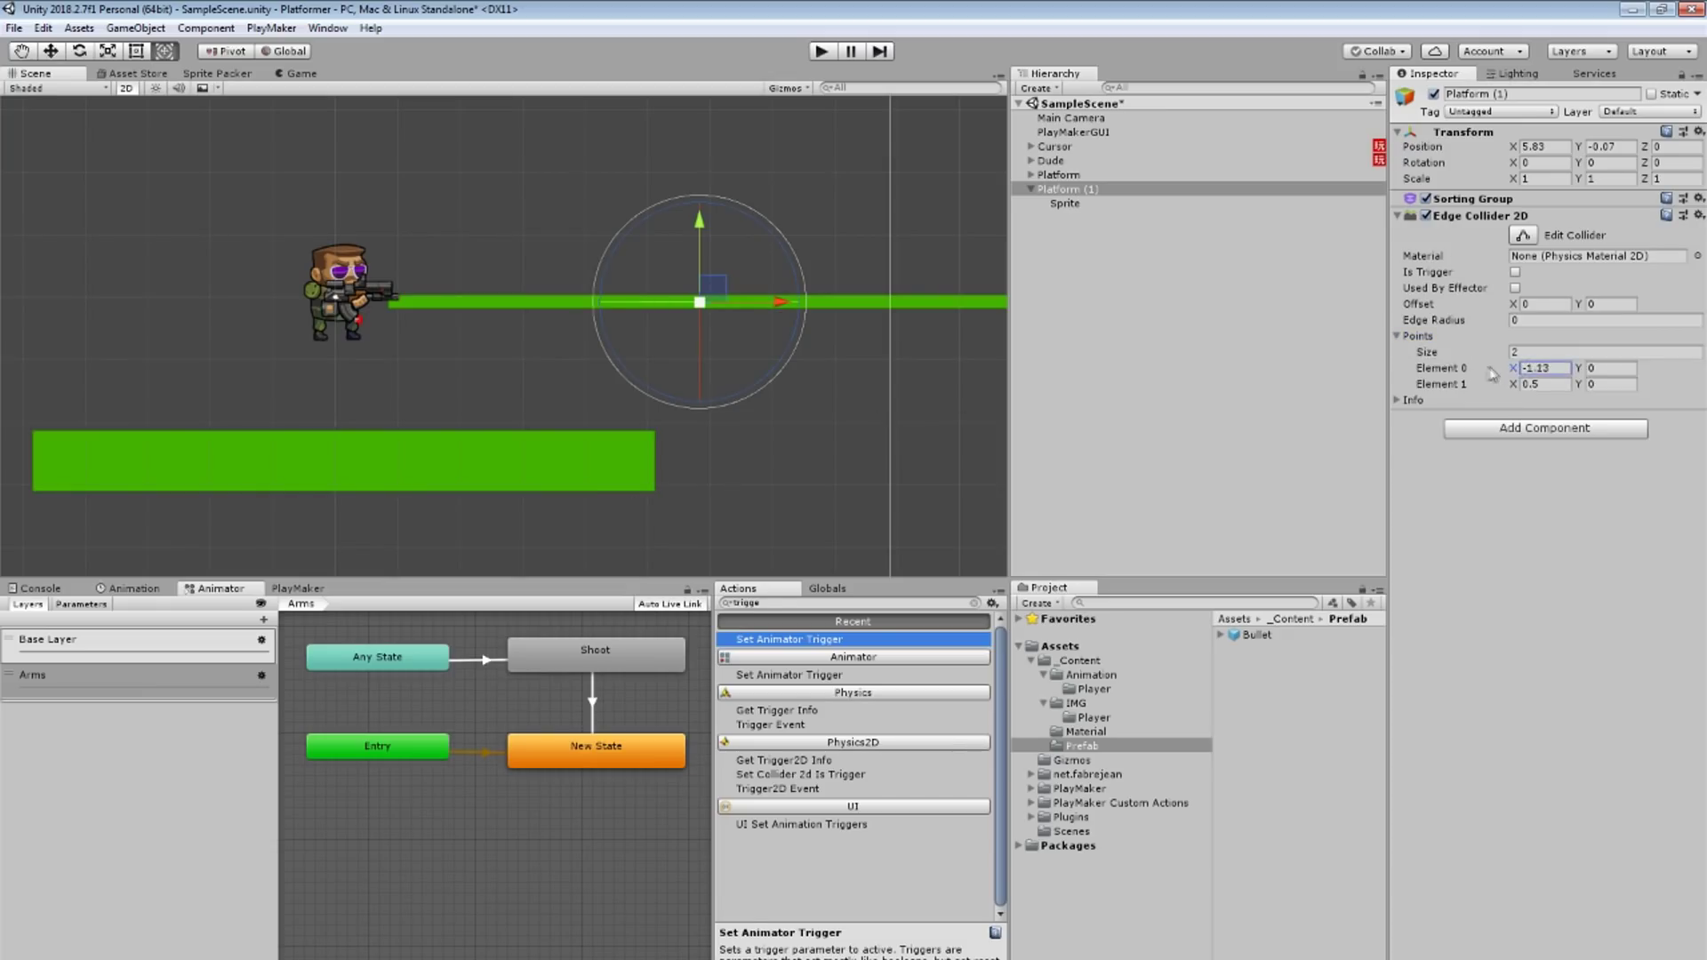
key(f)
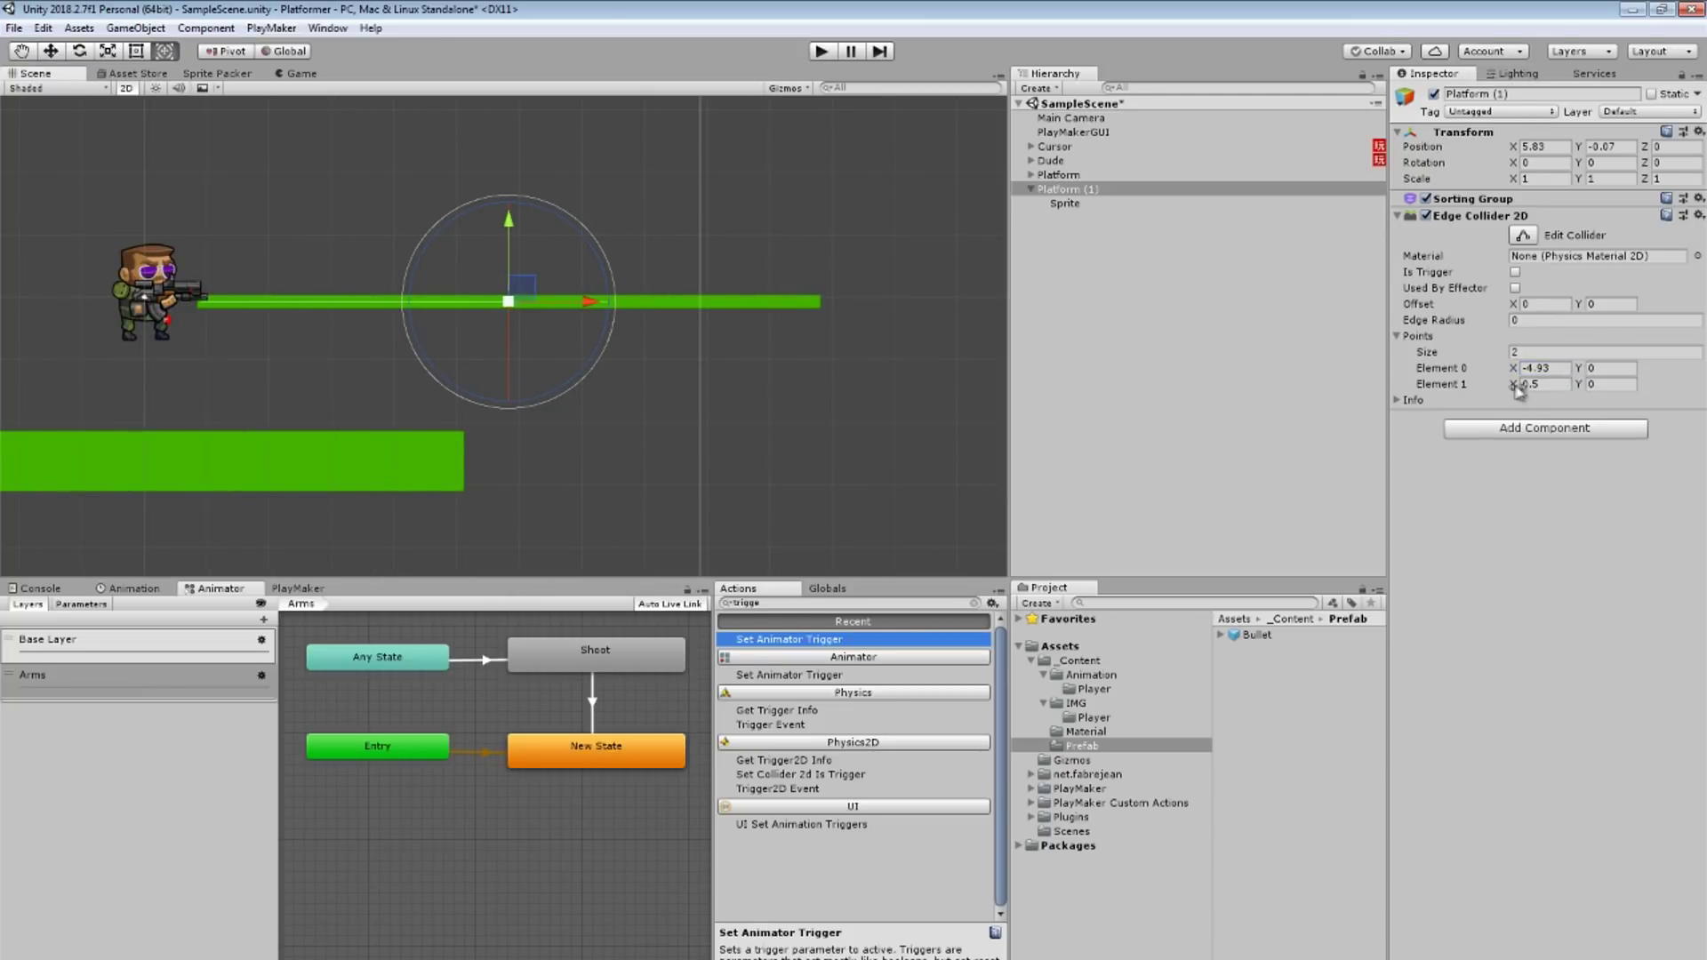
drag(1497, 392, 1506, 390)
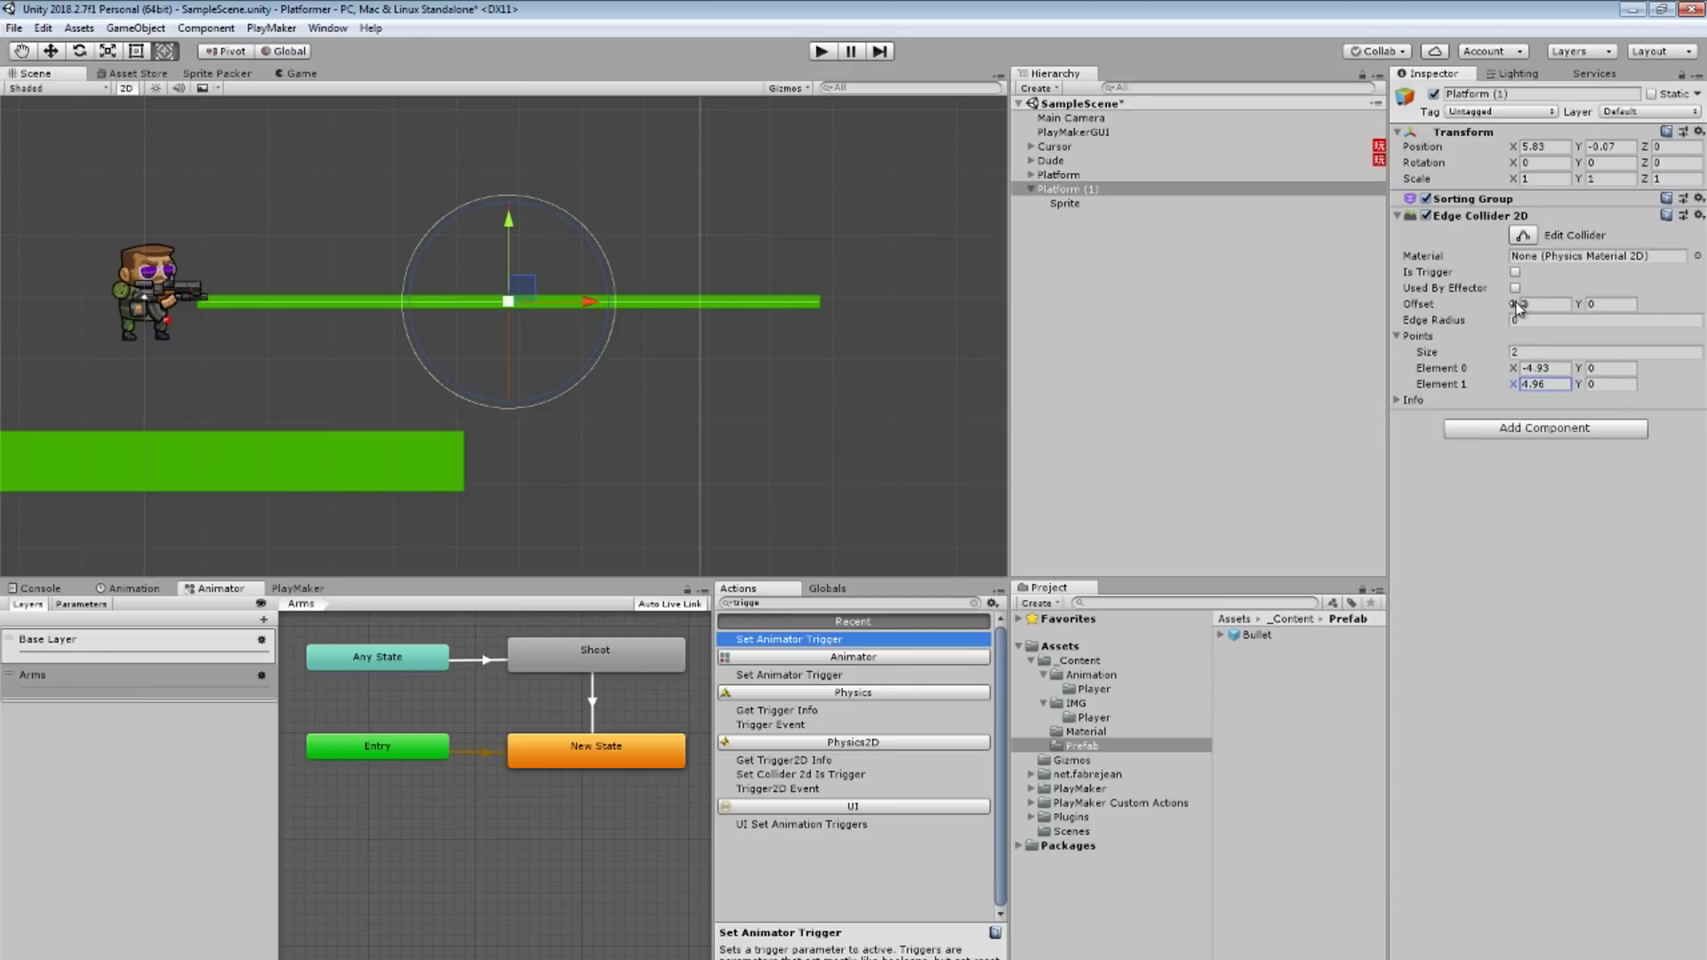
Add a Platform Effector 2D, tick Used By Effector, and start the game.
click(1546, 429)
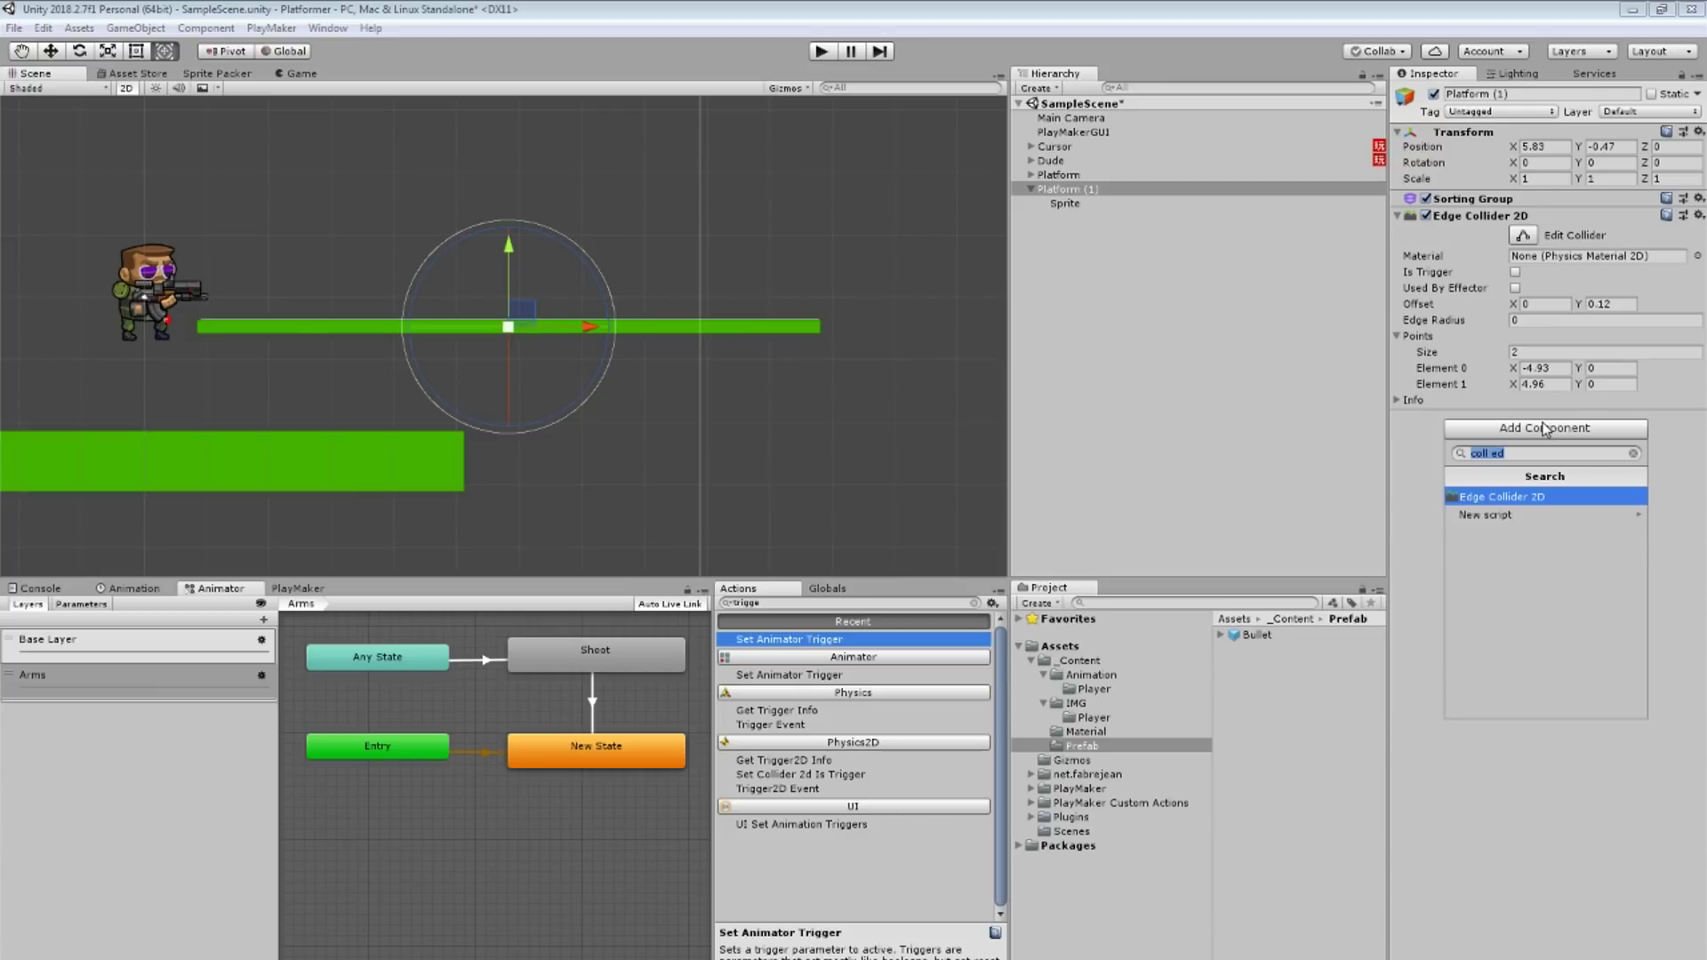
text(plat)
key(Return)
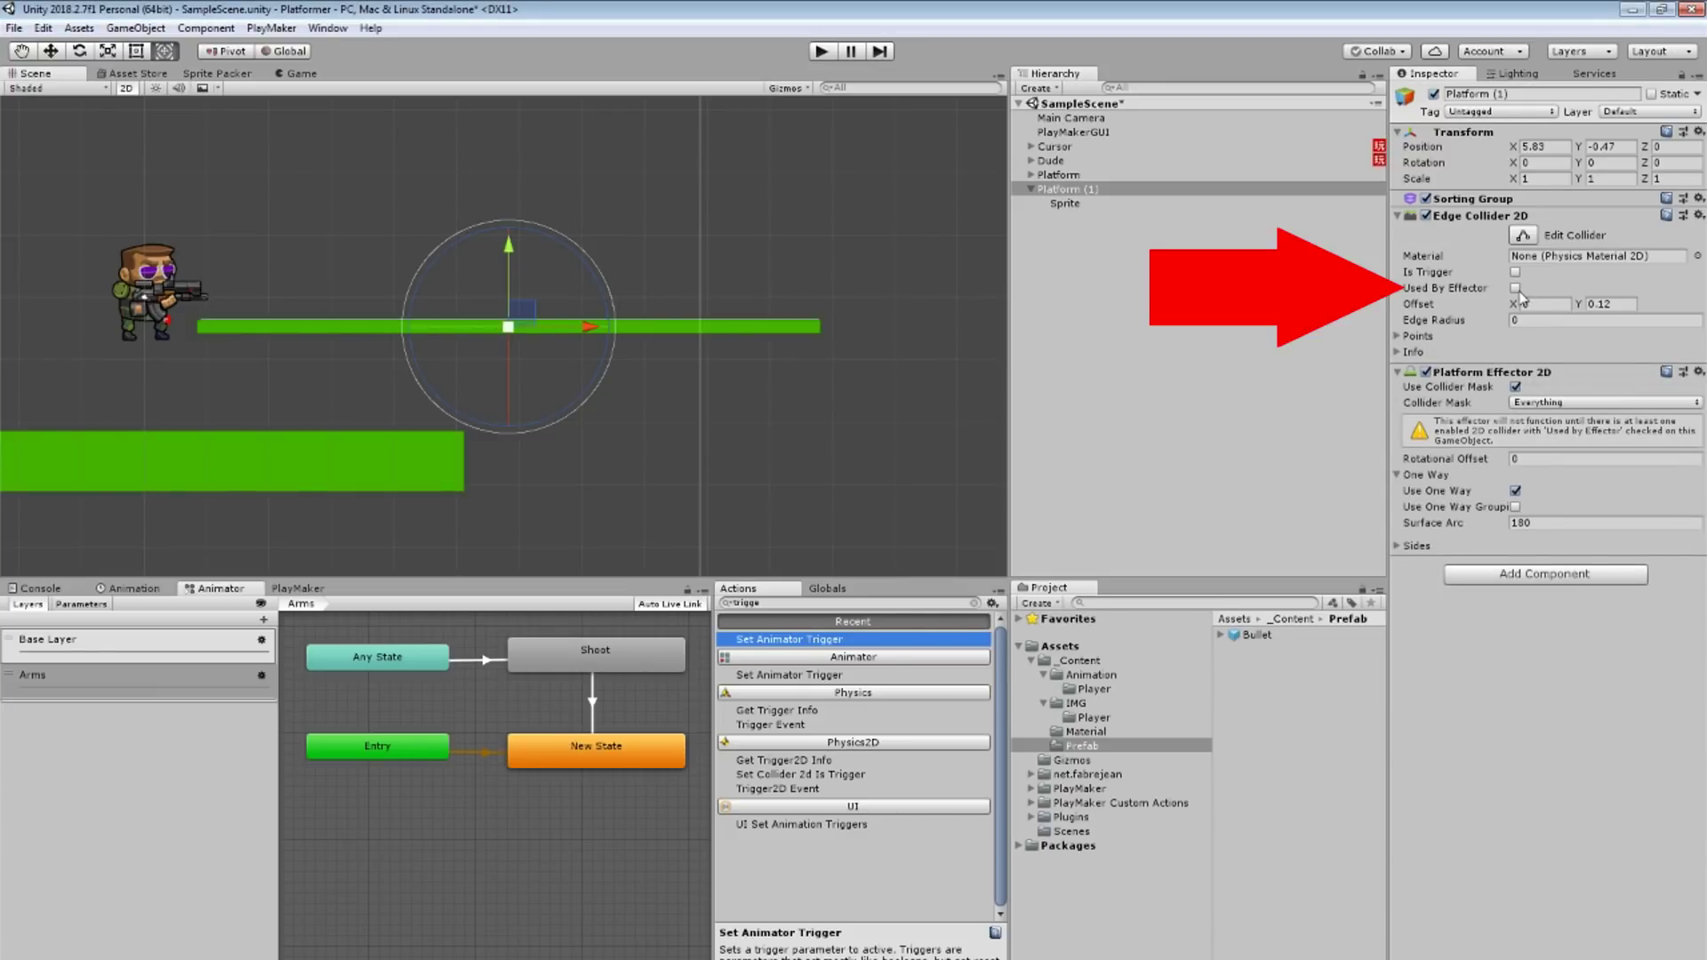
click(1515, 288)
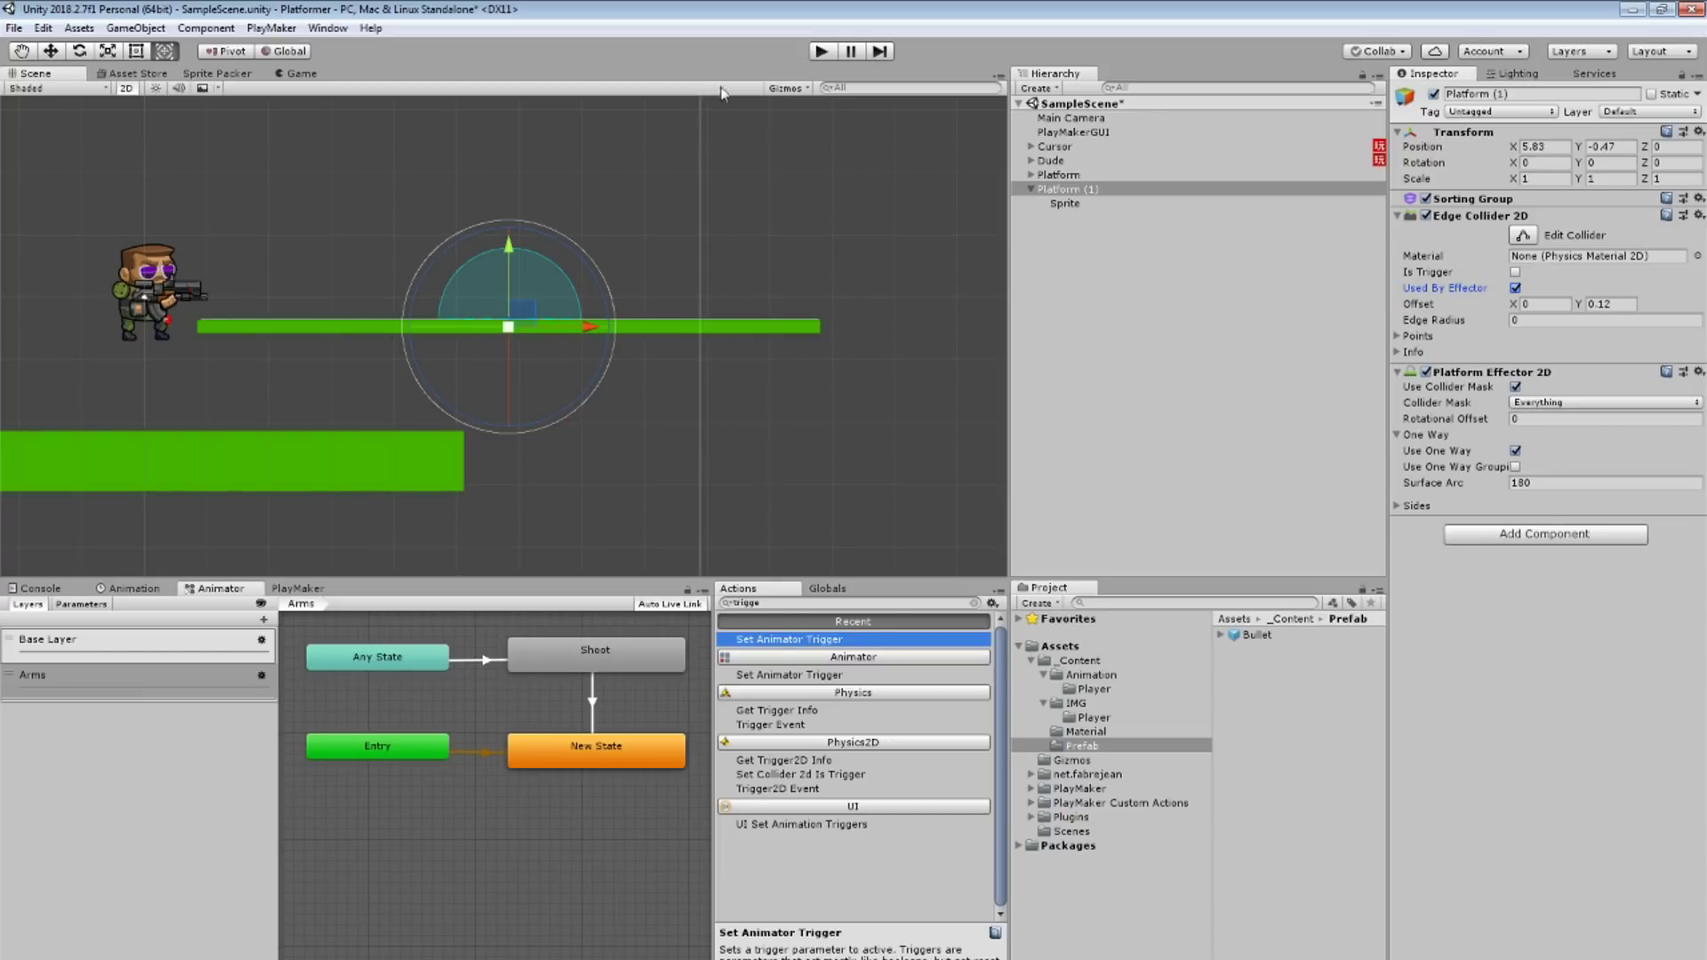
click(821, 52)
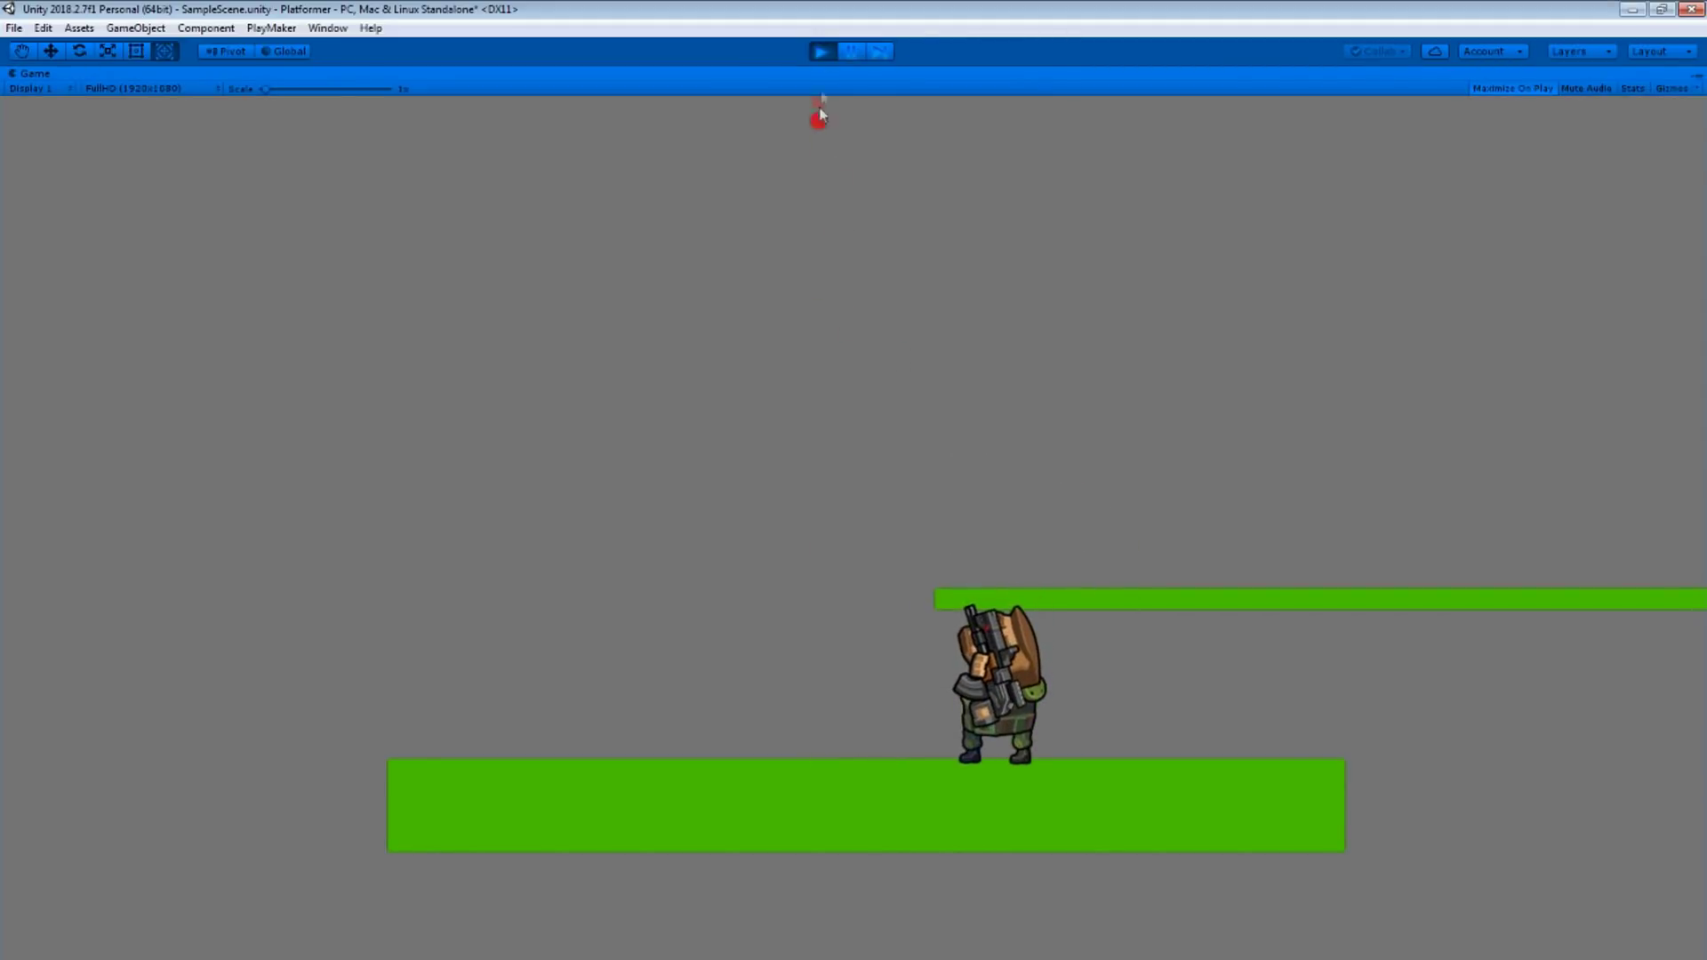
Lower the thin platform to Y -1.11 and restart the game.
click(821, 50)
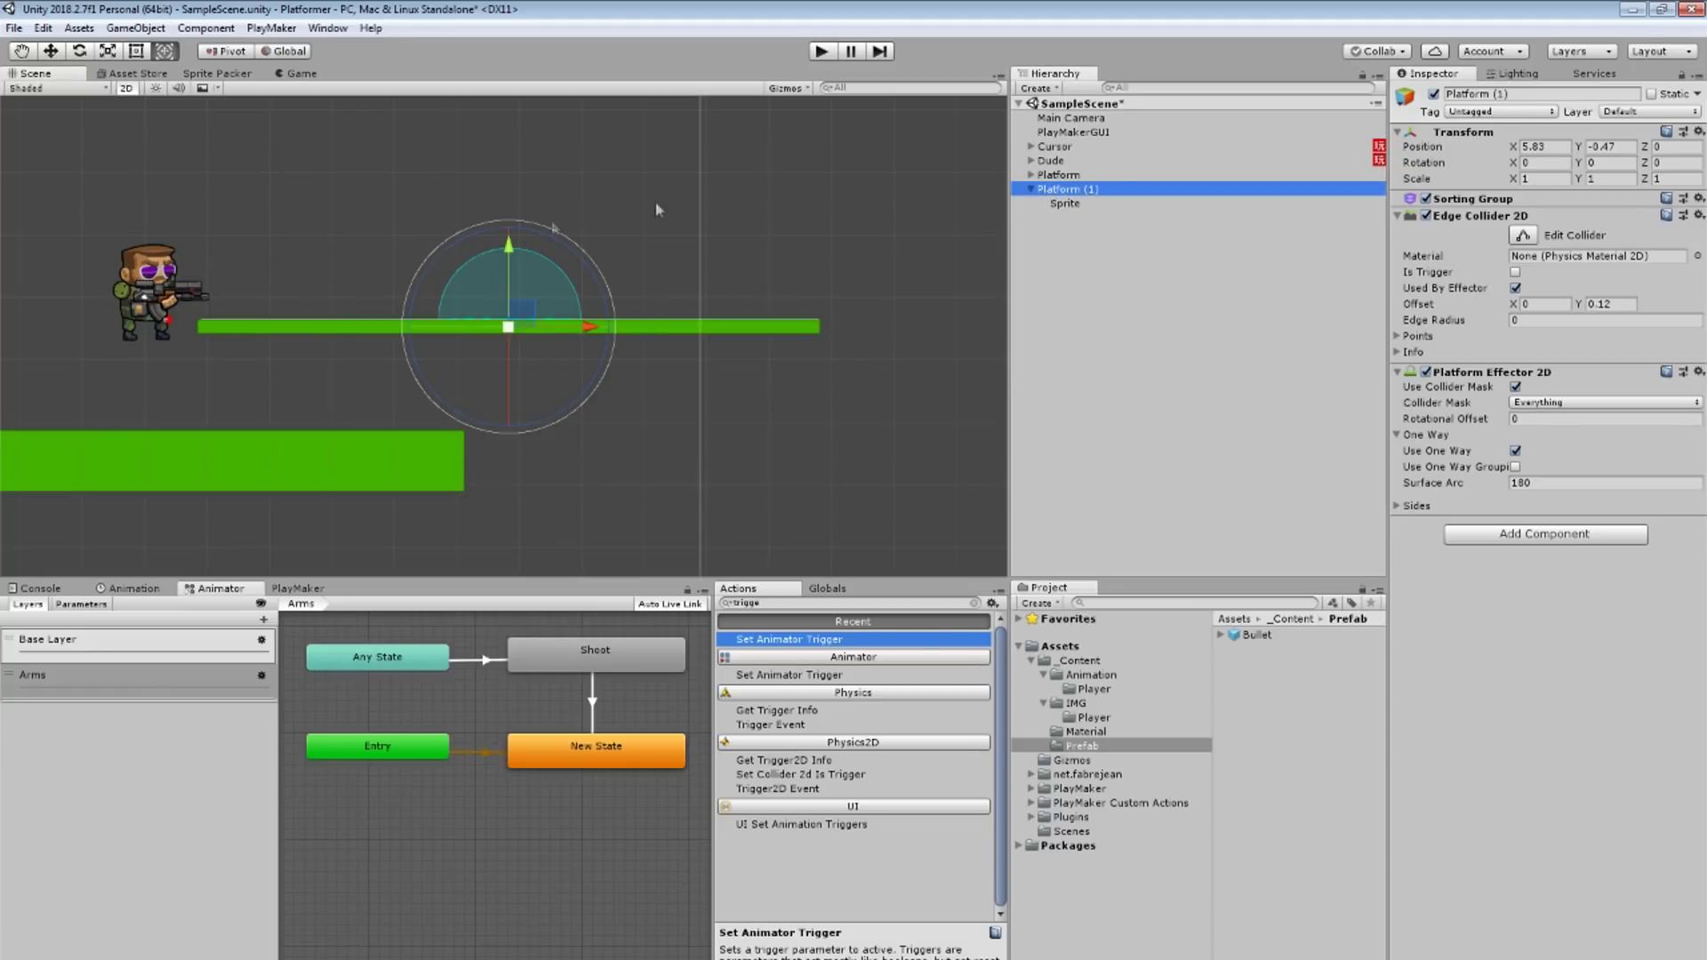
drag(520, 253, 520, 294)
click(822, 51)
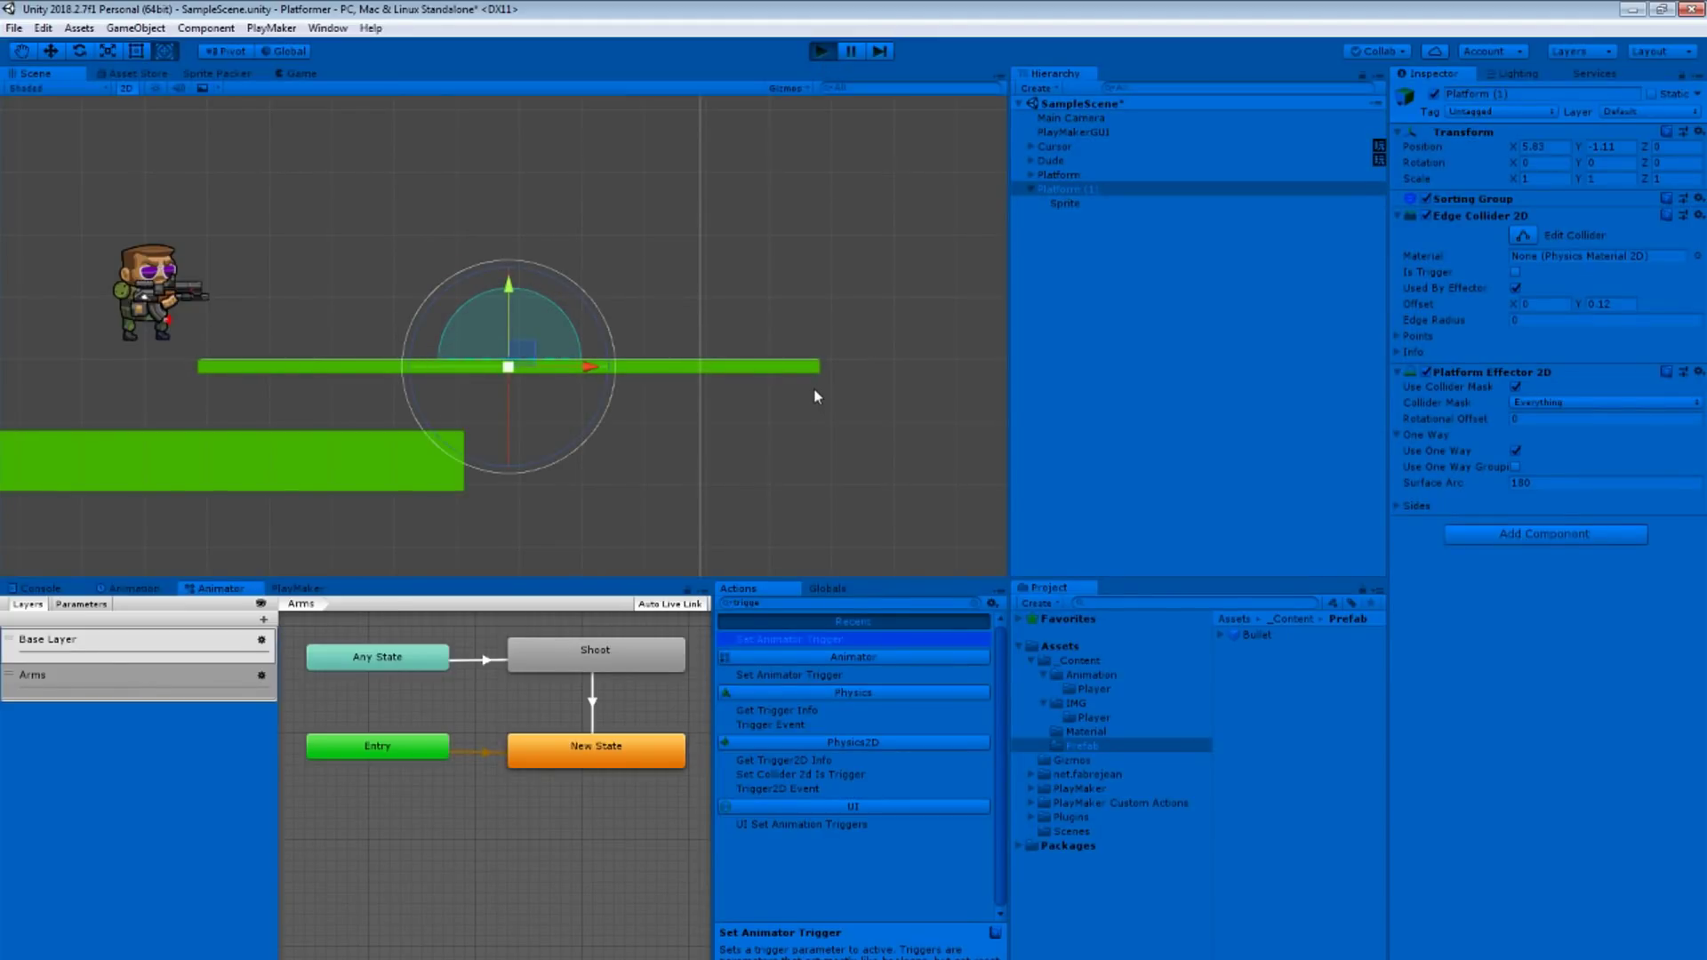
Jump up through the one-way platform several times, stop play, and set Surface Arc to 160.
key(space)
key(space)
key(space)
key(Left)
key(space)
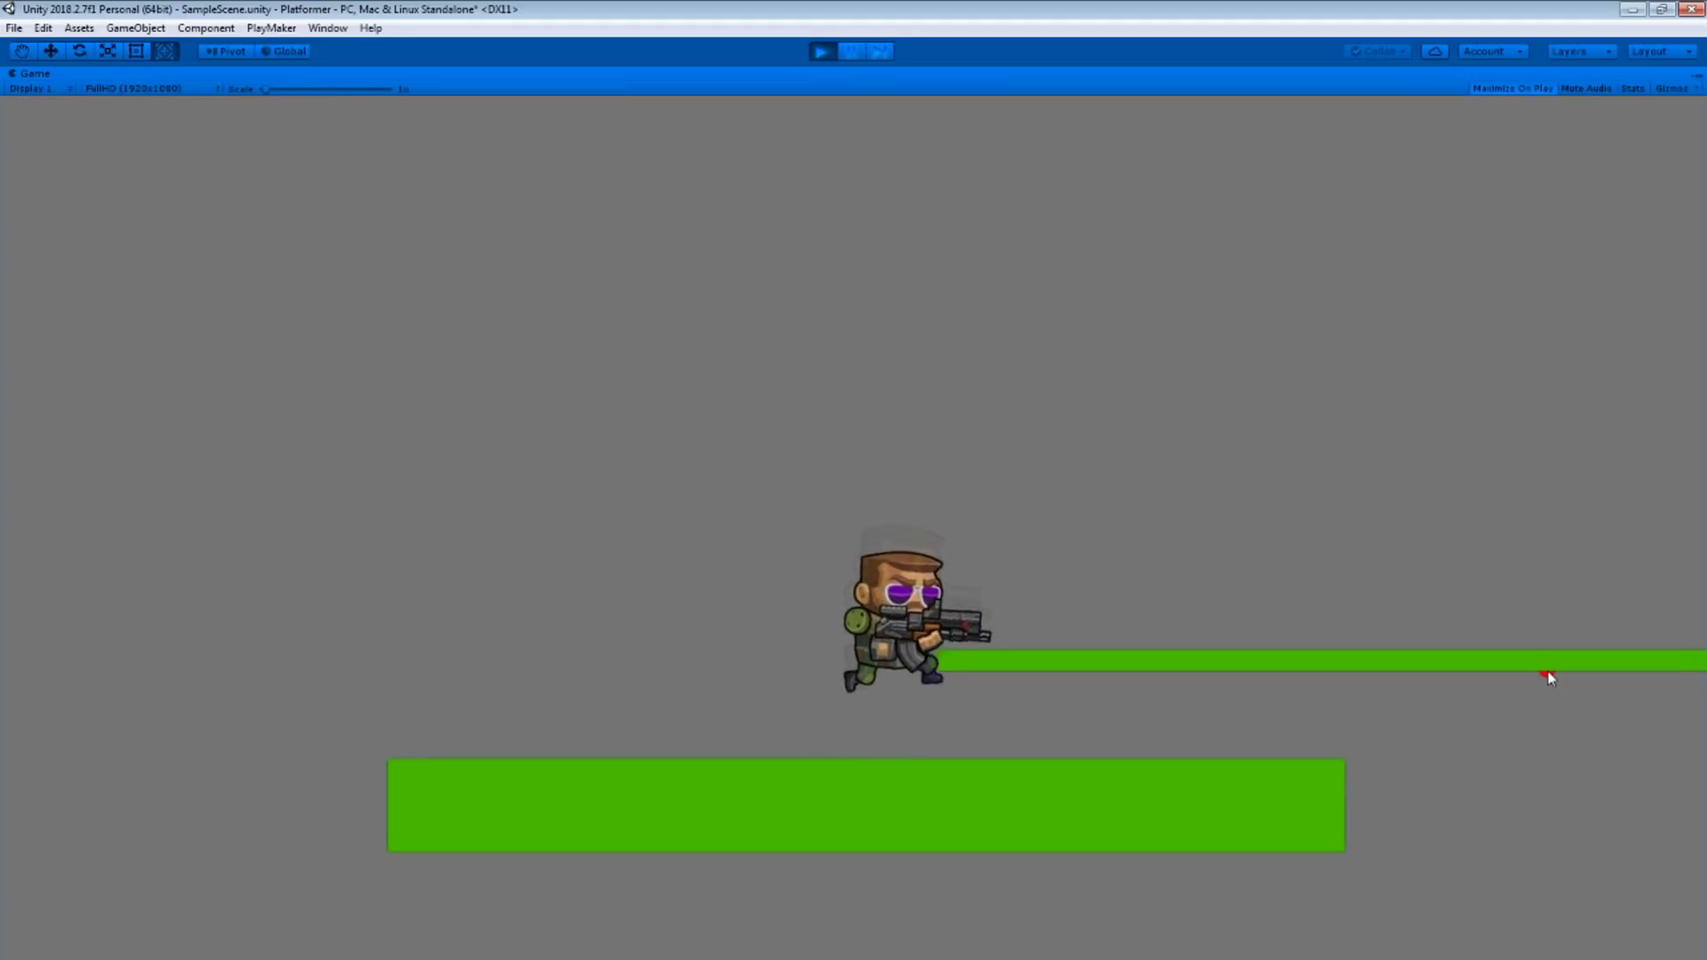
key(Right)
key(space)
key(ctrl+p)
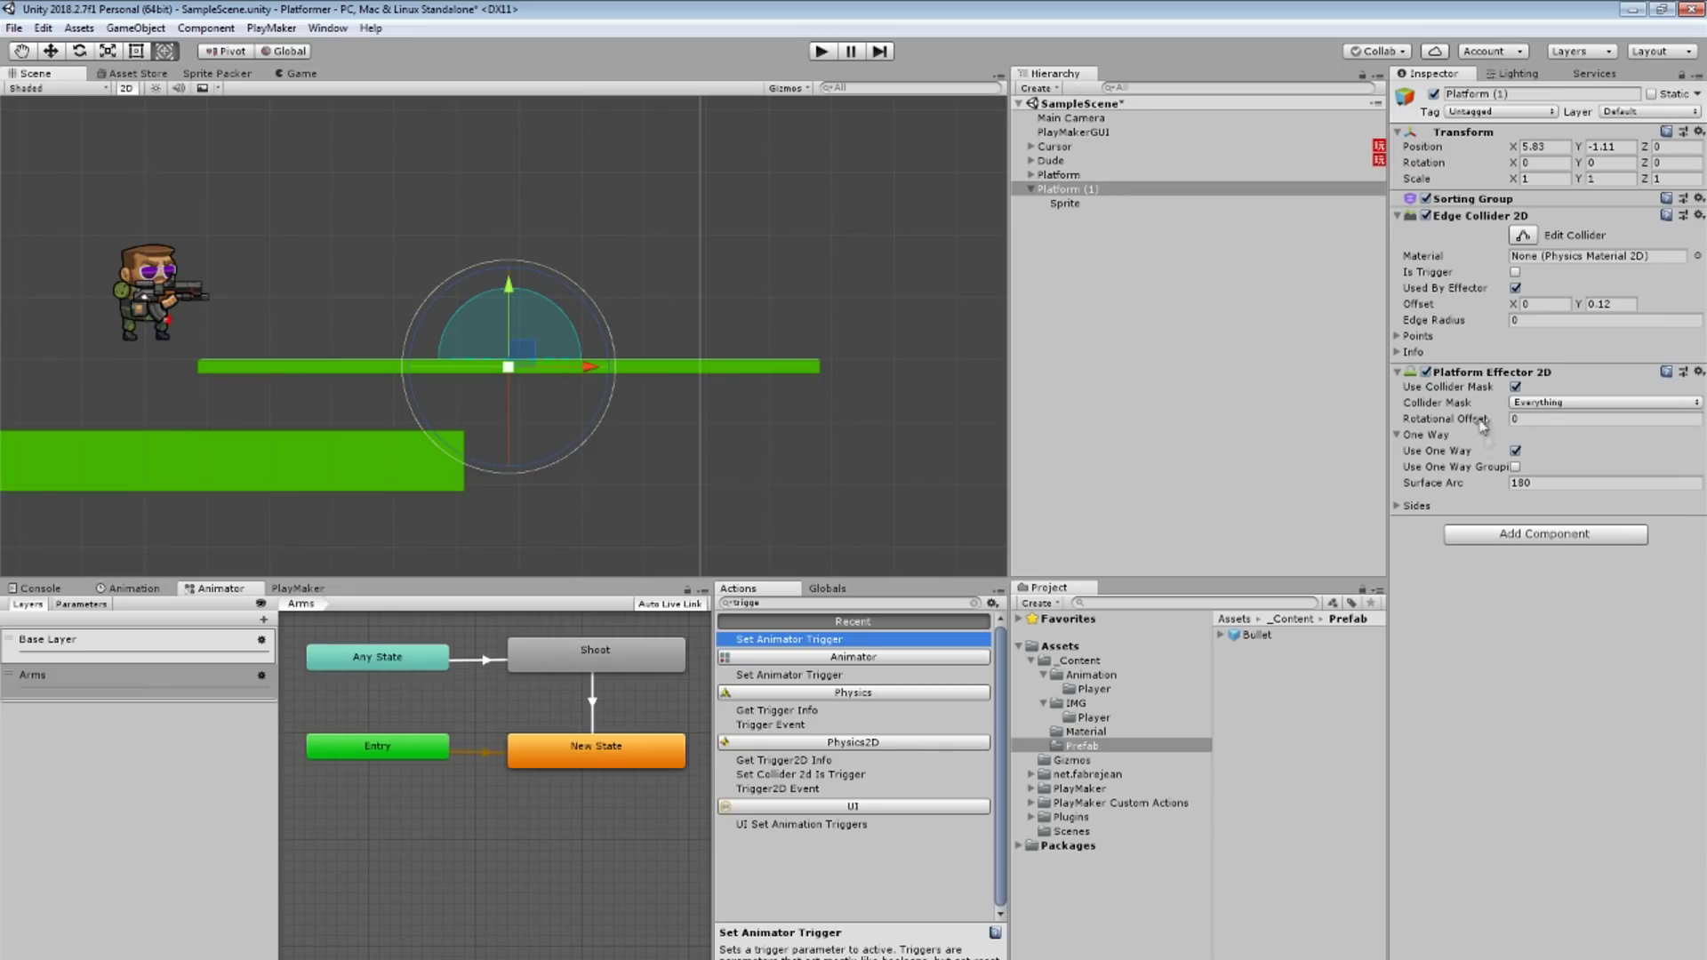
click(1550, 488)
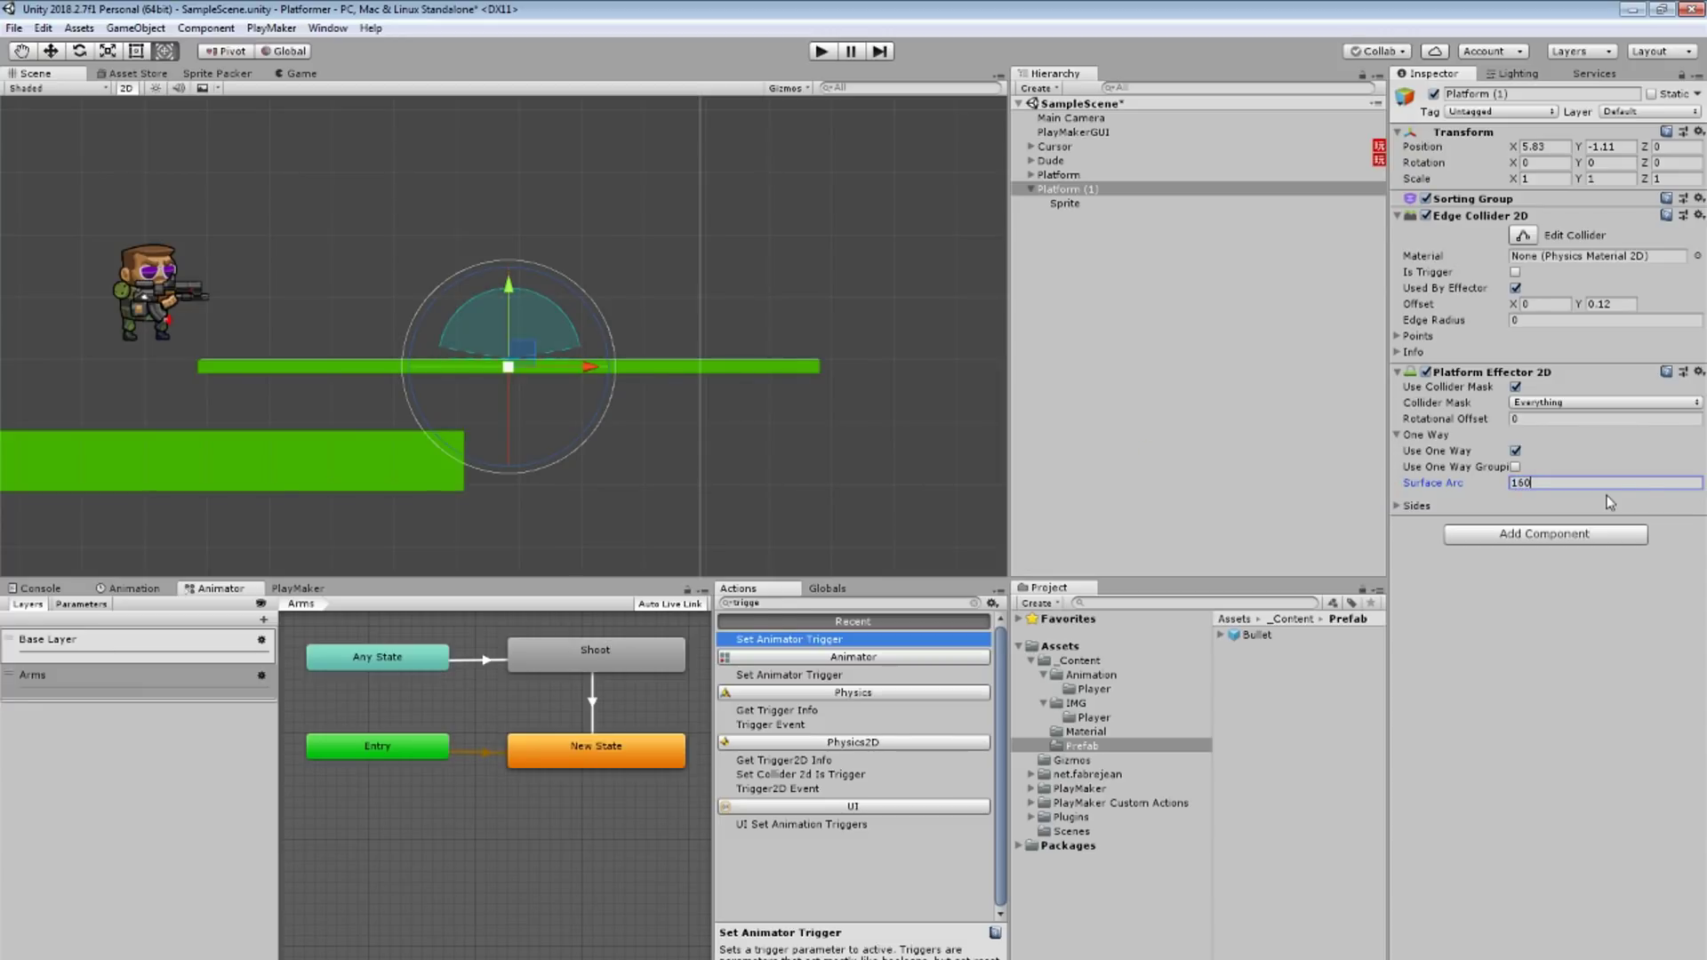
Colour the one-way platform's sprite blue (0083B9).
click(1065, 202)
click(1579, 229)
mouse_move(1296, 396)
mouse_down()
mouse_move(1281, 445)
mouse_move(1280, 421)
mouse_up()
Rename the platform to PlatformOneSide and frame both platforms in the scene view.
click(1134, 190)
text(OneSide)
key(Return)
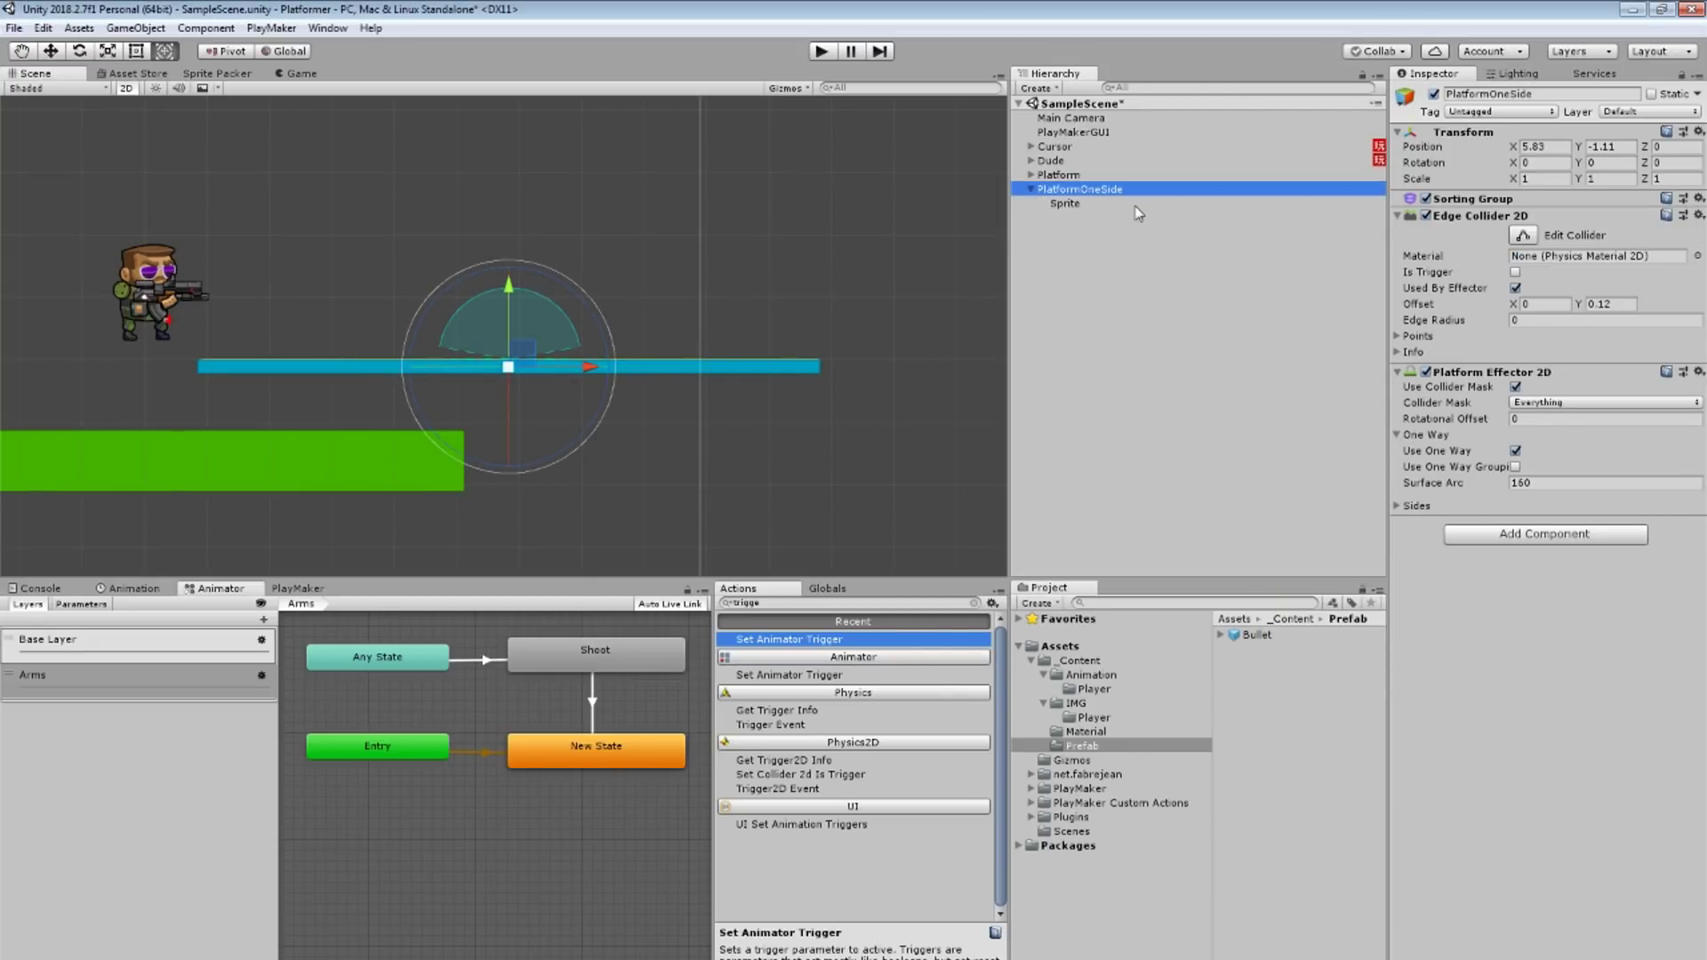
mouse_move(365, 391)
middle_down()
mouse_move(623, 392)
mouse_move(579, 381)
middle_up()
scroll(623, 391, down, 2)
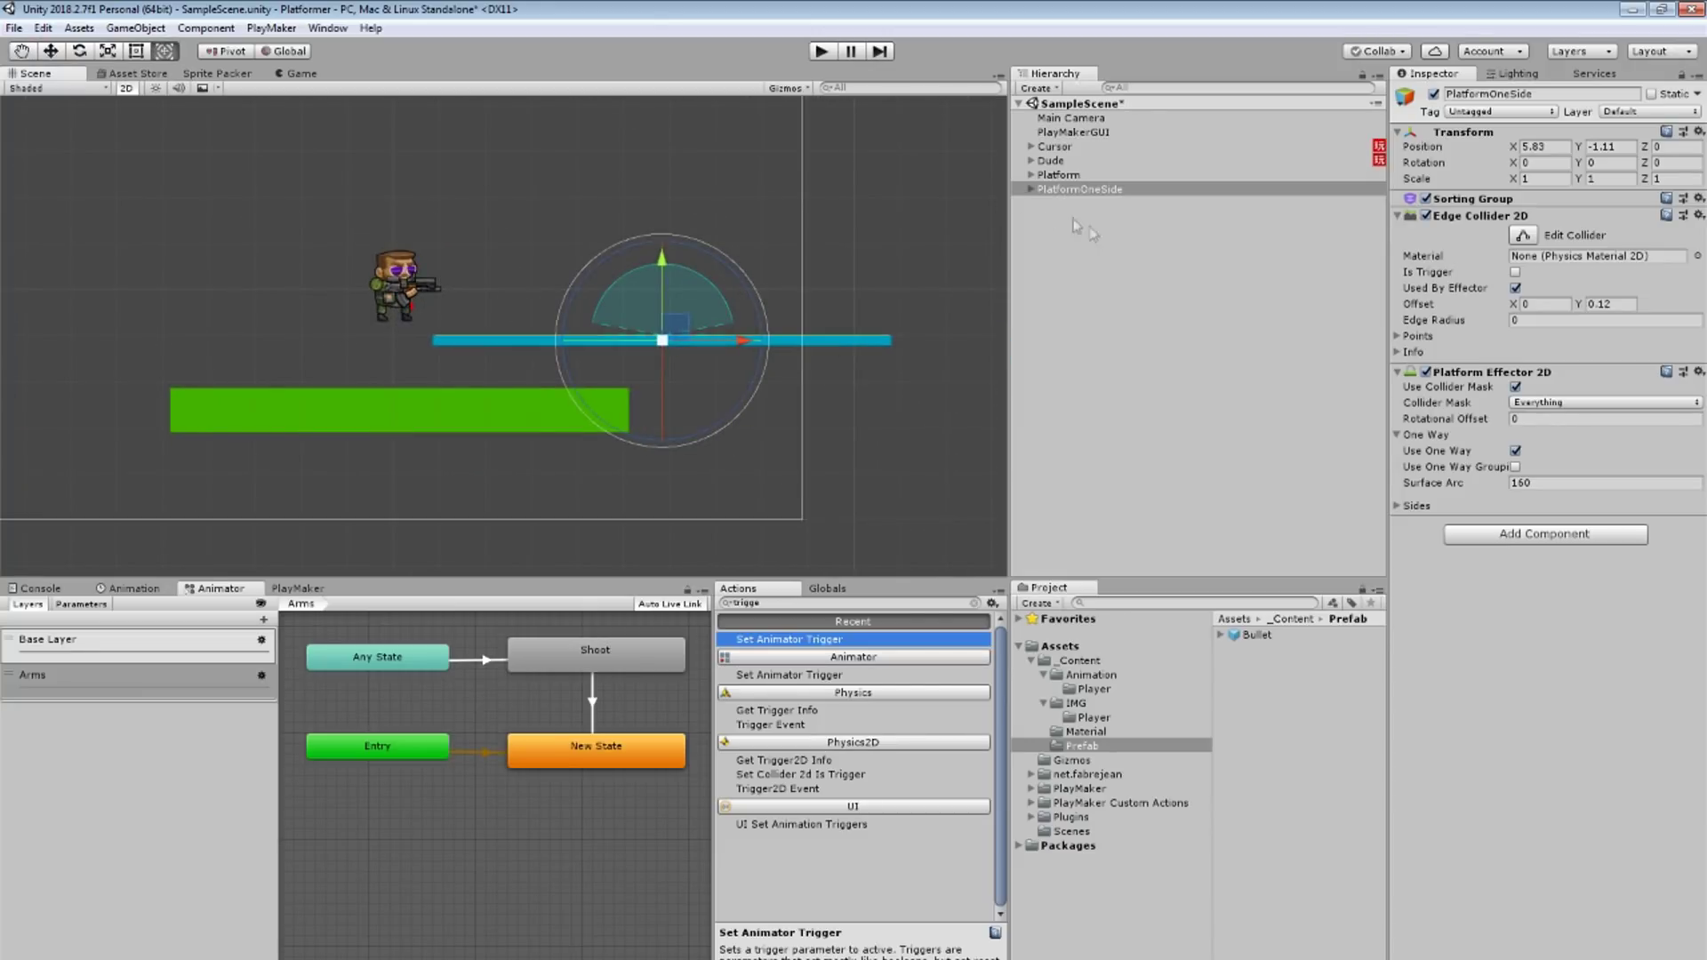
click(1093, 118)
click(1102, 311)
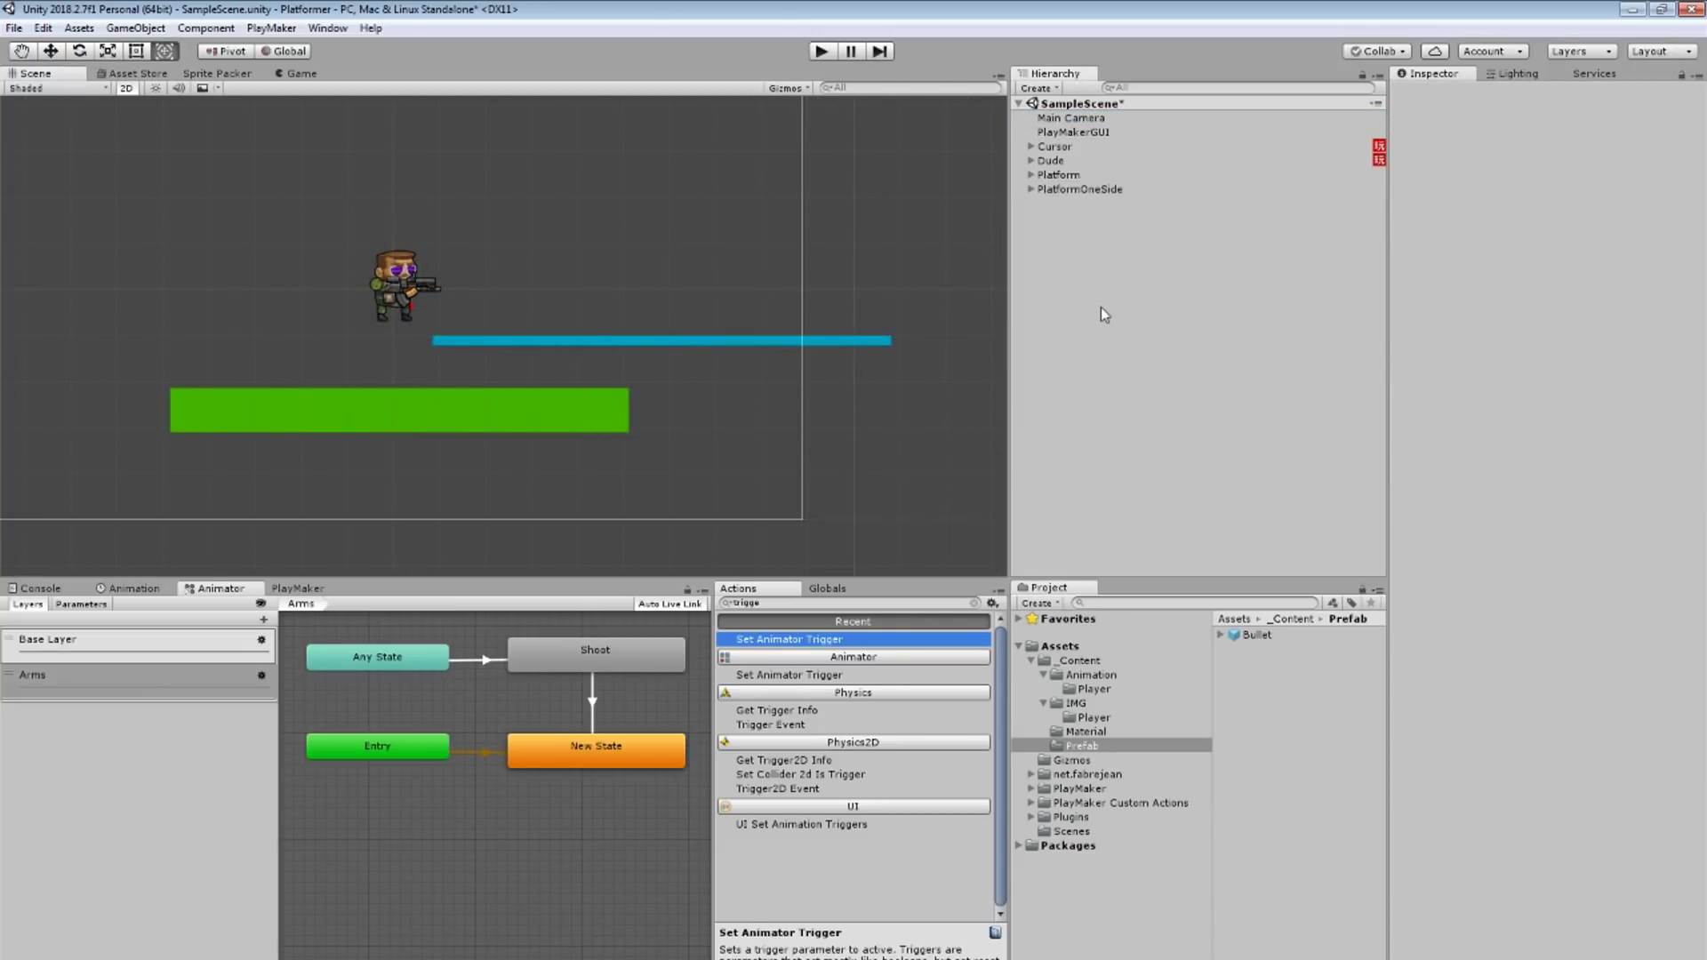
Create an empty object named CameraHolder positioned at the origin.
right_click(1134, 330)
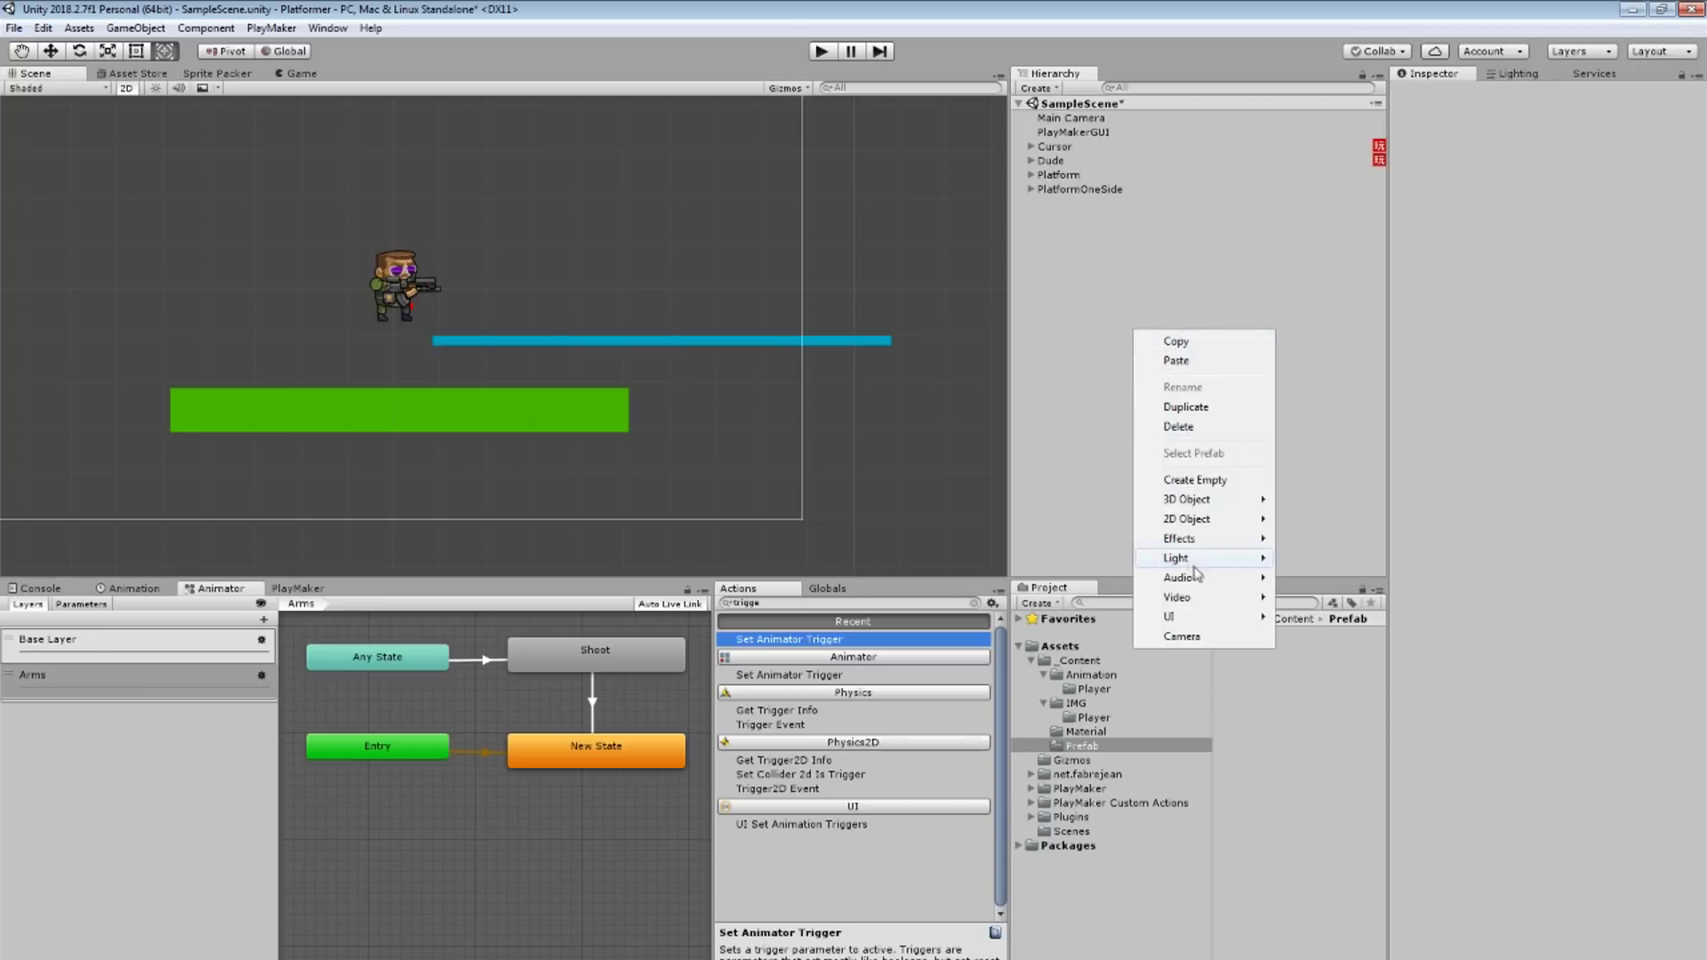
click(1214, 484)
text(CameraHolder)
key(Return)
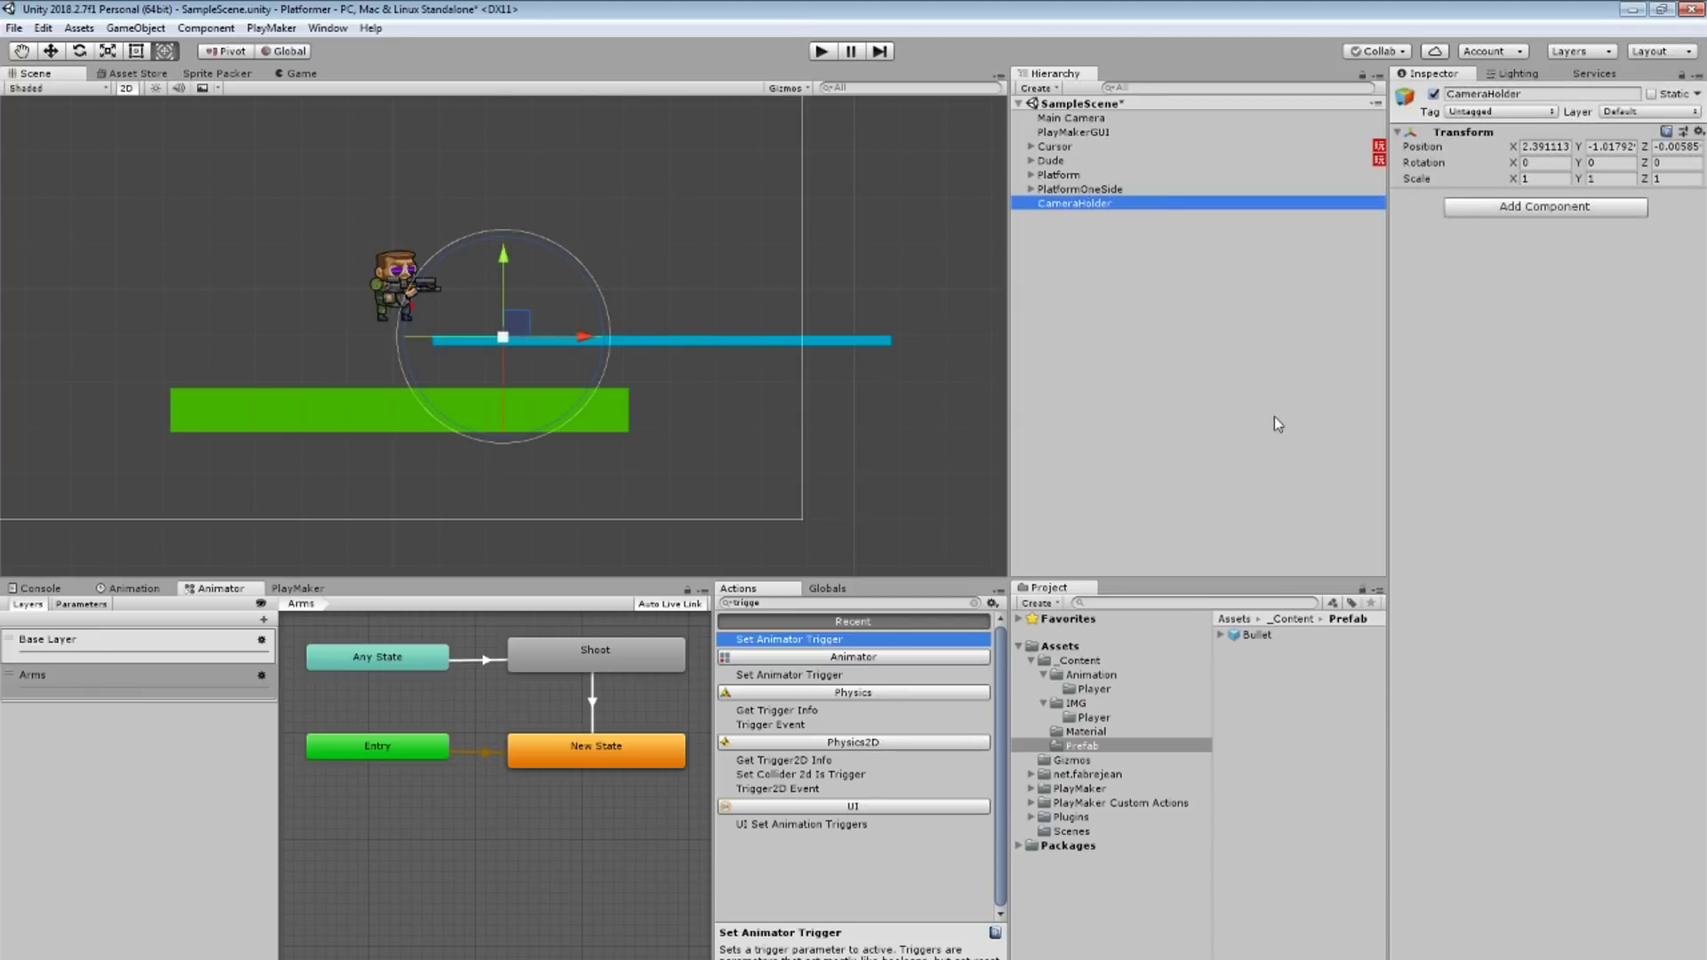
click(1509, 149)
text(0)
key(Tab)
text(0)
key(Tab)
text(0)
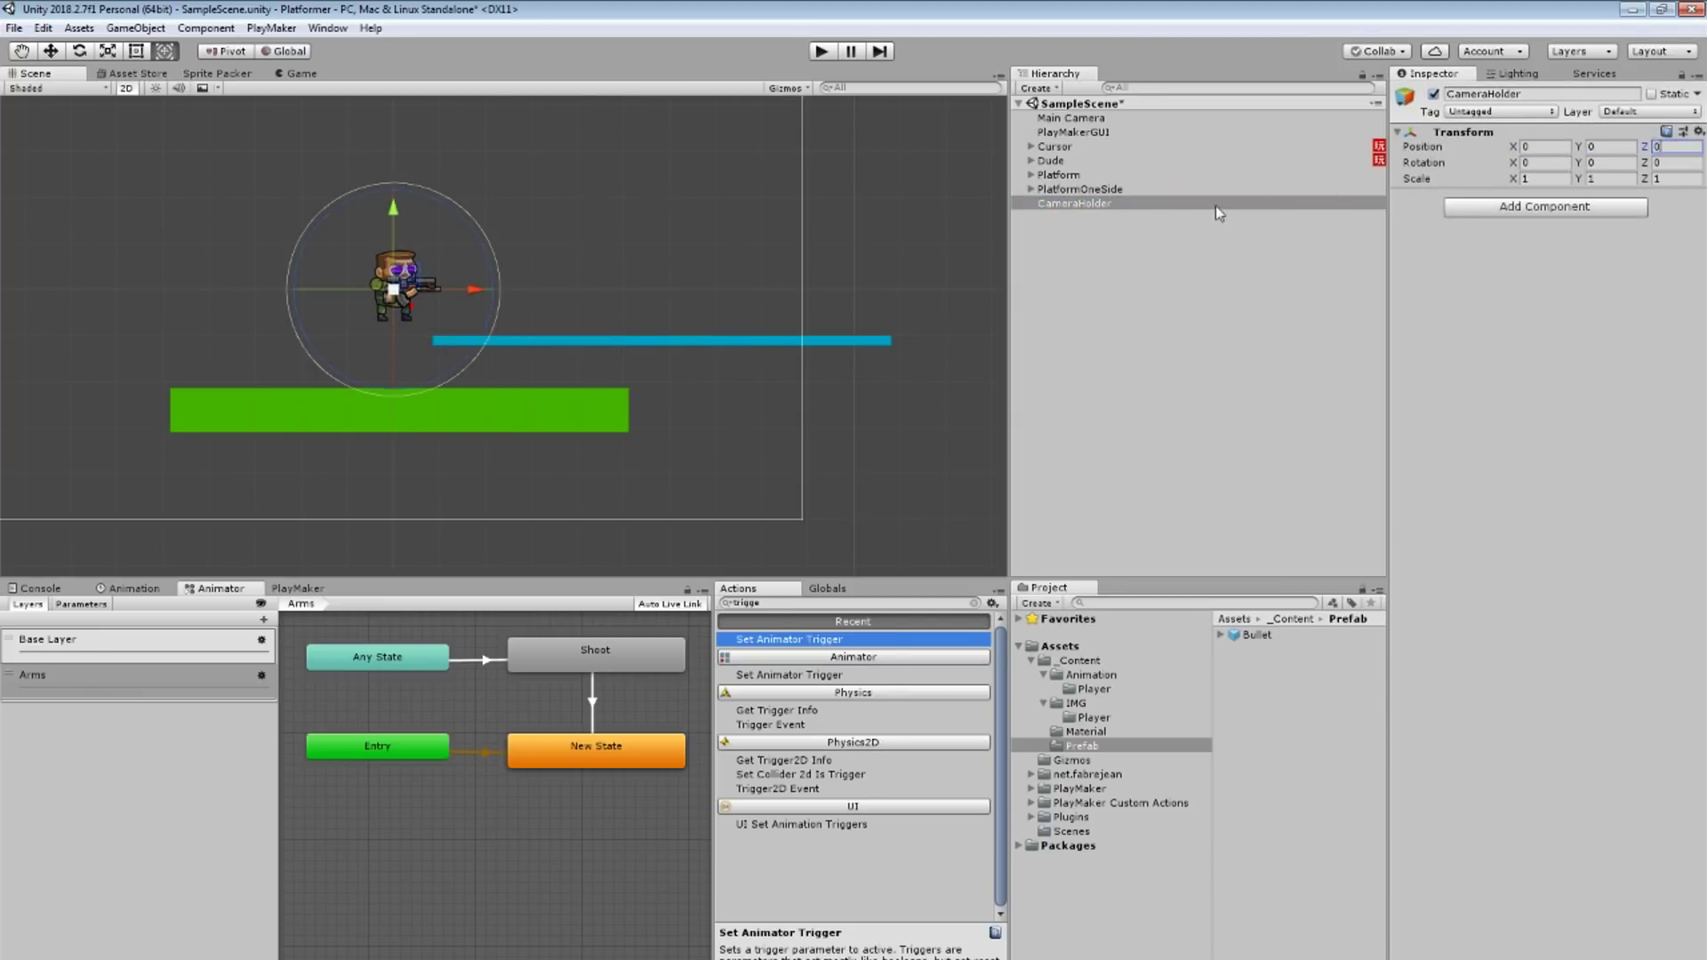
Parent Main Camera under CameraHolder and give it an FSM with a second FollowPlayer state.
drag(1080, 118, 1080, 204)
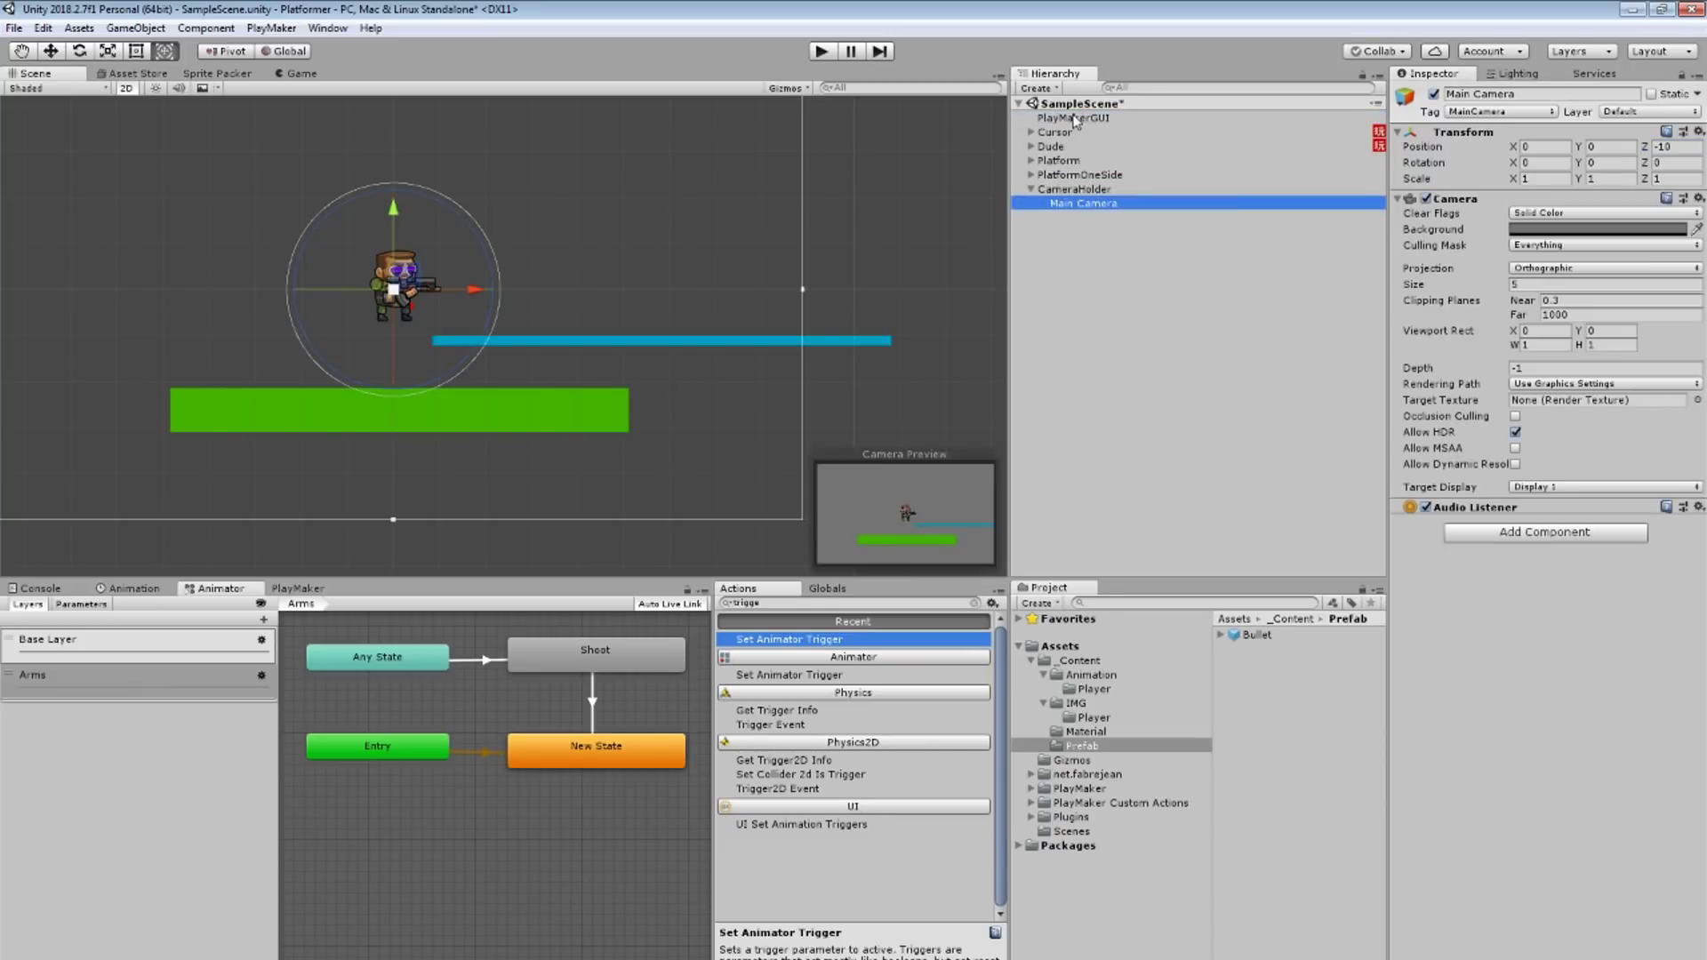
click(1071, 188)
click(297, 589)
right_click(183, 614)
click(240, 652)
click(486, 620)
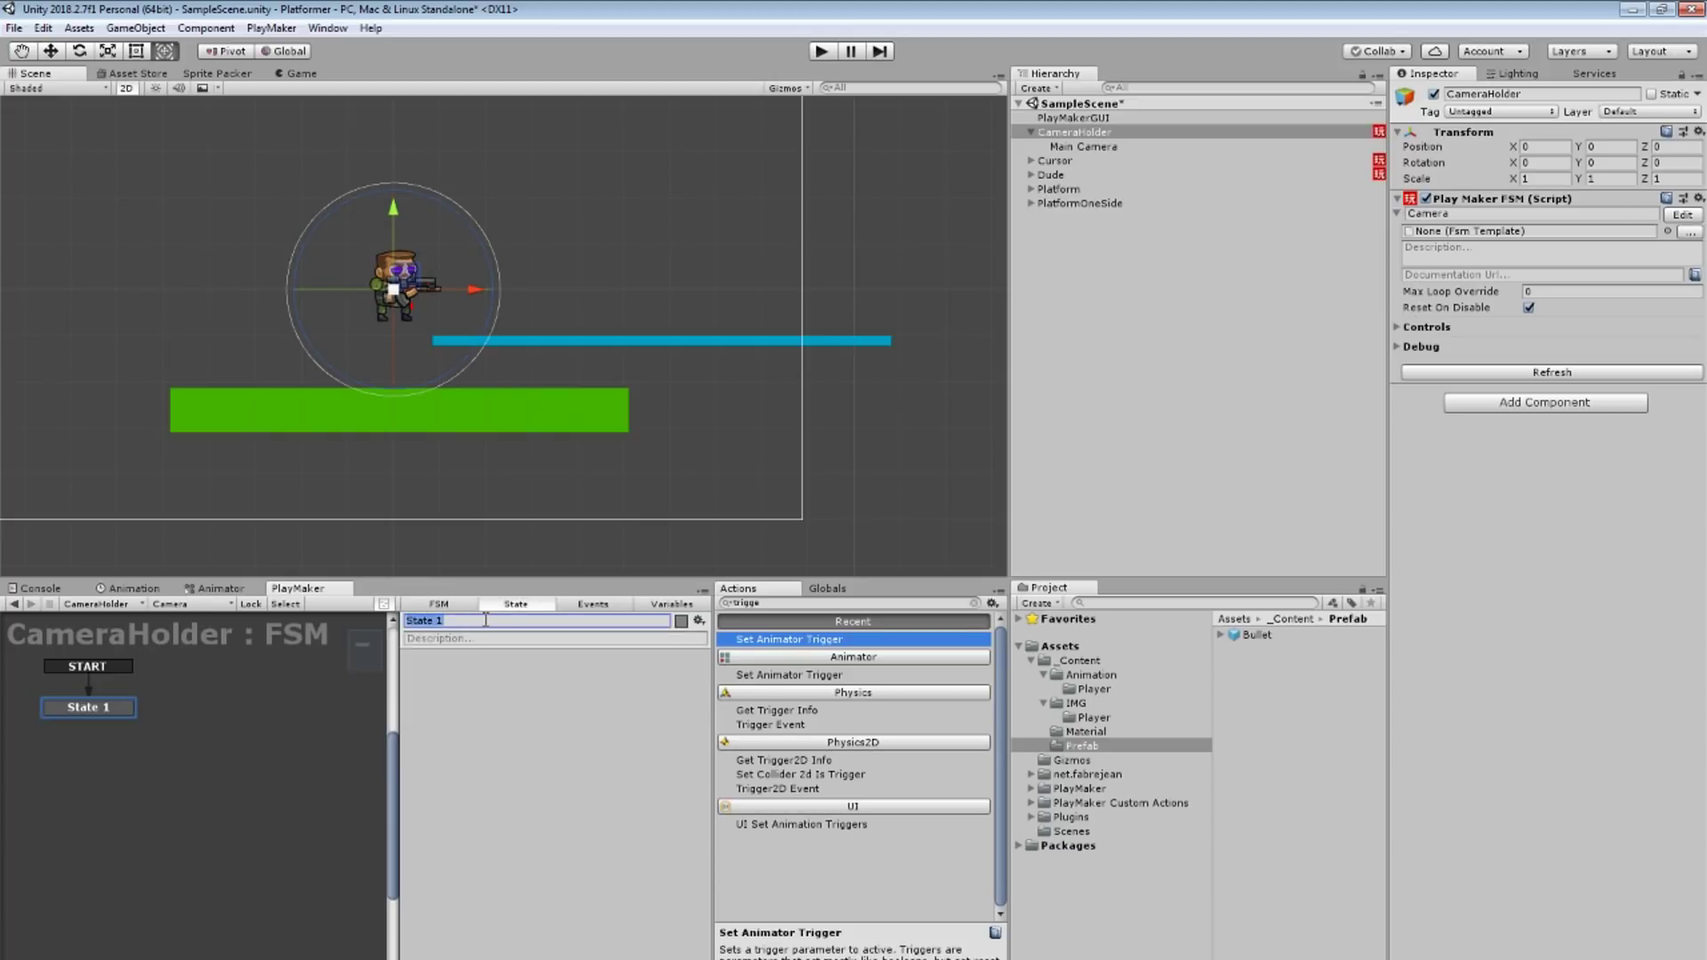
drag(173, 700, 178, 704)
text(F)
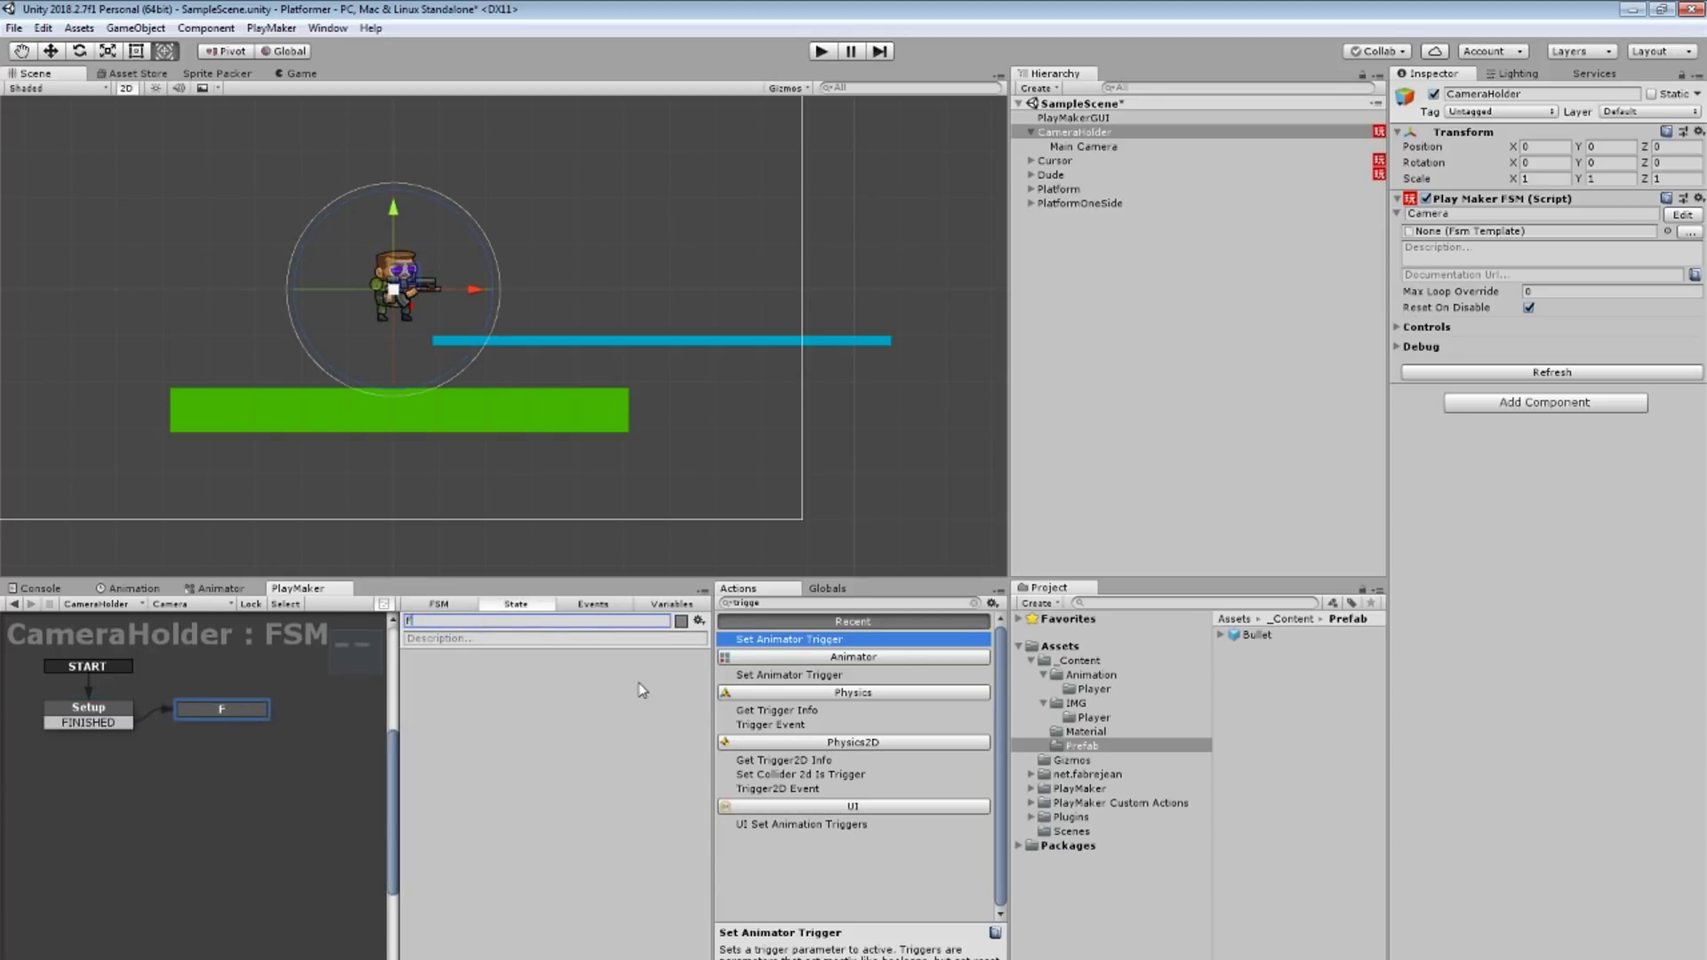
text(yer)
click(1076, 174)
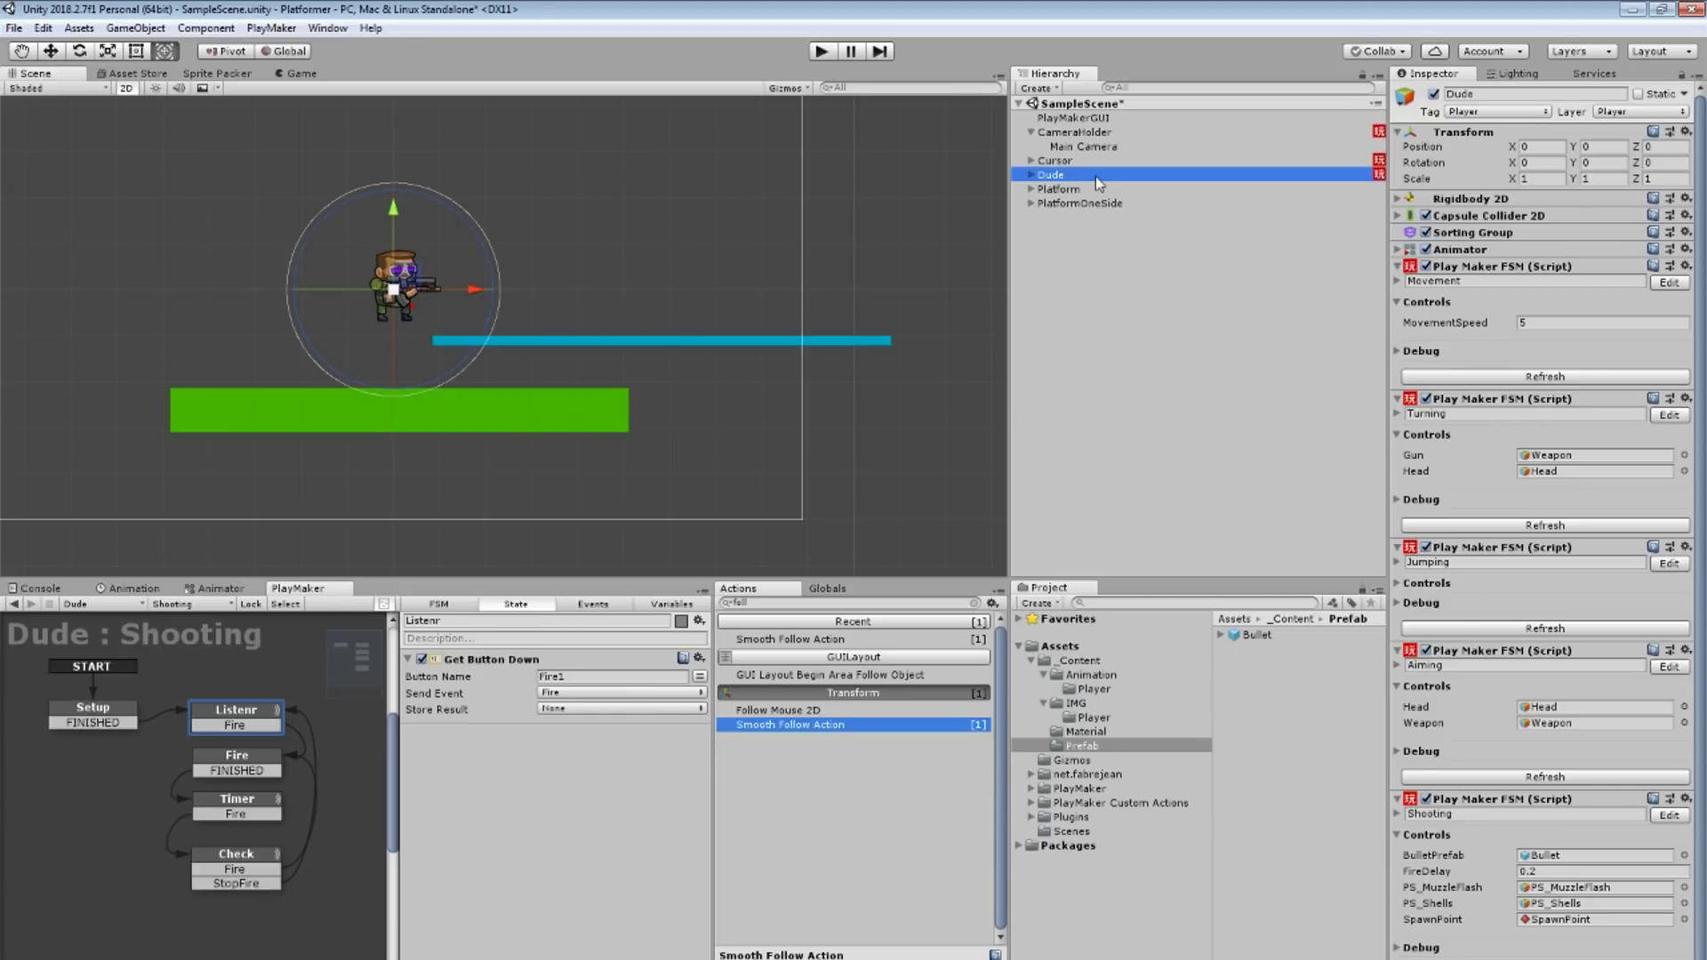
Rename Dude to Player and switch to its Movement FSM.
key(F2)
text(Playe)
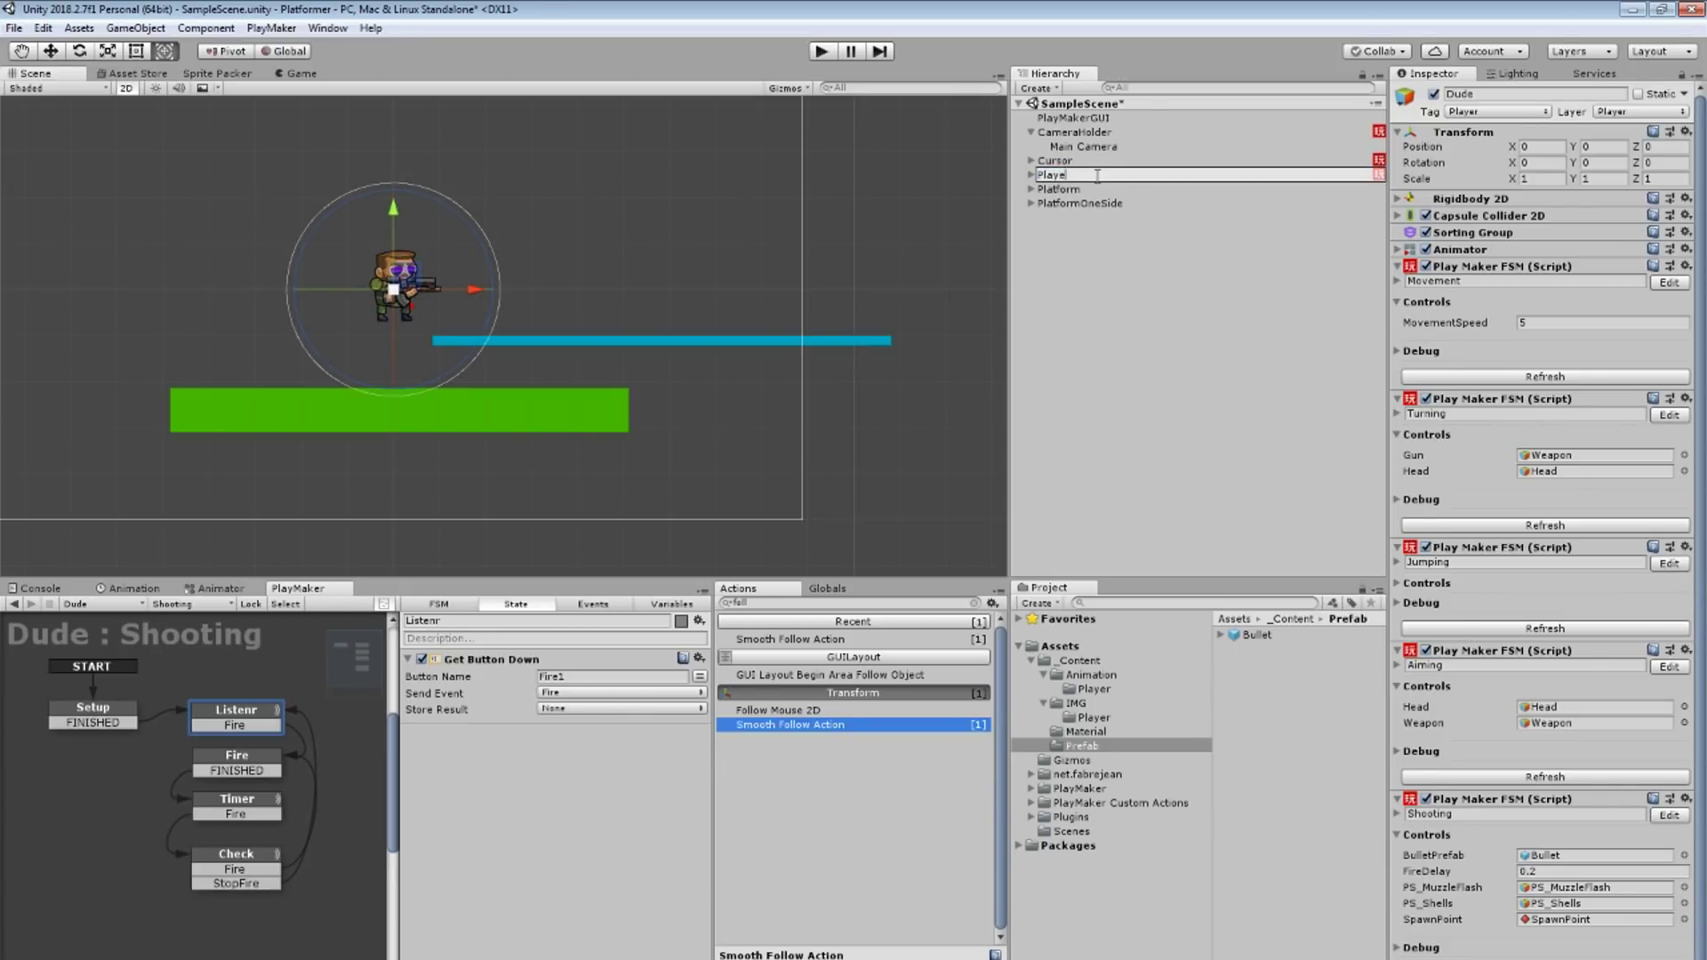
text(r)
key(Return)
click(195, 603)
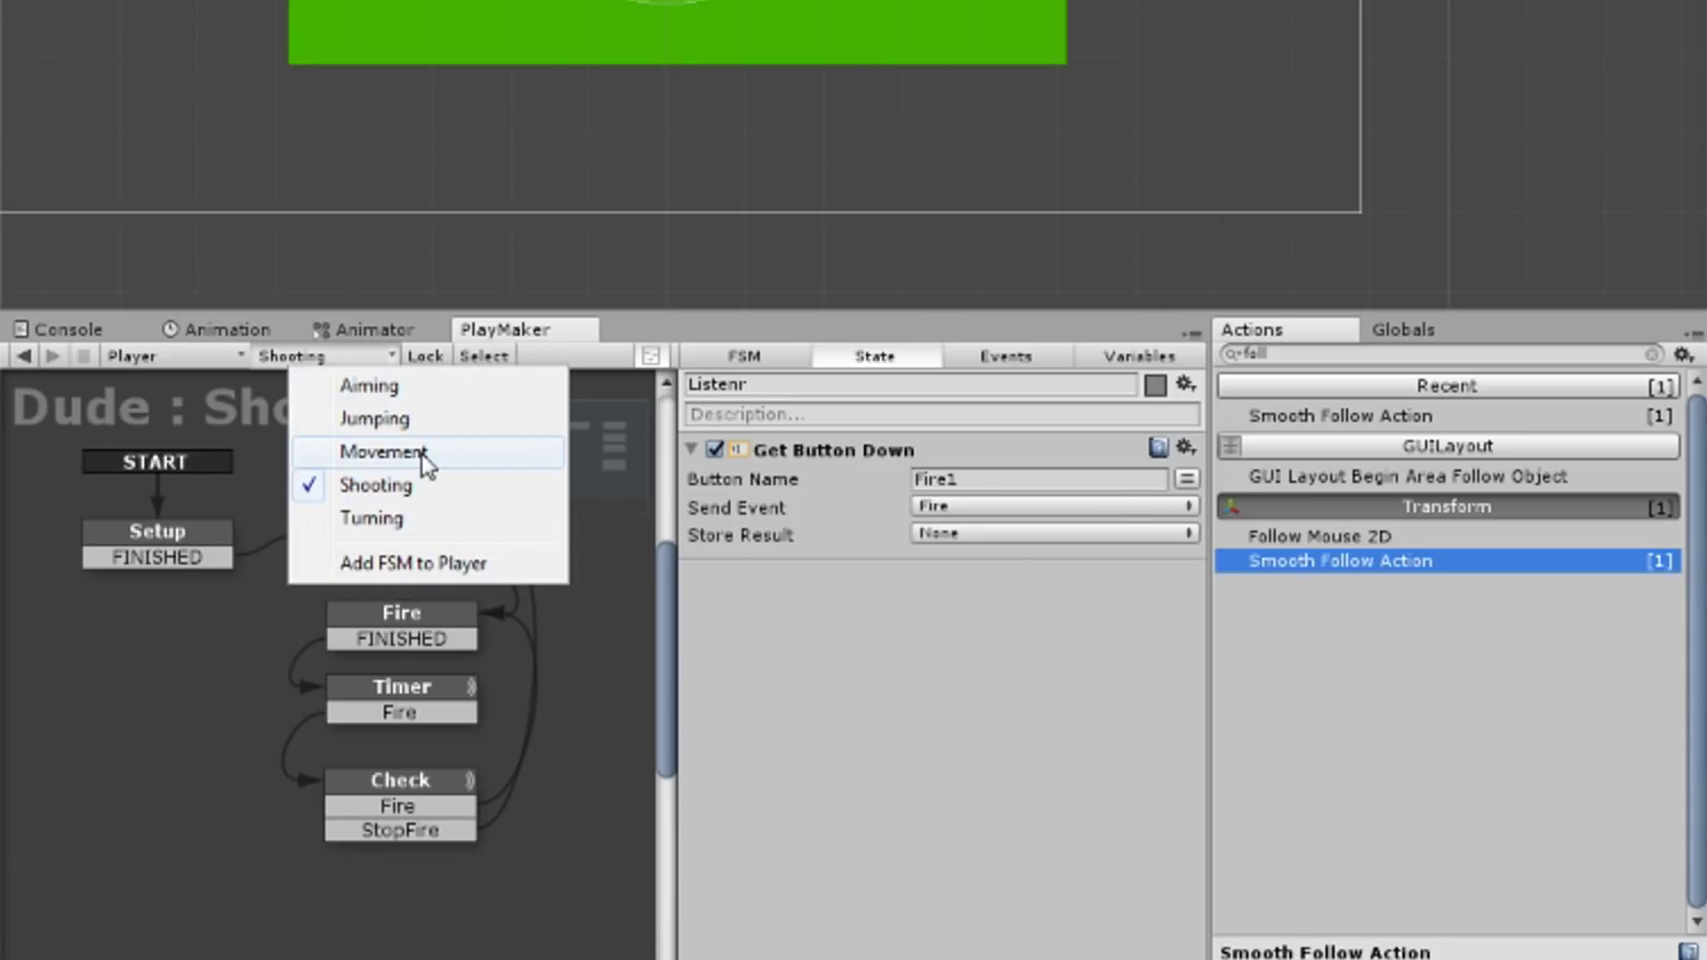
click(425, 454)
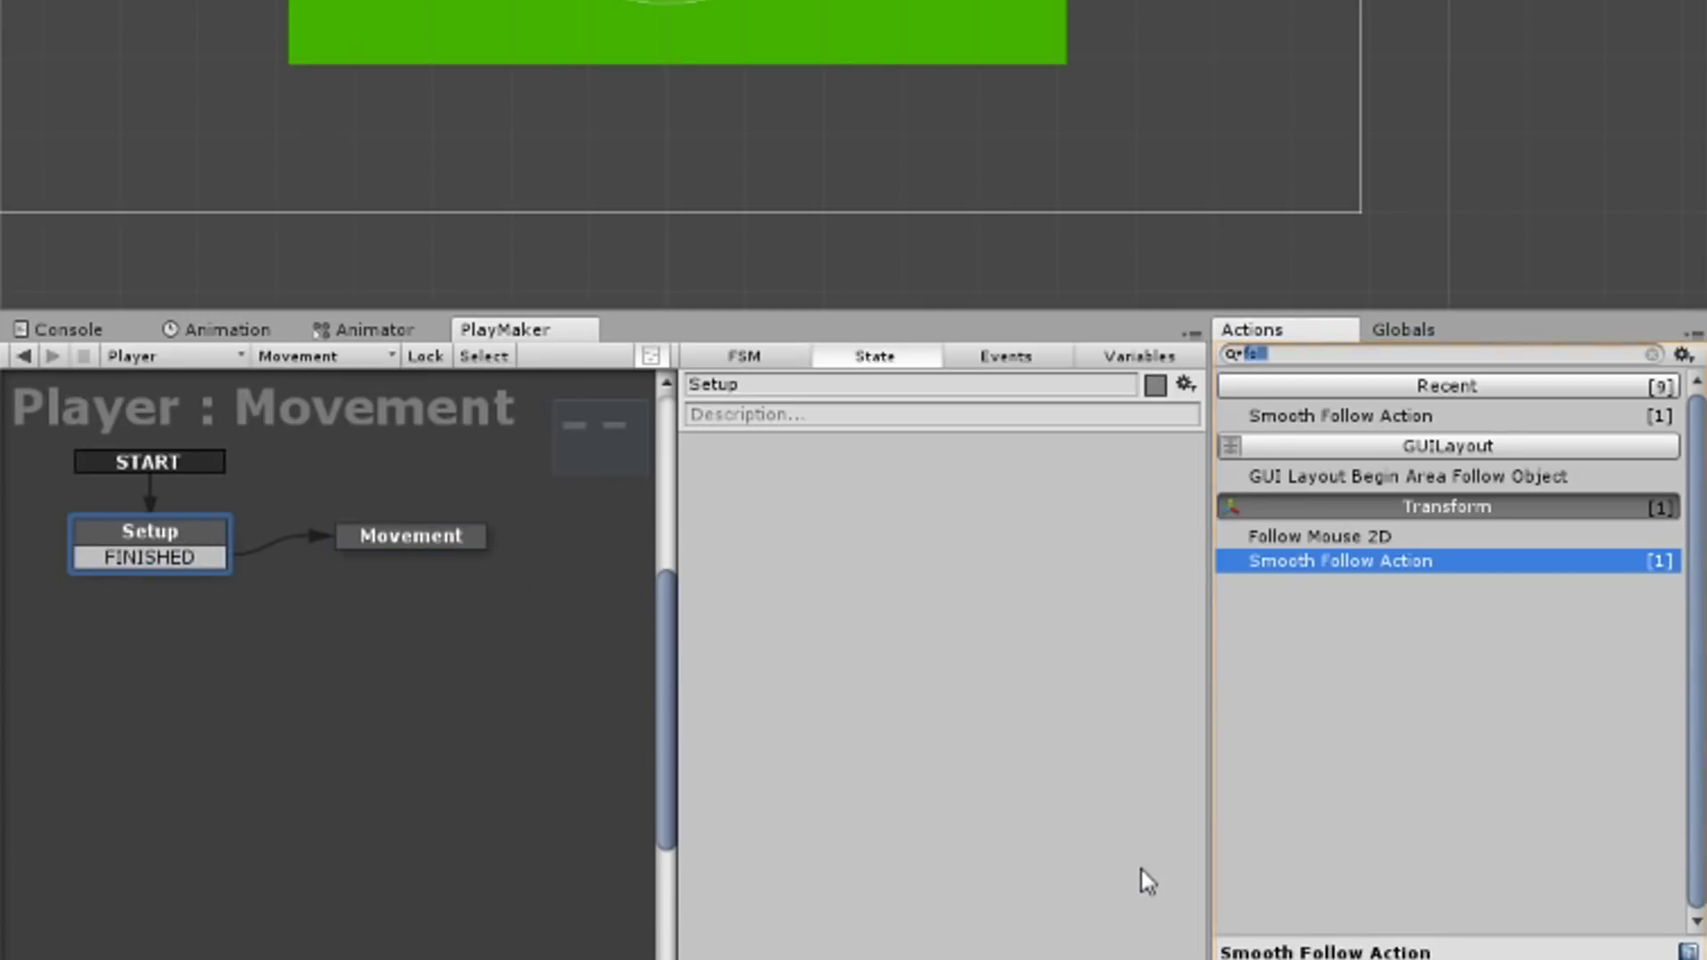
Add Get Owner to Setup, storing the object in a new global variable 'Player'.
text(owner)
key(Return)
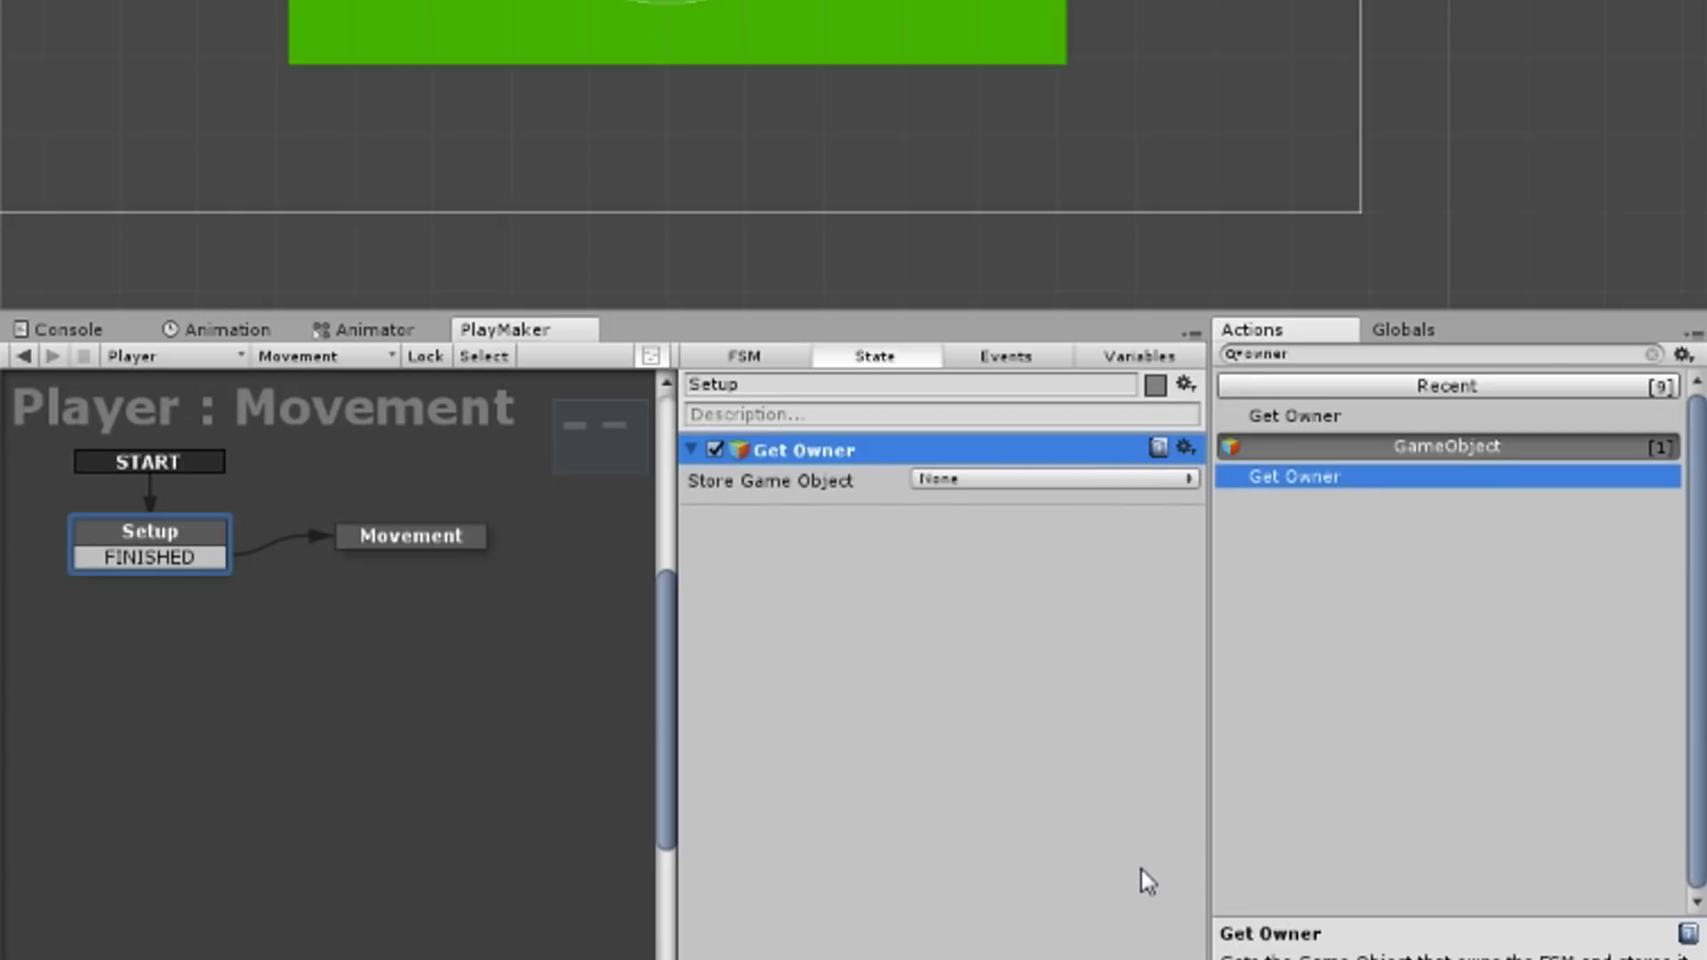
click(1050, 481)
click(1047, 587)
key(Escape)
click(1031, 480)
click(1021, 621)
text(Player)
key(Return)
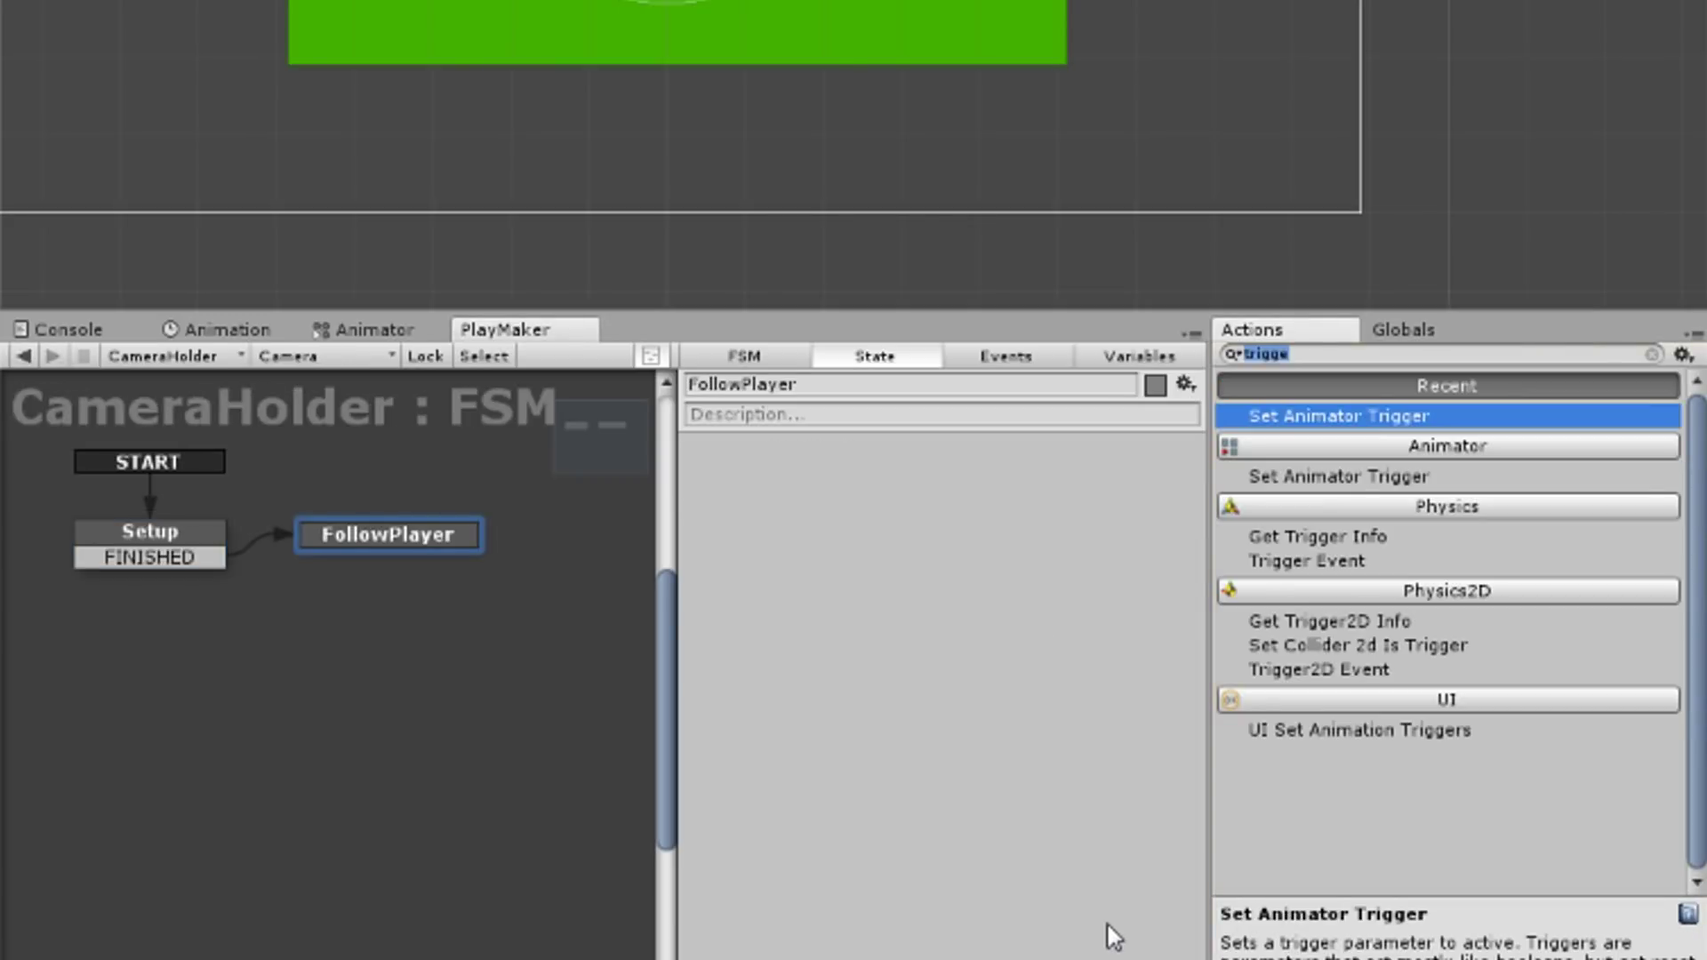
Add Smooth Follow Action to FollowPlayer with the global Player as Target Object.
text(foll)
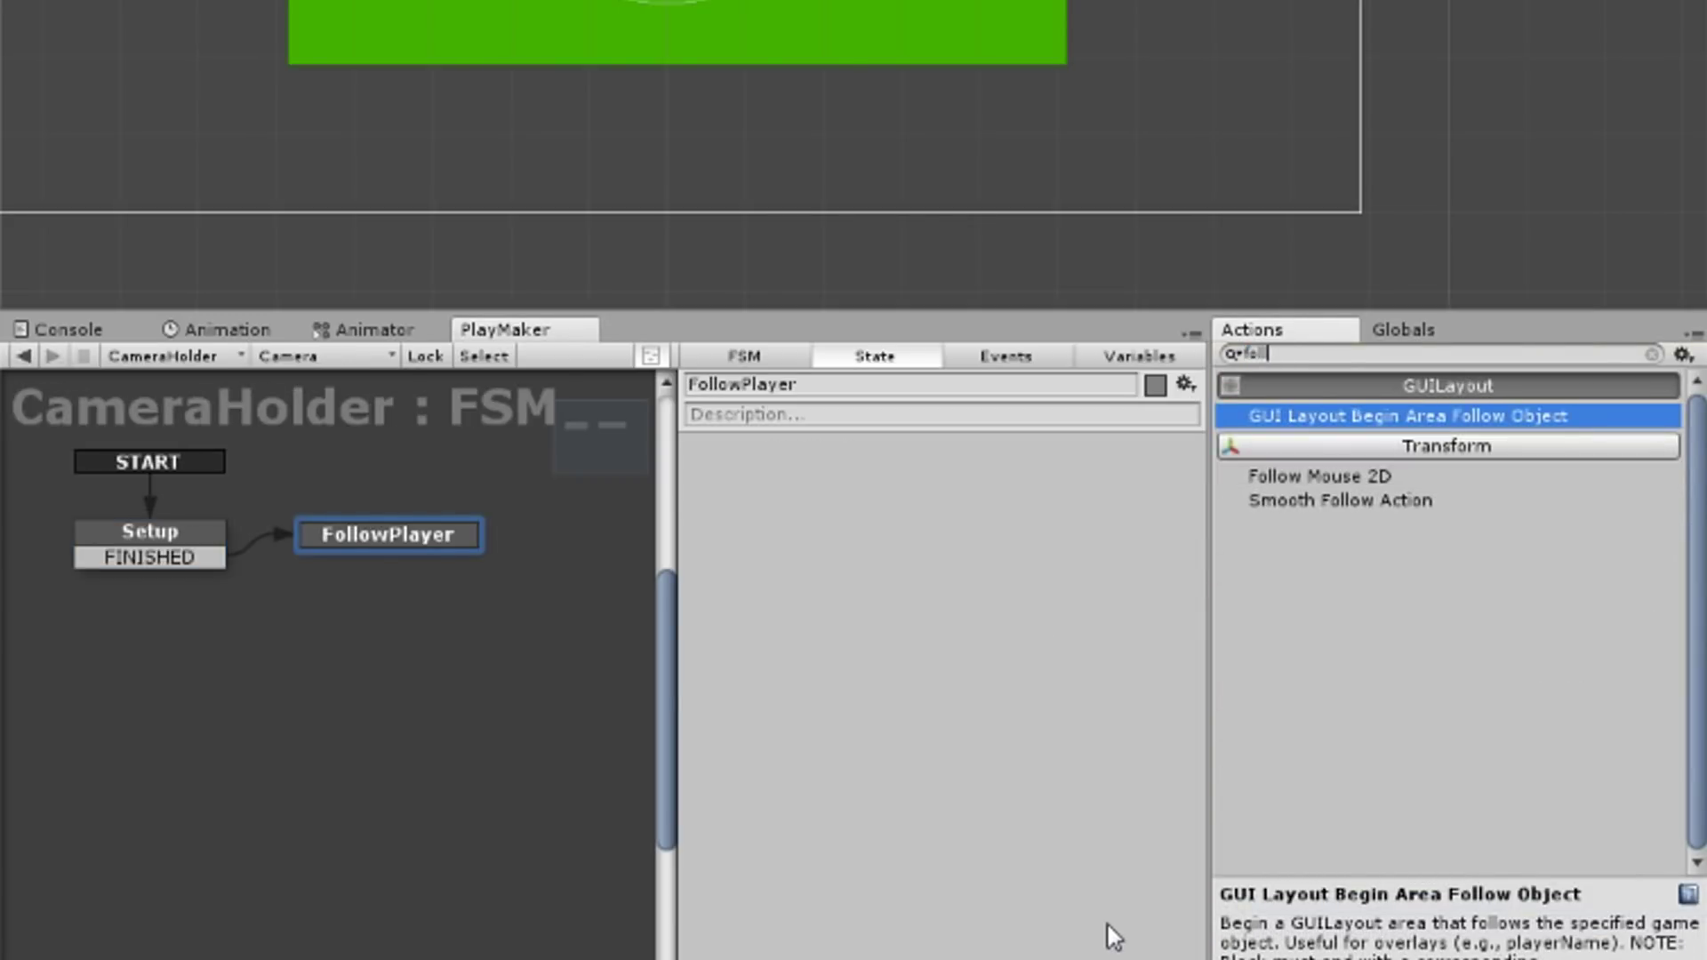
key(Down)
key(Down)
key(Return)
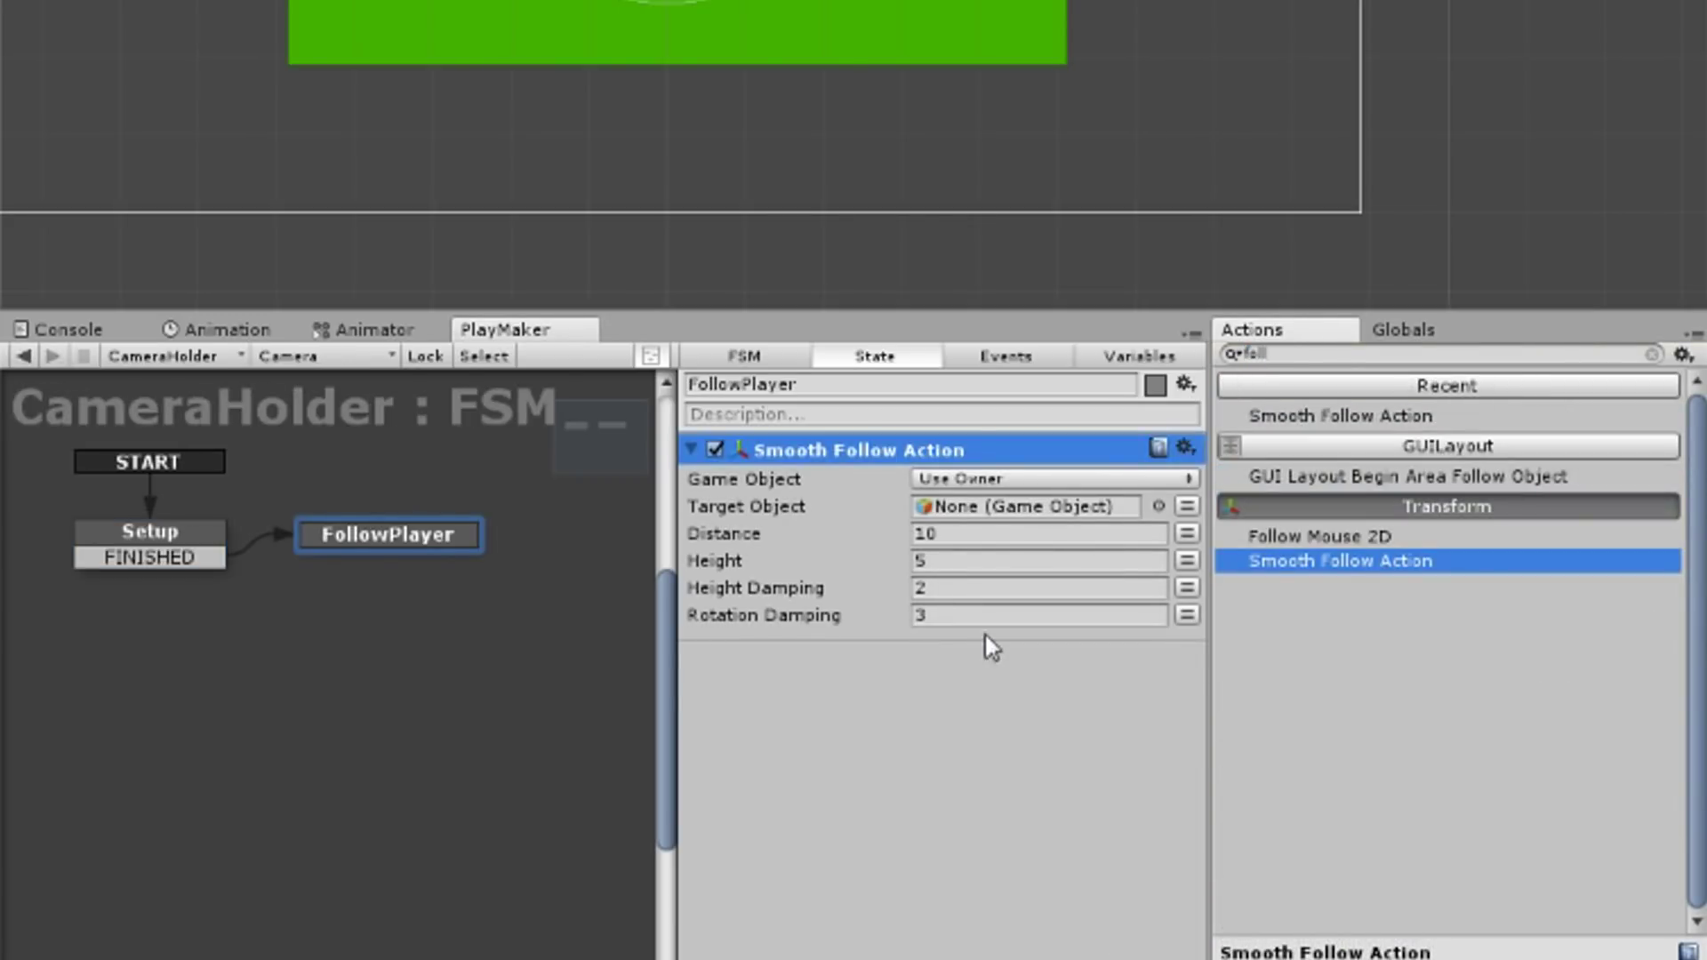
click(1024, 536)
click(1187, 506)
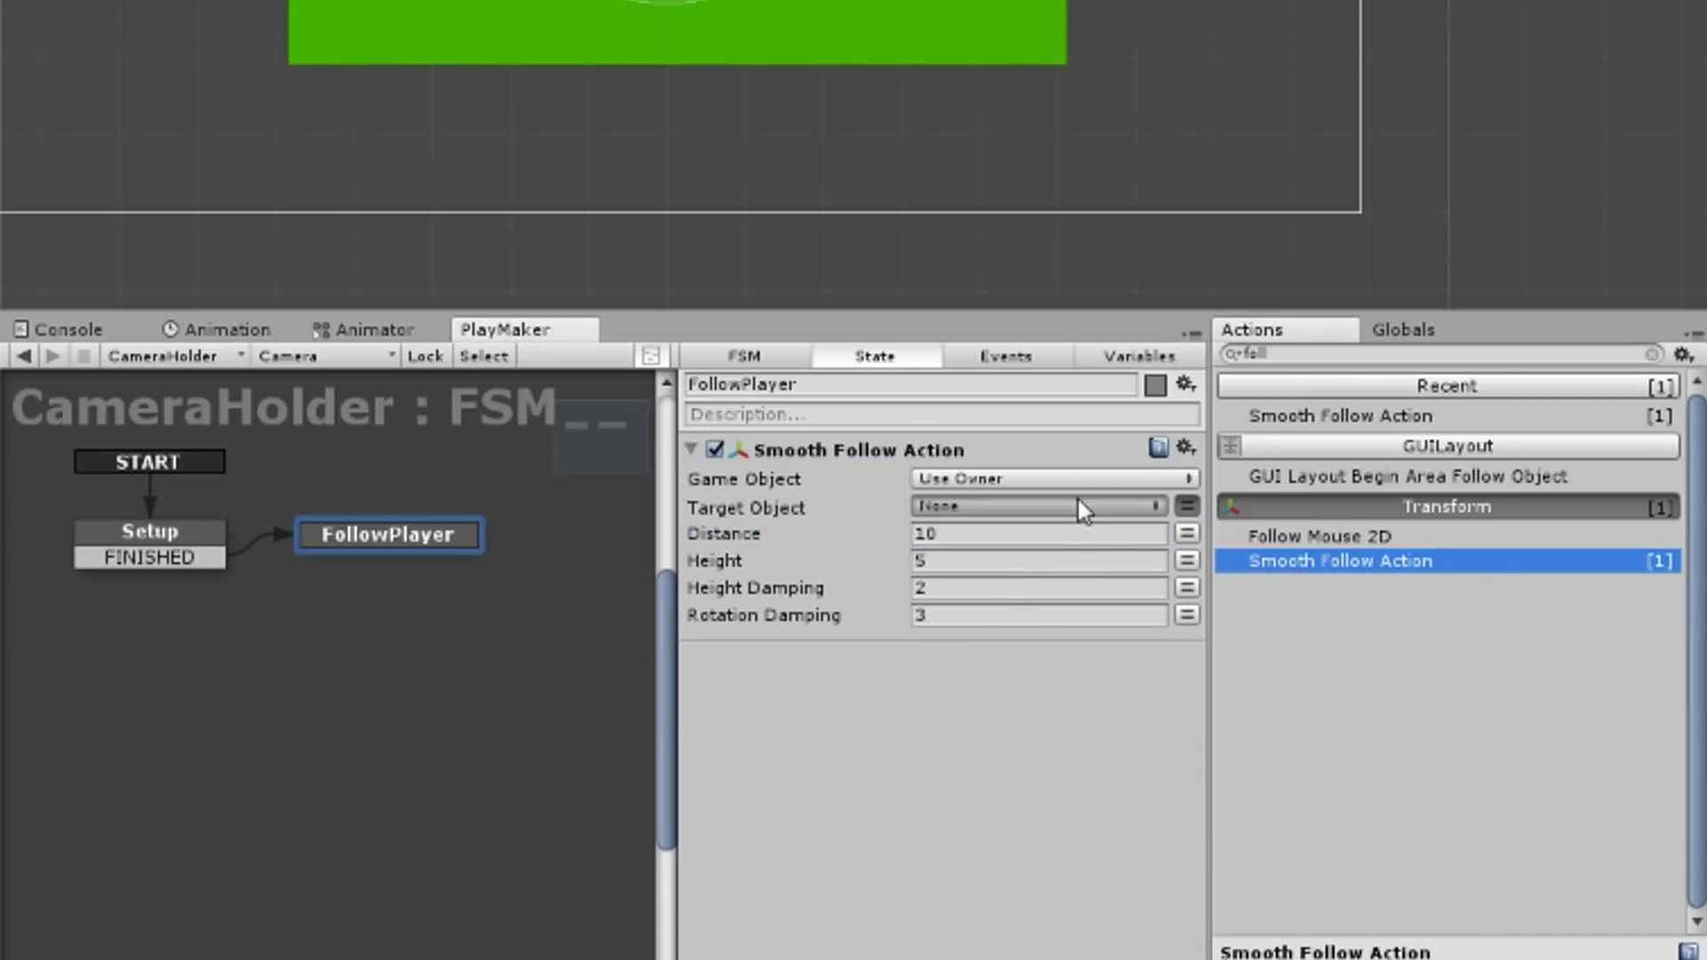
click(1078, 505)
text(owner)
mouse_move(1036, 574)
click(1294, 605)
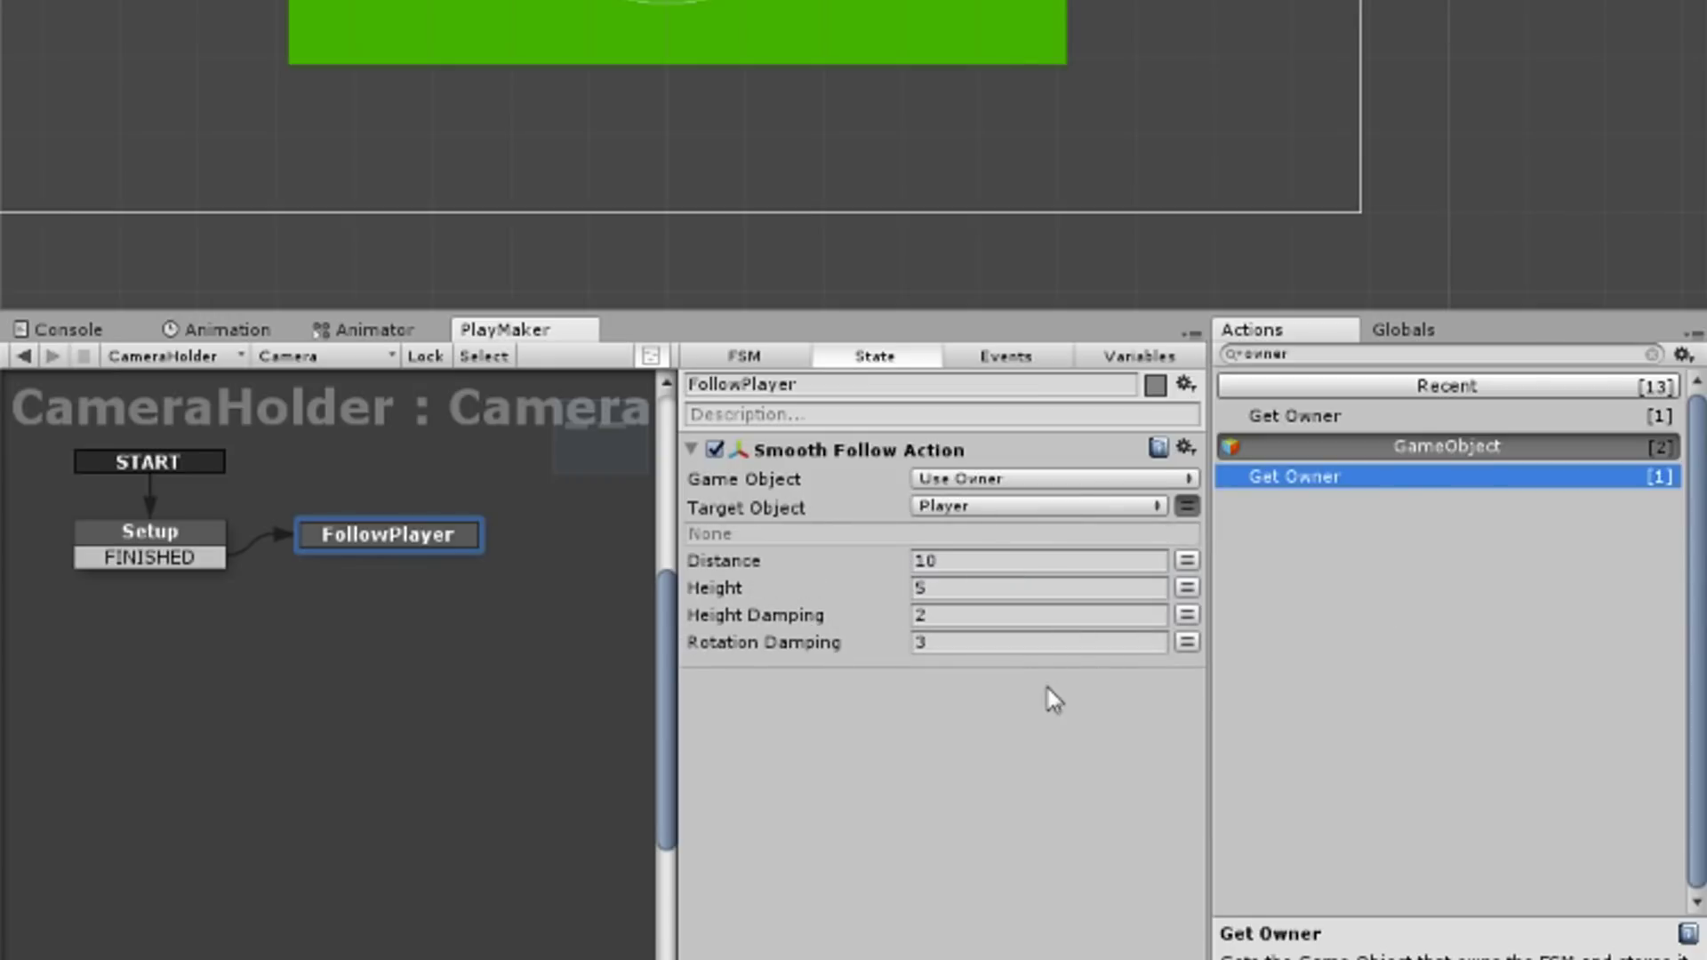
Set Height, Height Damping and Rotation Damping to 0, then run the game.
click(965, 587)
click(967, 617)
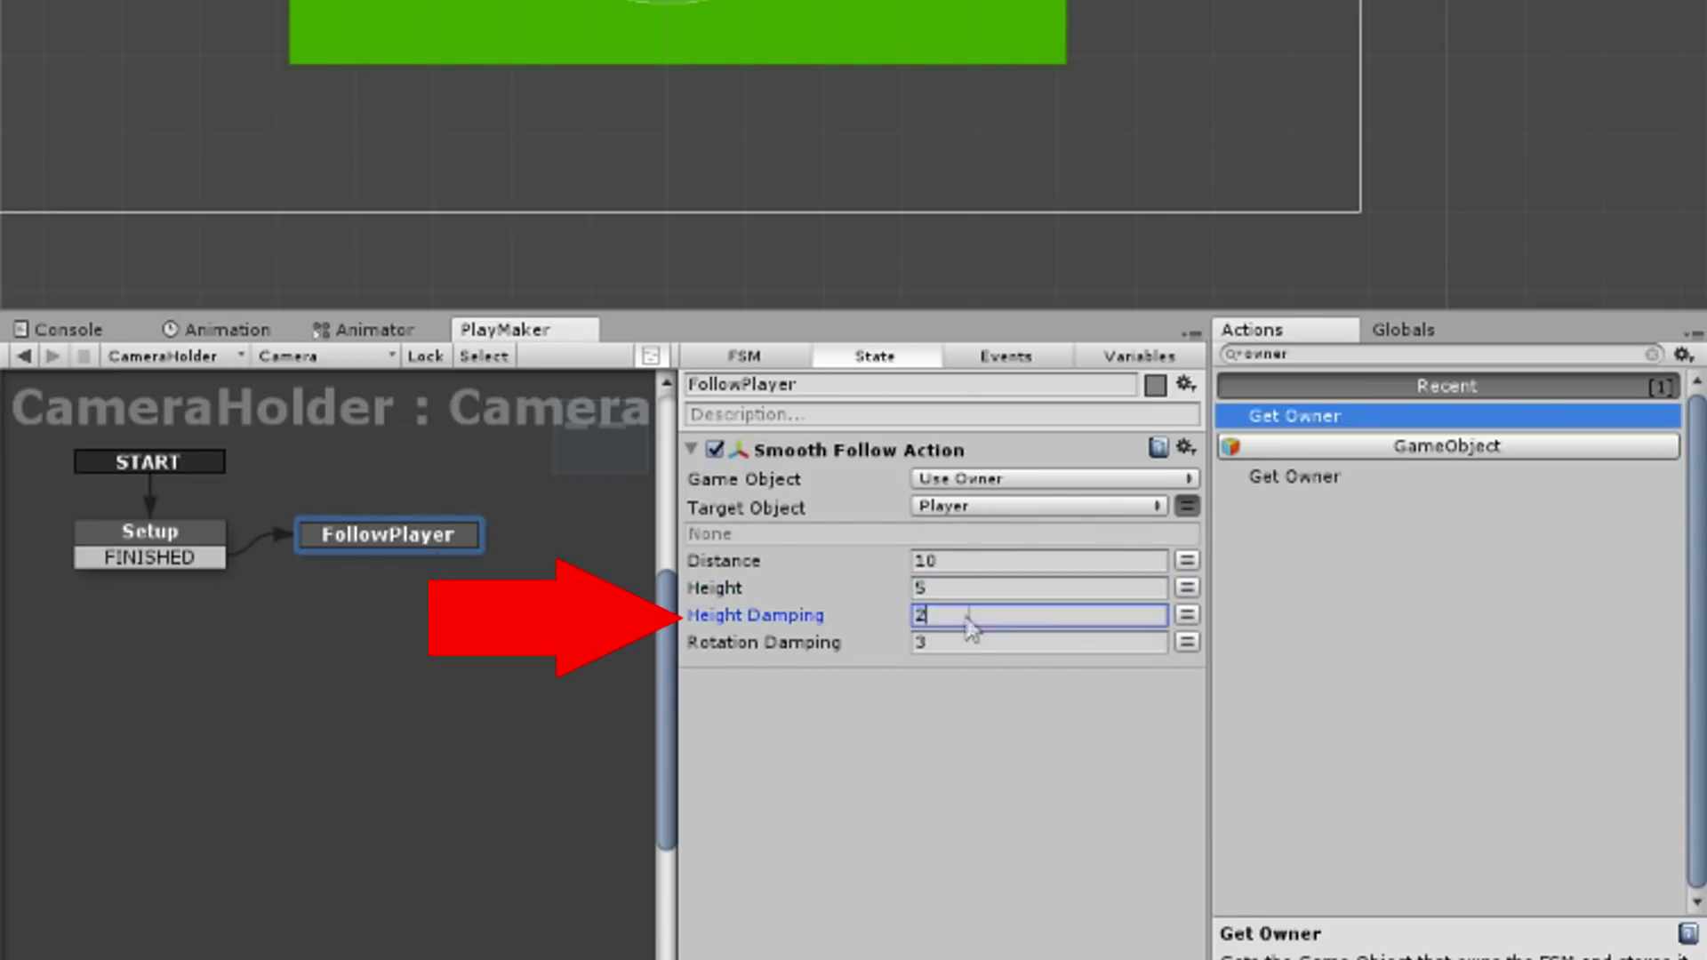
click(962, 645)
text(0)
click(970, 622)
text(0)
click(968, 587)
text(0)
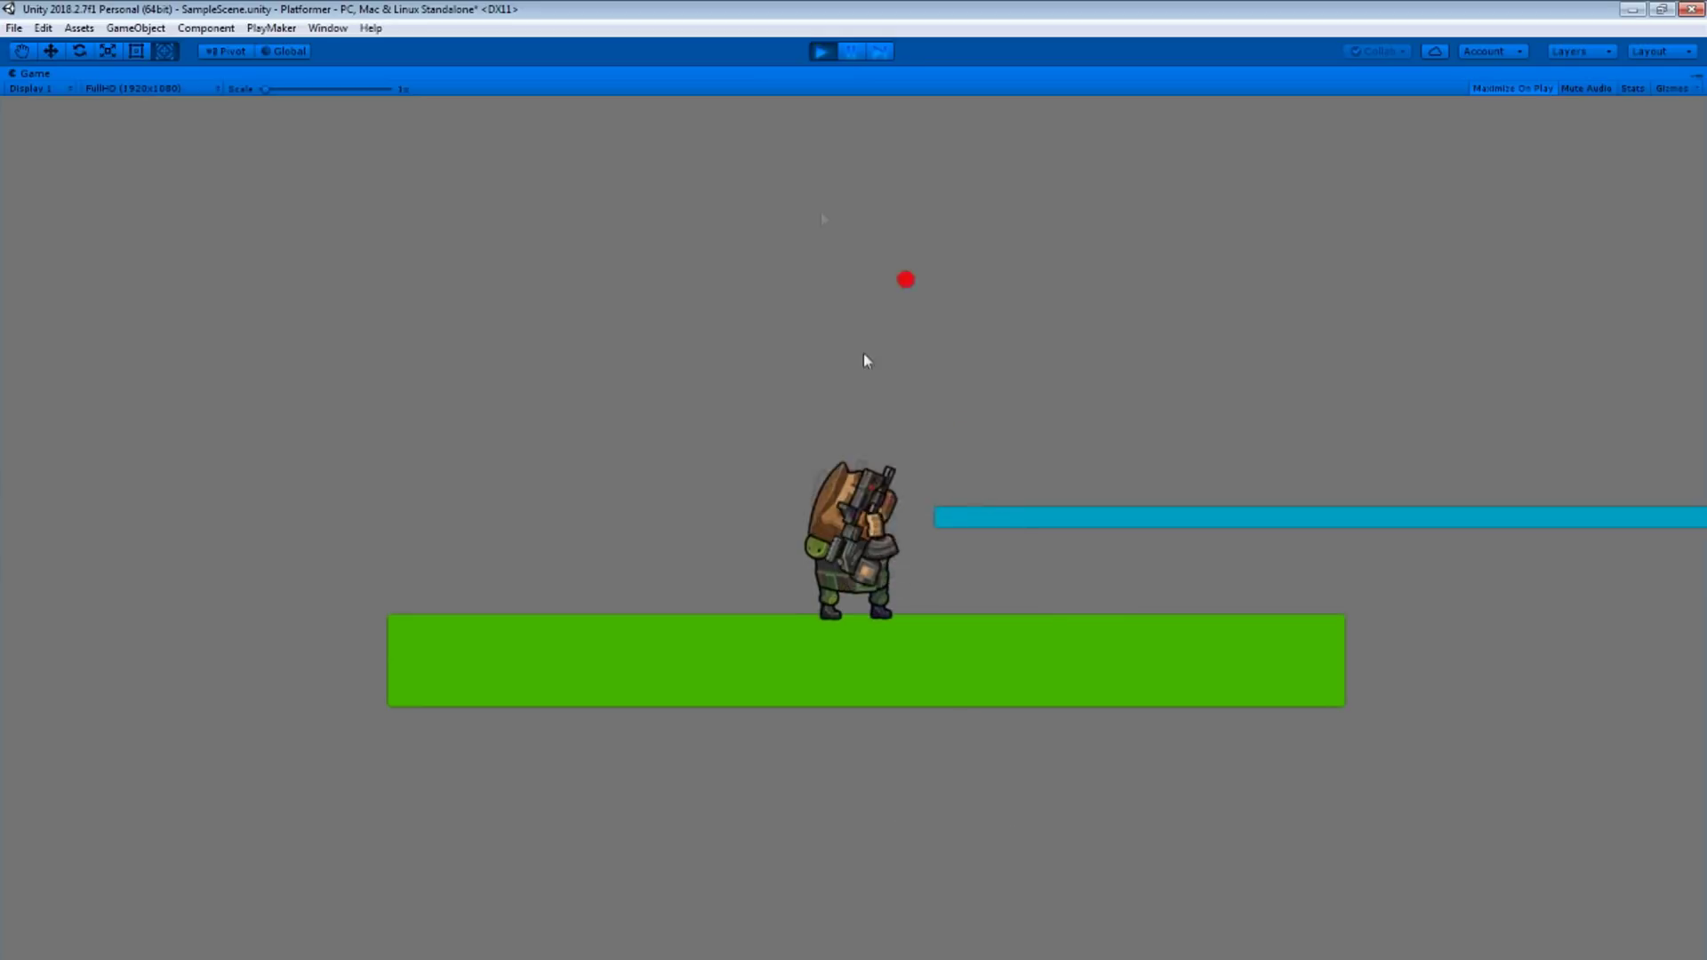
Exit Play mode to return to the FollowPlayer state in the editor.
click(819, 53)
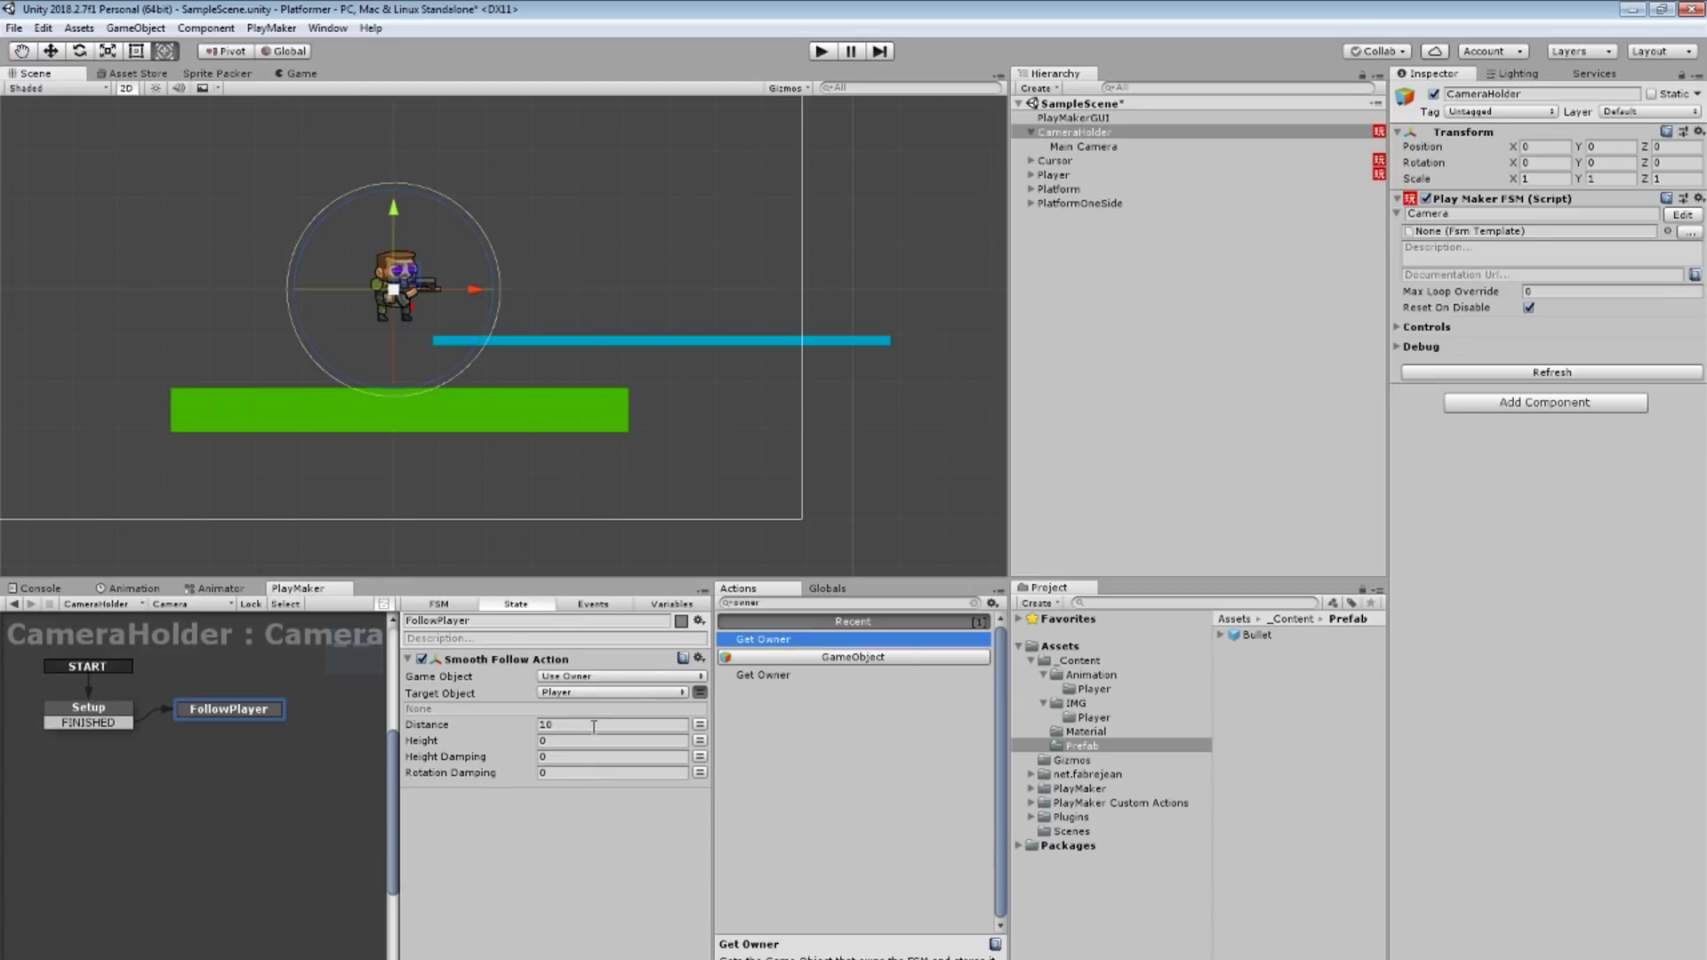
Add Set Rotation to FollowPlayer with X/Y/Z angles 0, Self space and Late Update.
text(set rota)
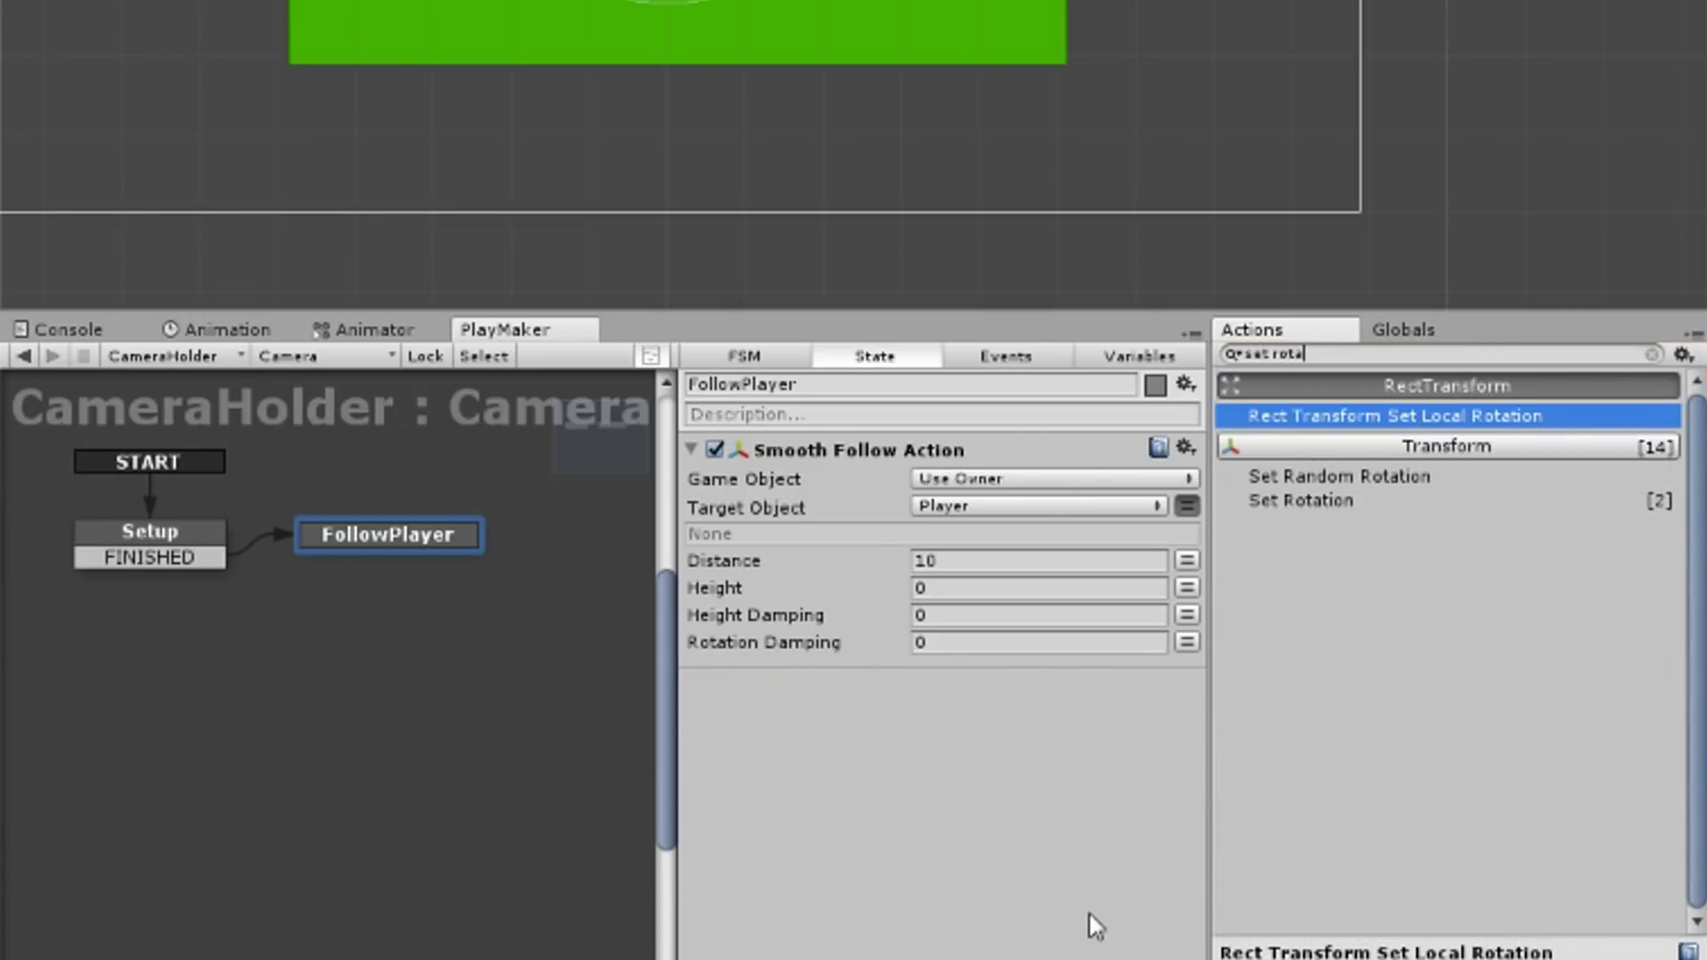
key(Down)
key(Down)
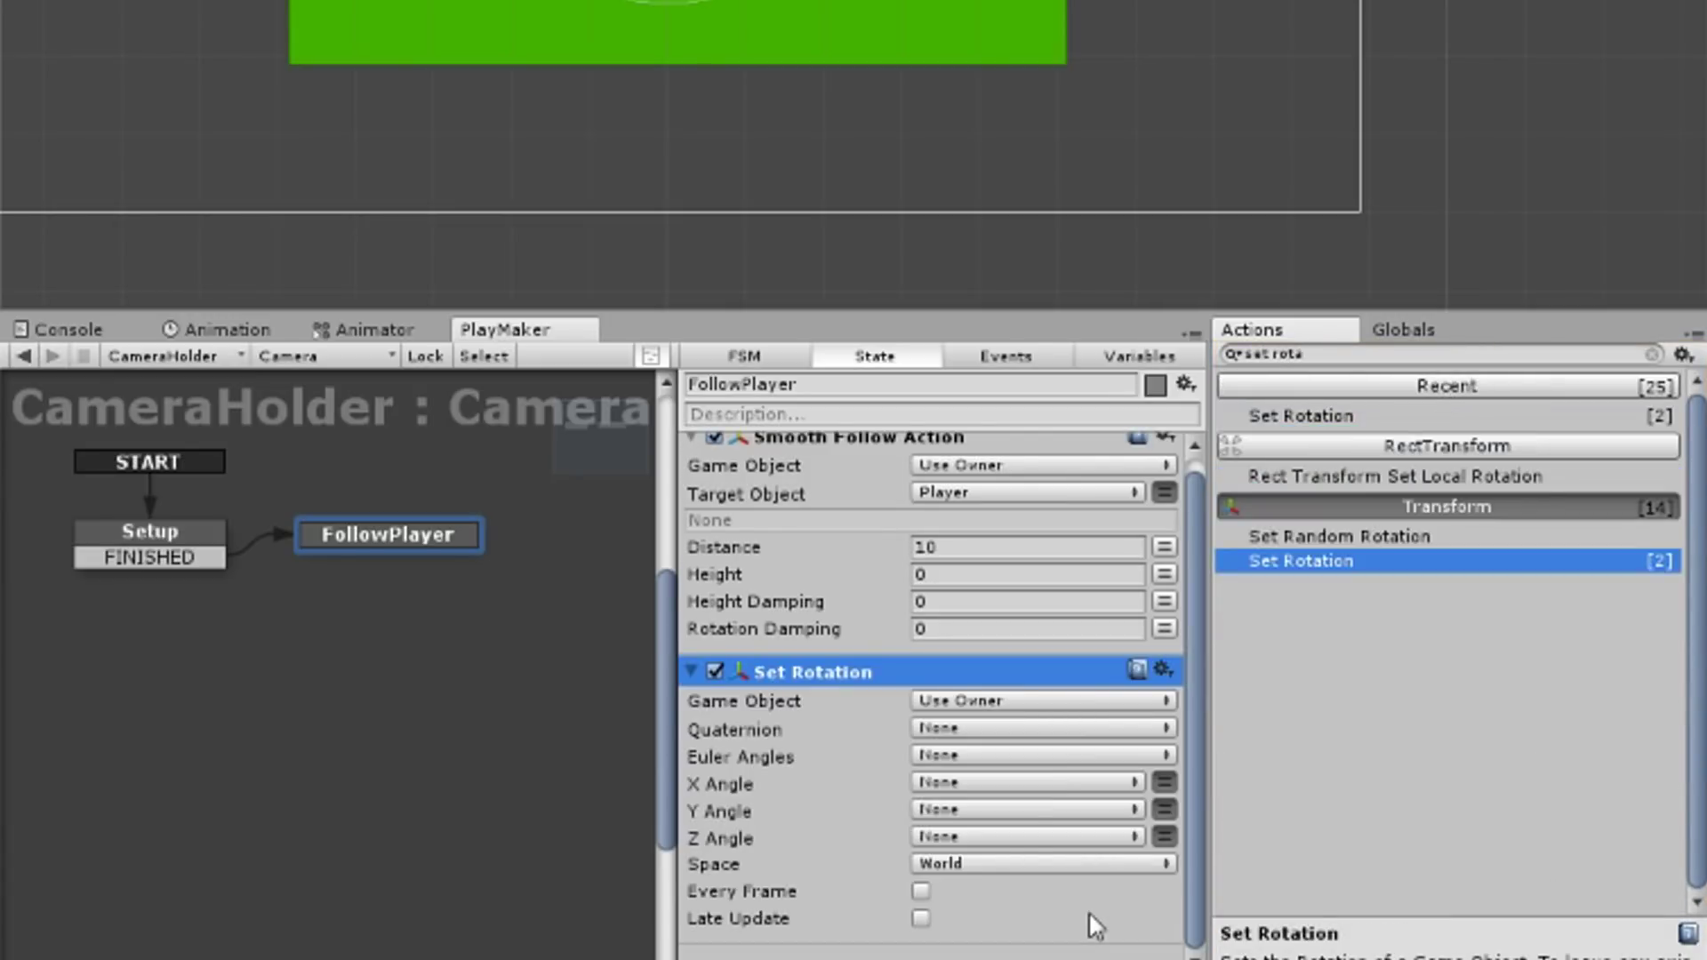
click(1165, 782)
click(1165, 809)
click(1165, 836)
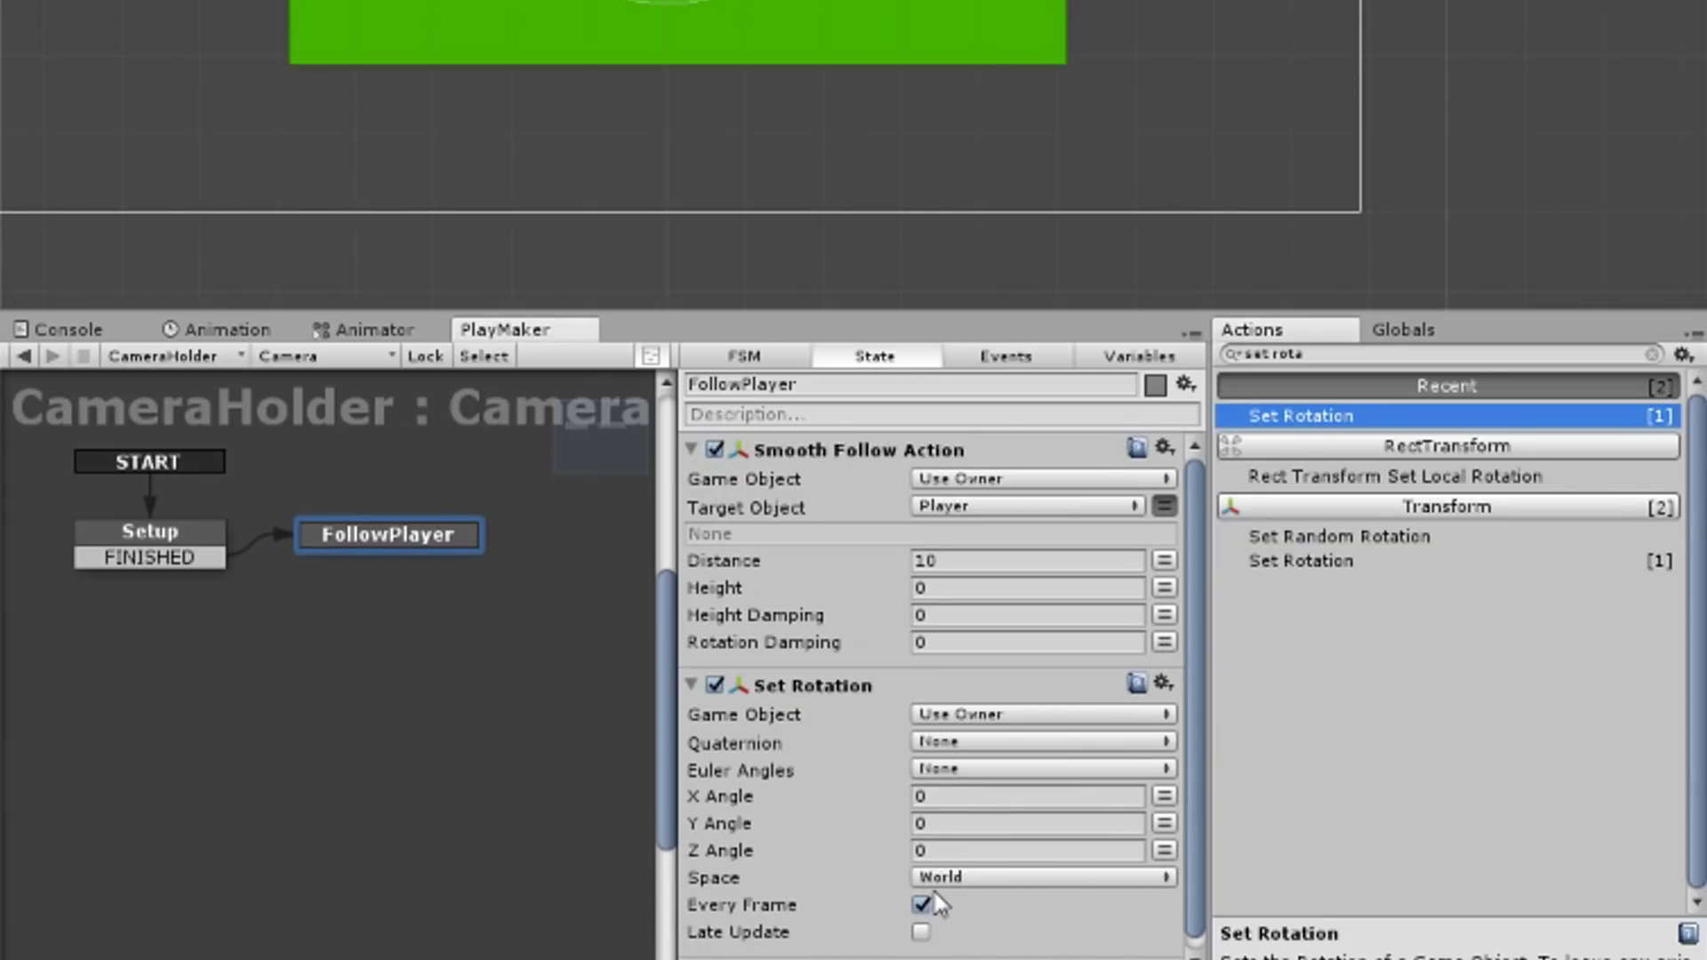
click(964, 879)
click(989, 935)
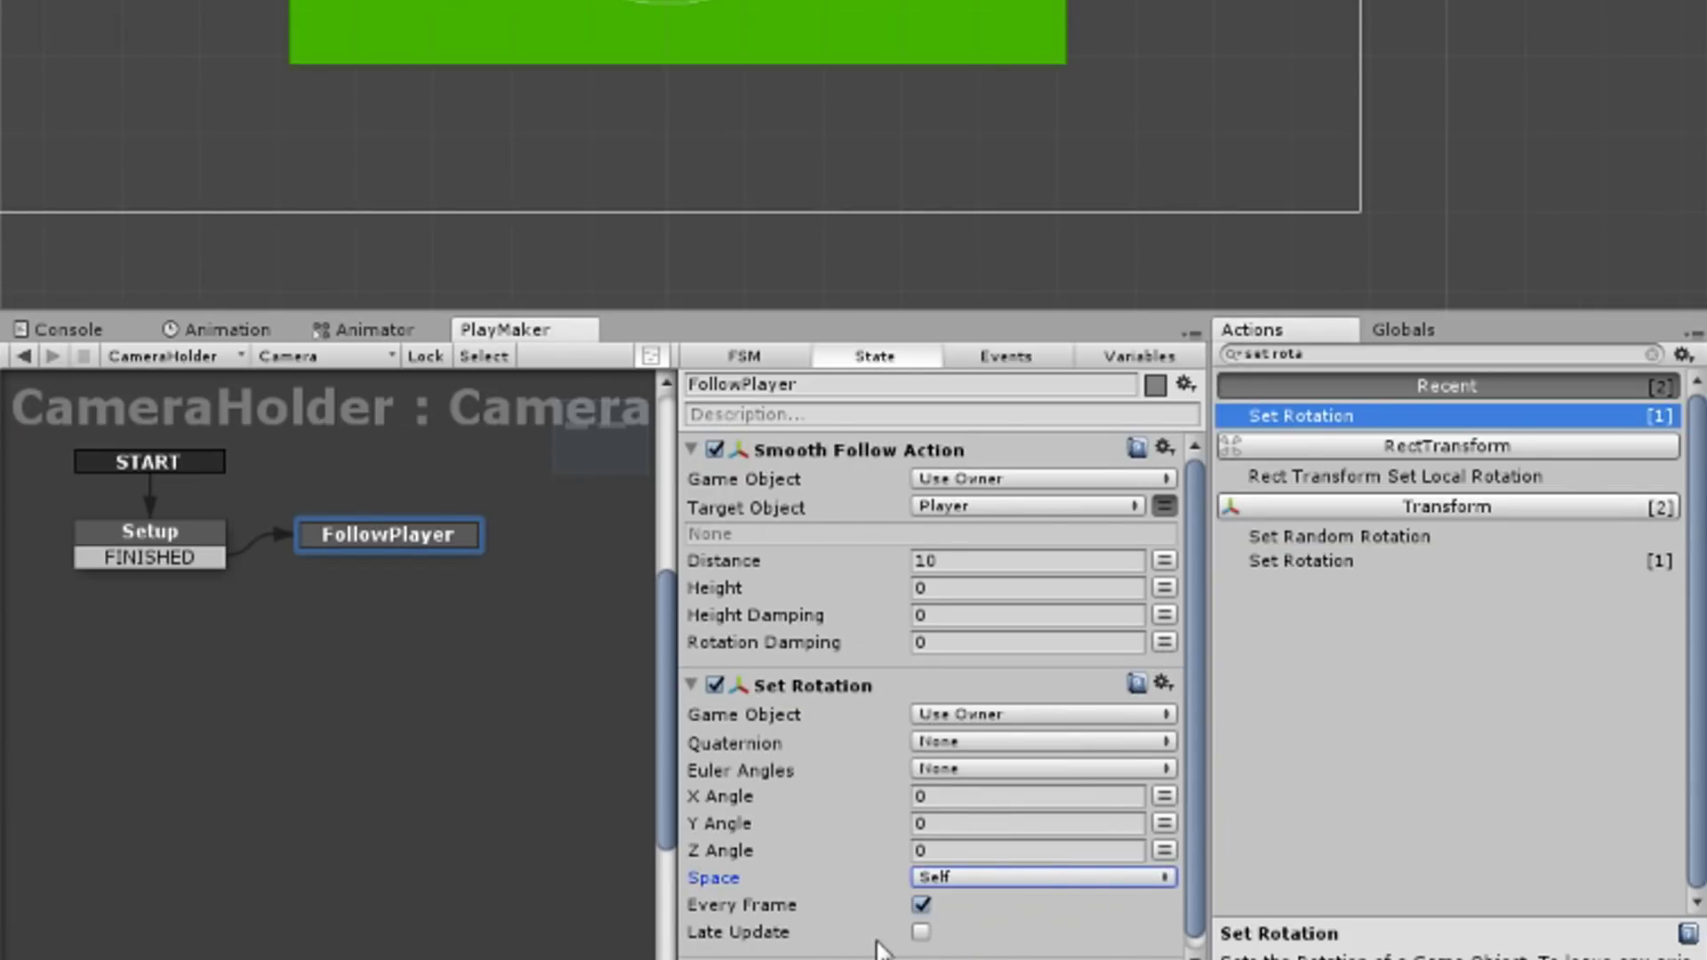
click(921, 931)
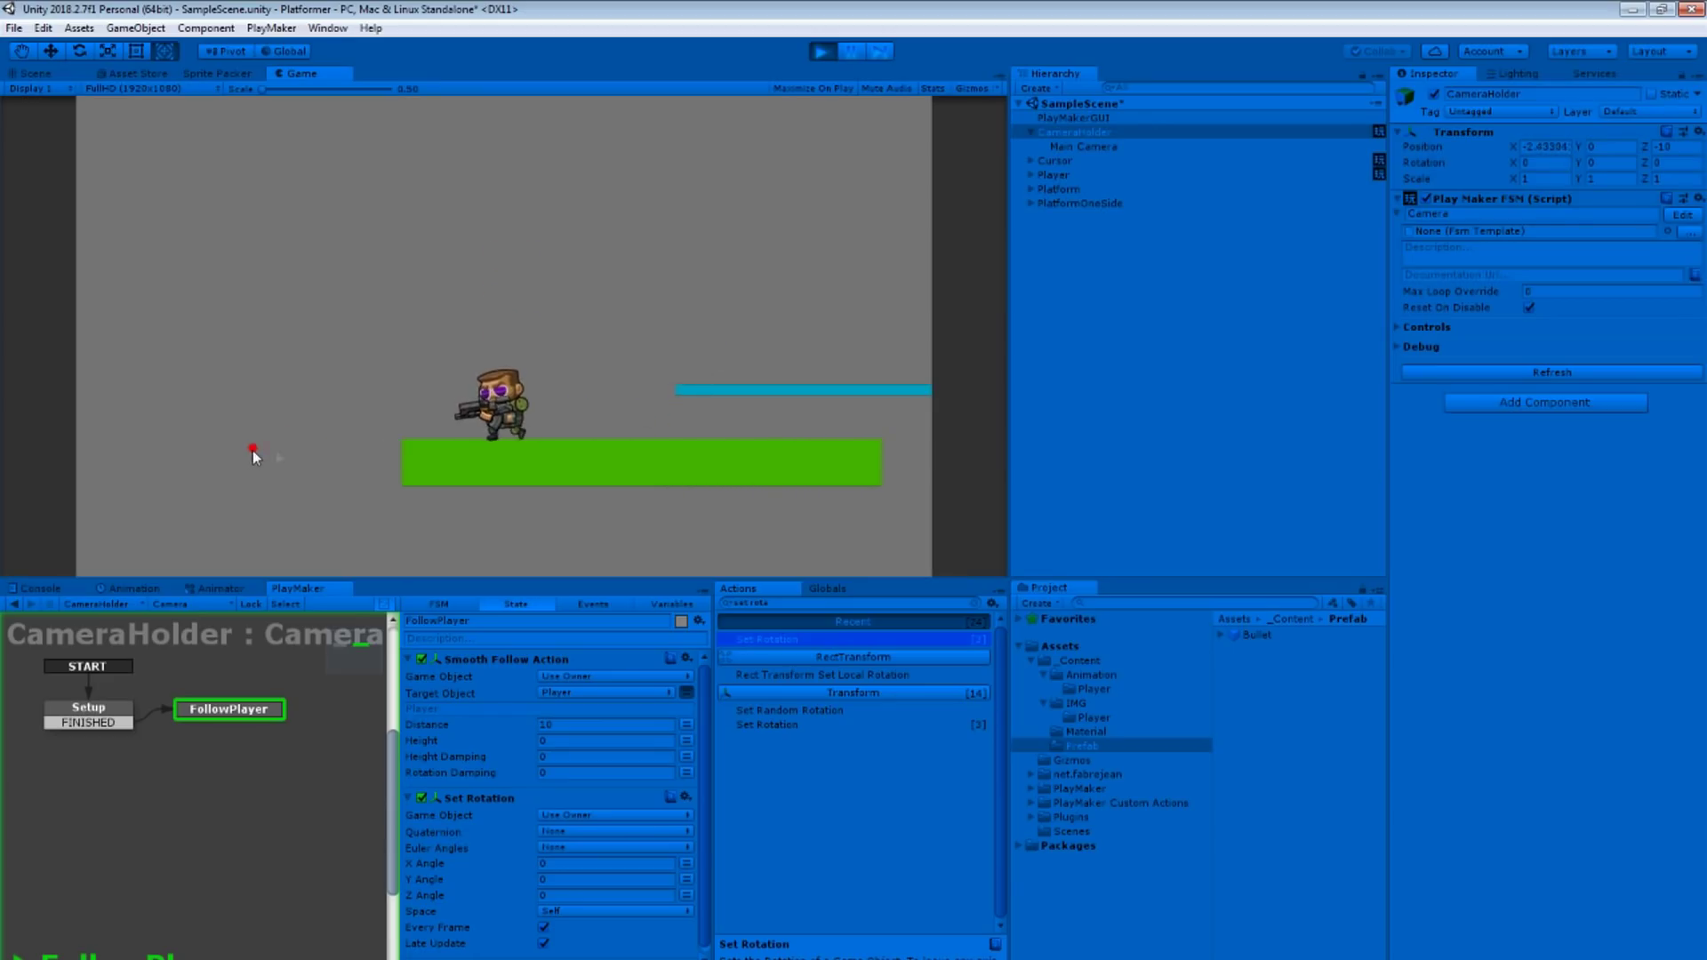
Run and jump the player between the cyan and green platforms.
key(space)
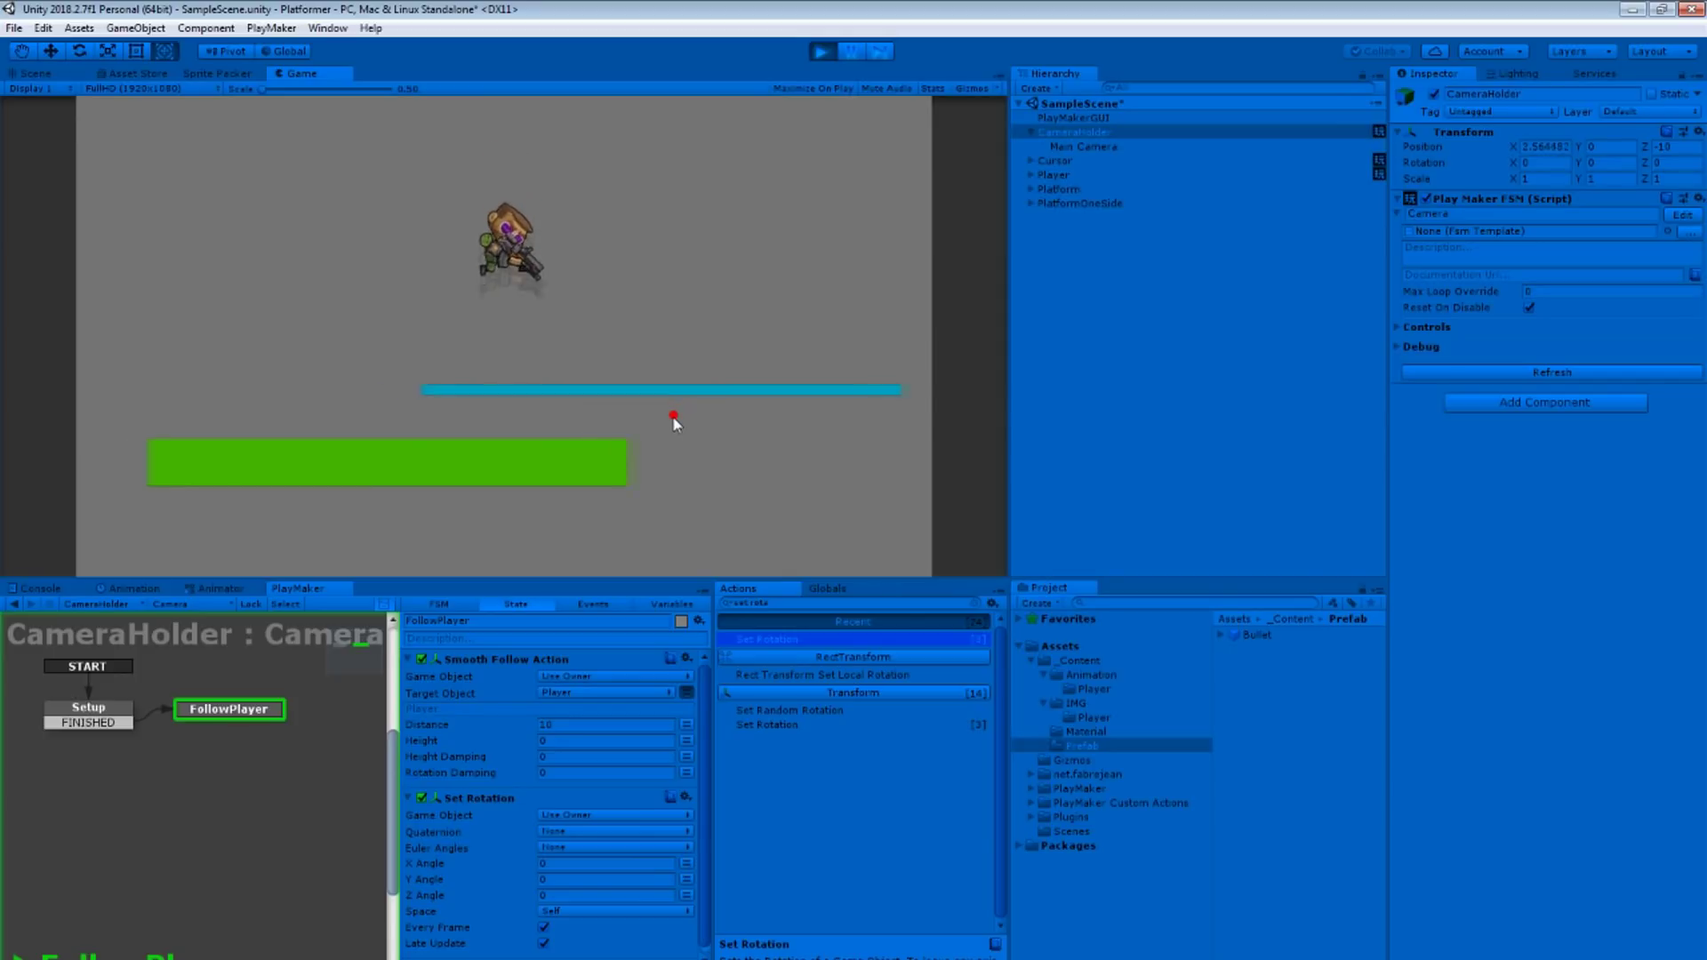
key(space)
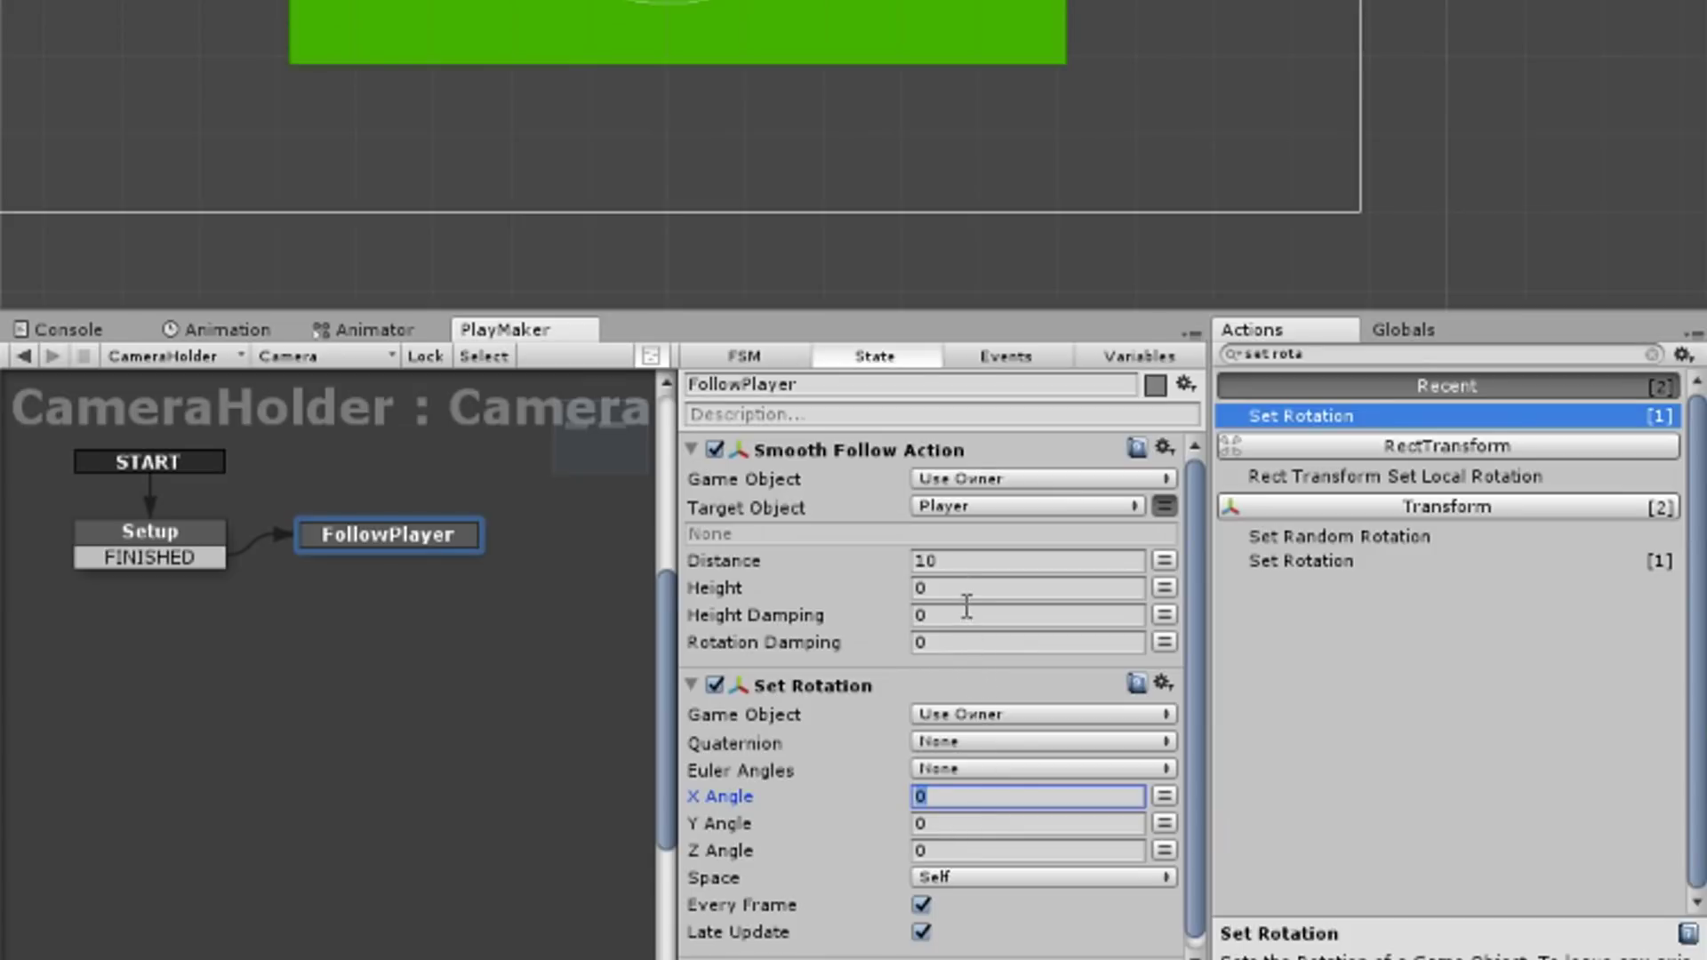
click(965, 587)
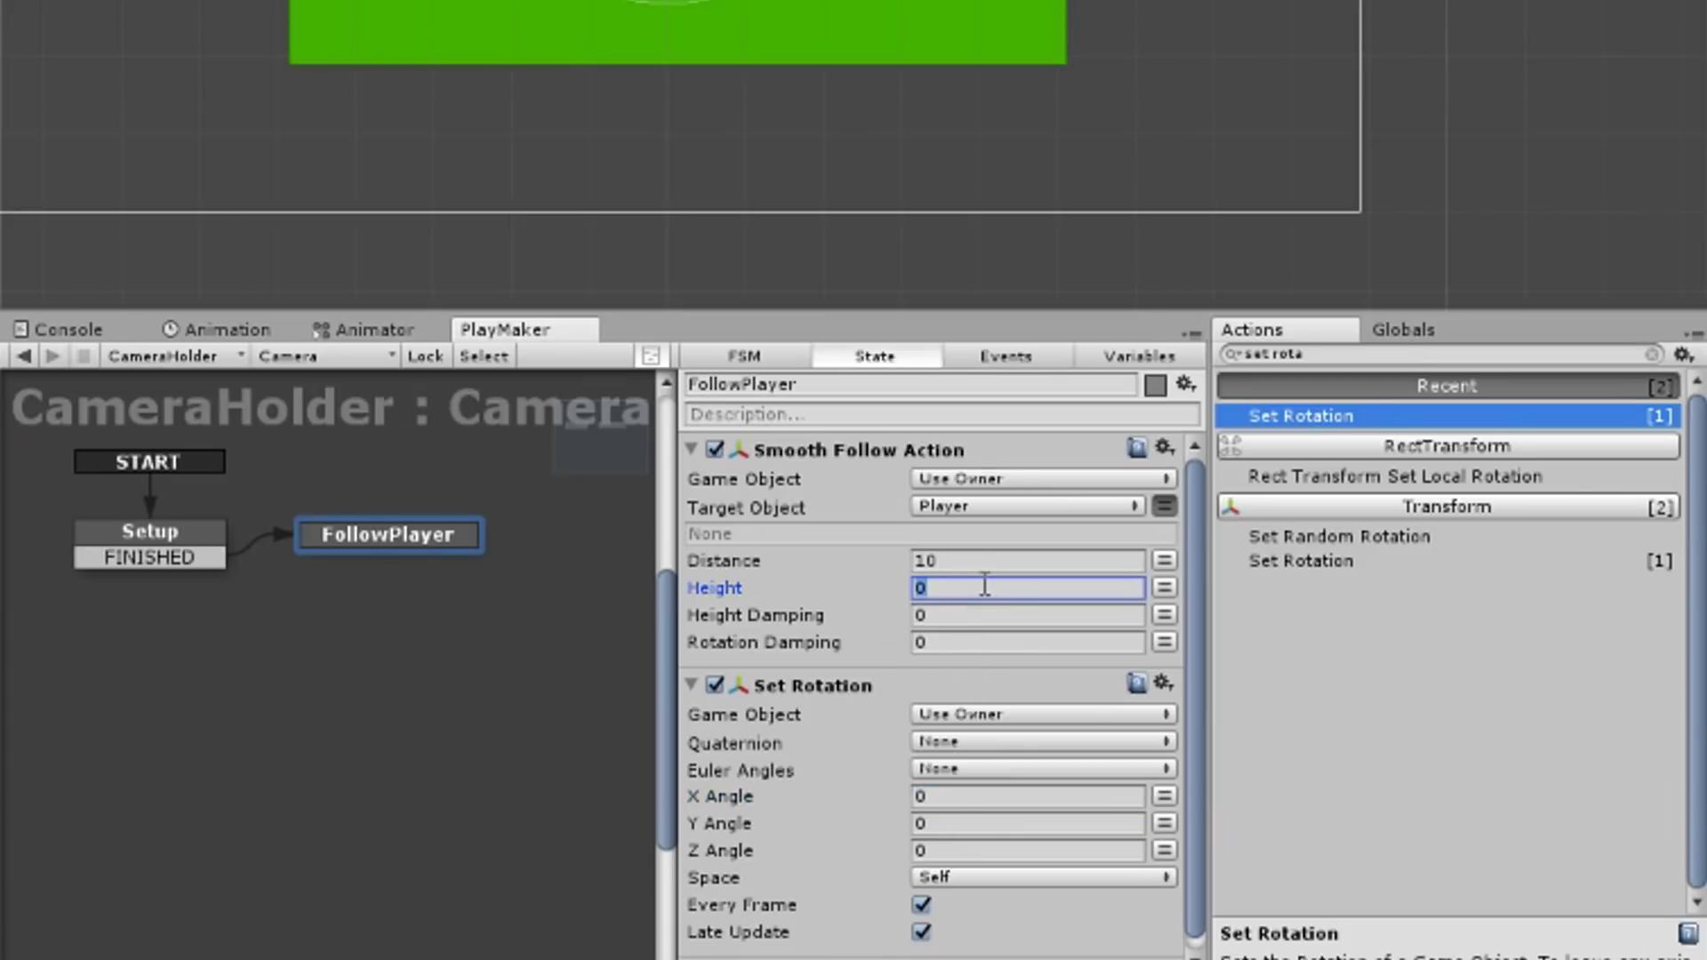
click(974, 616)
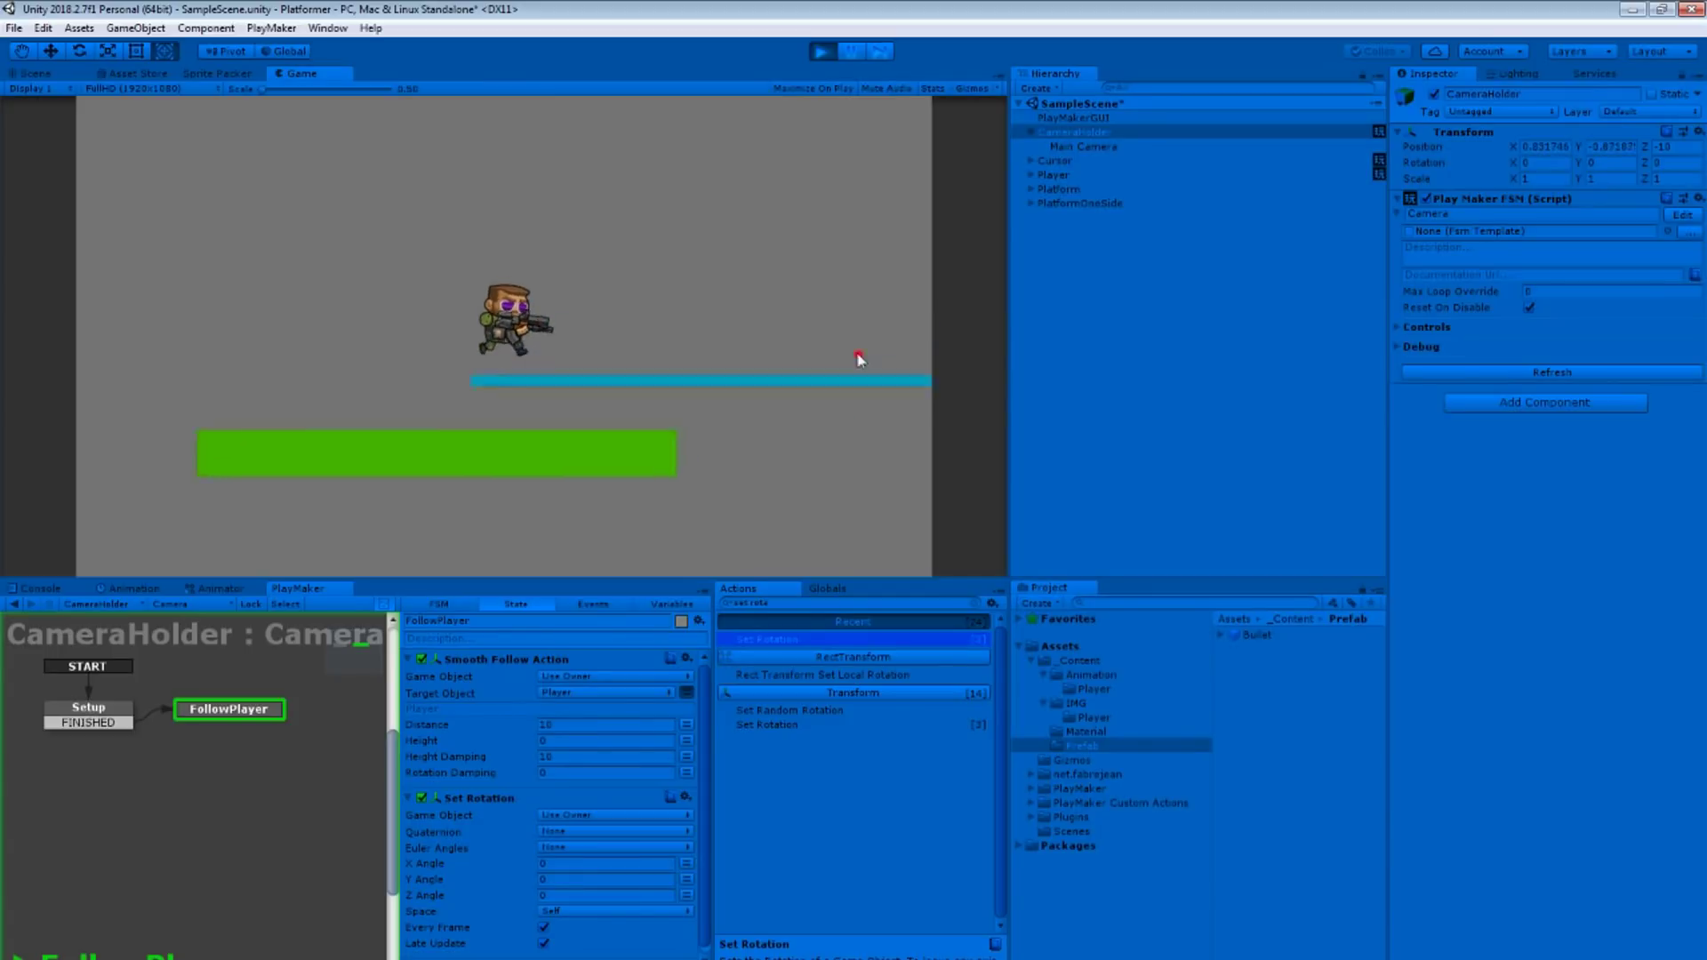
key(a)
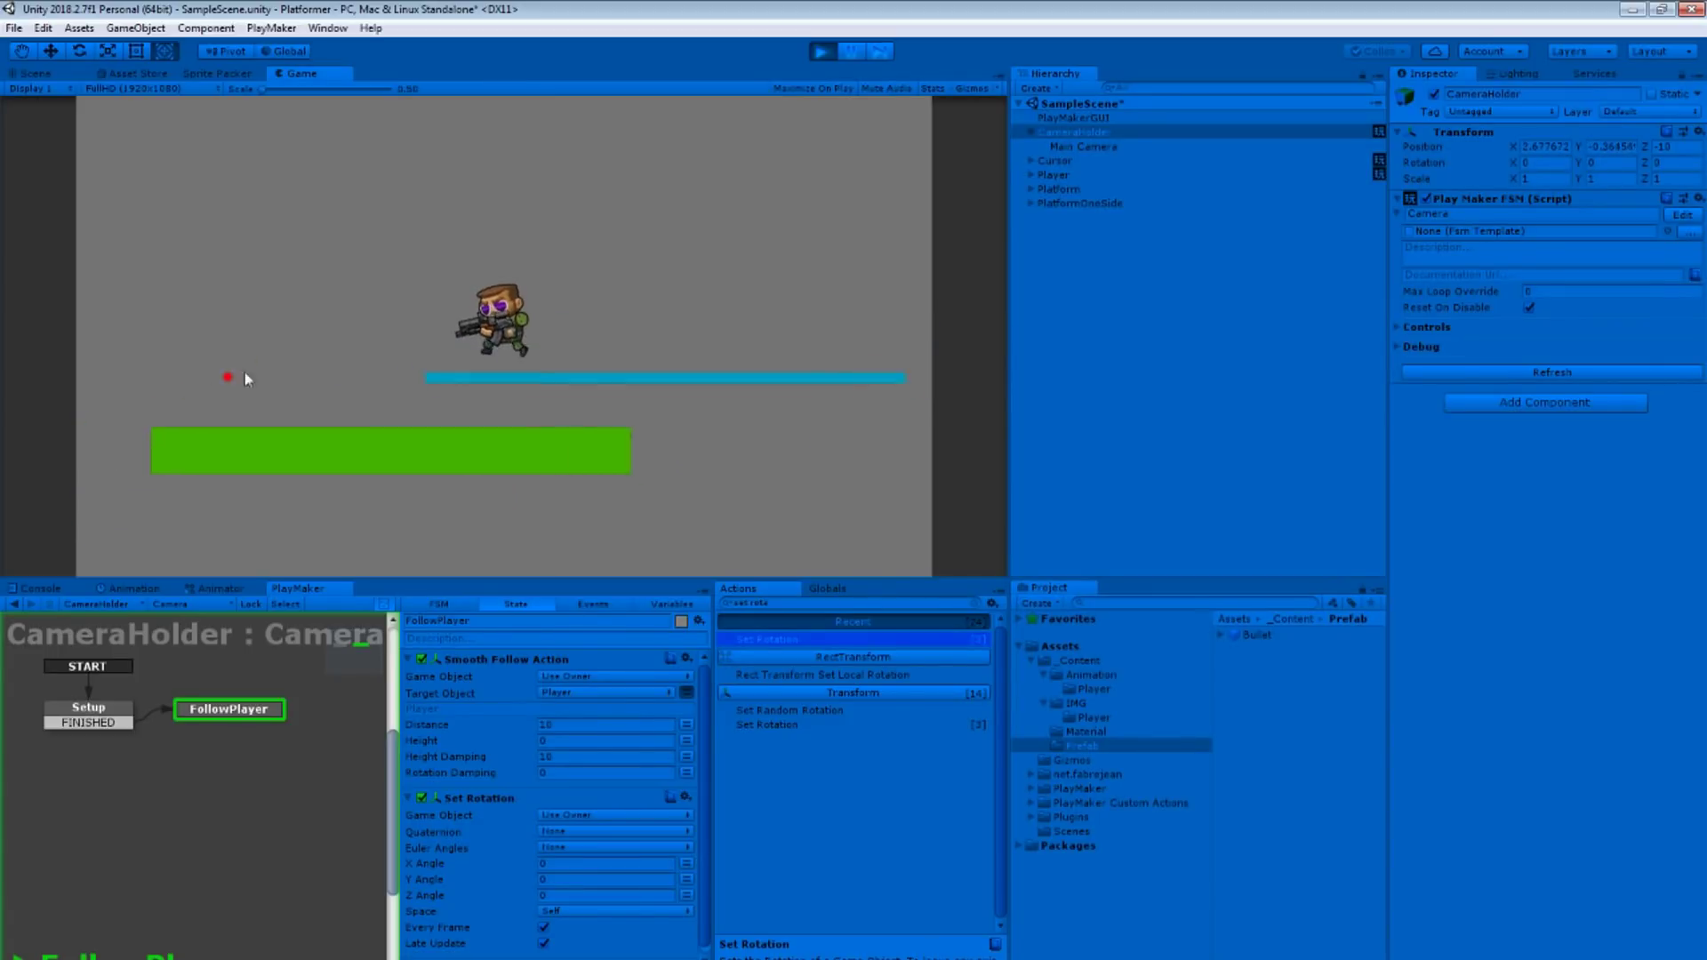
key(d)
key(a)
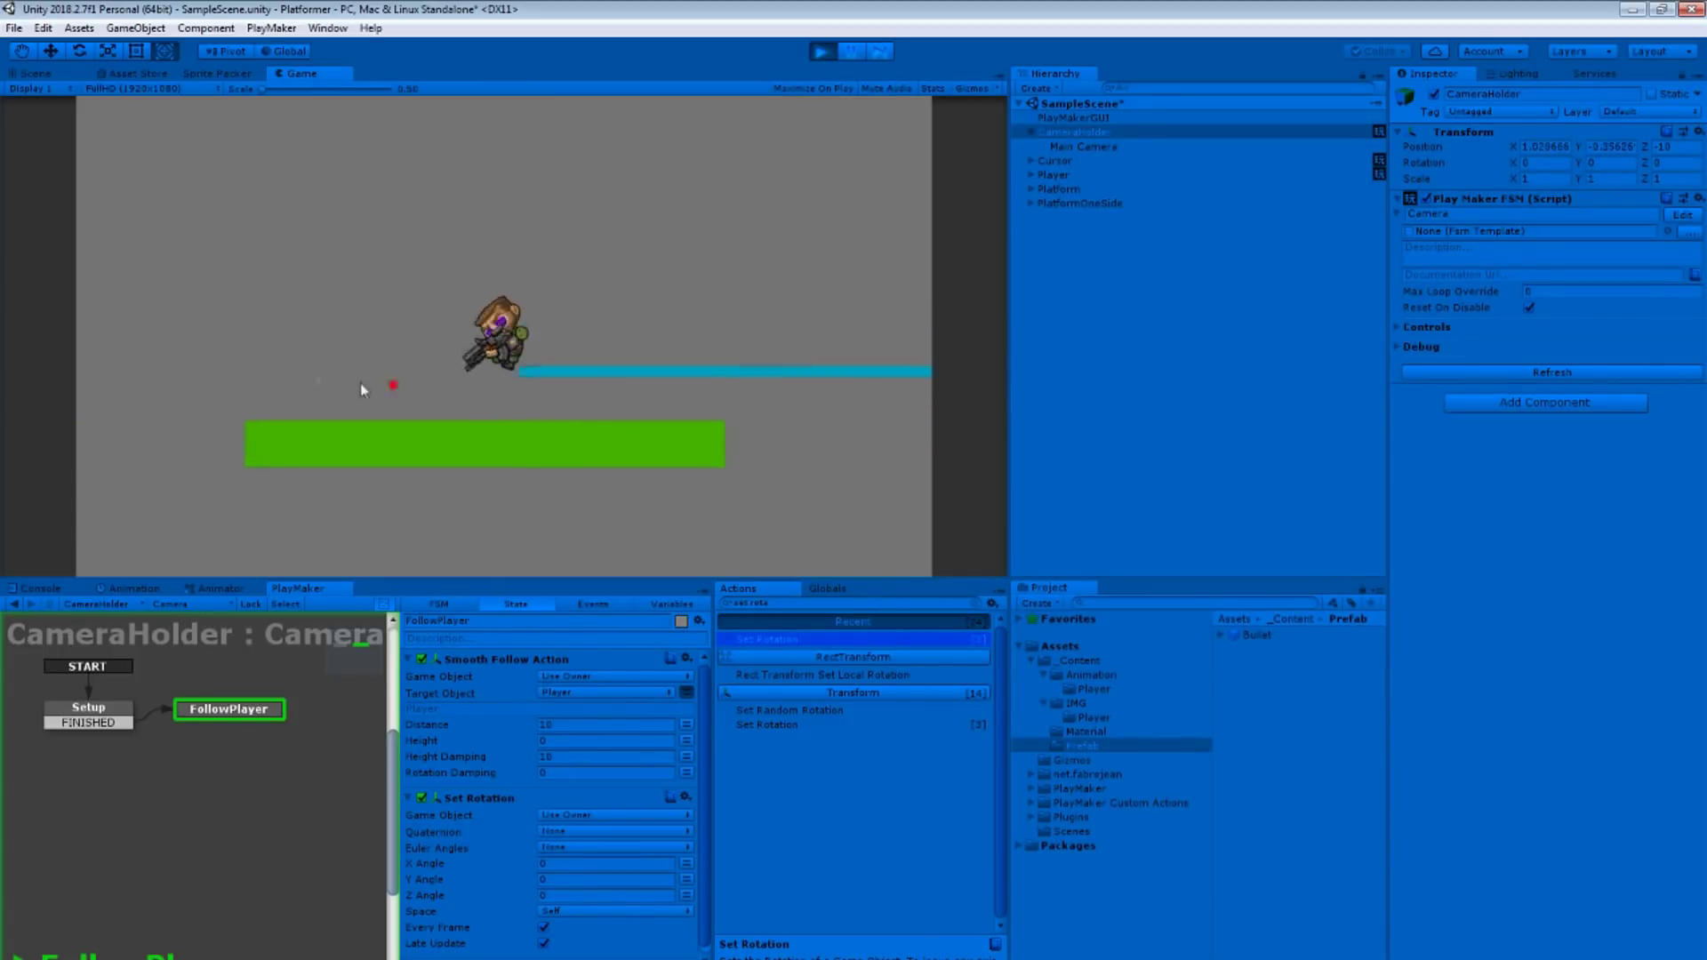
key(d)
key(space)
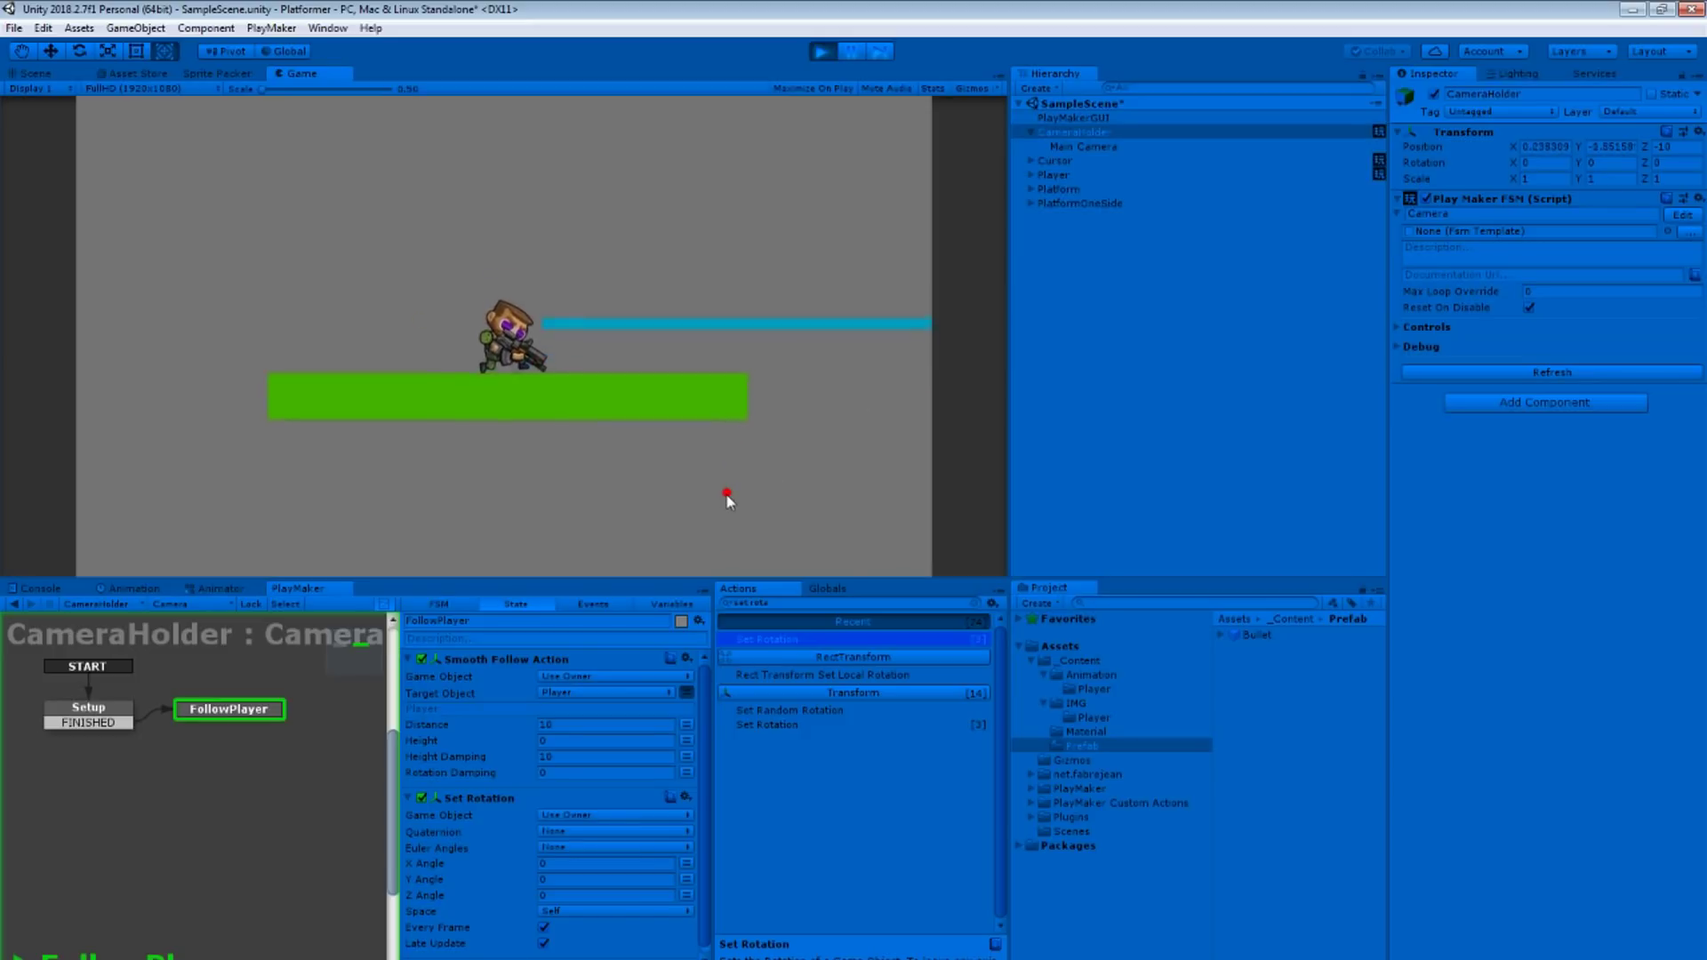
Fire bullets at the aim point while moving the player left and right.
click(693, 255)
key(a)
click(342, 238)
key(d)
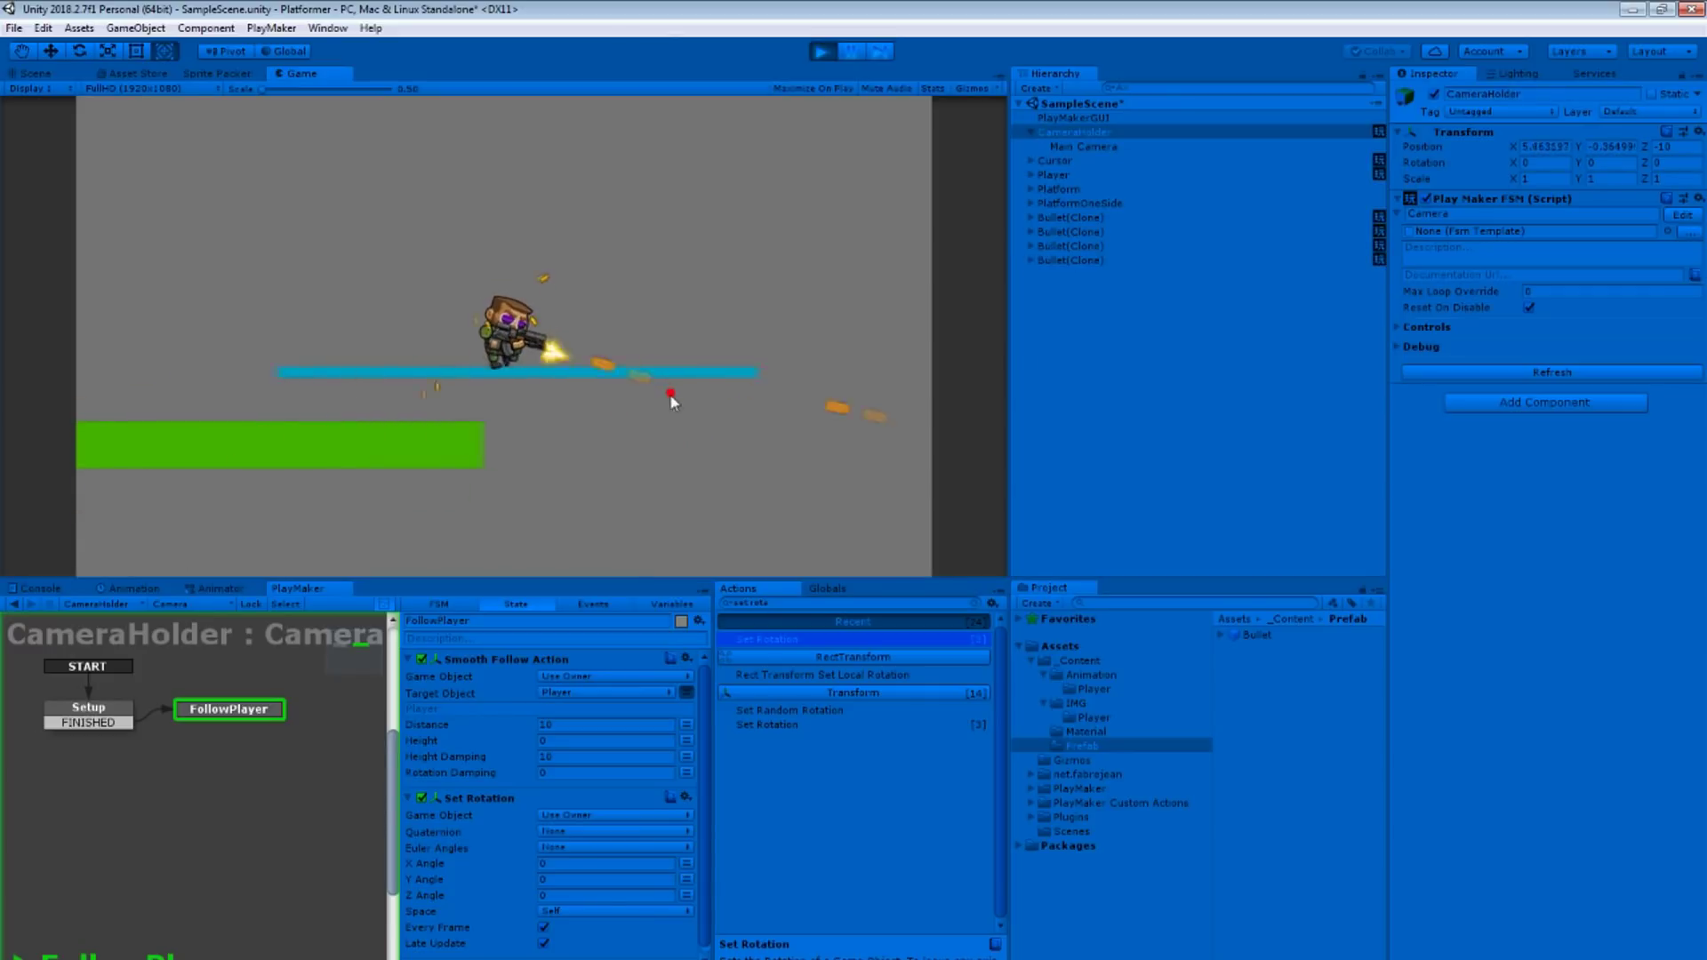
Stop the game and select Player to view its Movement FSM.
click(821, 50)
click(1052, 161)
scroll(654, 411, up, 1)
scroll(622, 426, up, 1)
scroll(584, 450, up, 1)
scroll(670, 355, up, 1)
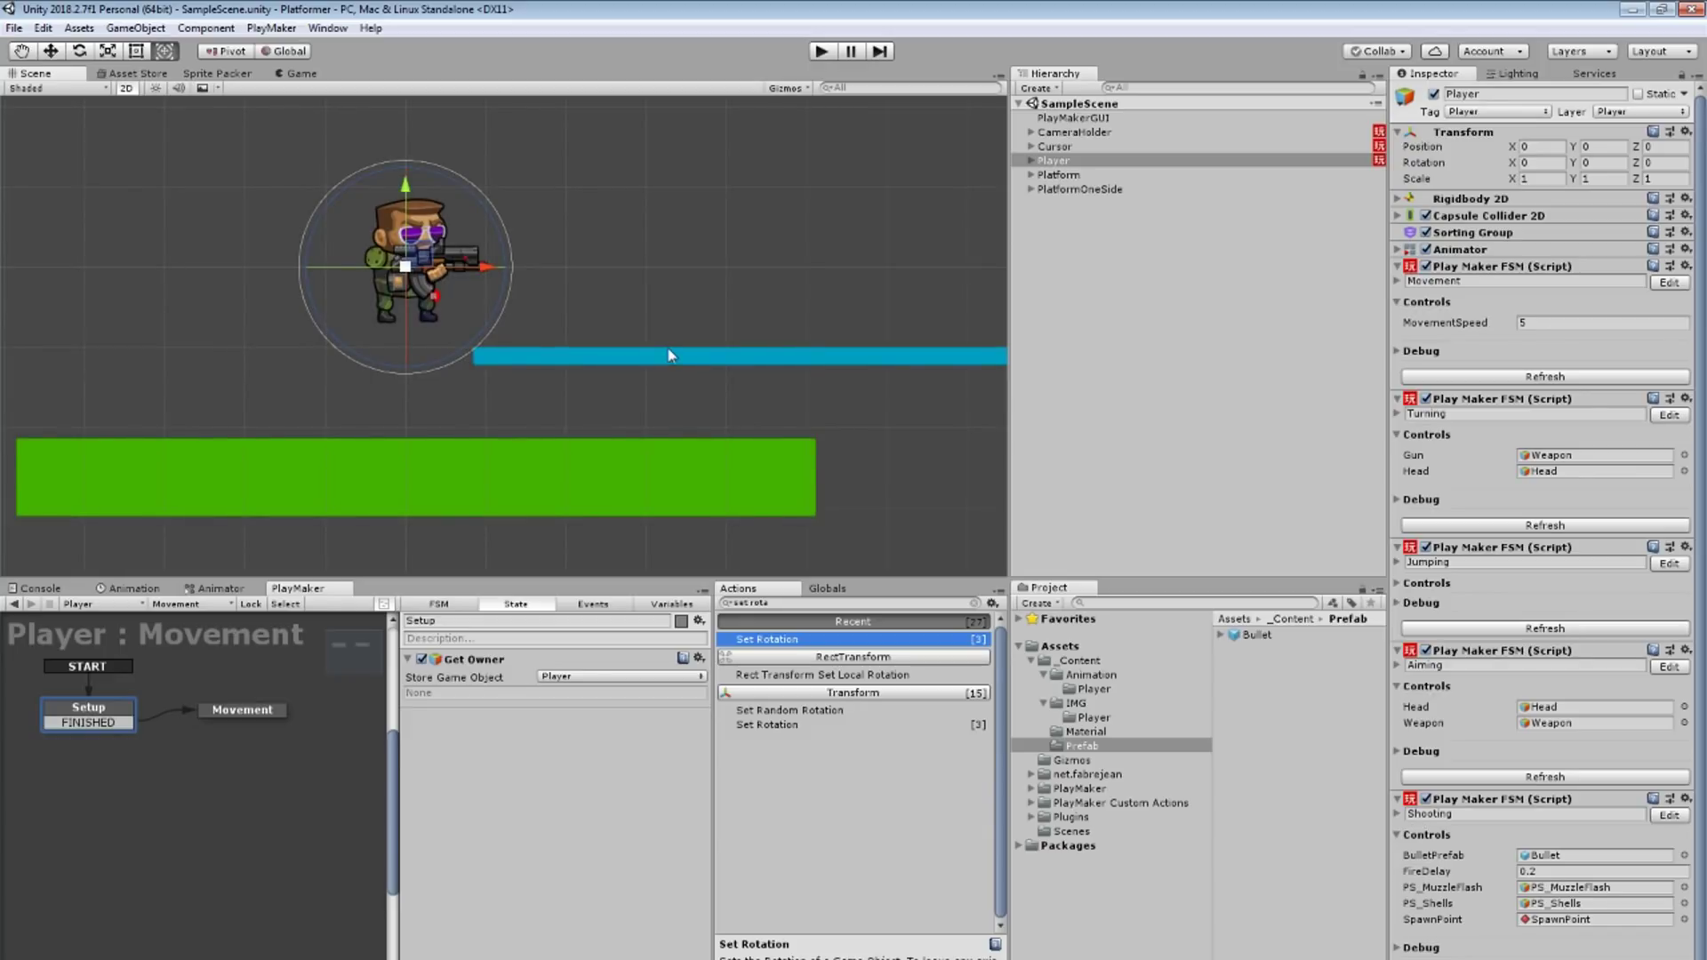
Duplicate the Player onto the blue platform to the right and rename the copy Enemy.
key(ctrl+d)
drag(422, 259, 774, 281)
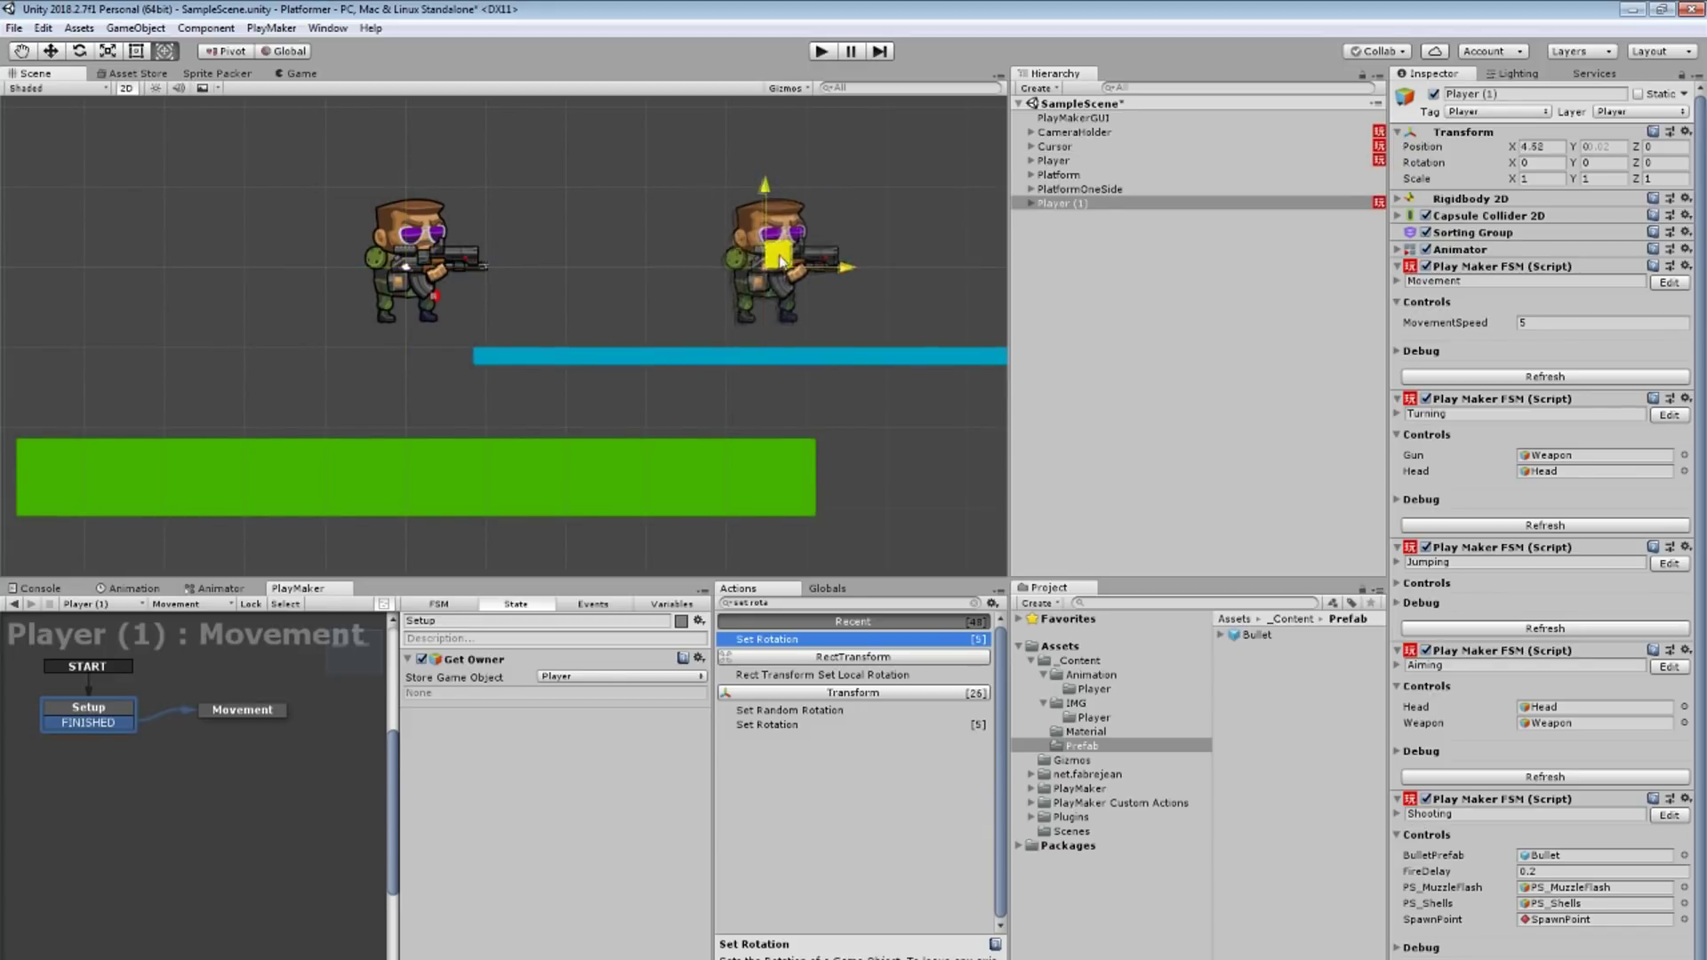
click(1052, 203)
key(F2)
text(Enemy)
key(Return)
Tint all of Enemy's sprite children red through the Sprite Renderer Color.
key(alt+Right)
click(1086, 247)
ctrl+click(1100, 260)
ctrl+click(1125, 289)
ctrl+click(1083, 346)
ctrl+shift+click(1103, 389)
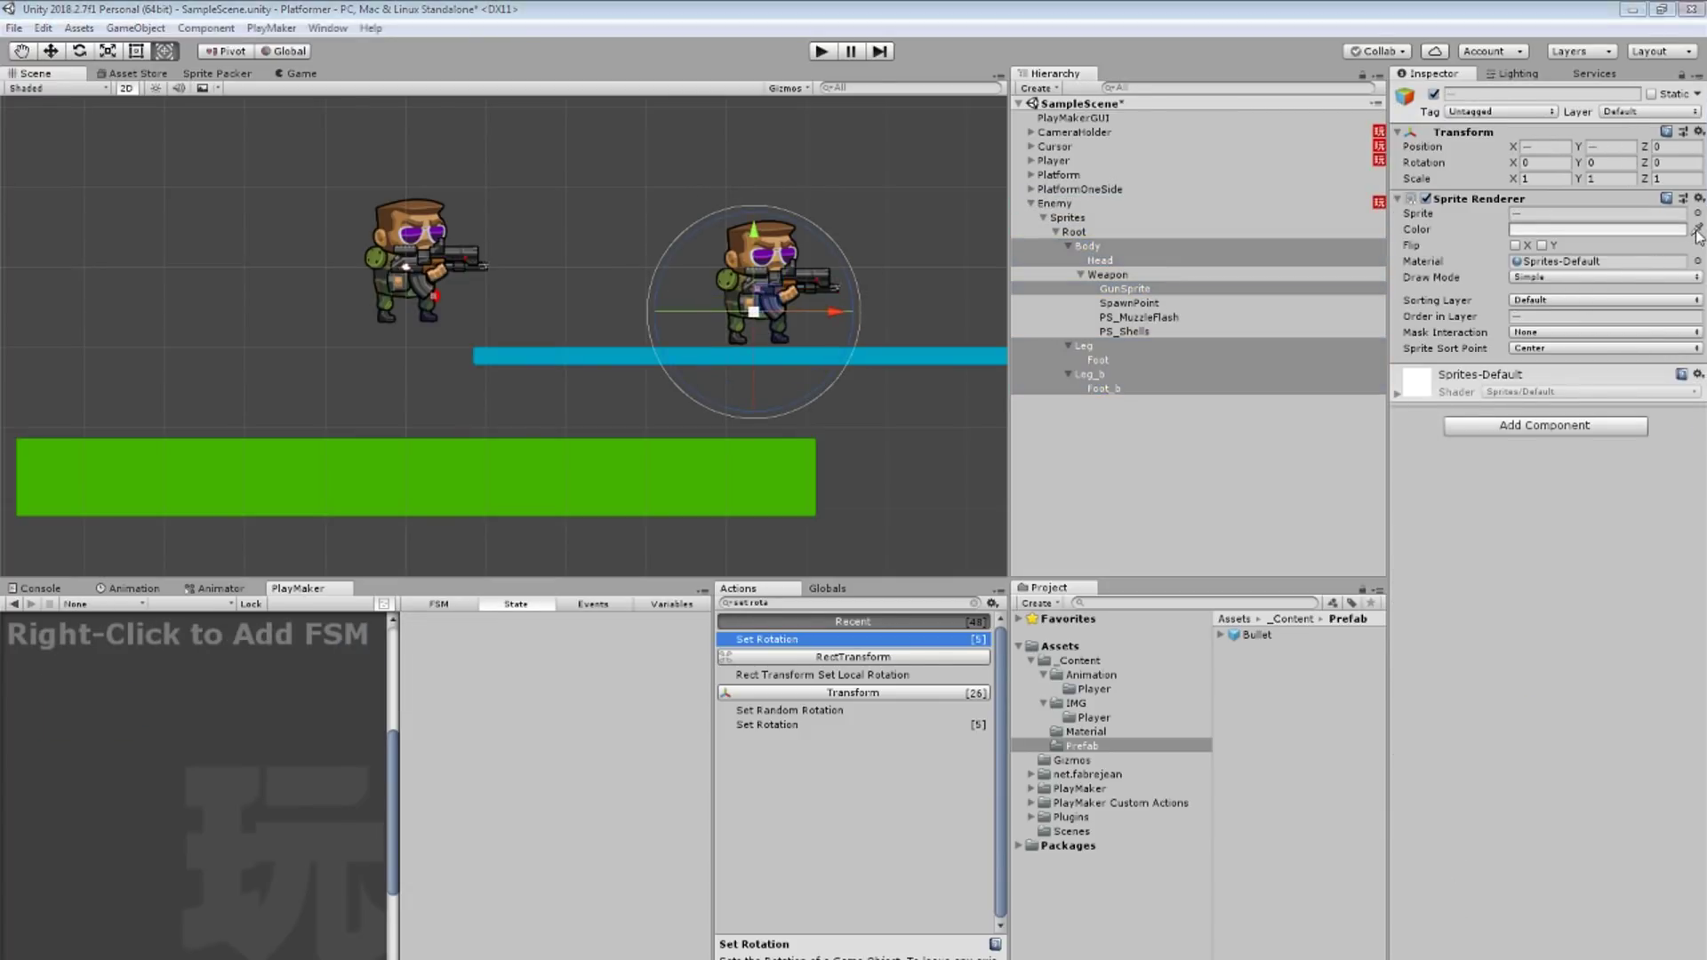
click(1598, 229)
click(1449, 409)
click(872, 406)
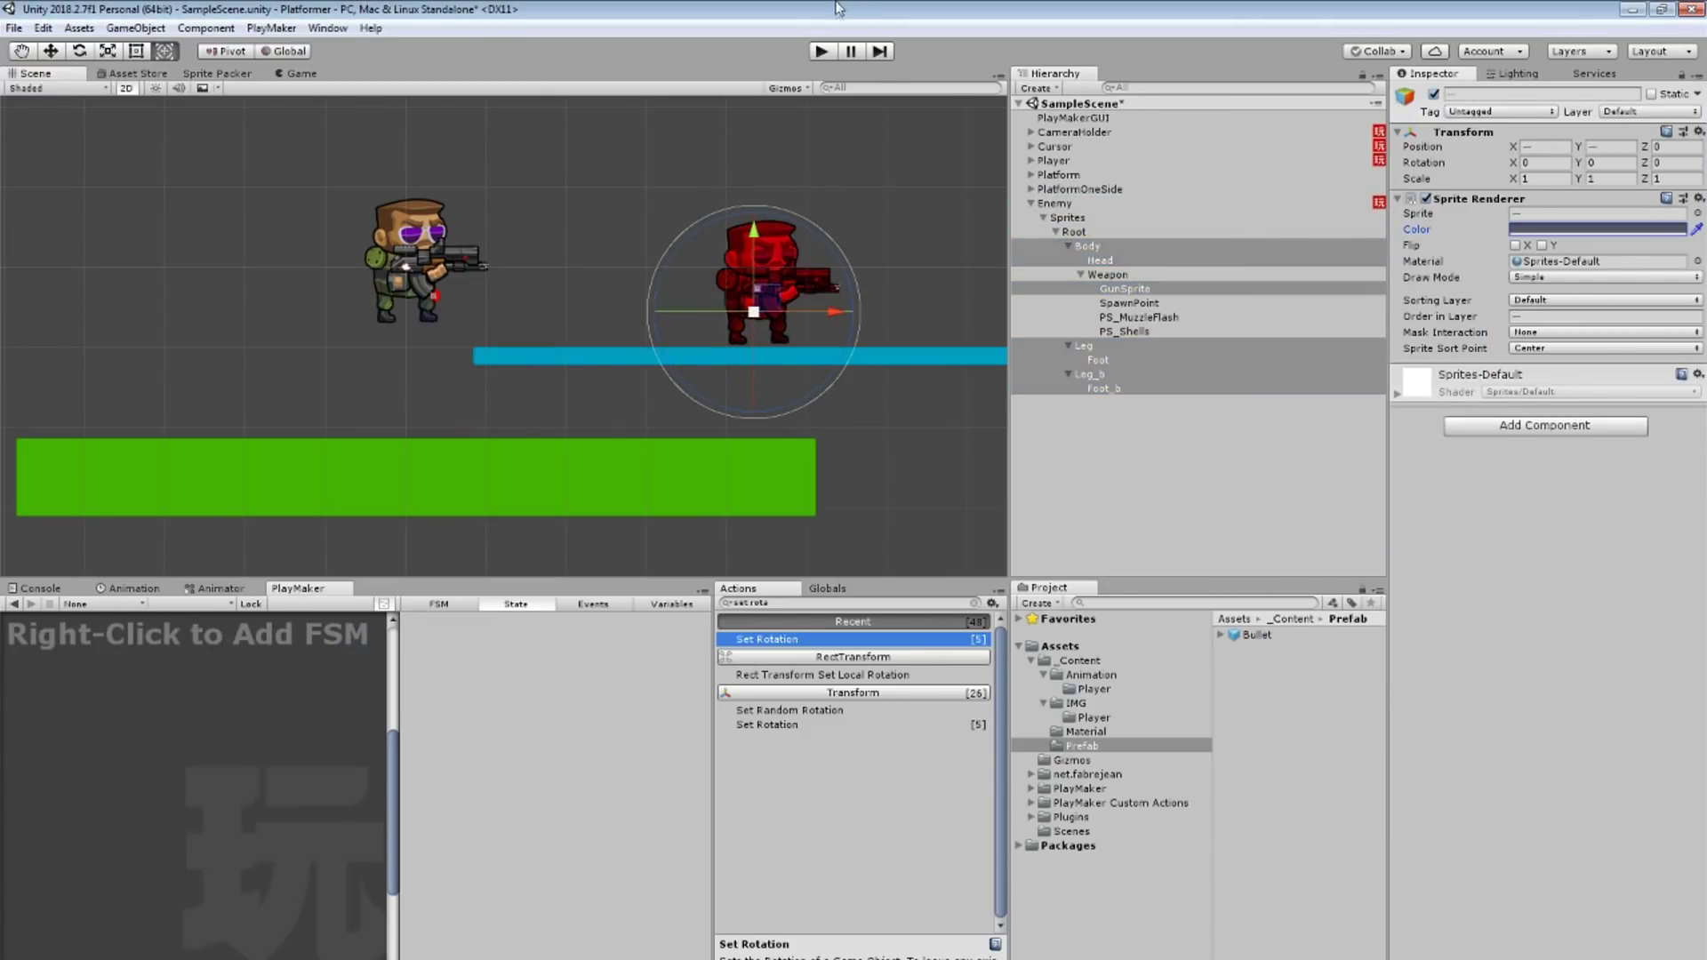
click(180, 611)
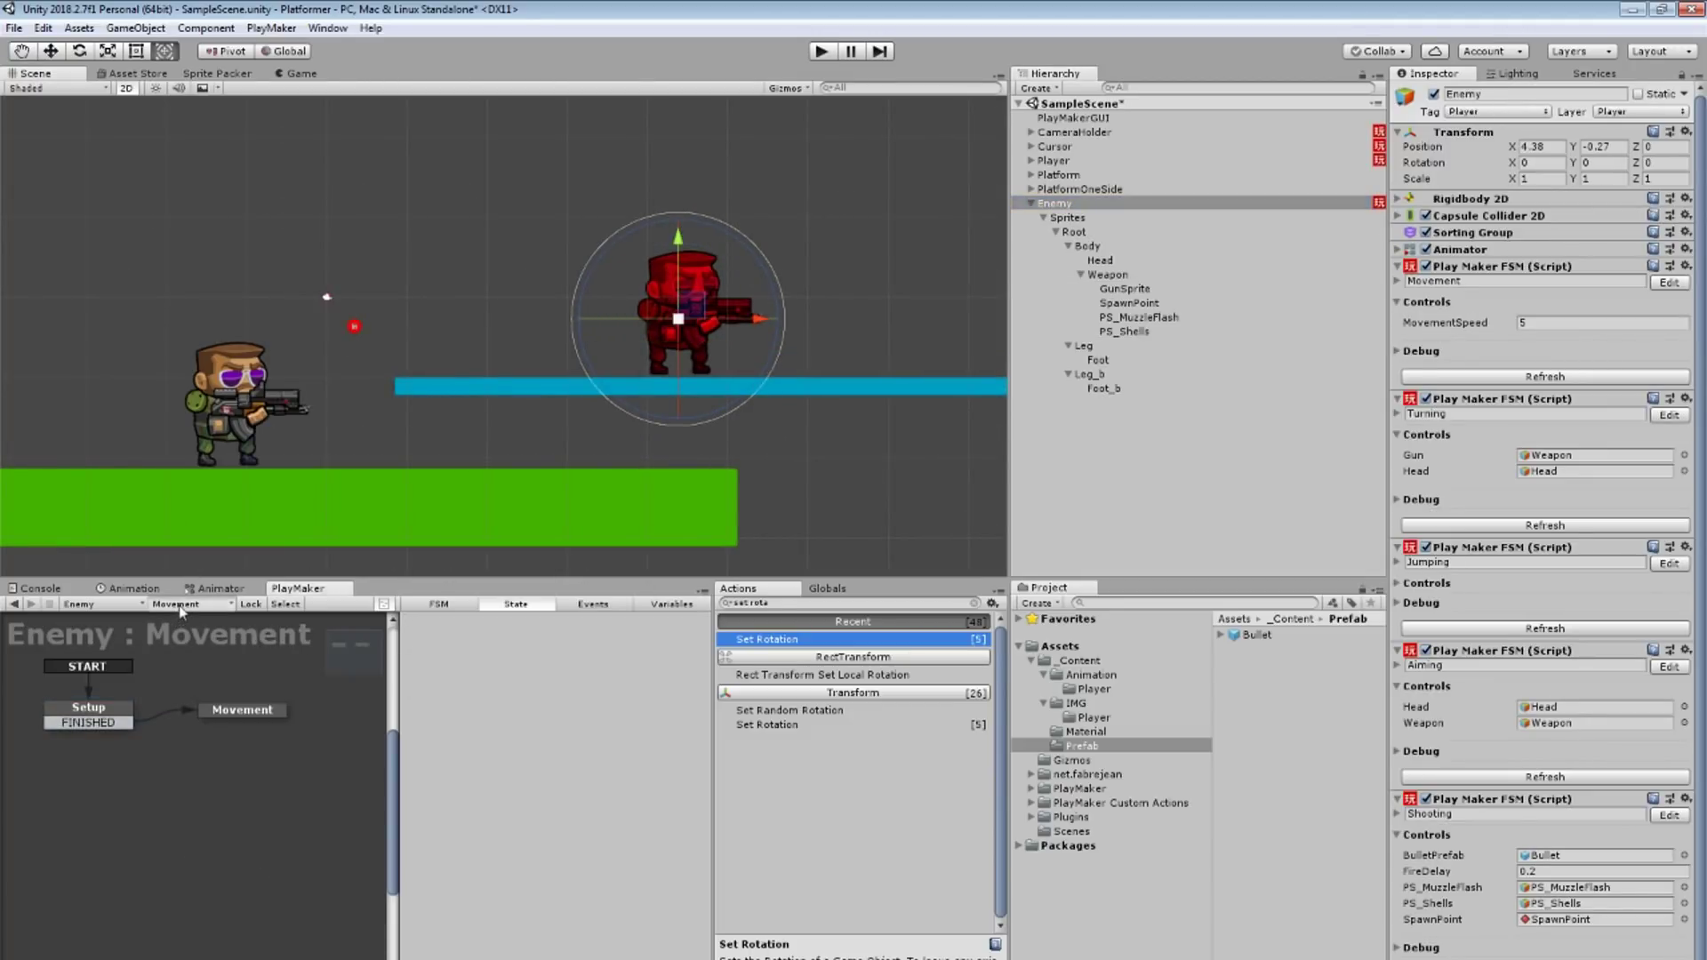
In Enemy's Turning FSM, point the Listener's first Get Position at the global Player.
click(181, 612)
click(212, 692)
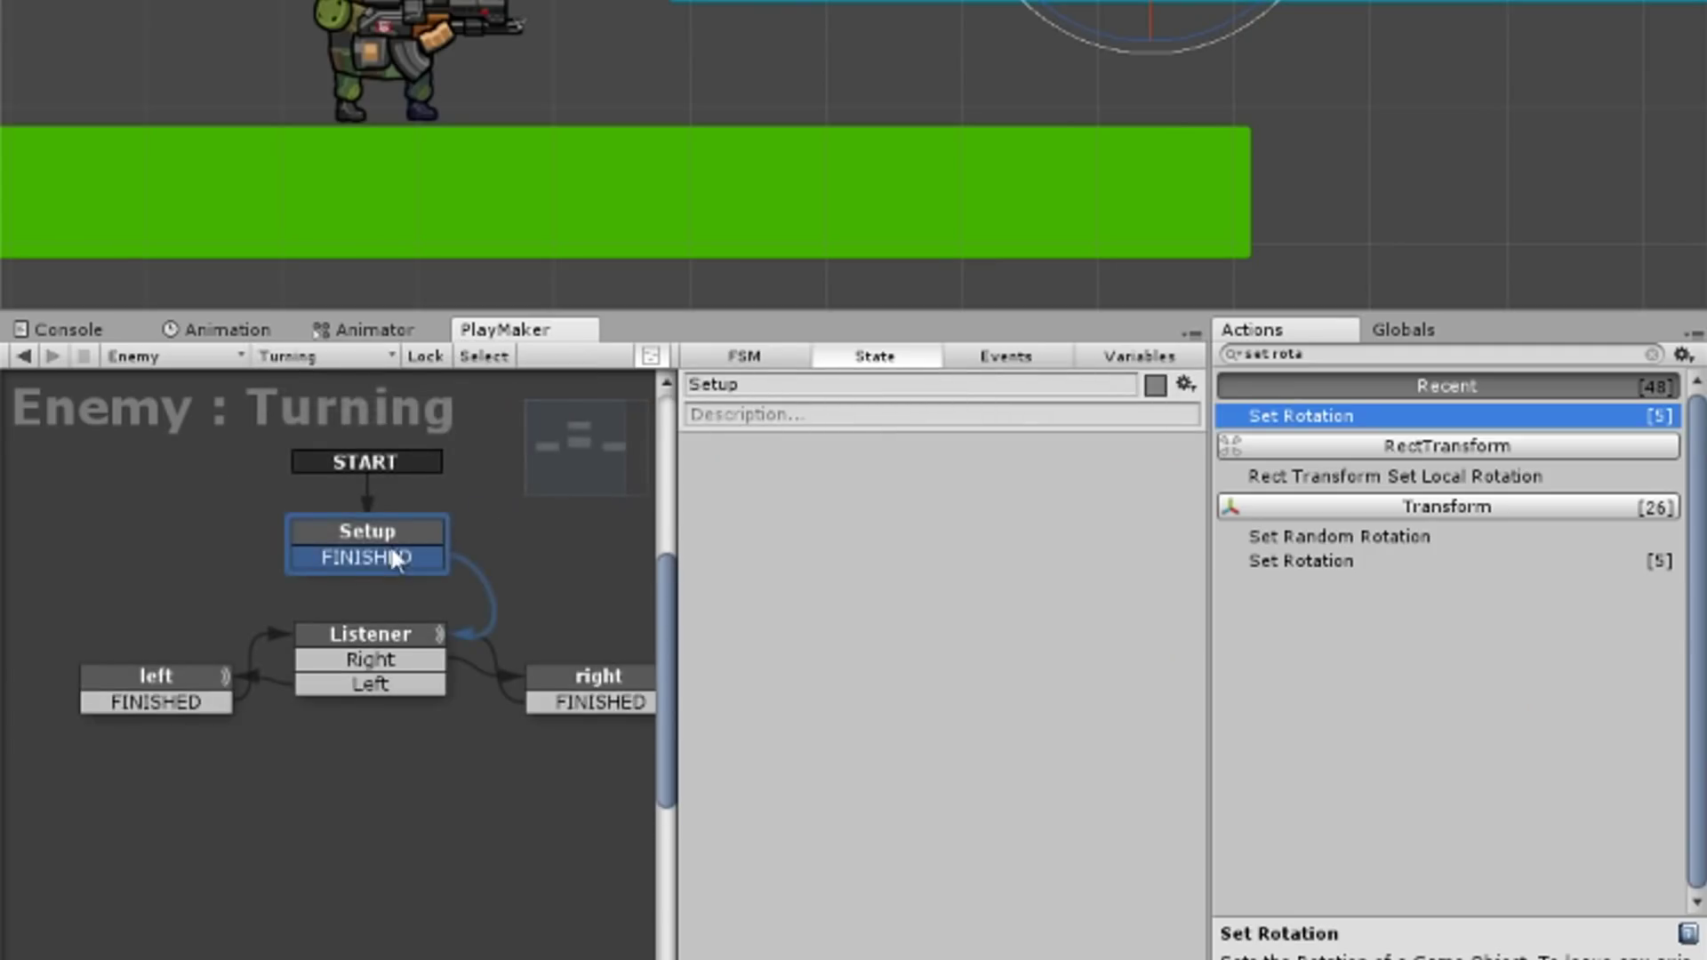
click(435, 640)
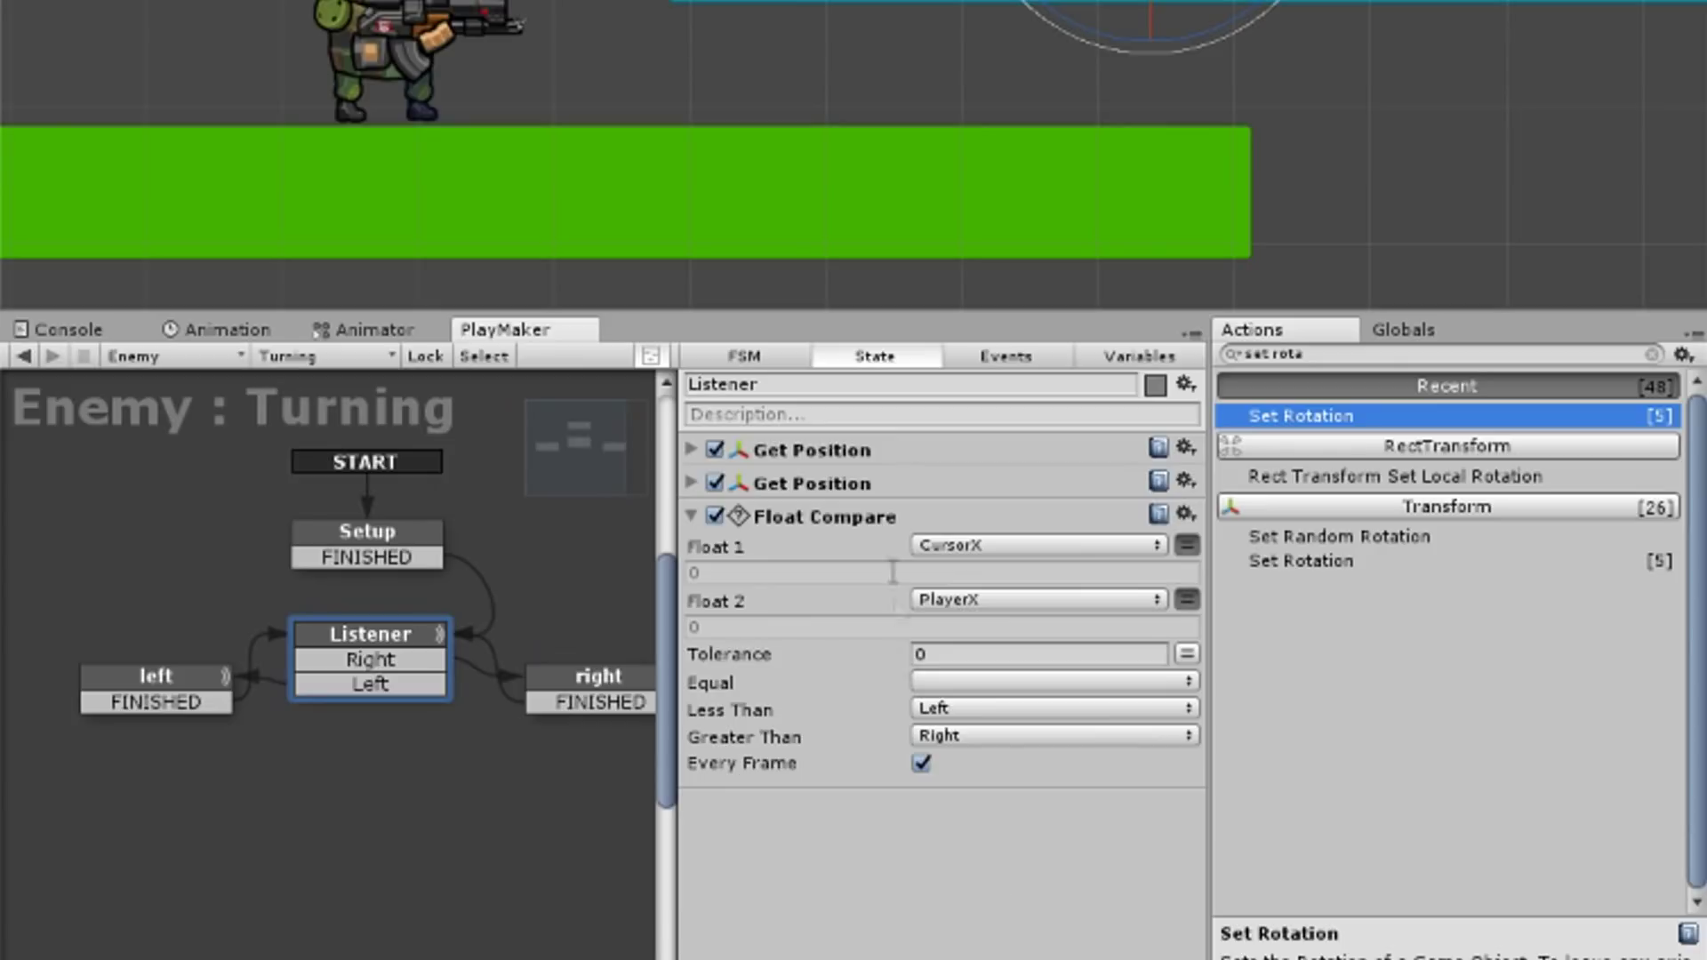
click(692, 483)
click(692, 449)
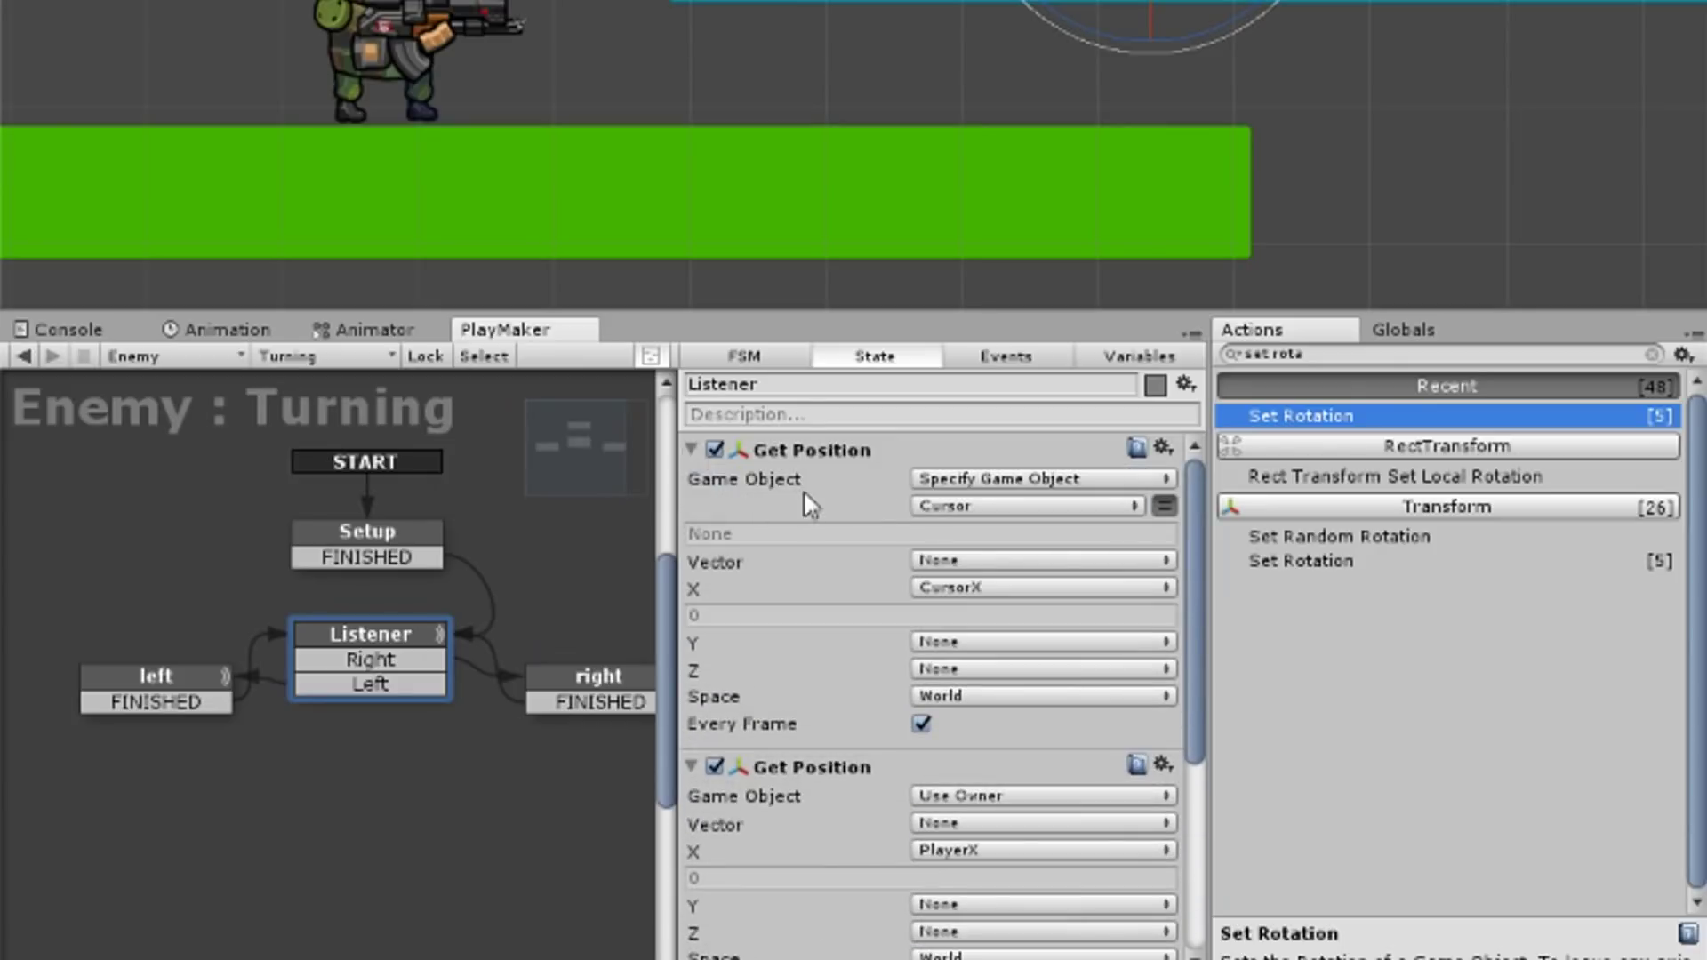
click(979, 798)
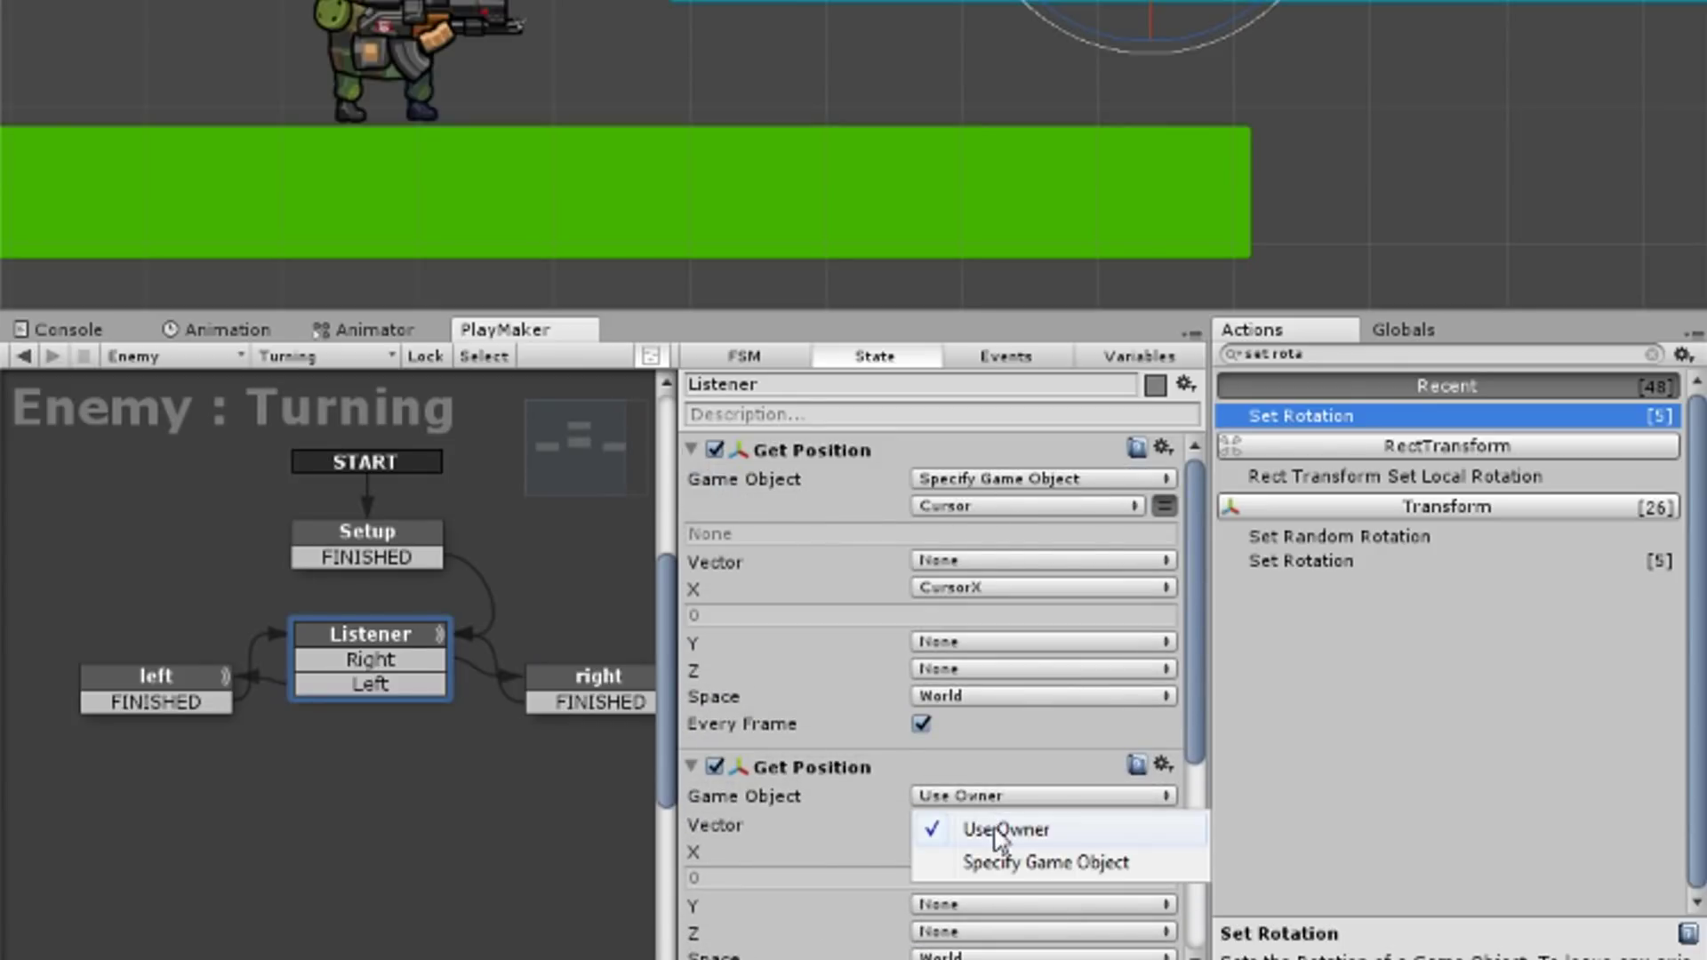
click(996, 827)
click(1009, 506)
mouse_move(1025, 644)
click(1294, 673)
click(982, 589)
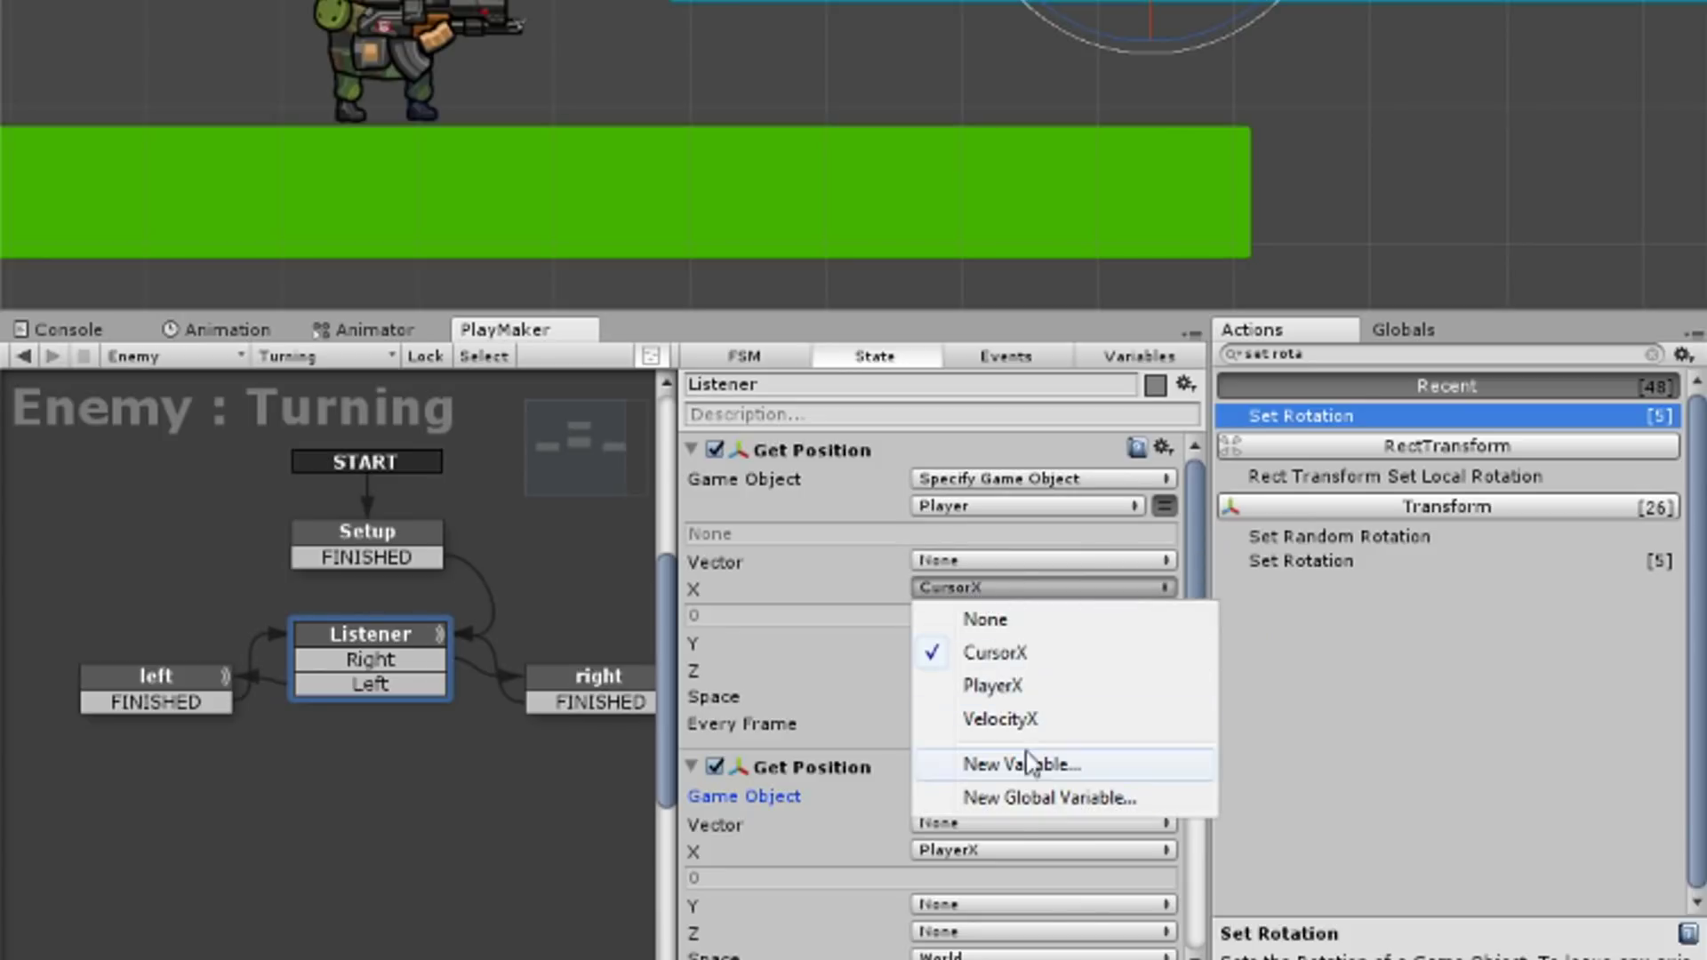
click(1185, 518)
Playtest the enemy turning by walking the player left and right past it.
key(ctrl+p)
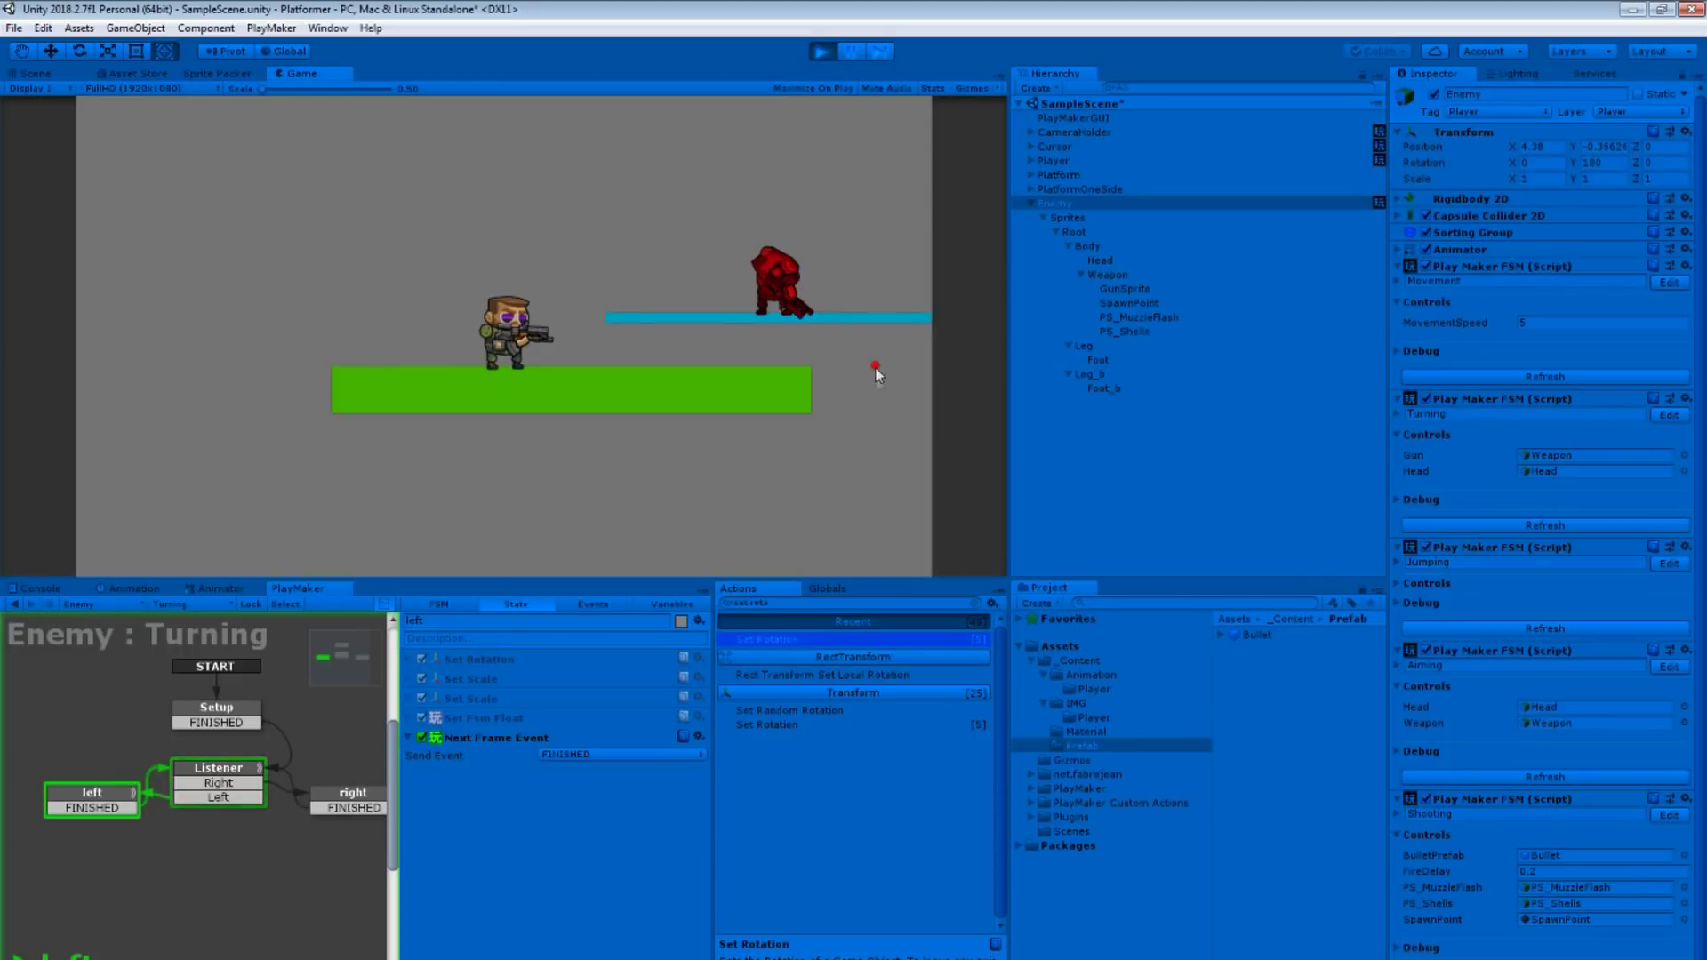
key(a)
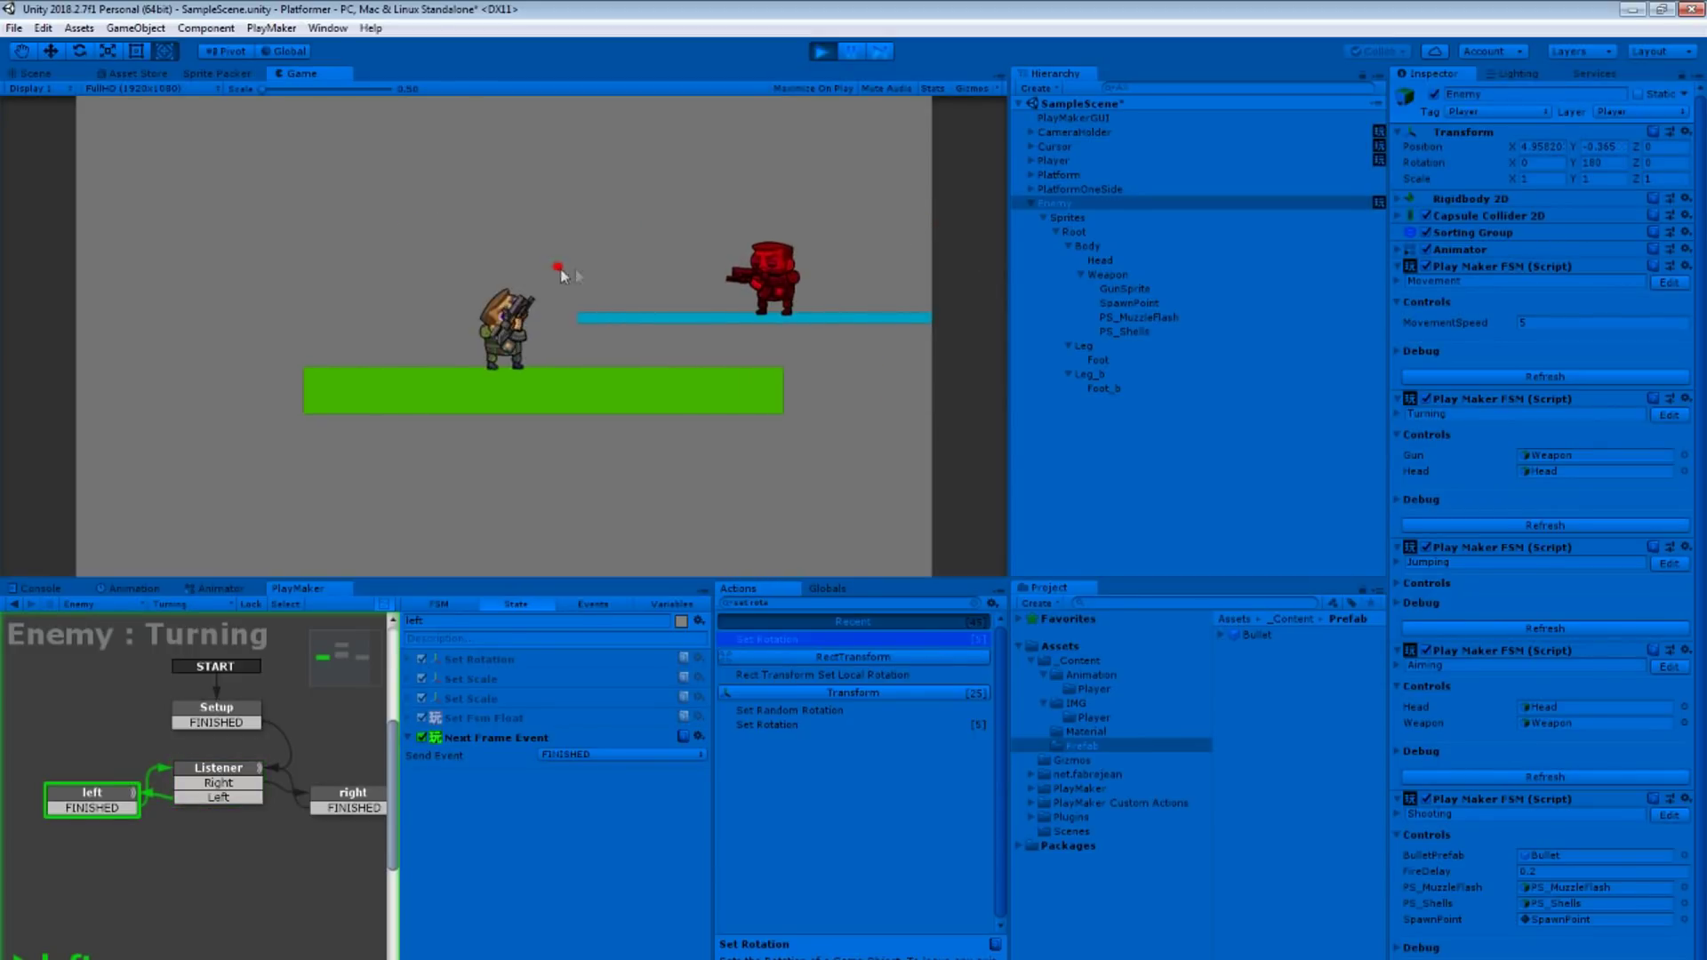
key(d)
key(a)
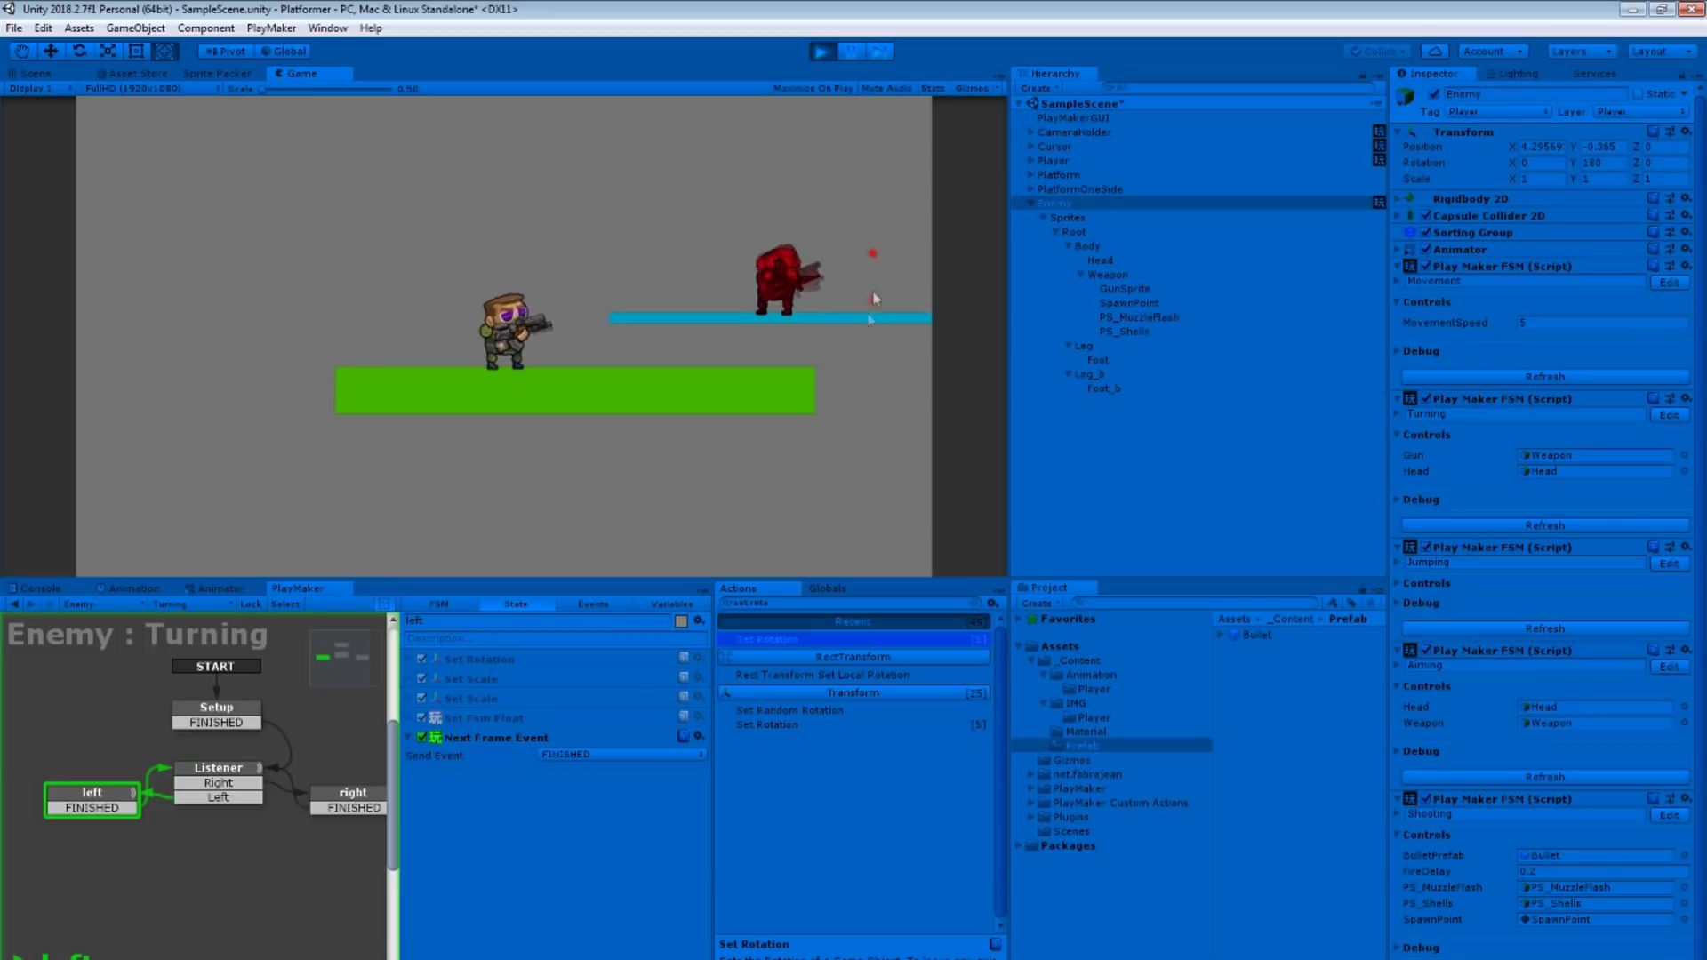
key(ctrl+p)
scroll(1472, 752, down, 1)
click(1682, 786)
click(1685, 532)
click(1685, 531)
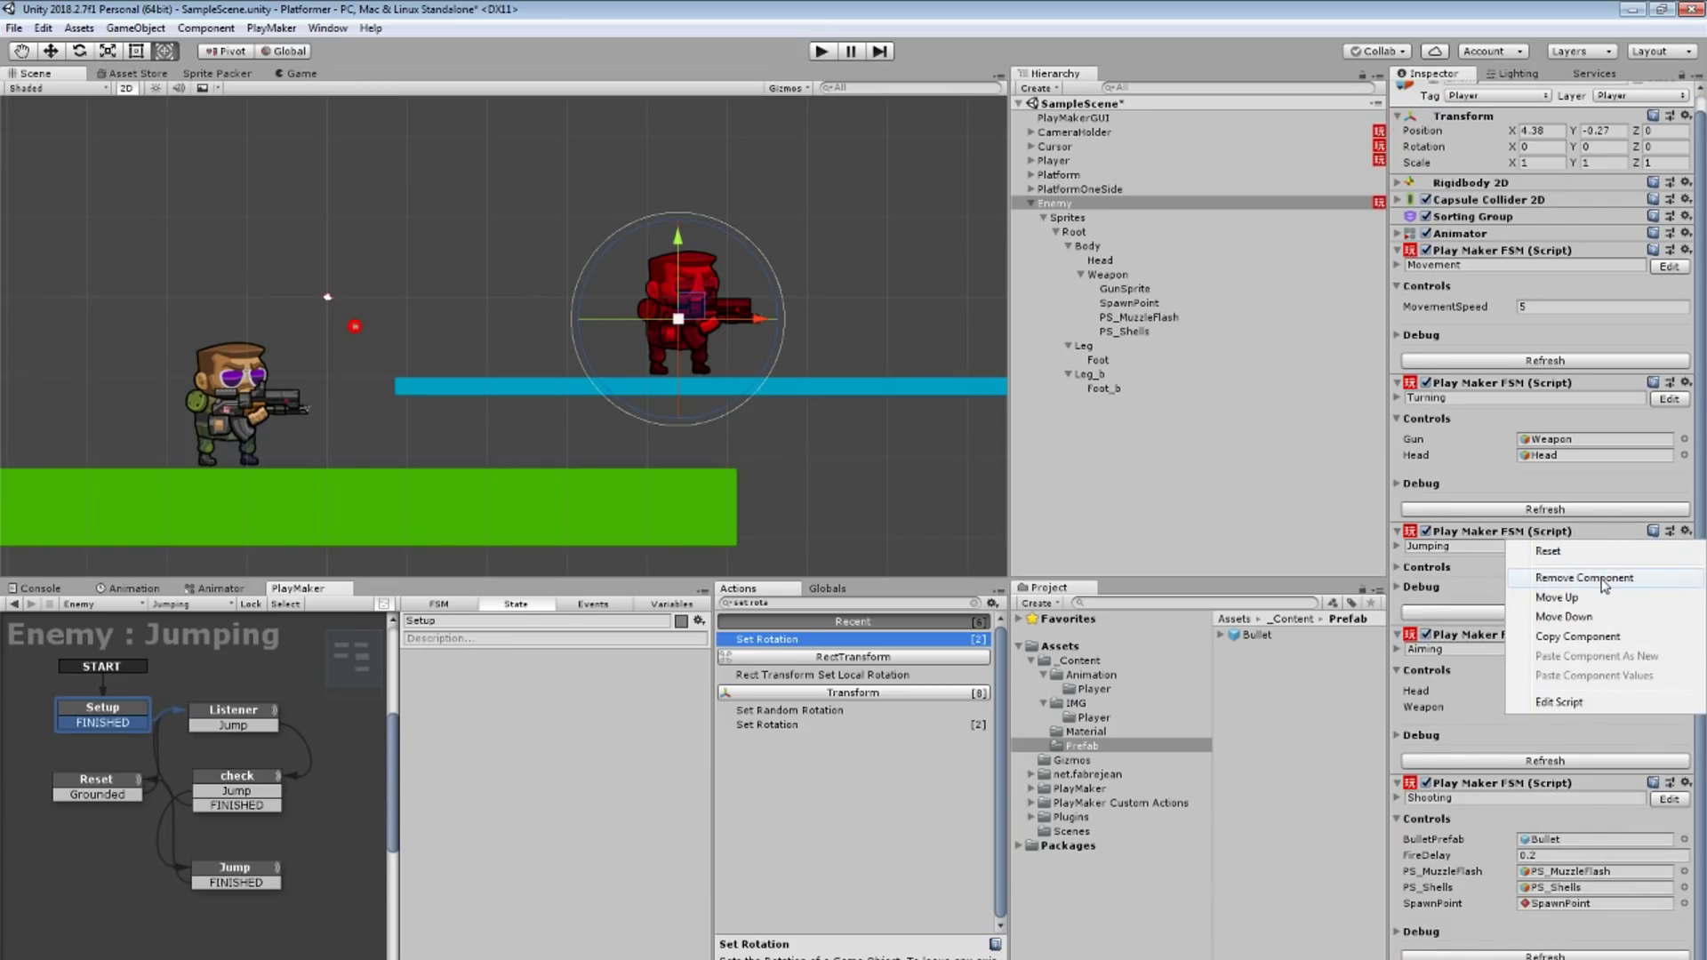
Remove the Jumping and Movement PlayMaker FSM components from Enemy.
click(1605, 580)
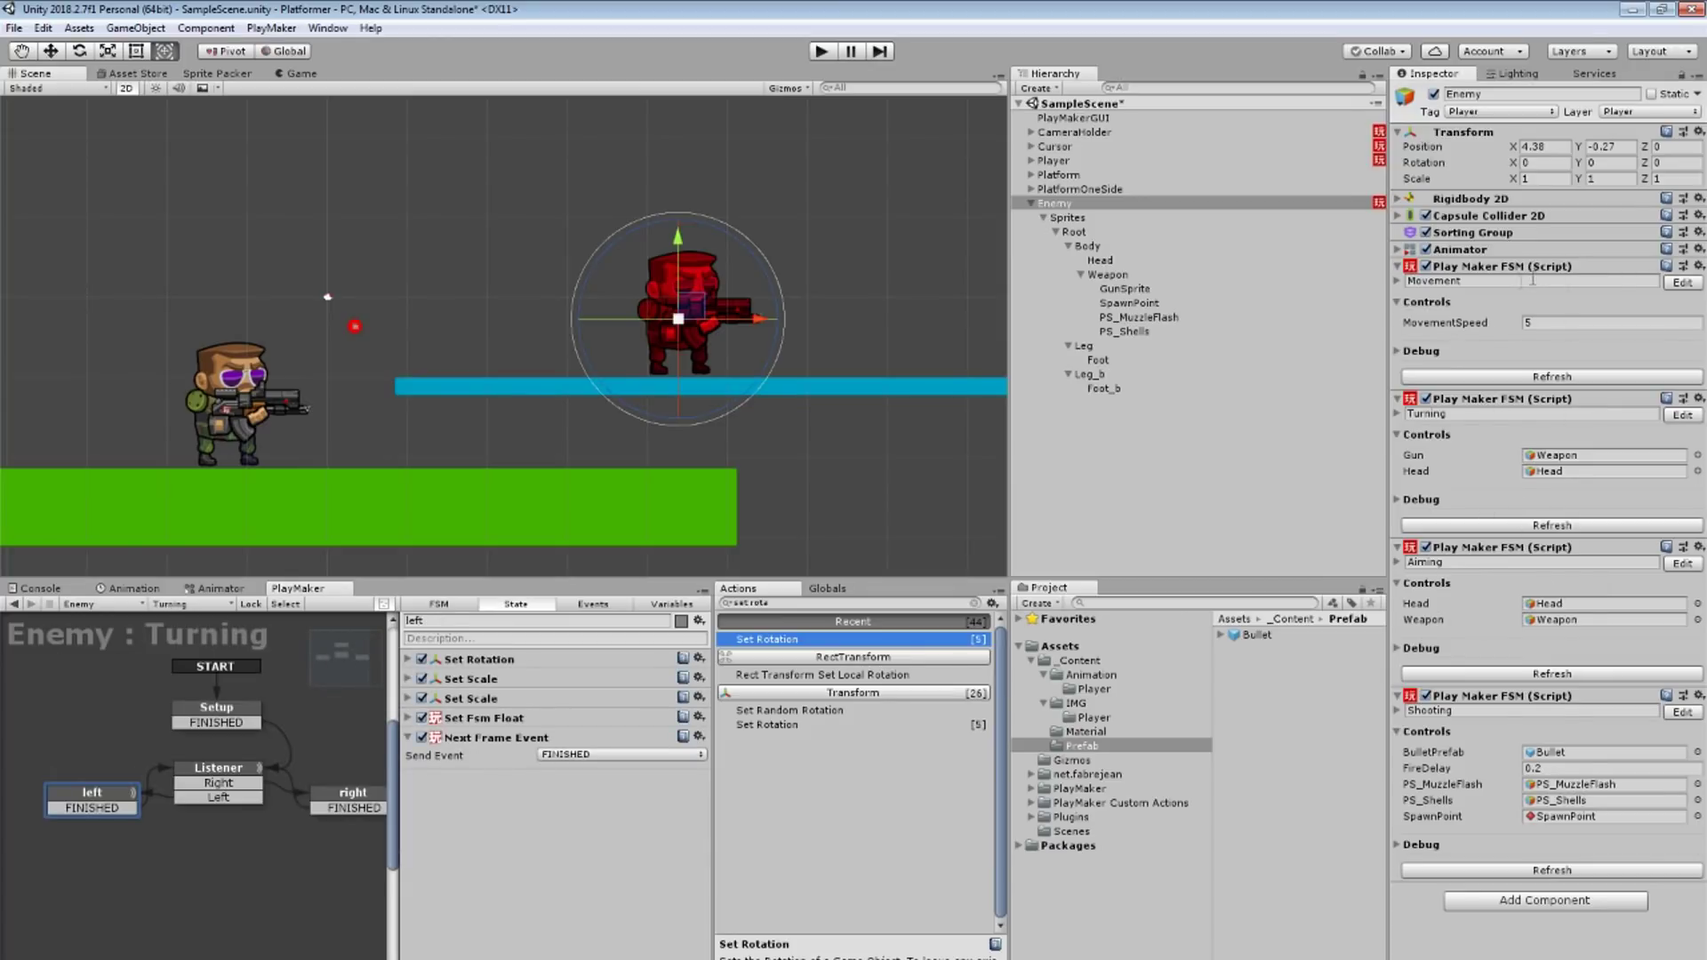
click(1698, 267)
click(1547, 311)
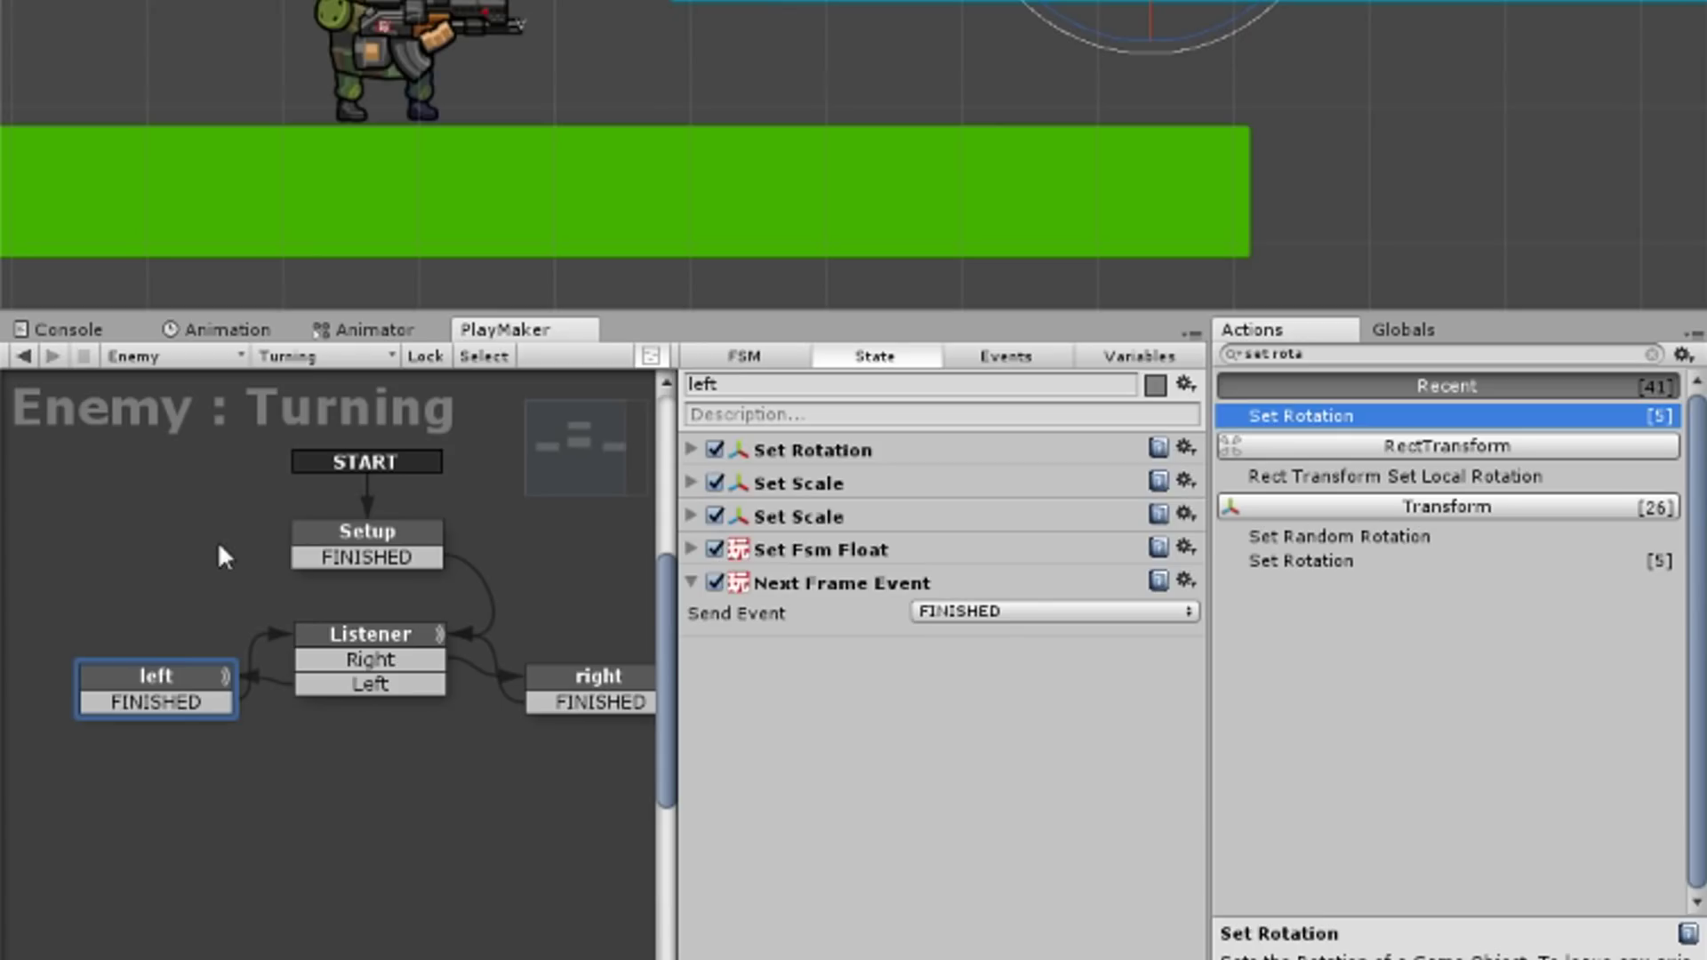
In Enemy's Aiming FSM, set the Aim state's Get Position target to the global Player.
click(292, 355)
click(360, 377)
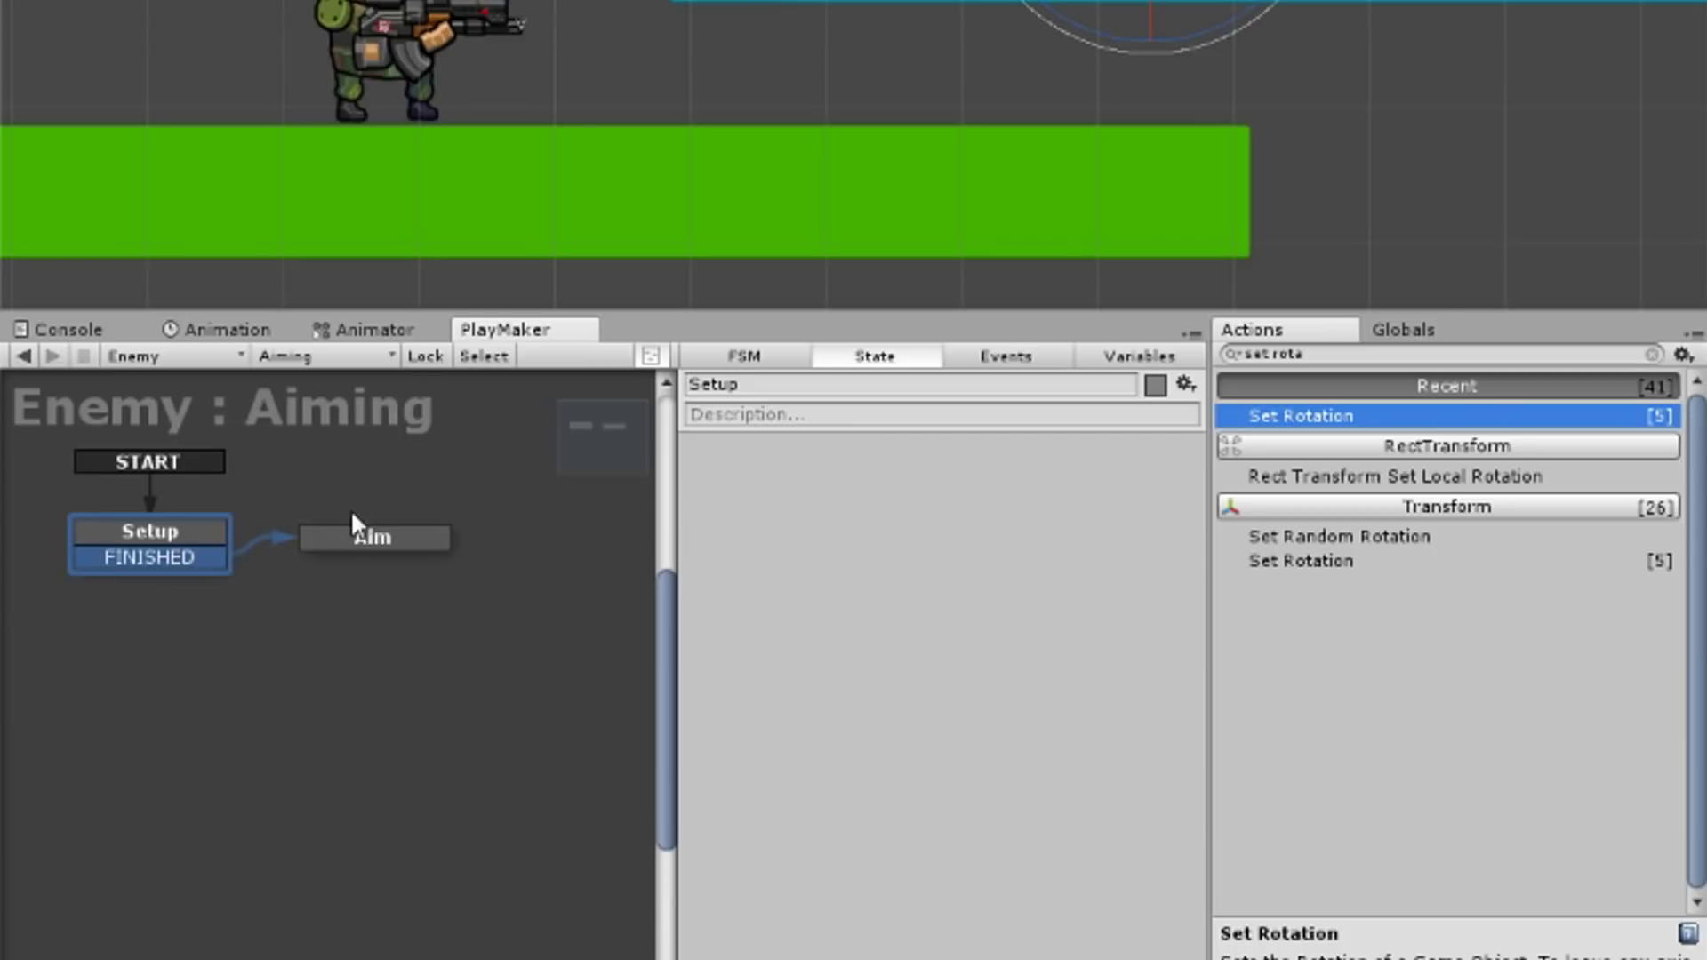
click(360, 536)
click(693, 450)
click(990, 505)
mouse_move(1049, 644)
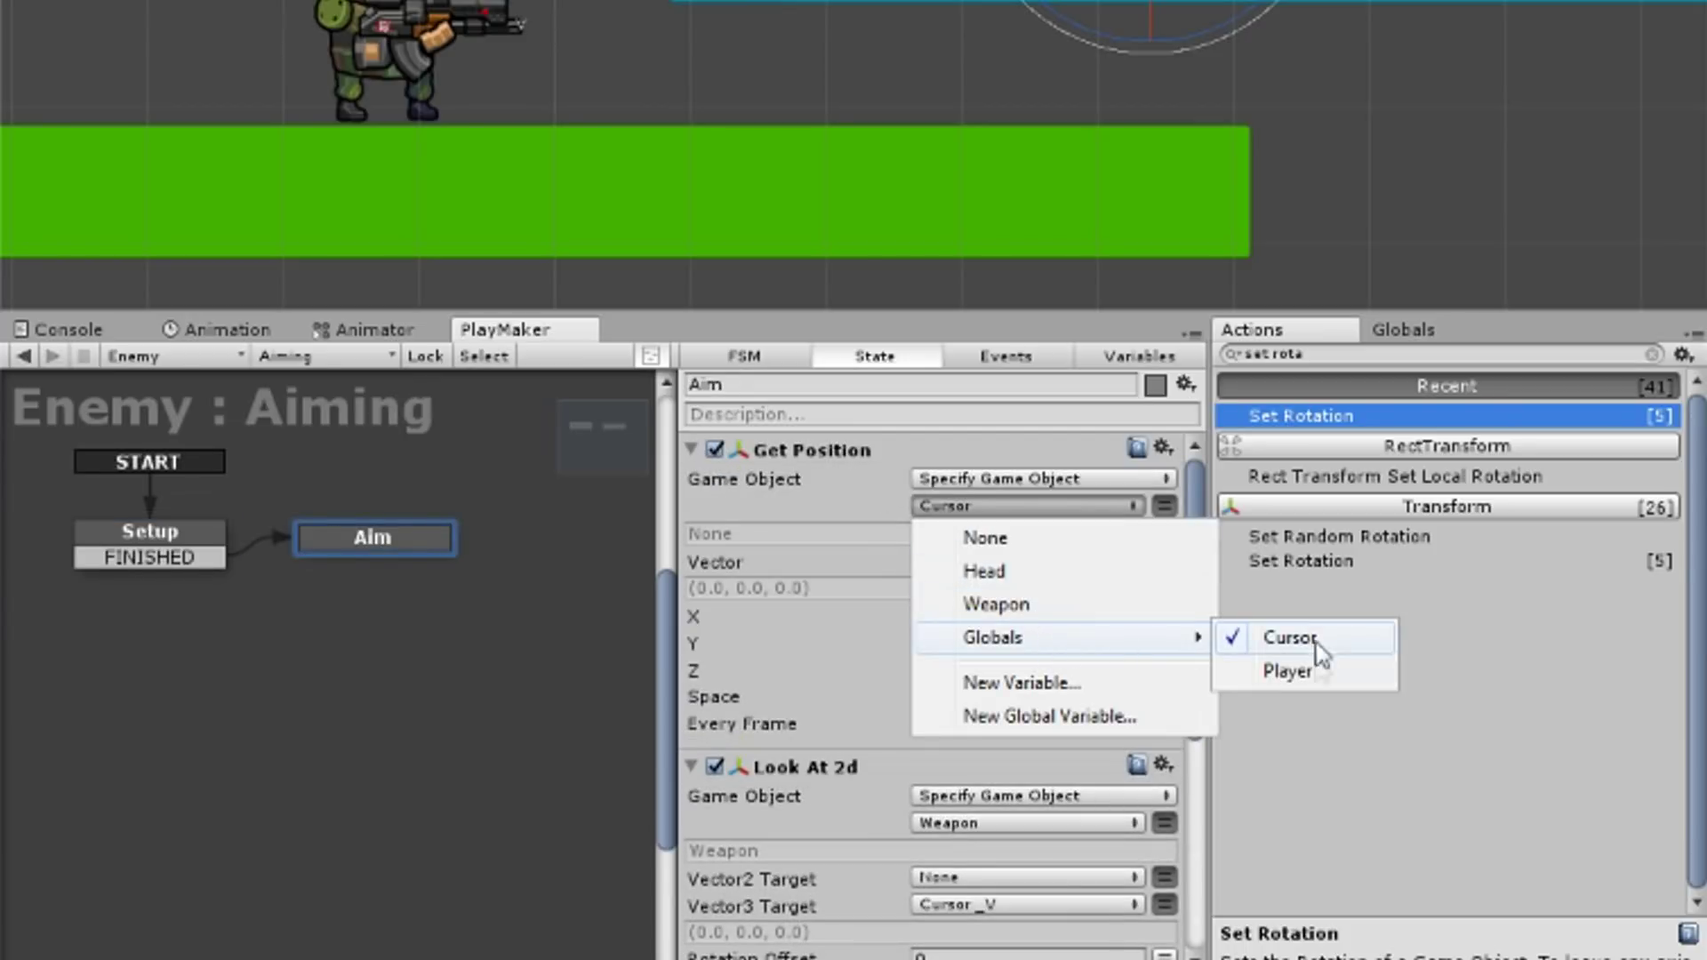
click(1318, 662)
click(809, 447)
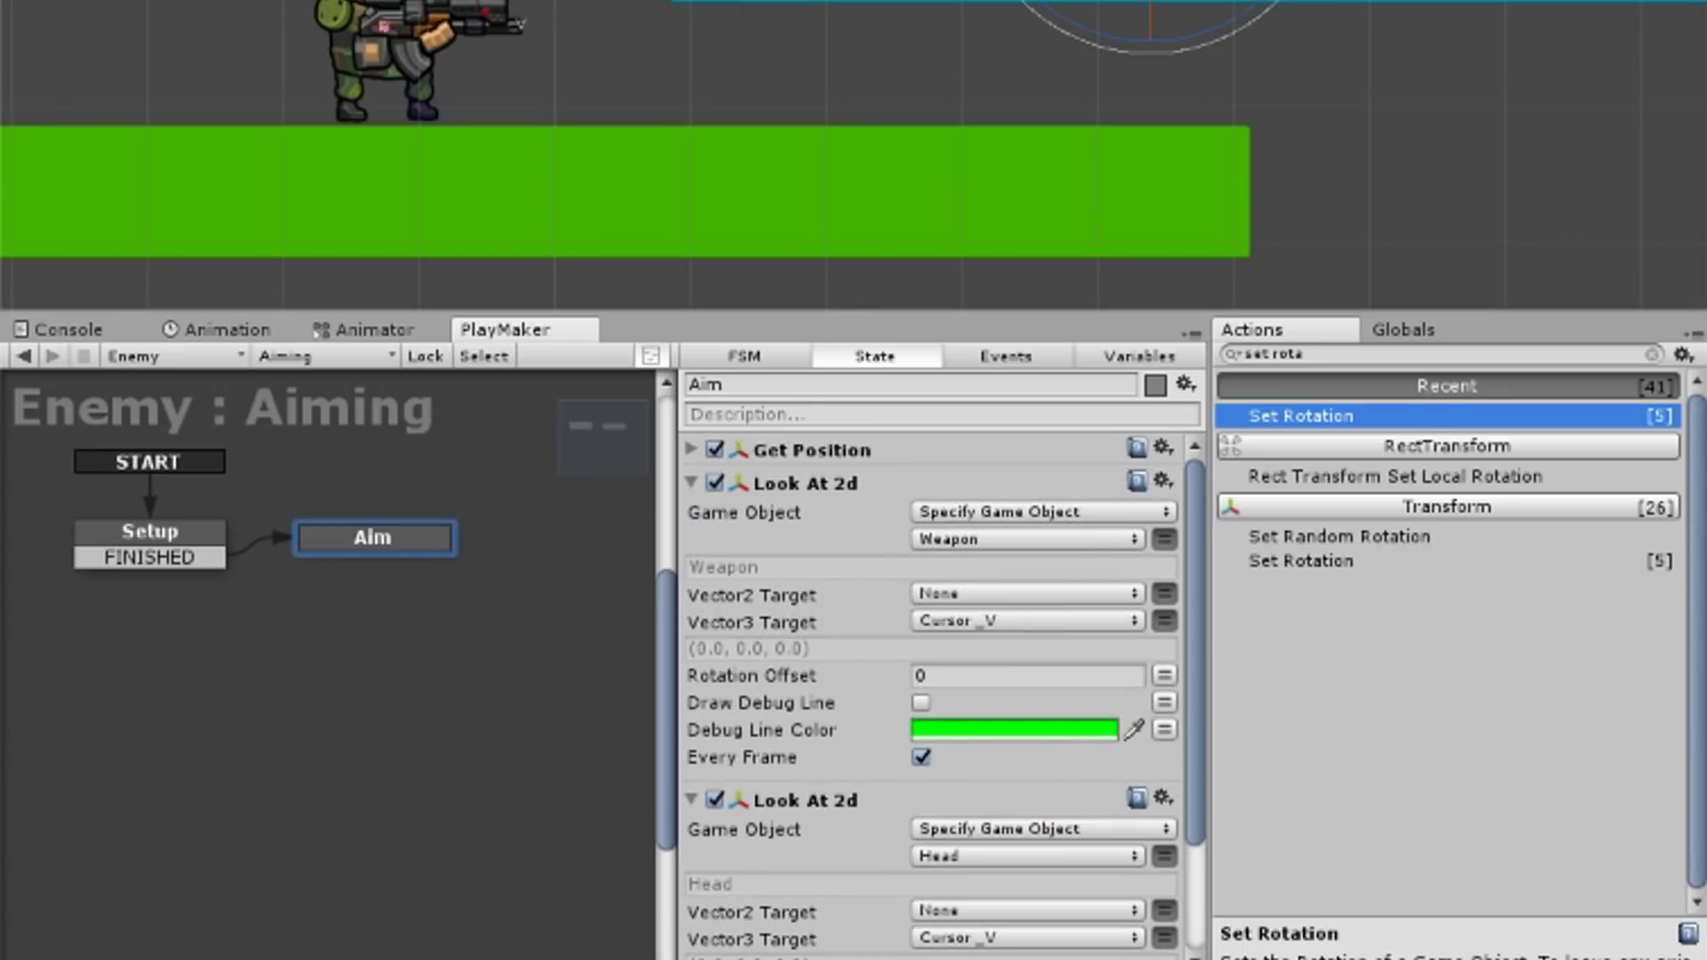
Playtest enemy aiming by jumping the player around the blue platform.
key(ctrl+p)
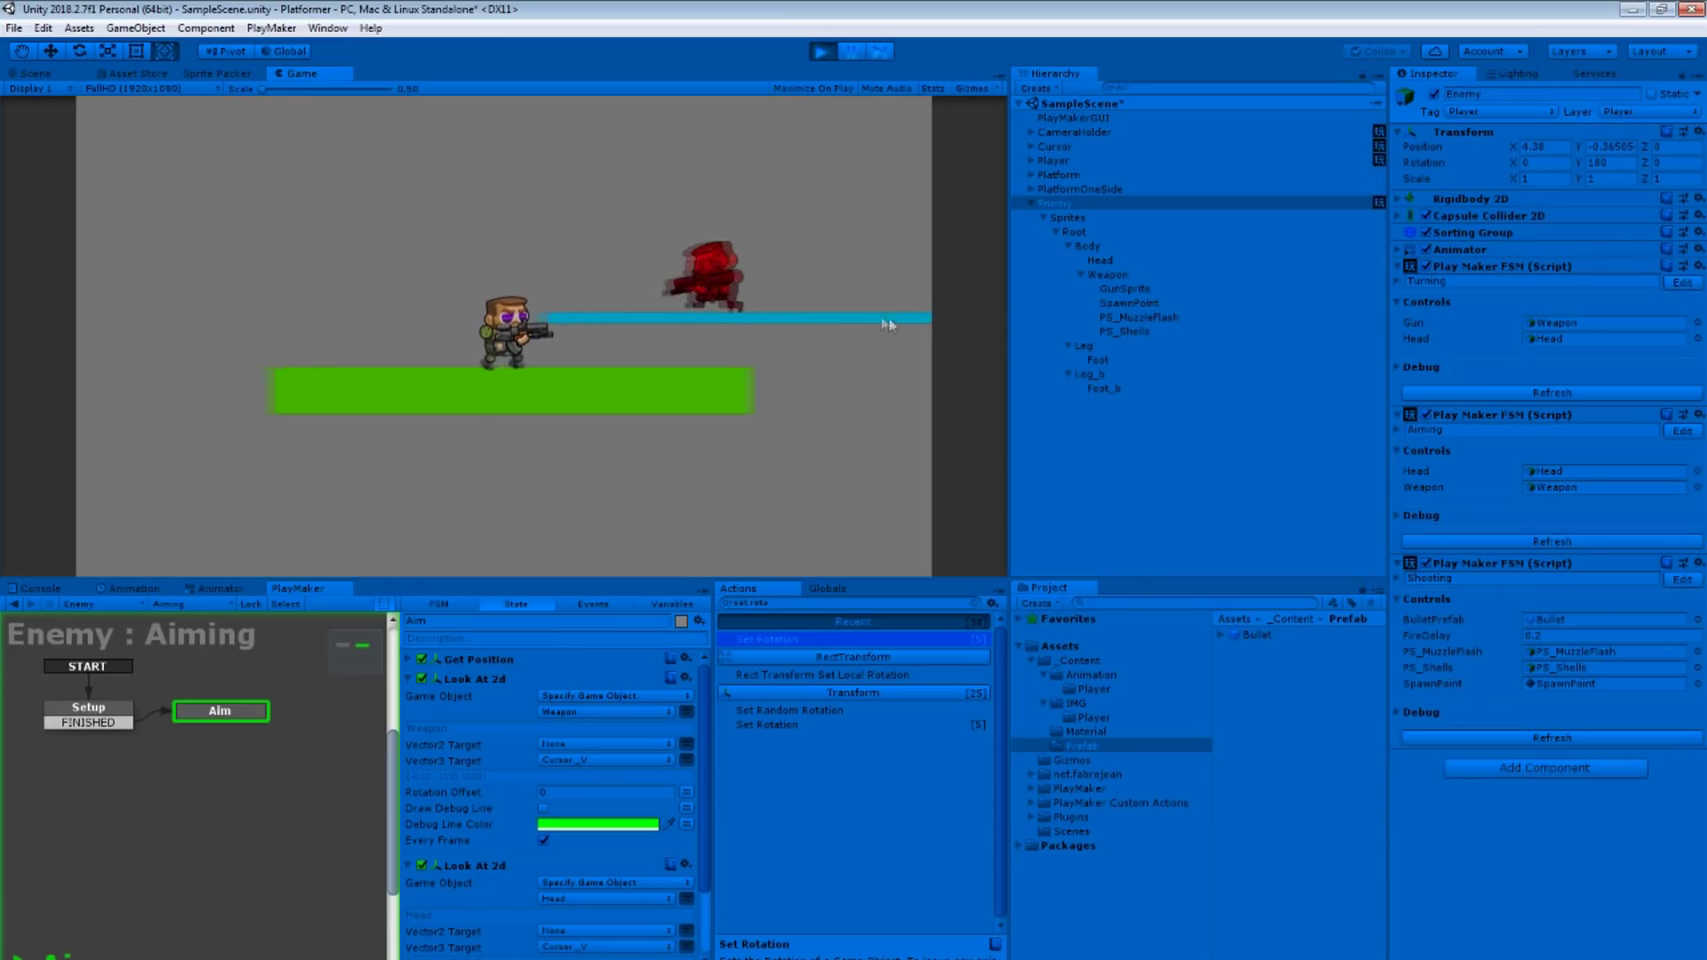
key(space)
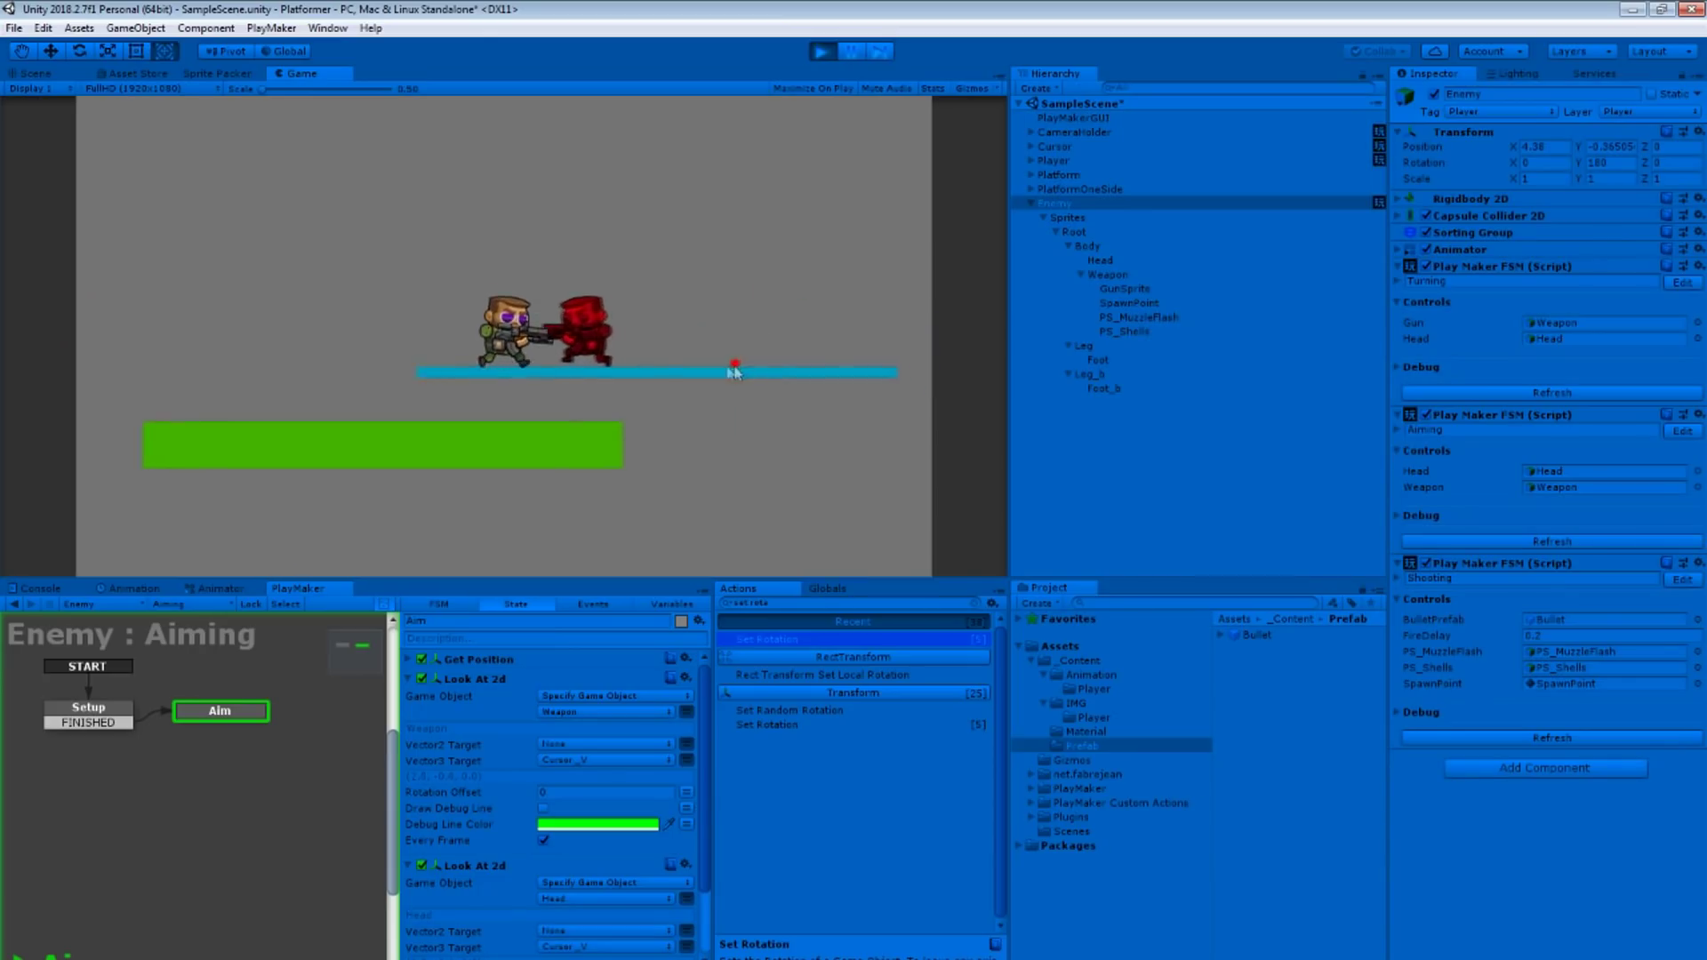
key(Left)
key(space)
key(space)
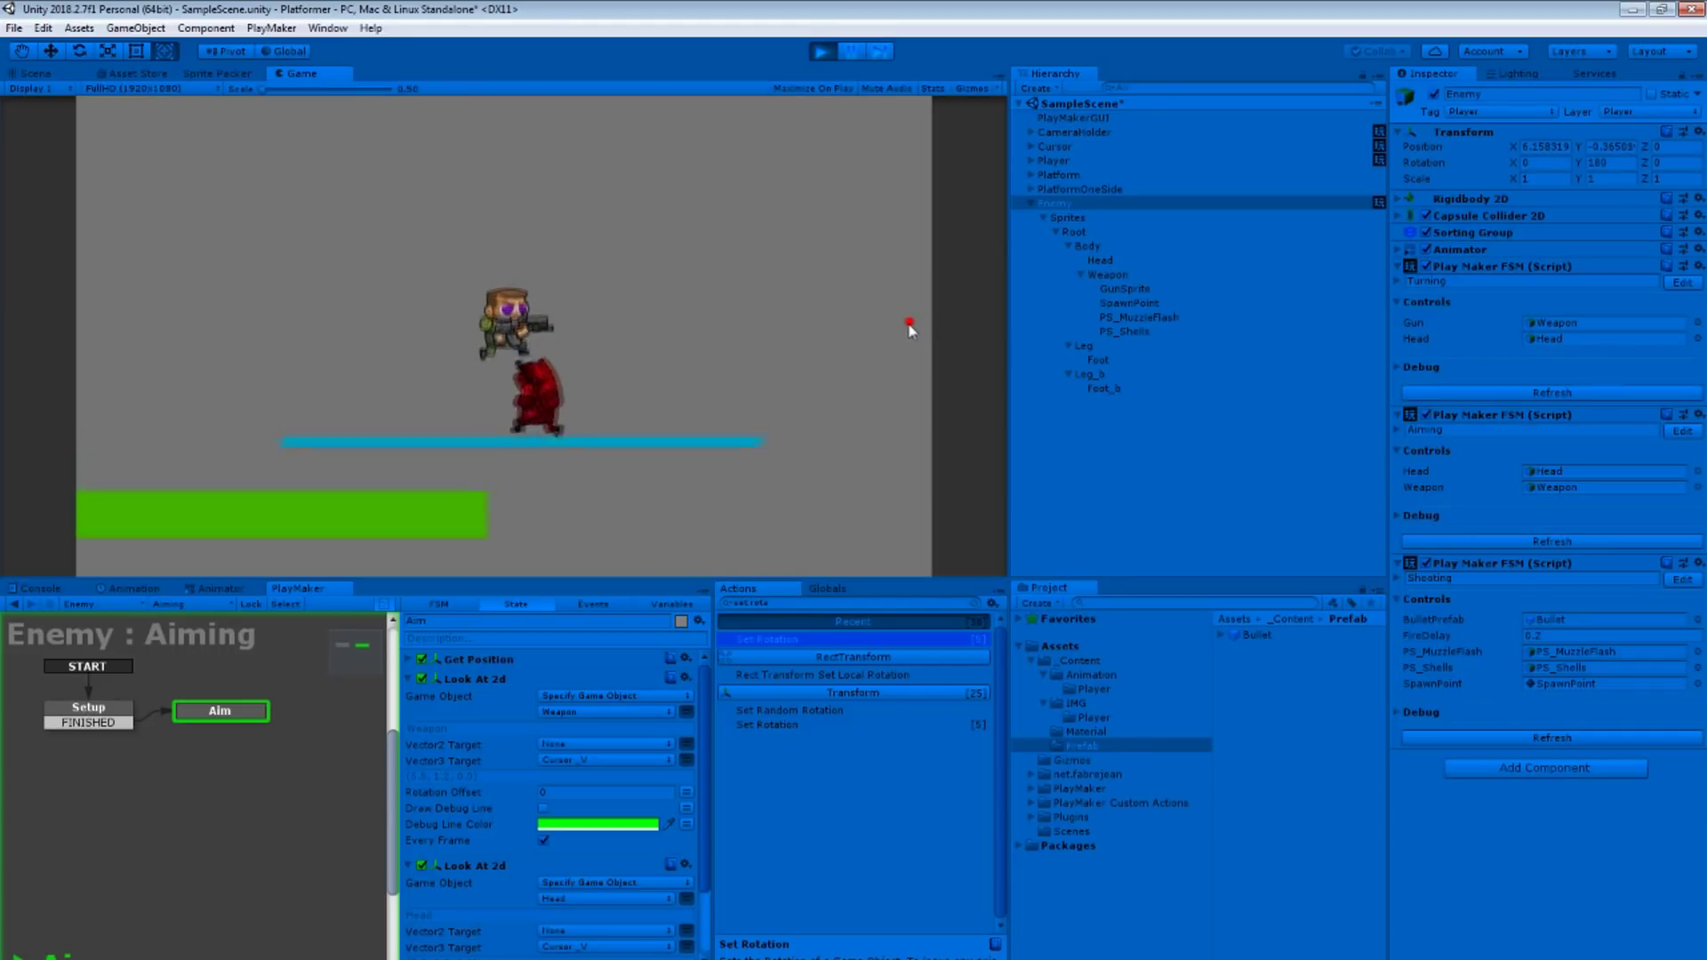
key(space)
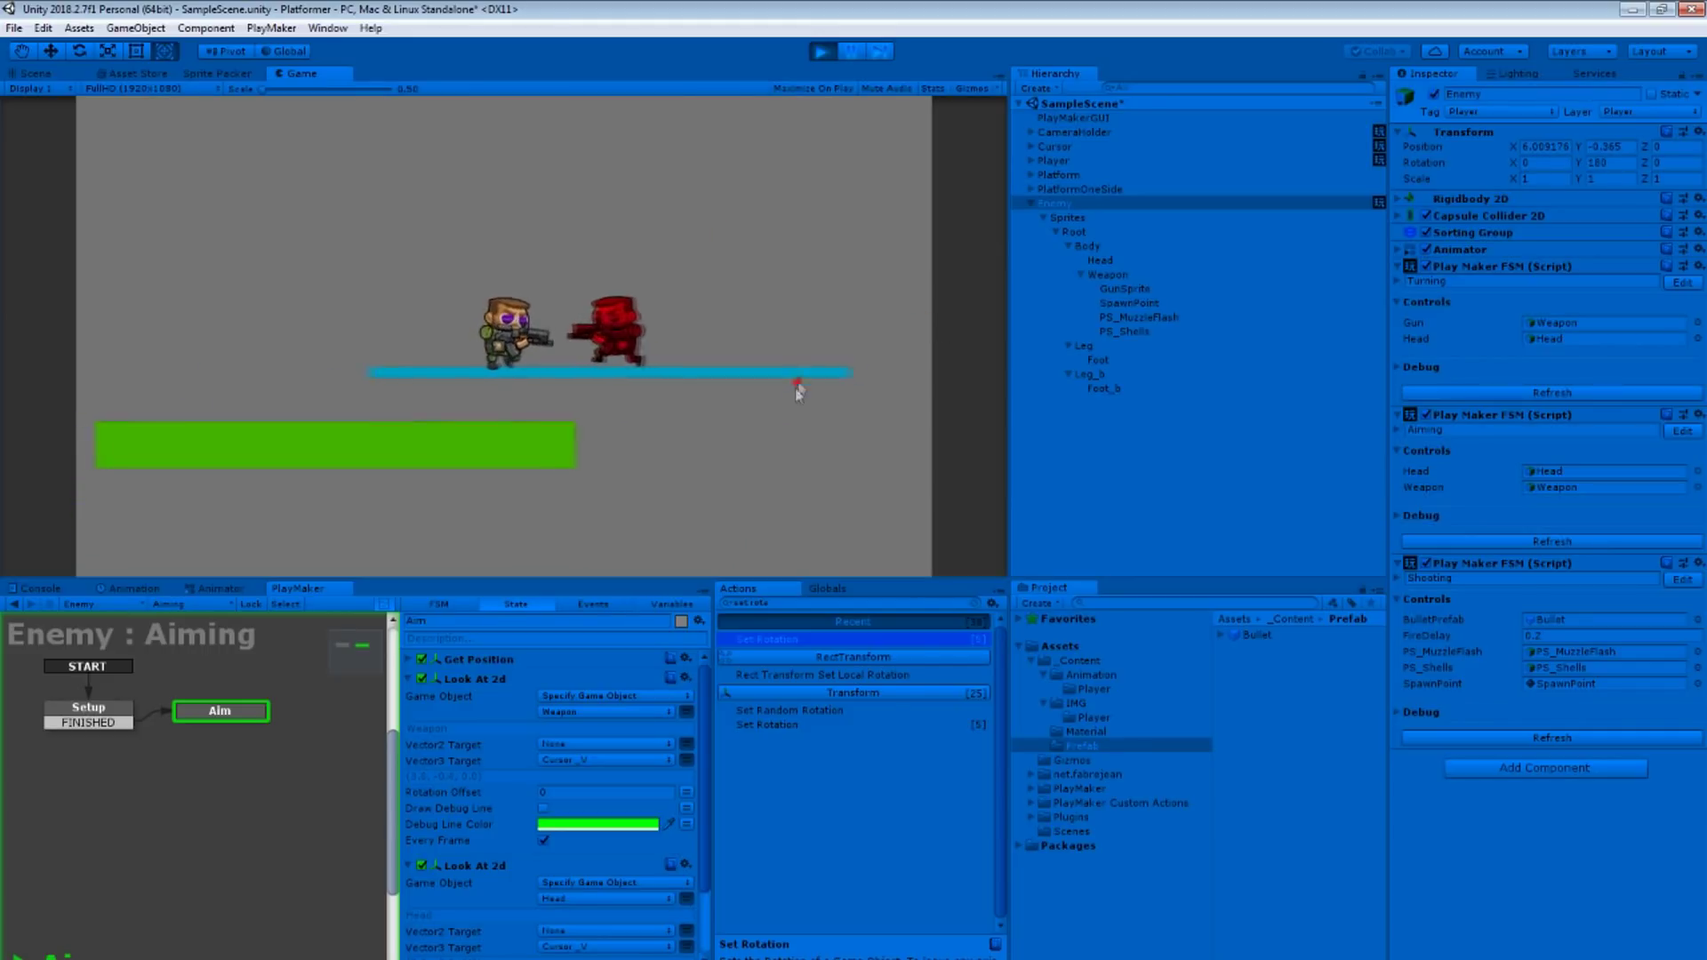
key(space)
click(822, 52)
Add an Enemy layer as User Layer 9 and put the Enemy object on it.
click(1058, 204)
click(1649, 112)
click(1611, 253)
click(1360, 626)
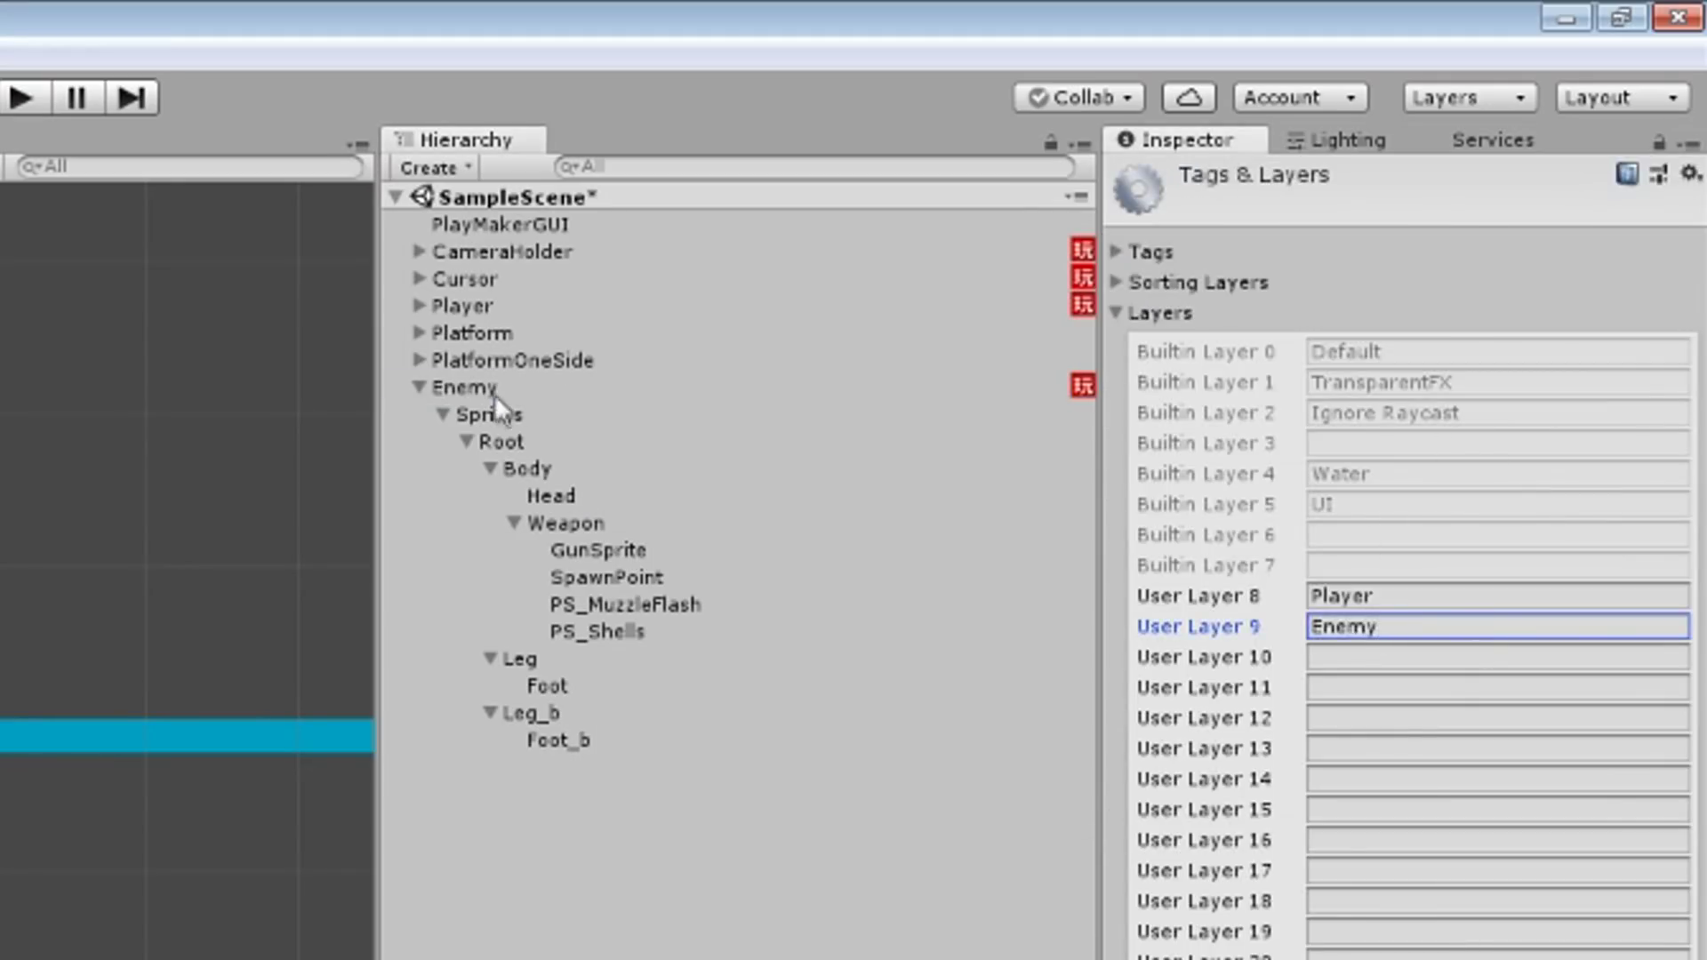
click(471, 388)
click(1574, 212)
click(1511, 469)
In the Physics 2D collision matrix, untick Player–Enemy, Player–Player and Enemy–Enemy.
click(43, 29)
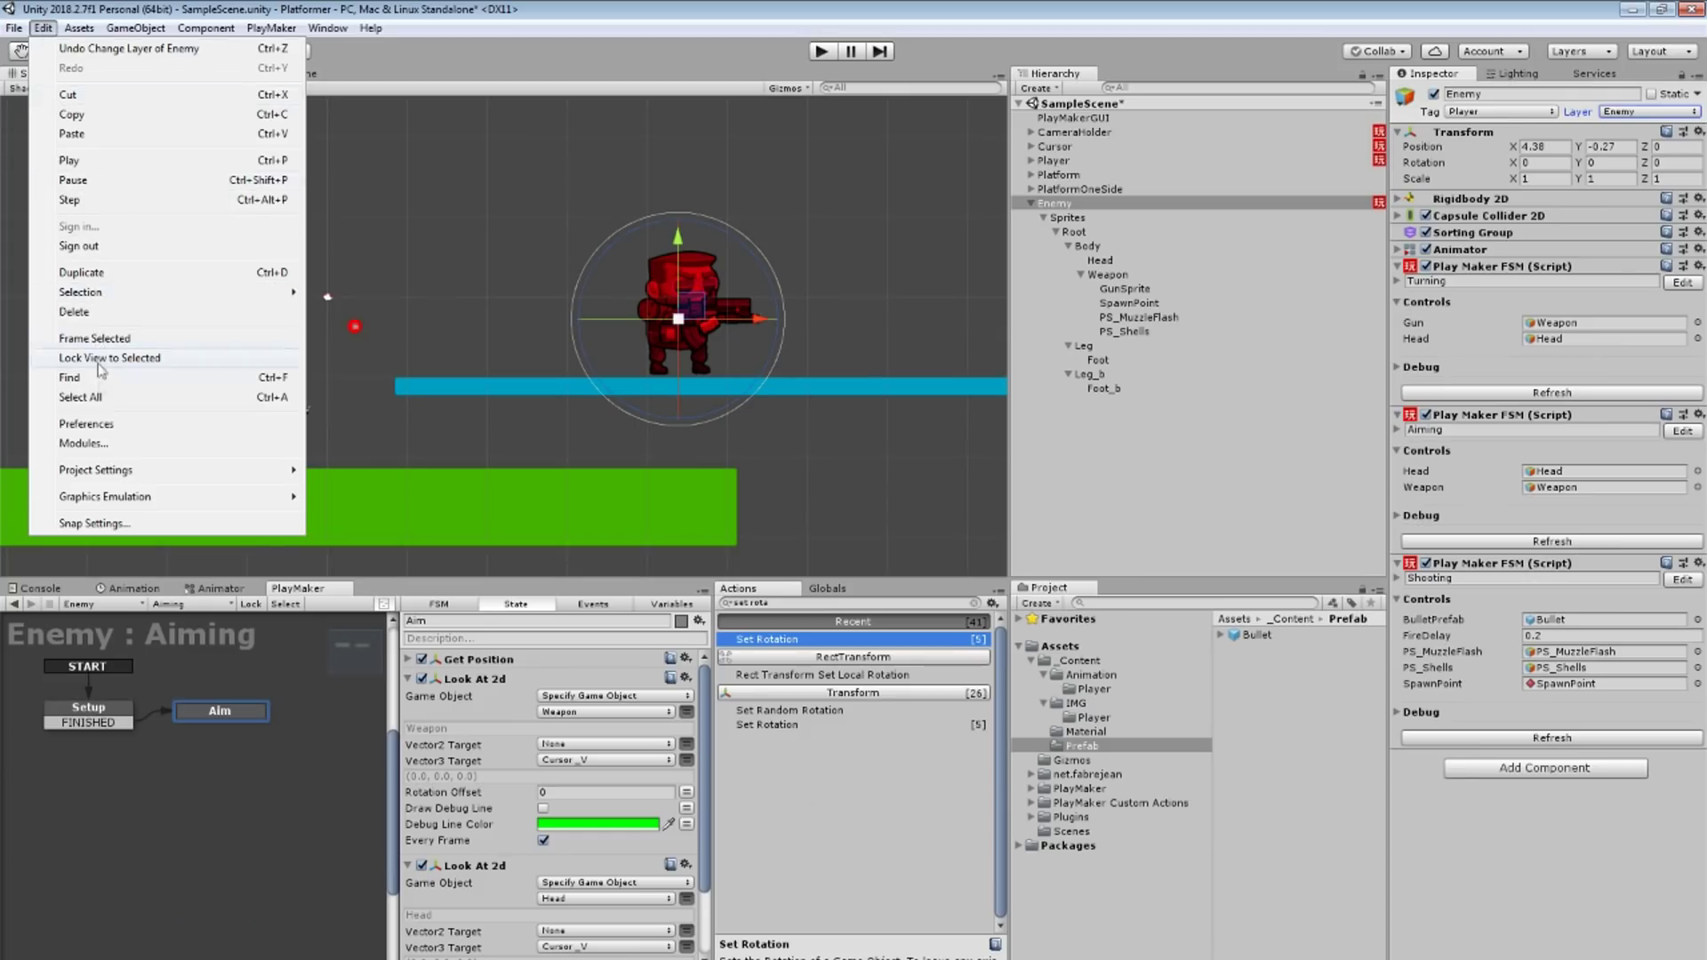
mouse_move(114, 481)
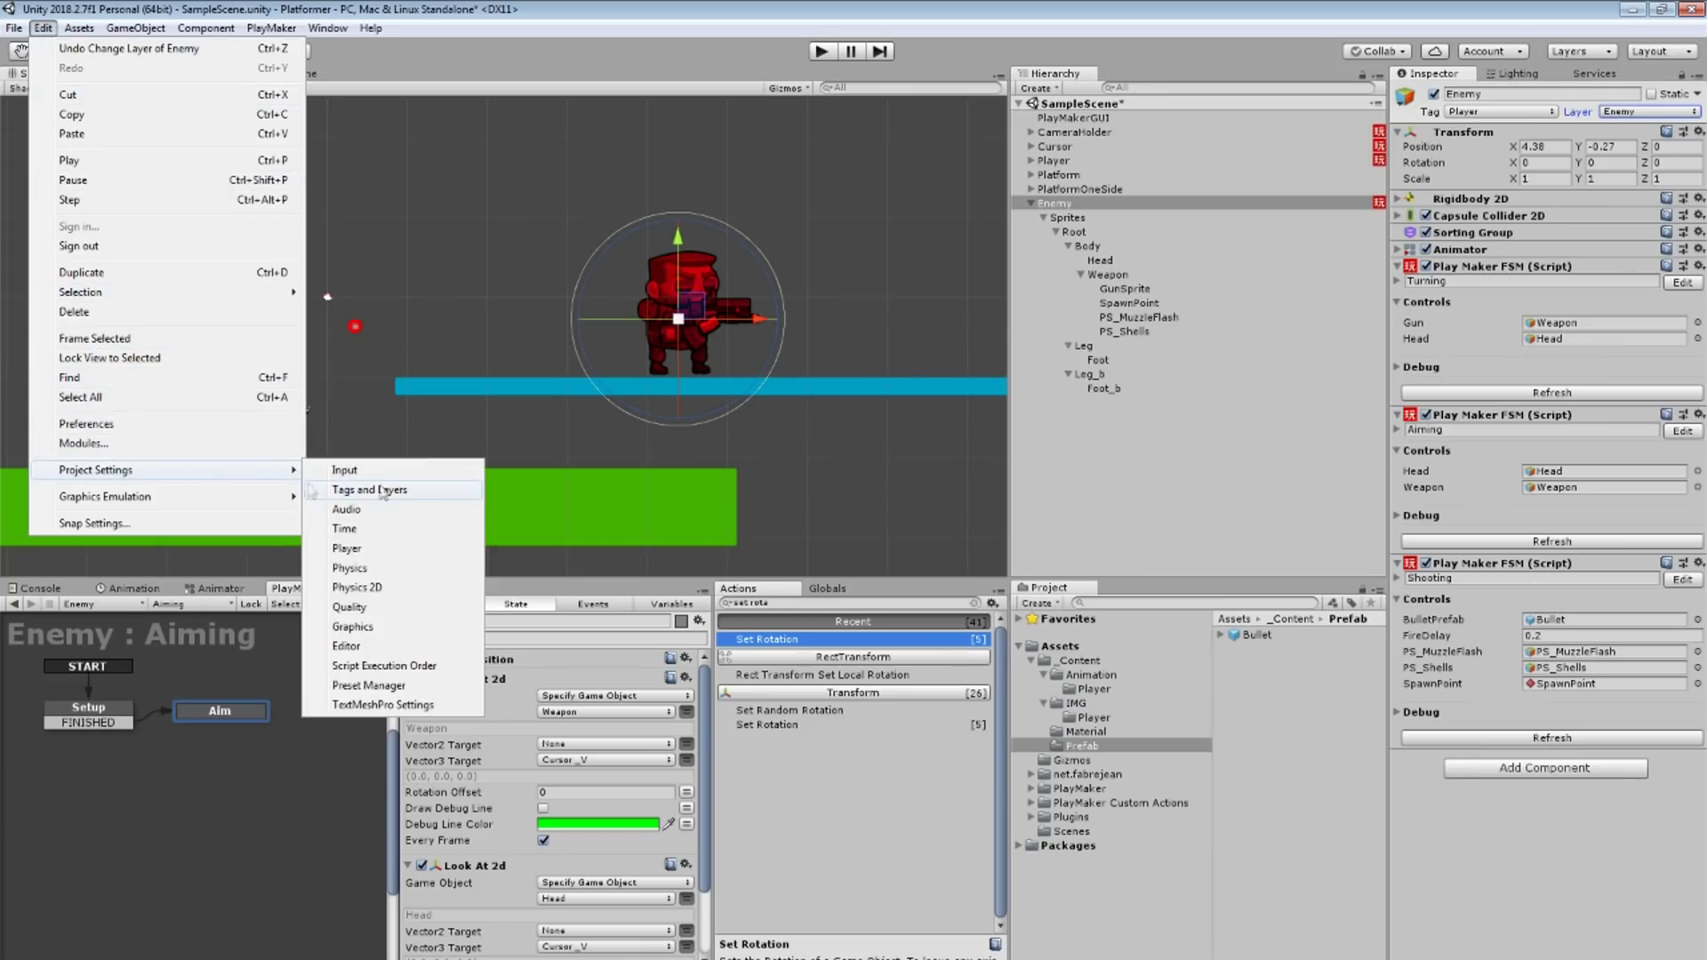
click(382, 587)
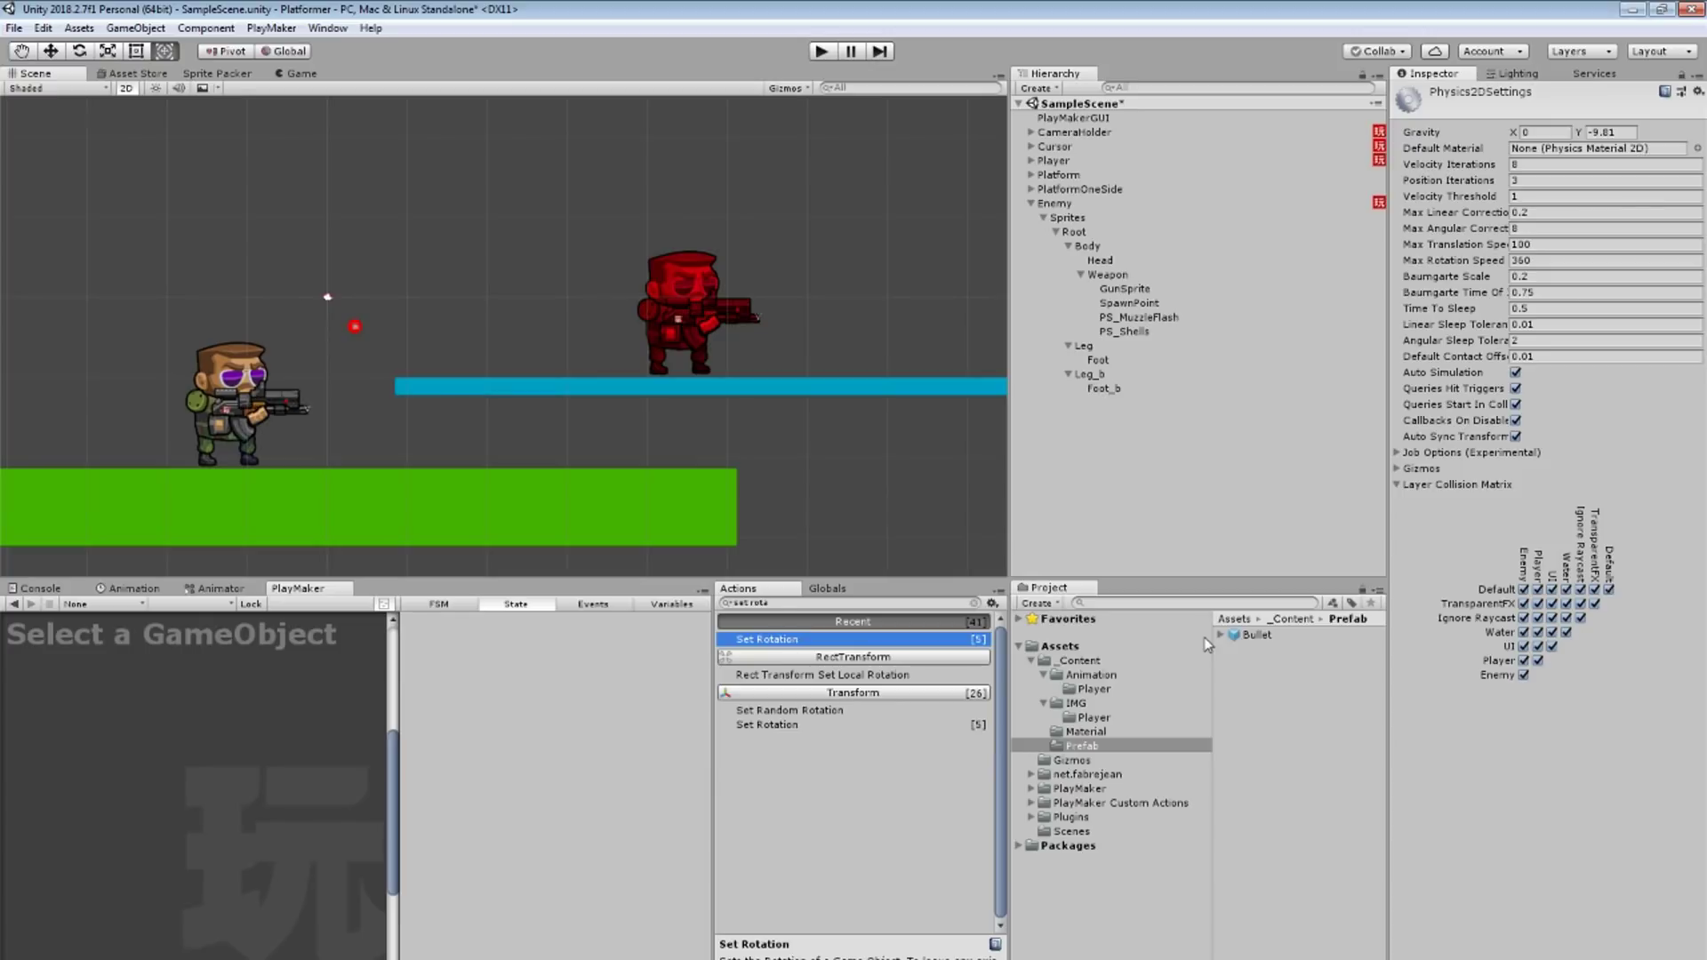
click(1524, 675)
click(1524, 660)
click(1539, 661)
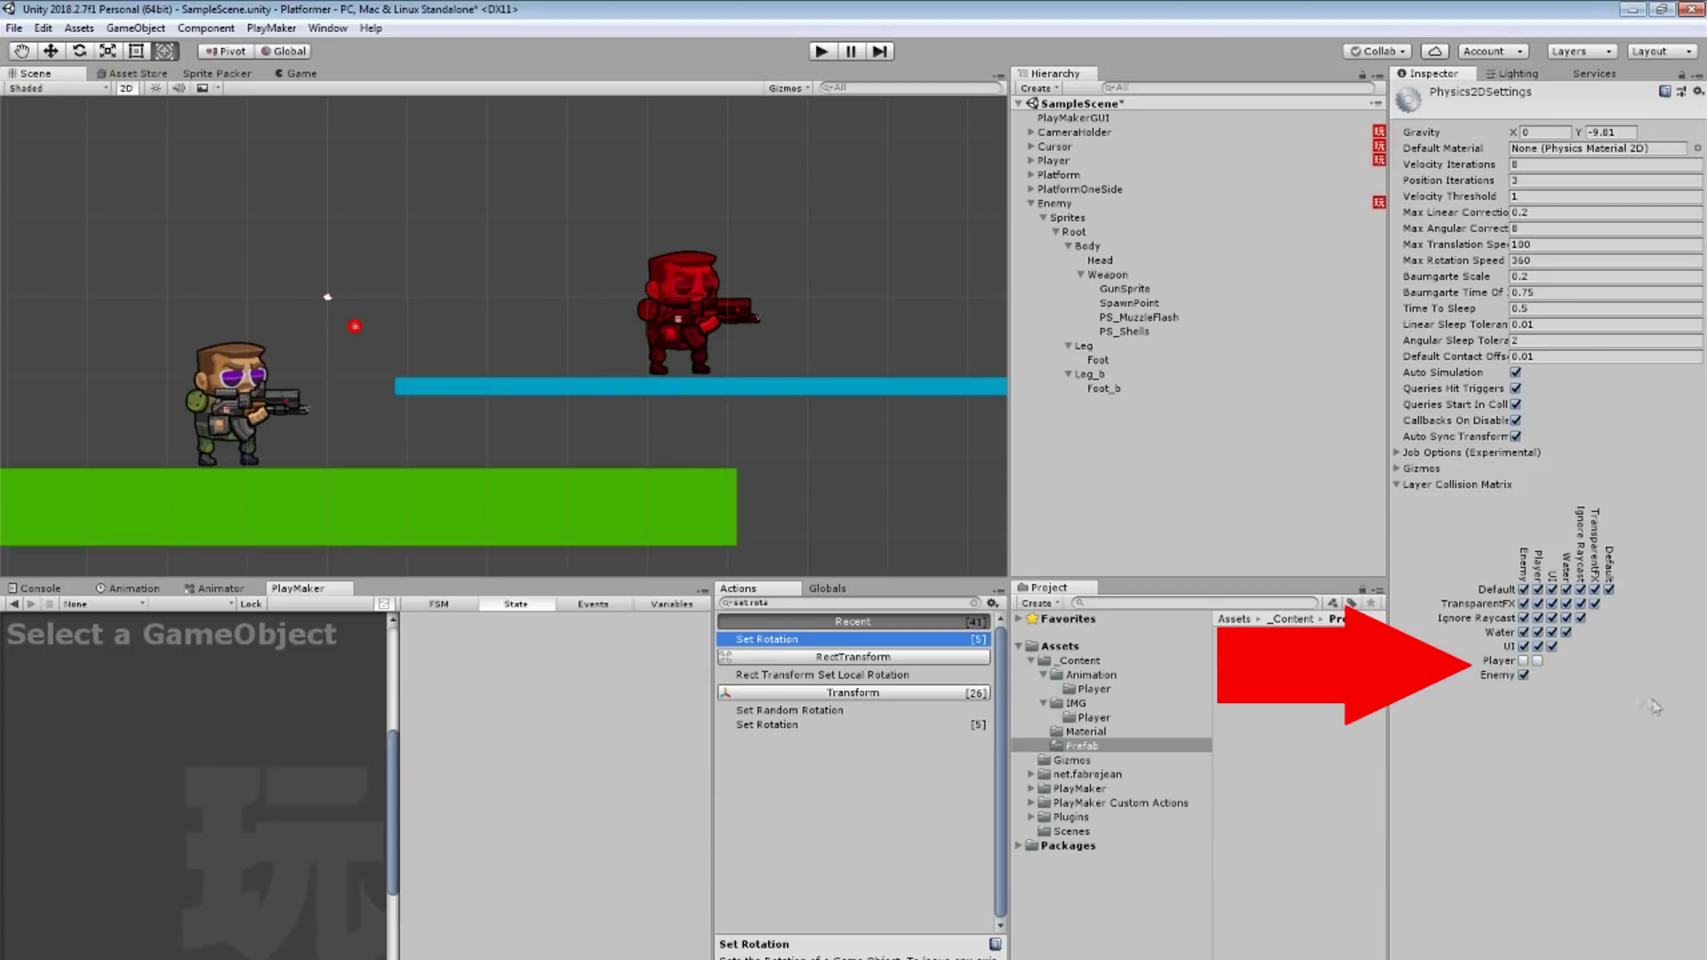
Playtest by walking the player through the enemy and shooting bullets at it.
key(ctrl+p)
key(d)
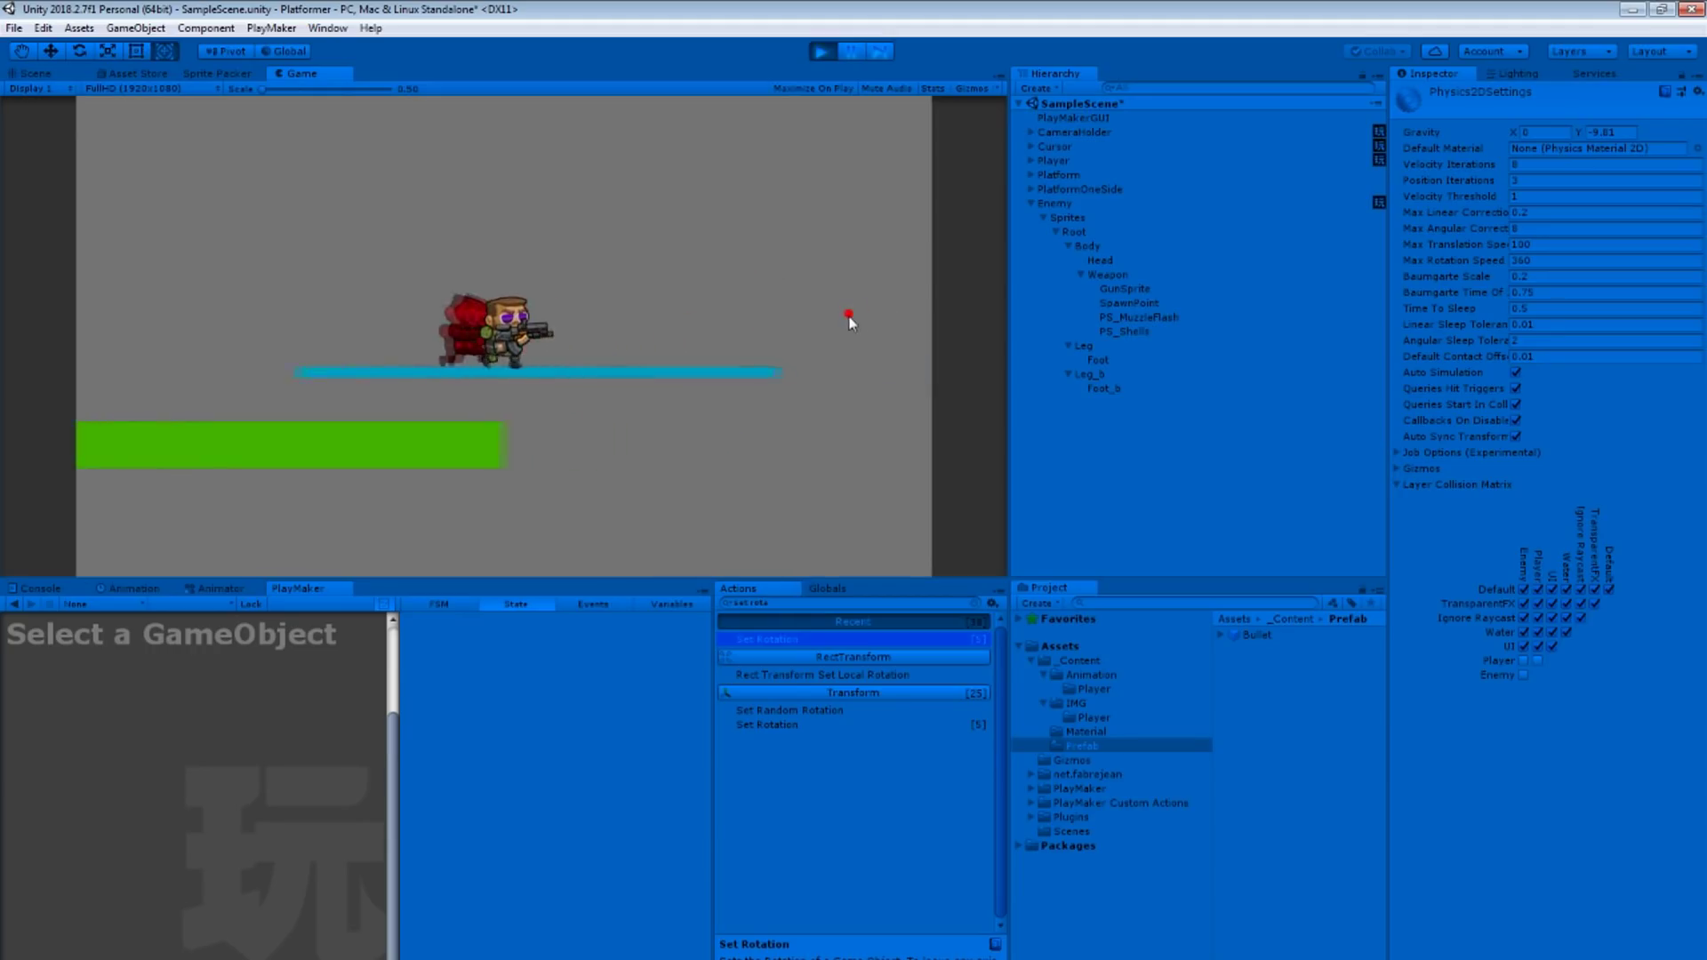
key(a)
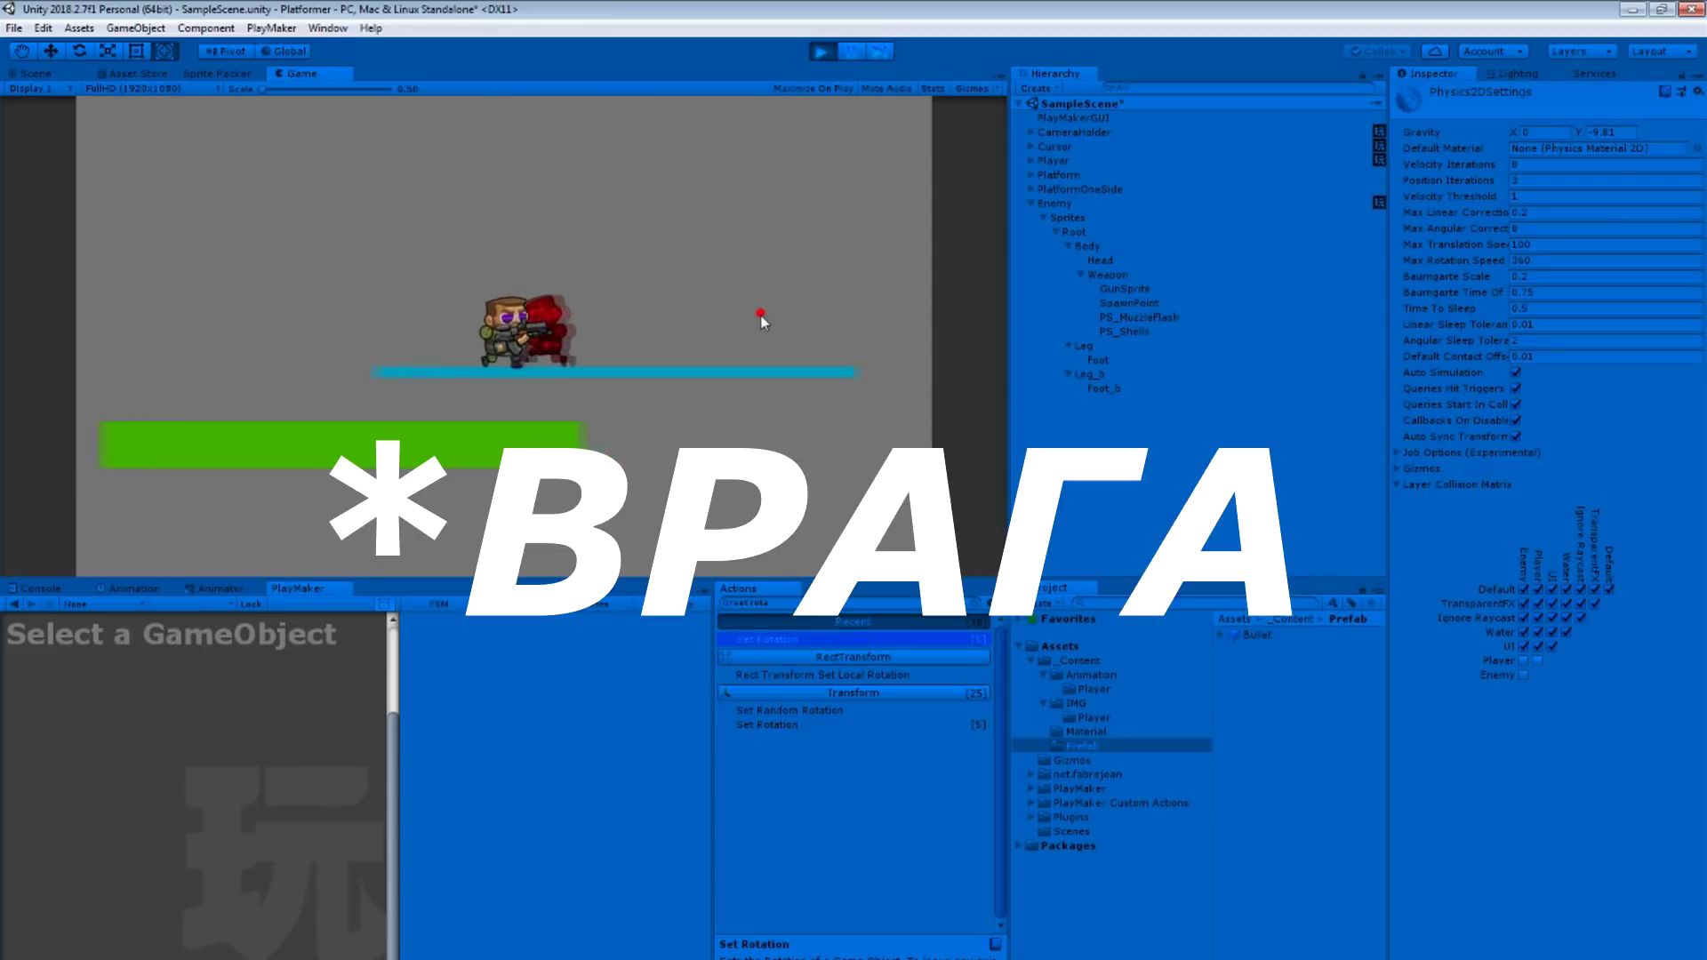
click(713, 305)
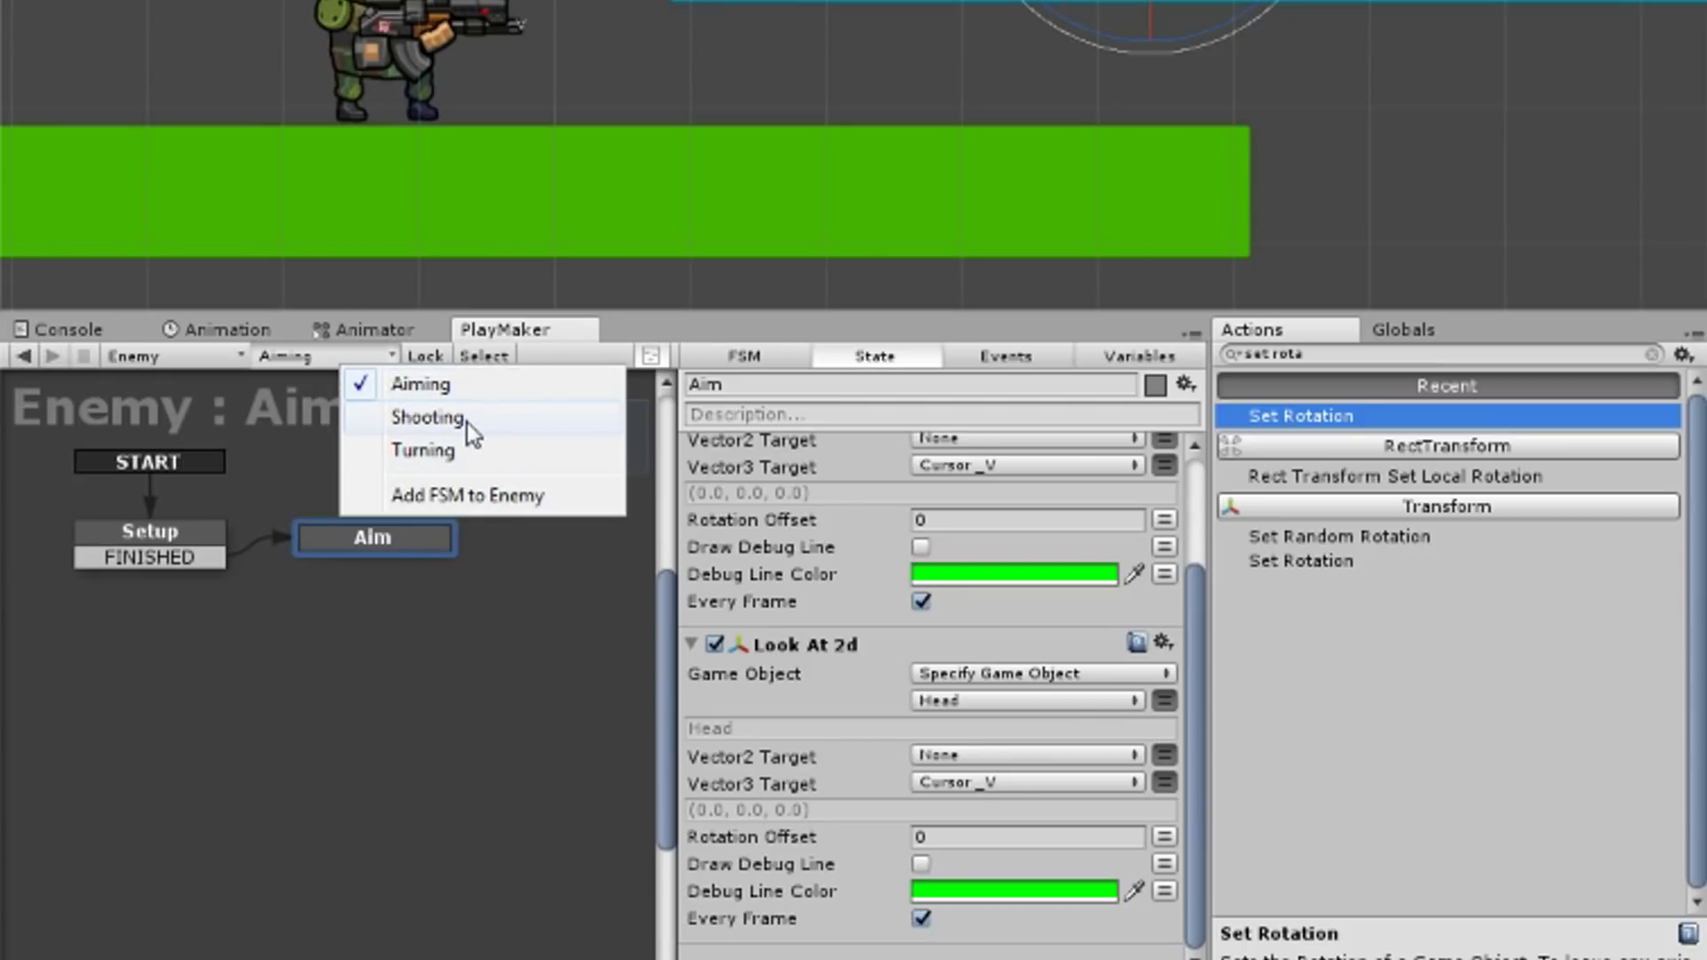
Delete the Check state from the enemy's Shooting FSM.
click(467, 418)
click(427, 553)
click(430, 612)
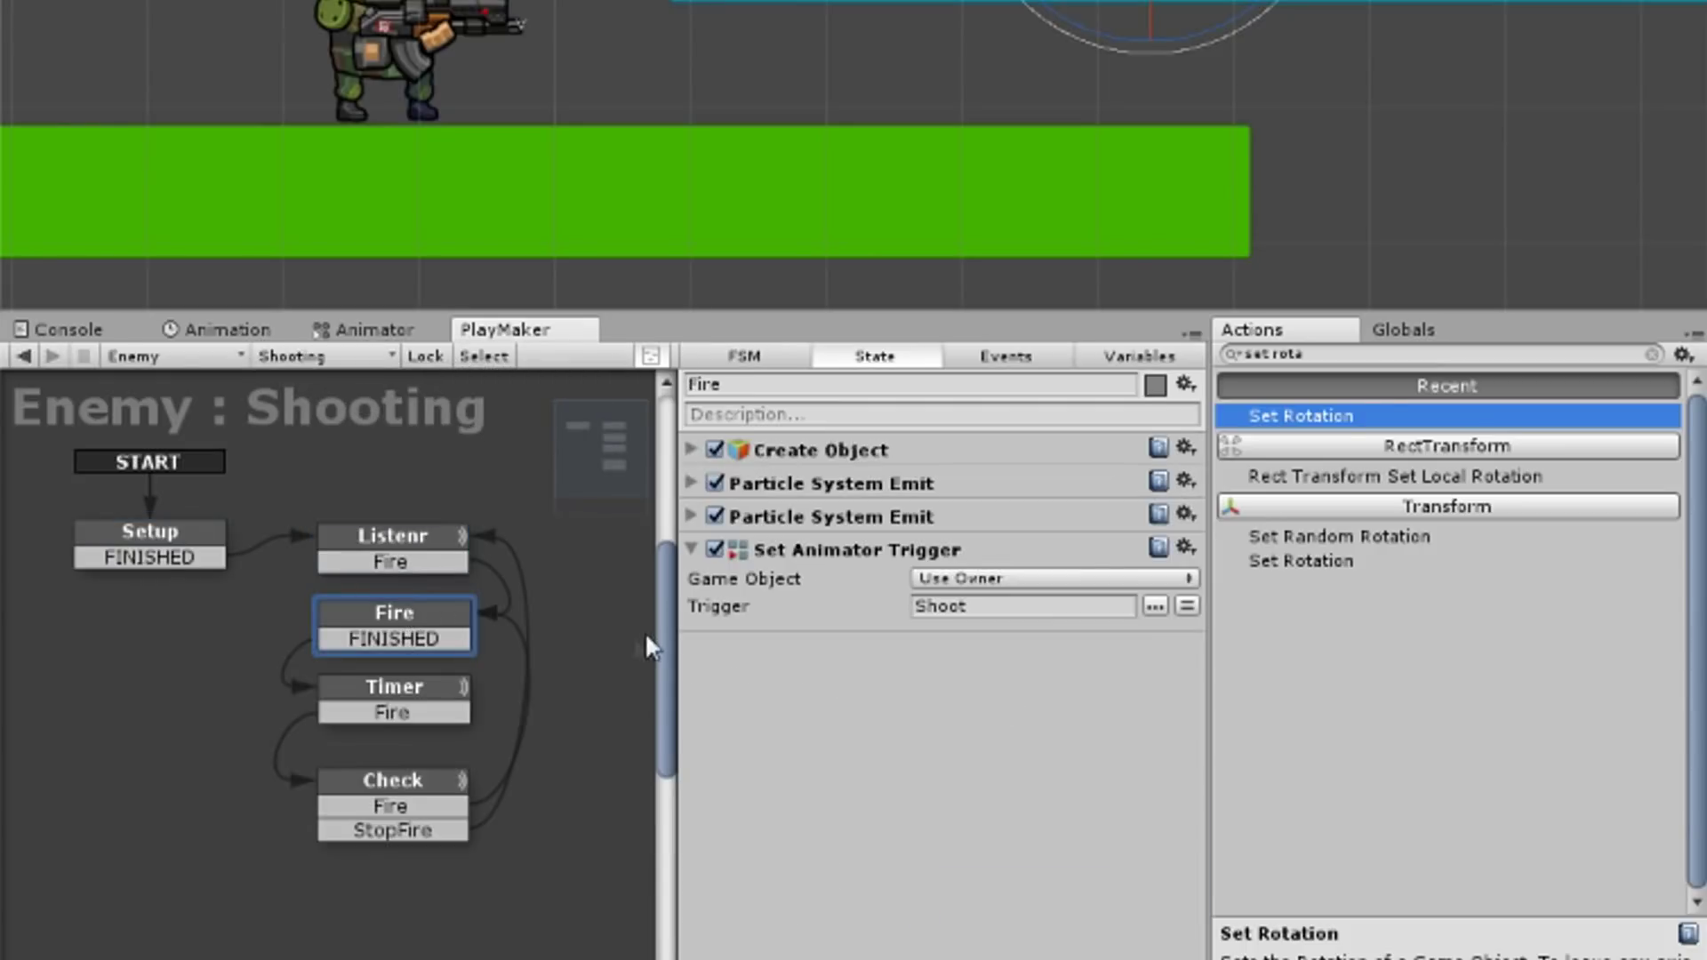
click(449, 700)
click(431, 789)
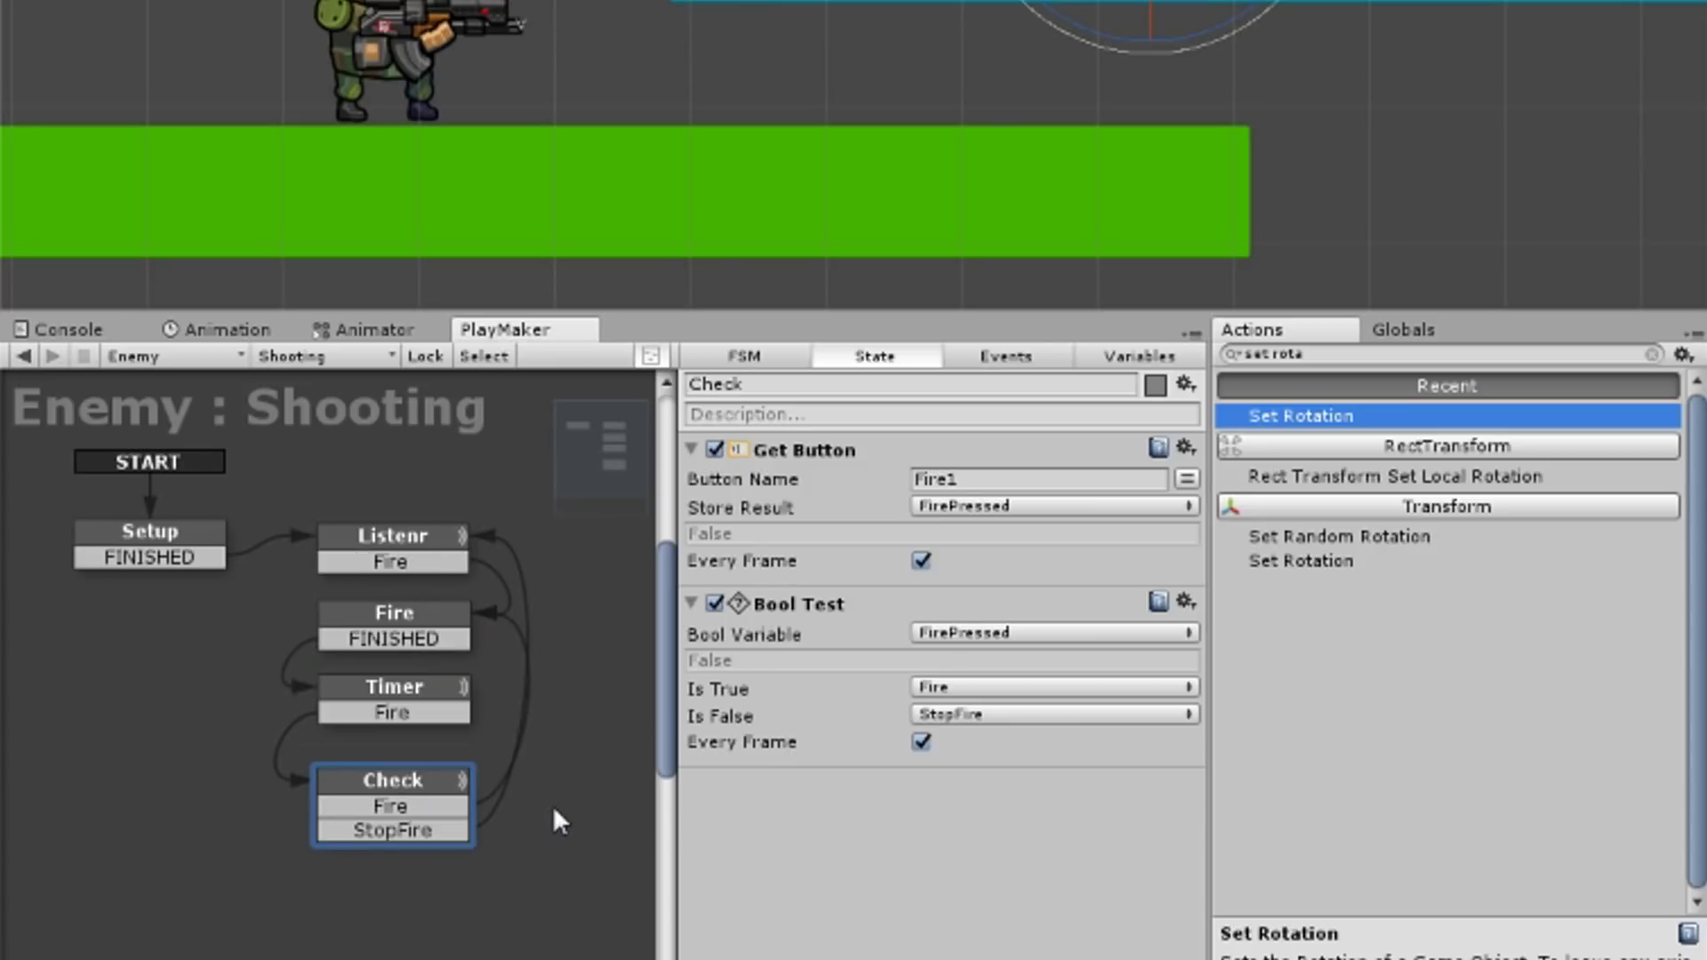
key(Delete)
Remove the Get Button action from the Listenr state.
click(449, 547)
drag(814, 454, 893, 617)
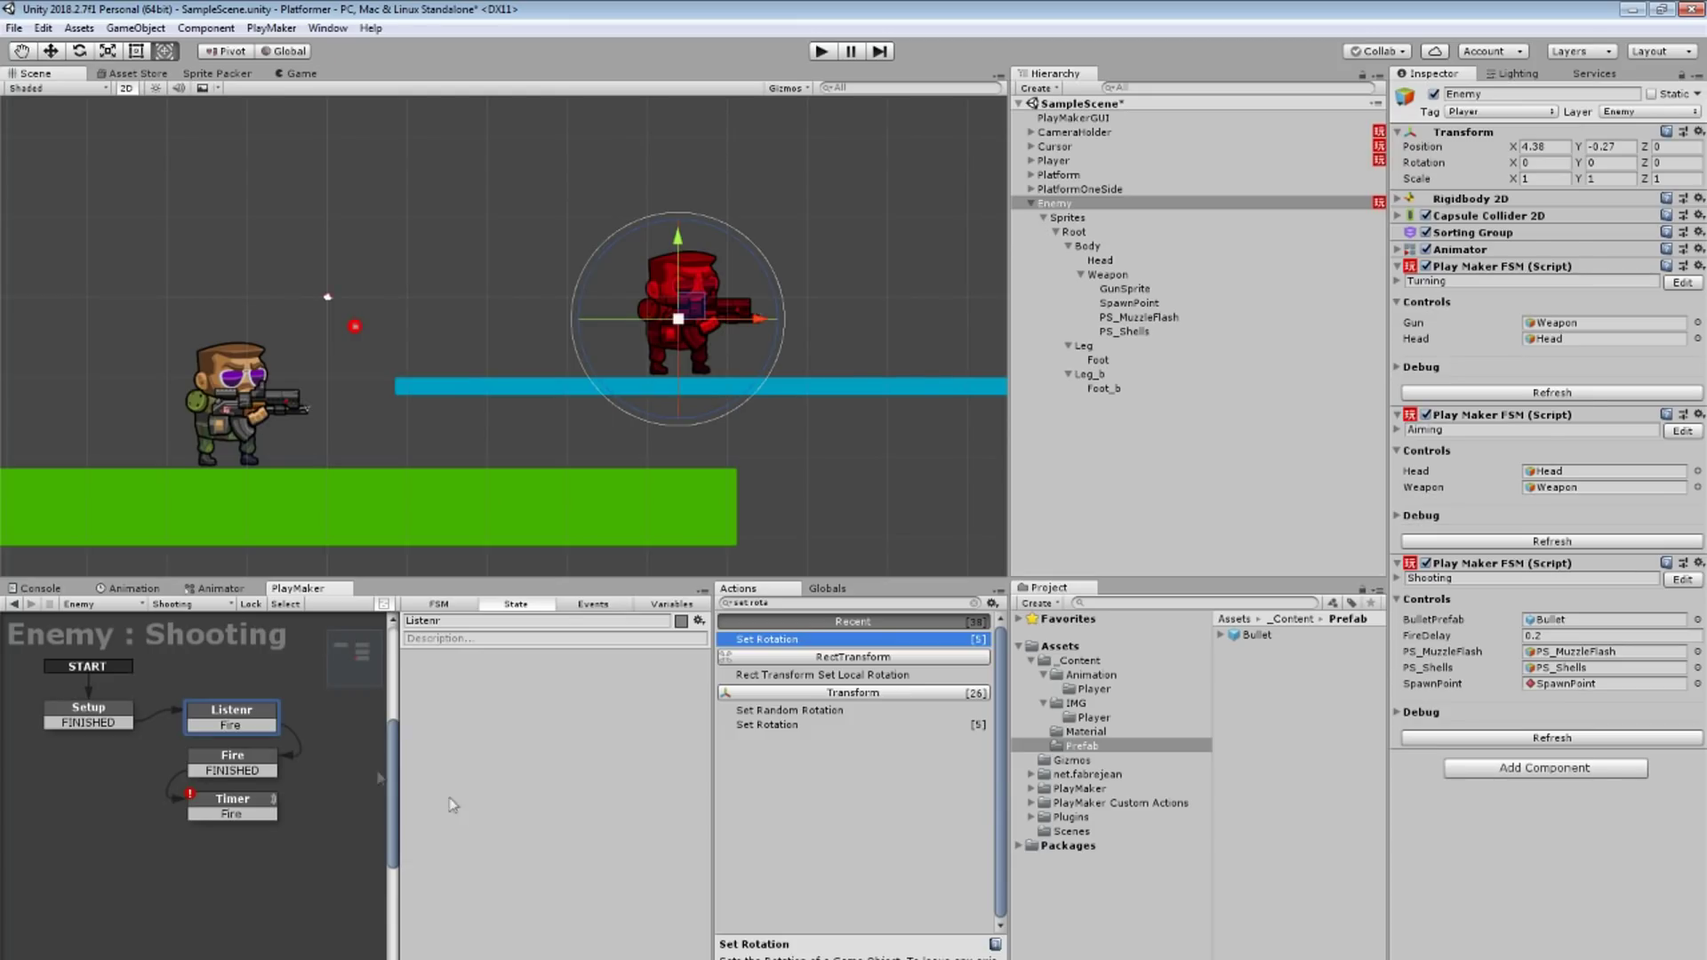
click(107, 715)
click(235, 716)
Create an empty child object named Radar under Enemy.
click(1043, 218)
right_click(1063, 209)
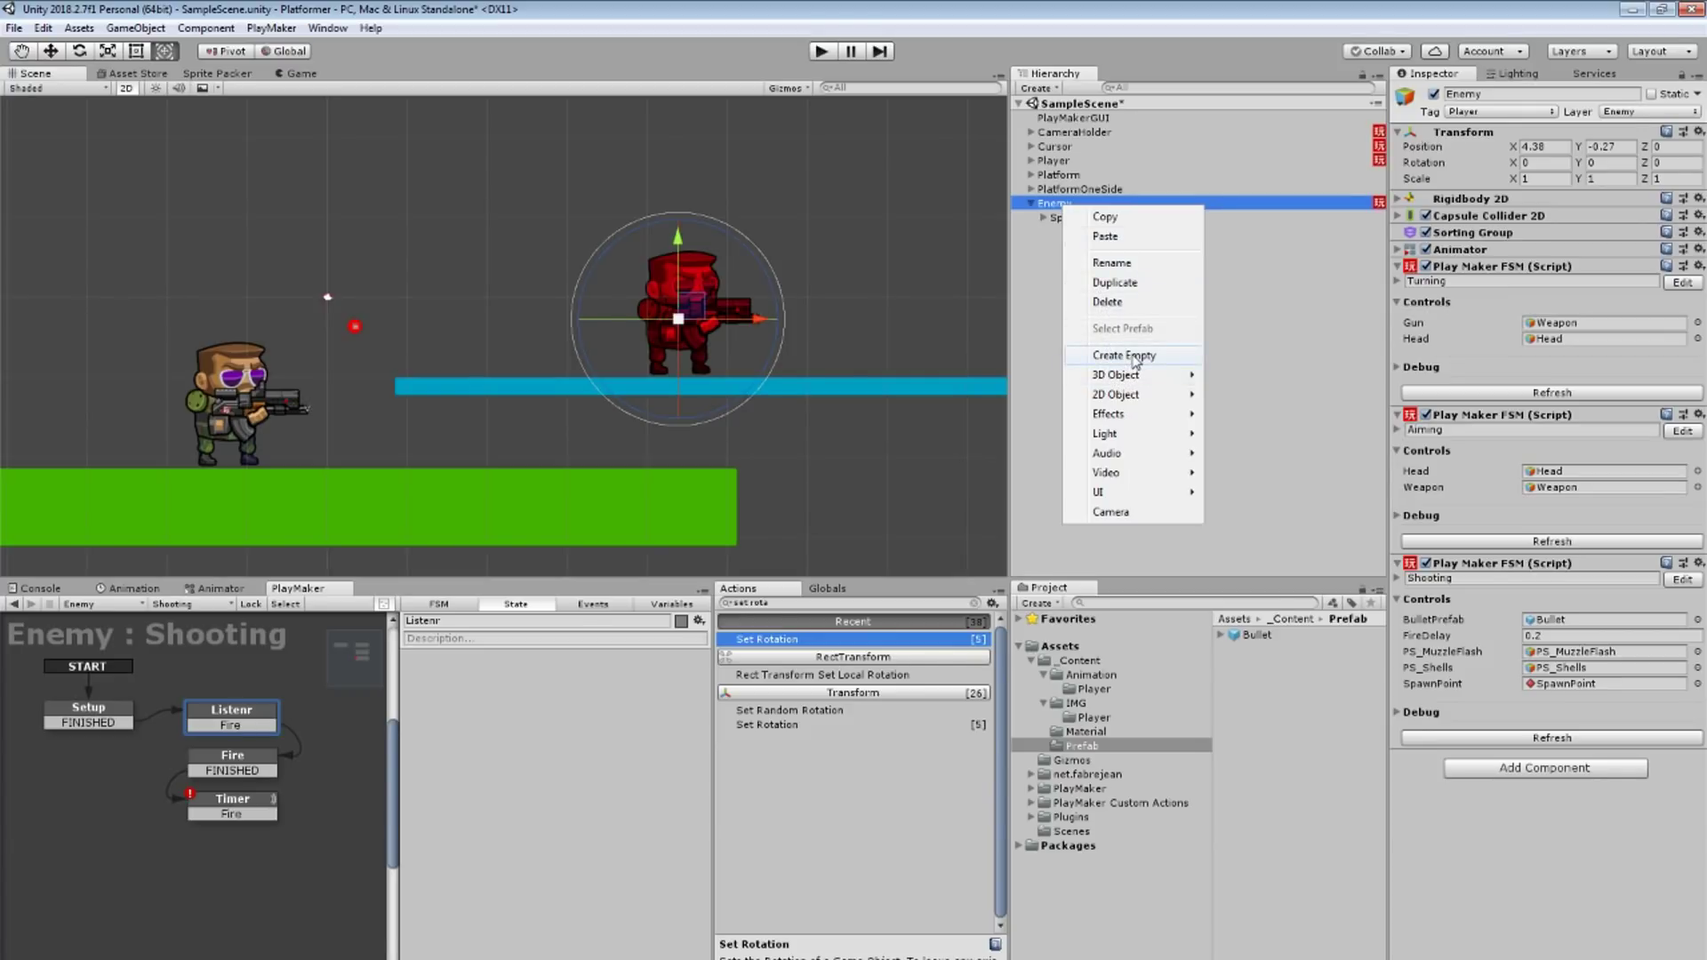
click(1123, 356)
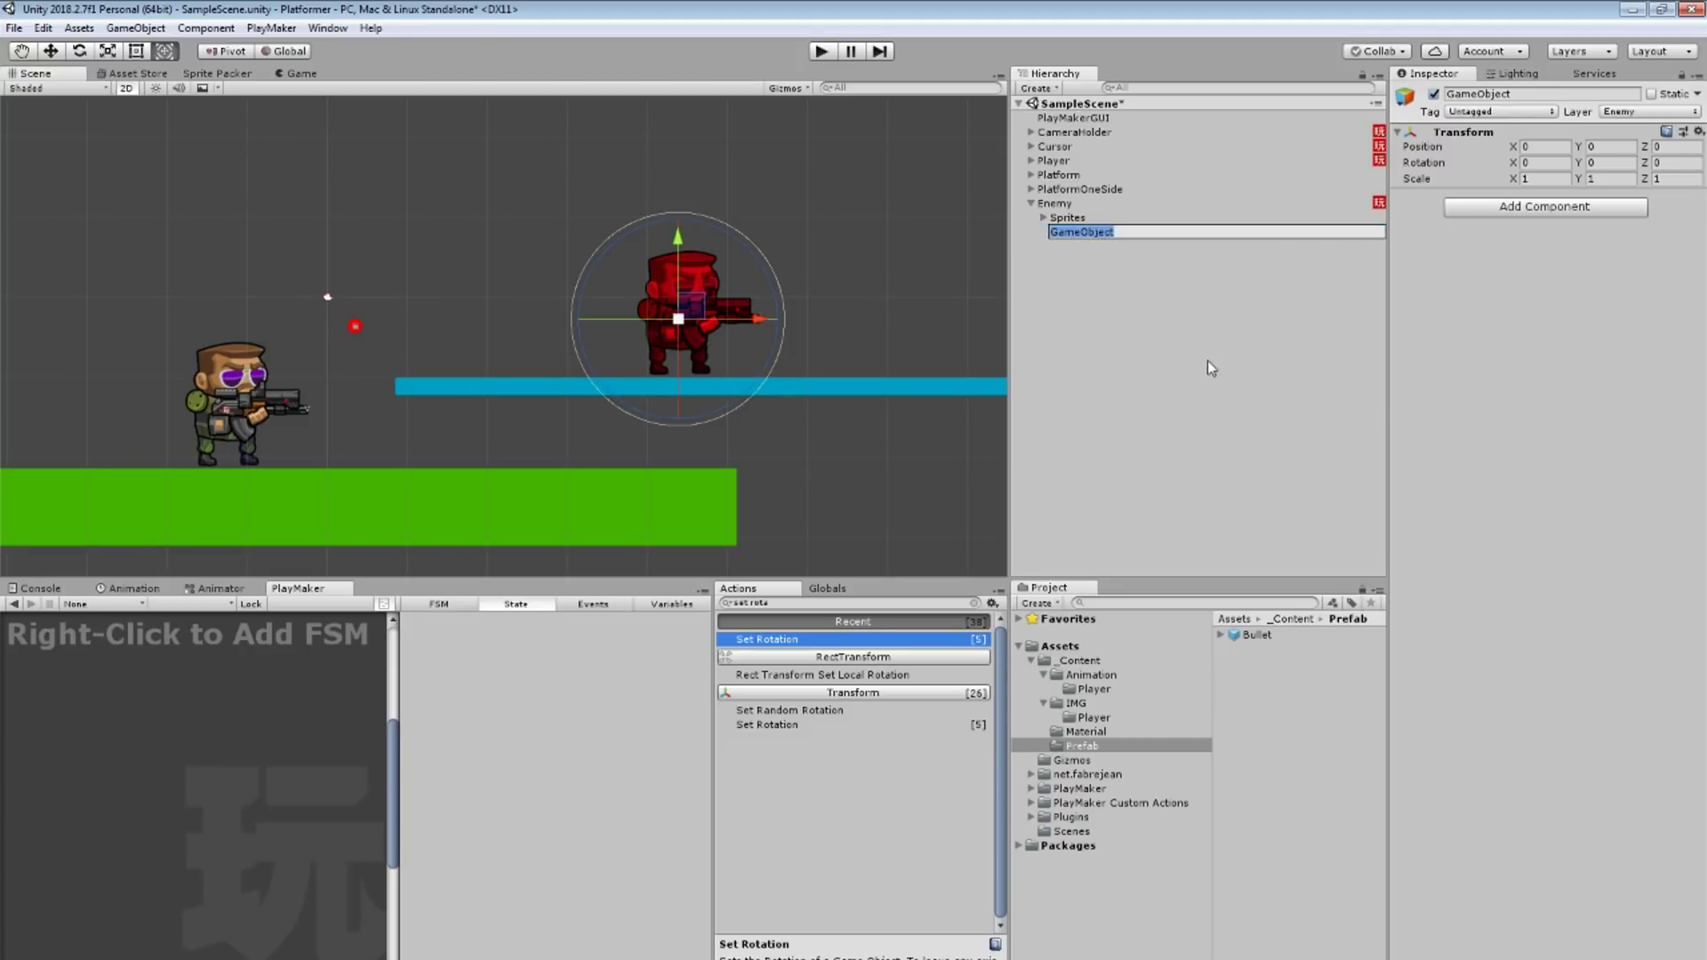
text(Radar)
key(Return)
Give Radar a Circle Collider 2D with radius 4 and Is Trigger ticked.
click(1530, 206)
text(coll)
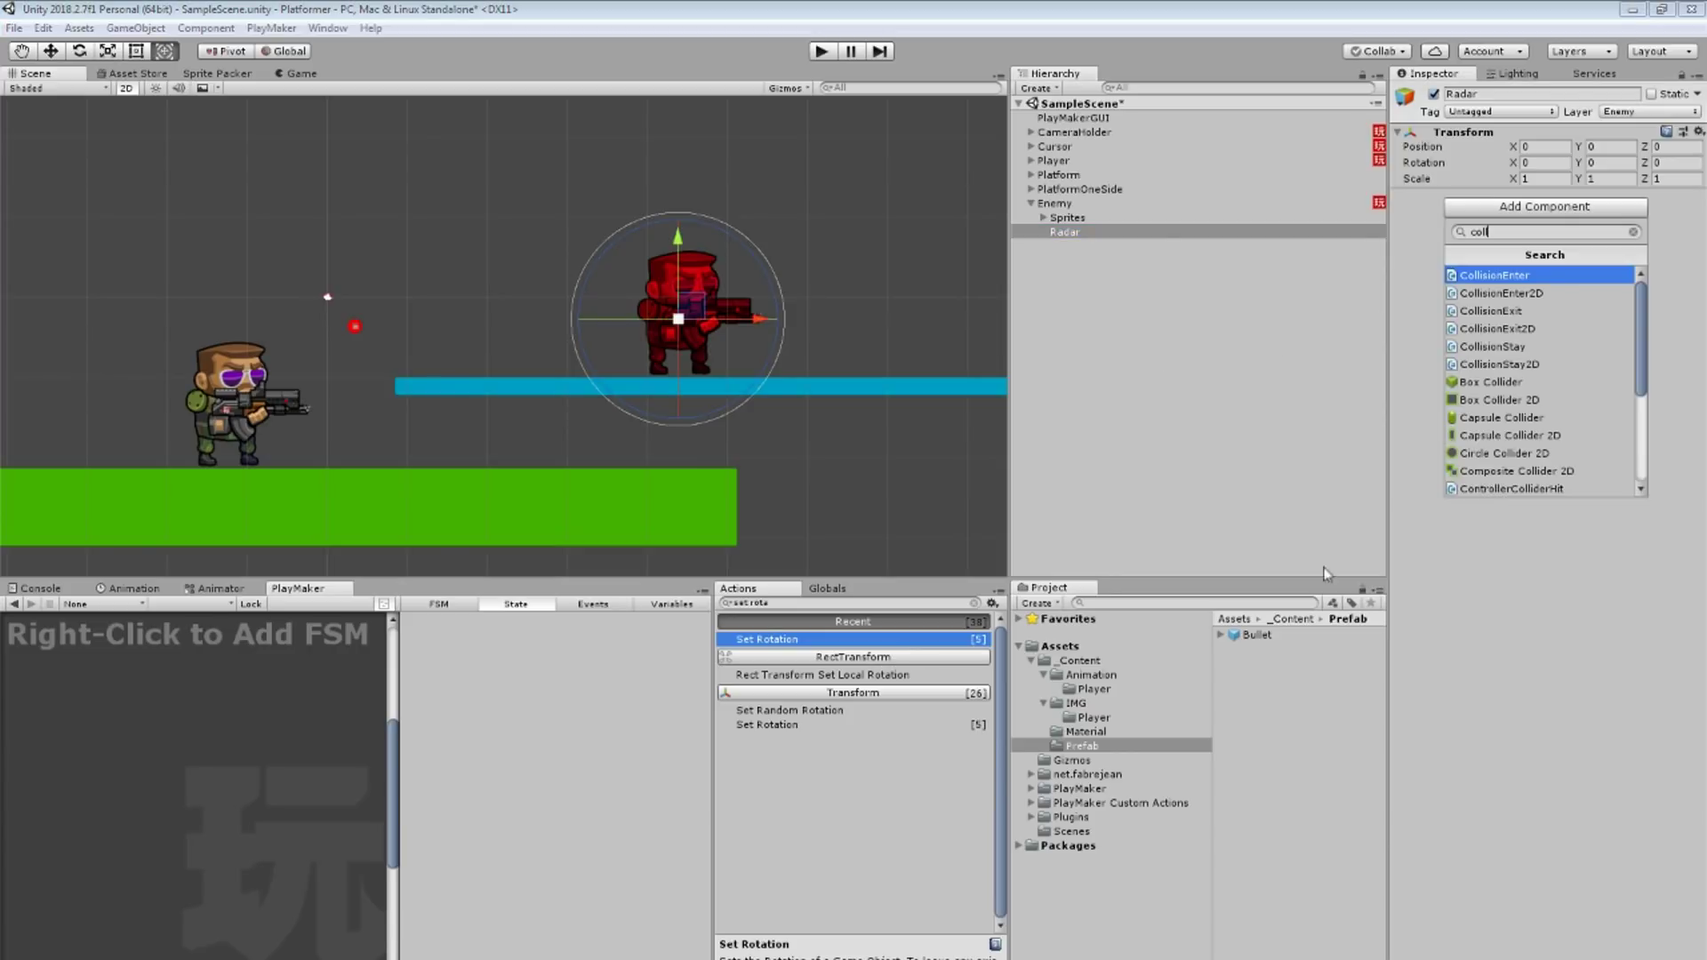
click(1529, 454)
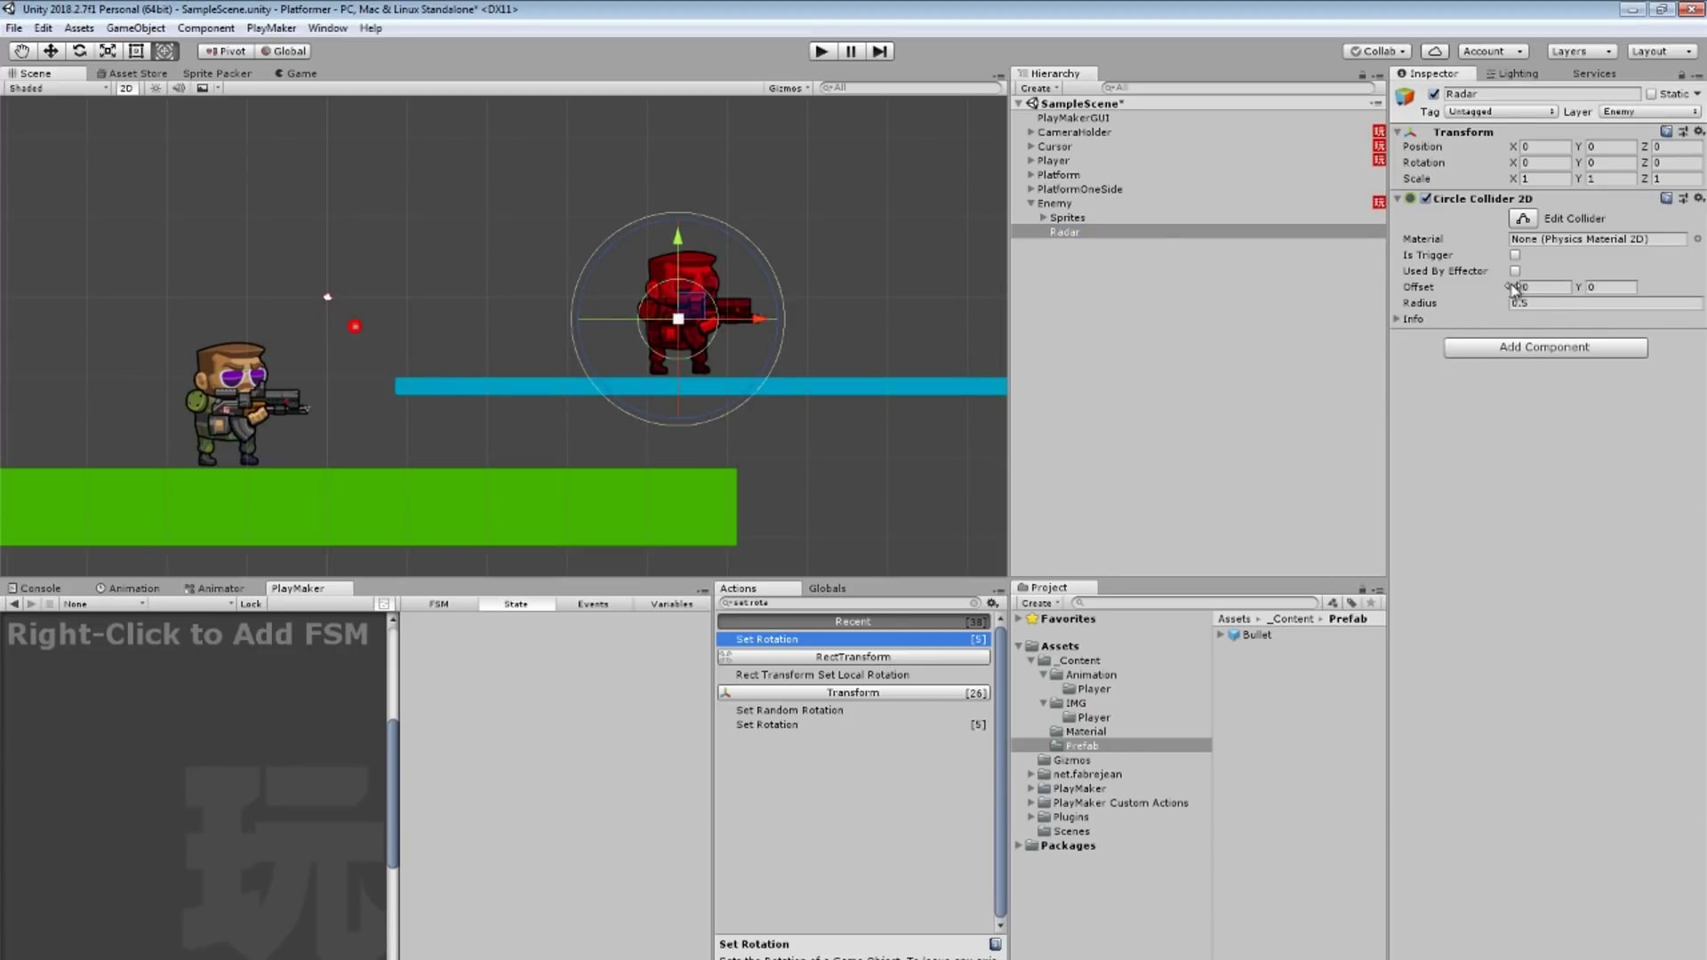
drag(1472, 305, 1592, 306)
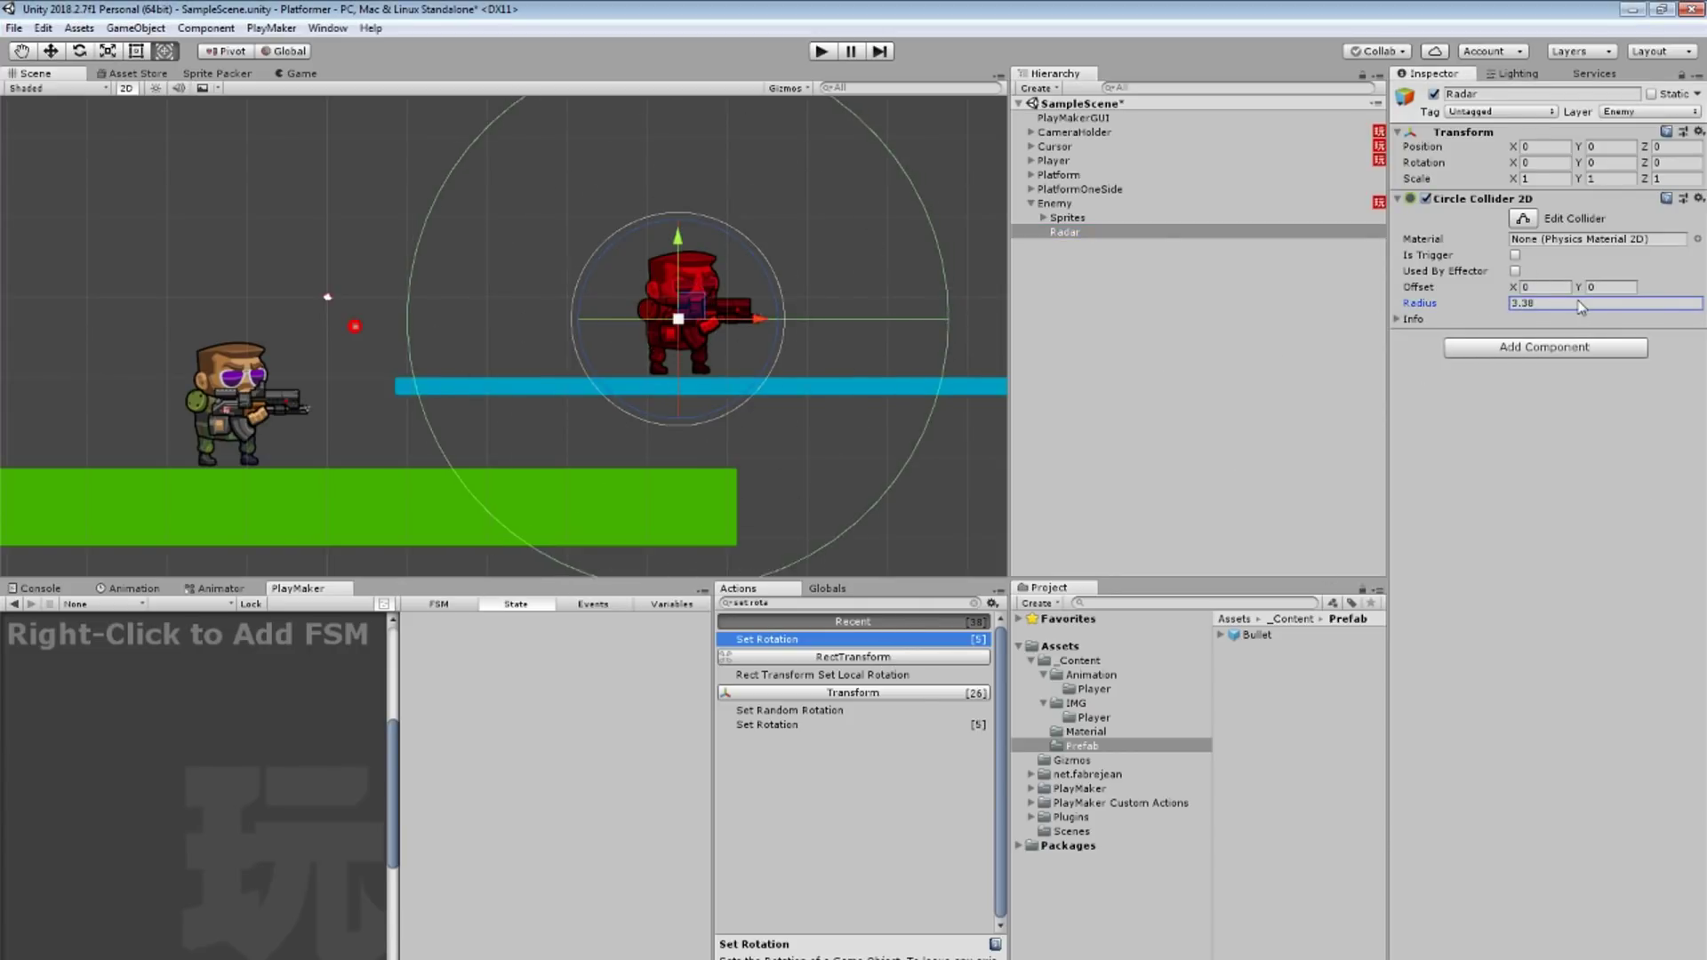
text(4)
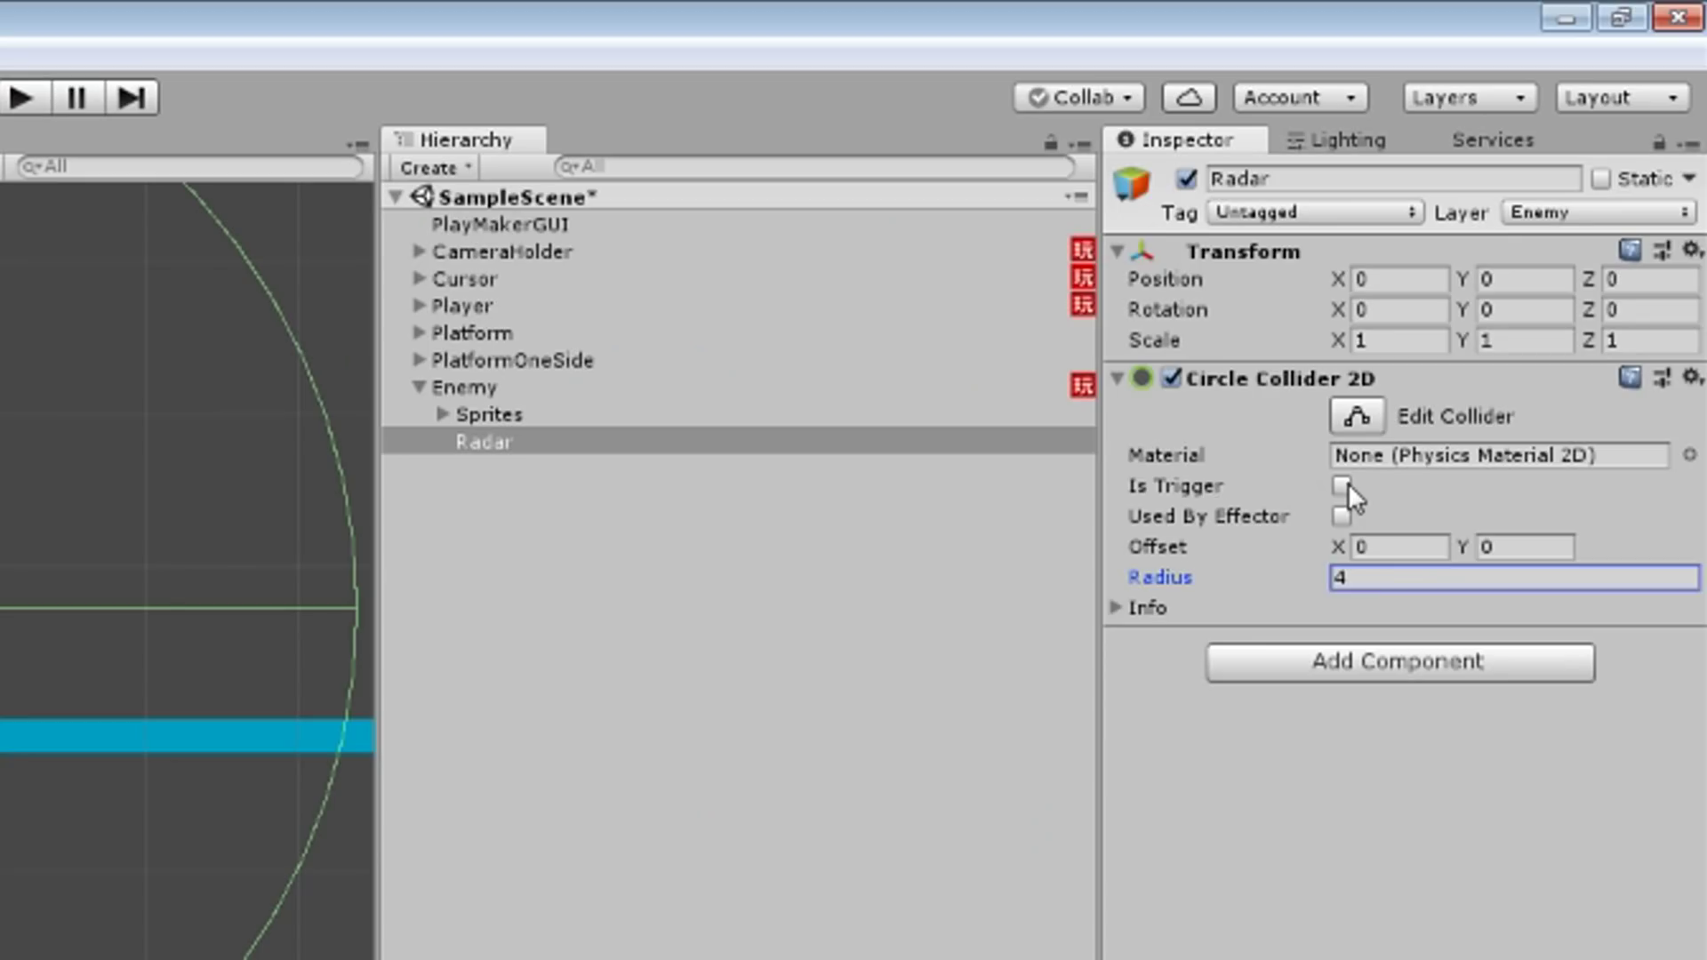
click(1515, 255)
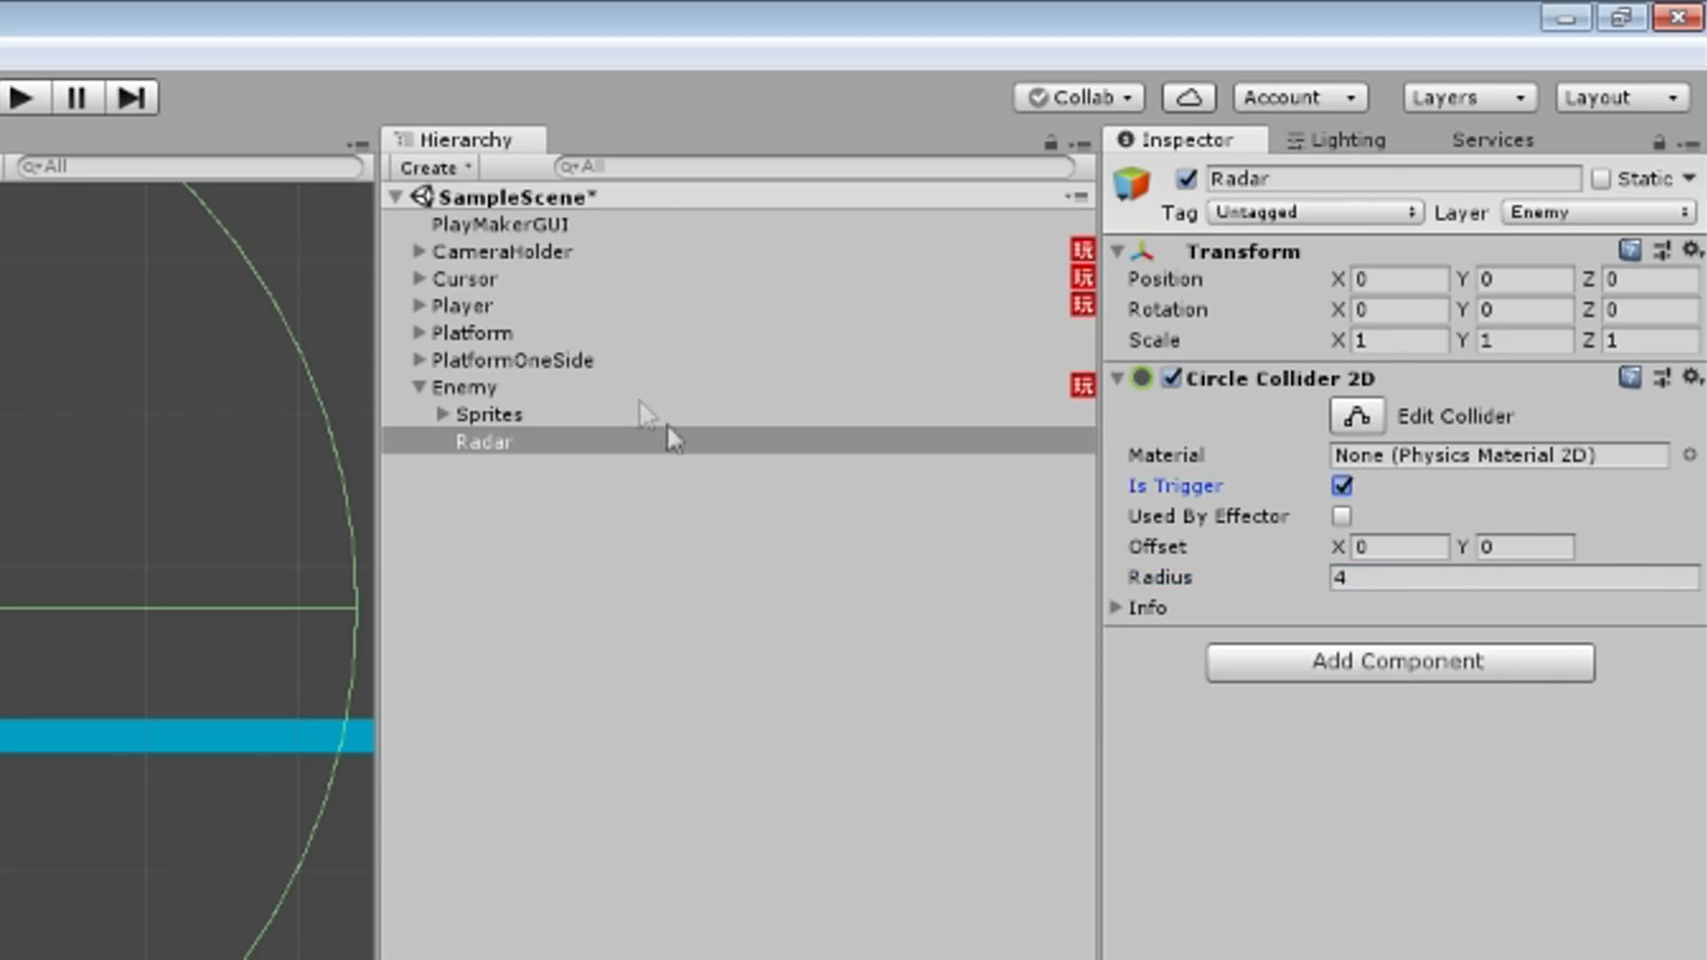
click(464, 388)
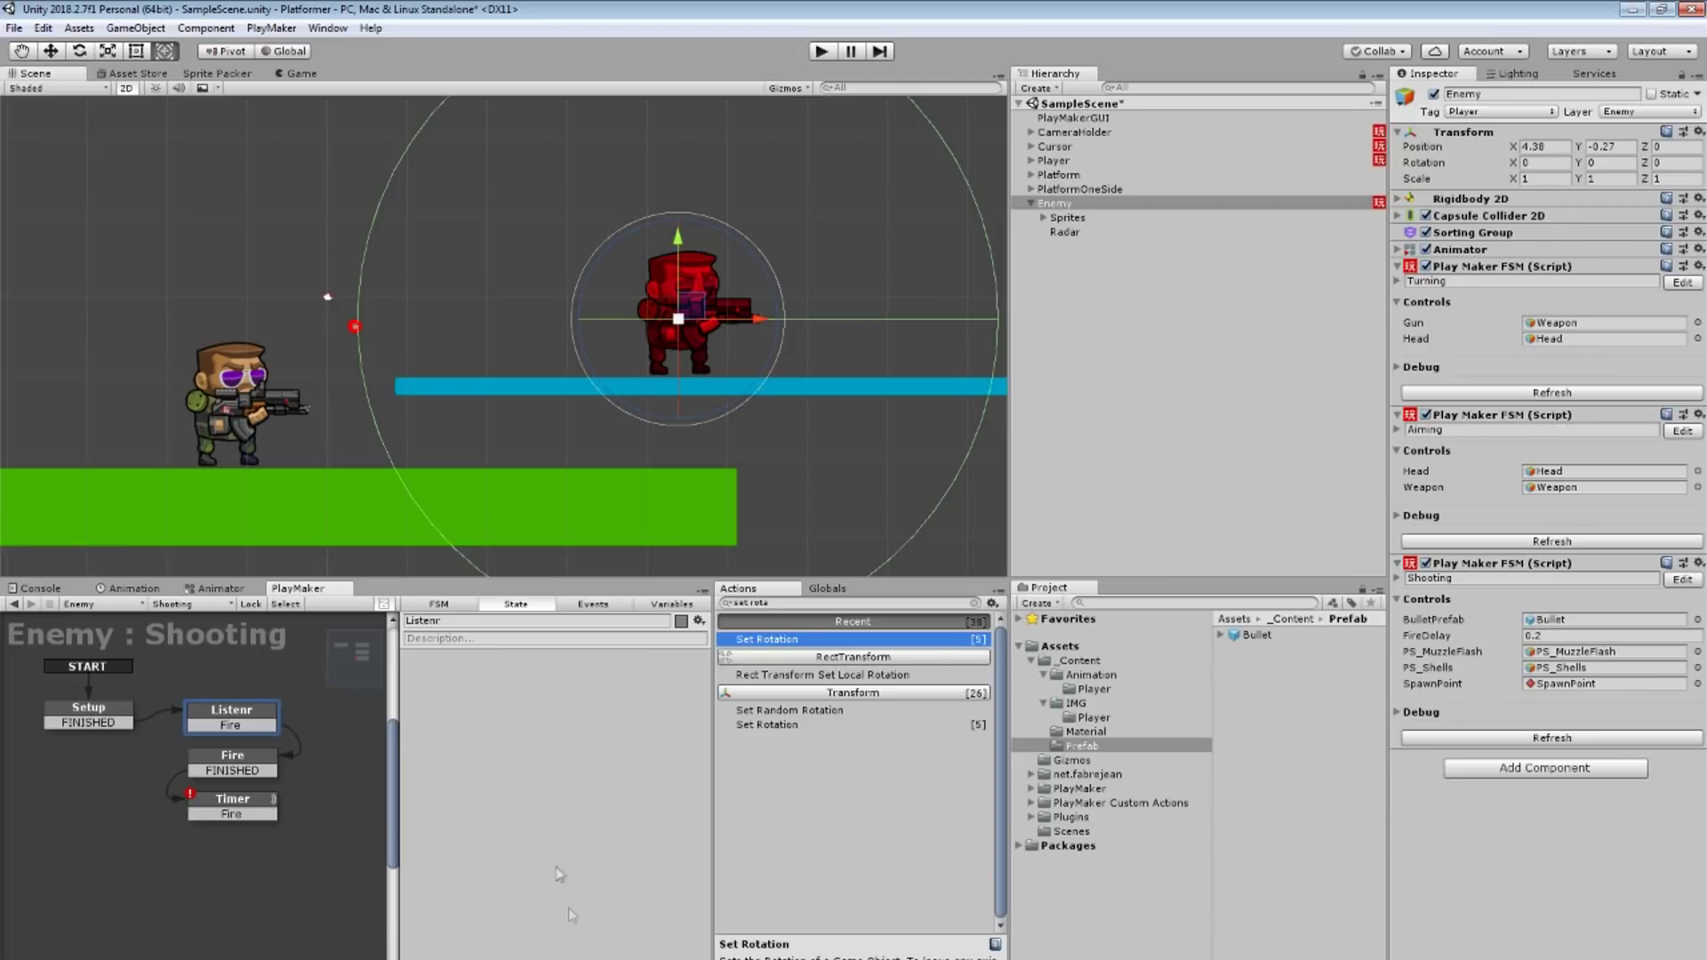
Add a Trigger2D Event to Listenr that sends Fire when a Player-tagged object enters.
click(760, 603)
text(trigger)
key(Down)
key(Down)
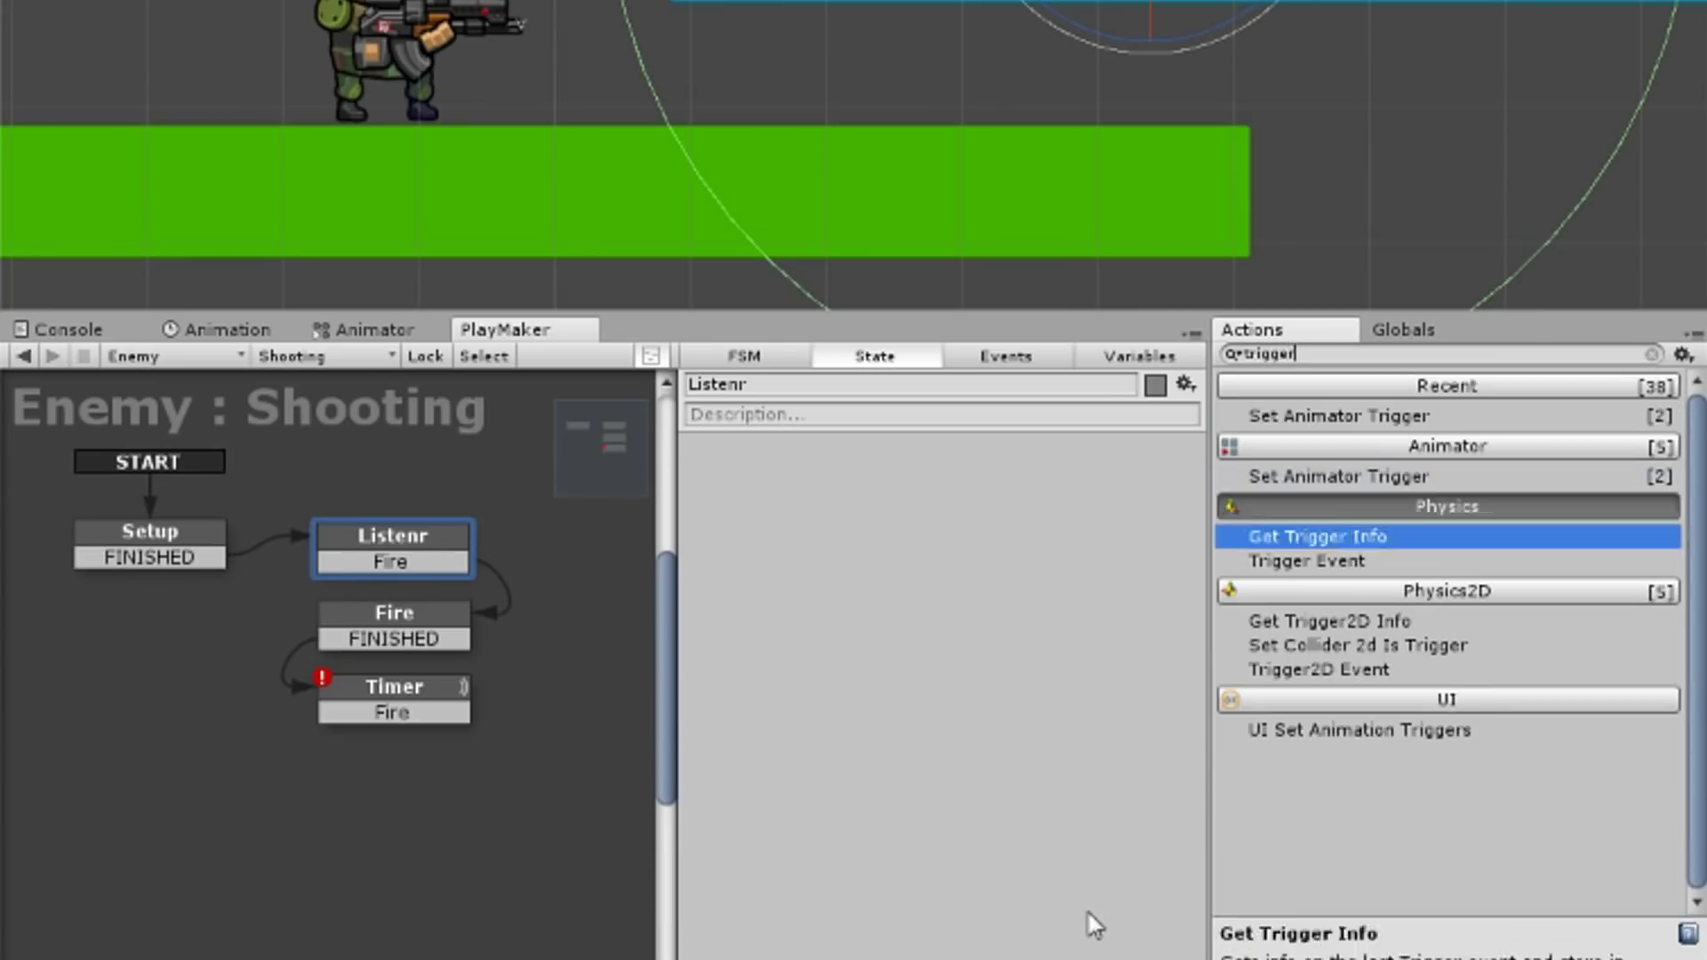
key(Down)
key(Down)
key(Down)
key(Return)
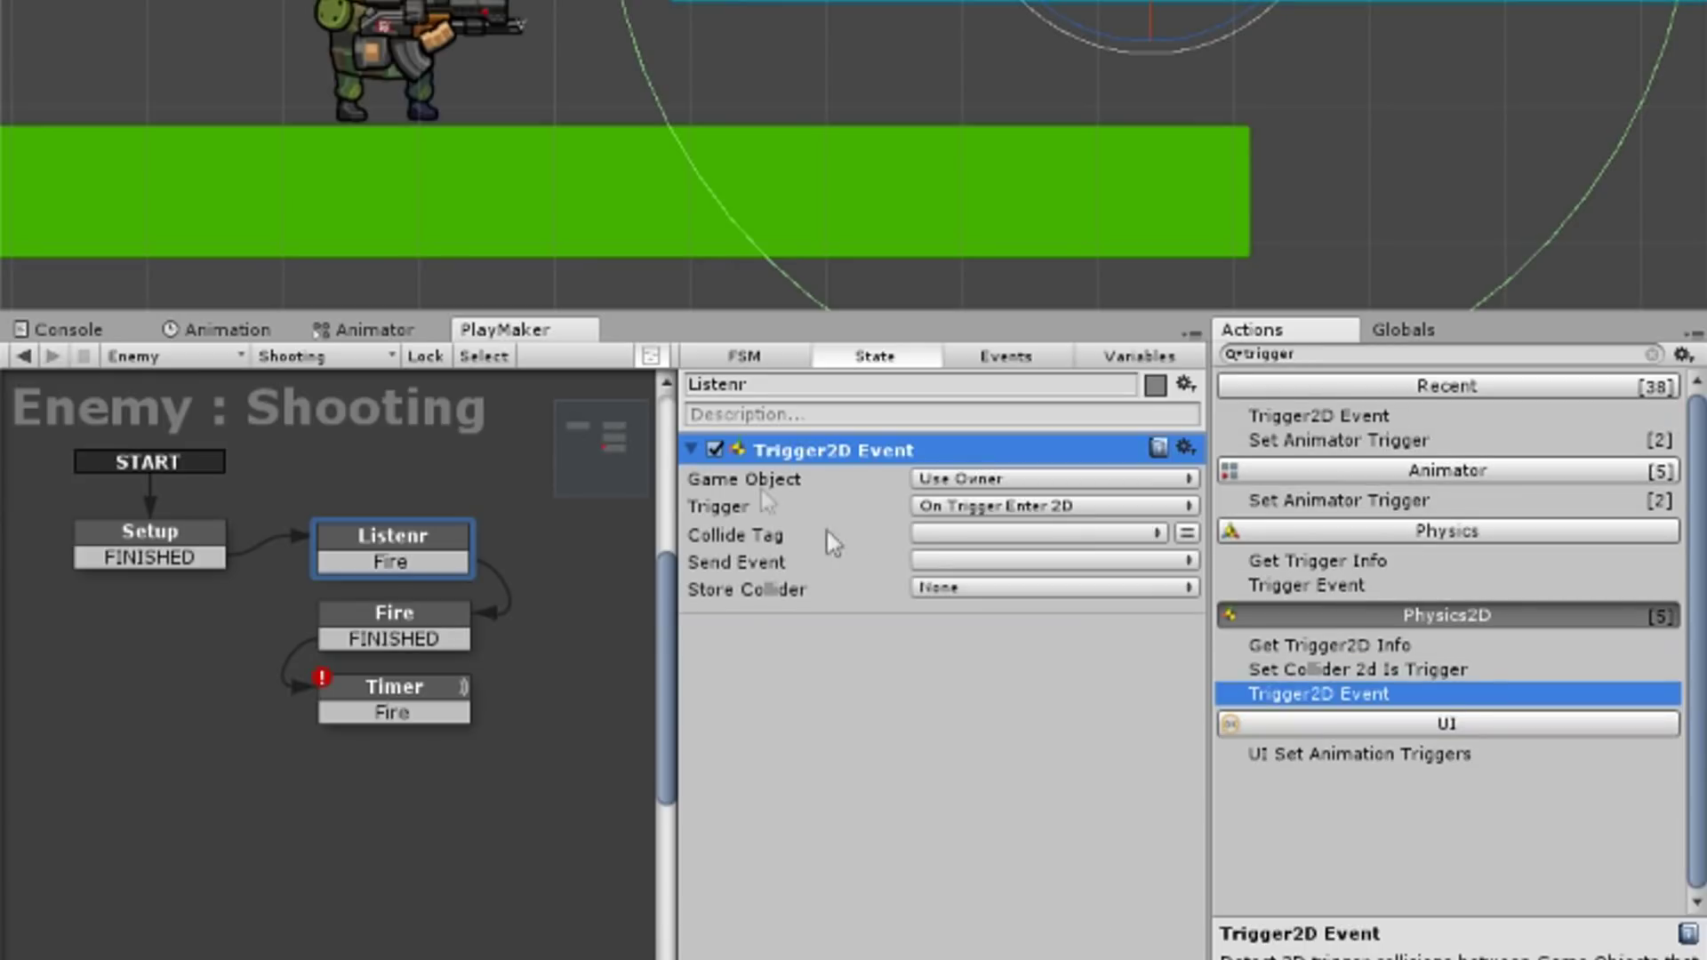
click(942, 533)
click(1043, 759)
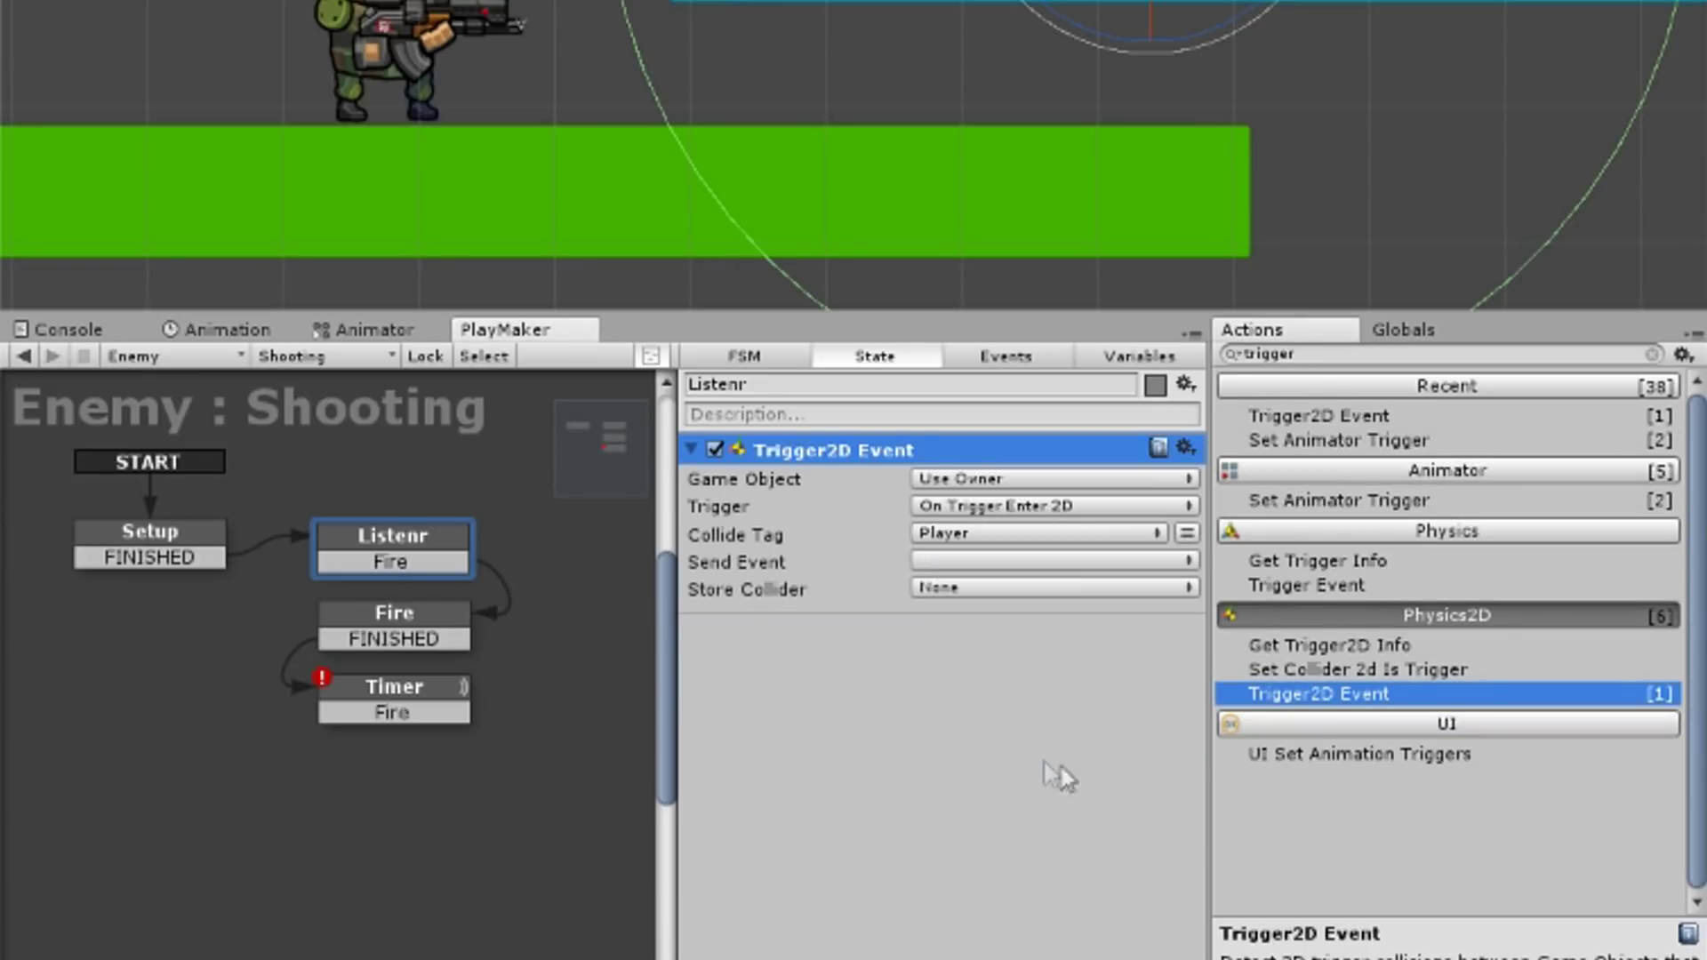
click(995, 561)
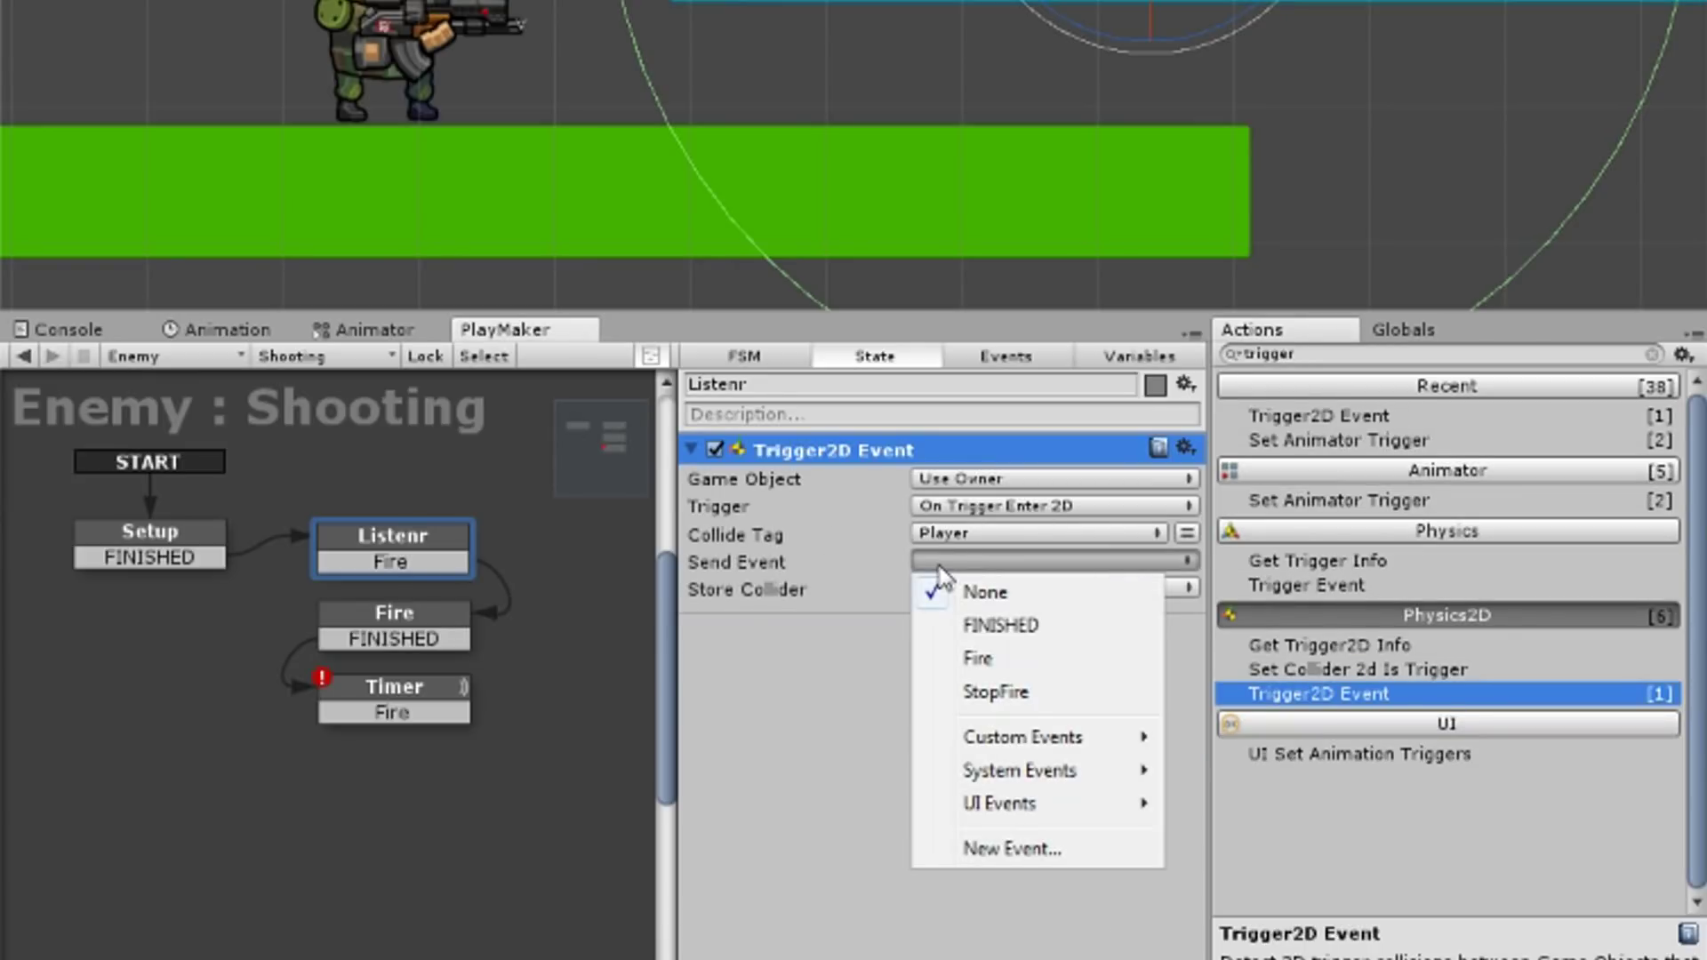
click(978, 658)
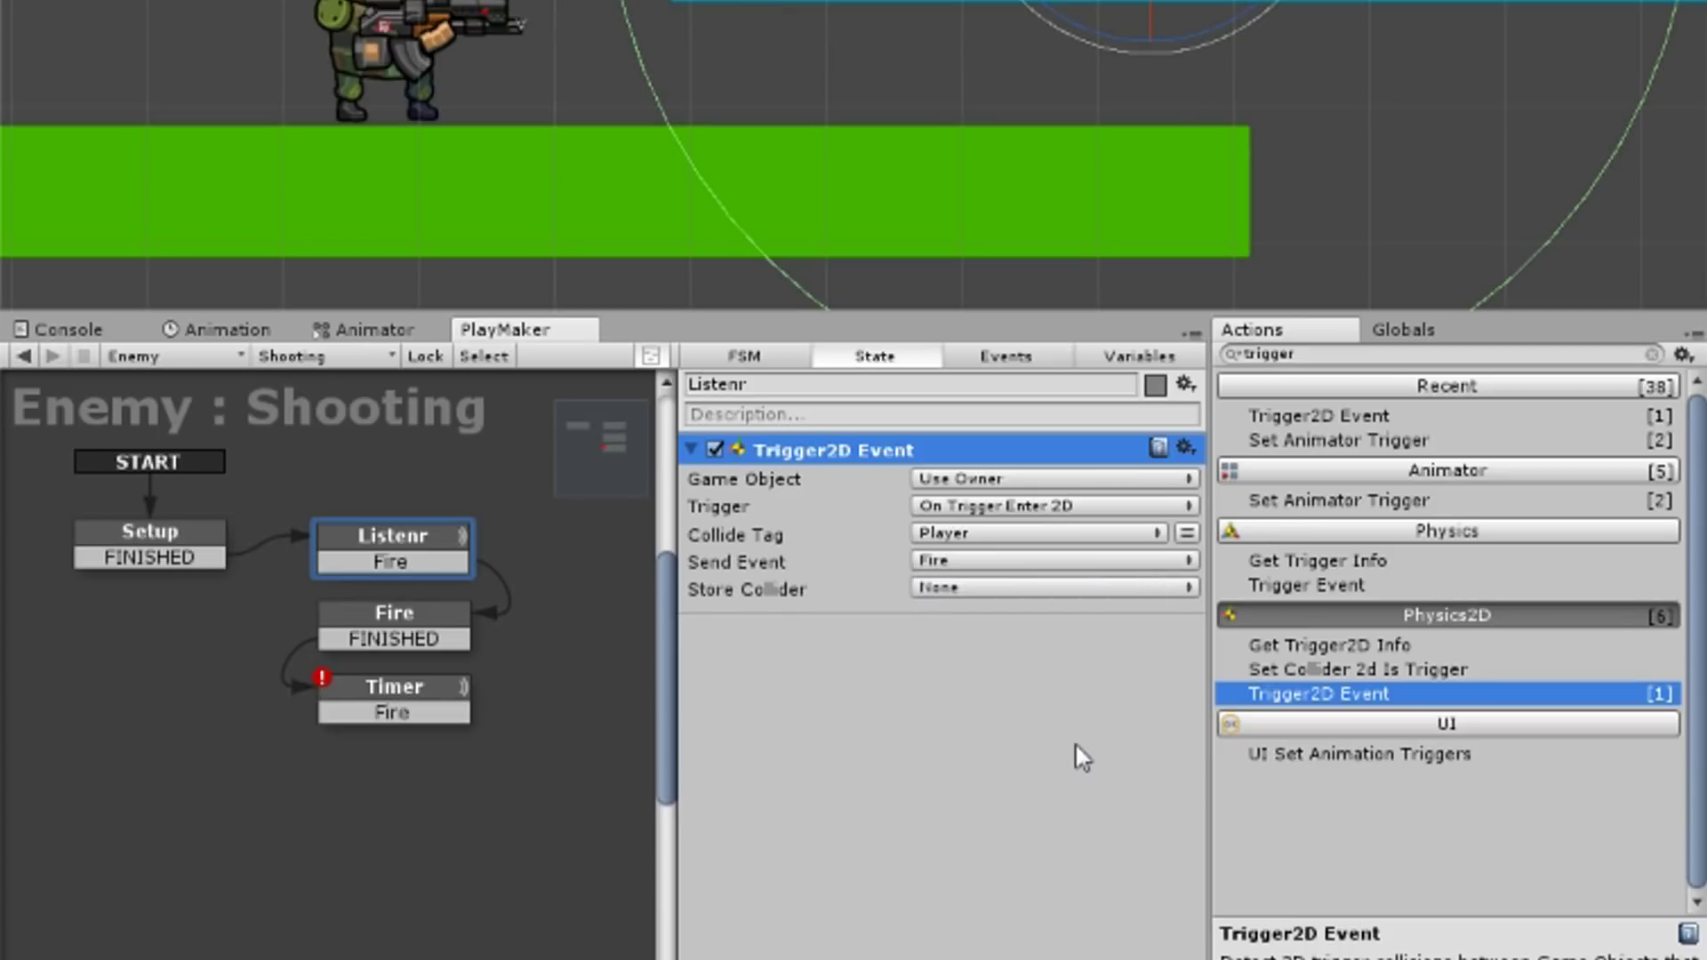
Move the Timer state lower in the Shooting graph.
click(391, 618)
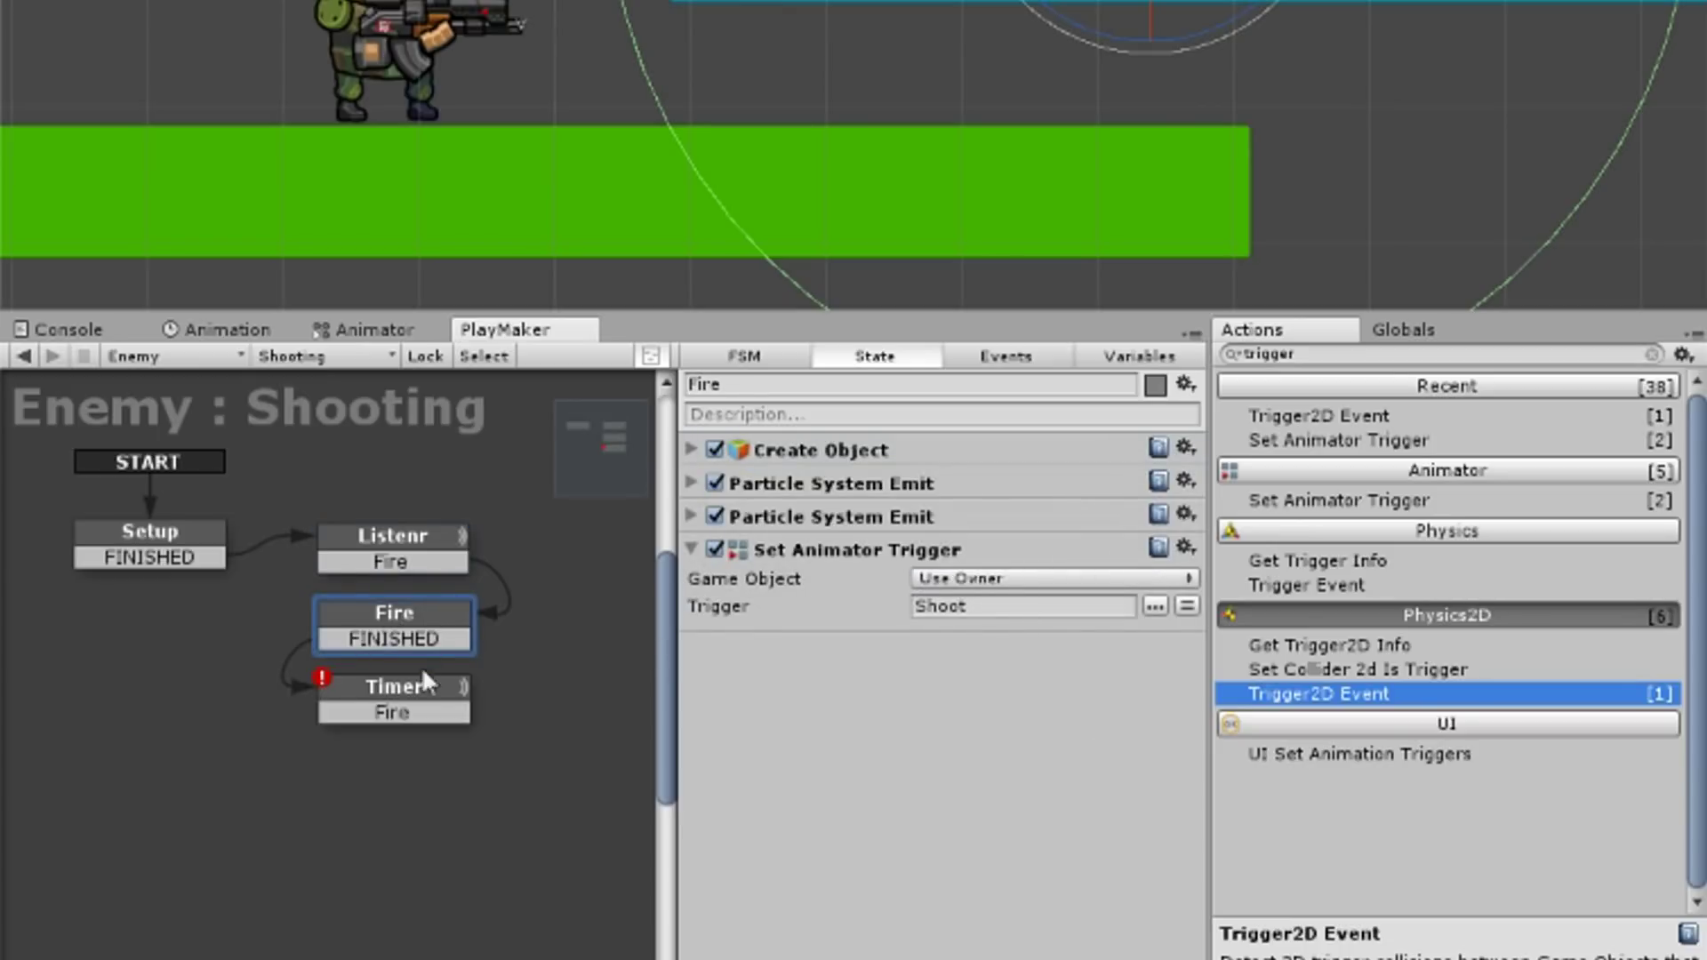
click(431, 698)
mouse_move(423, 699)
mouse_down()
mouse_move(425, 724)
mouse_move(392, 617)
mouse_up()
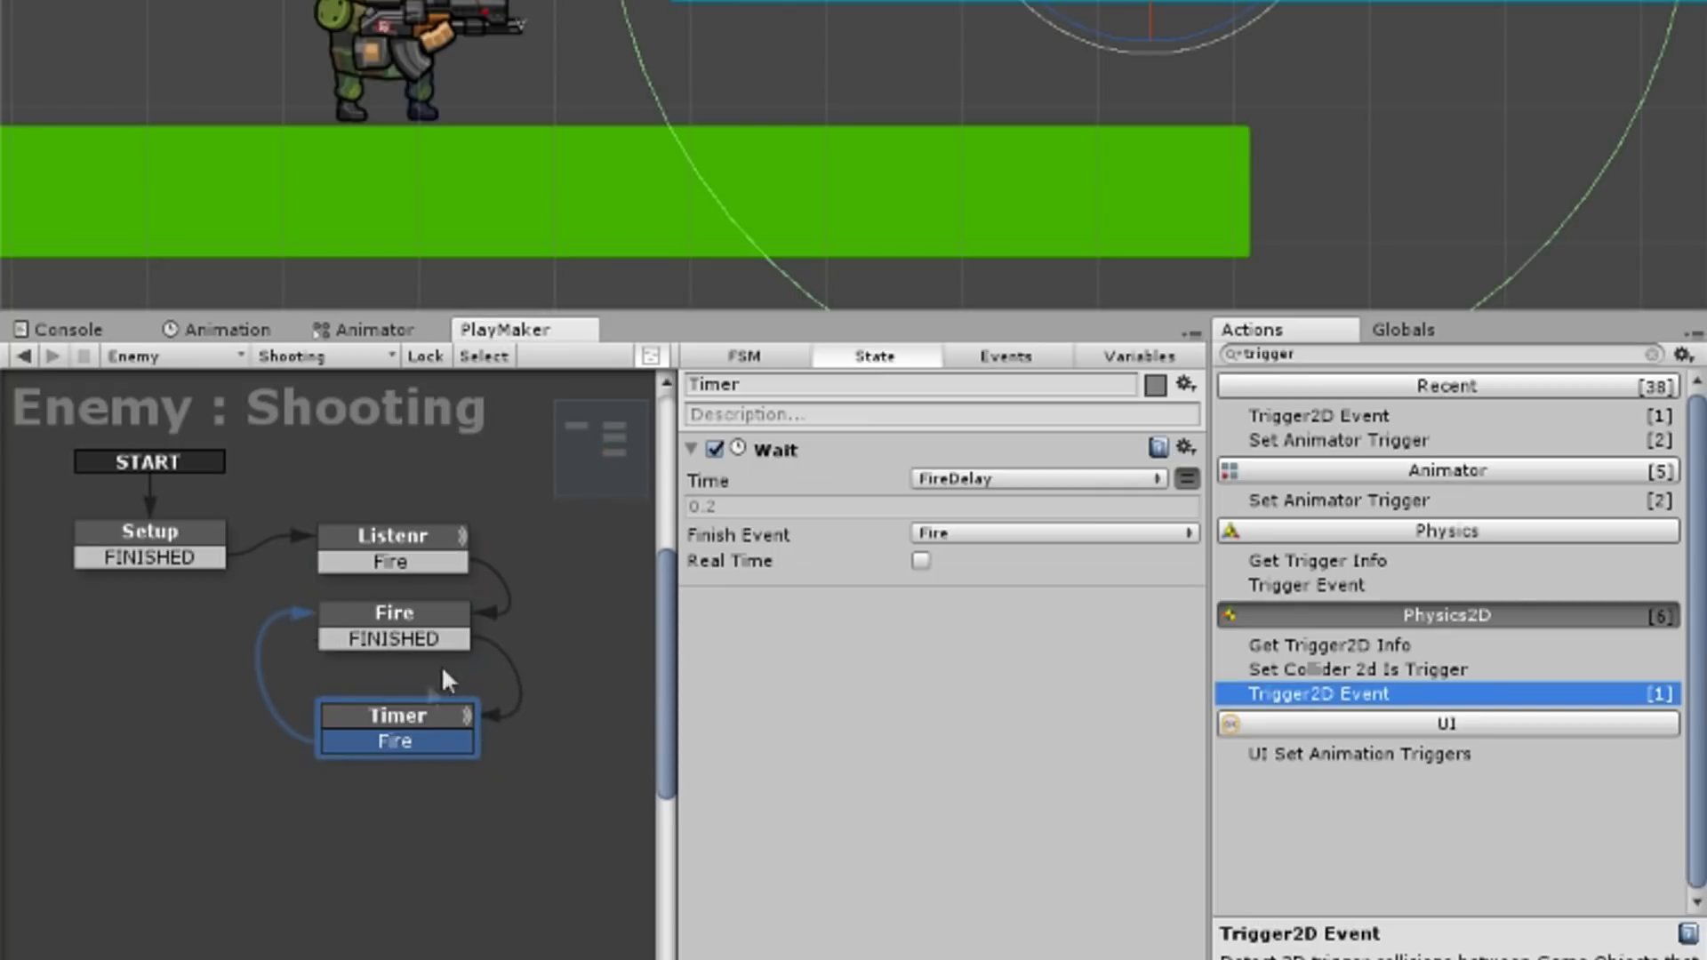
click(409, 615)
click(433, 548)
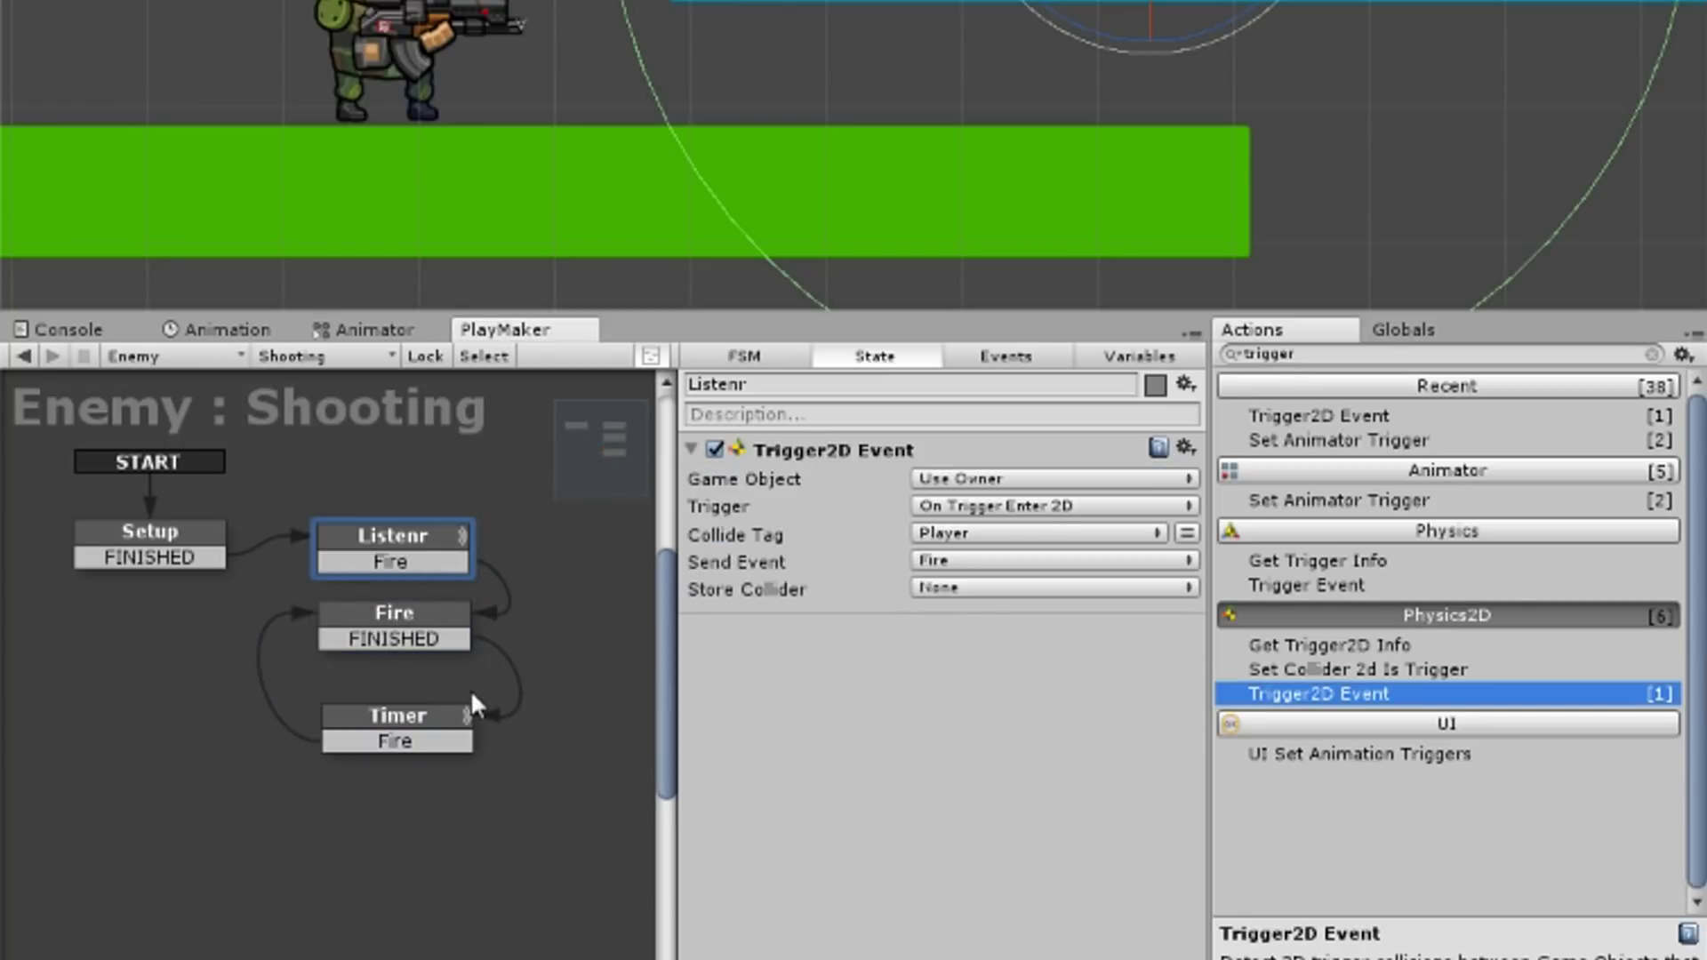
click(411, 615)
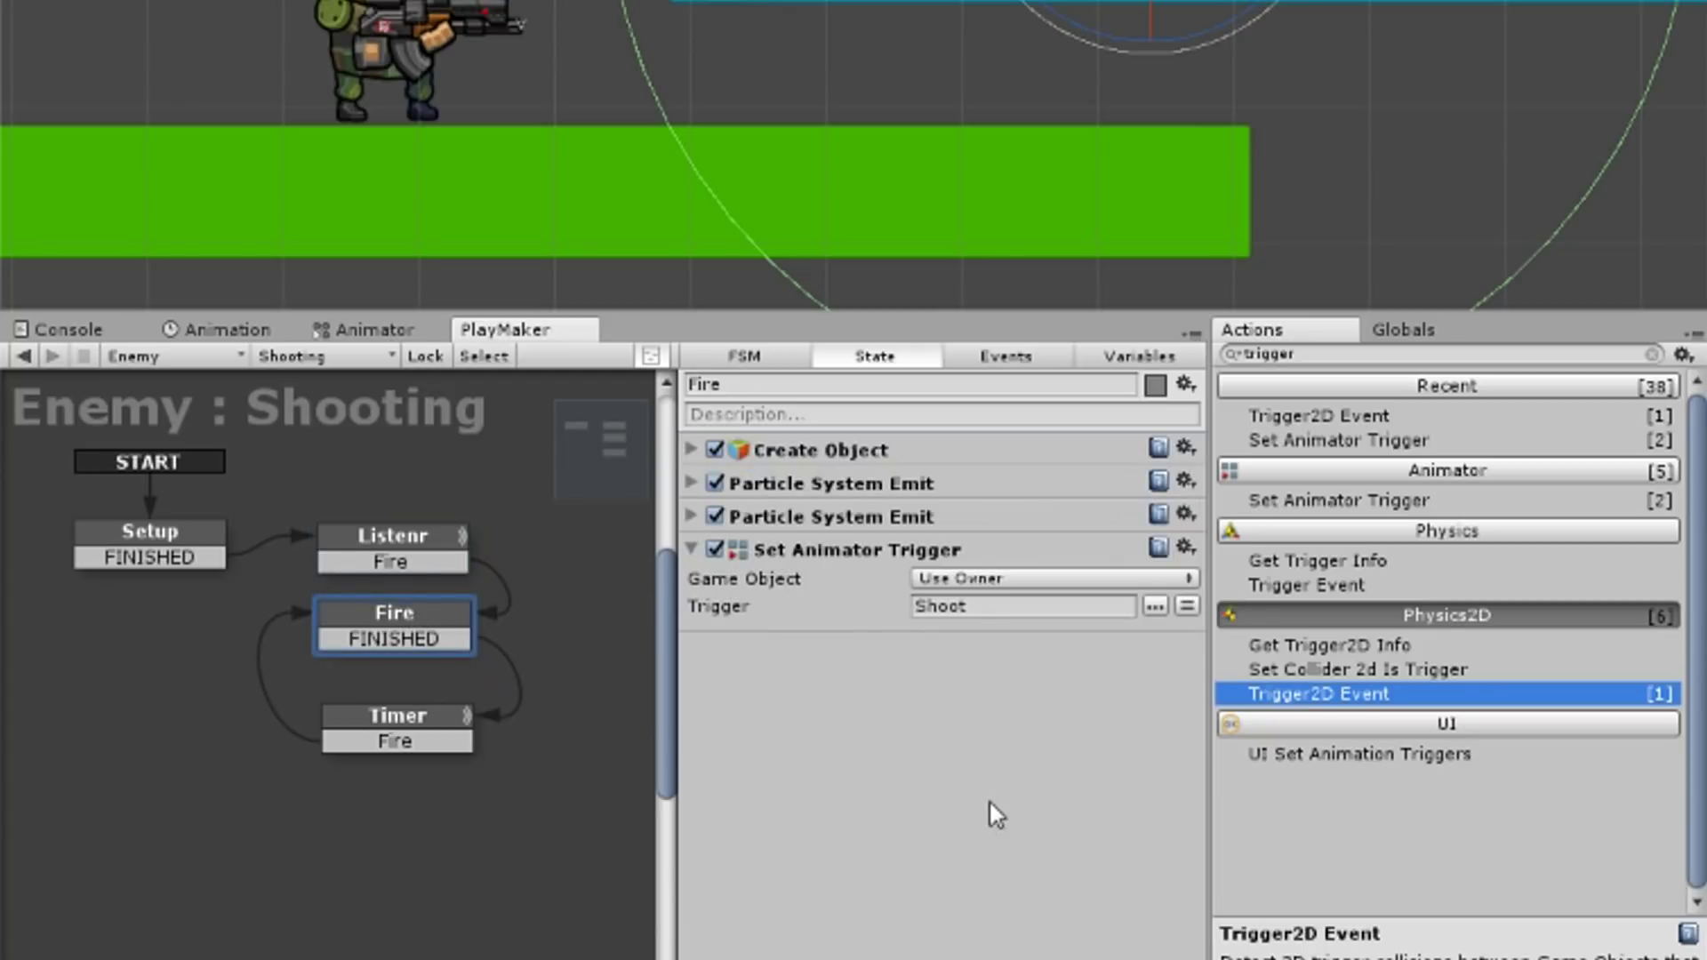
Give Fire a Trigger2D Event sending StopFire on Player exit, with a StopFire transition.
drag(989, 798, 988, 799)
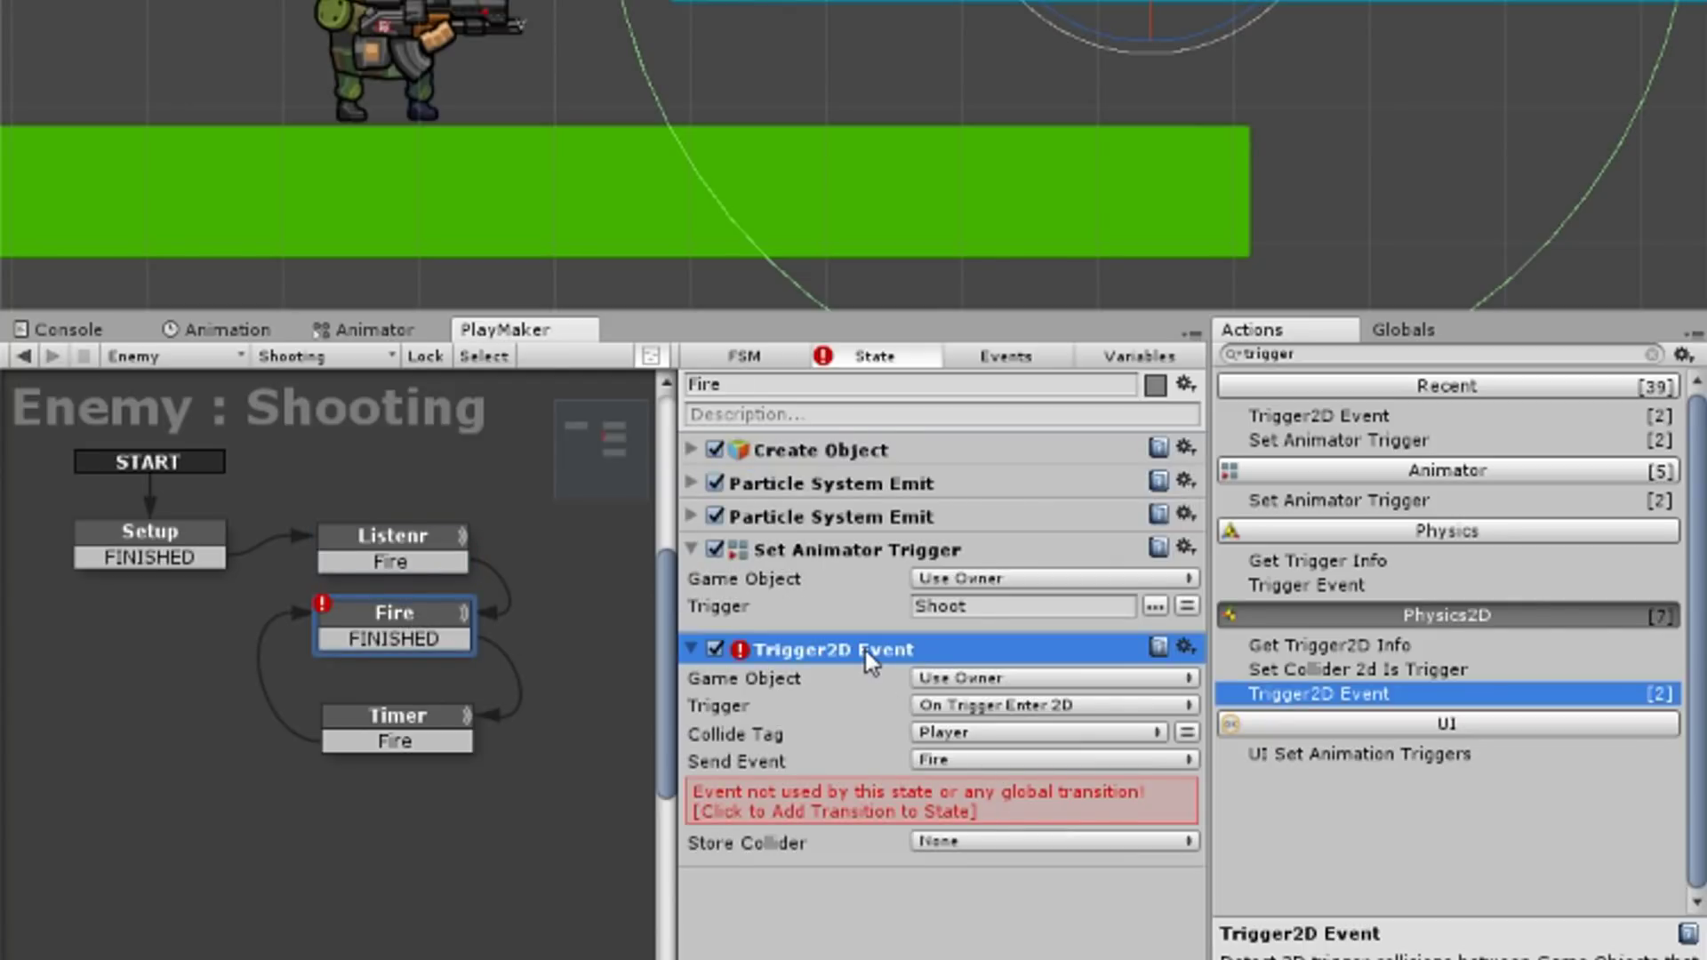
click(989, 757)
click(999, 888)
click(987, 707)
click(1133, 806)
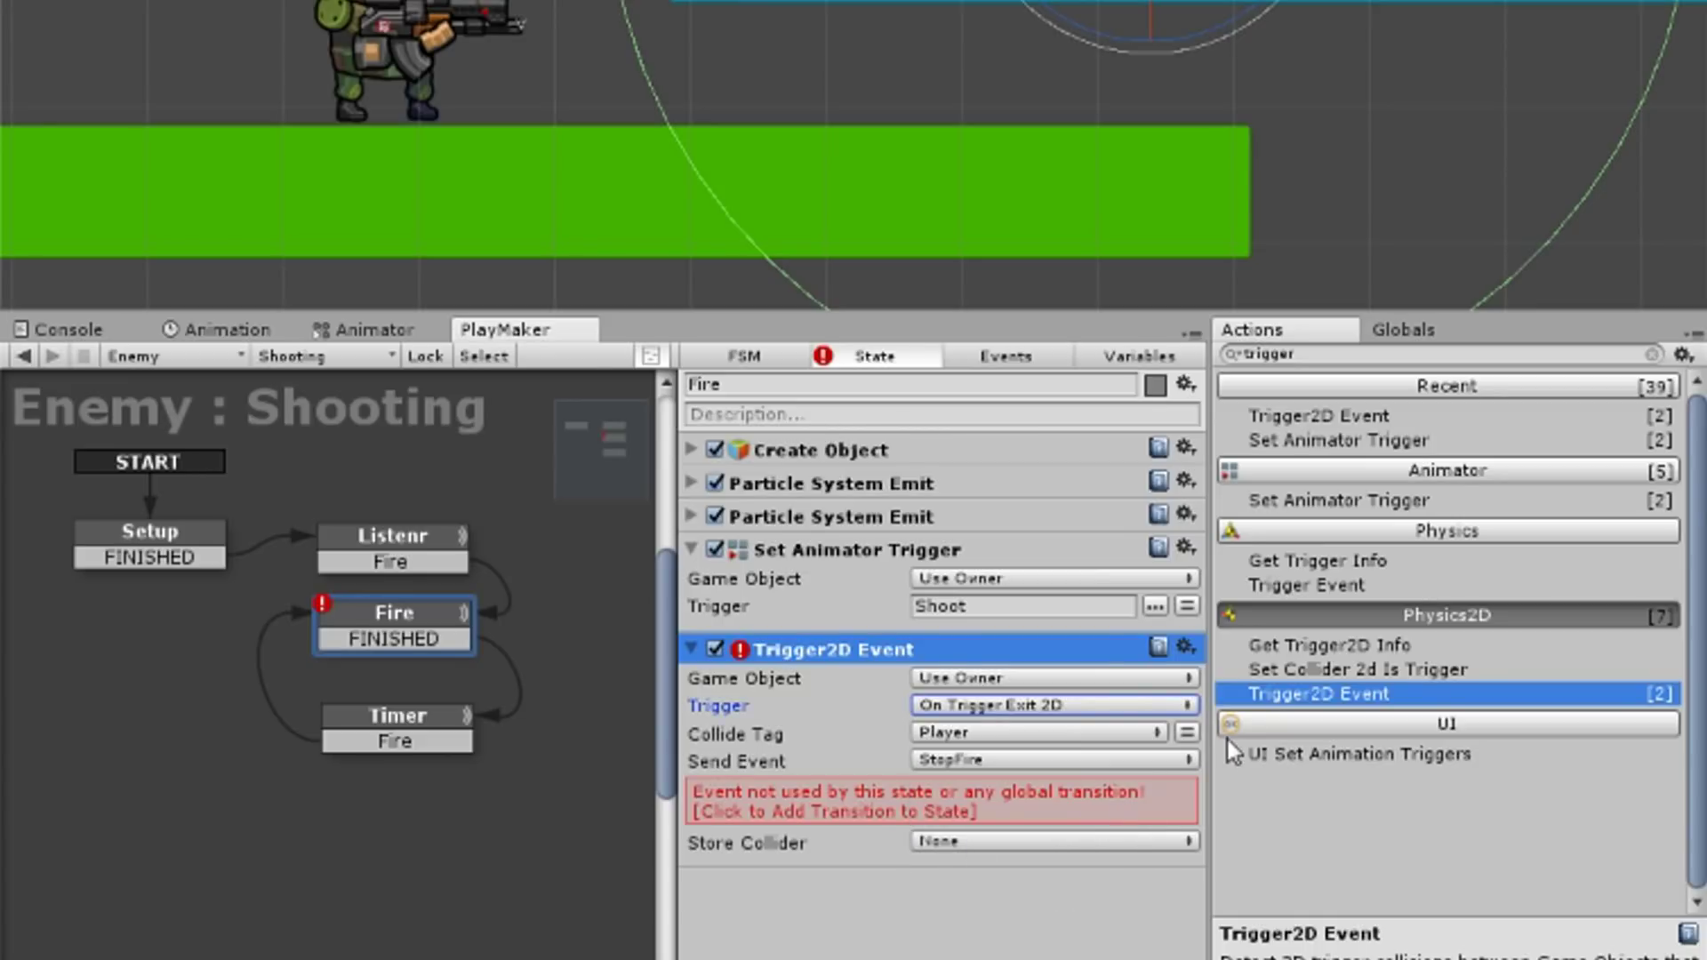
click(1031, 805)
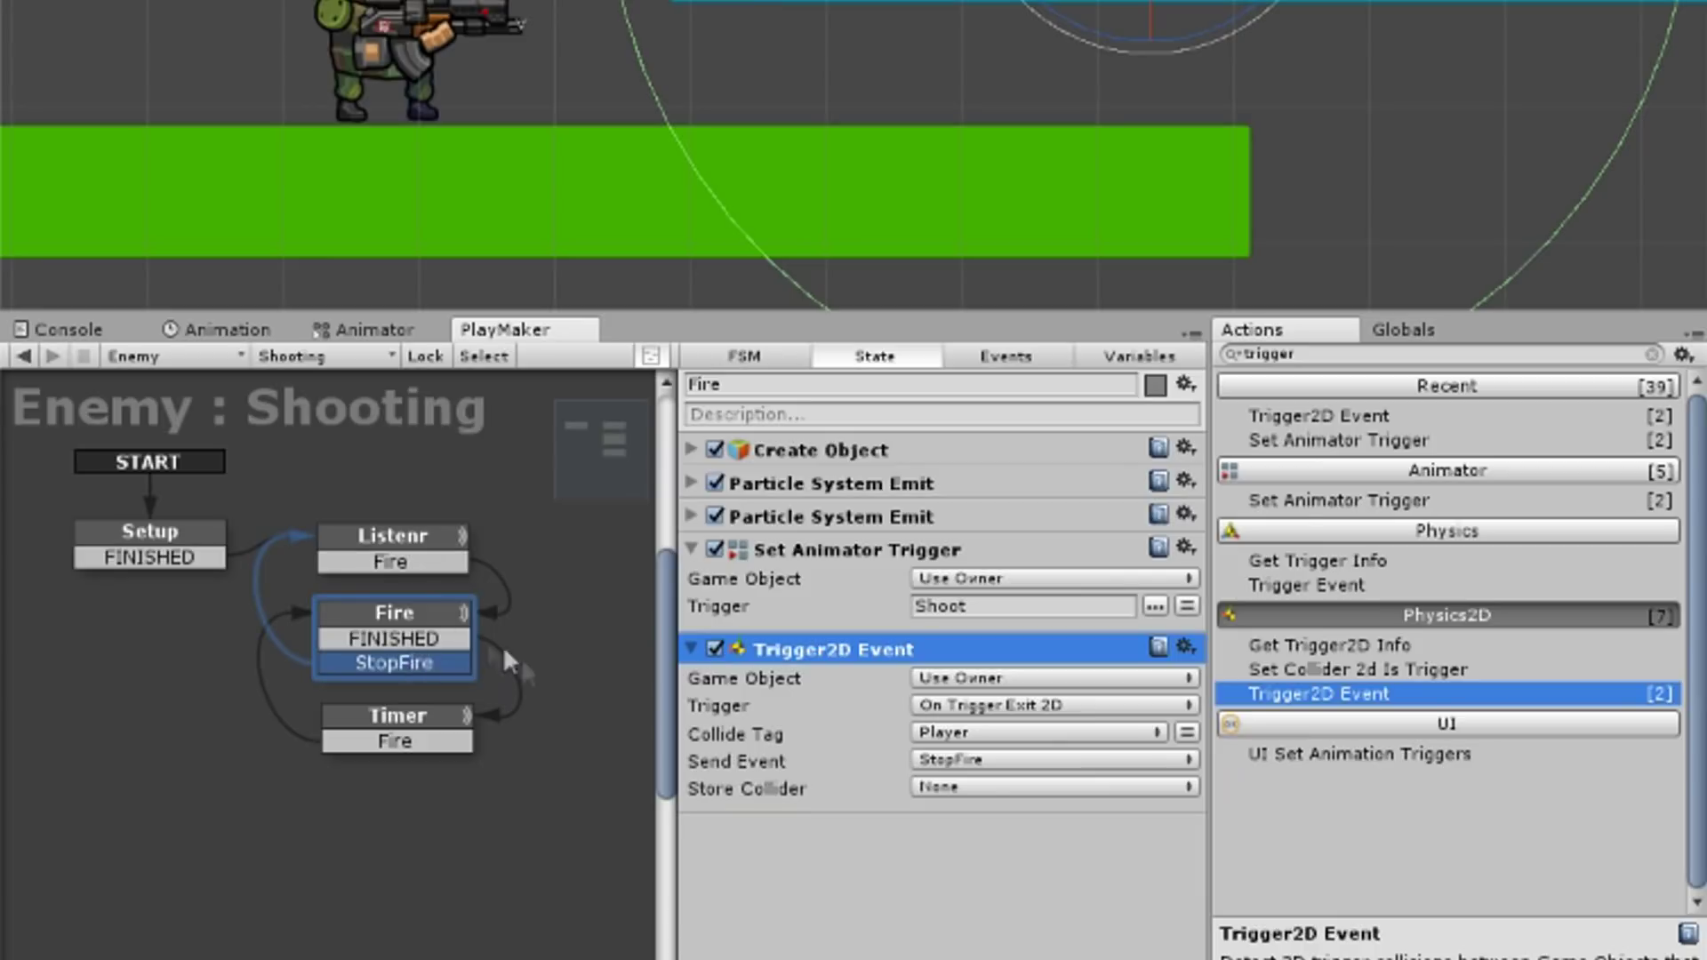
key(ctrl+p)
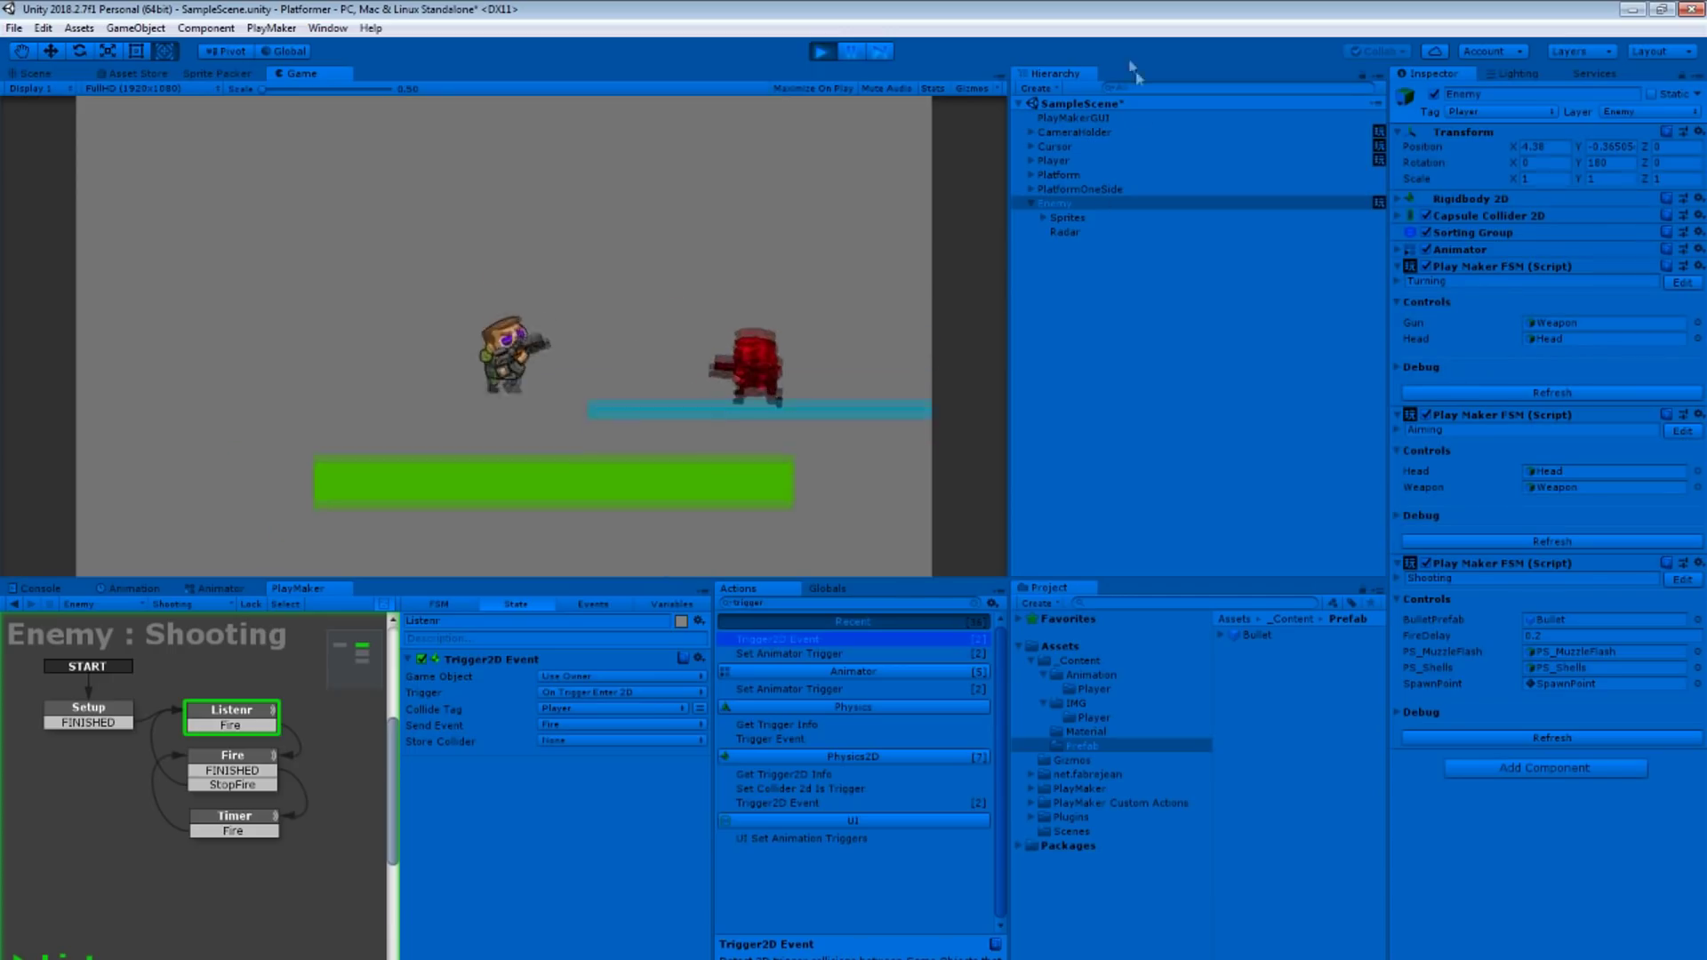
Stop the game and set the Radar object's layer to Default.
click(820, 54)
click(1064, 232)
click(1614, 113)
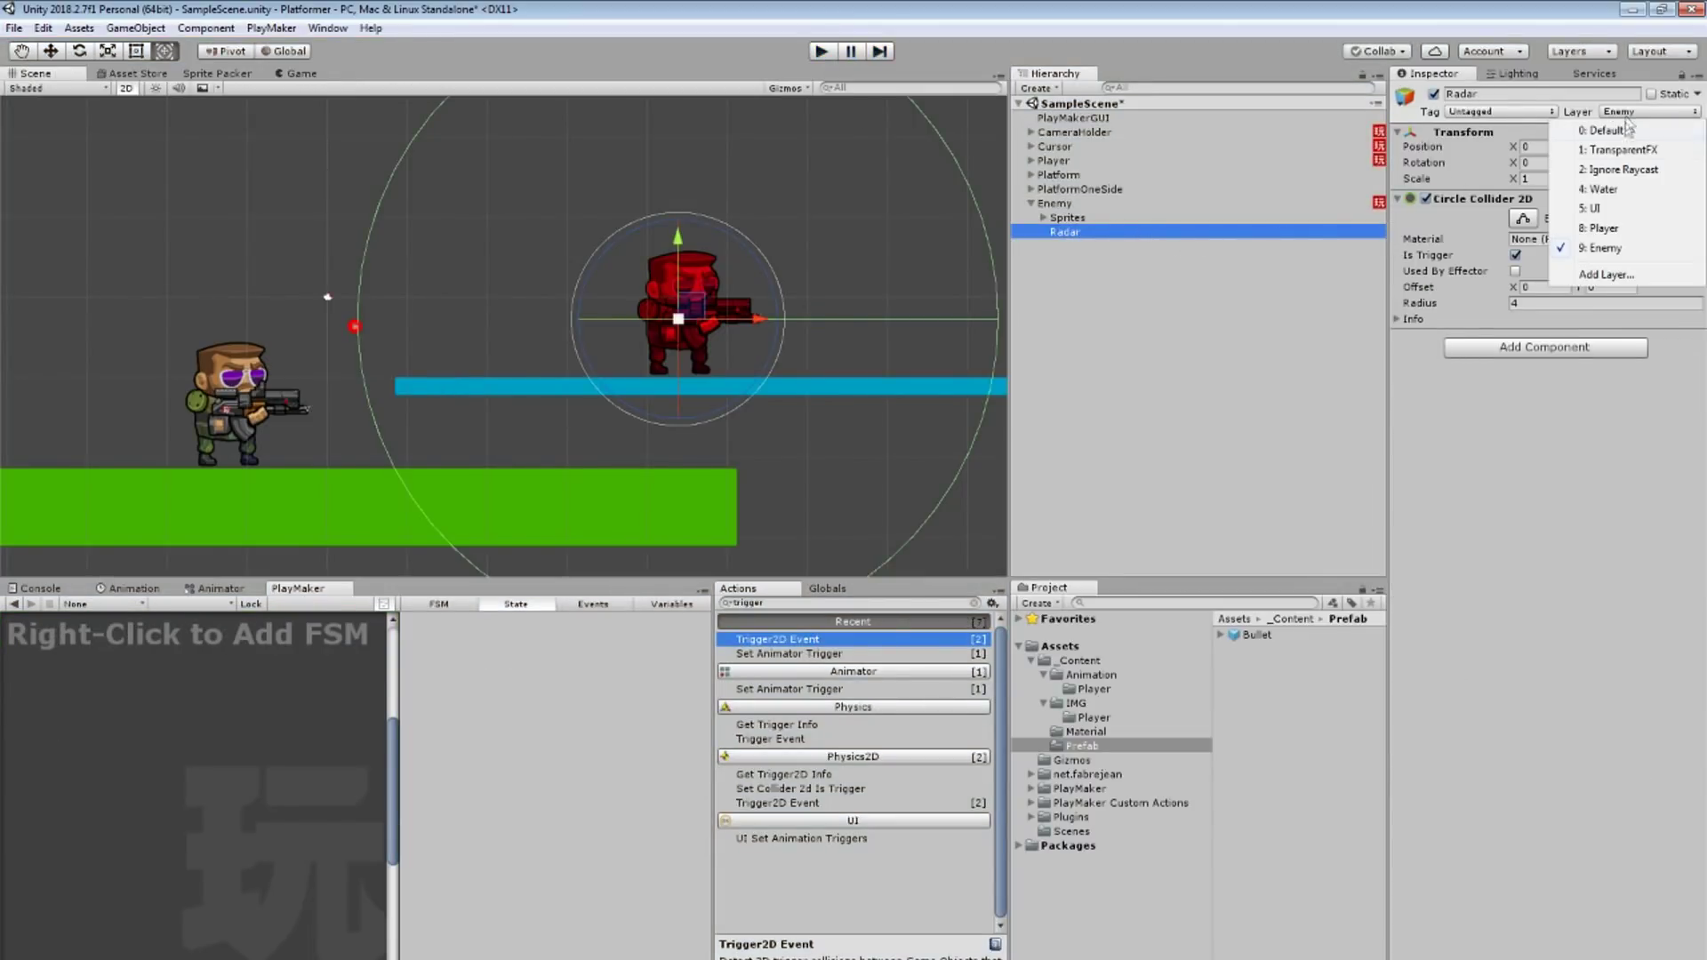
click(1628, 133)
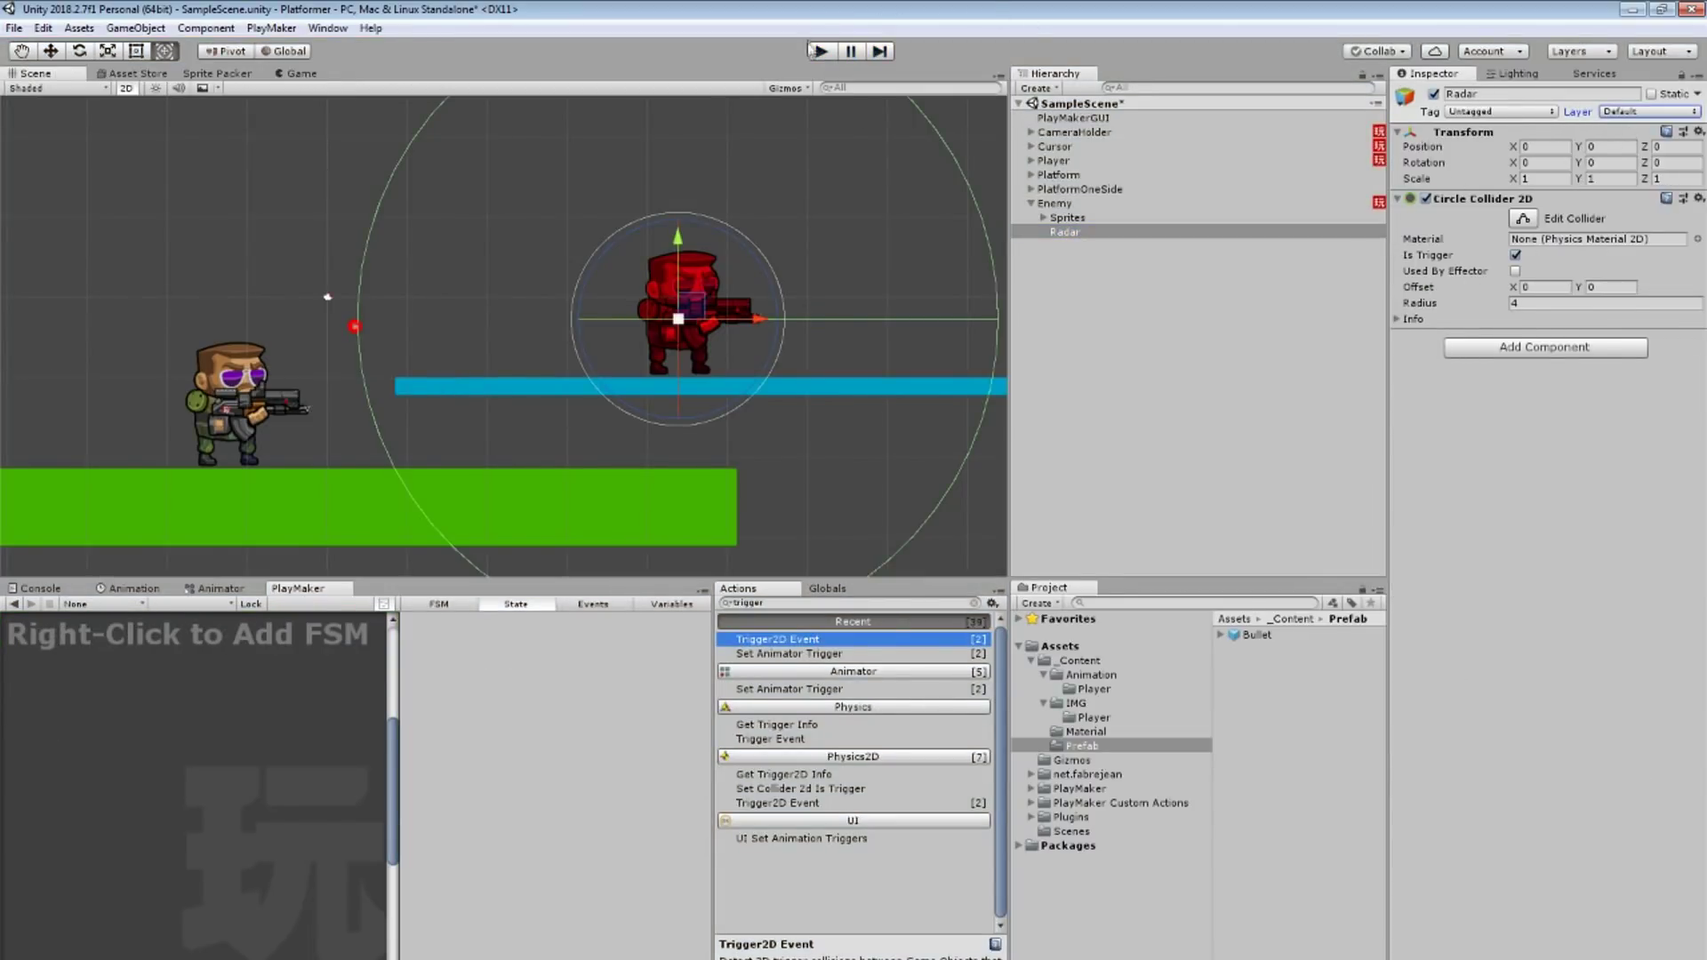
Replay, jumping onto the platform and shooting toward the enemy.
click(820, 51)
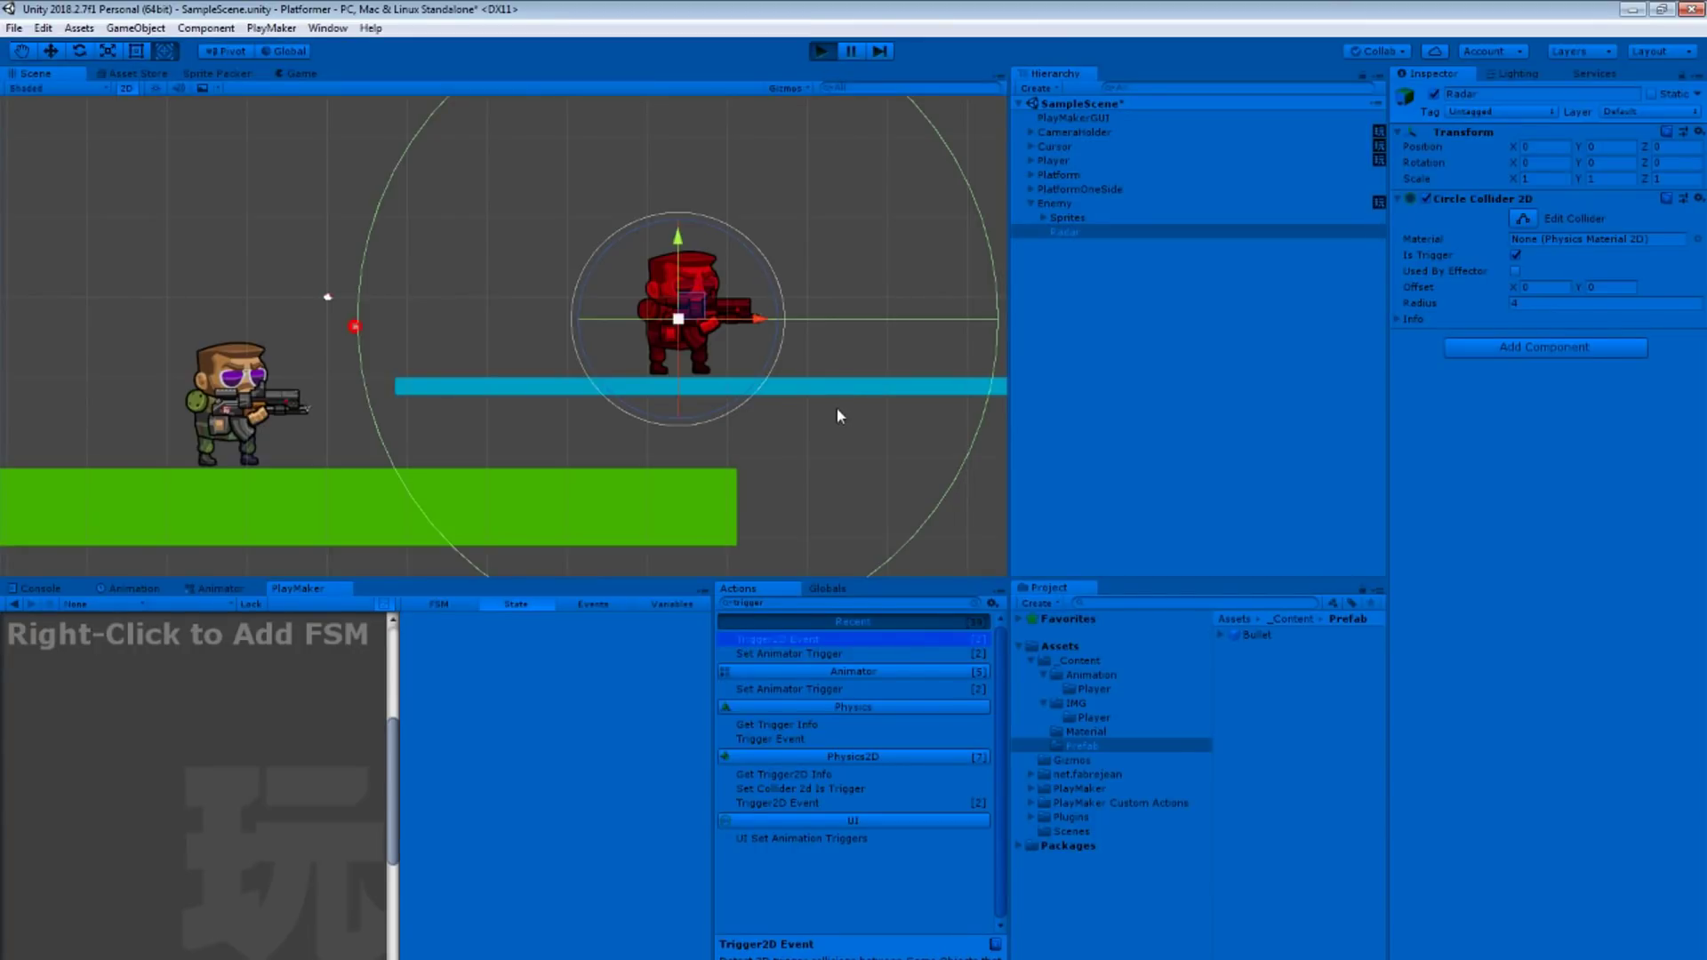
key(space)
click(867, 423)
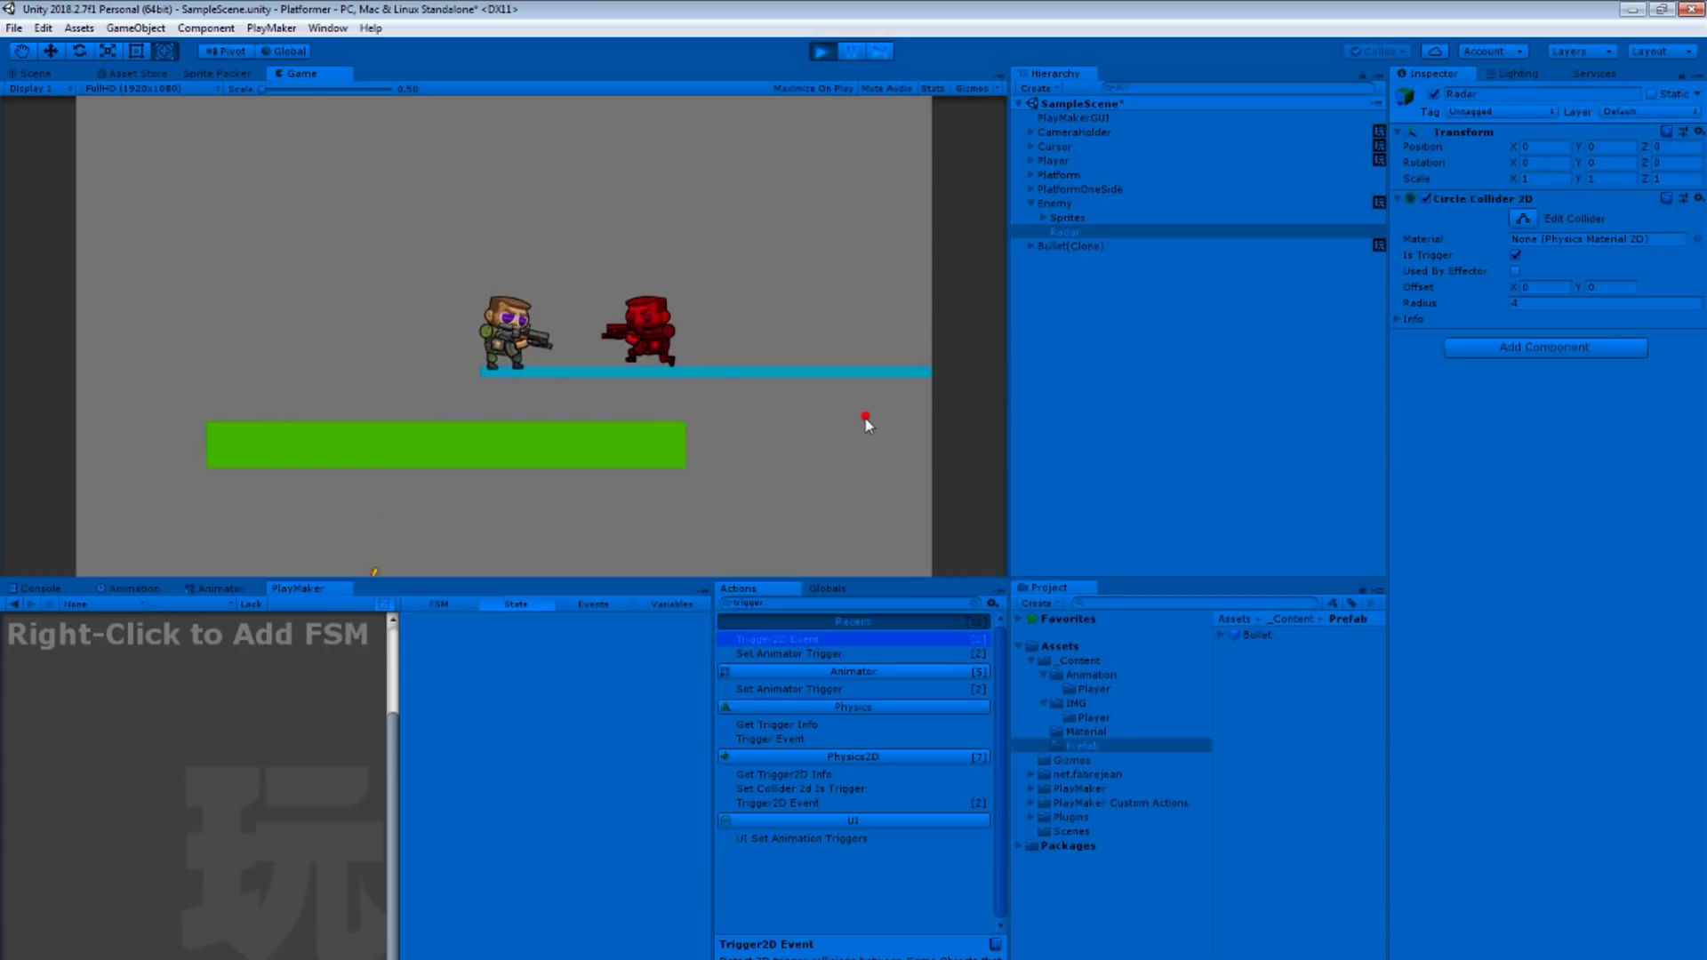
click(1071, 205)
Copy Fire's Trigger2D Event as On Trigger Stay 2D sending Fire, with a Fire transition.
click(904, 653)
click(990, 875)
key(ctrl+v)
click(1023, 887)
click(1004, 948)
scroll(987, 902, down, 1)
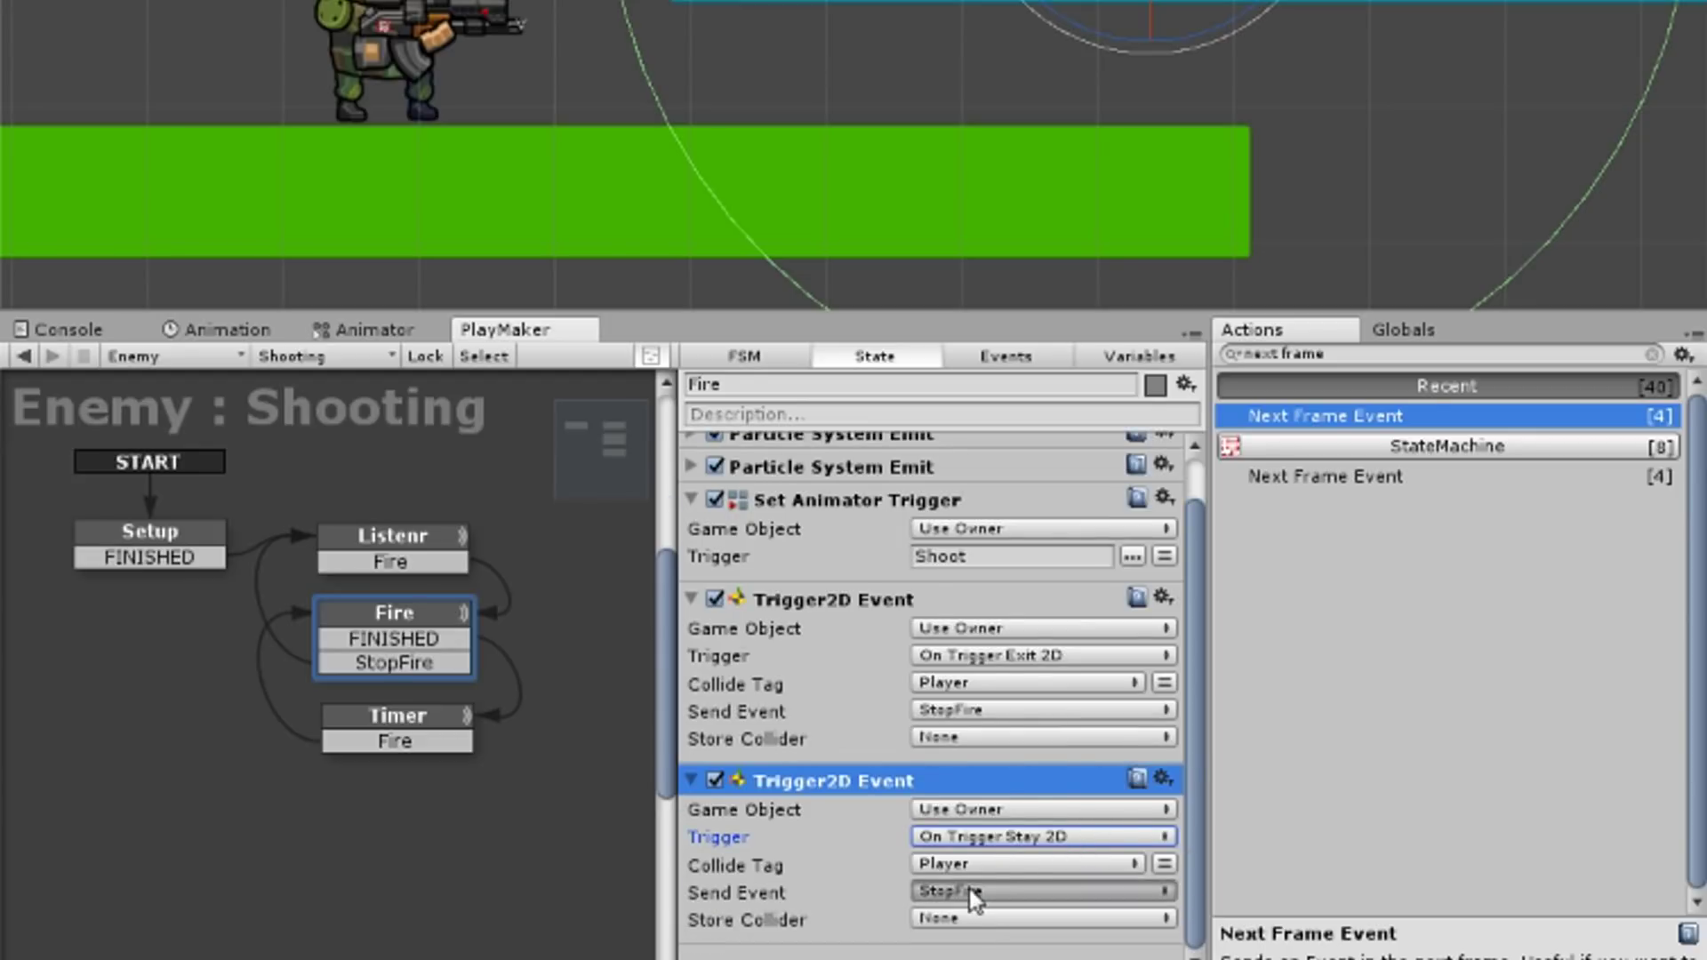
click(976, 894)
click(982, 691)
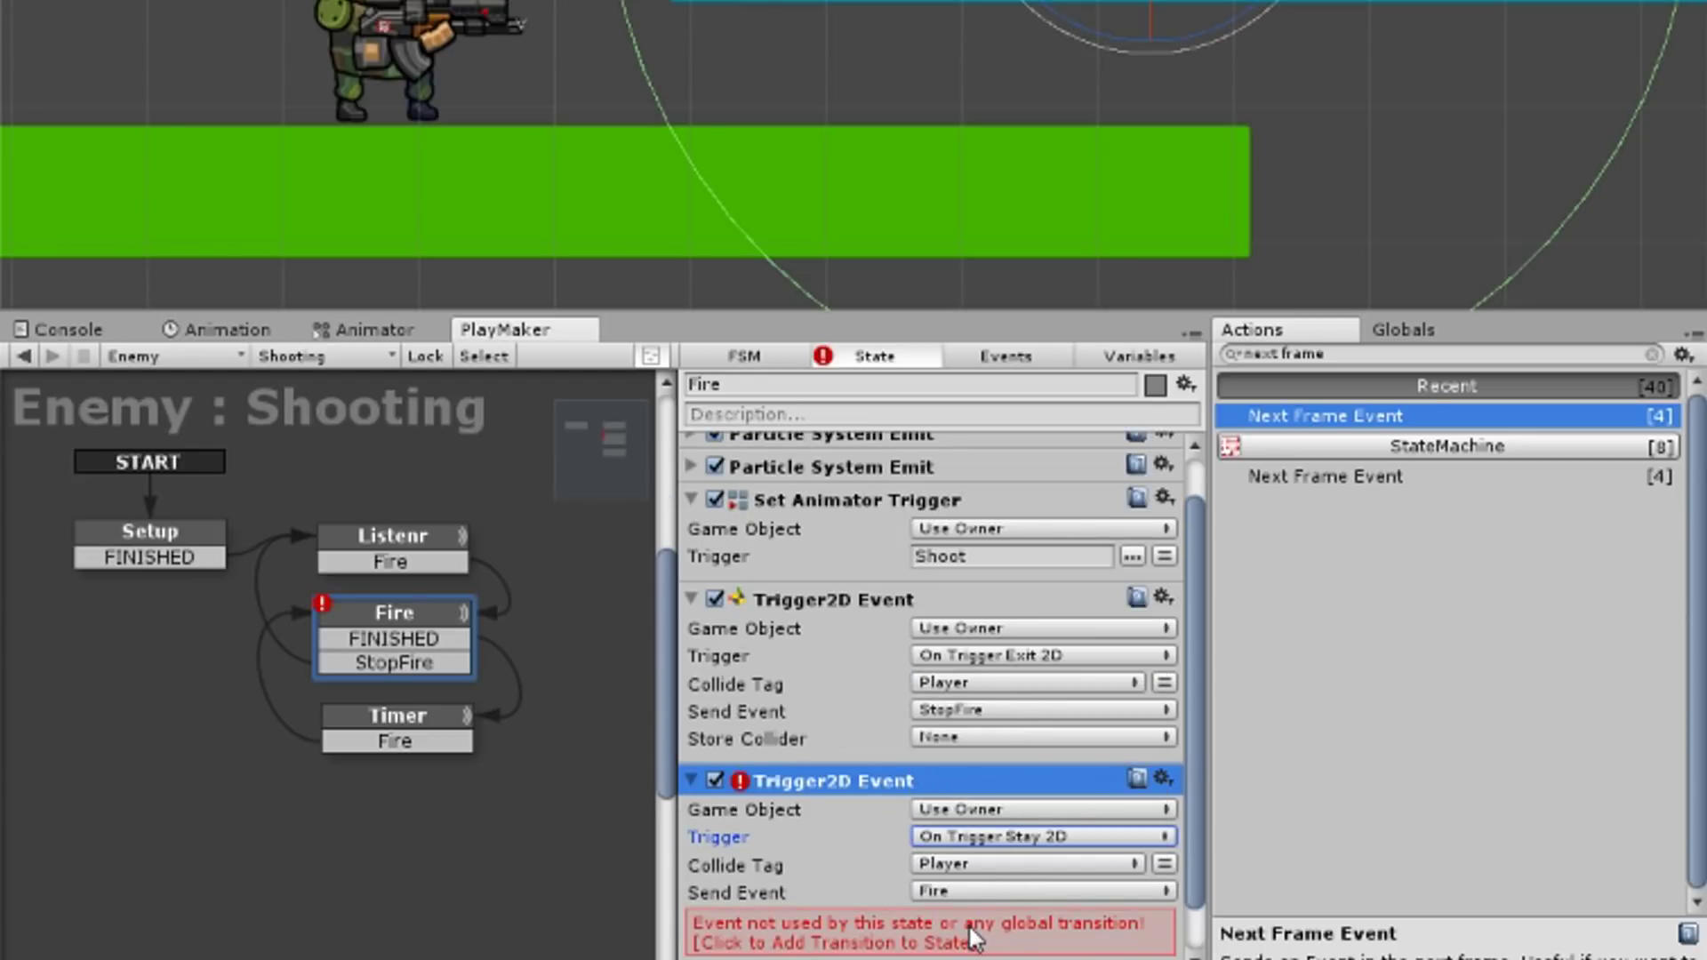
click(974, 938)
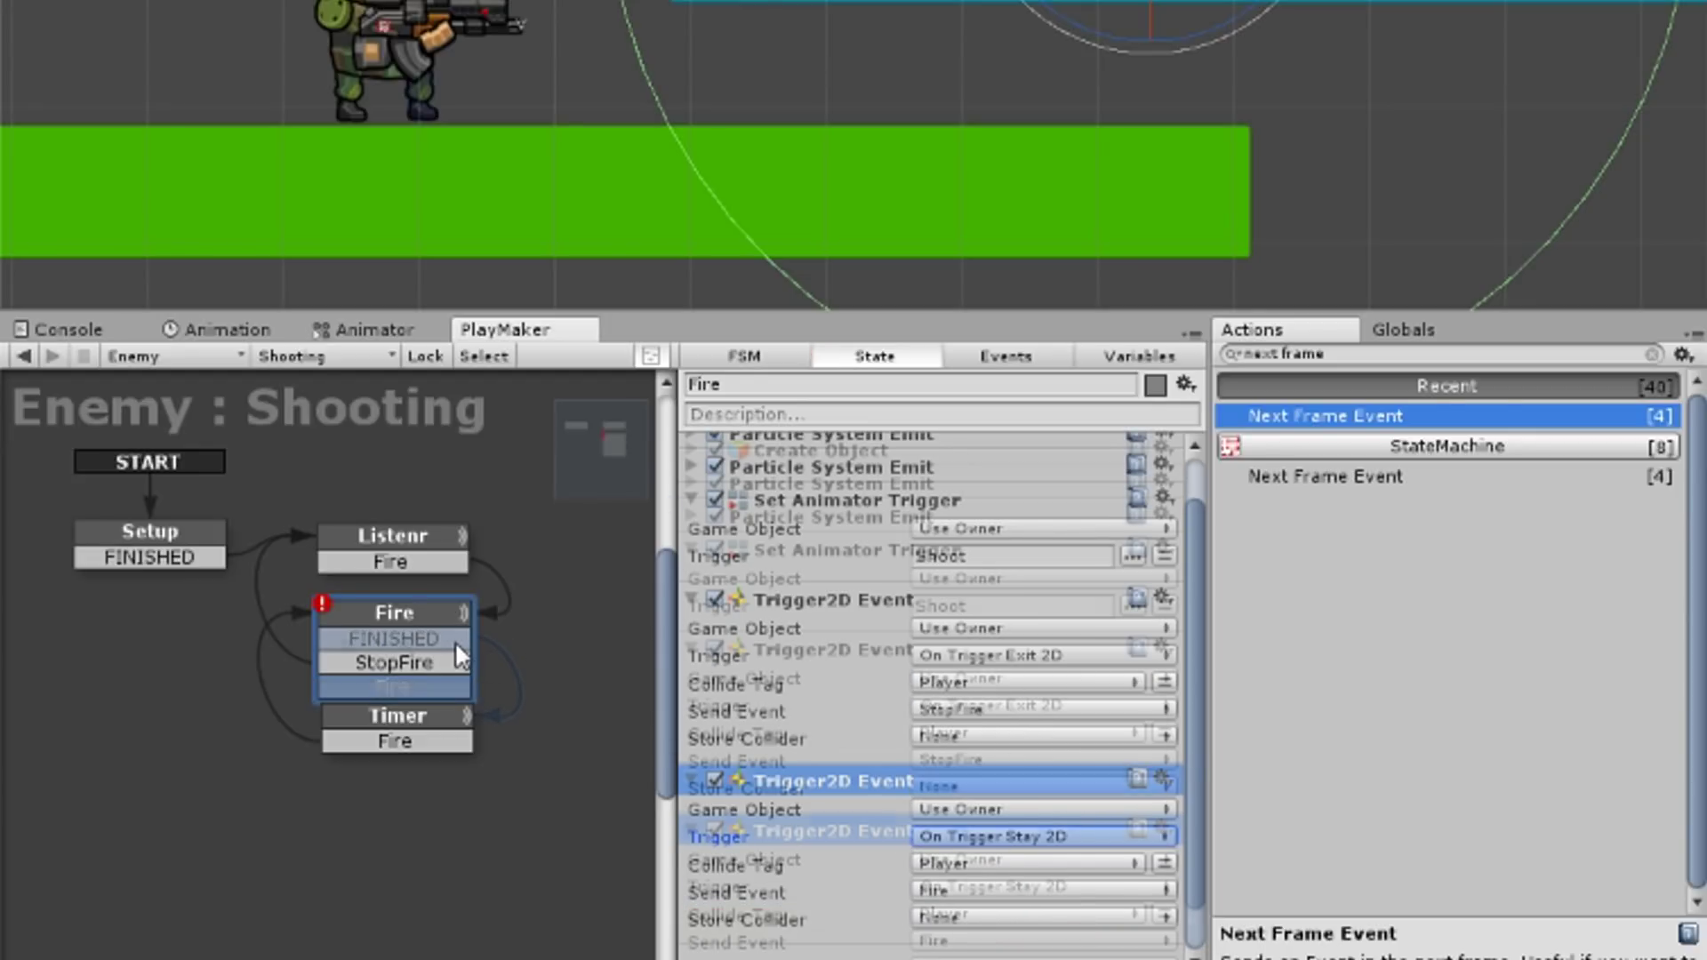
Delete the Fire state's FINISHED transition, then end the test play.
right_click(455, 640)
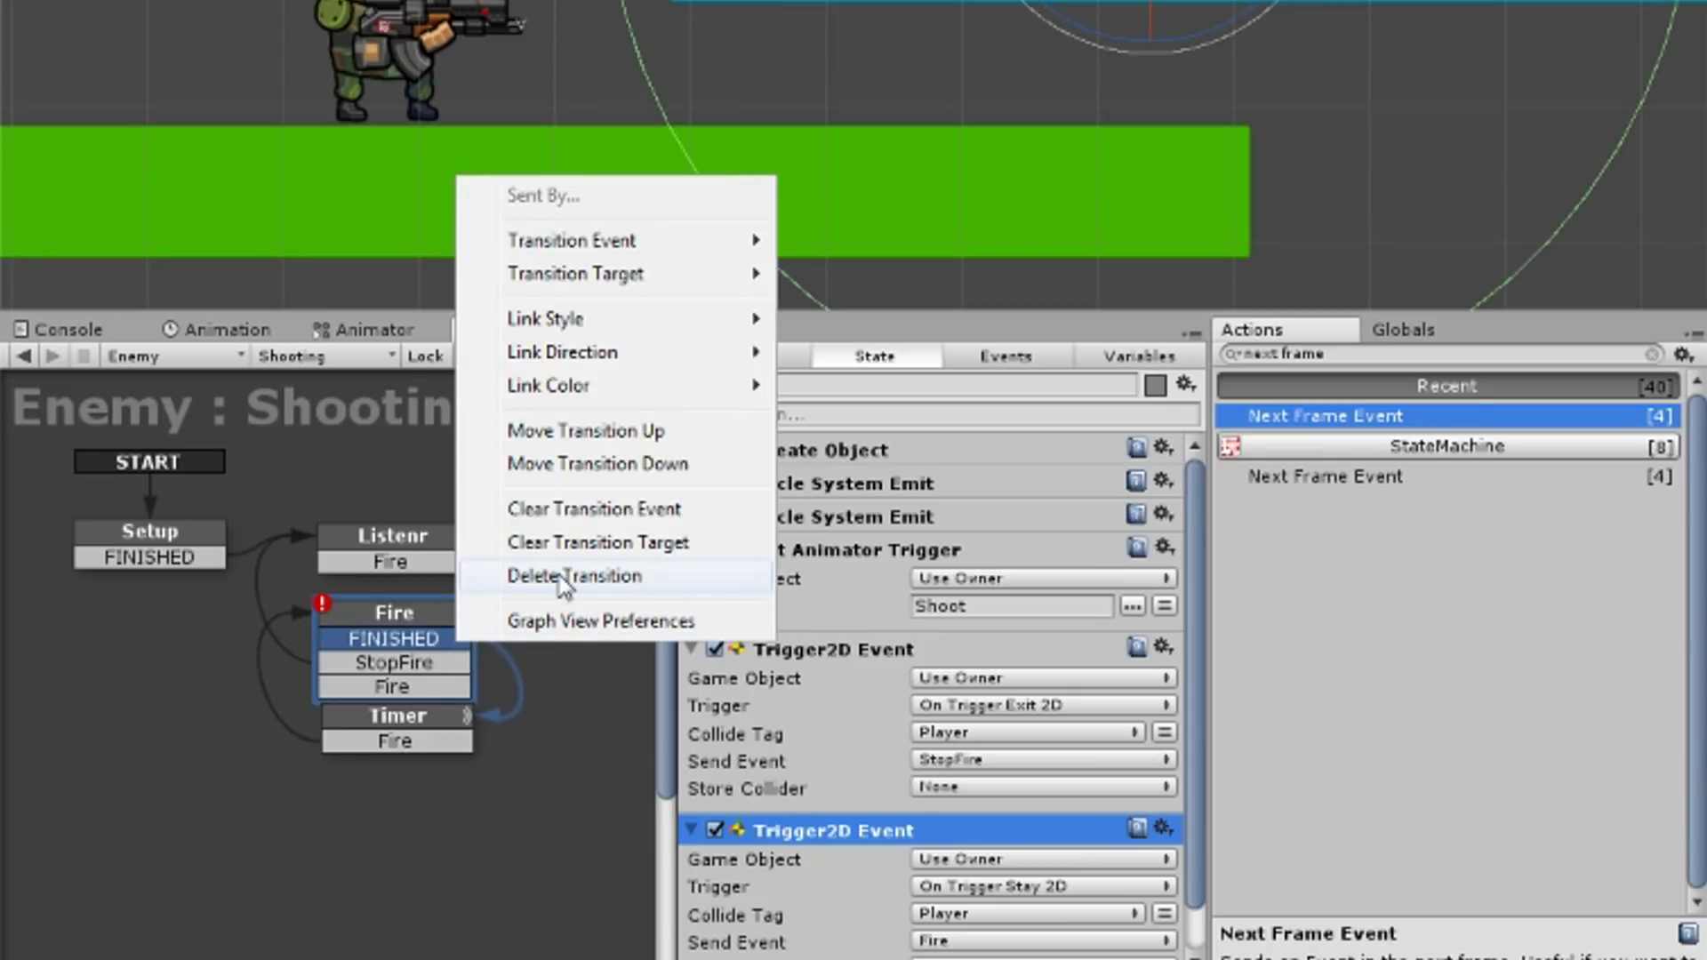
click(560, 578)
drag(425, 669, 449, 724)
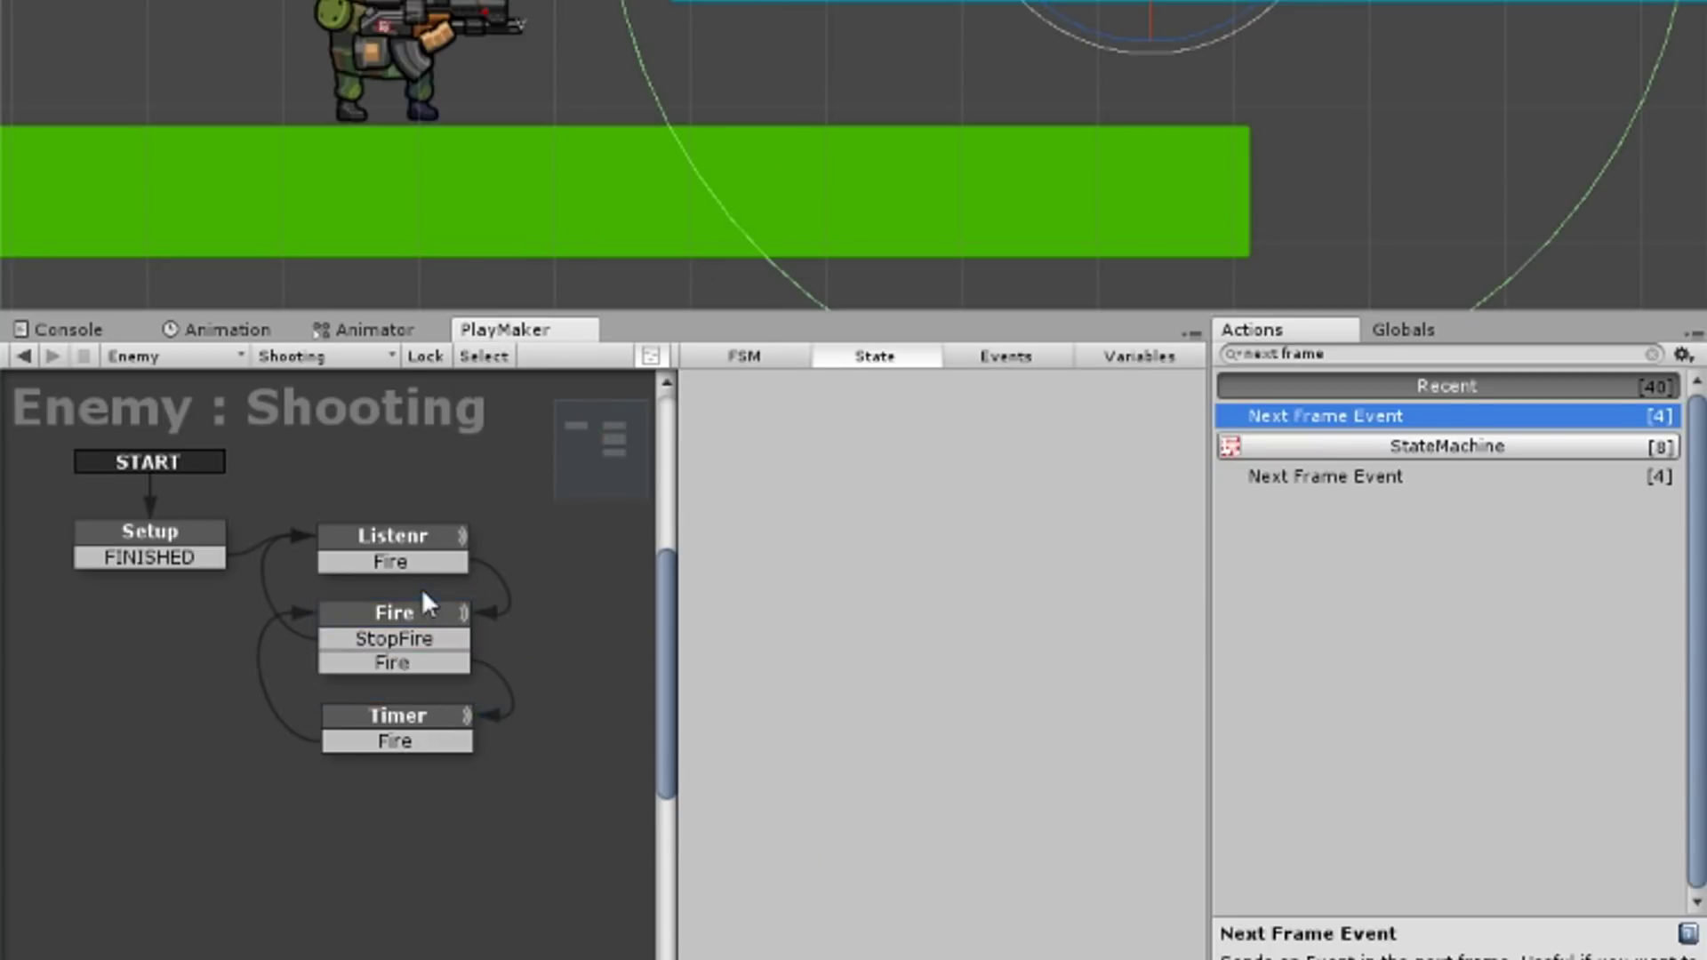
scroll(831, 625, down, 1)
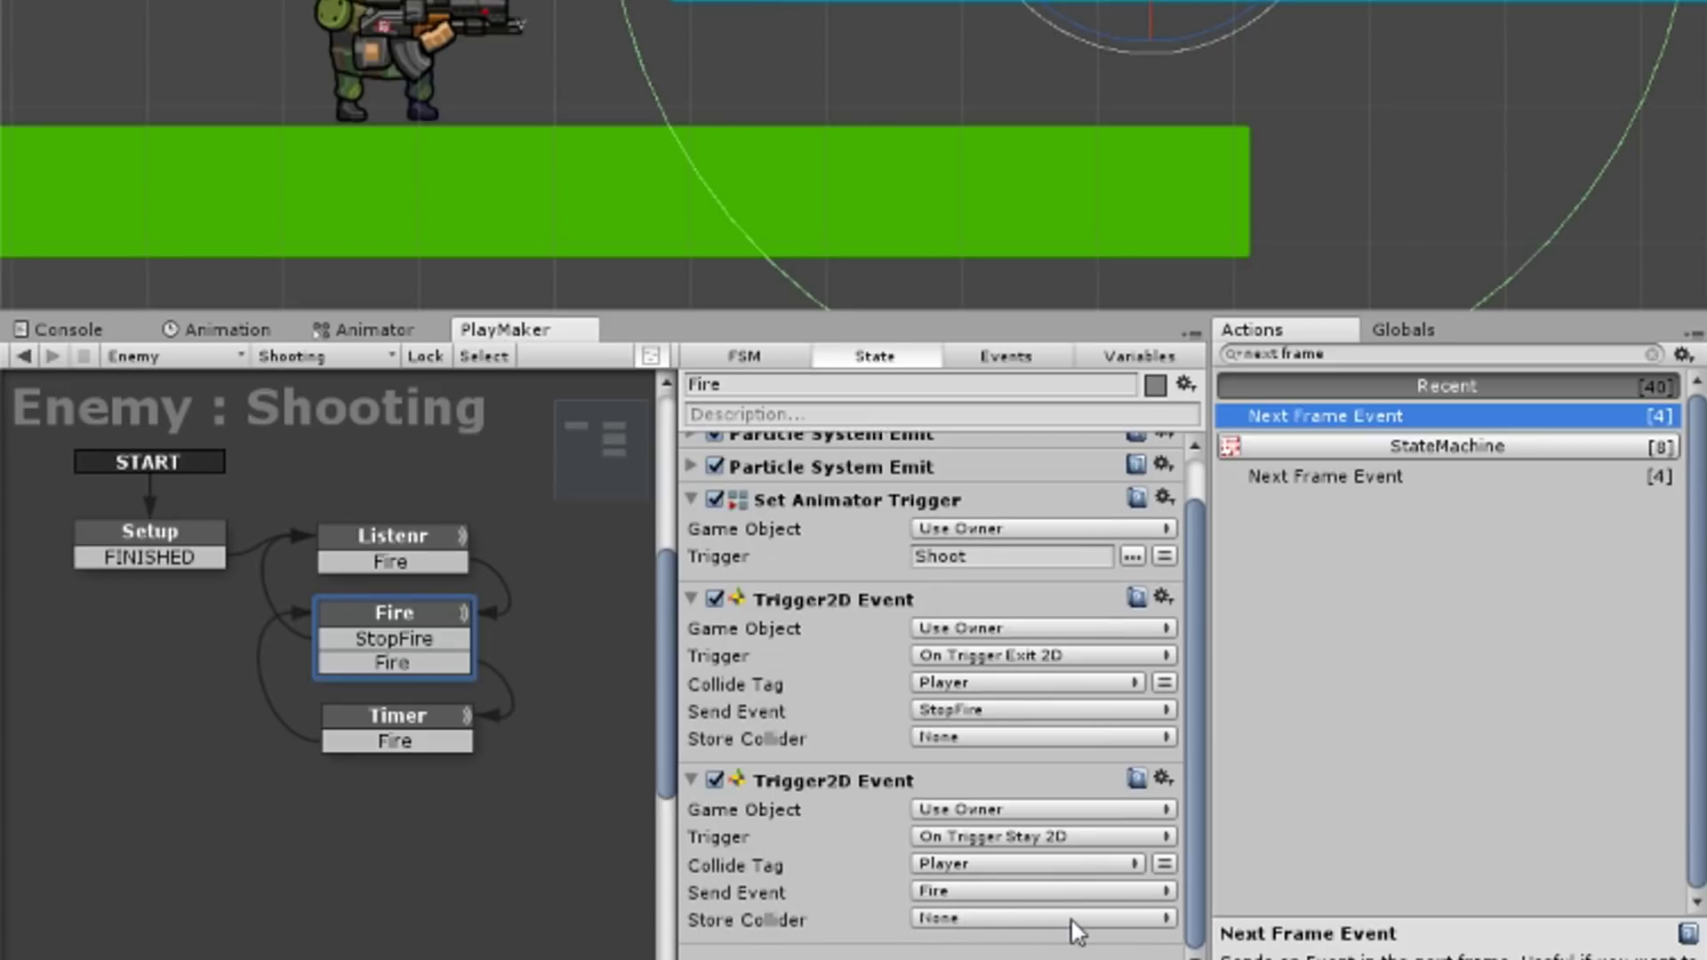
scroll(1077, 930, up, 1)
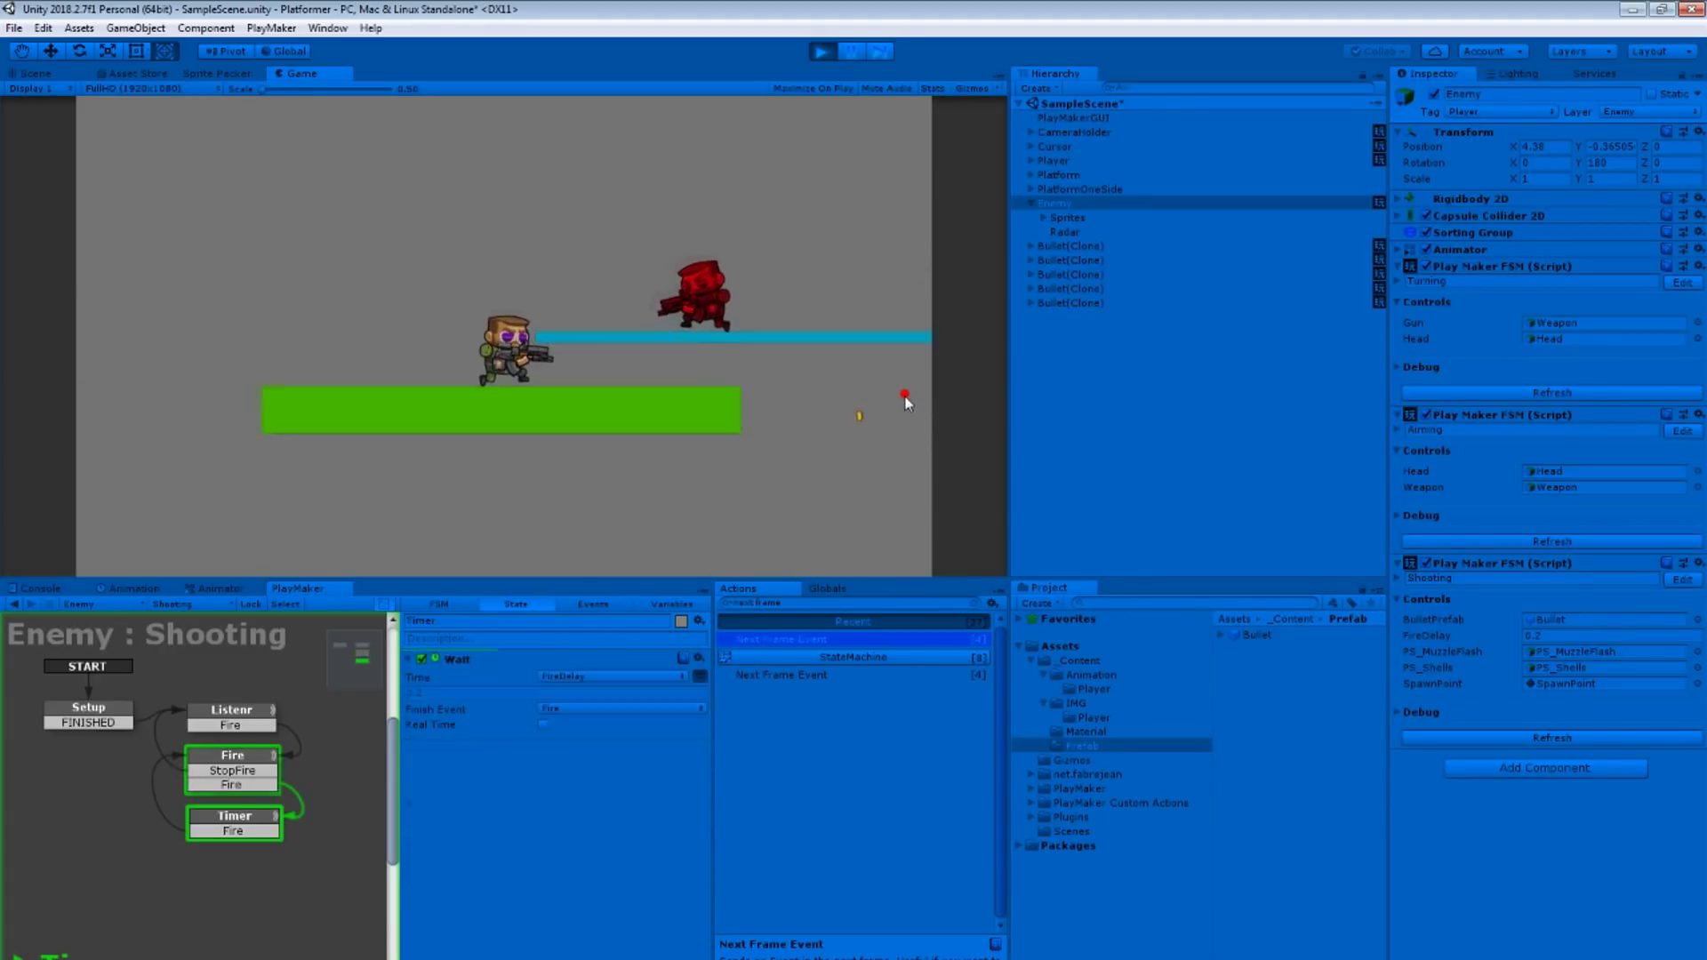
click(822, 50)
Create a new Enemy folder inside the Animation folder.
click(134, 587)
click(1091, 675)
right_click(1272, 711)
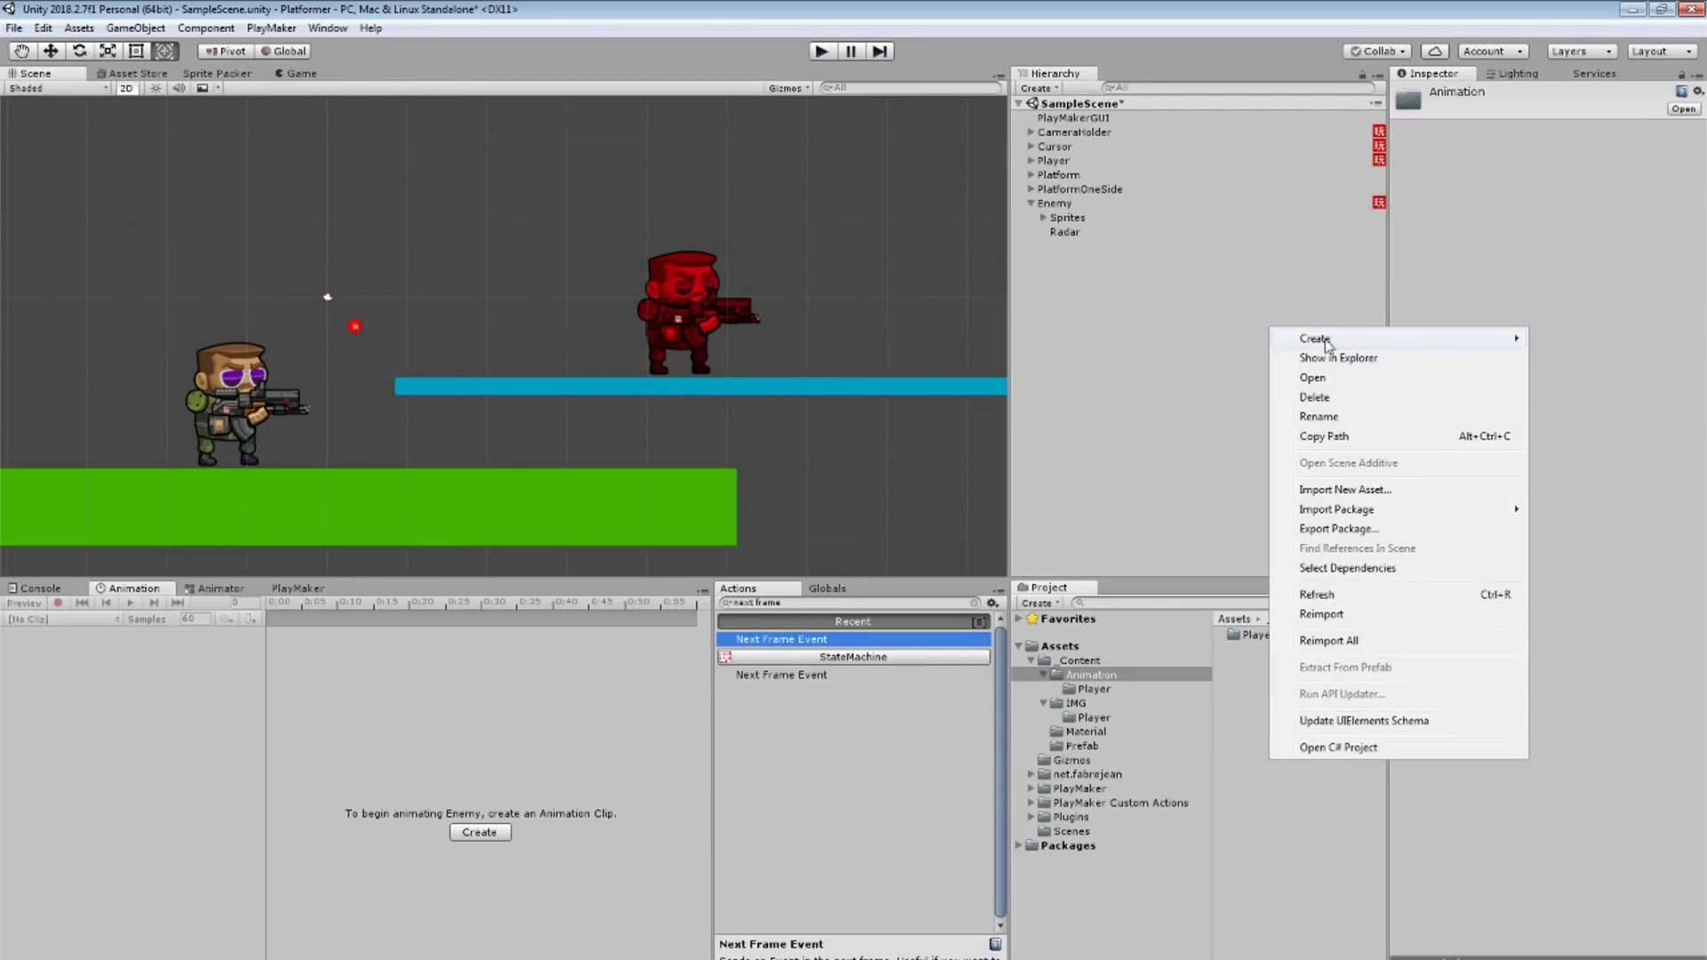
click(1262, 338)
text(my)
key(Return)
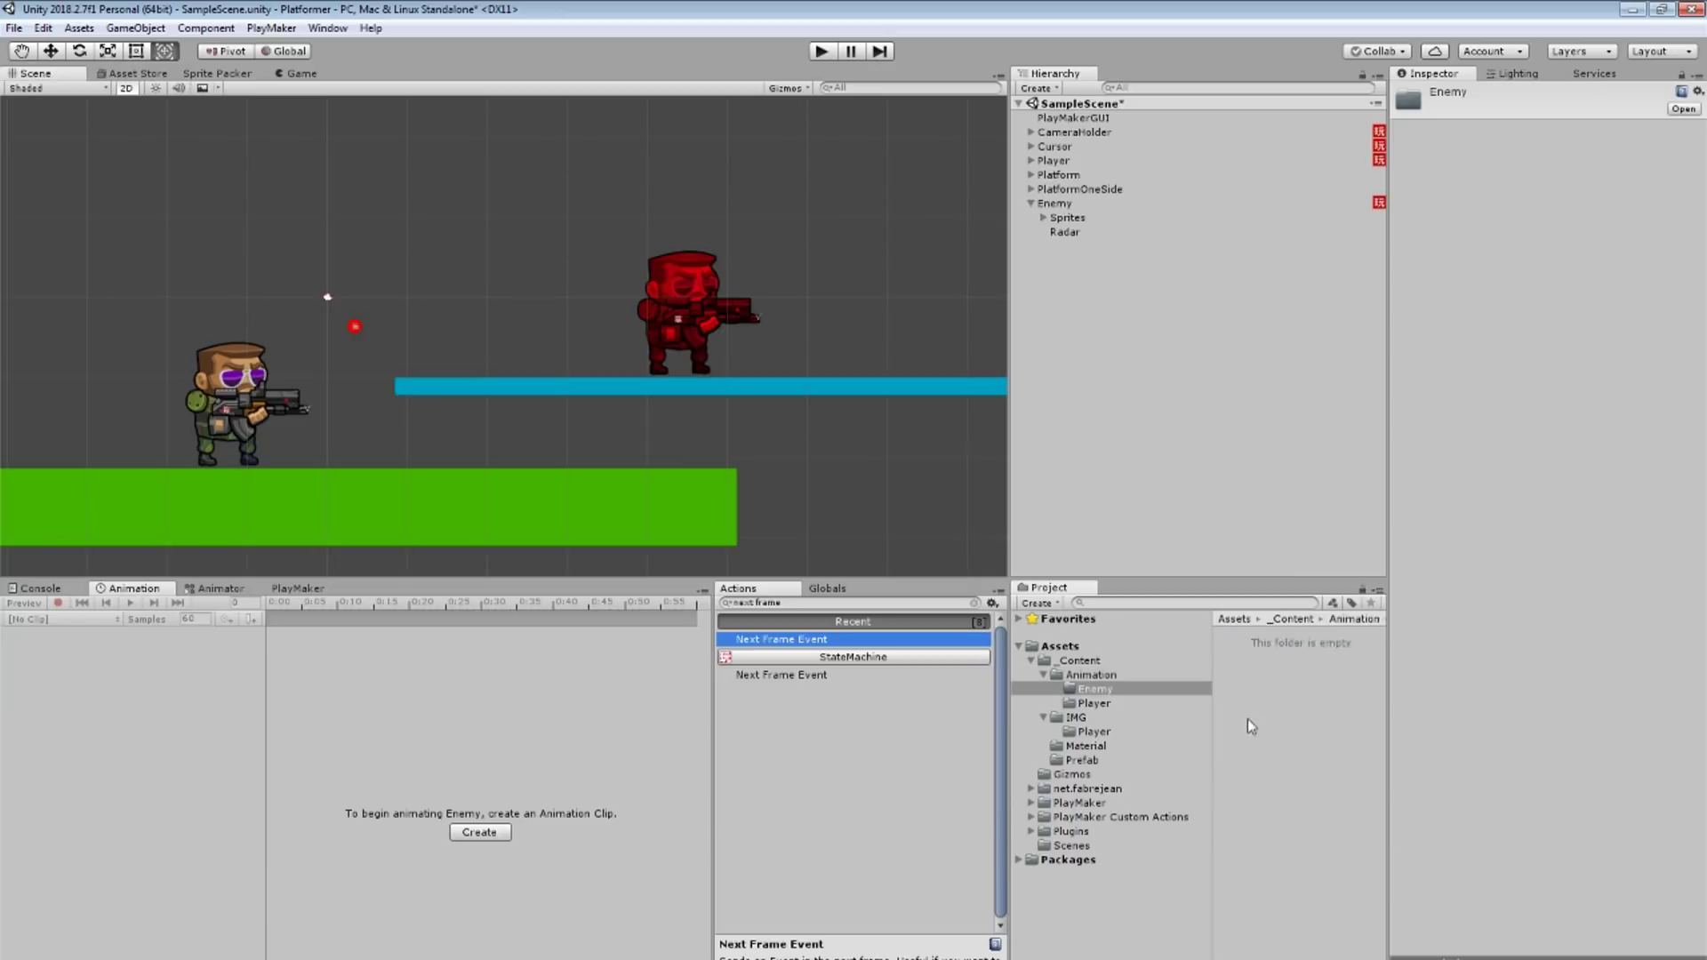
Create an Animator Controller named Enemy in the Animation/Enemy folder.
right_click(1247, 719)
mouse_move(1307, 296)
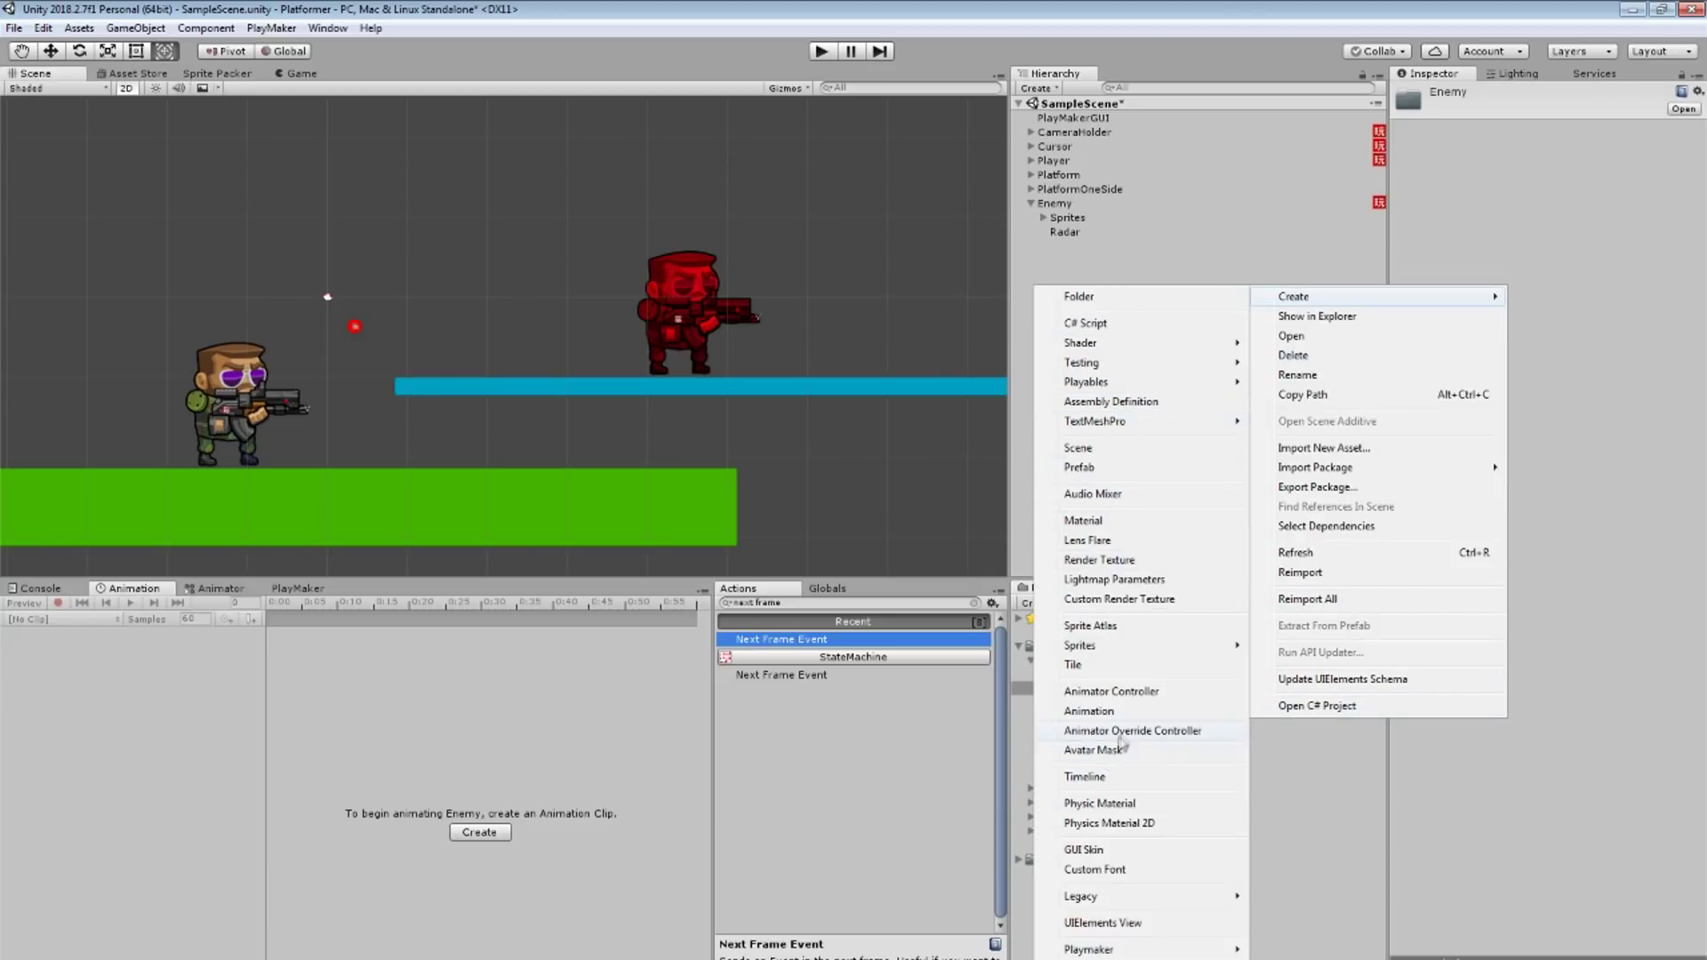
click(1119, 732)
text(Enemy)
key(Return)
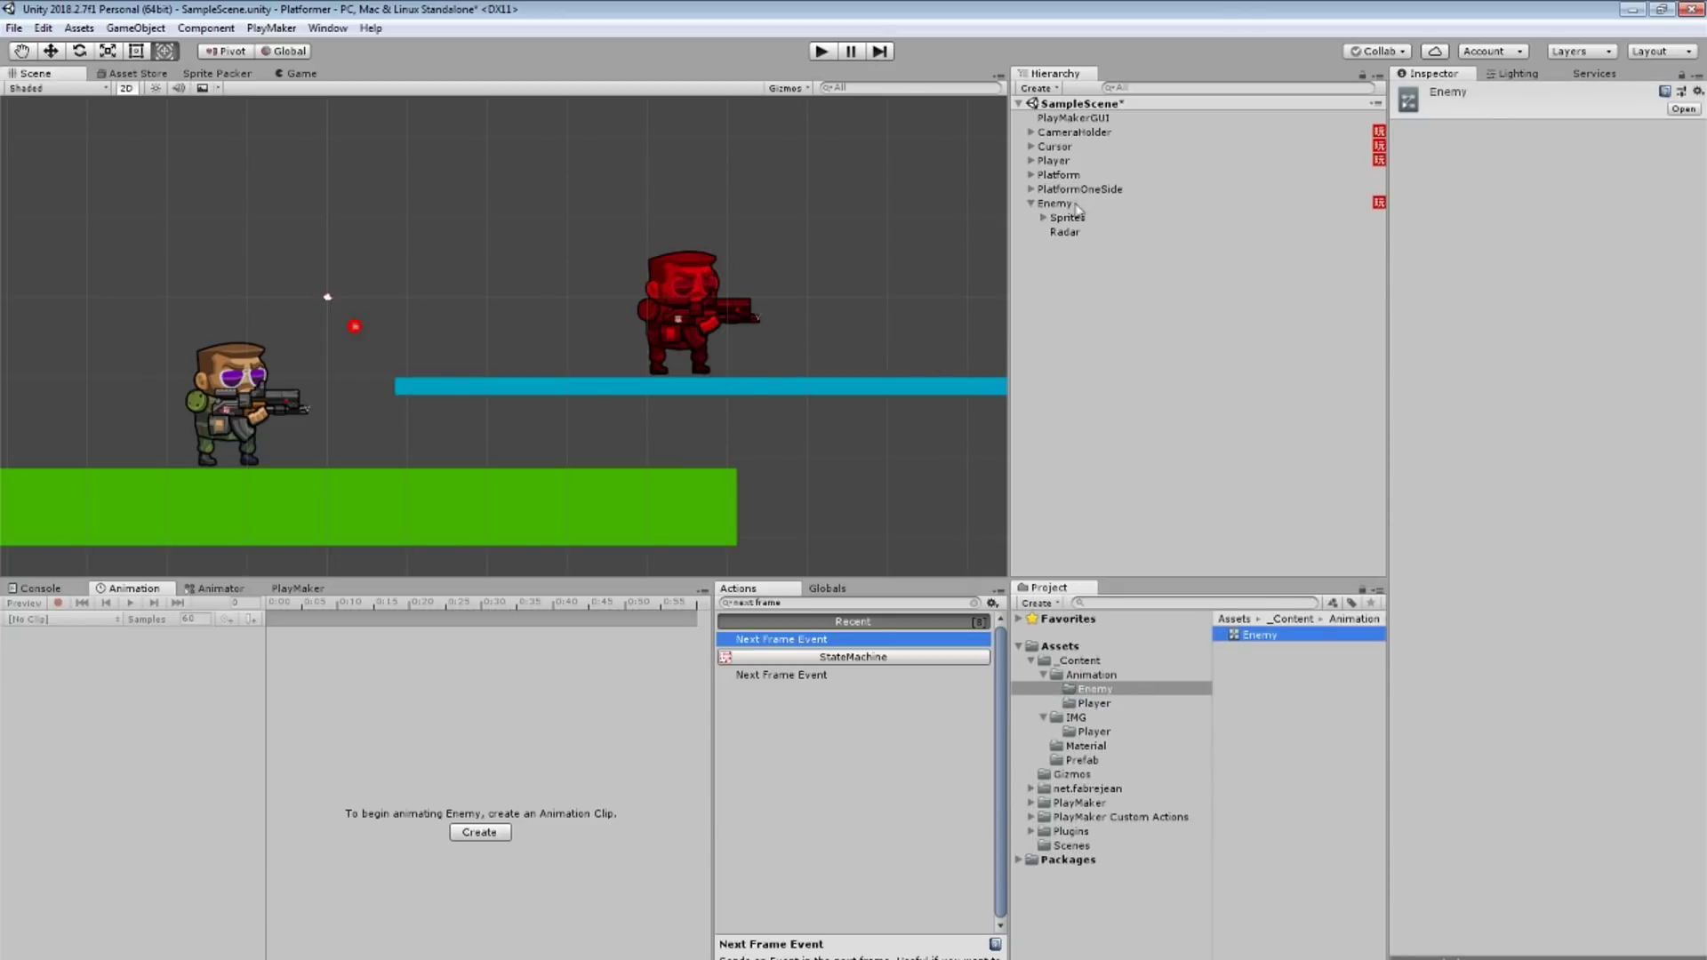
Assign the Enemy controller to the Enemy's Animator and add the Jump clip as a state.
click(1071, 203)
drag(1567, 772, 1567, 761)
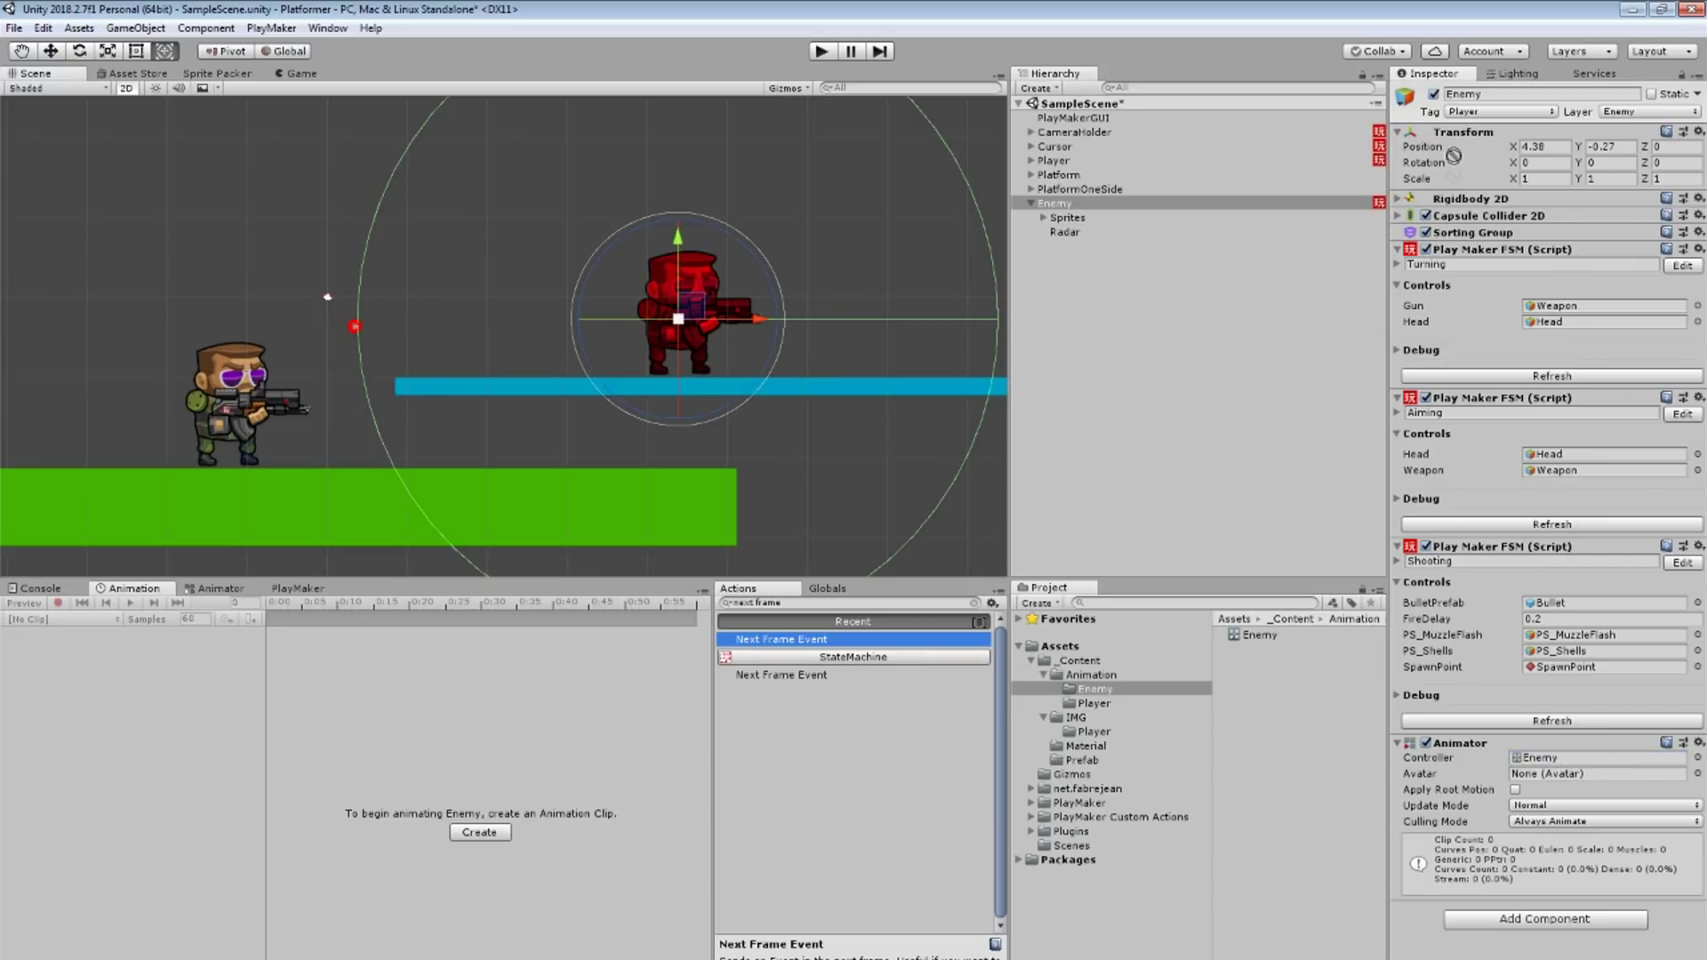
drag(1458, 742, 1458, 242)
click(1076, 204)
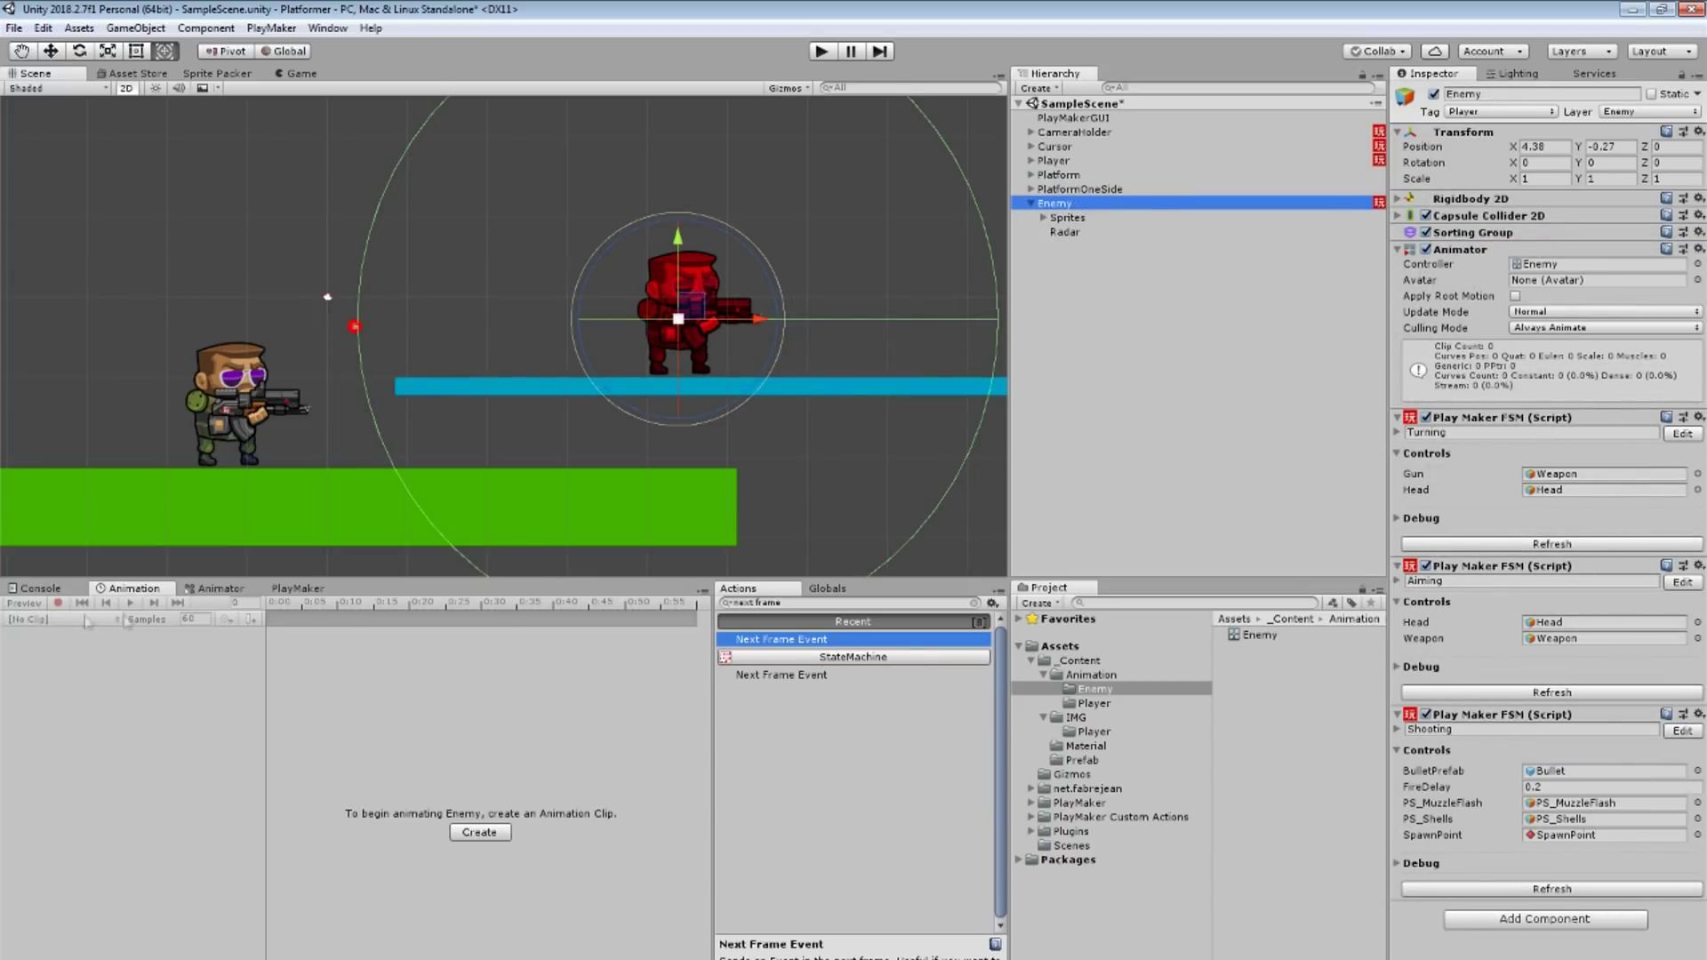
double_click(1260, 635)
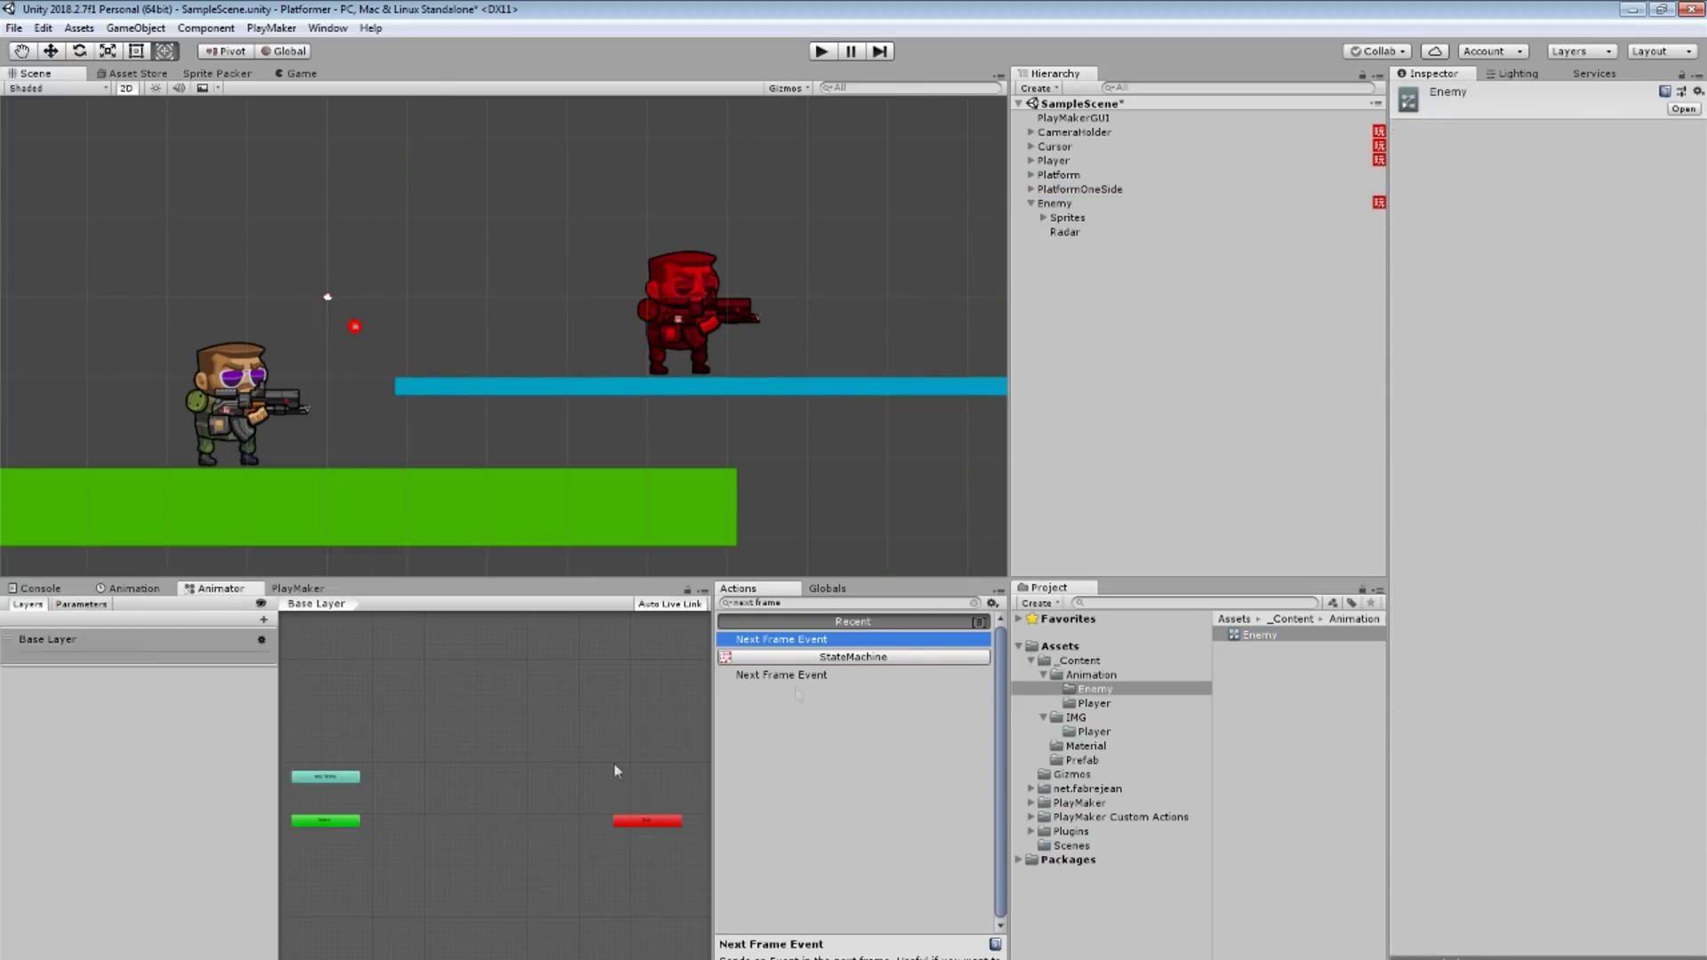
click(1094, 703)
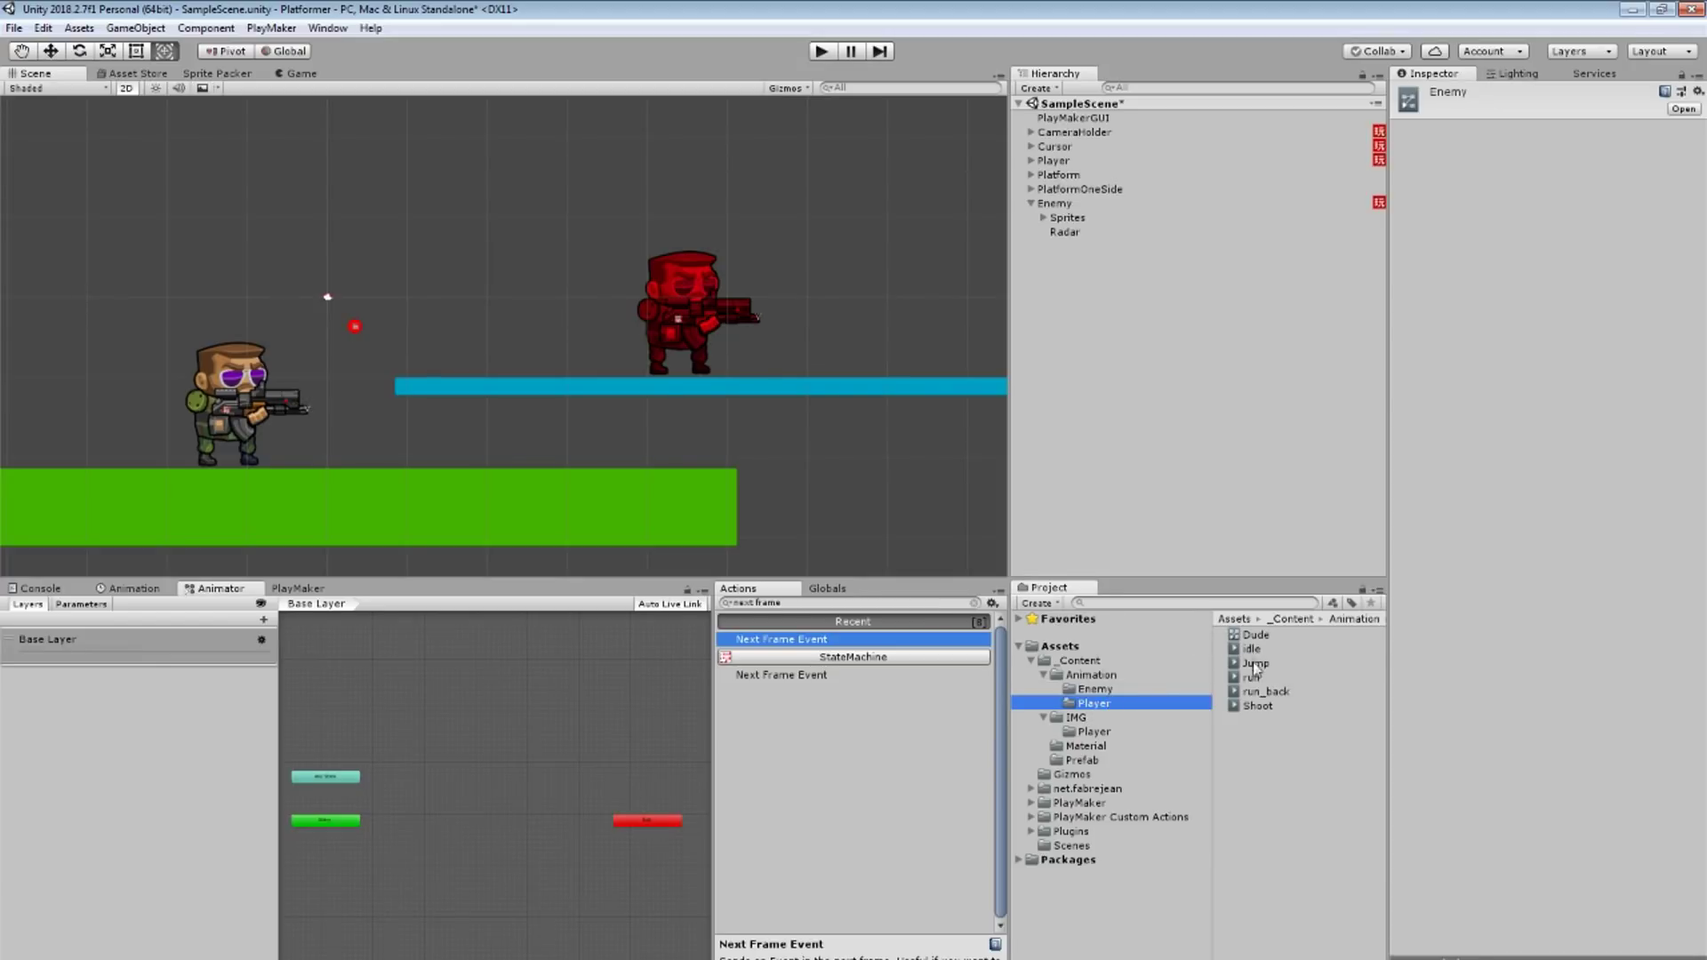
drag(1255, 667, 462, 802)
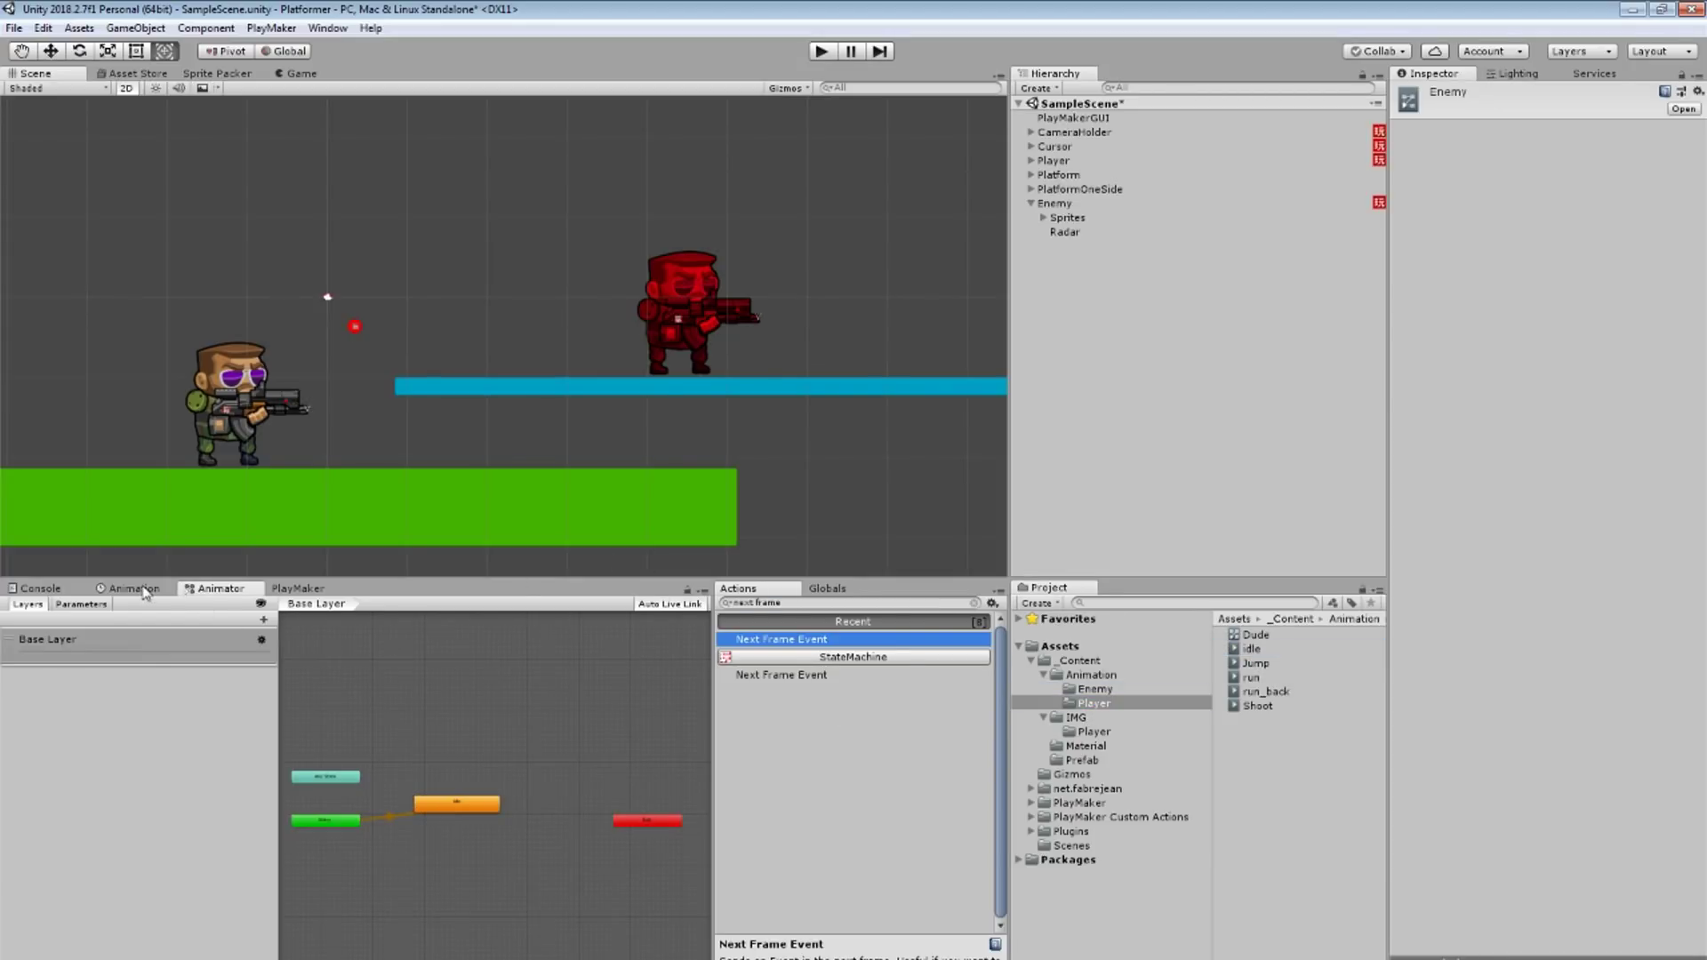
Play-test the game, shooting once, then stop play mode.
click(133, 589)
key(ctrl+p)
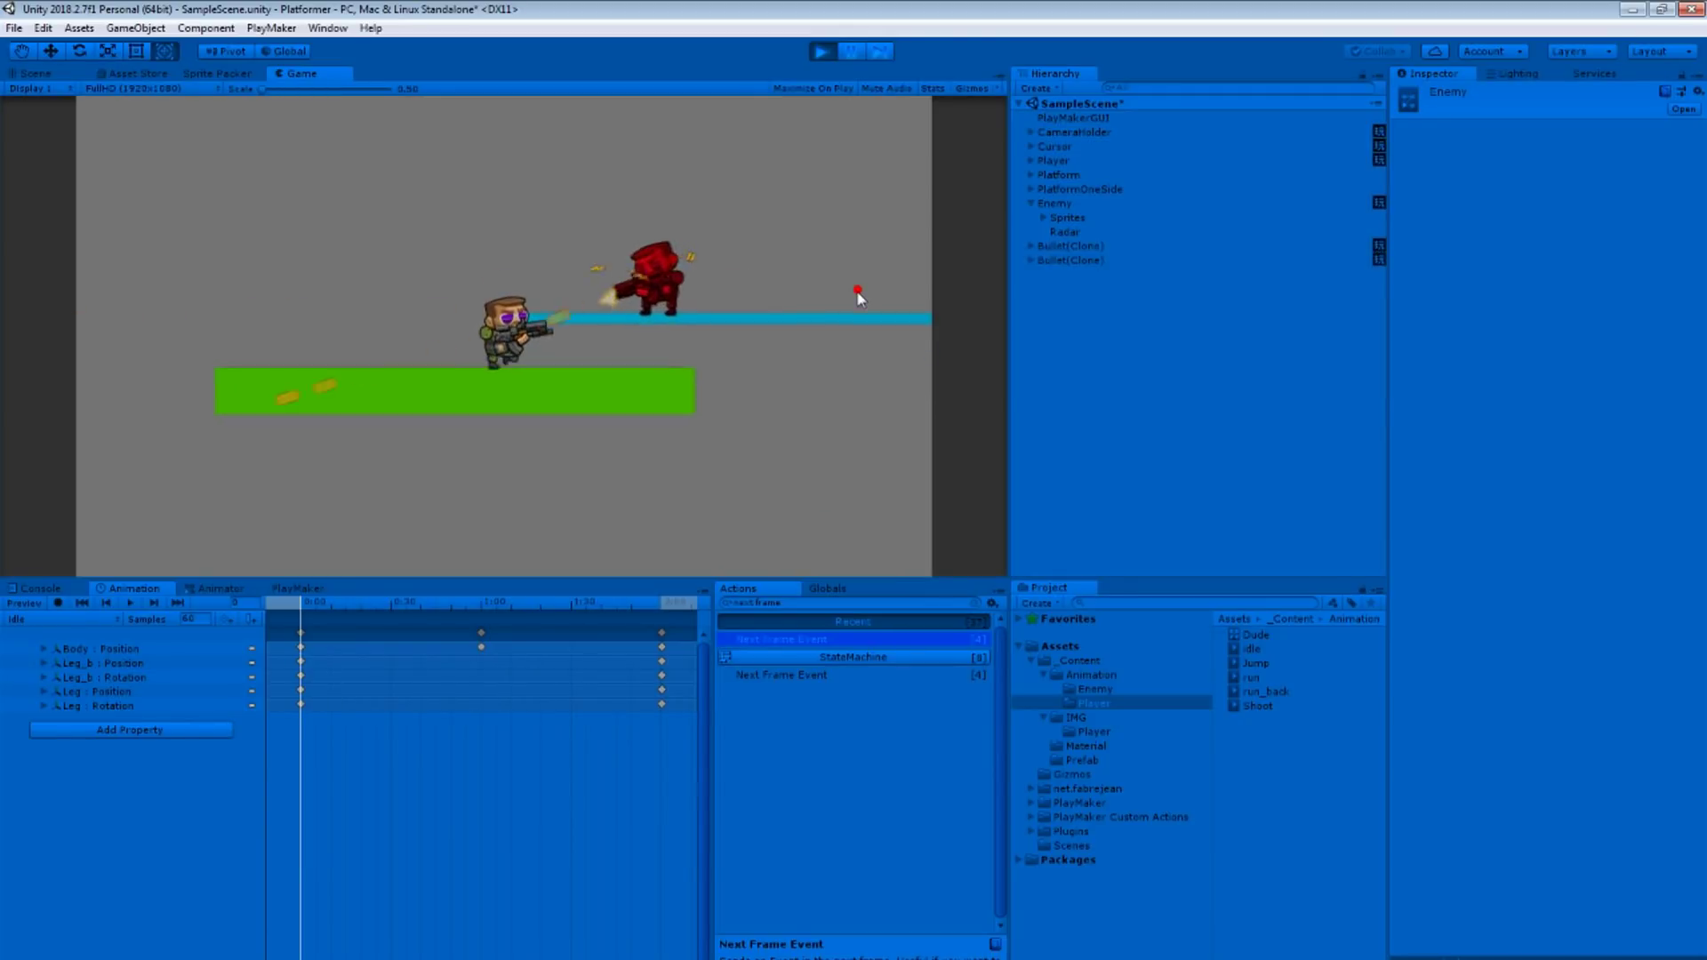
click(871, 354)
key(ctrl+p)
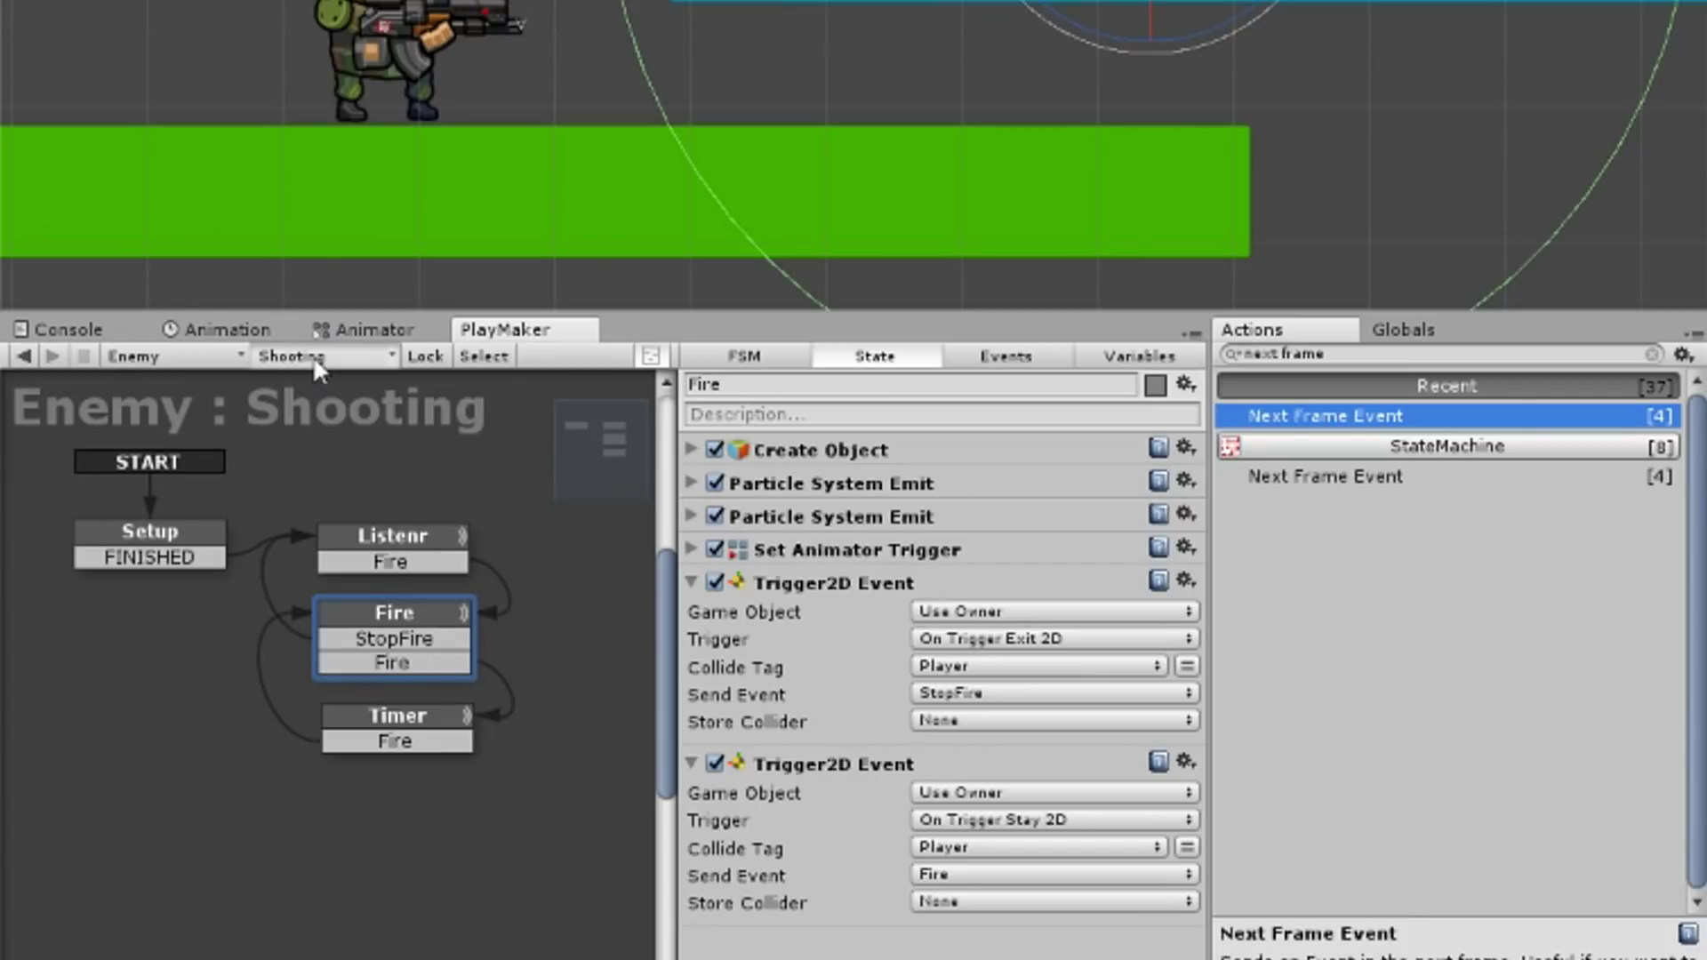
click(313, 356)
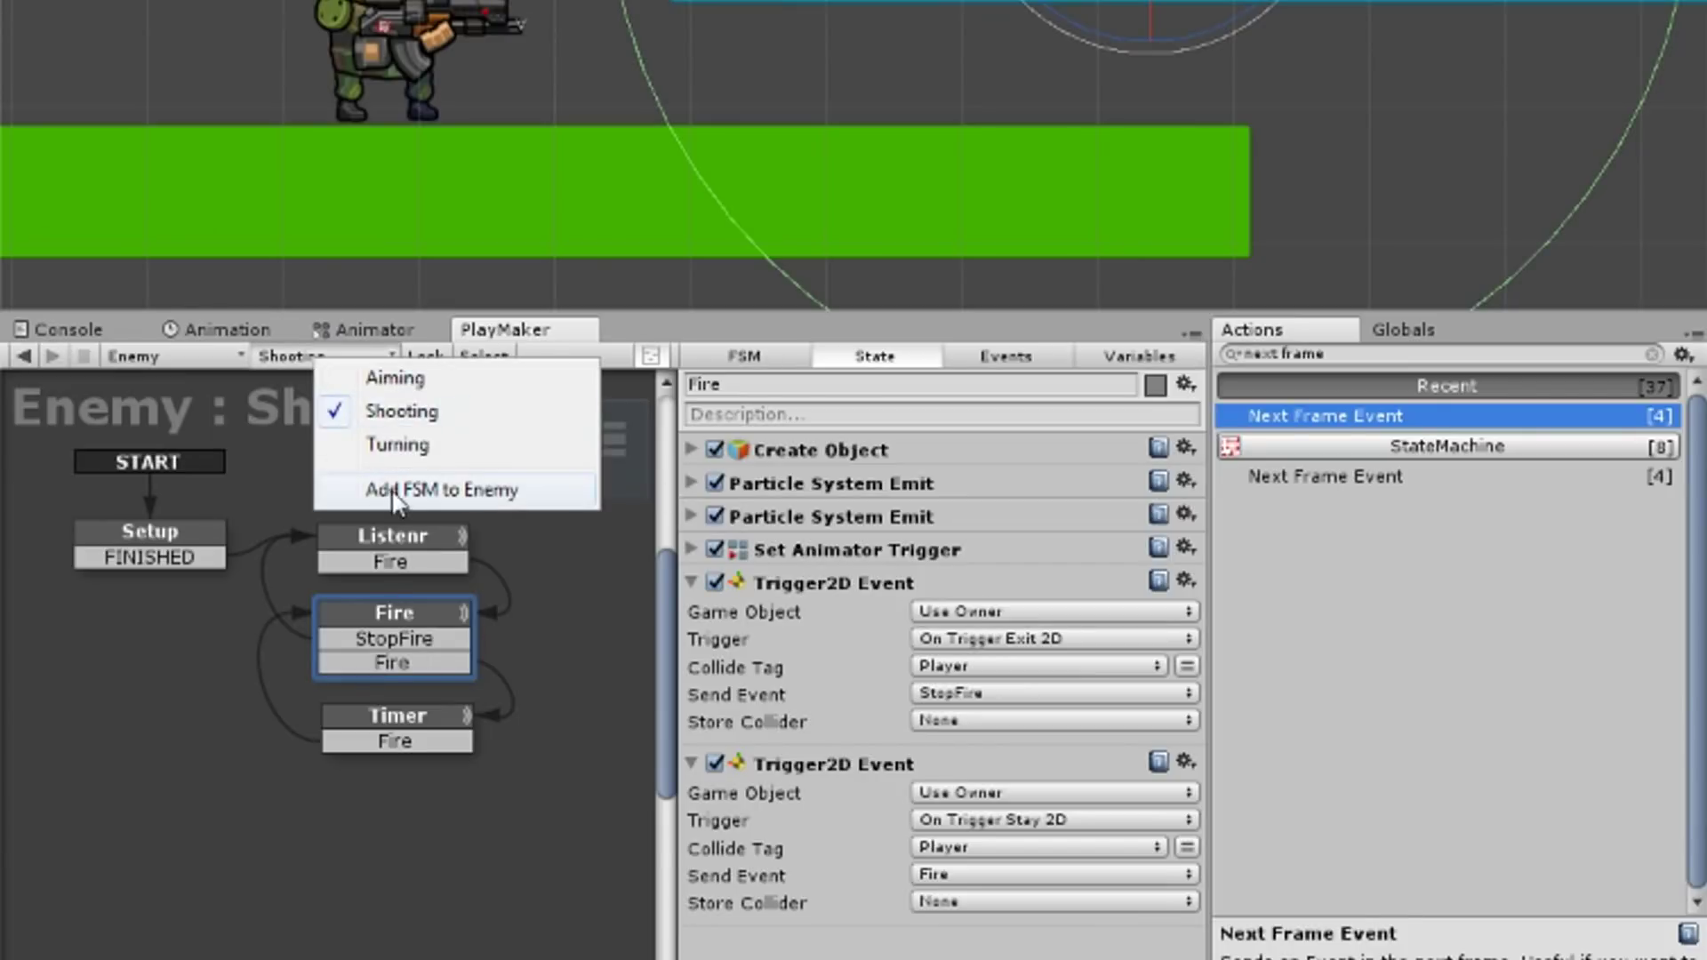
Add a new FSM named Health to the Enemy and rename its first state Setup.
click(395, 488)
text(Health)
click(875, 355)
text(Setup)
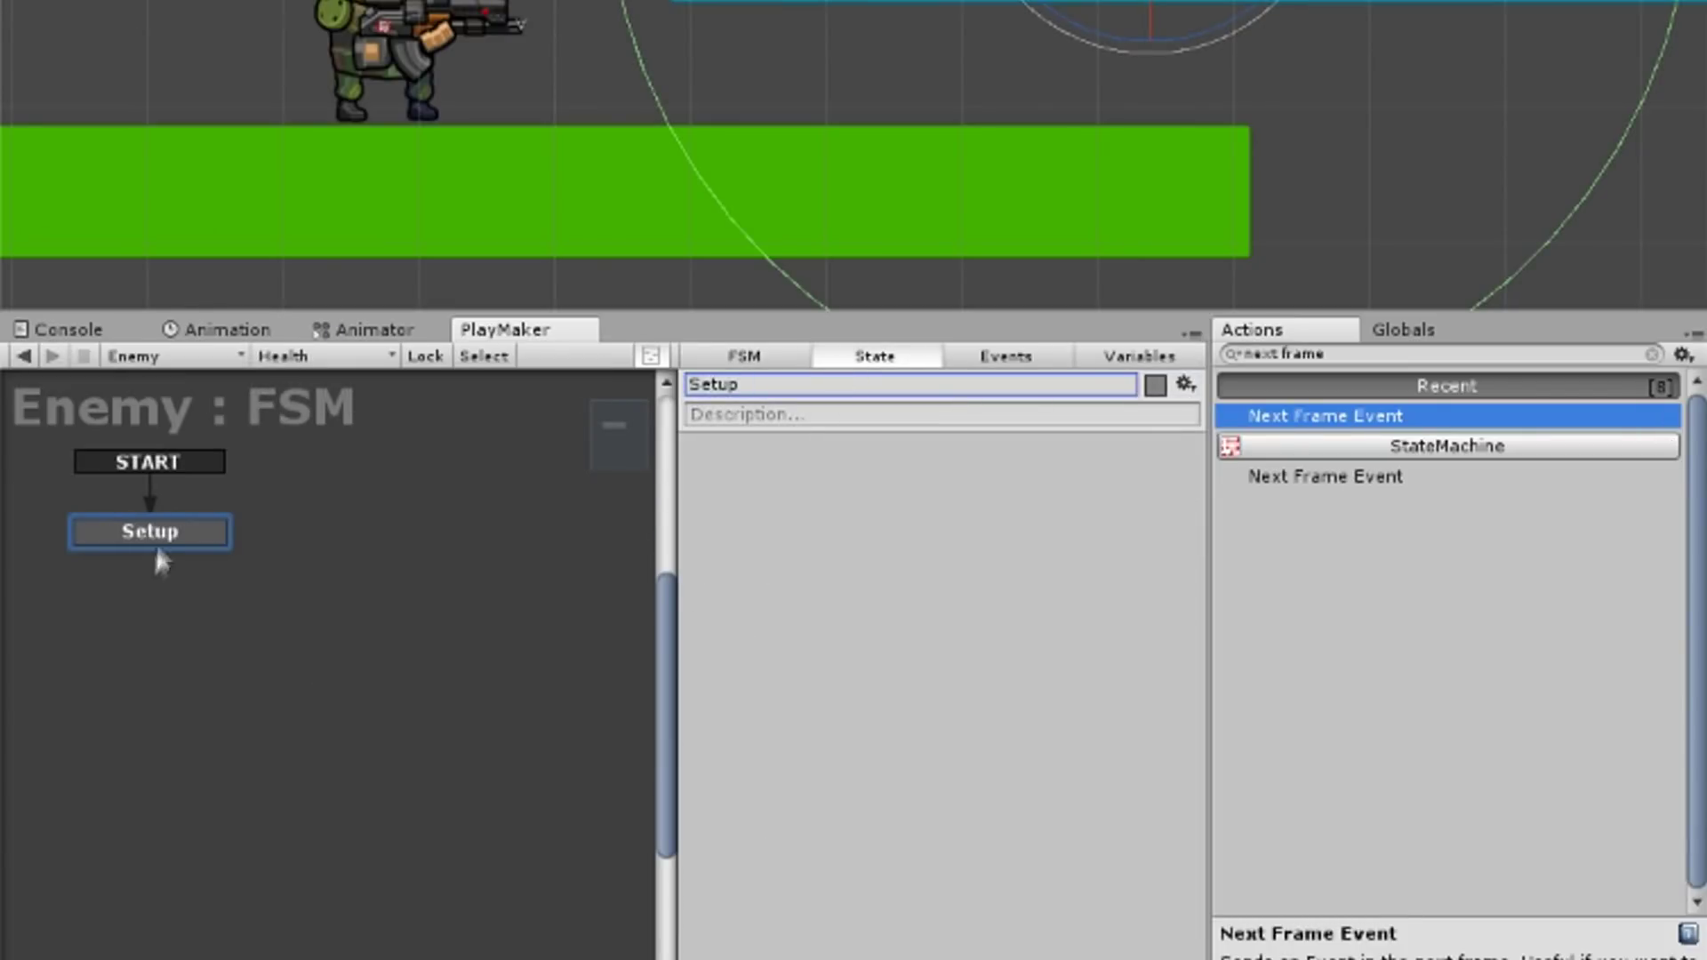
Add an Idle state from Setup's FINISHED transition and a separate Damage state.
right_click(174, 537)
click(276, 566)
drag(275, 566, 392, 534)
click(799, 383)
text(Id)
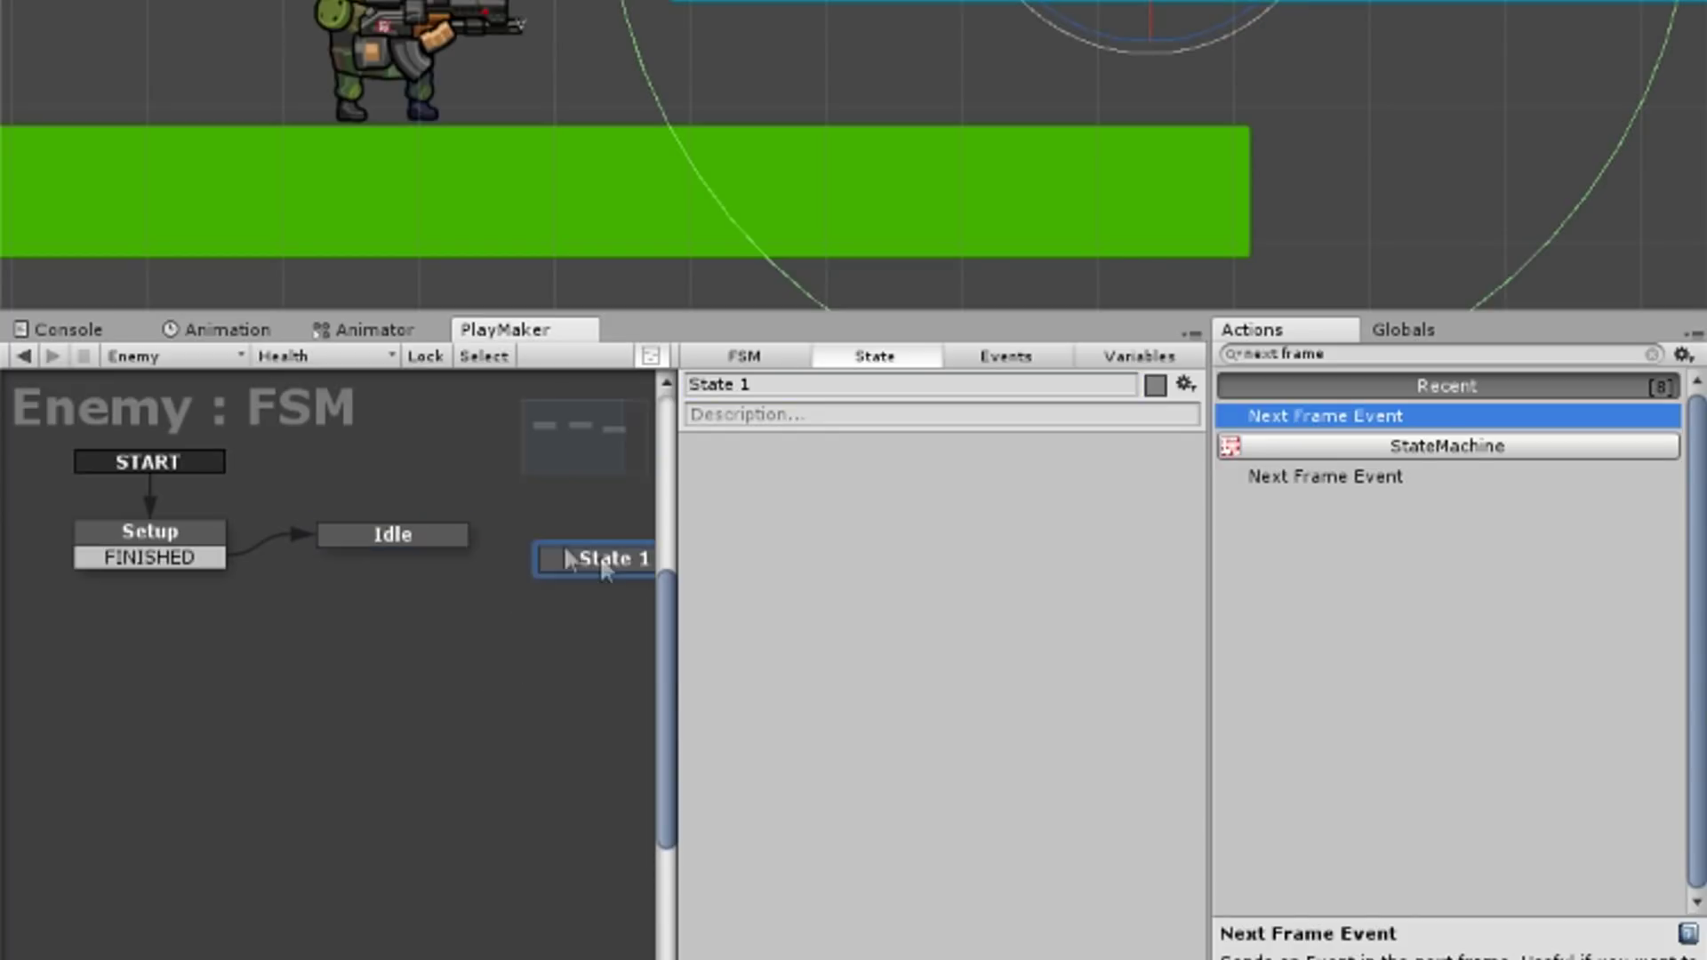
ctrl+click(547, 565)
drag(590, 545, 682, 534)
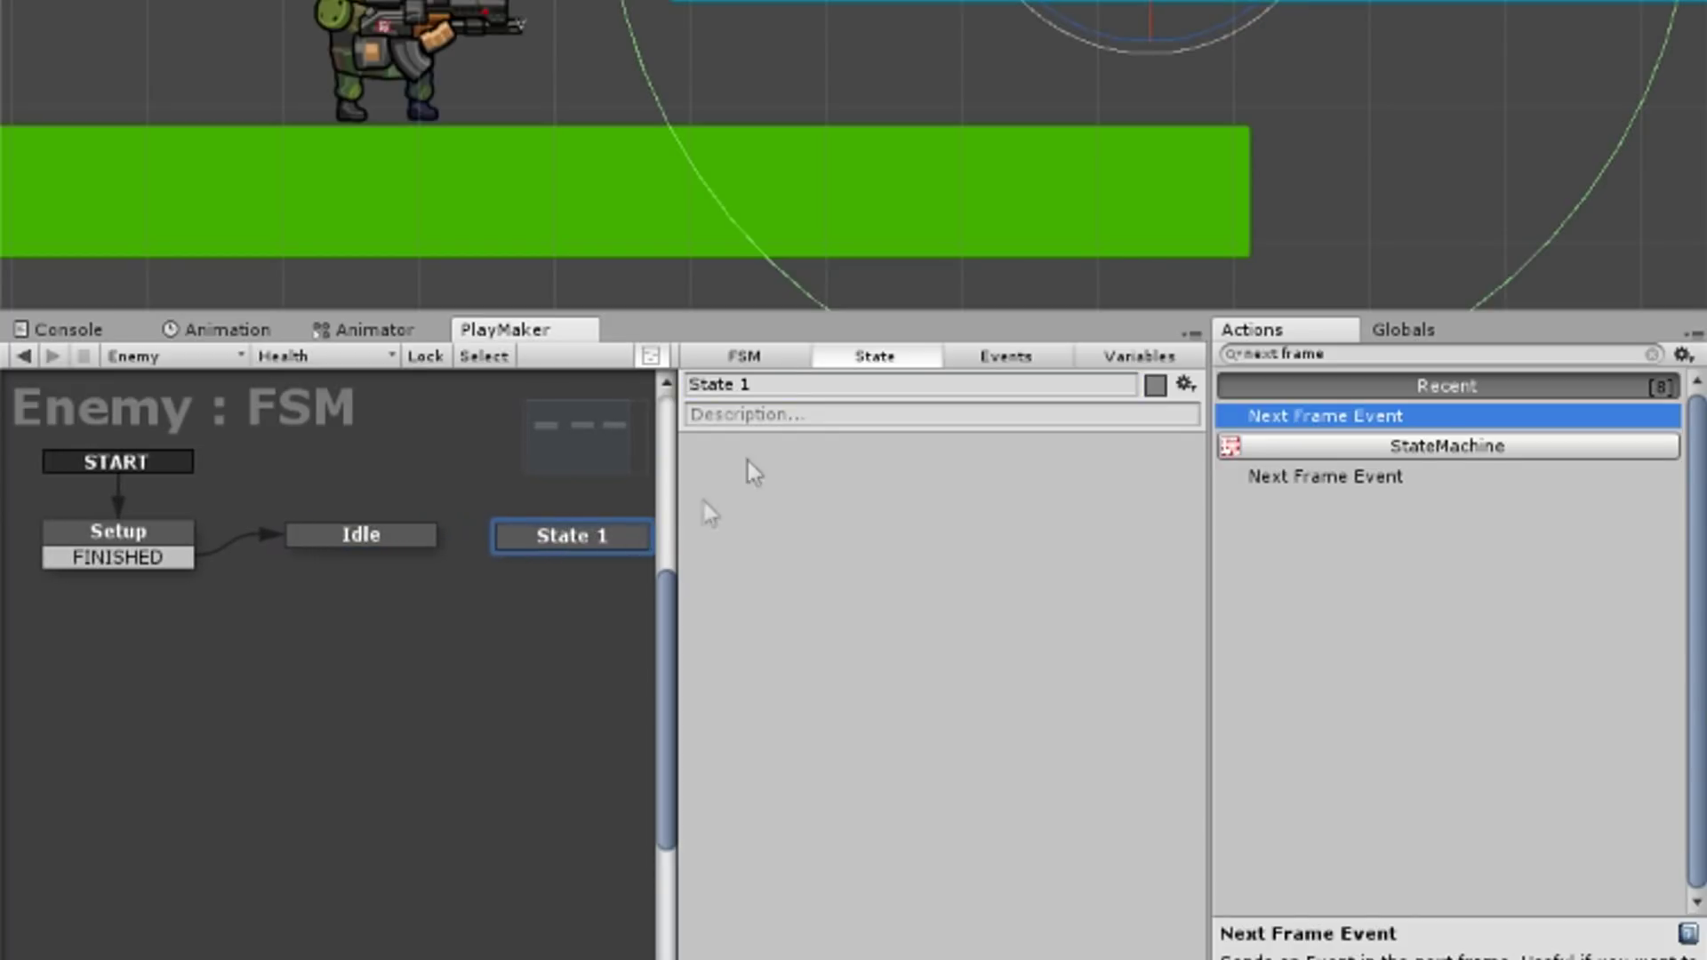
click(961, 384)
text(Damage)
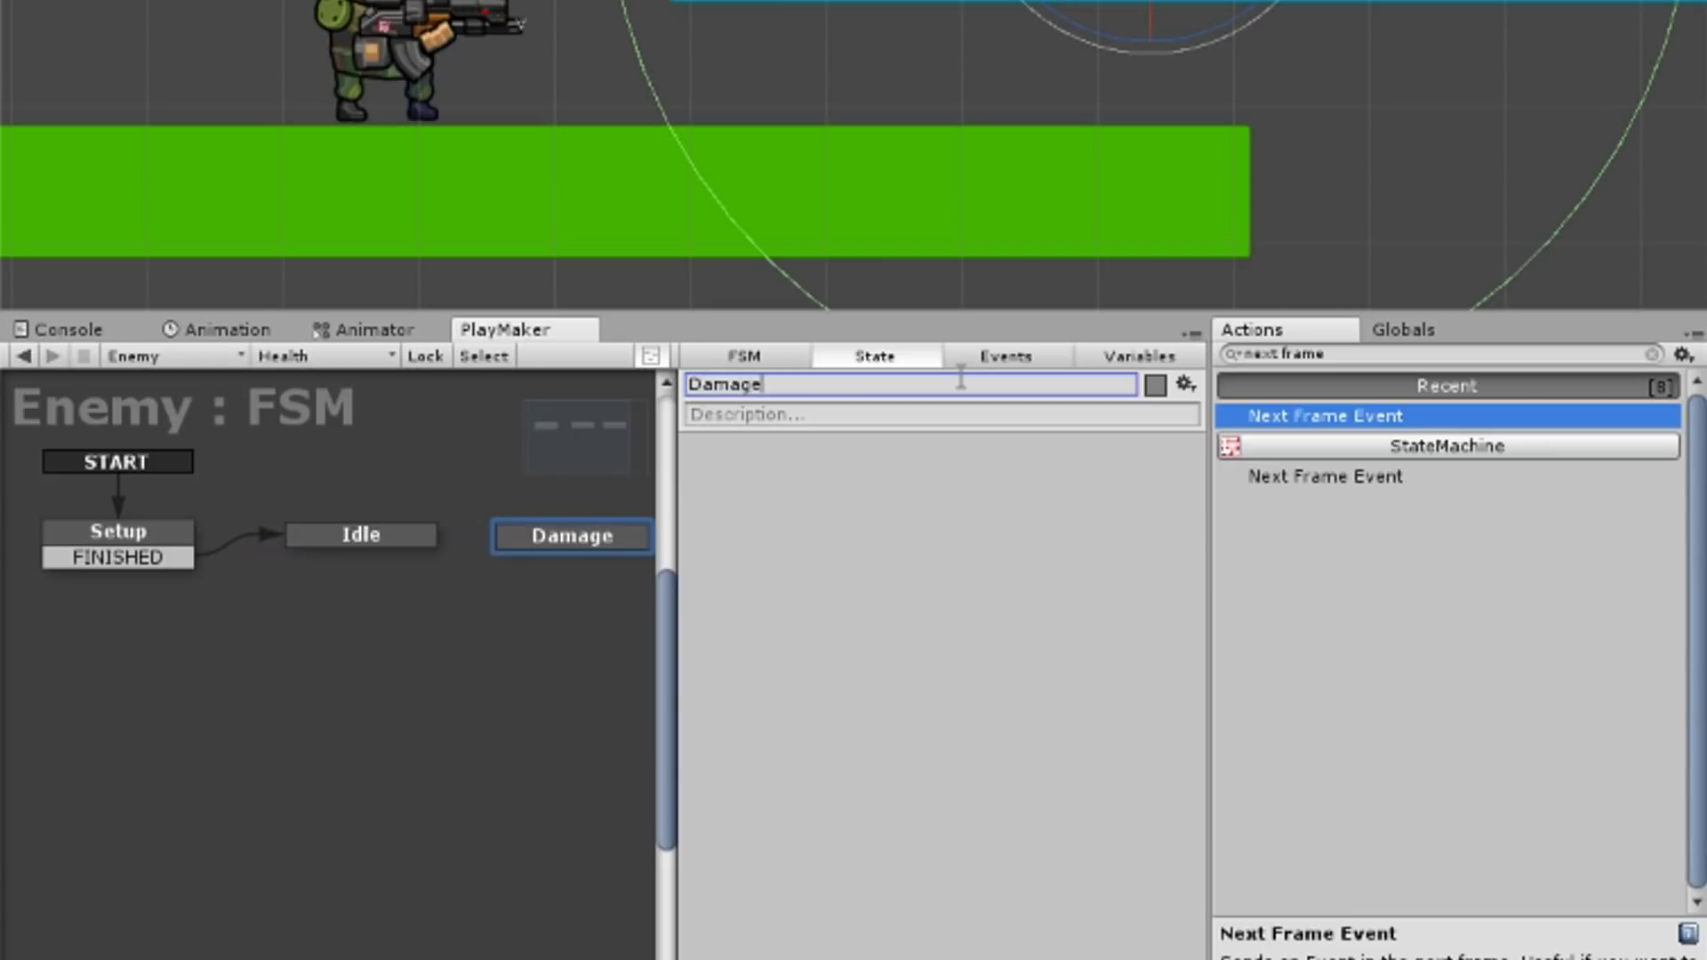
Add a Damage event to the FSM, correcting the misspelled 'Gamage' name.
click(1023, 355)
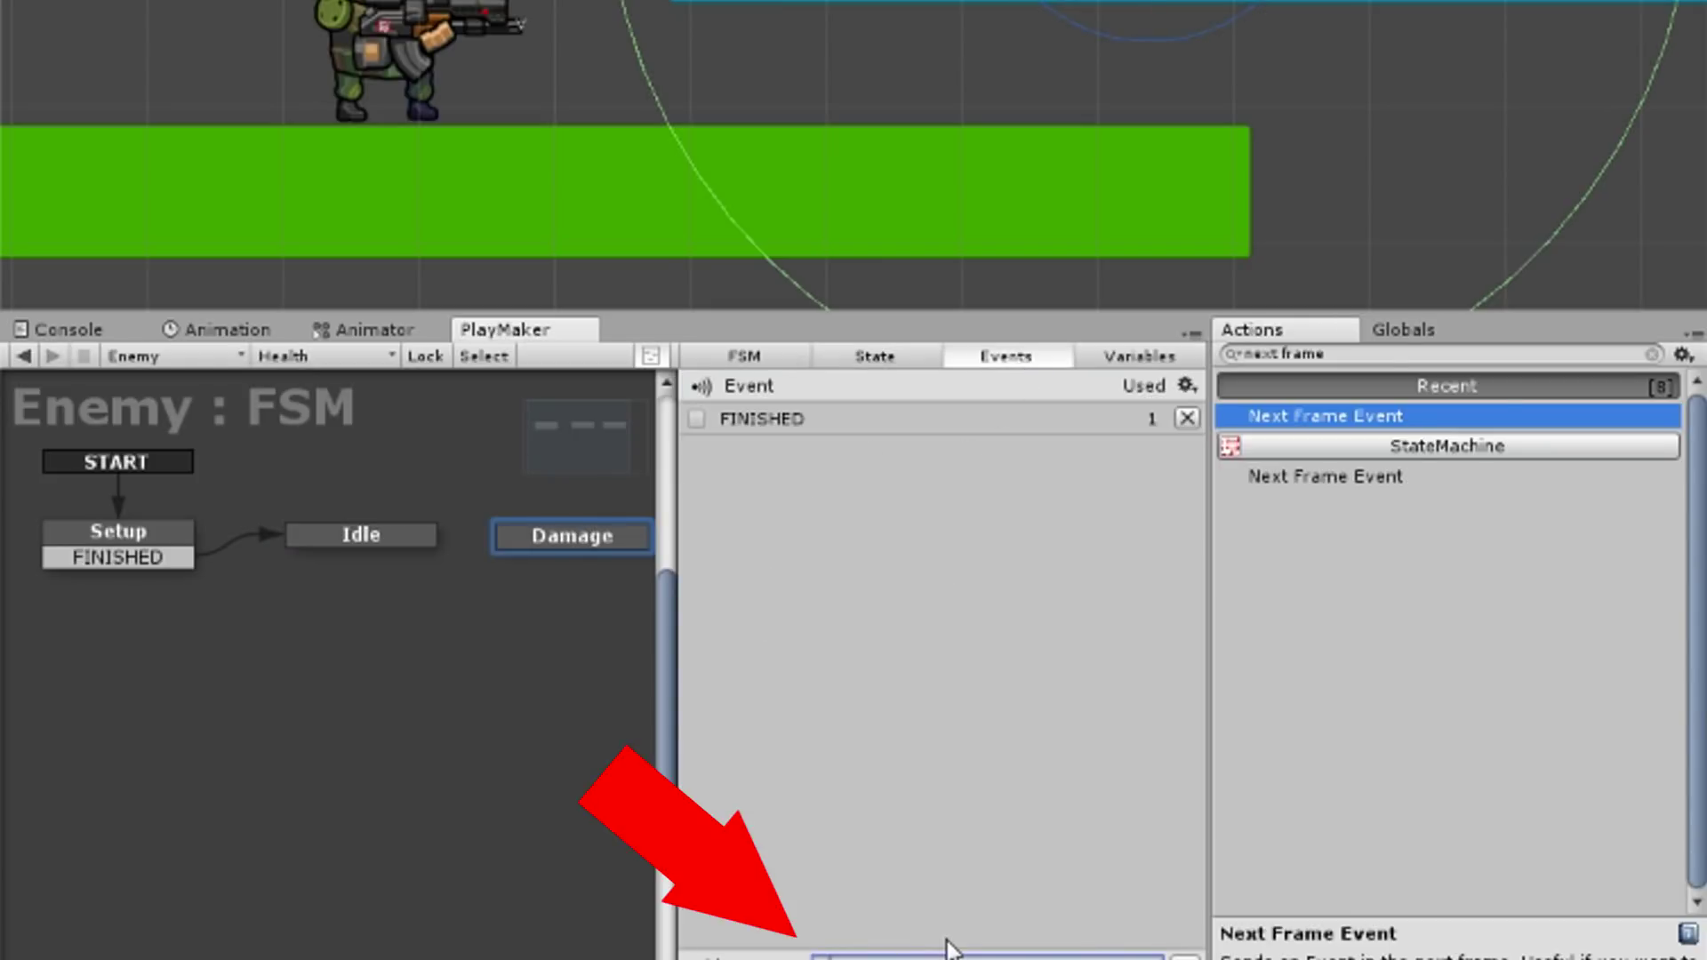
key(Return)
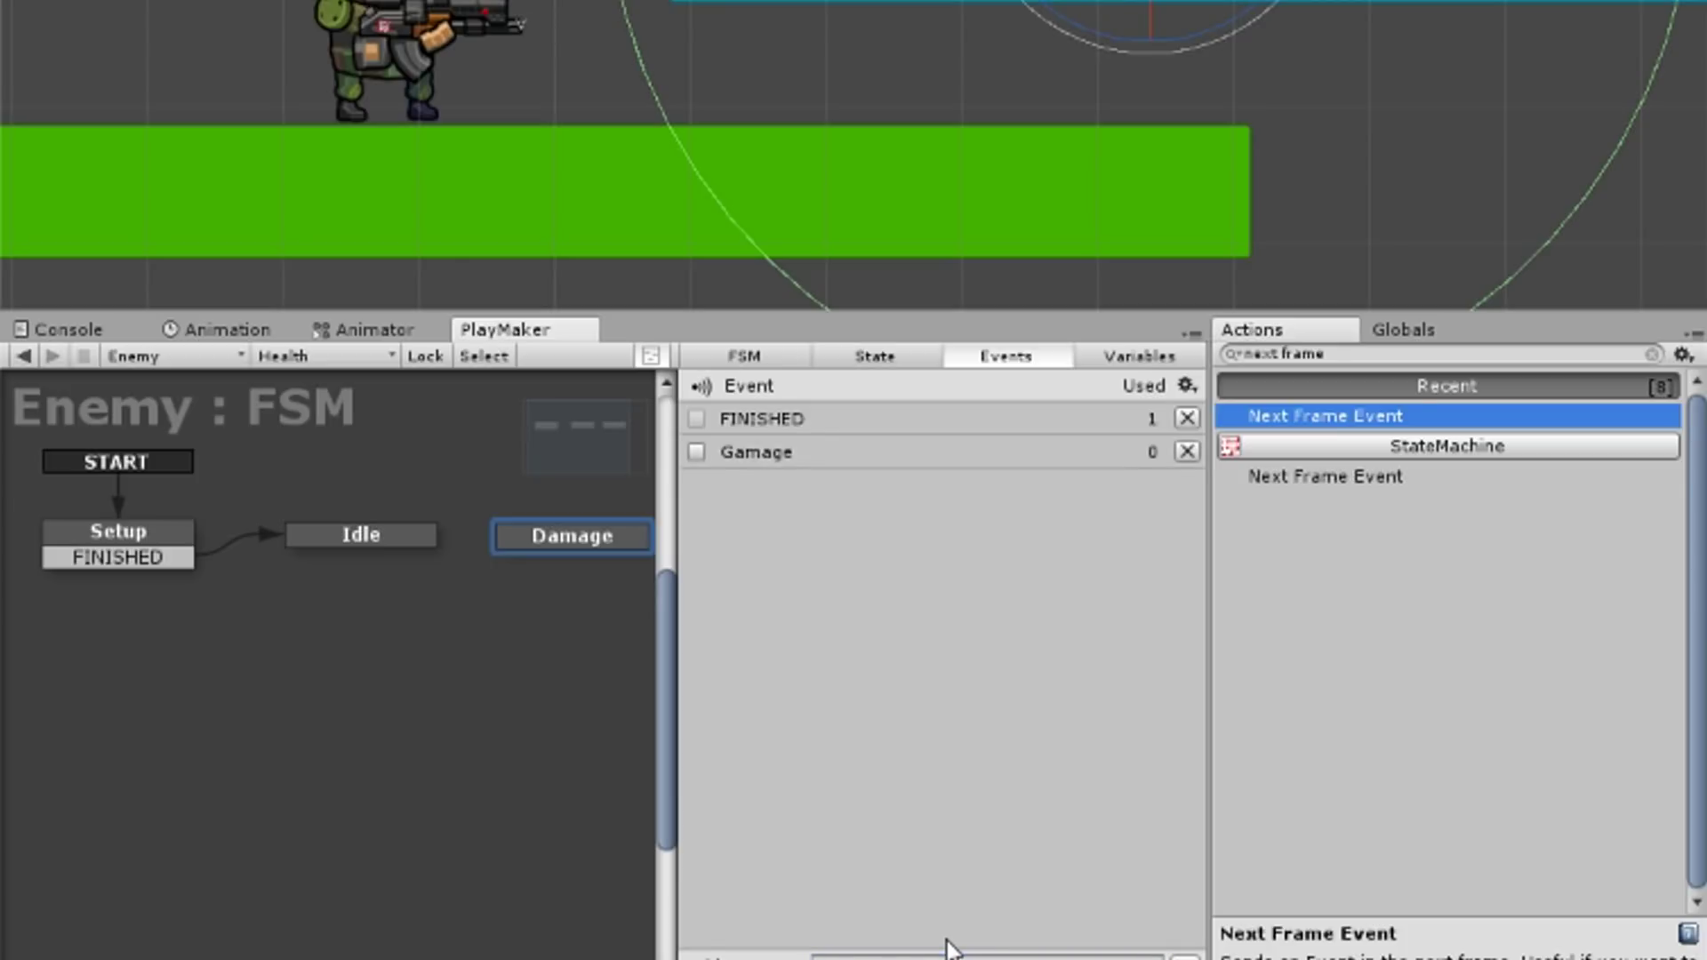
click(755, 463)
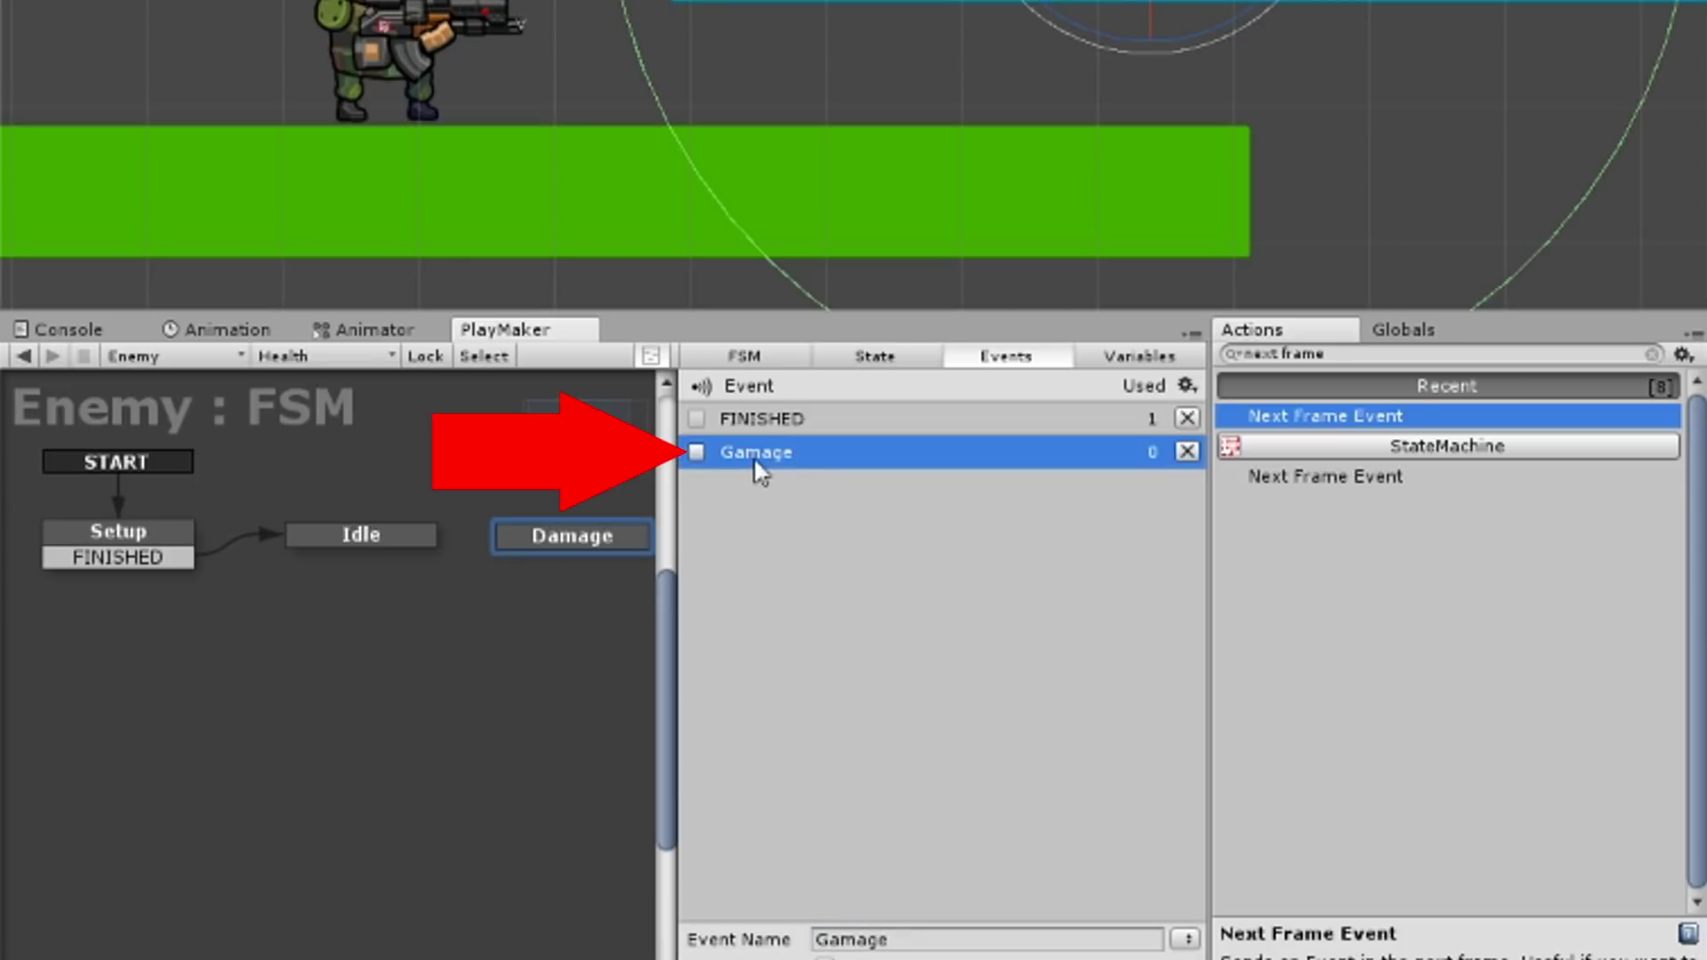
click(845, 948)
key(Home)
key(Delete)
text(D)
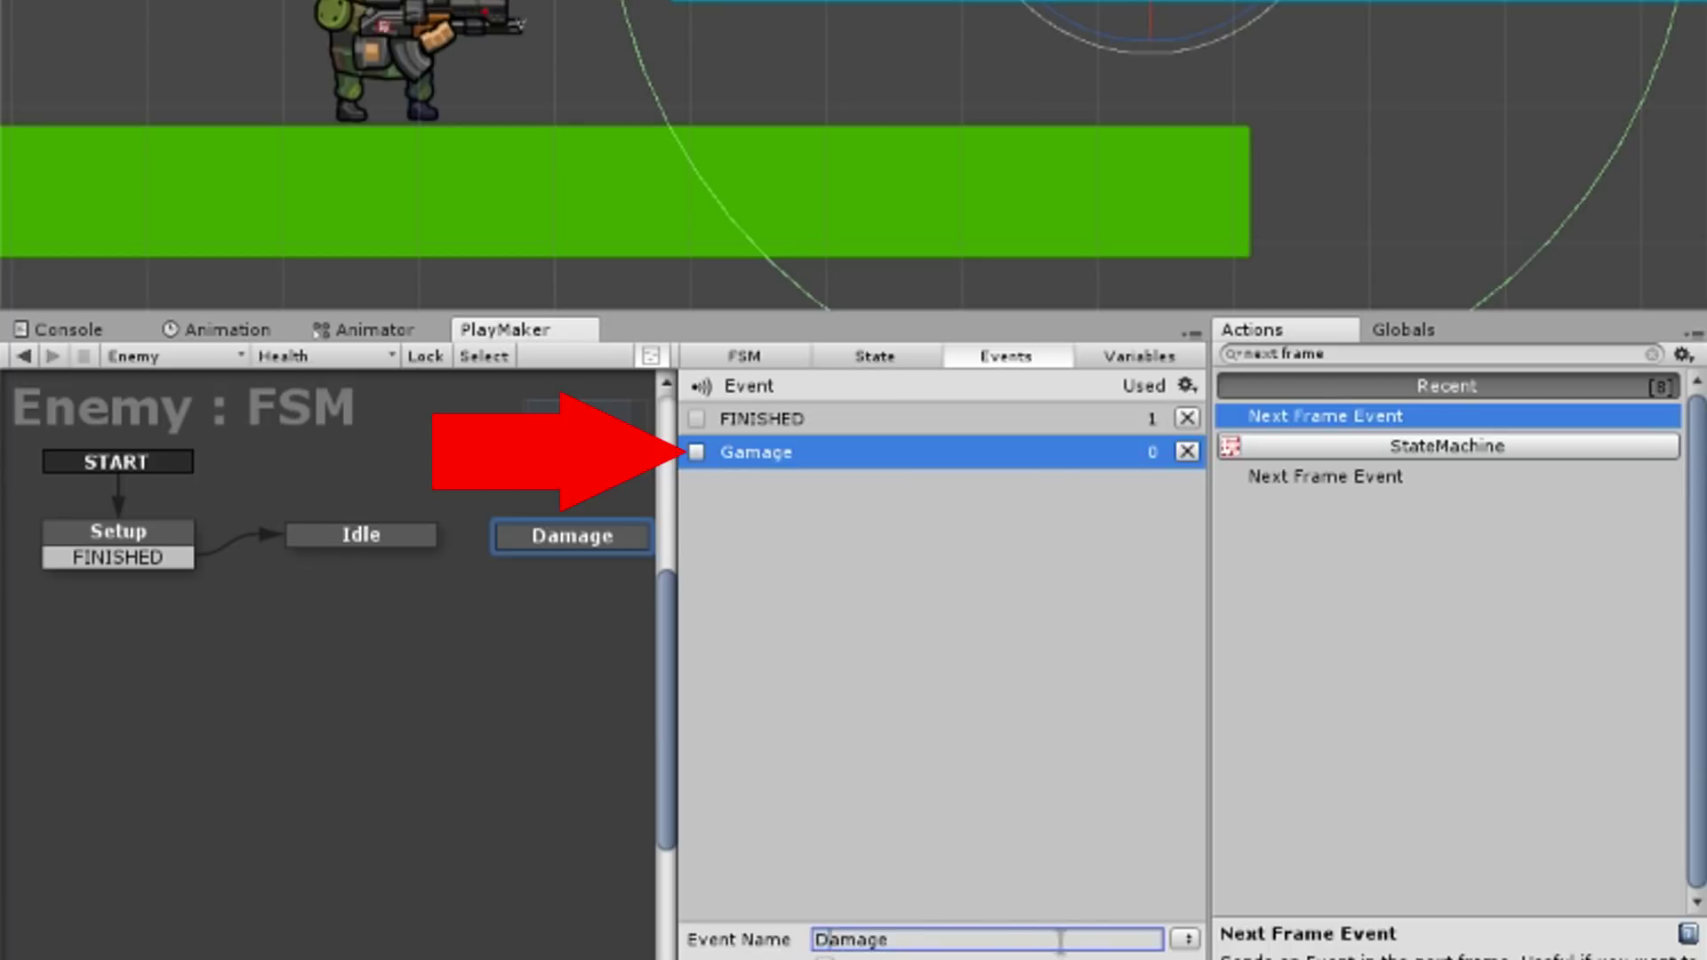
click(1035, 855)
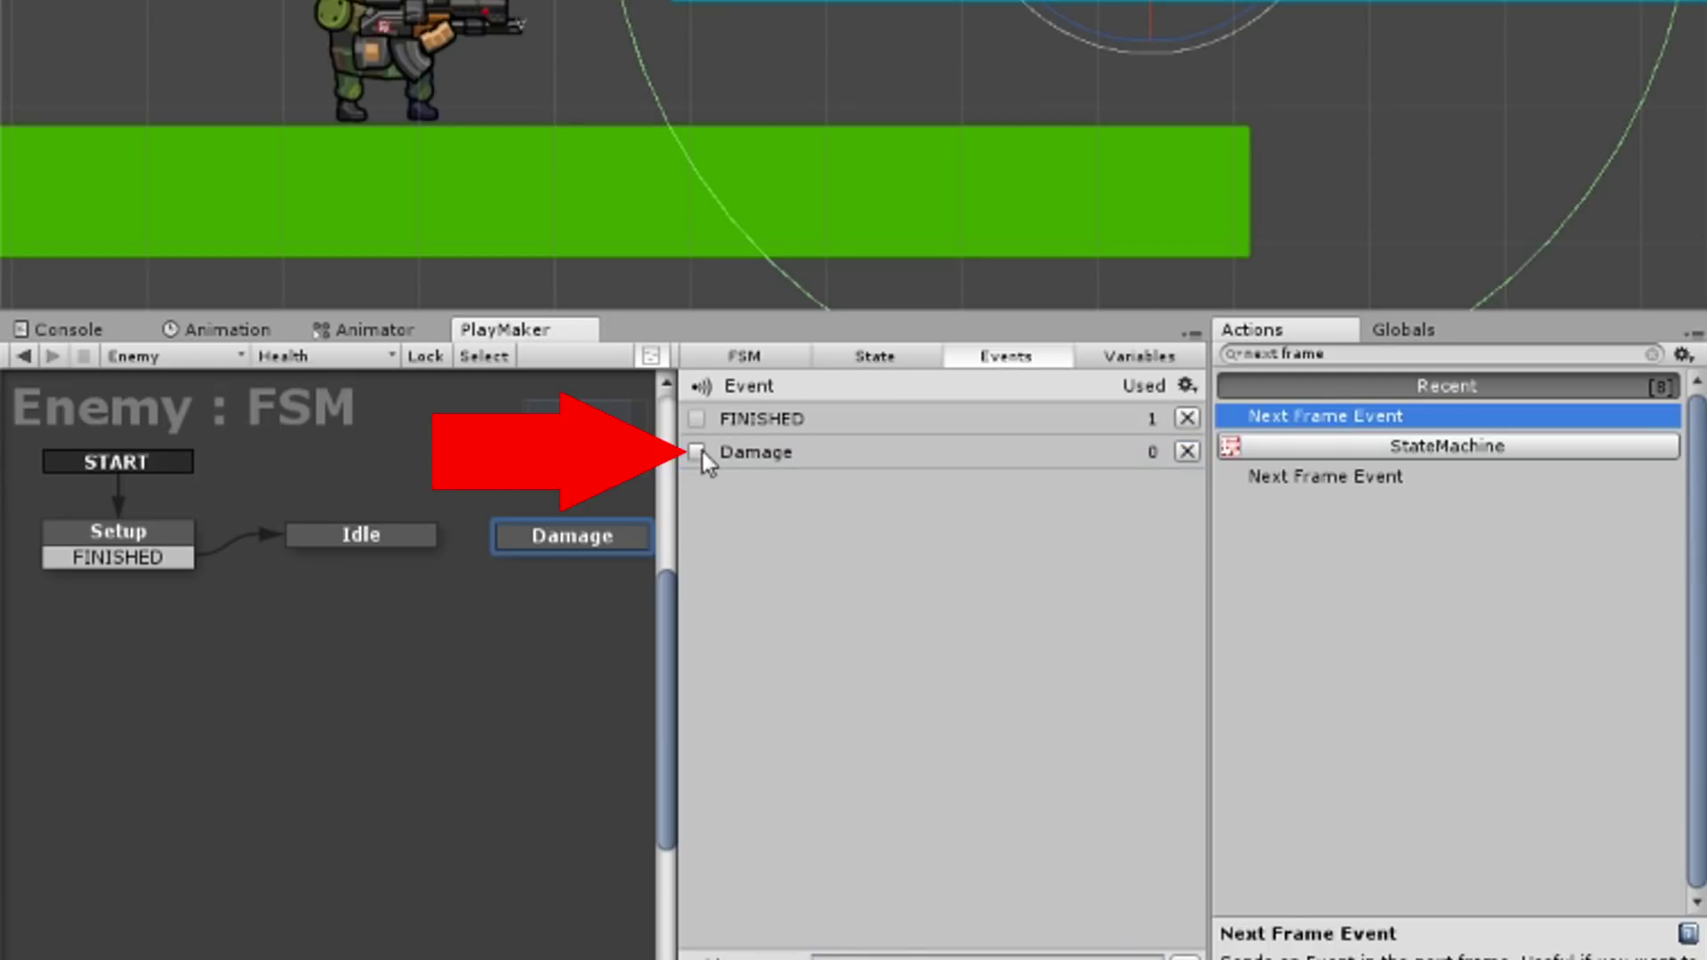
Give the Damage state a global Damage transition and show the FSM's variables.
right_click(569, 527)
click(536, 550)
right_click(536, 549)
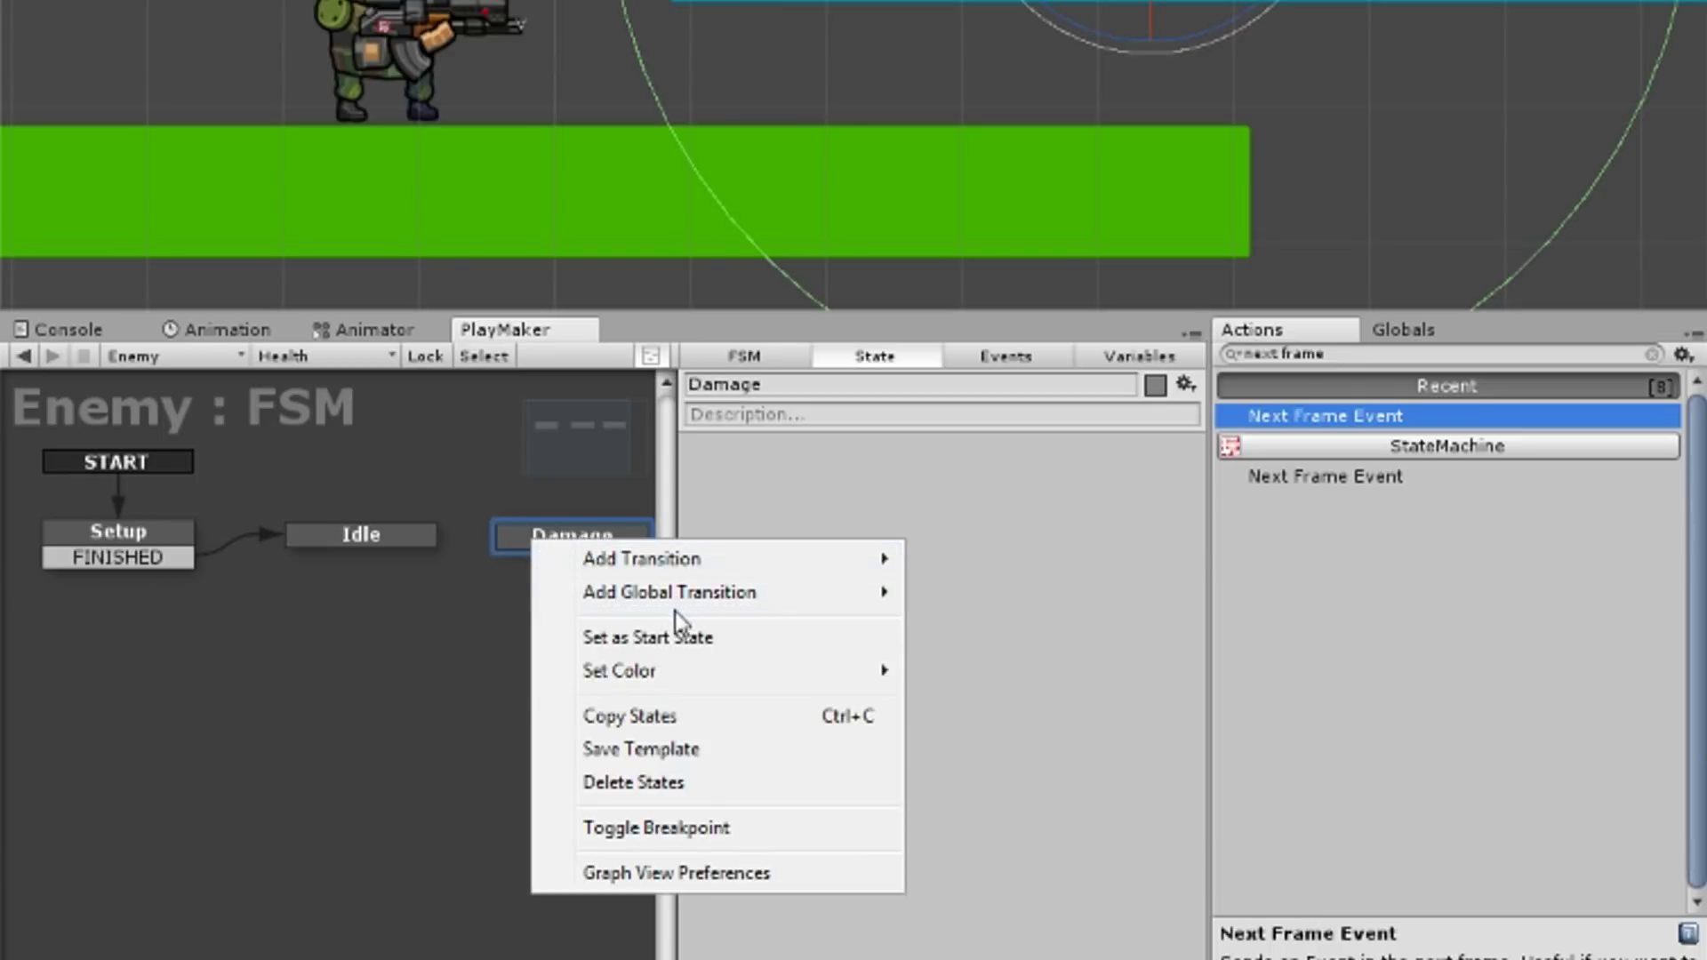
mouse_move(896, 596)
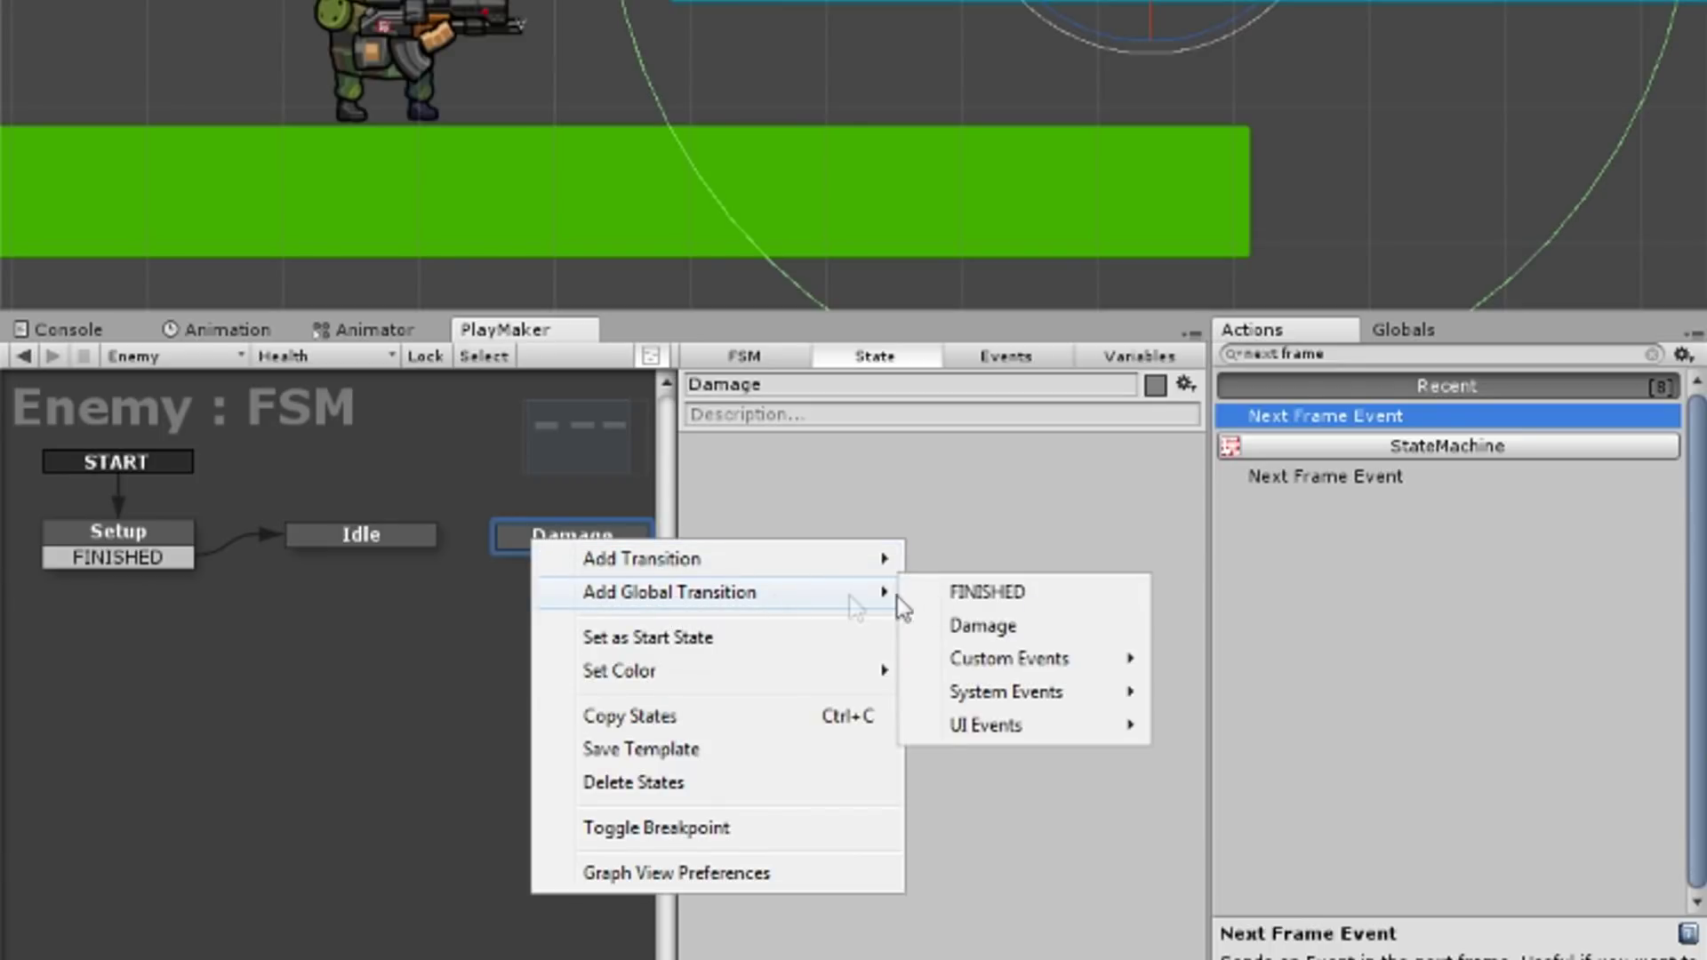
click(982, 626)
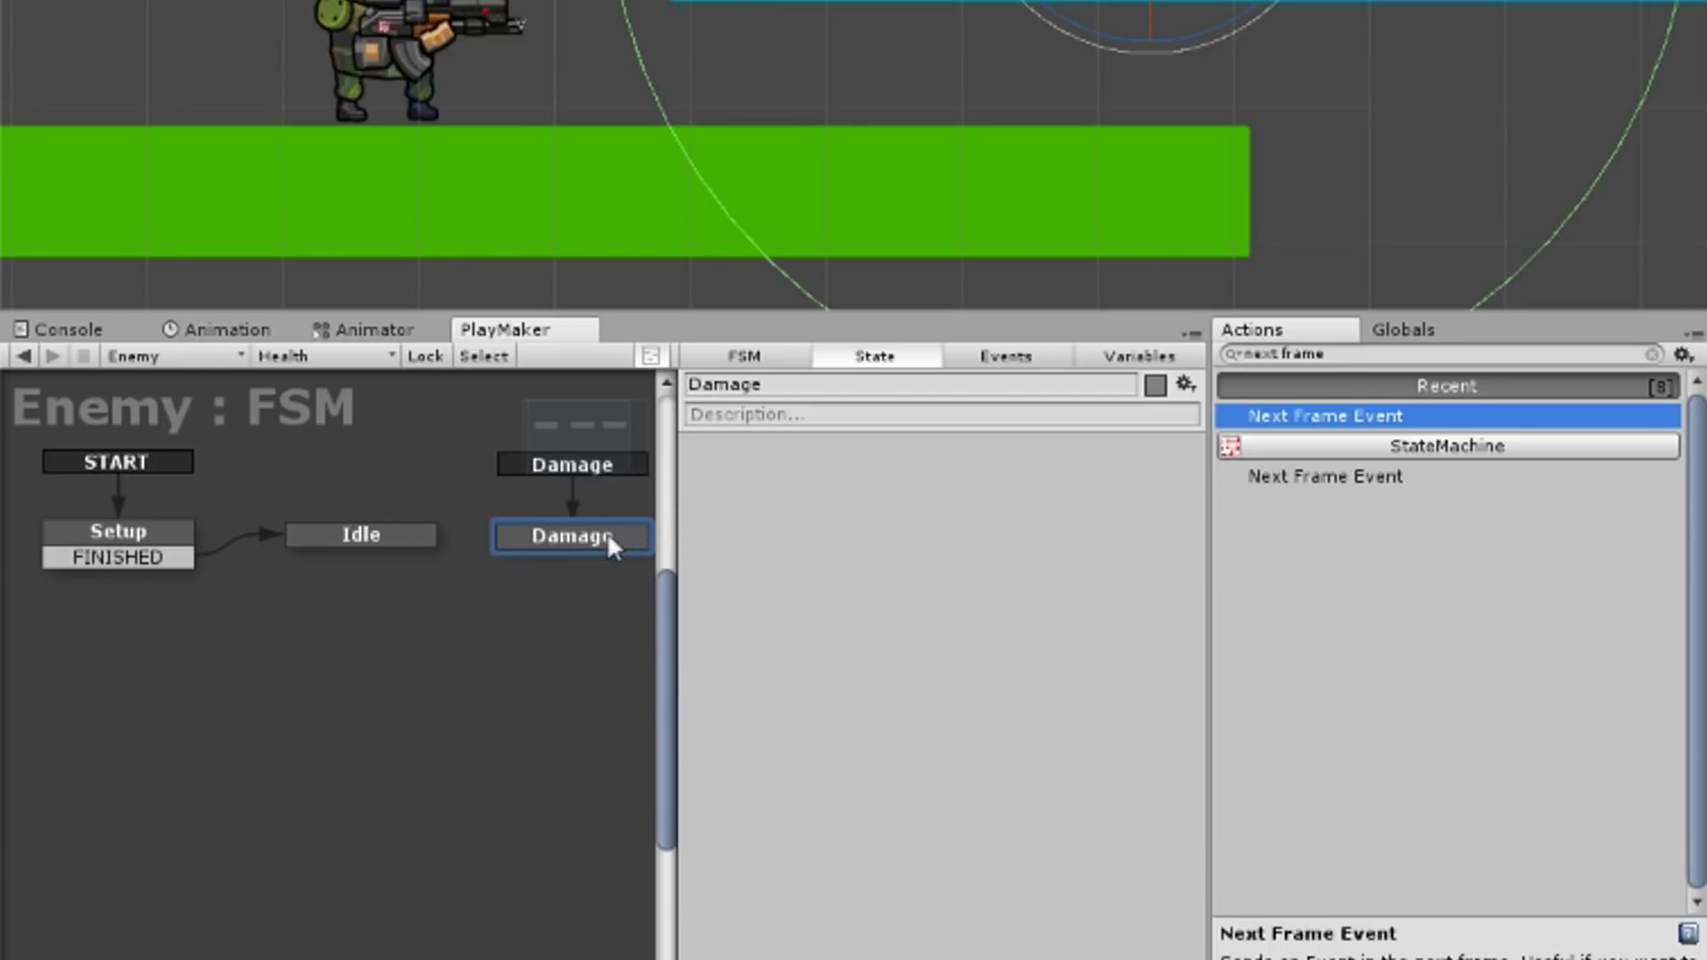
click(334, 533)
click(514, 536)
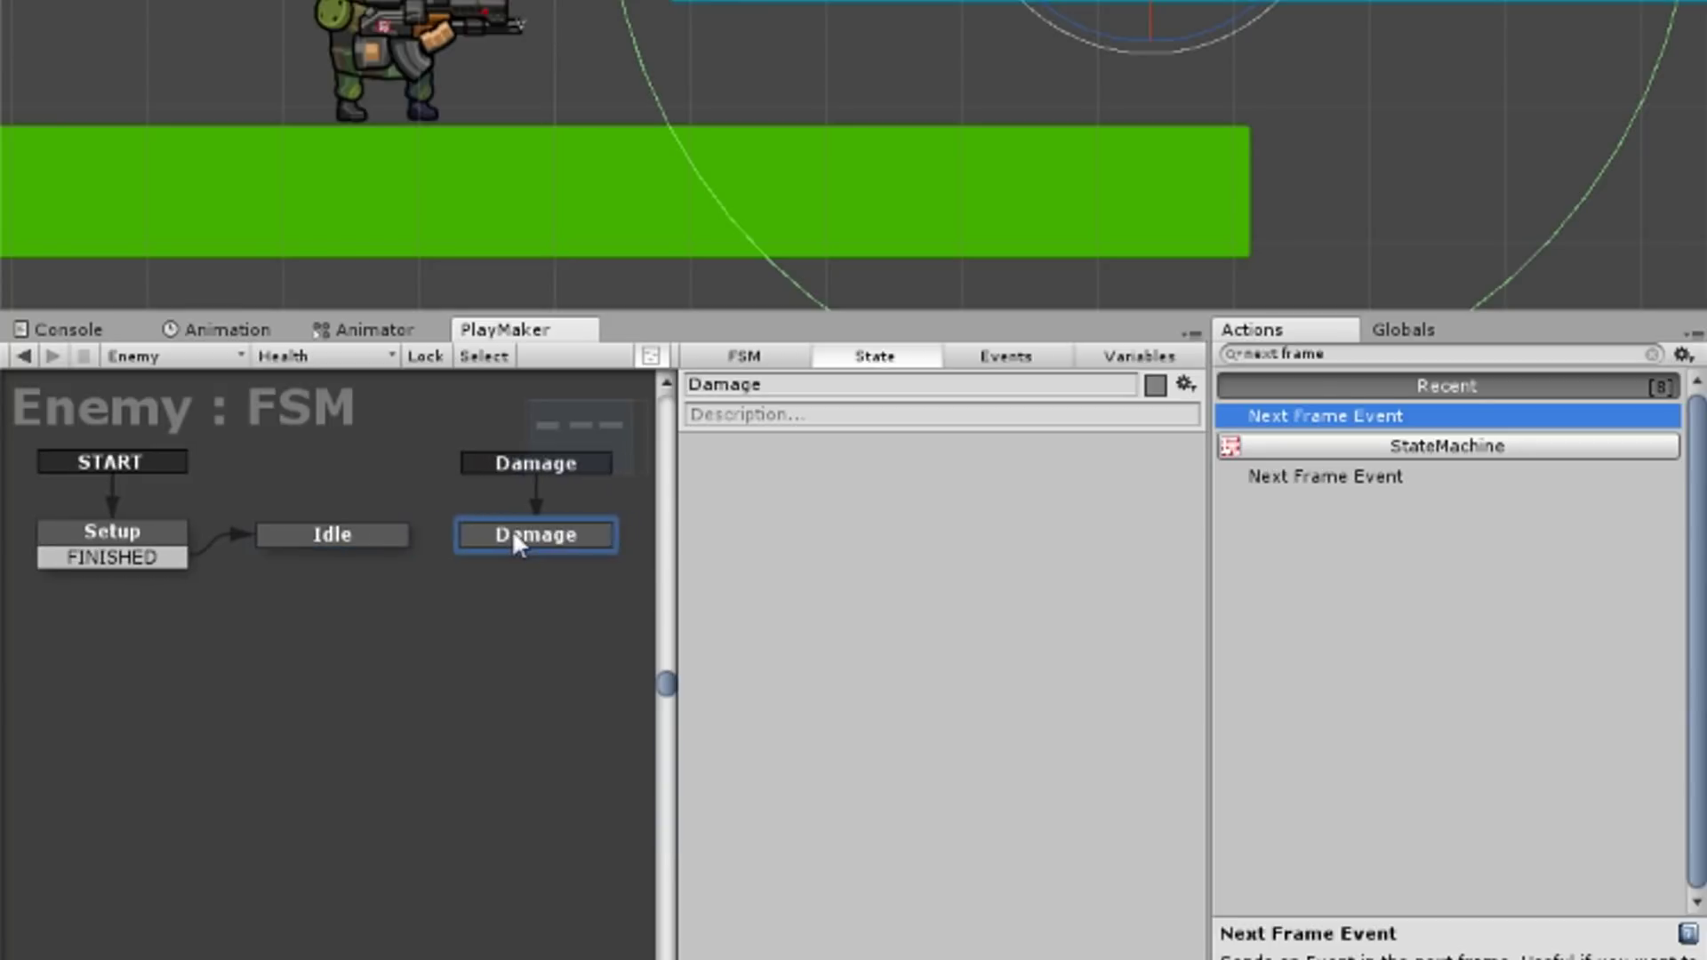
click(1111, 358)
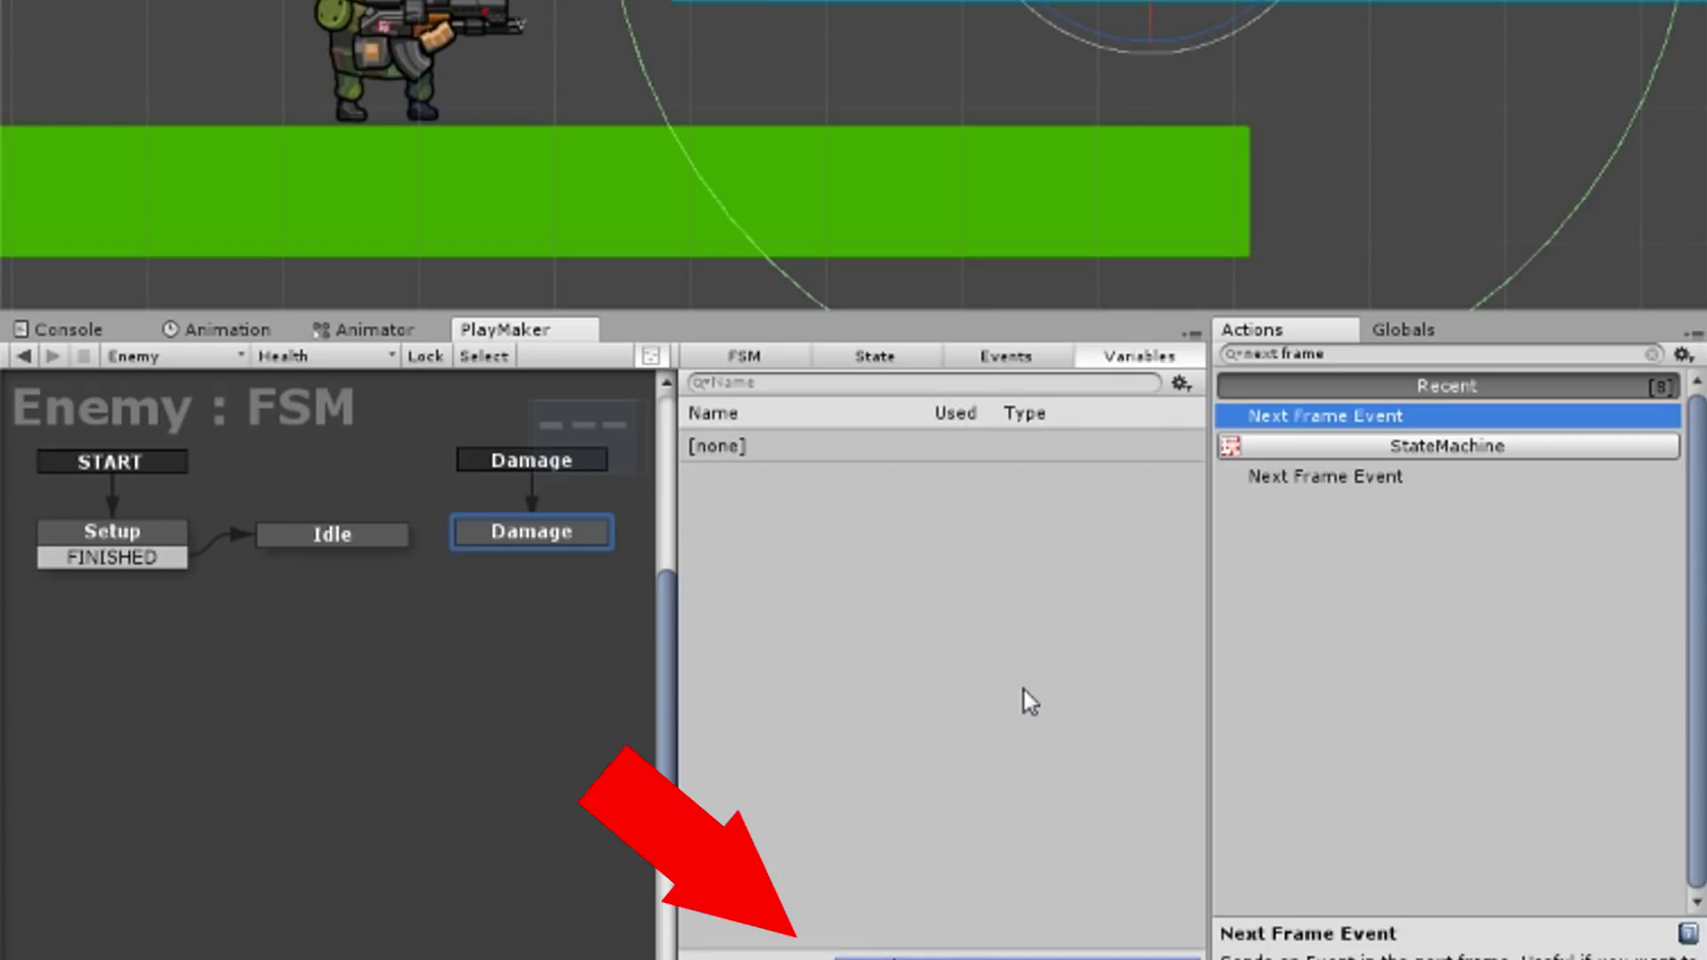
Add a Health float variable of 5 and a Float Operator action to the Damage state.
key(Return)
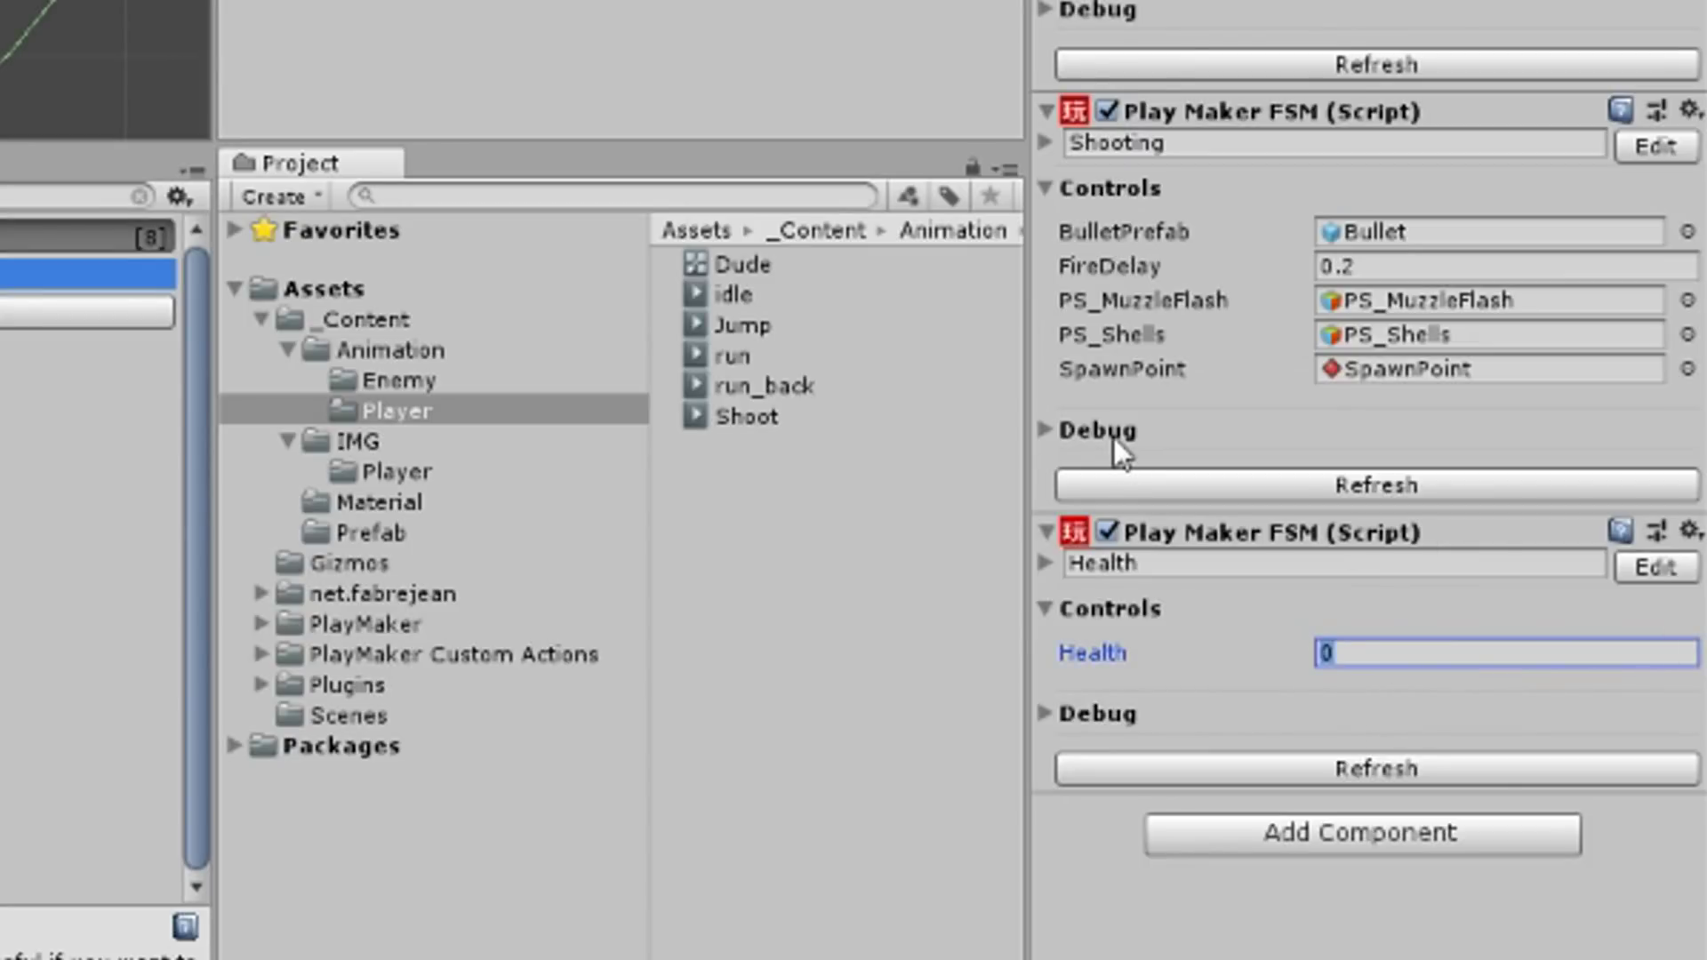
text(5)
click(307, 708)
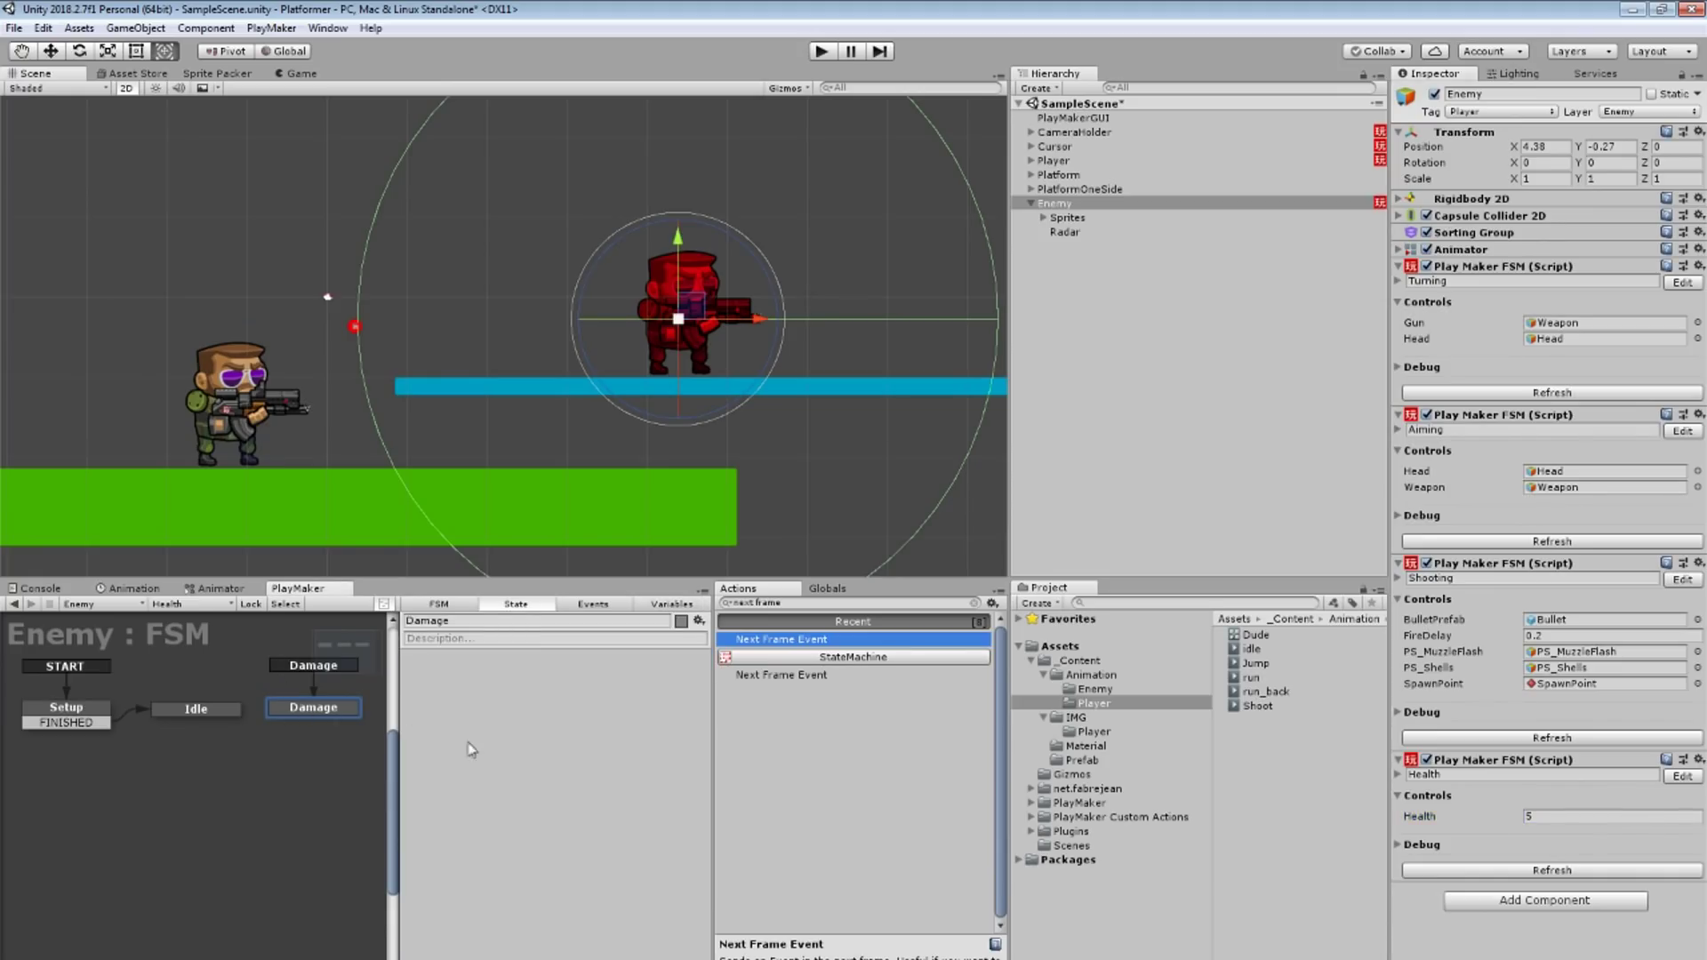
text(float)
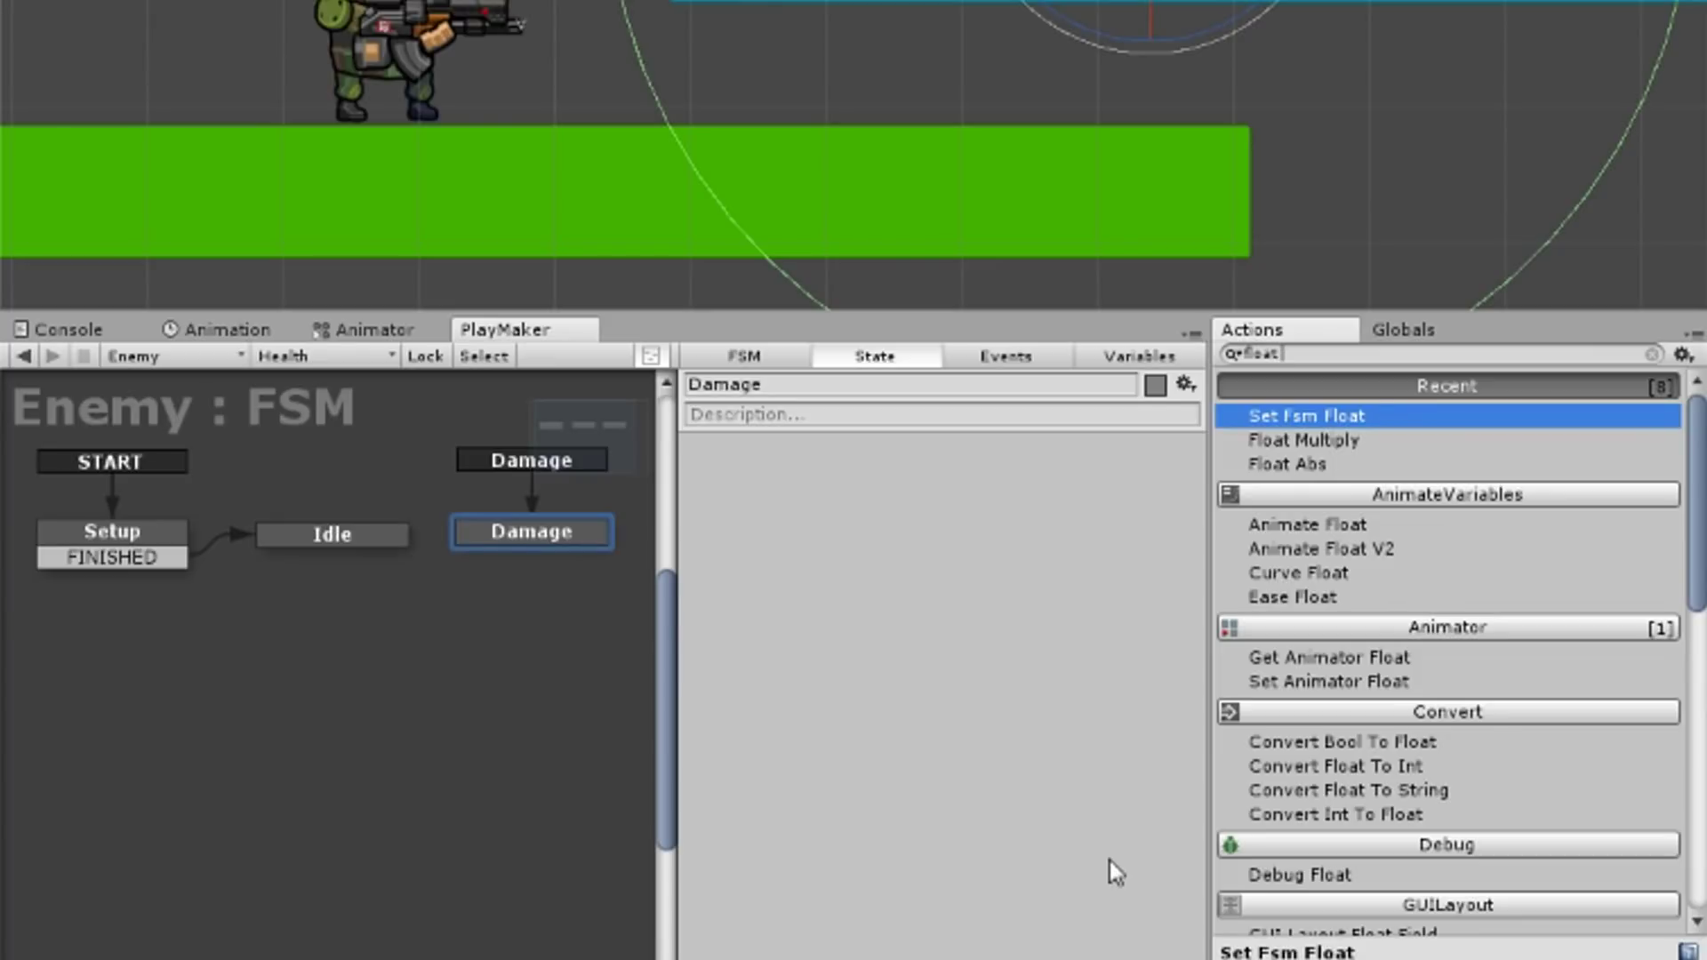
text( op)
key(Return)
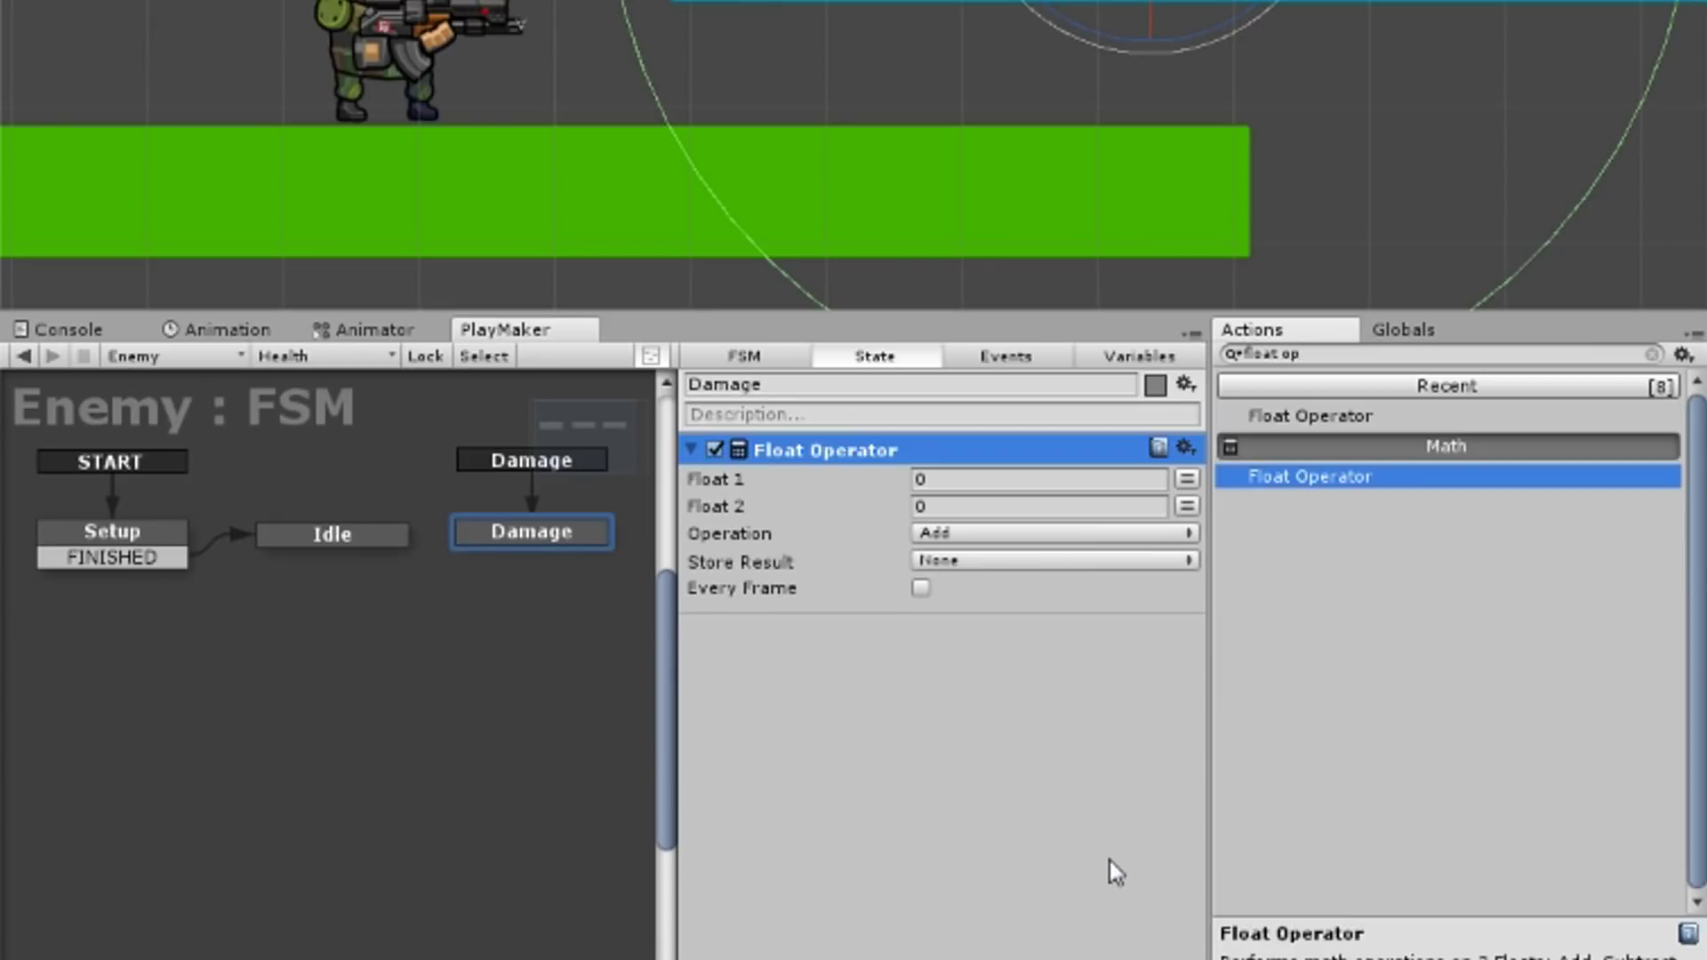
Set the Float Operator to Health Subtract a new DamageRecieved variable.
click(1055, 536)
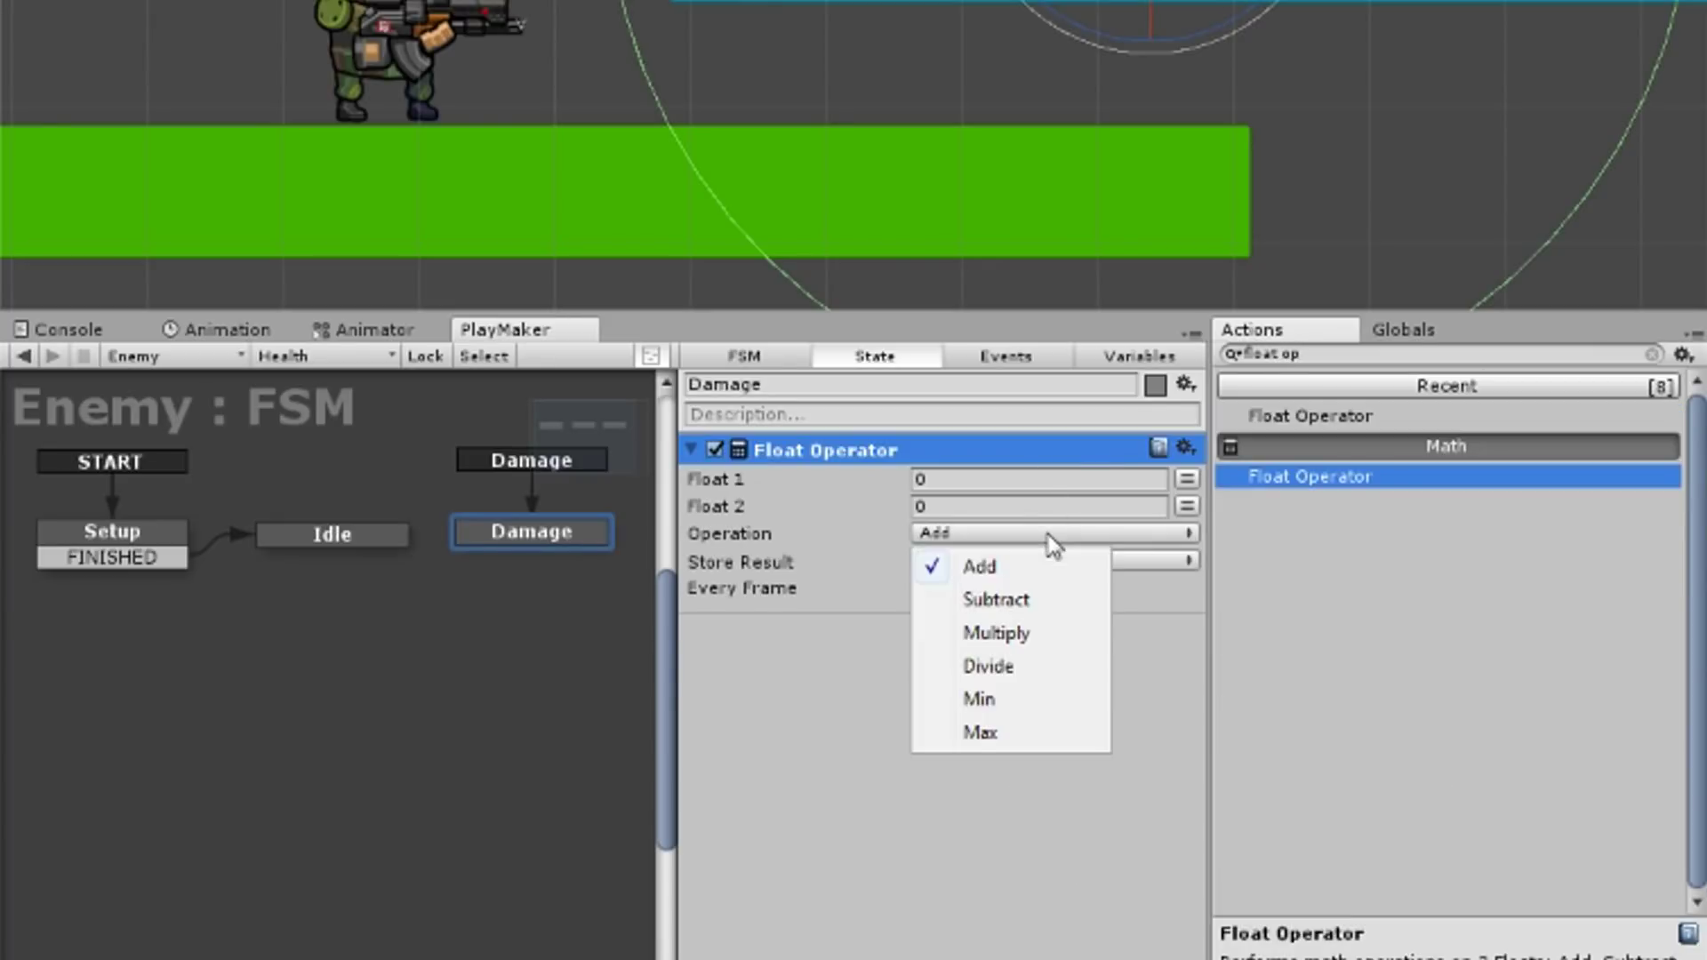
click(1029, 597)
click(1187, 479)
click(1036, 478)
click(1032, 546)
click(1187, 533)
click(1036, 533)
click(1023, 640)
text(DamageRecieved)
key(Return)
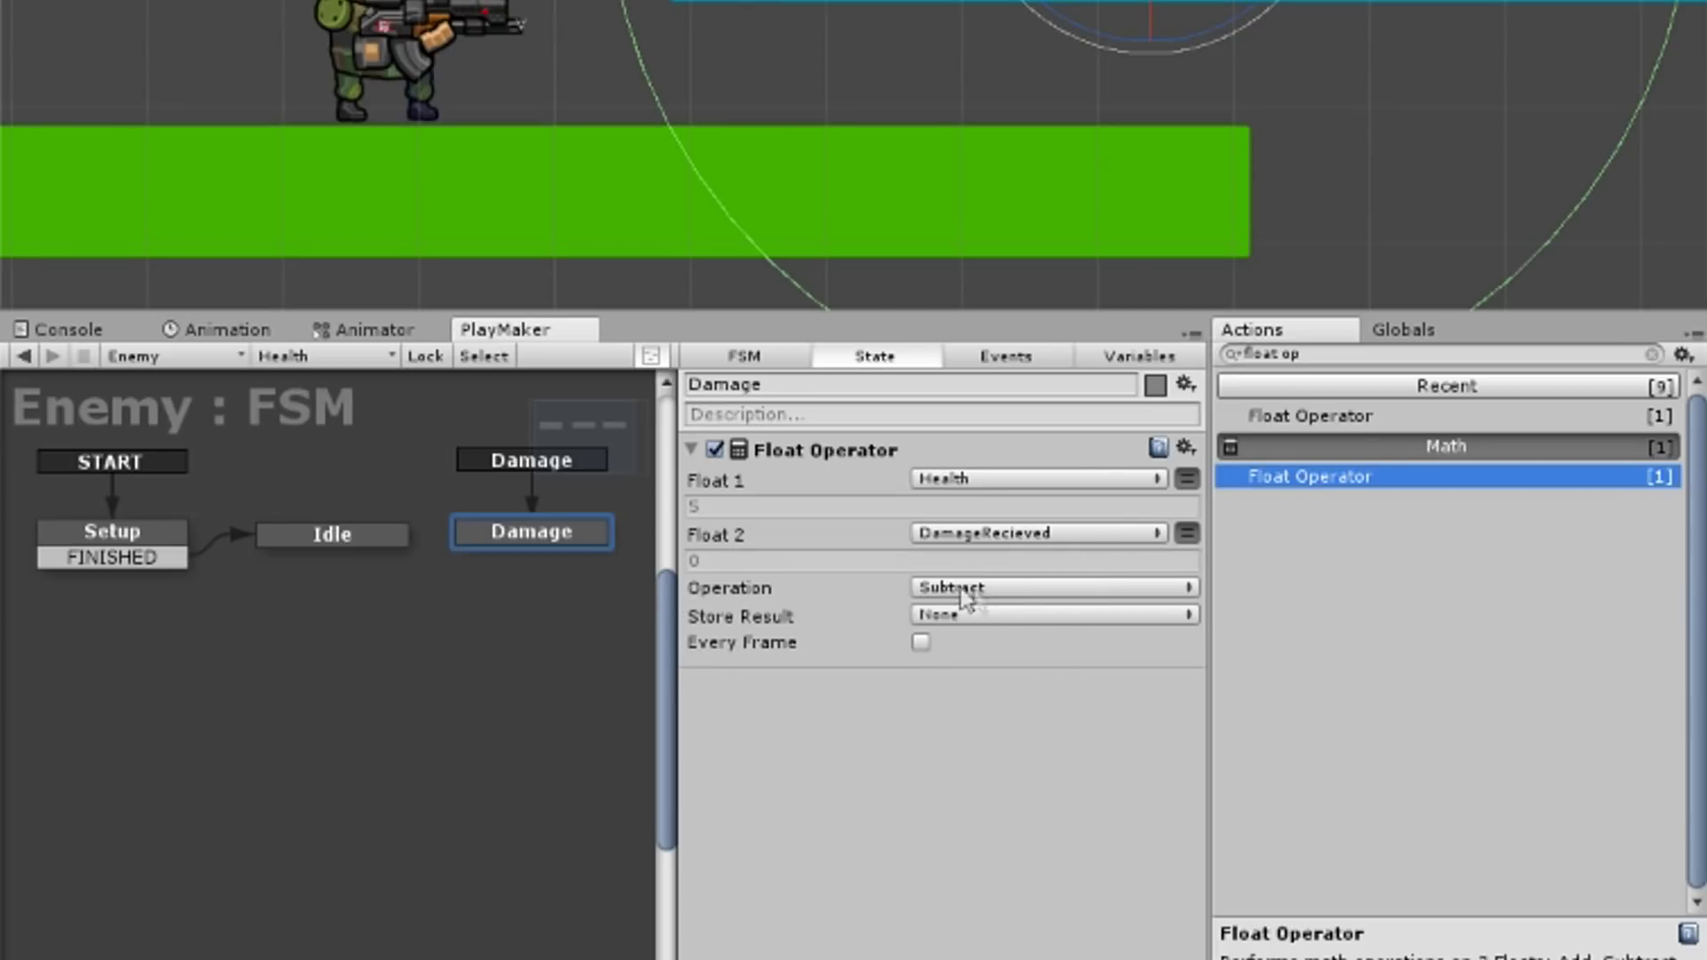
Link Damage's FINISHED transition to a new state named Check.
right_click(541, 531)
drag(532, 558, 547, 613)
click(838, 384)
text(Check)
text(float)
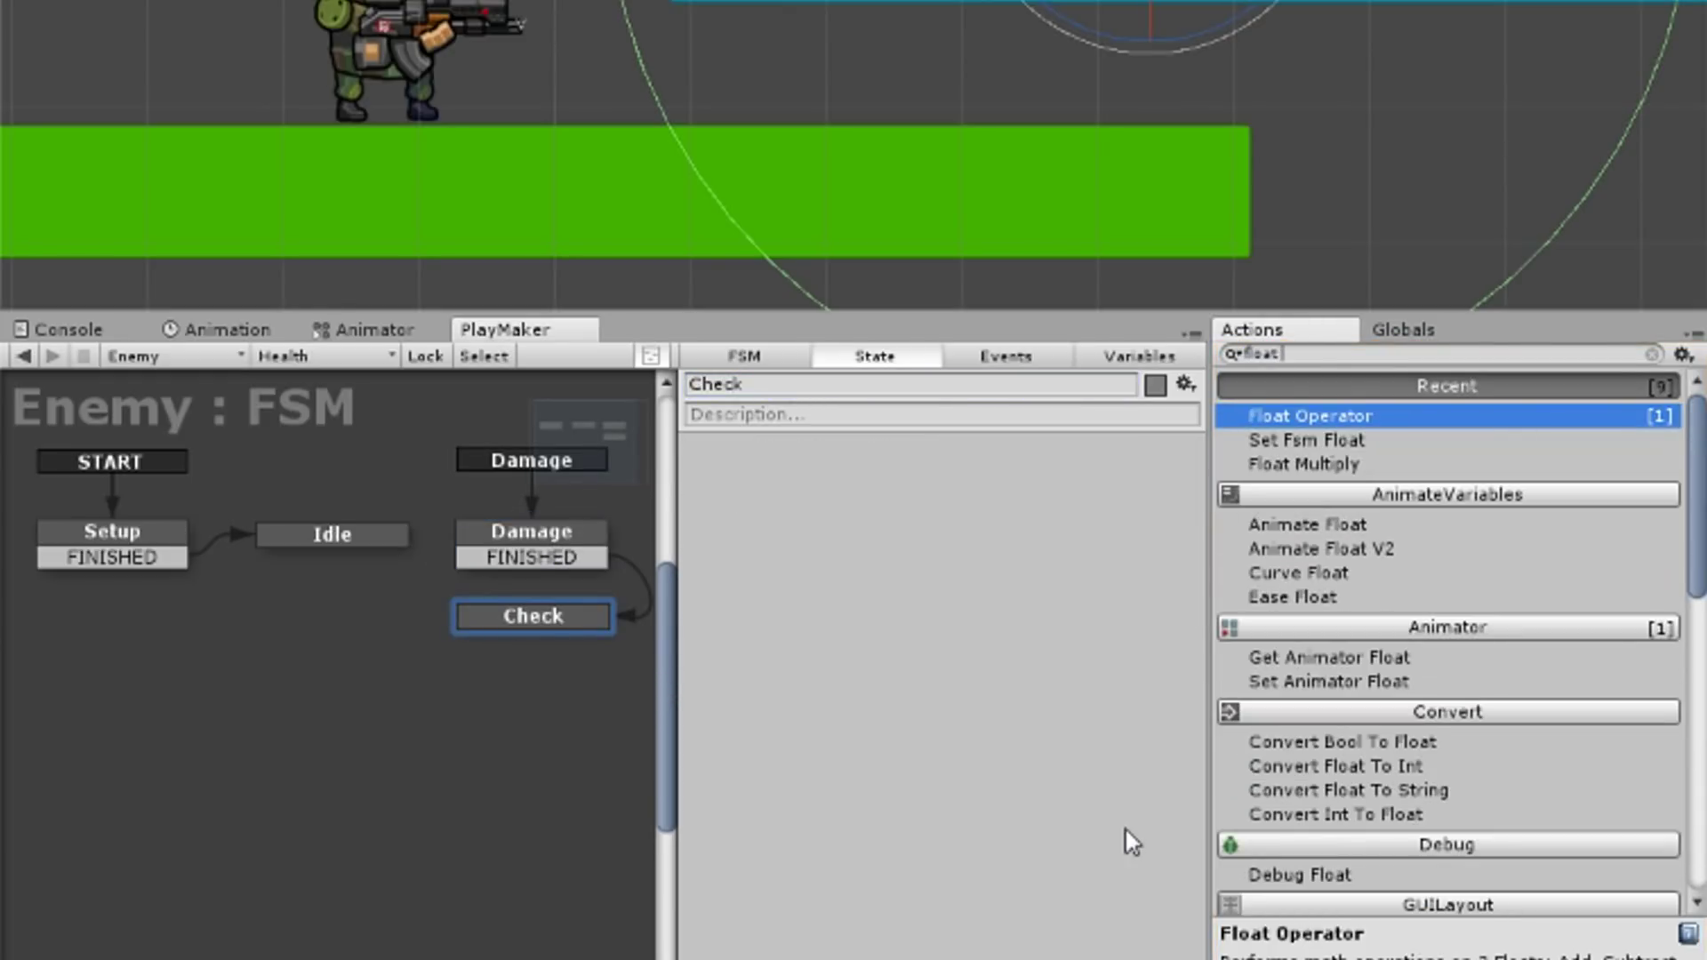
text( com)
Add a Float Compare action to Check with Float 1 set to Health.
key(Return)
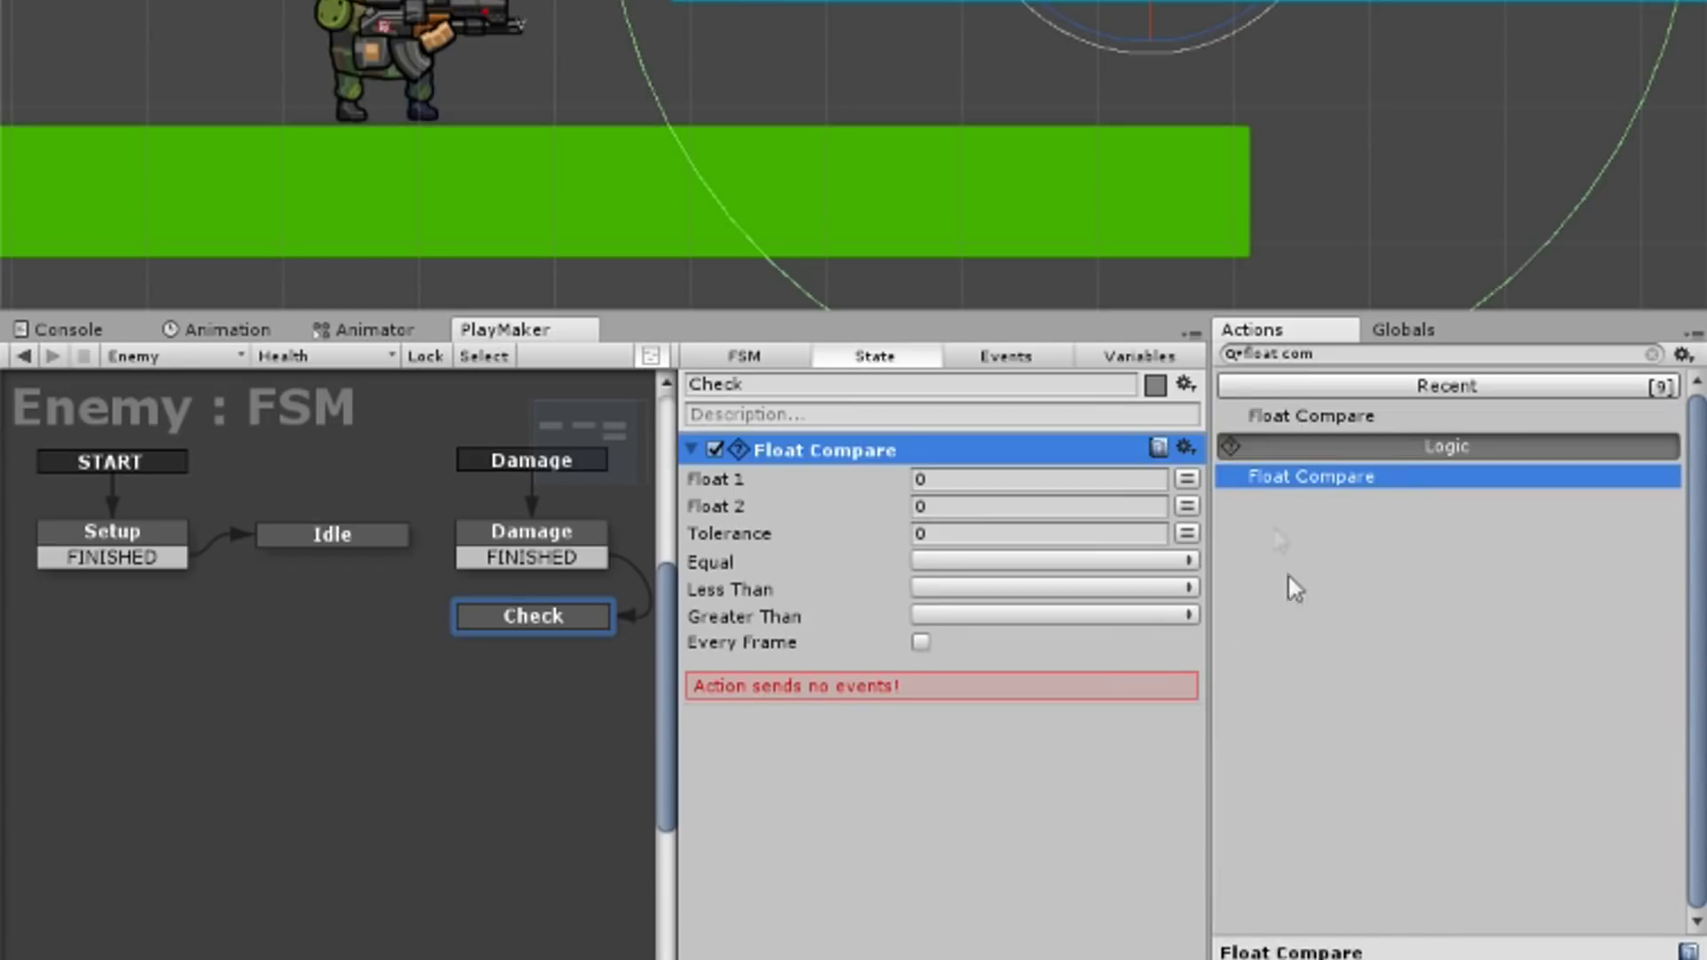
click(1187, 478)
click(1138, 481)
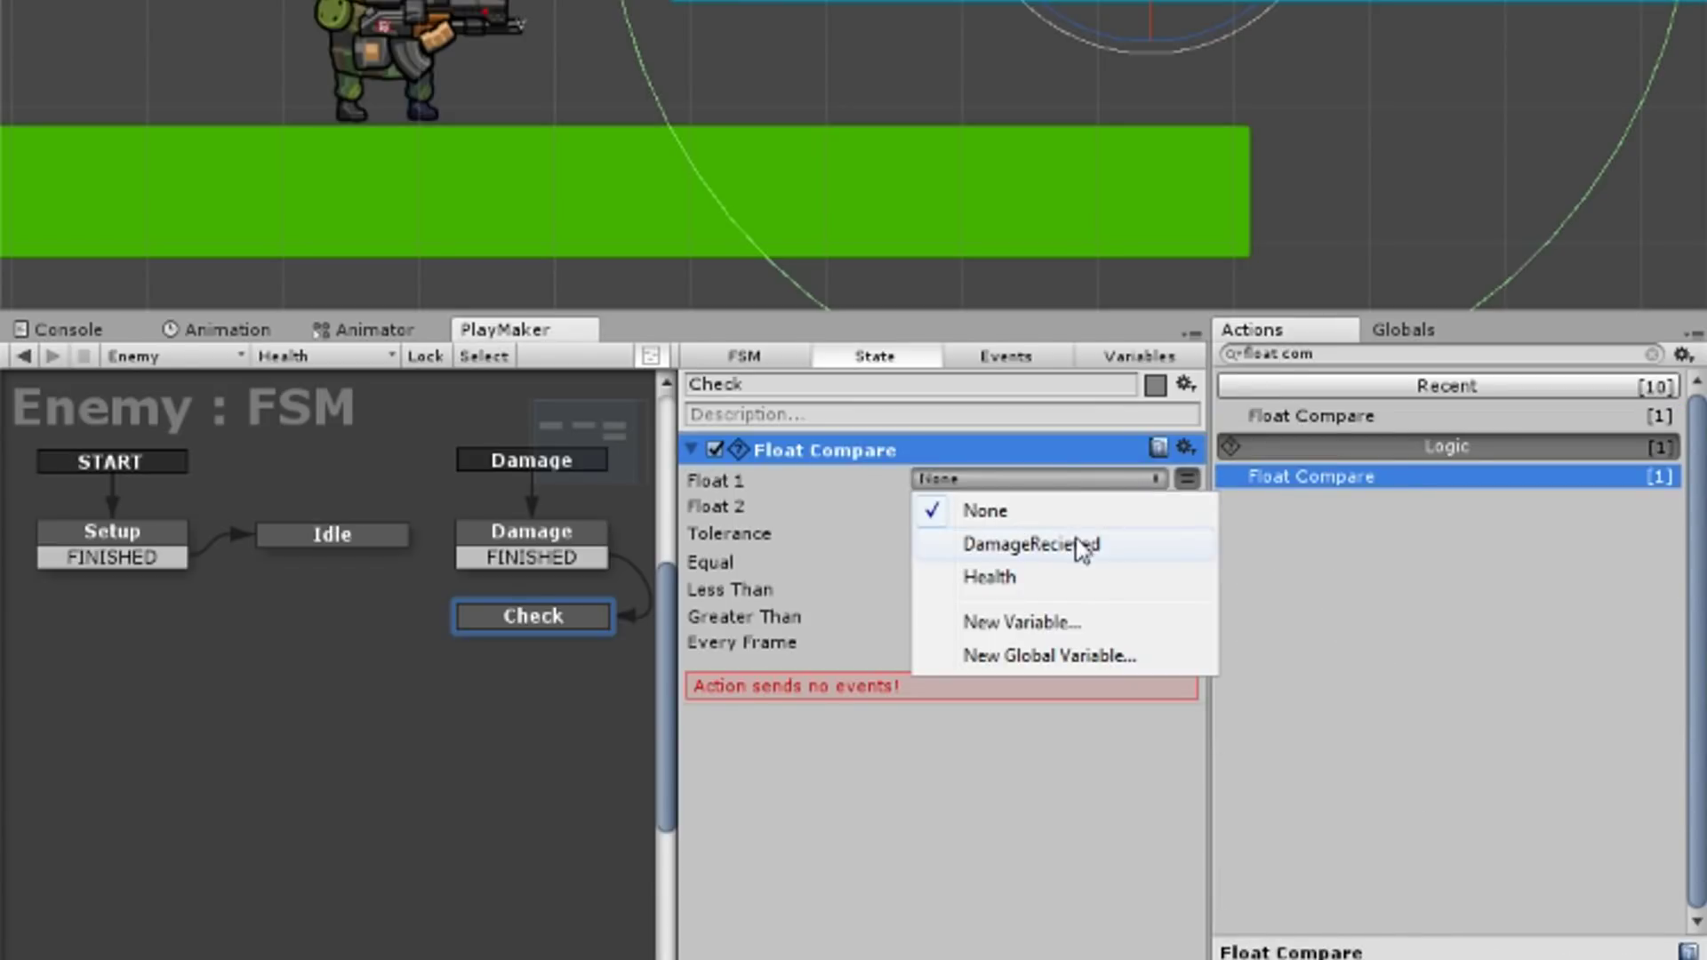
click(1039, 580)
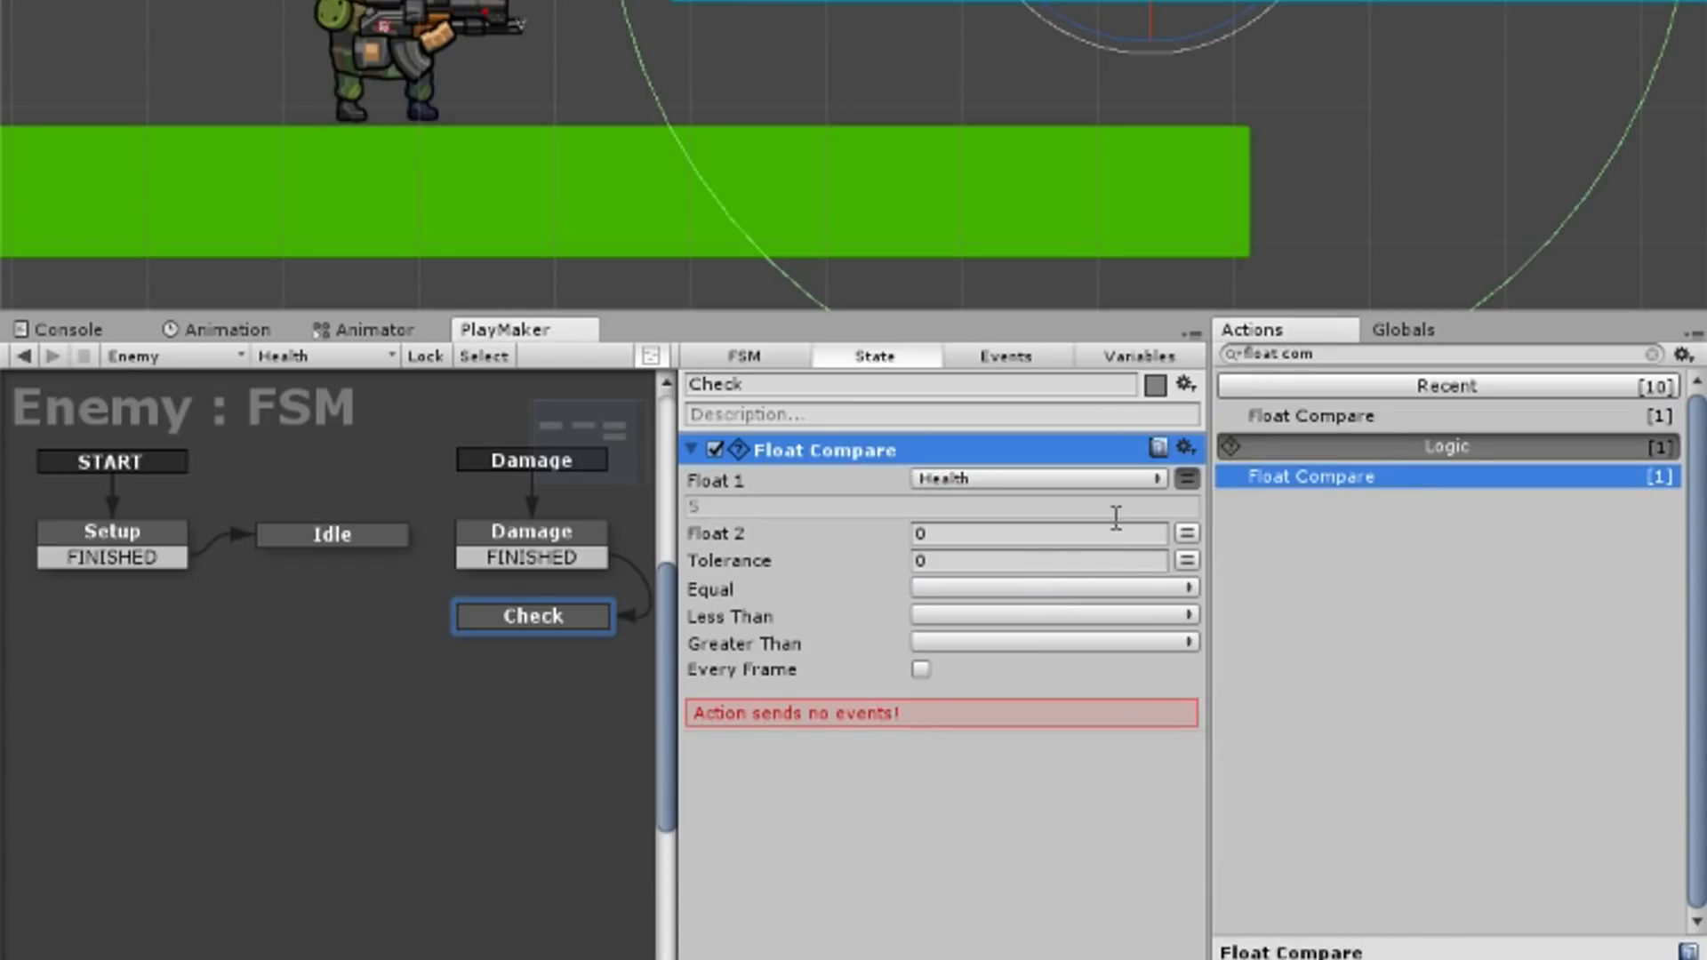
Send a new Die event on Equal and Less Than, and a new Okay event on Greater Than.
click(978, 590)
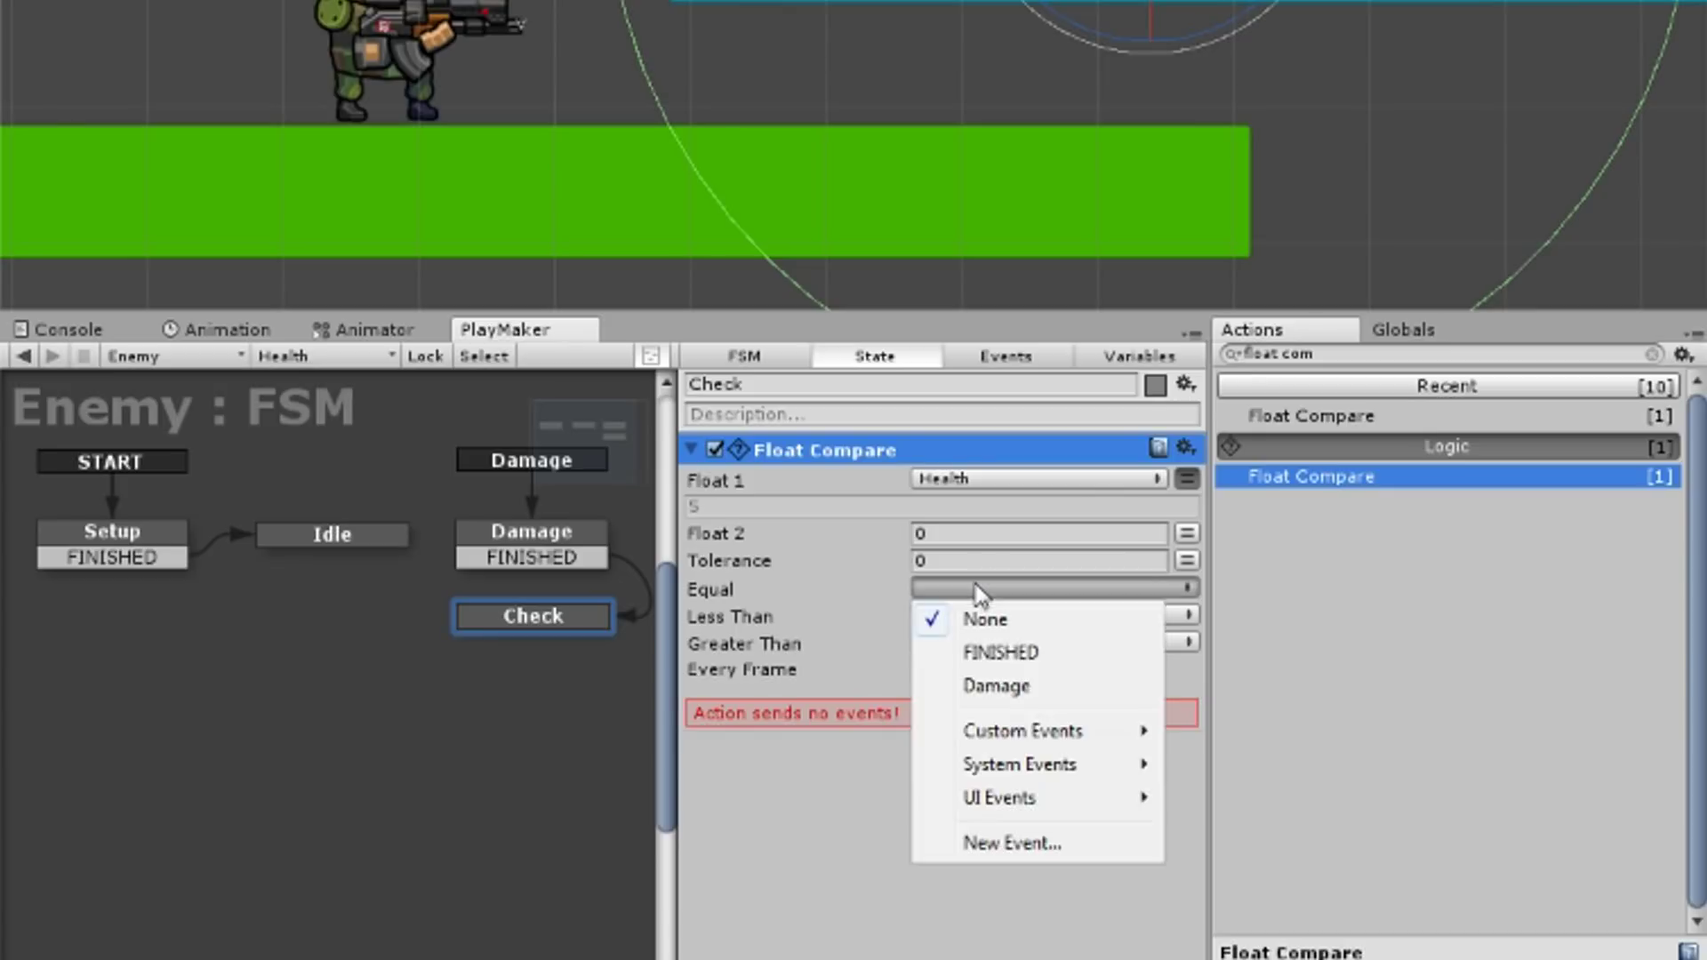
click(1014, 844)
text(Die)
key(Return)
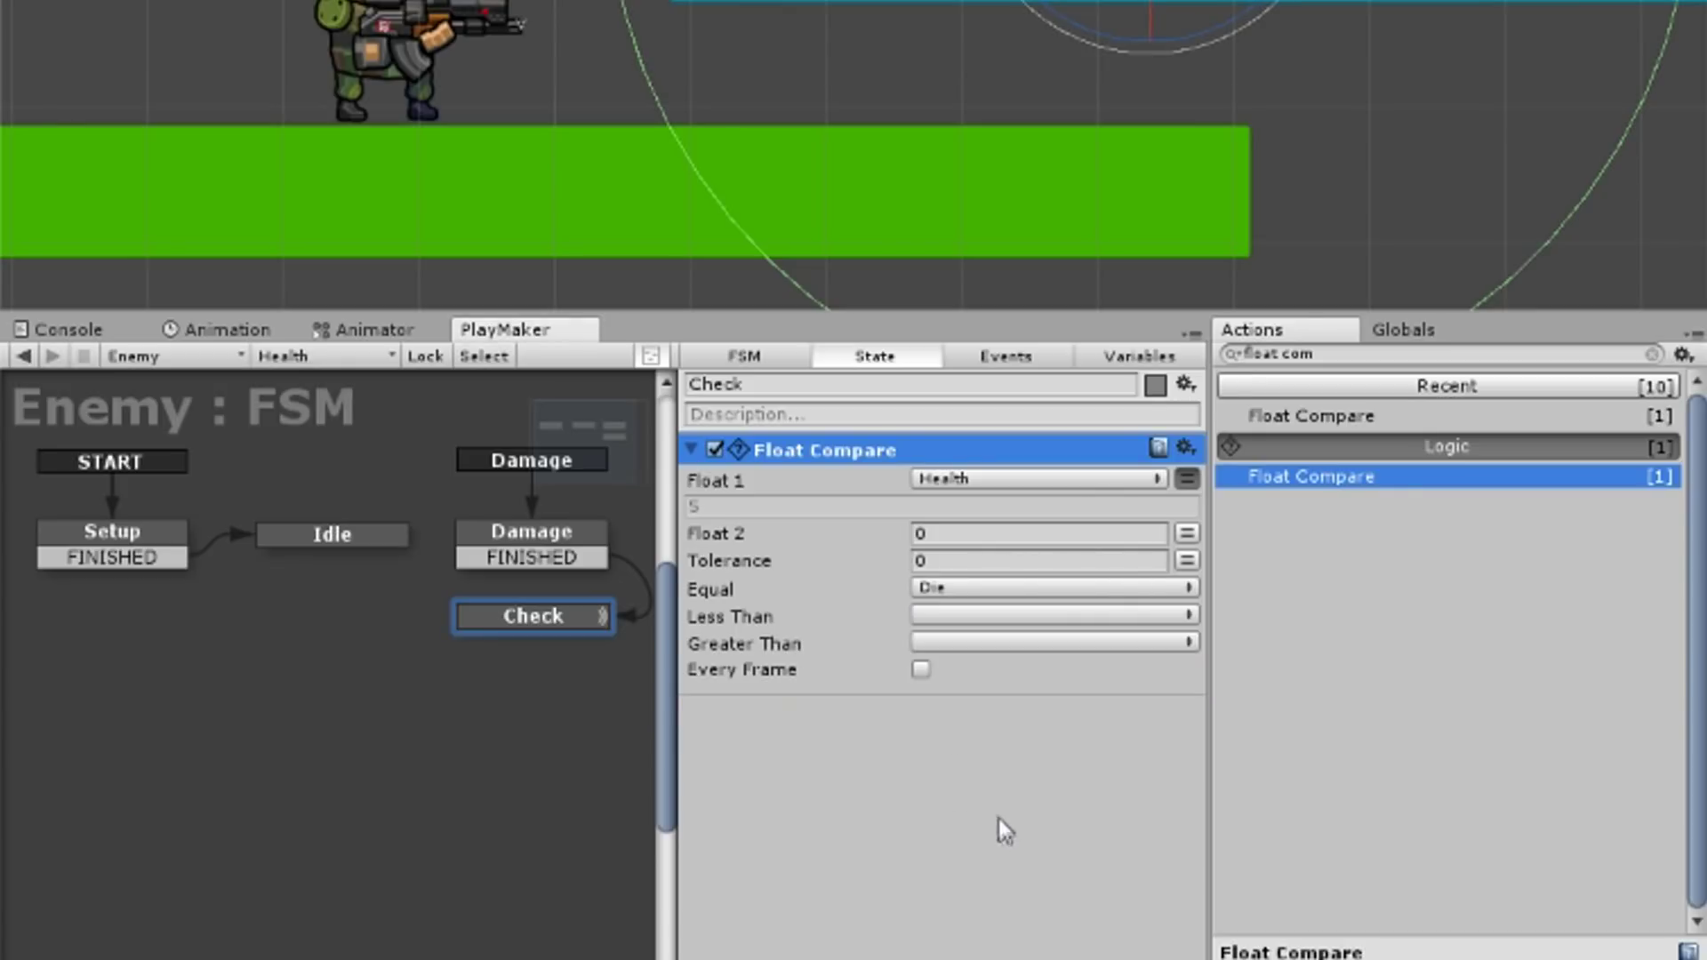
click(959, 616)
click(983, 745)
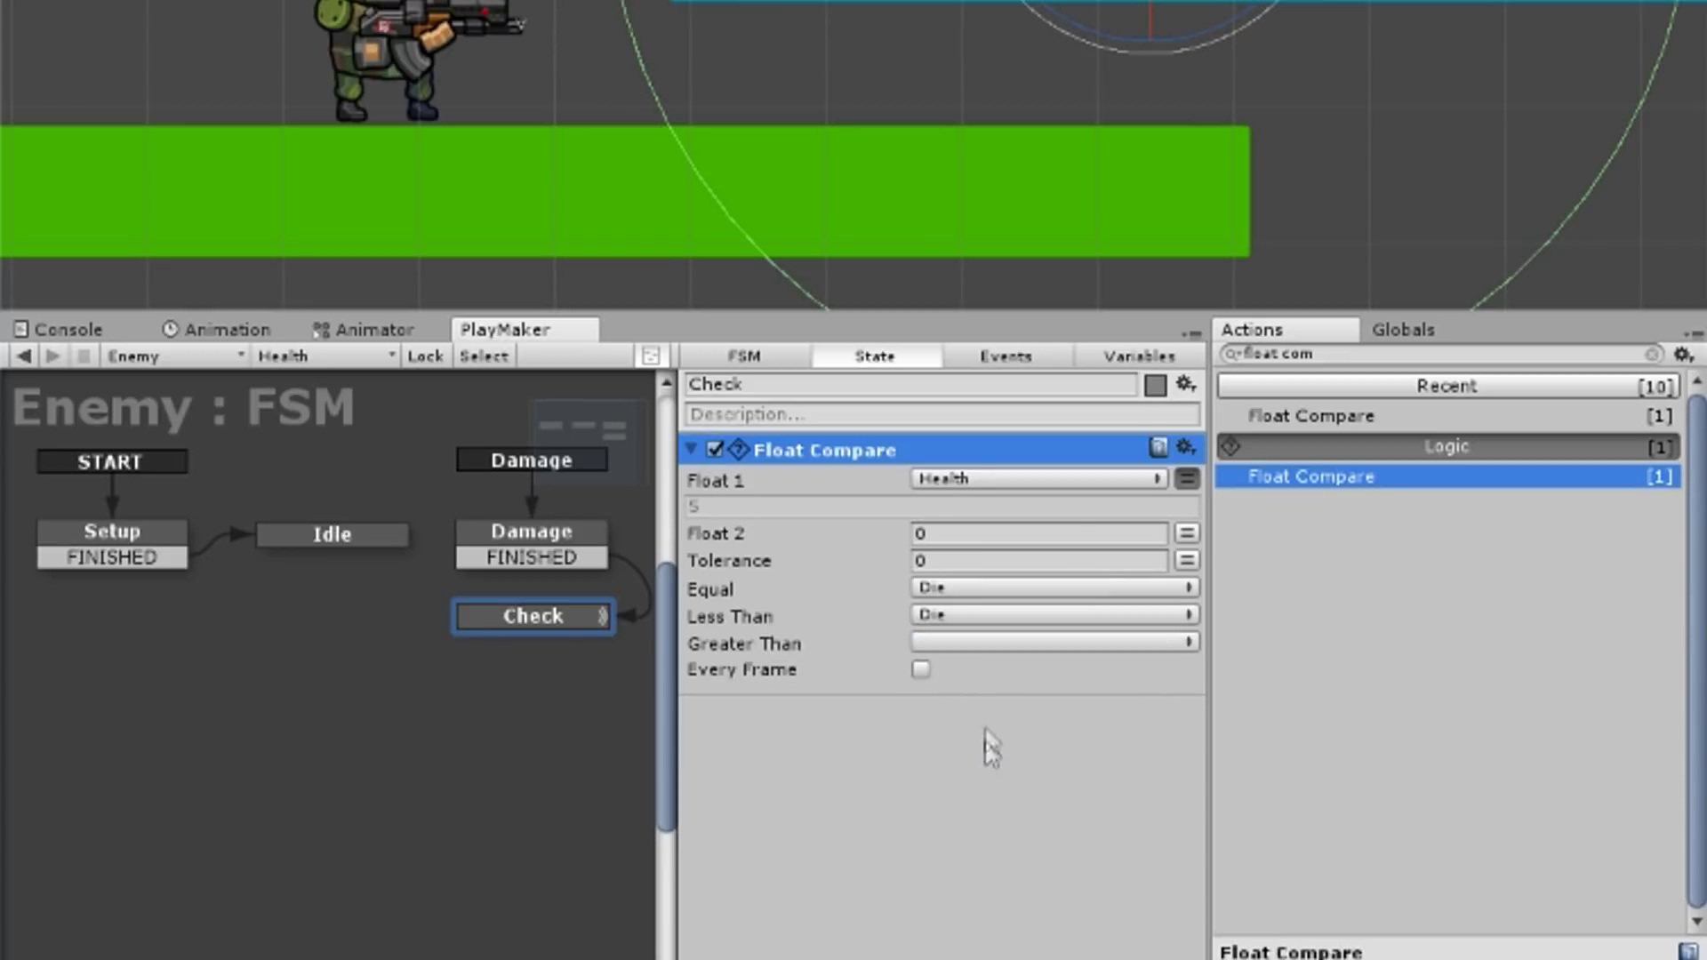
click(975, 640)
click(983, 927)
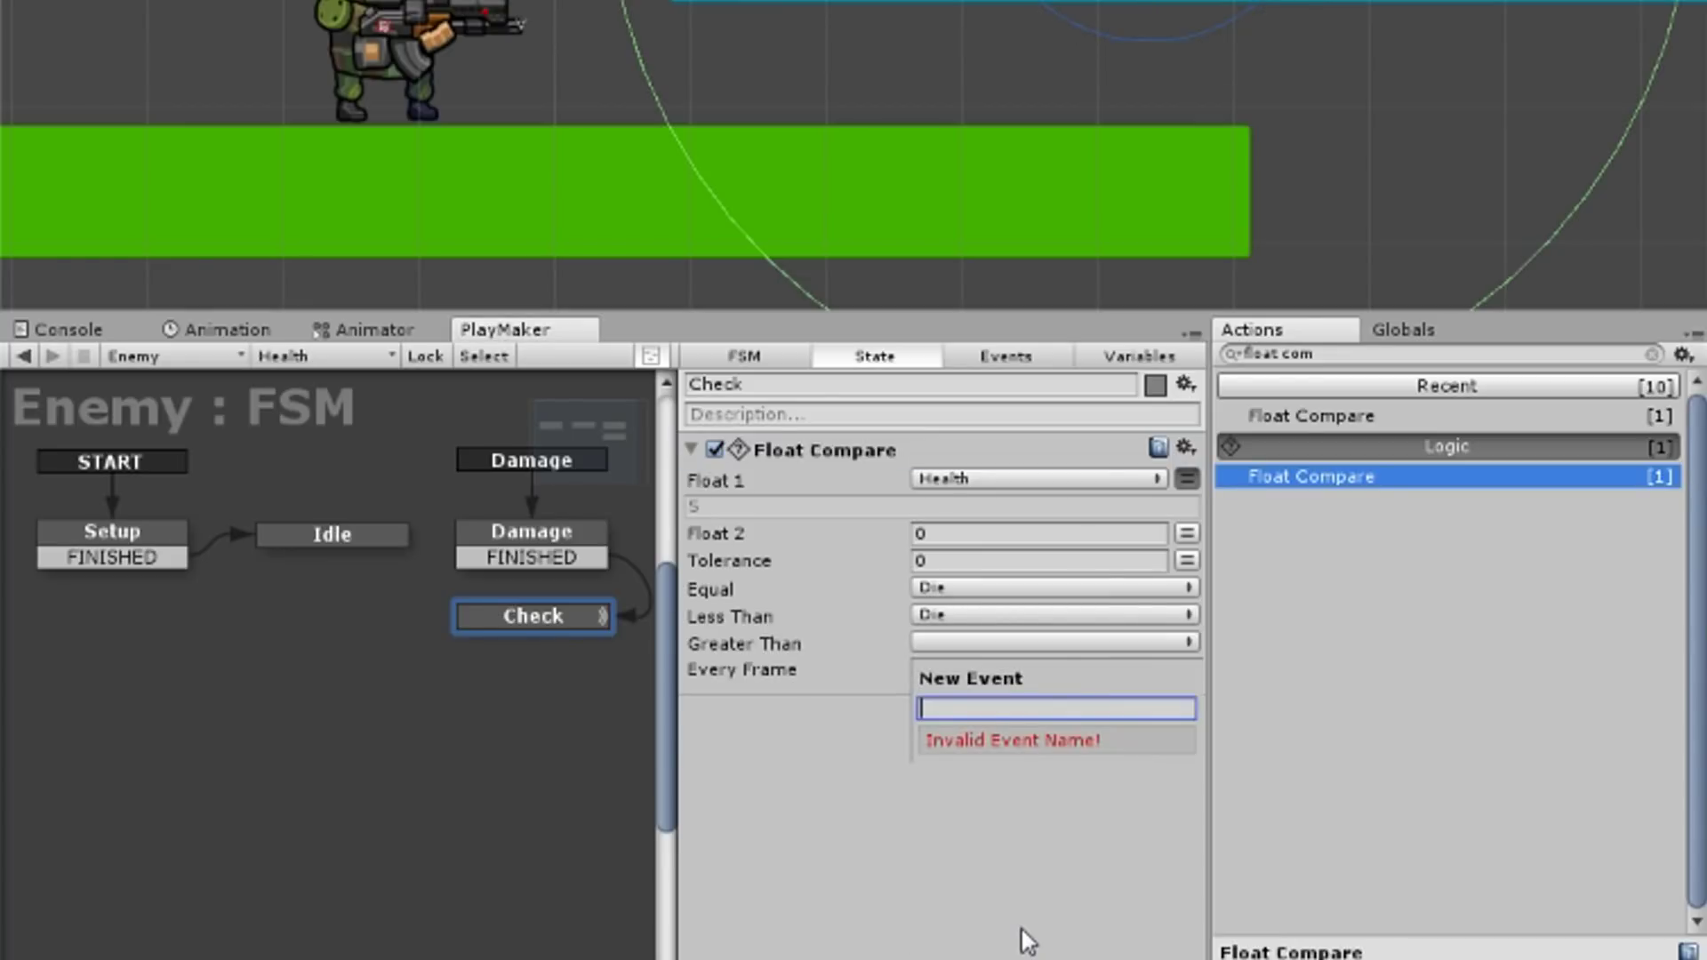
text(Okay)
key(Return)
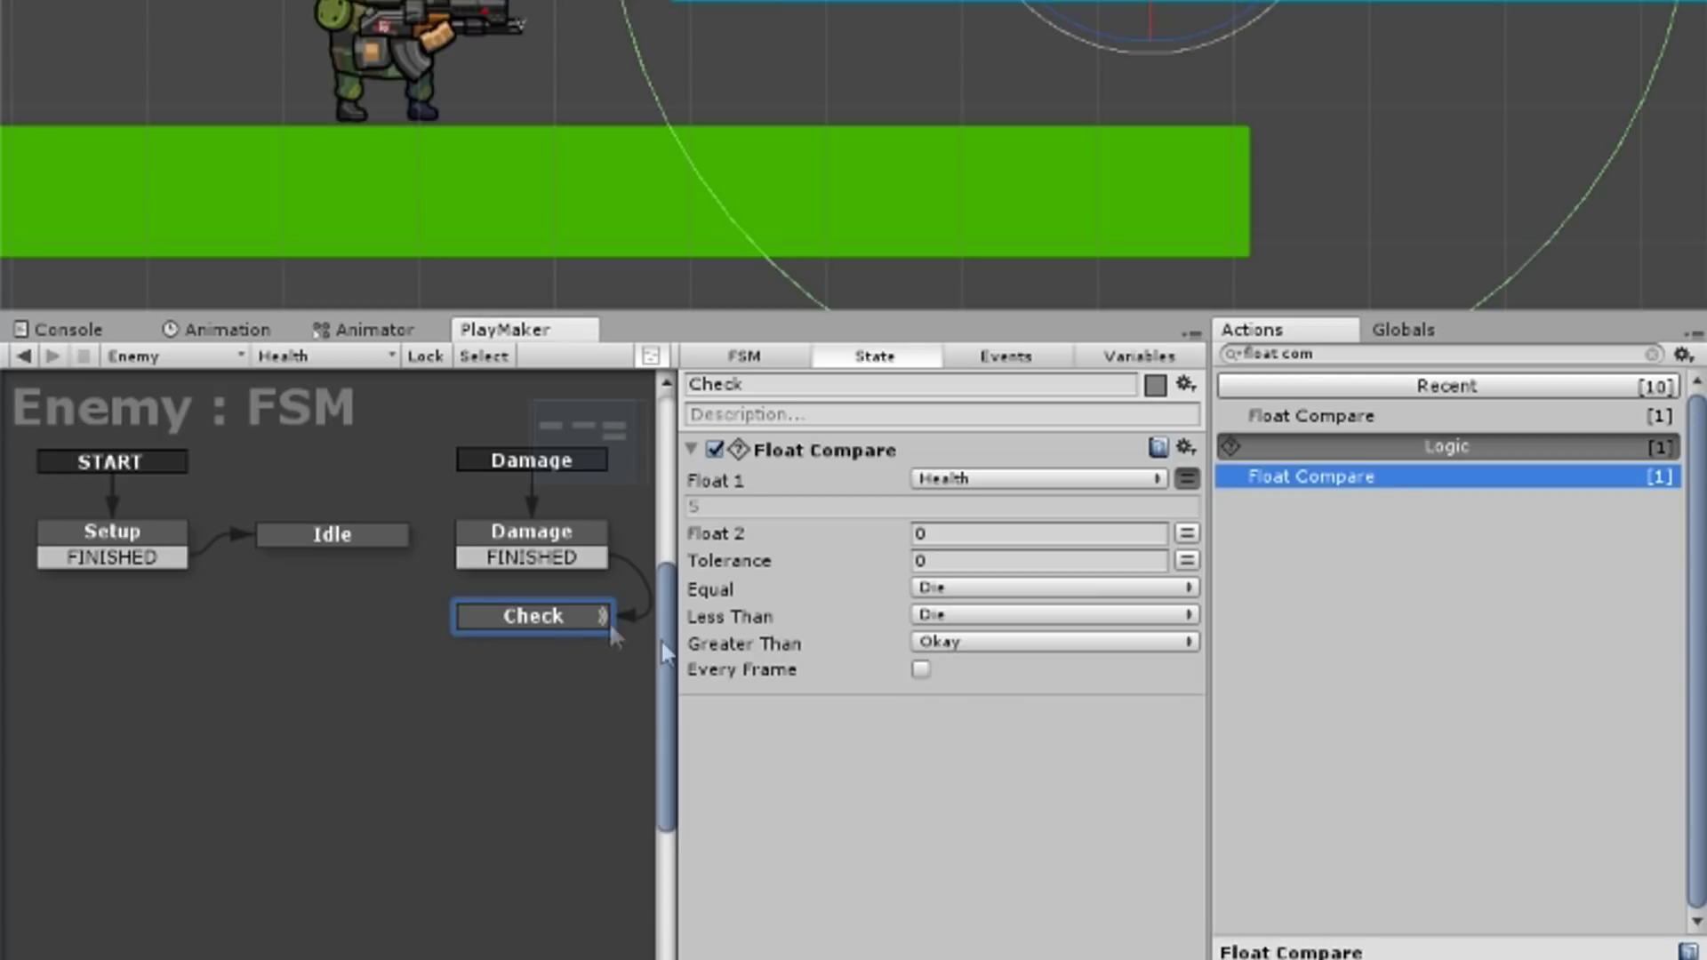
Add Die and Okay transitions to Check, linking Okay to Idle and Die to a new state.
right_click(509, 613)
mouse_move(781, 632)
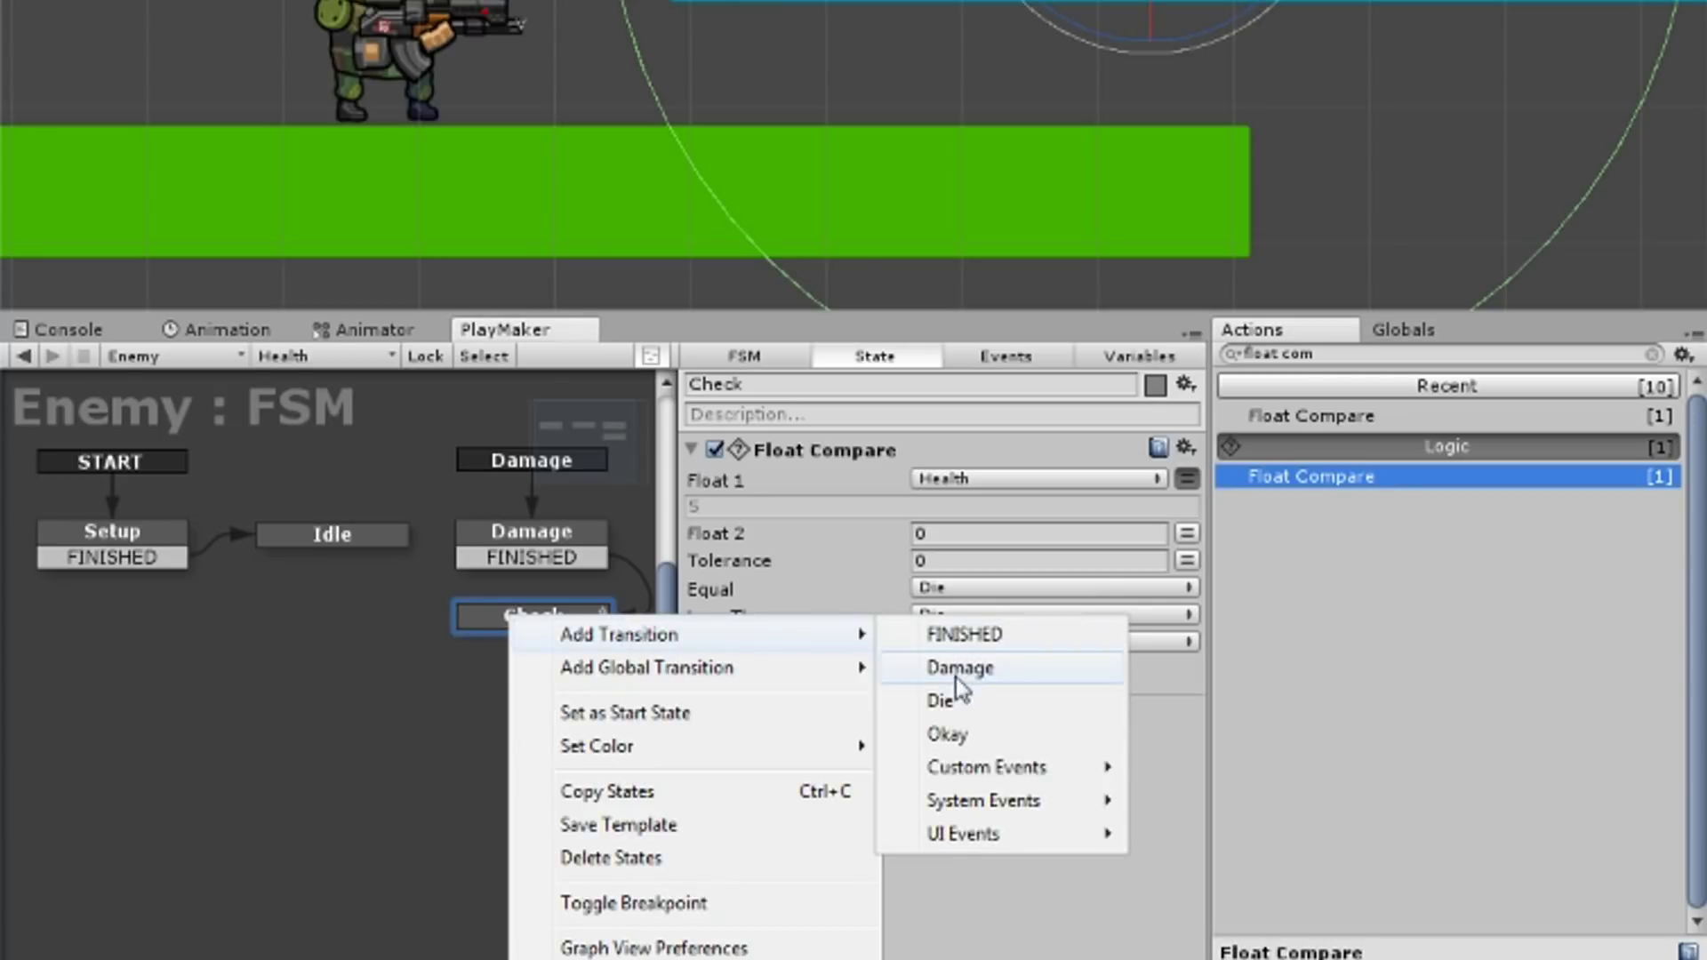
click(946, 700)
right_click(567, 611)
mouse_move(698, 640)
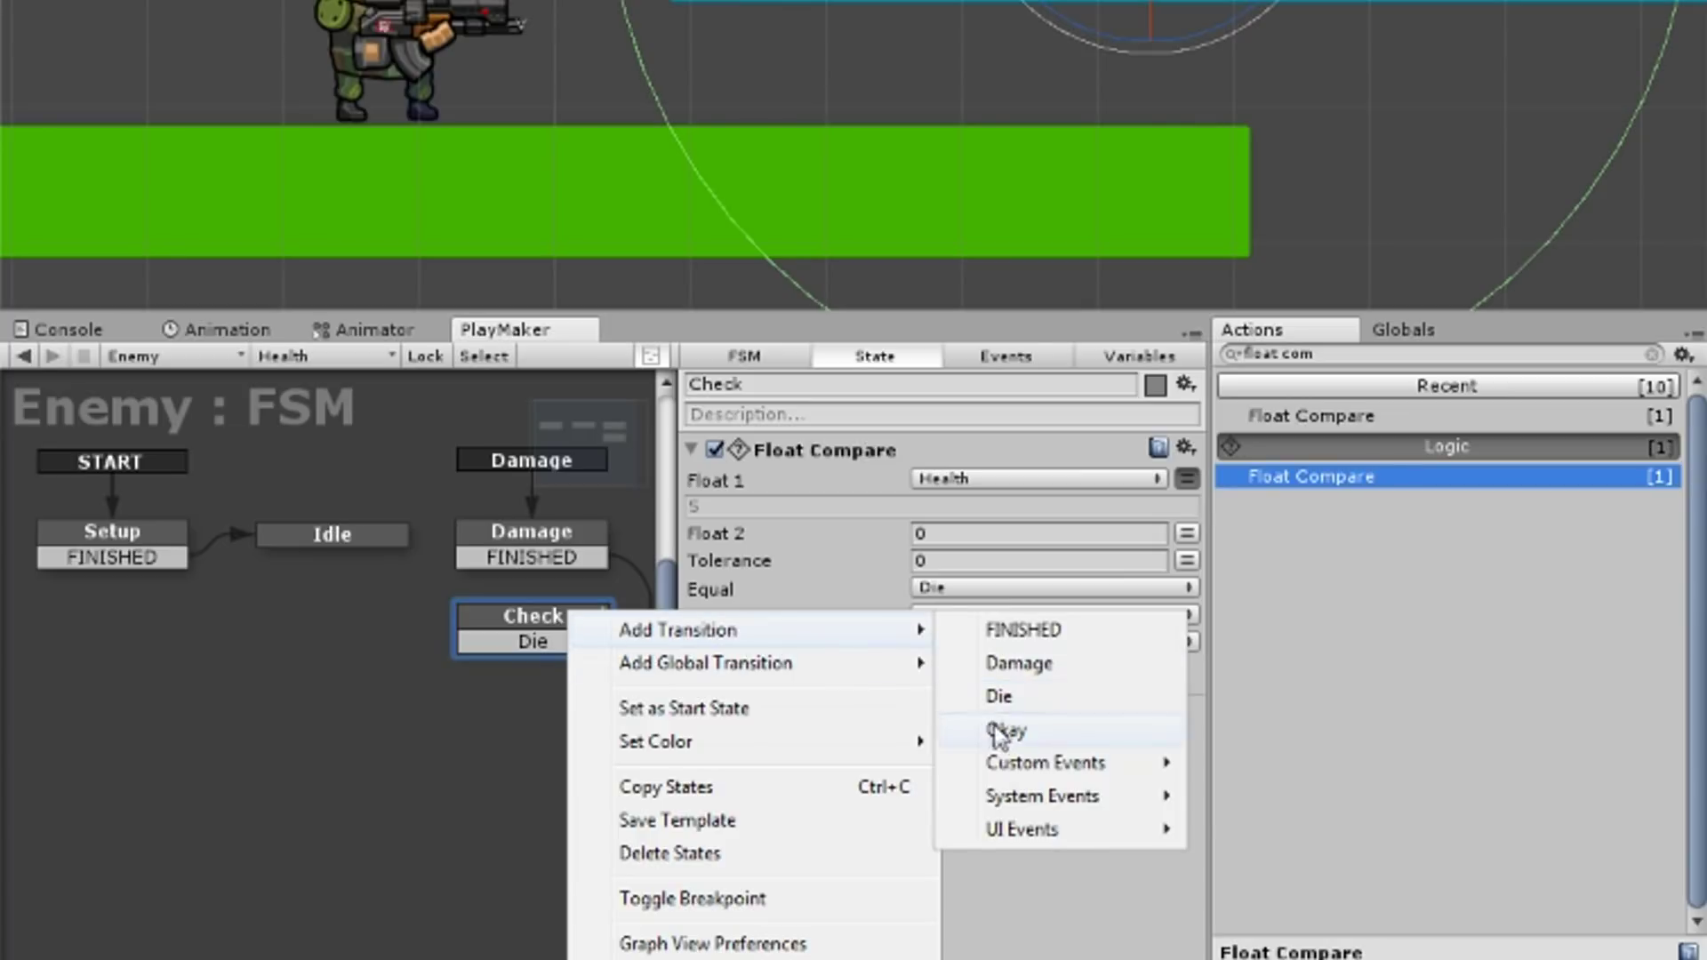
click(998, 724)
drag(457, 665, 371, 545)
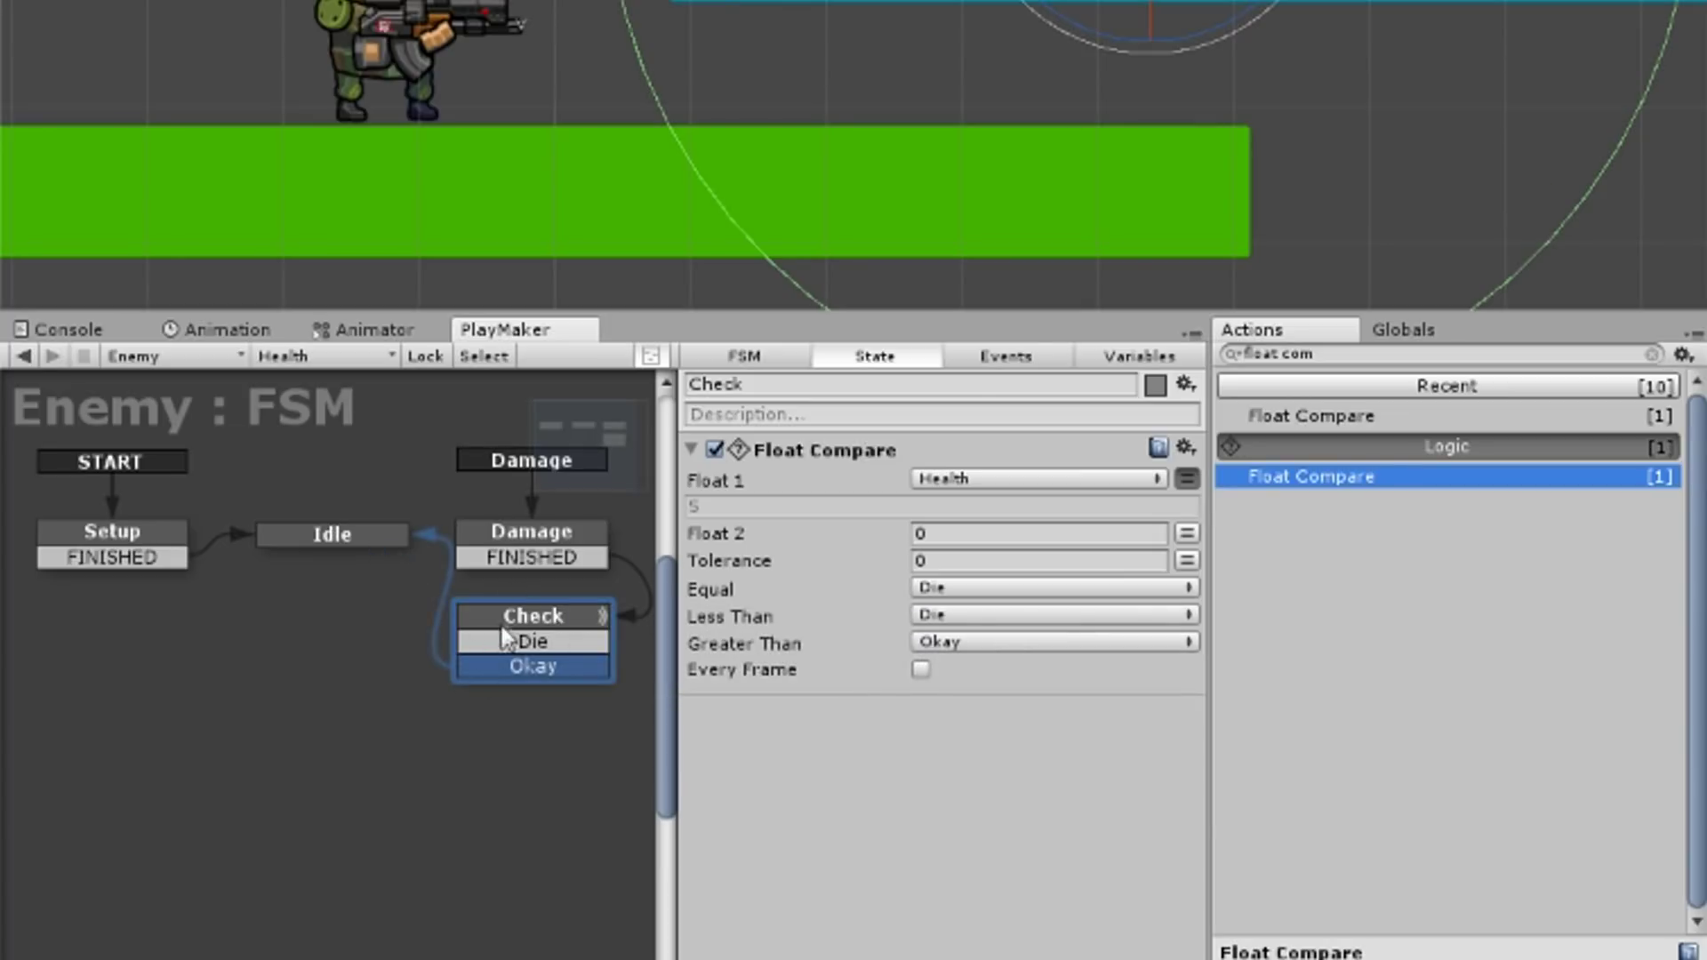
ctrl+click(334, 665)
drag(374, 673, 298, 668)
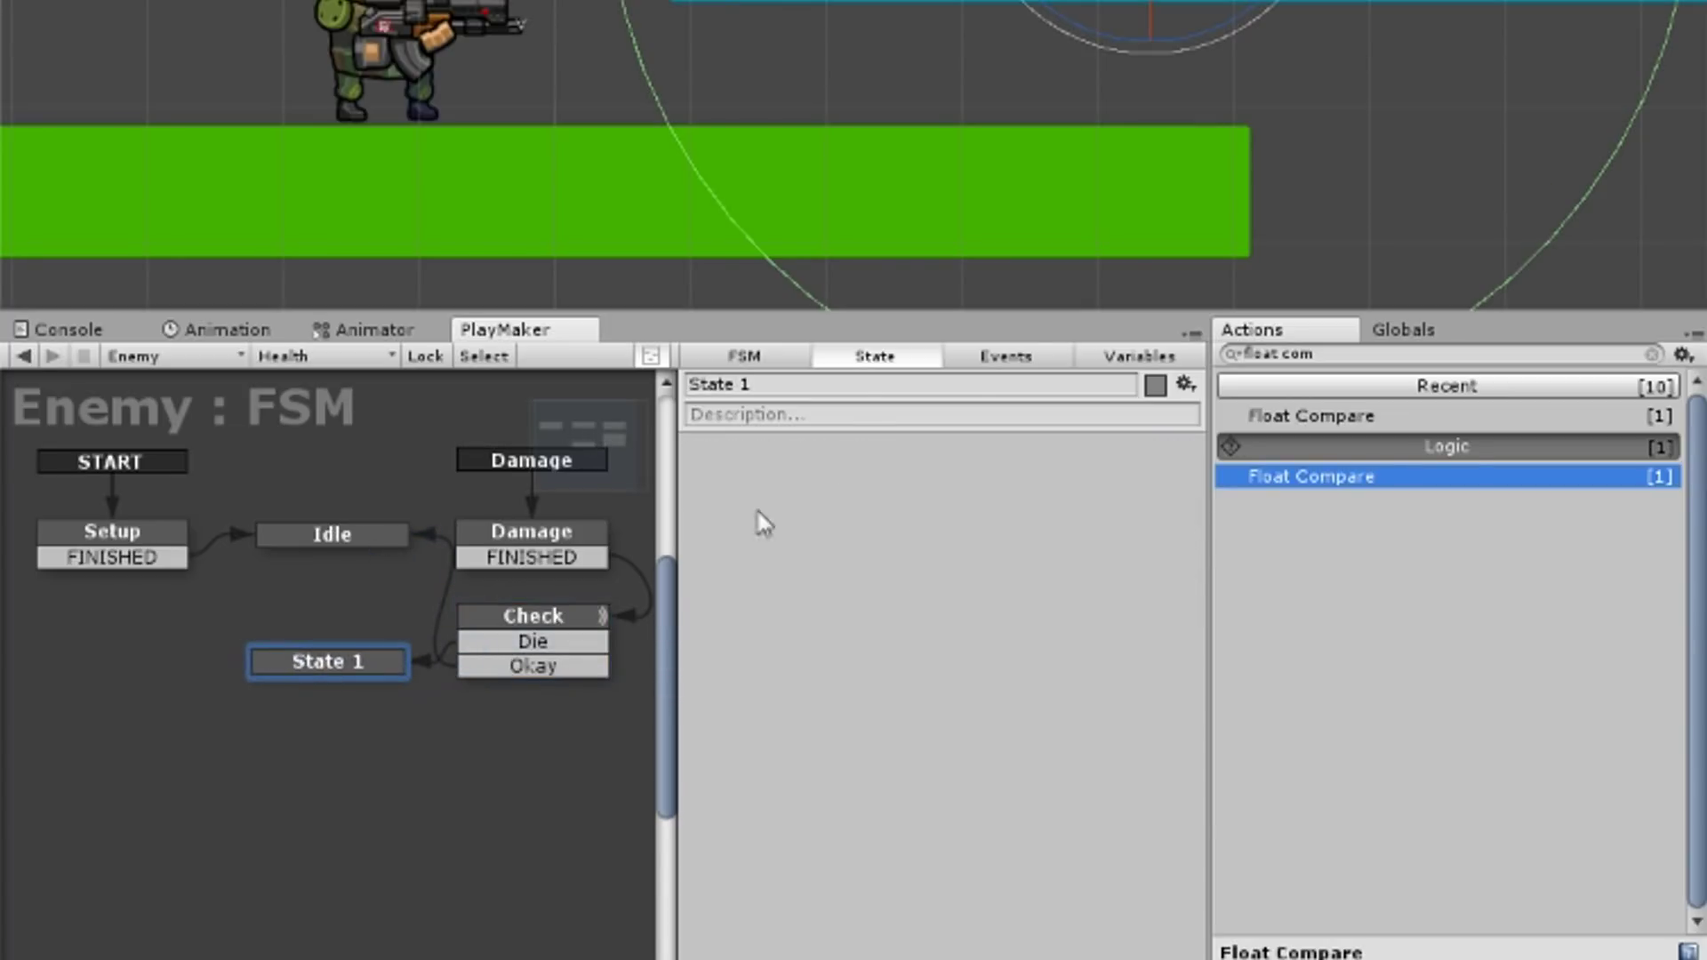
click(834, 384)
Name the new state Die, colour it red, and add a Destroy Self action.
text(Die)
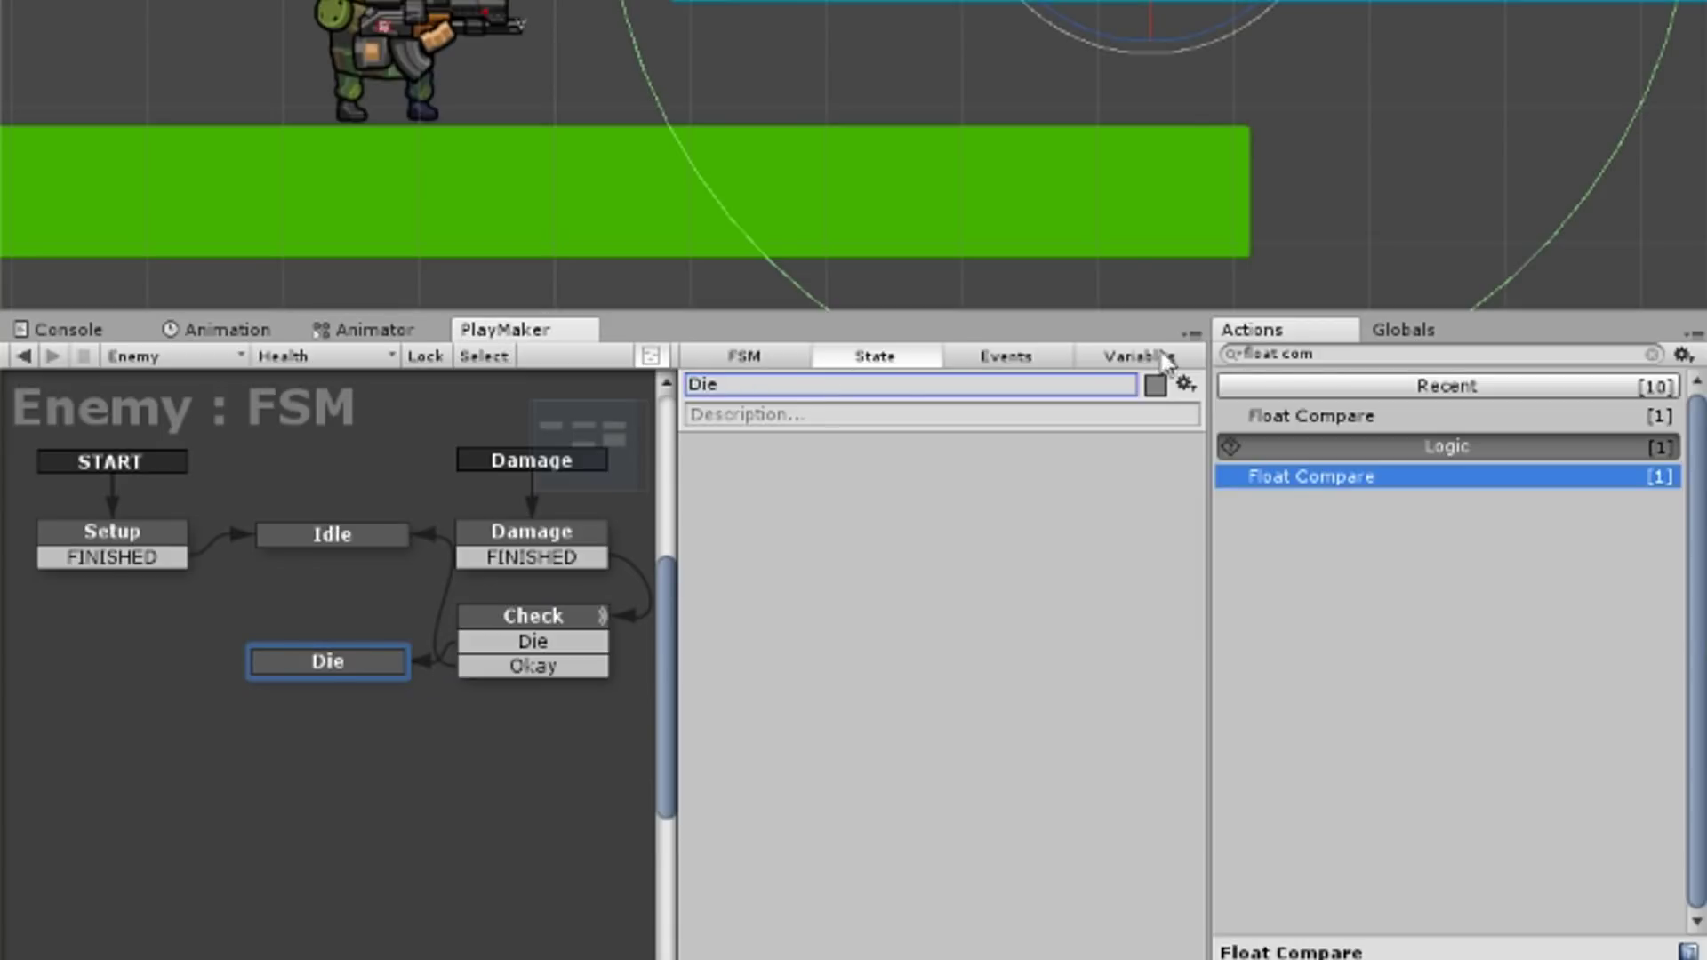
click(1155, 384)
click(1247, 600)
click(899, 713)
text(de)
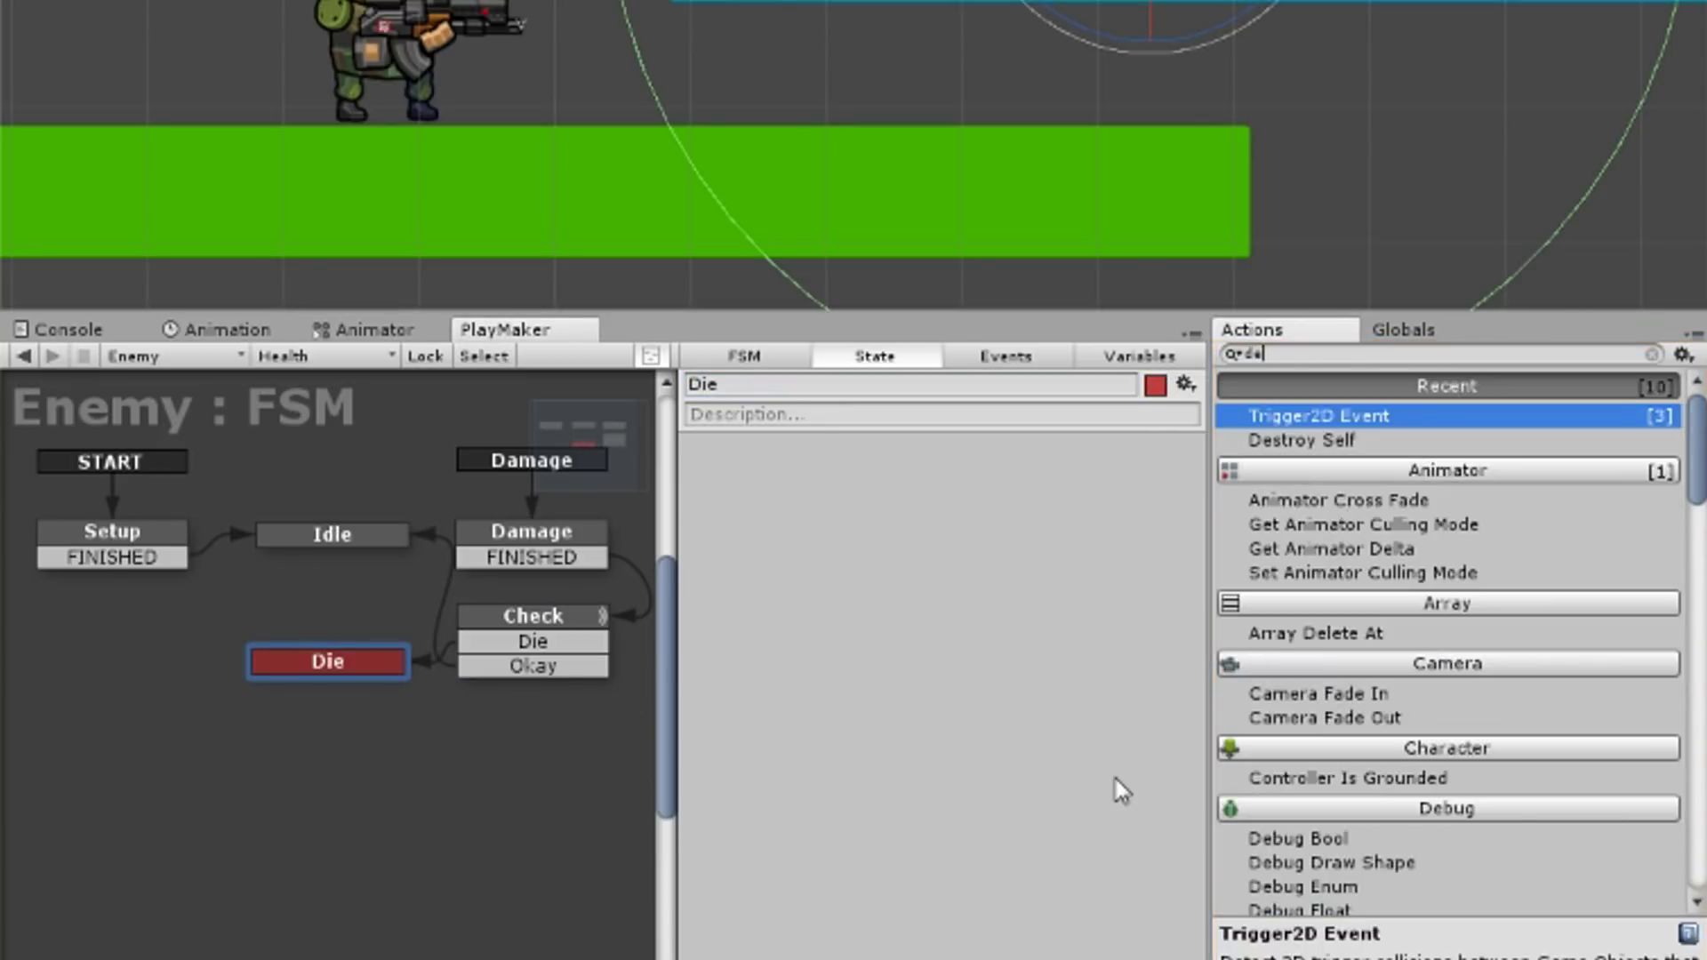
text(stroy)
key(Return)
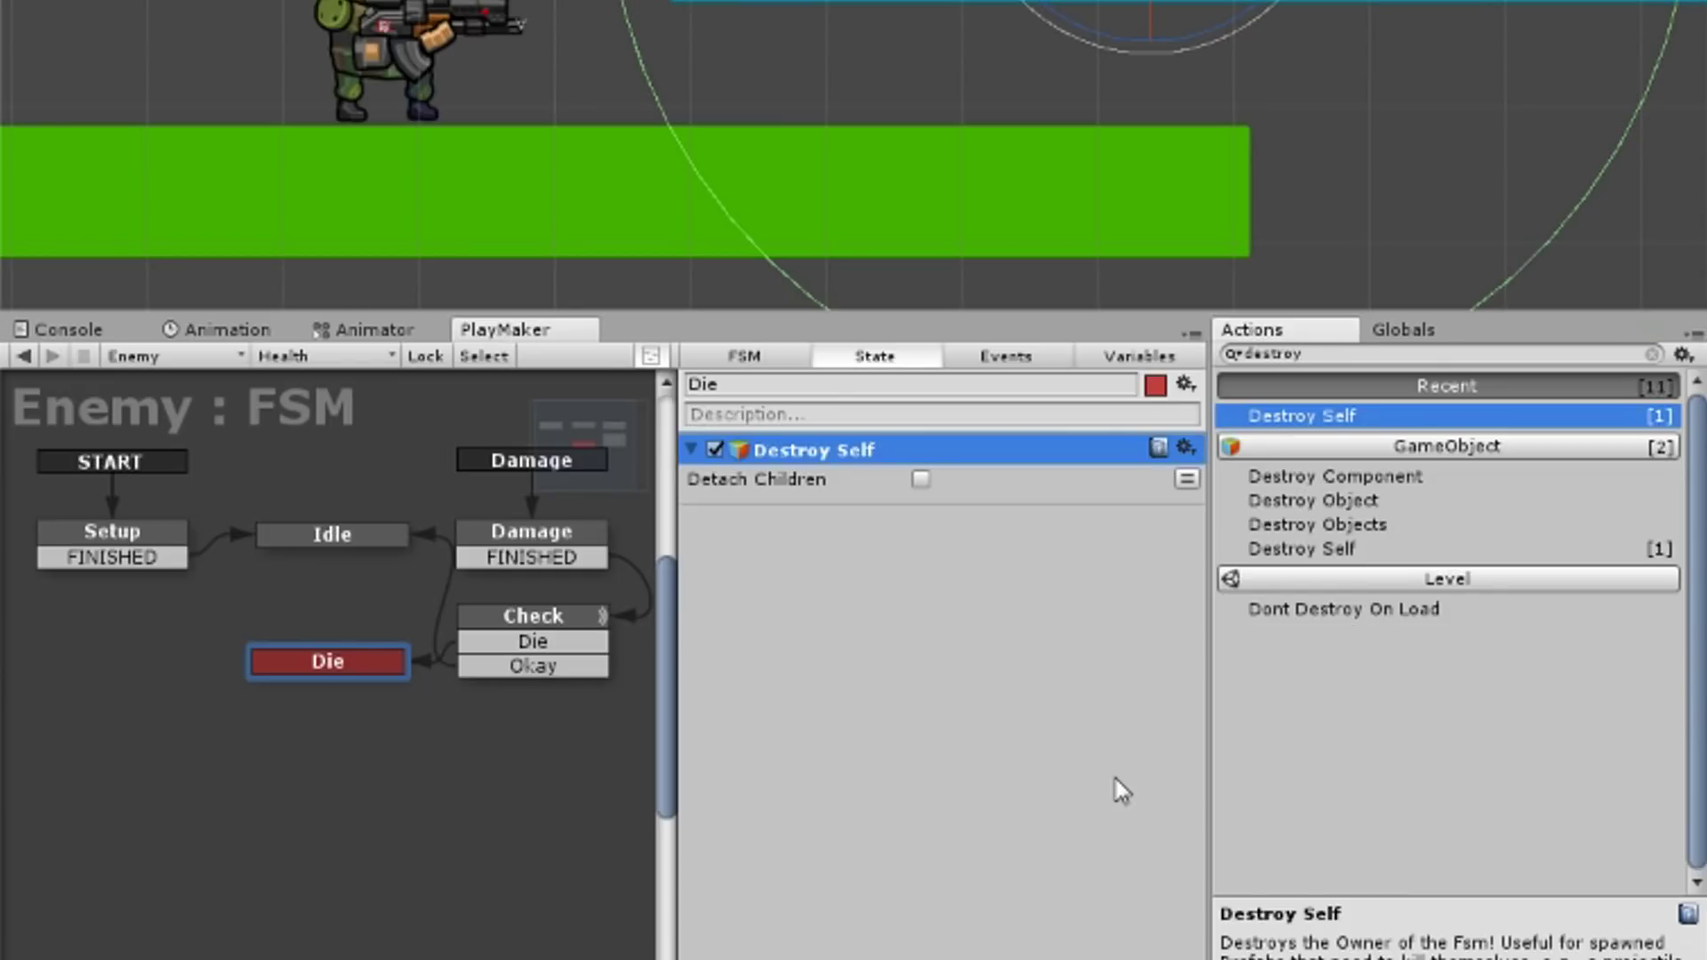
Stack Check below Idle and Die below Check, then open the Prefab folder.
click(534, 615)
drag(328, 662, 326, 770)
drag(525, 628, 325, 608)
drag(319, 767, 319, 706)
click(360, 535)
click(371, 587)
click(1138, 356)
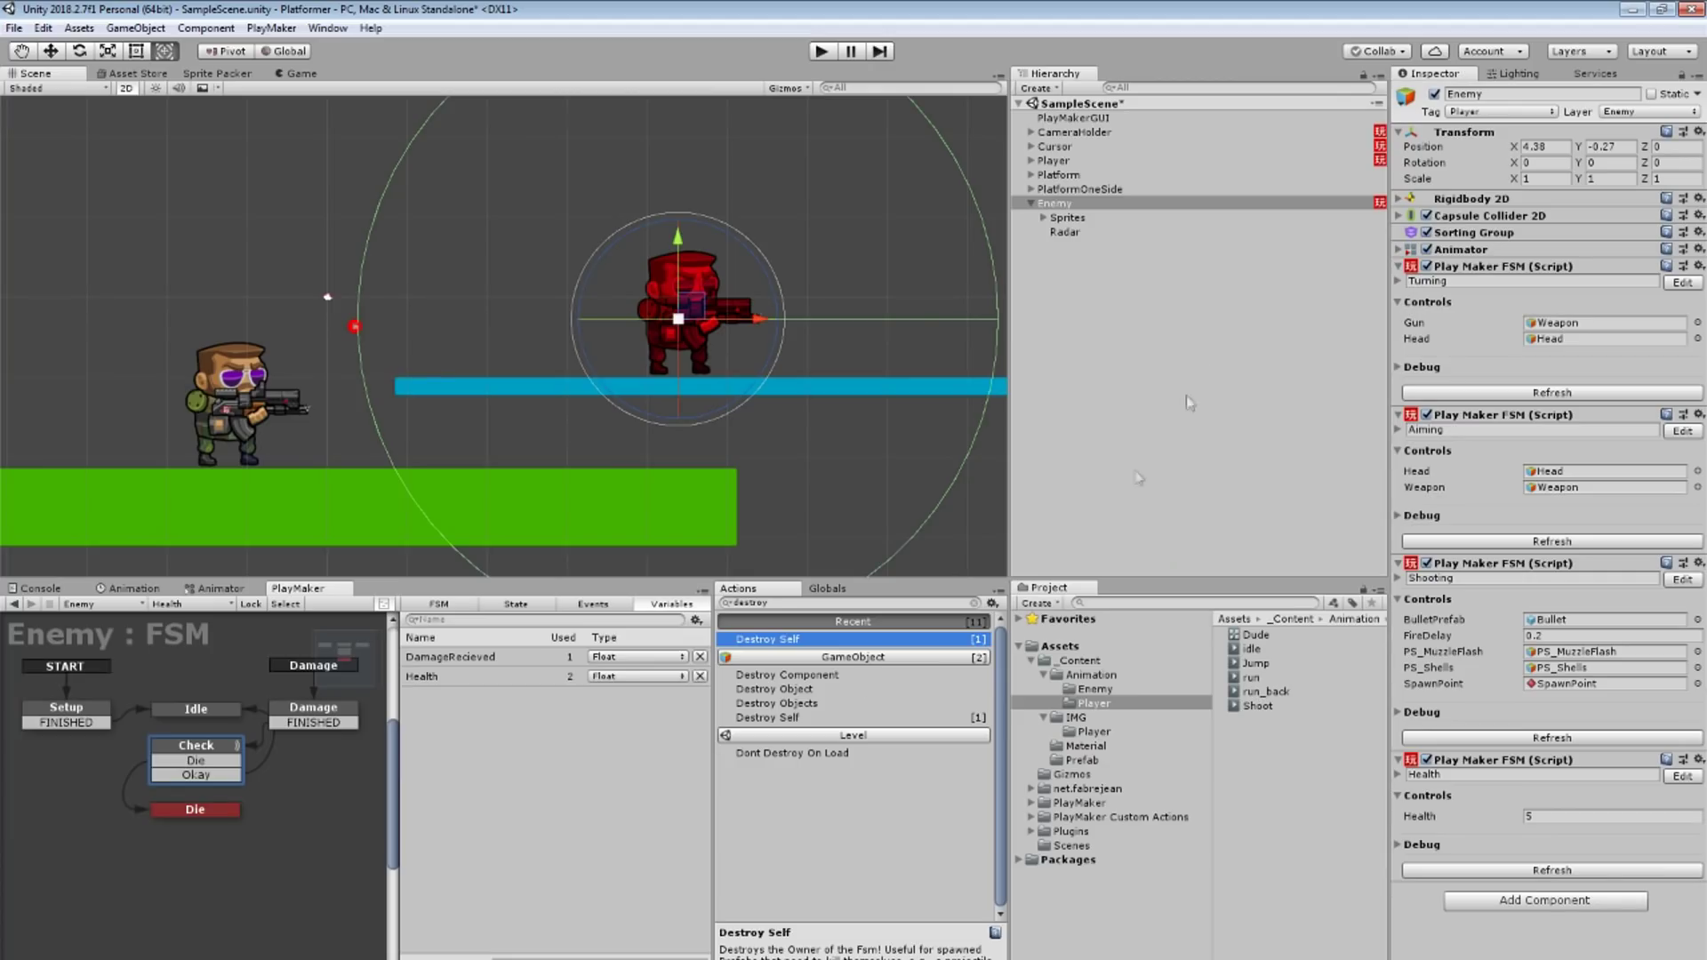
click(1082, 760)
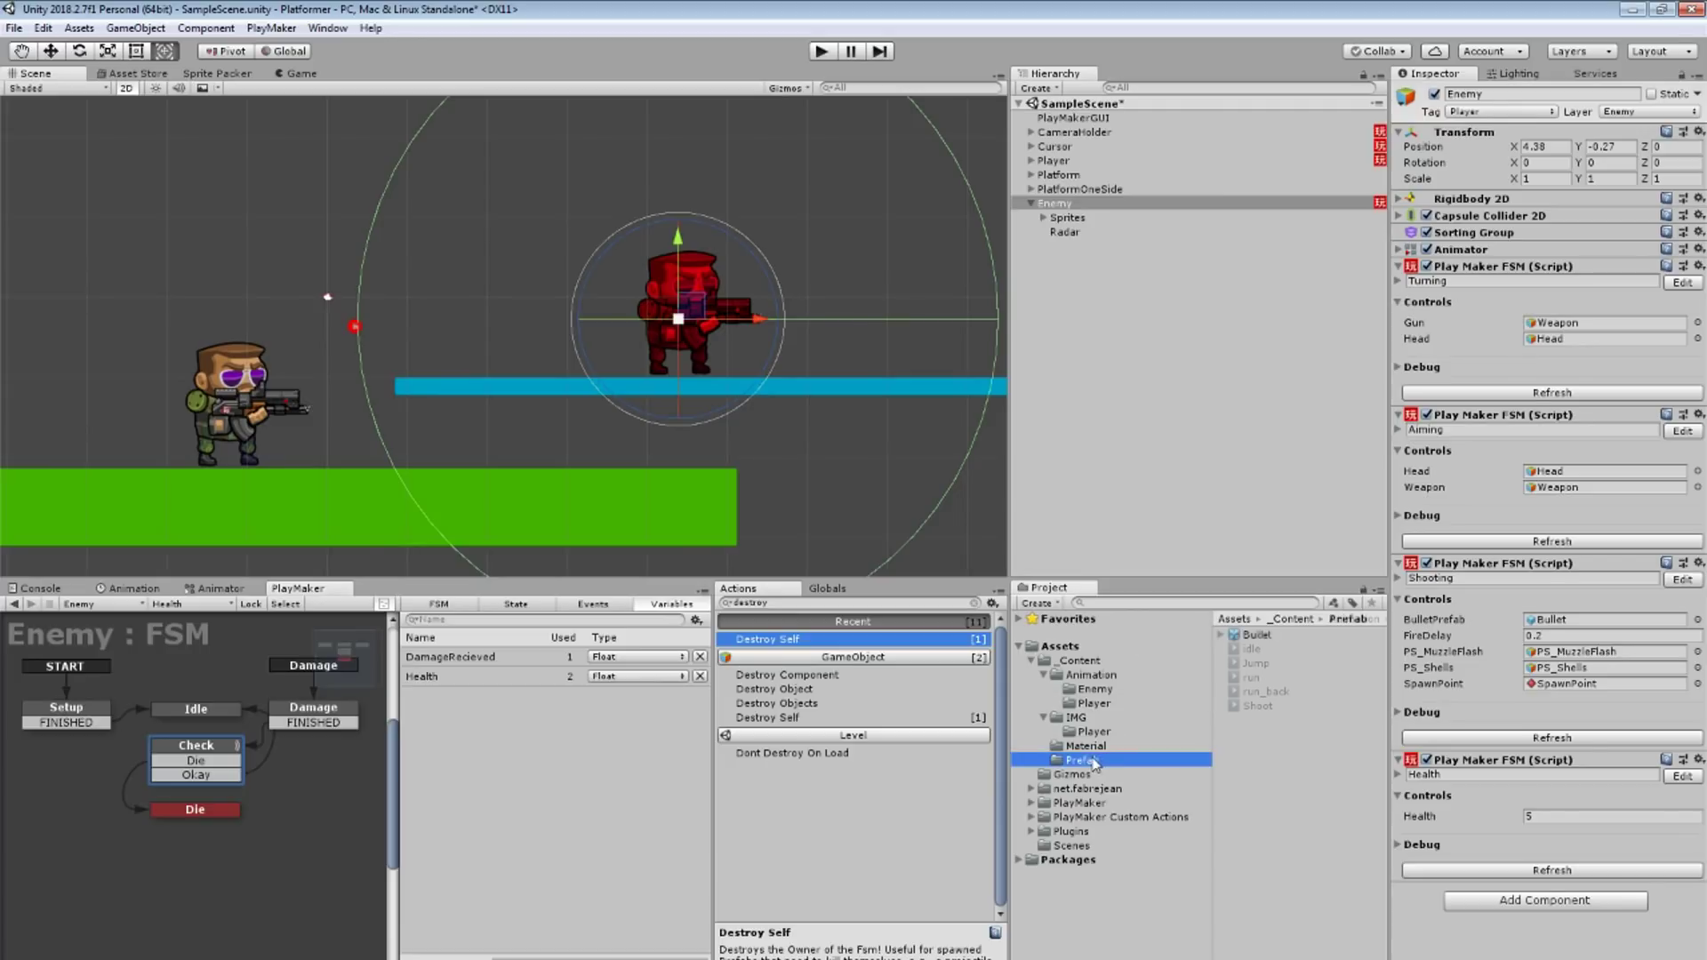
Add a Ray Cast 2d action to the Bullet prefab's Movement state.
click(1255, 635)
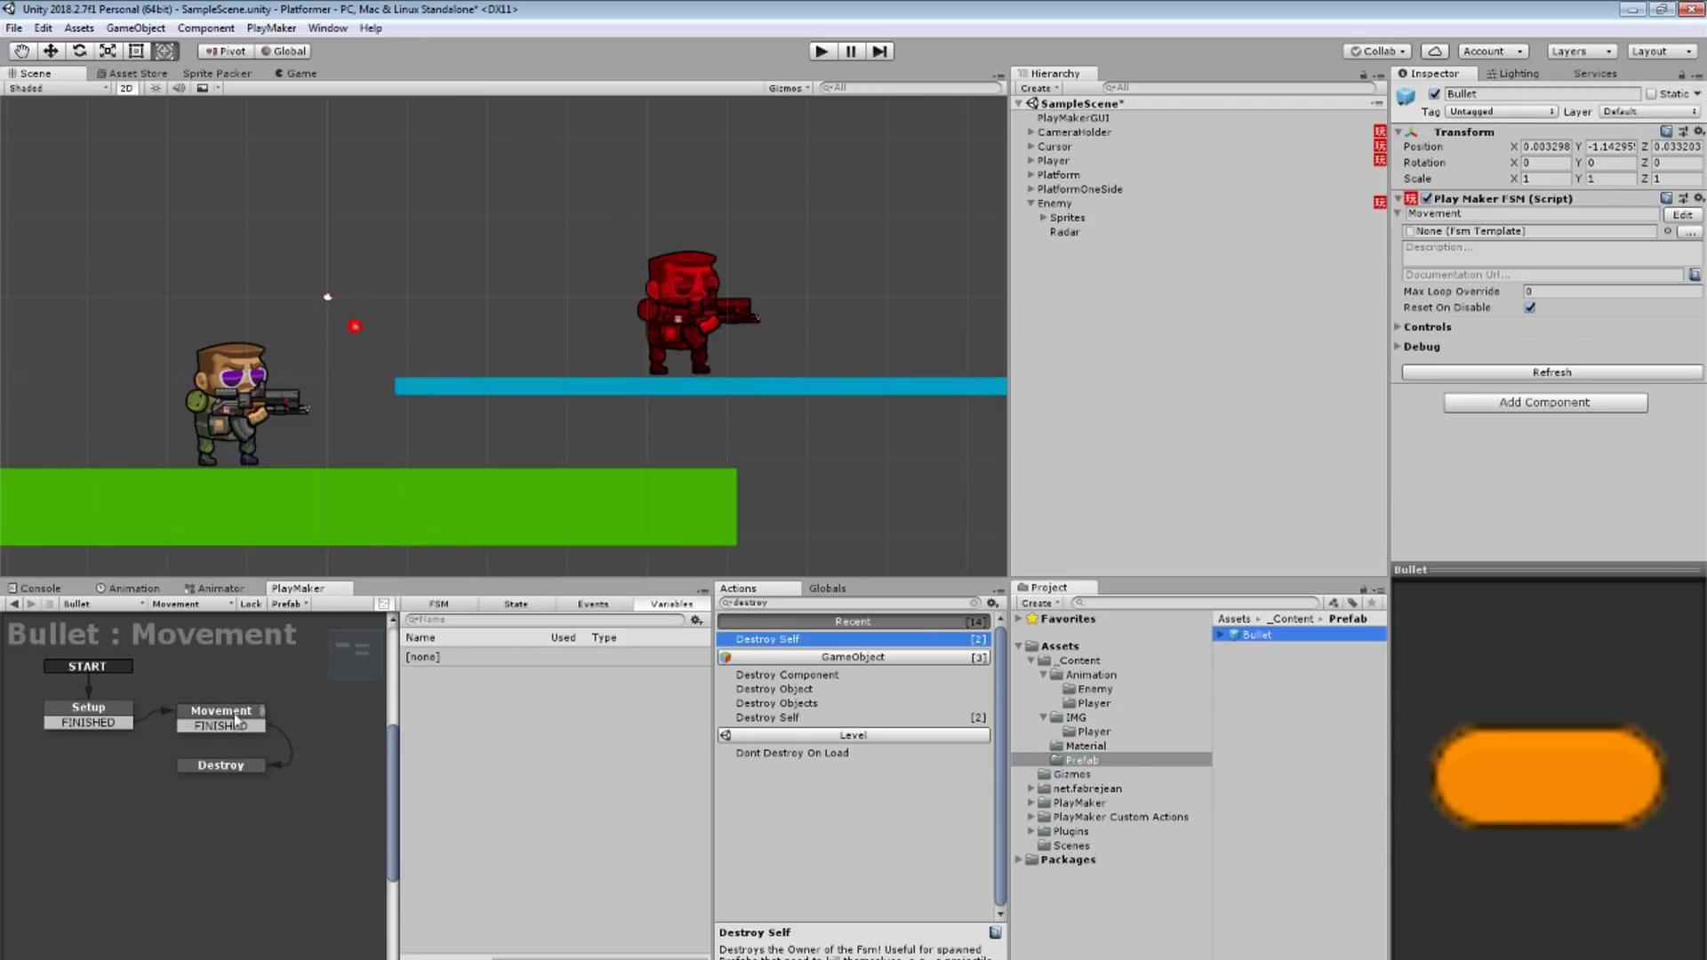
click(236, 720)
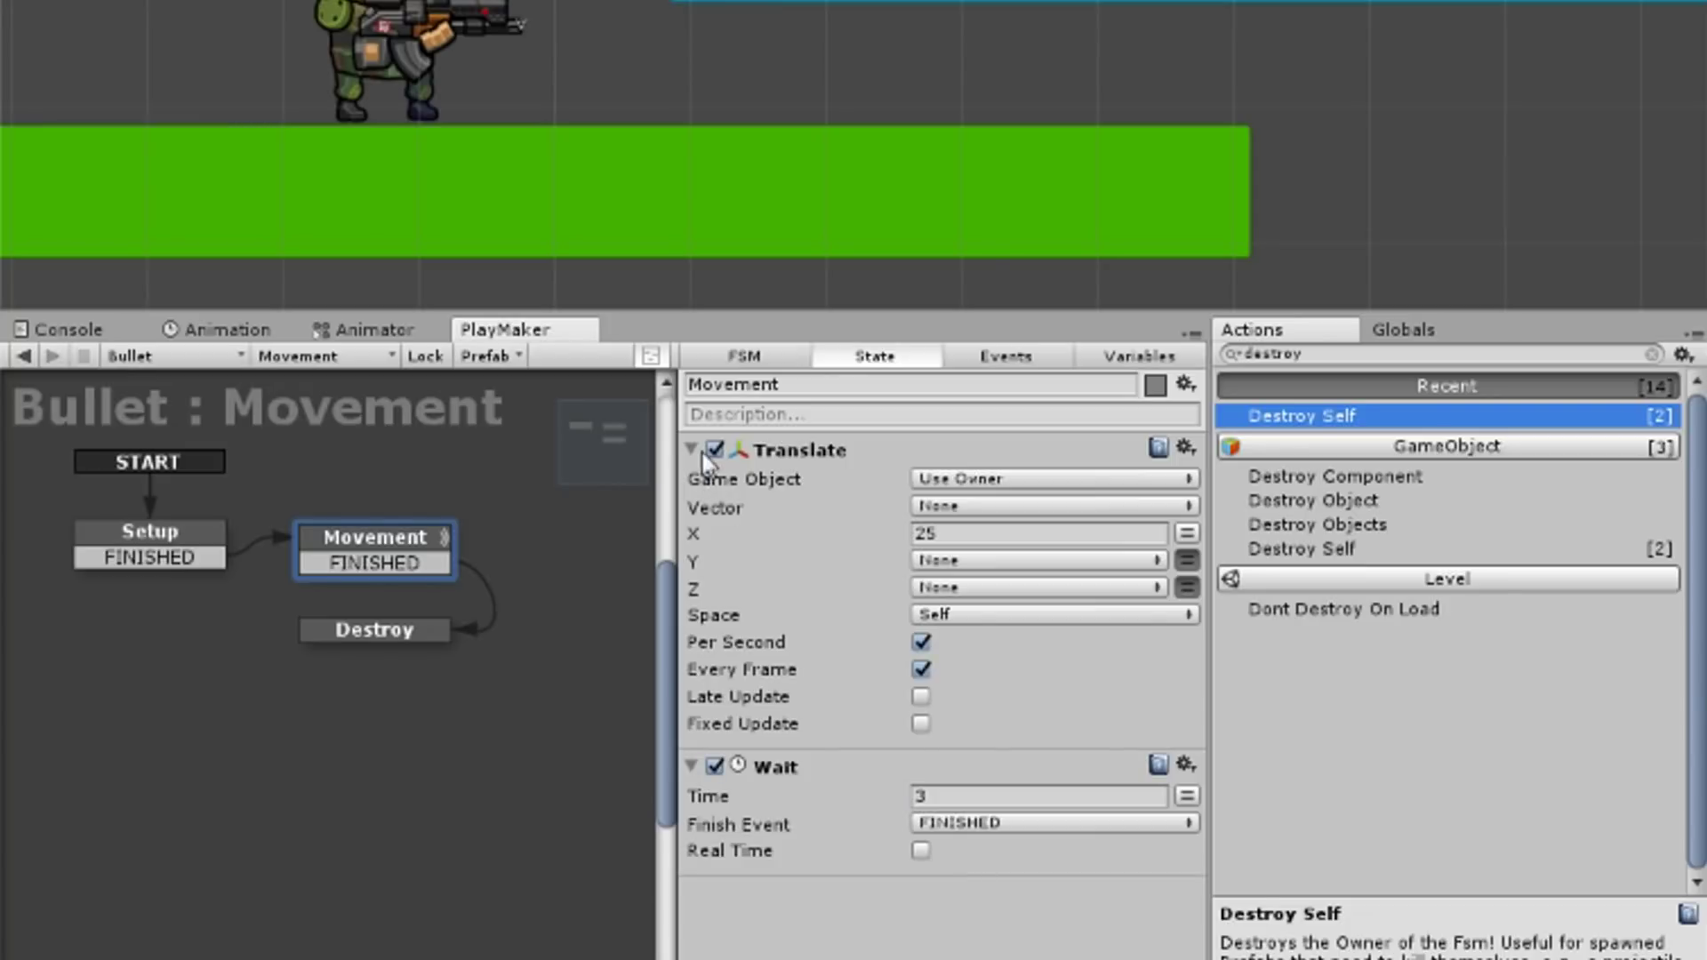
click(409, 659)
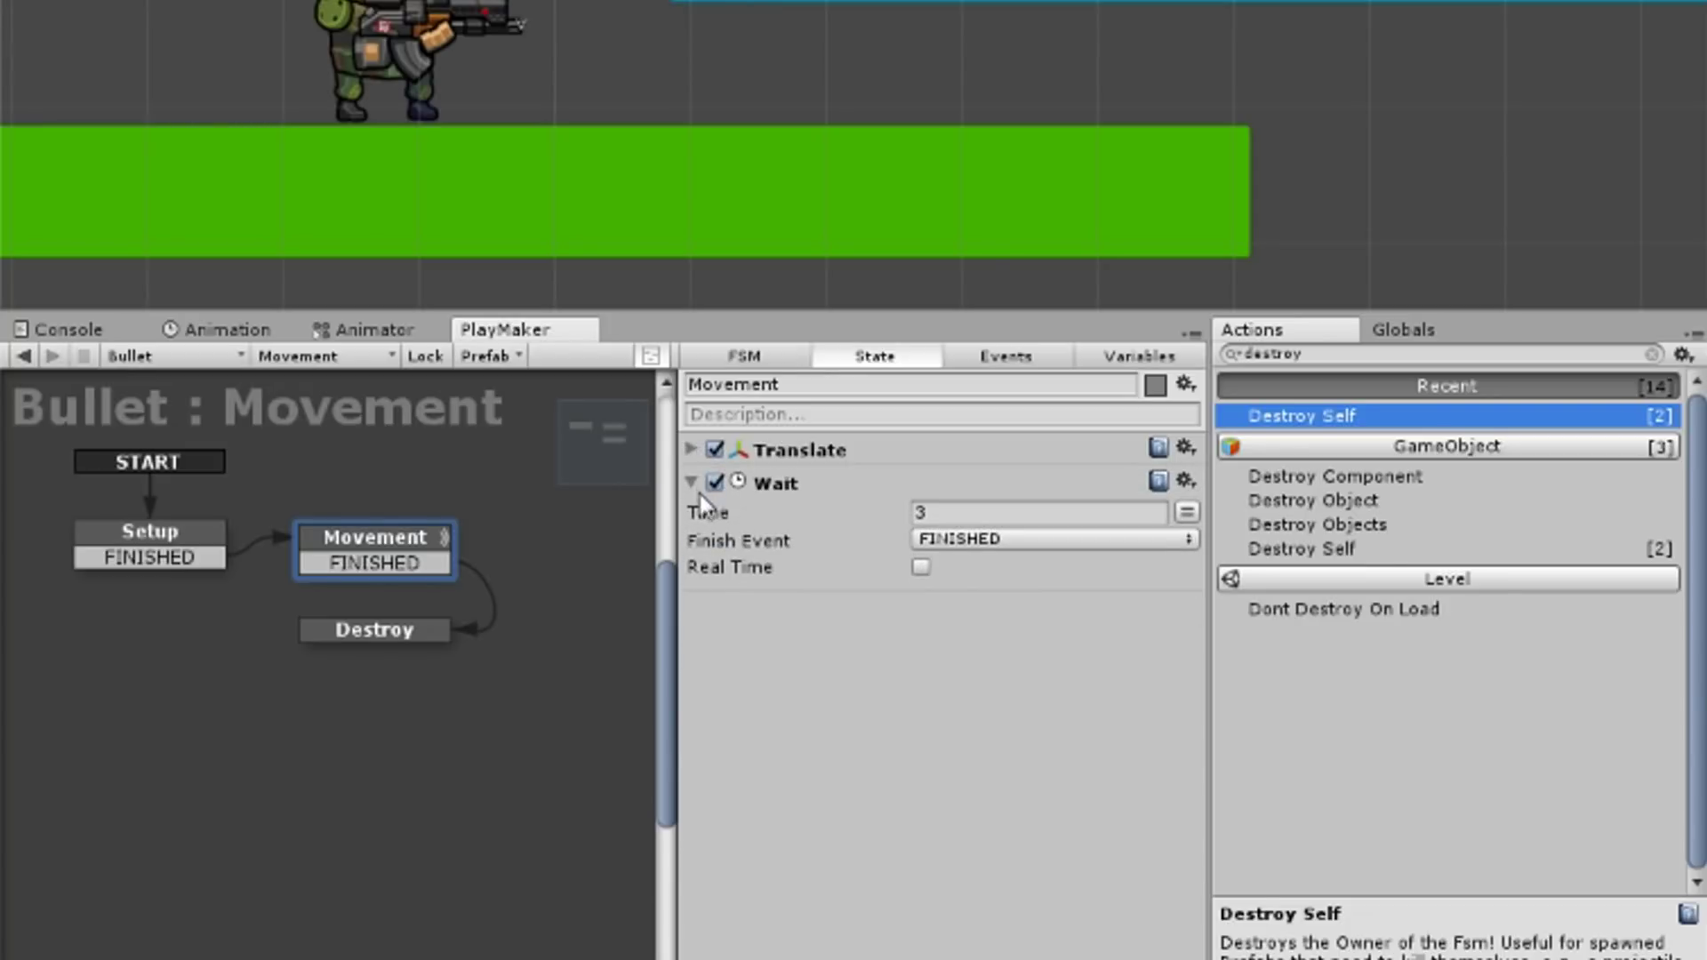
click(692, 483)
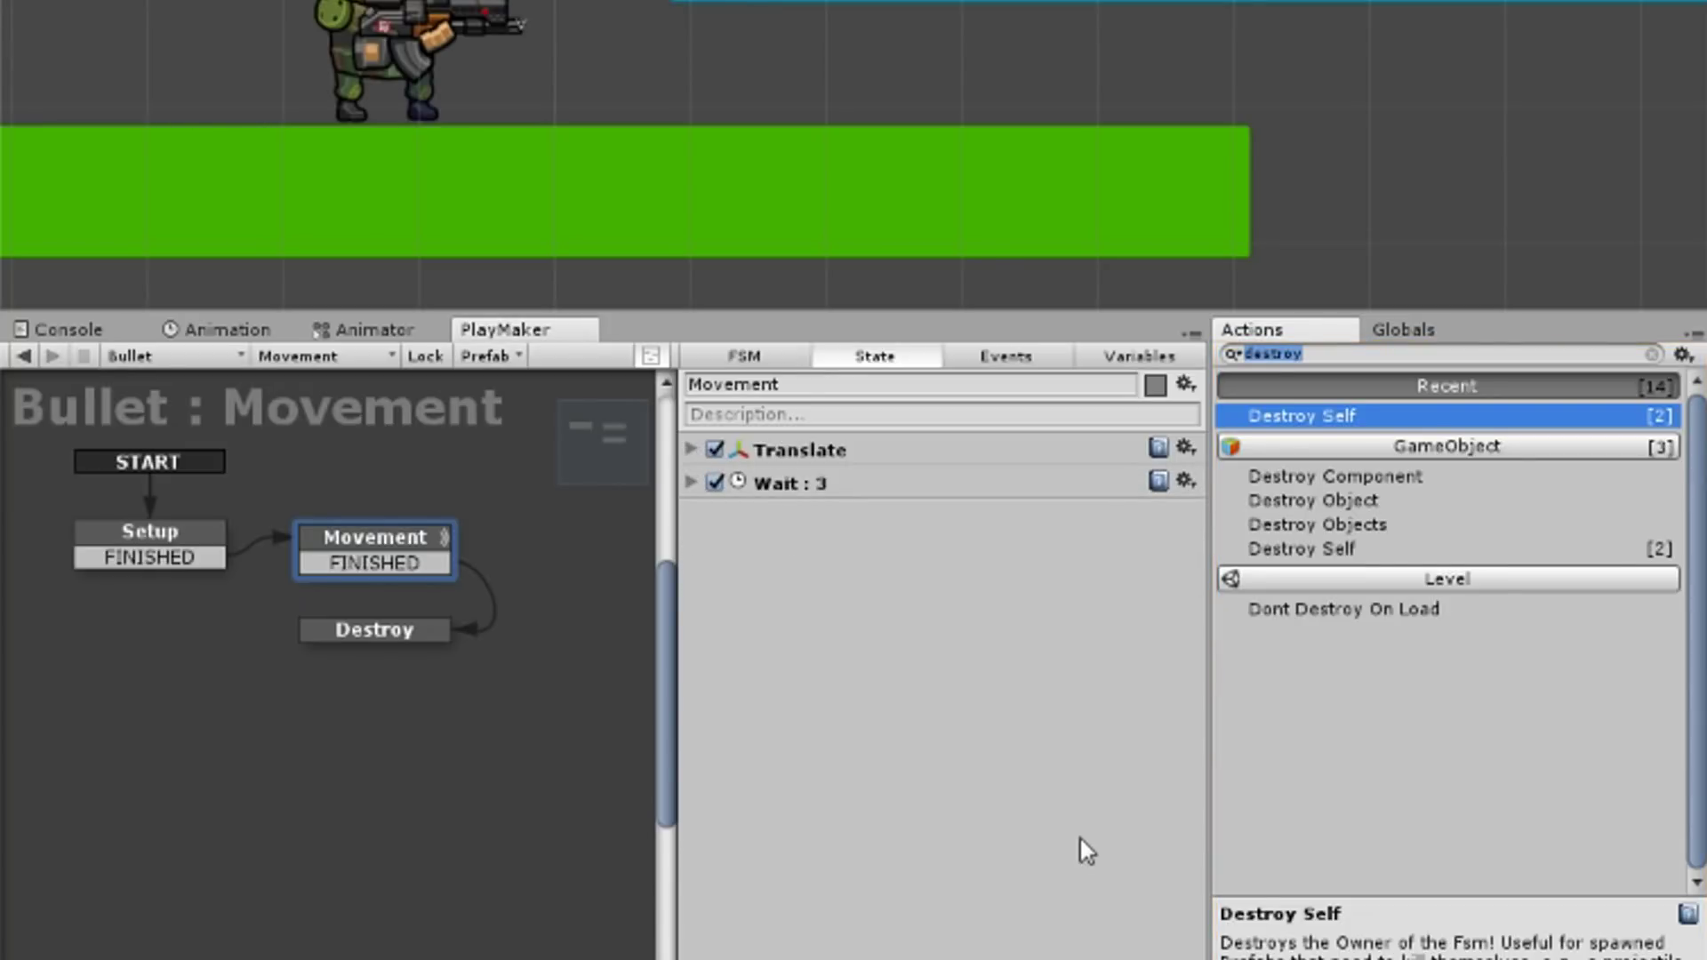
text(raycas)
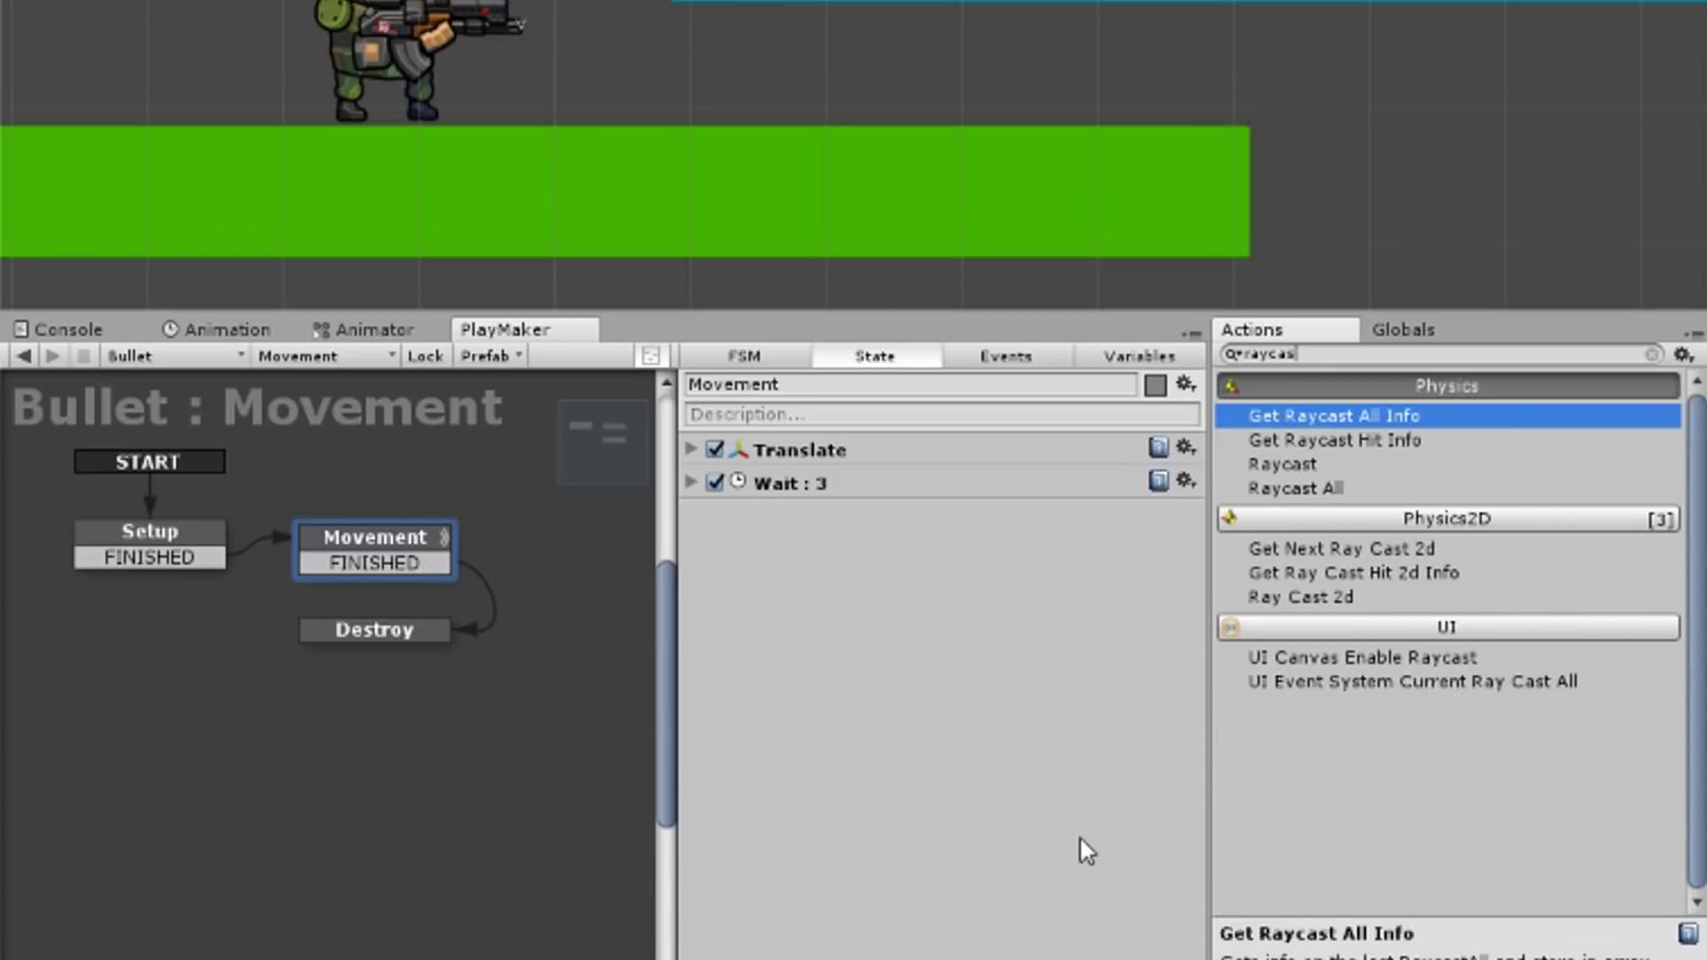
key(Down)
key(Down)
key(Down)
key(Down)
key(Down)
key(Down)
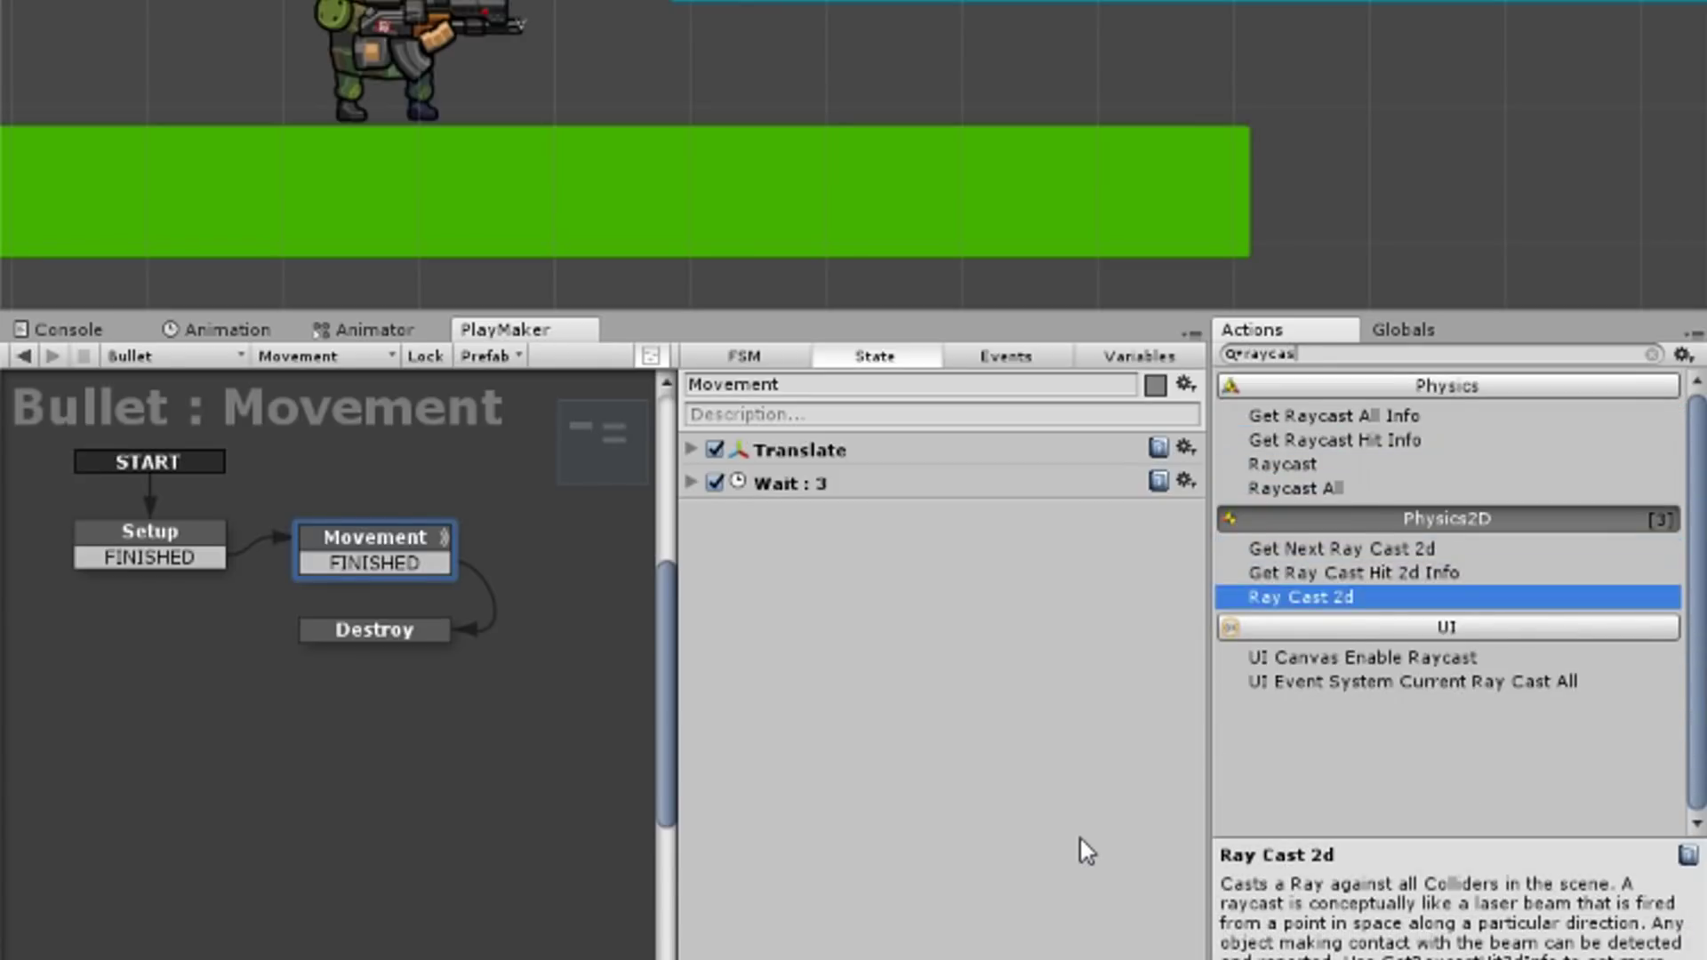
key(Return)
Set the raycast direction X to 1 and its Hit Event to a new Hit event.
click(978, 532)
text(1)
click(998, 587)
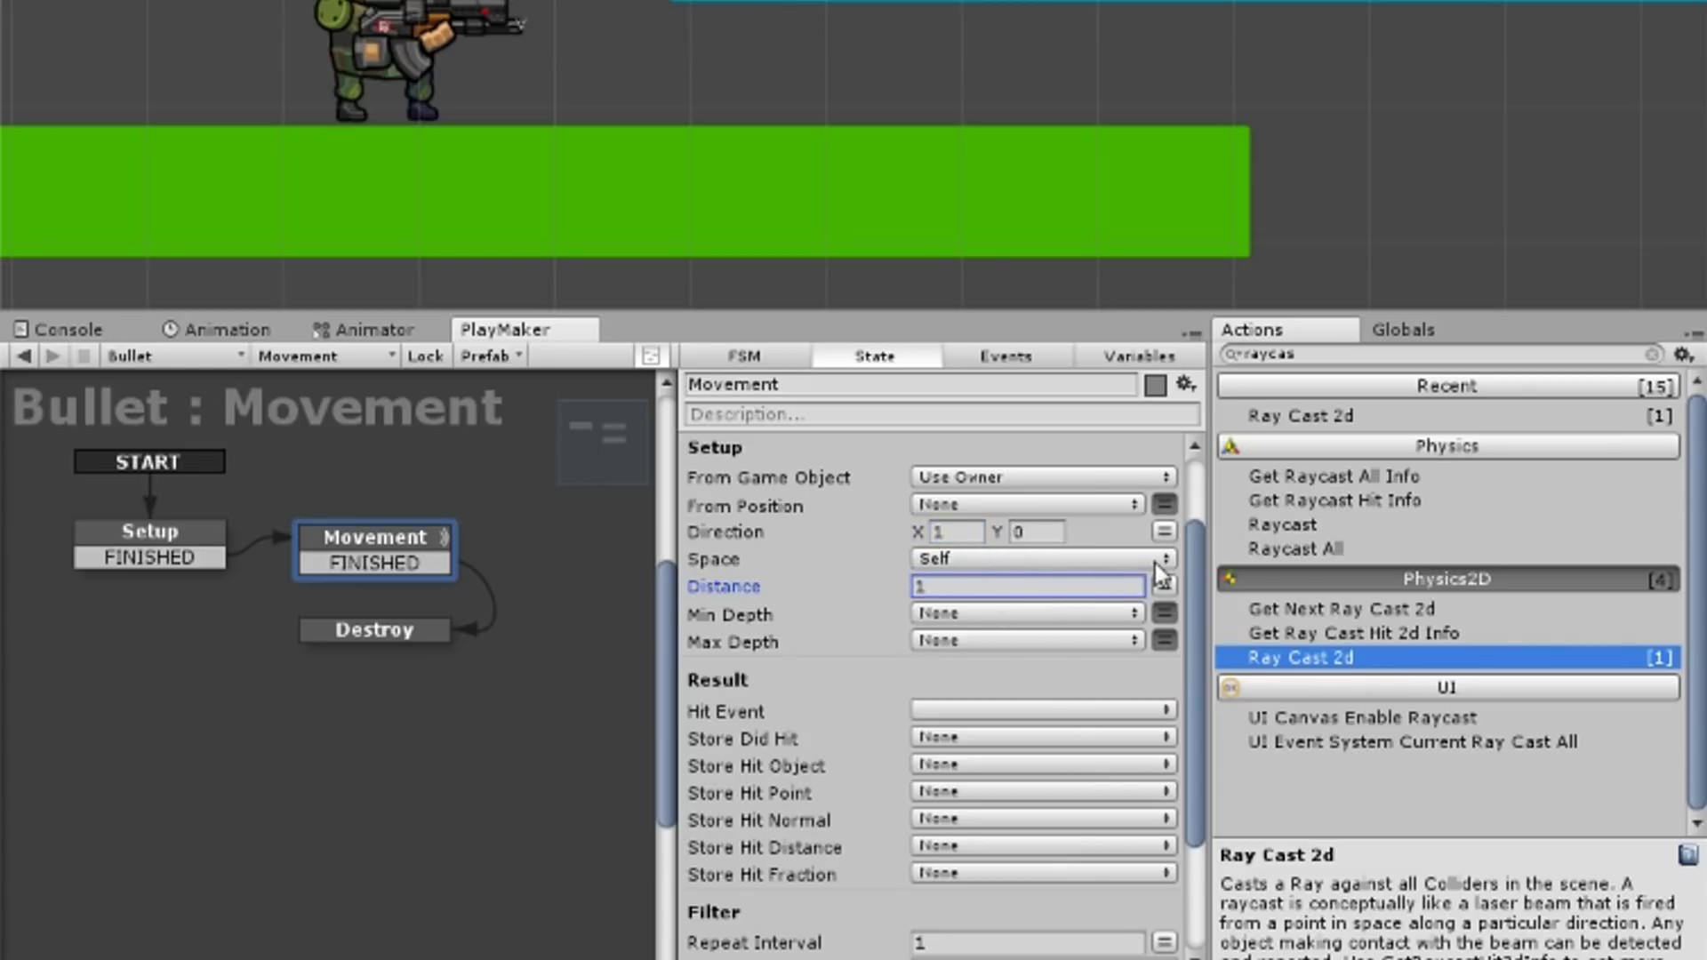
scroll(827, 558, down, 3)
click(965, 530)
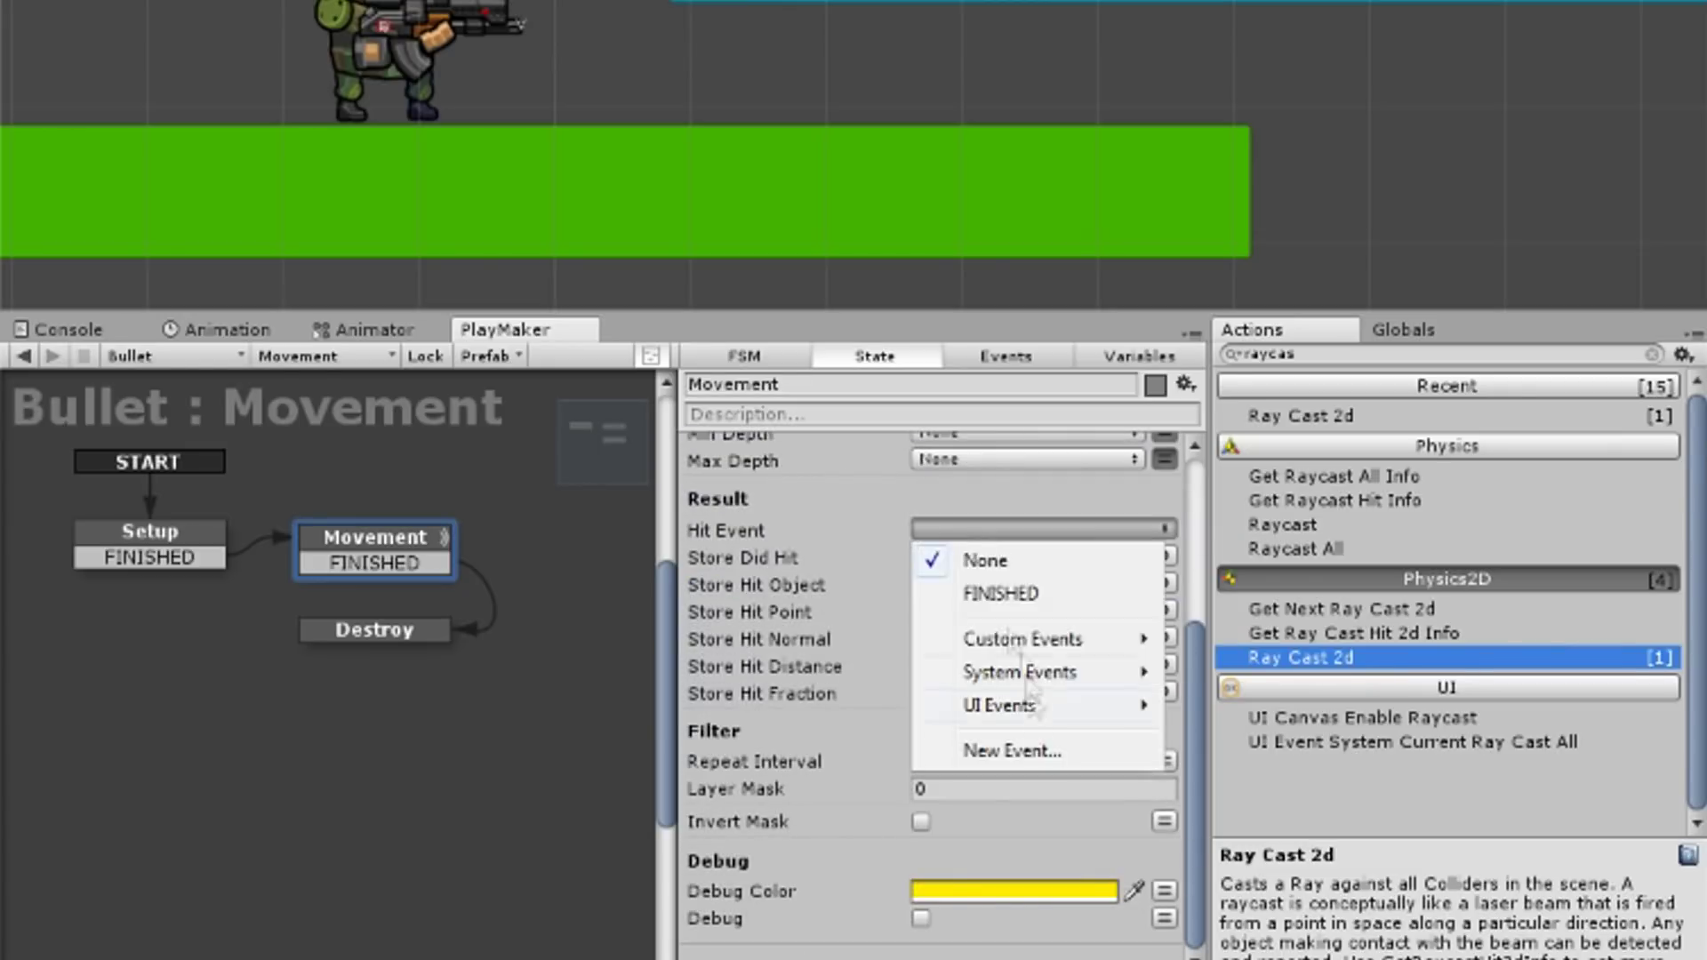
click(1014, 747)
text(H)
key(Return)
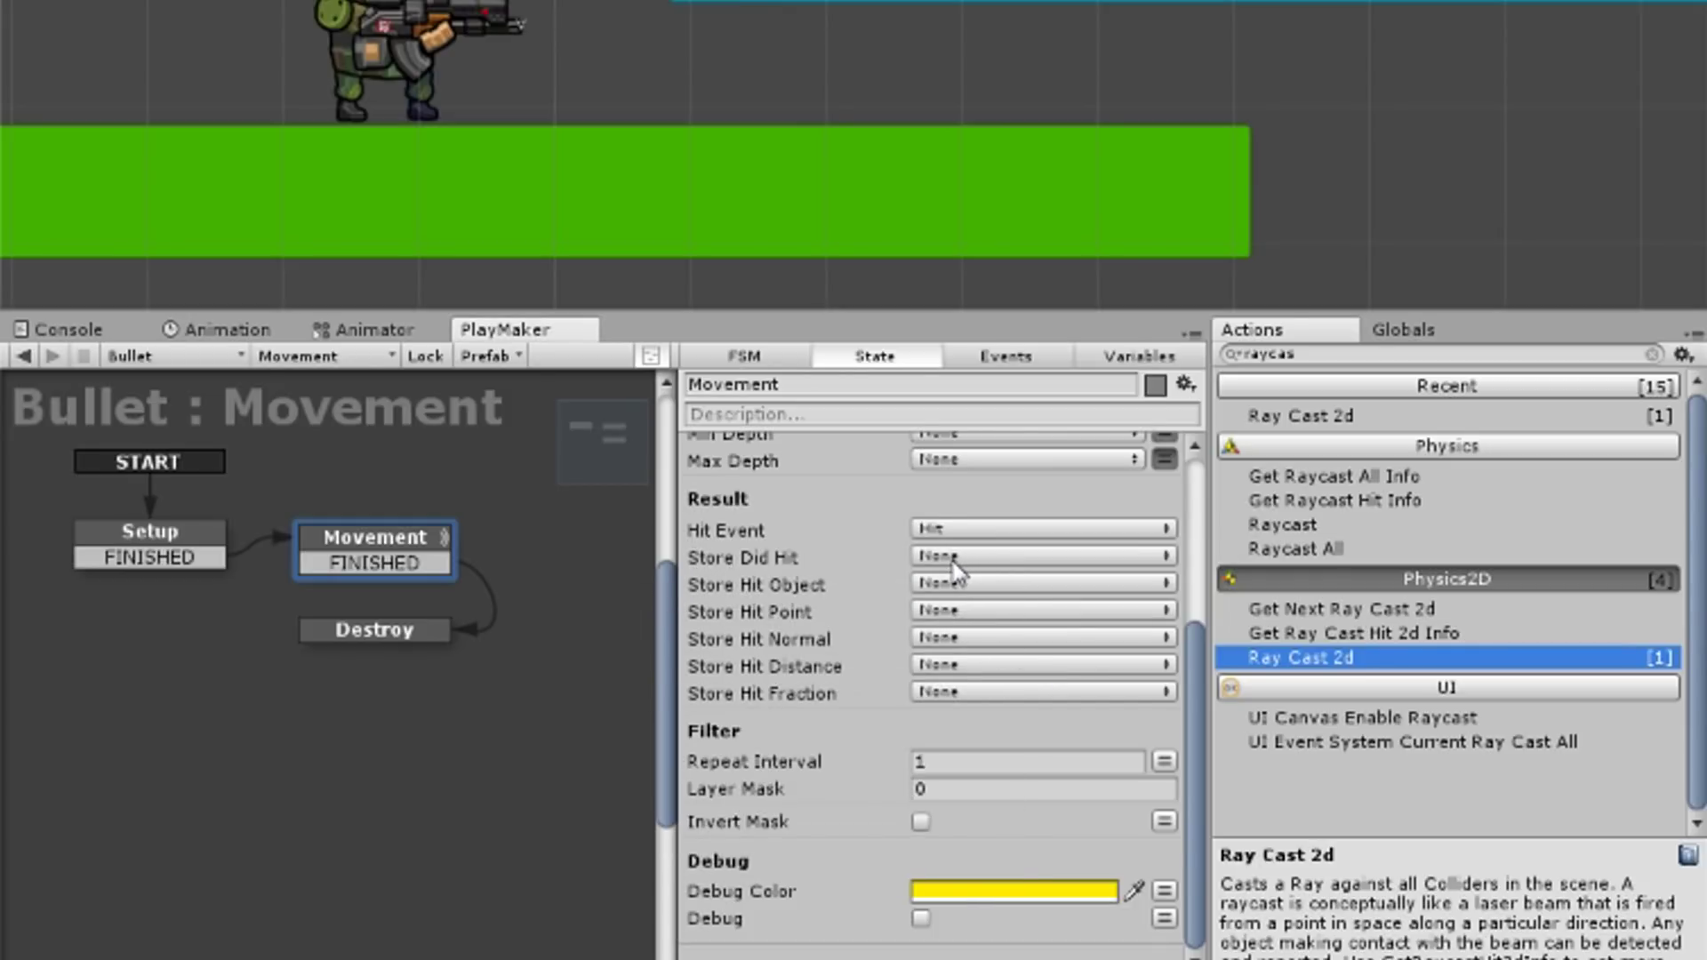
Store the hit object in a new HittedObject variable and limit the Layer Mask to Enemy.
click(1012, 583)
click(1014, 691)
text(Ho)
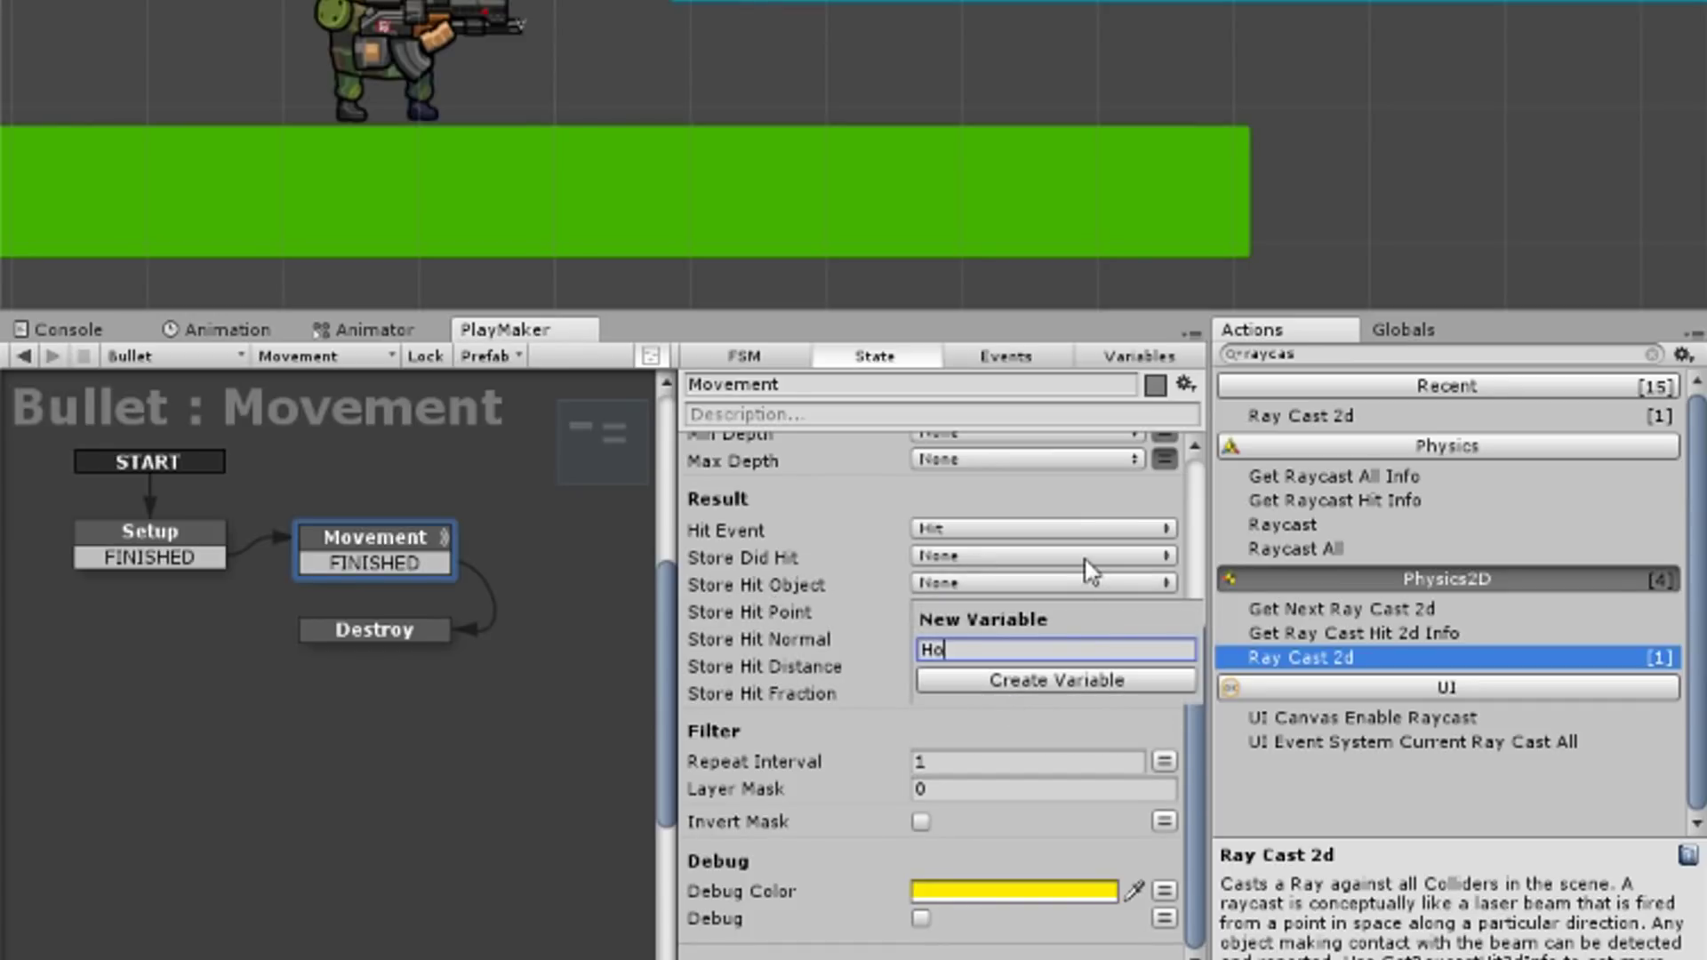
key(Return)
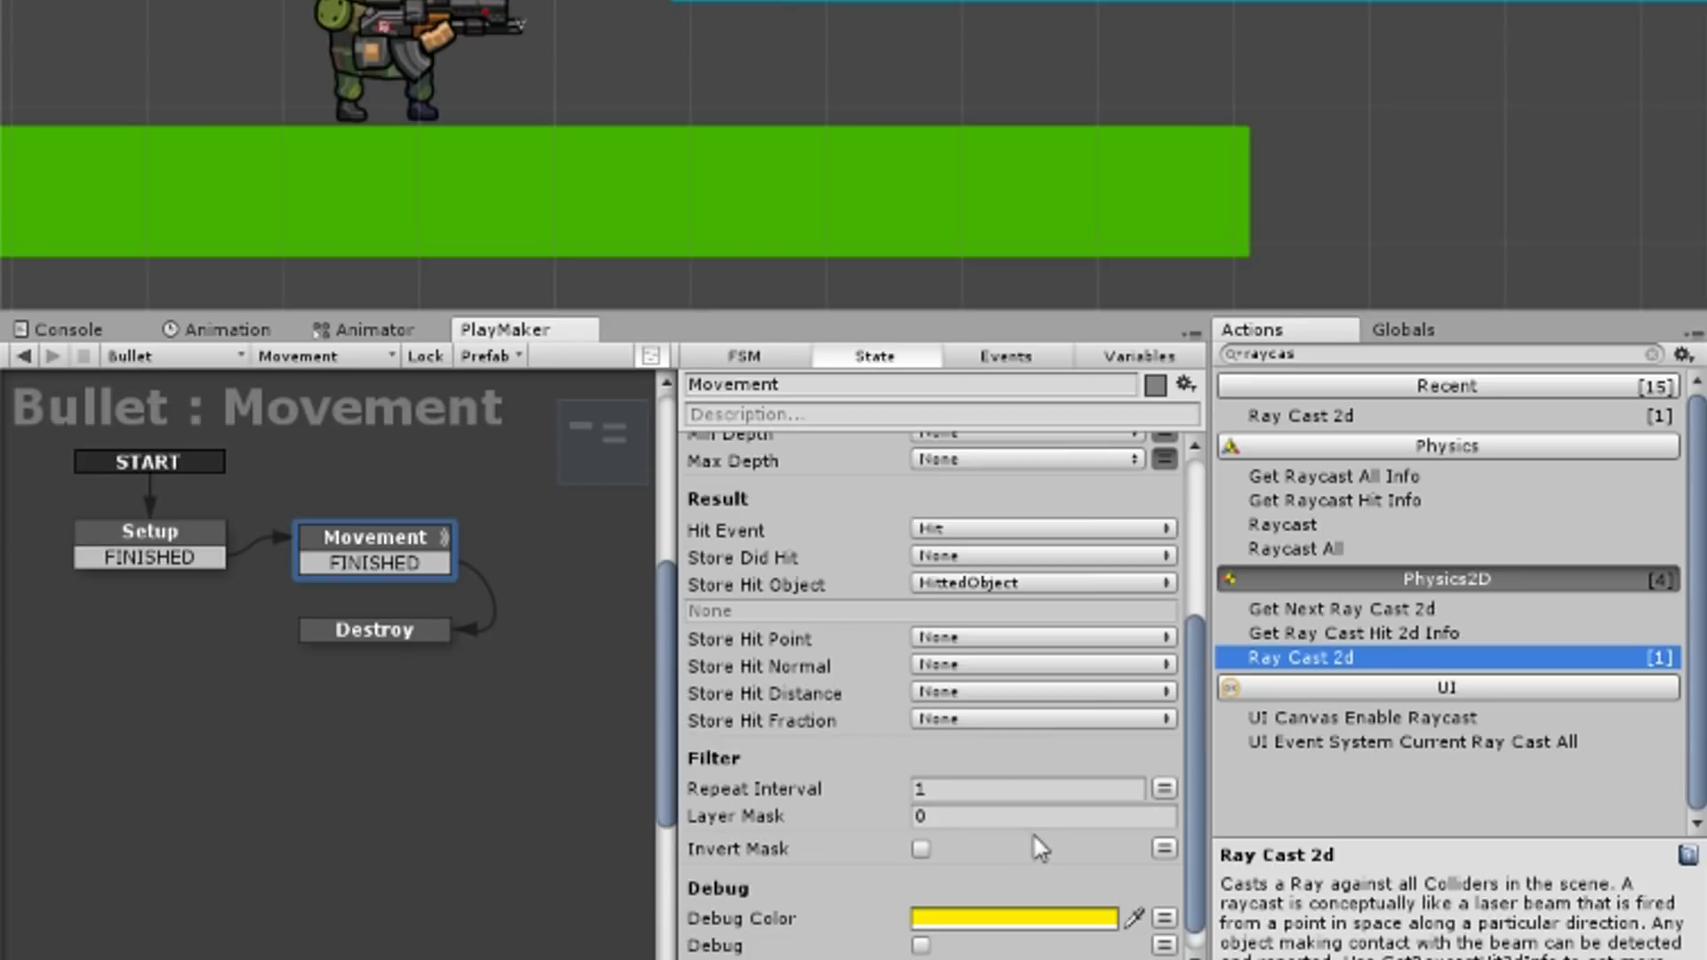
scroll(1038, 849, down, 1)
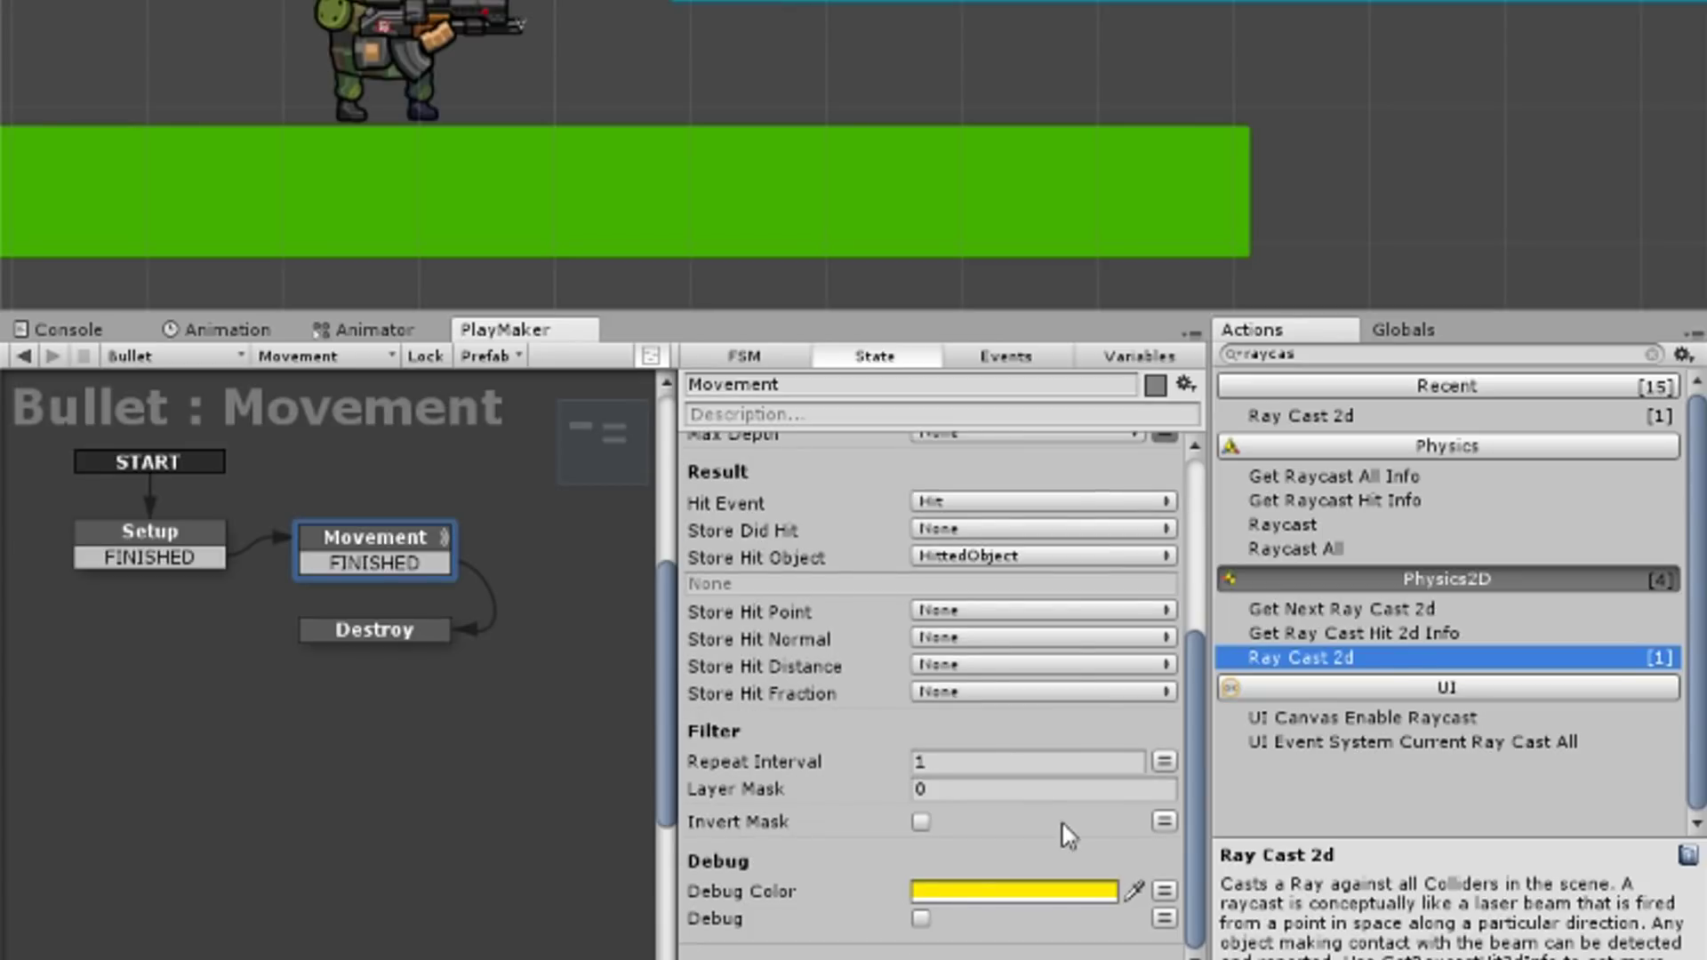
click(952, 792)
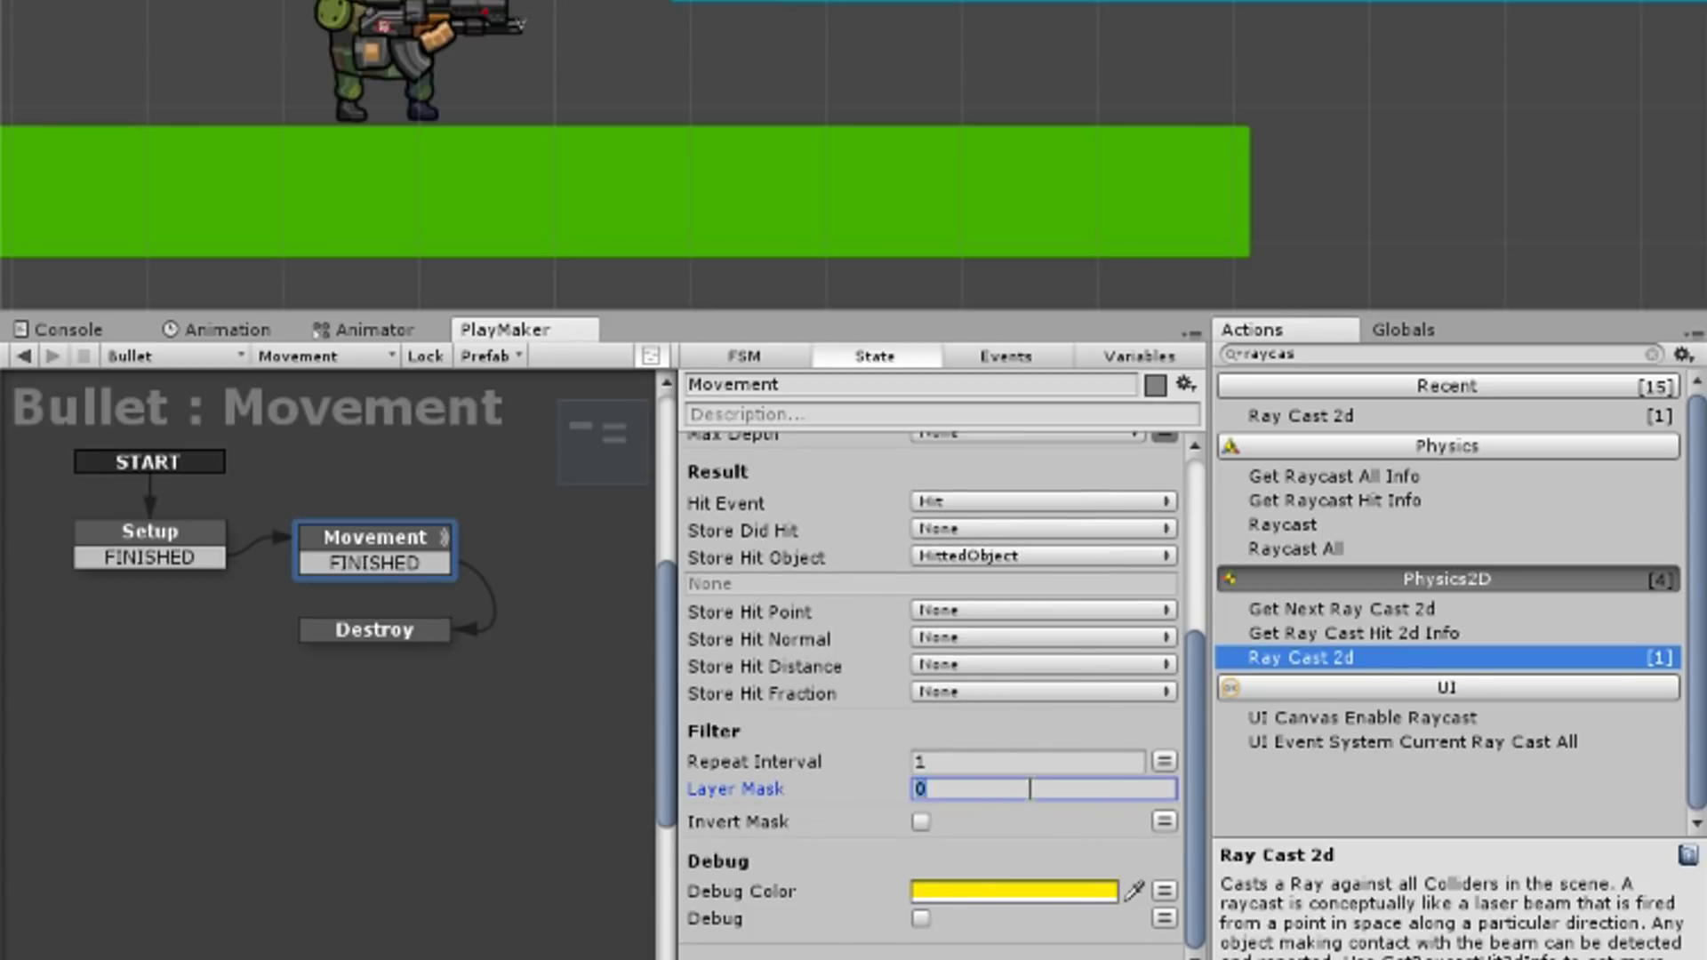
text(1)
key(Return)
click(1005, 815)
click(960, 796)
Add a Hit transition from Movement to a new state, and colour Destroy red.
right_click(393, 562)
click(782, 569)
drag(360, 586, 333, 690)
drag(368, 635, 567, 545)
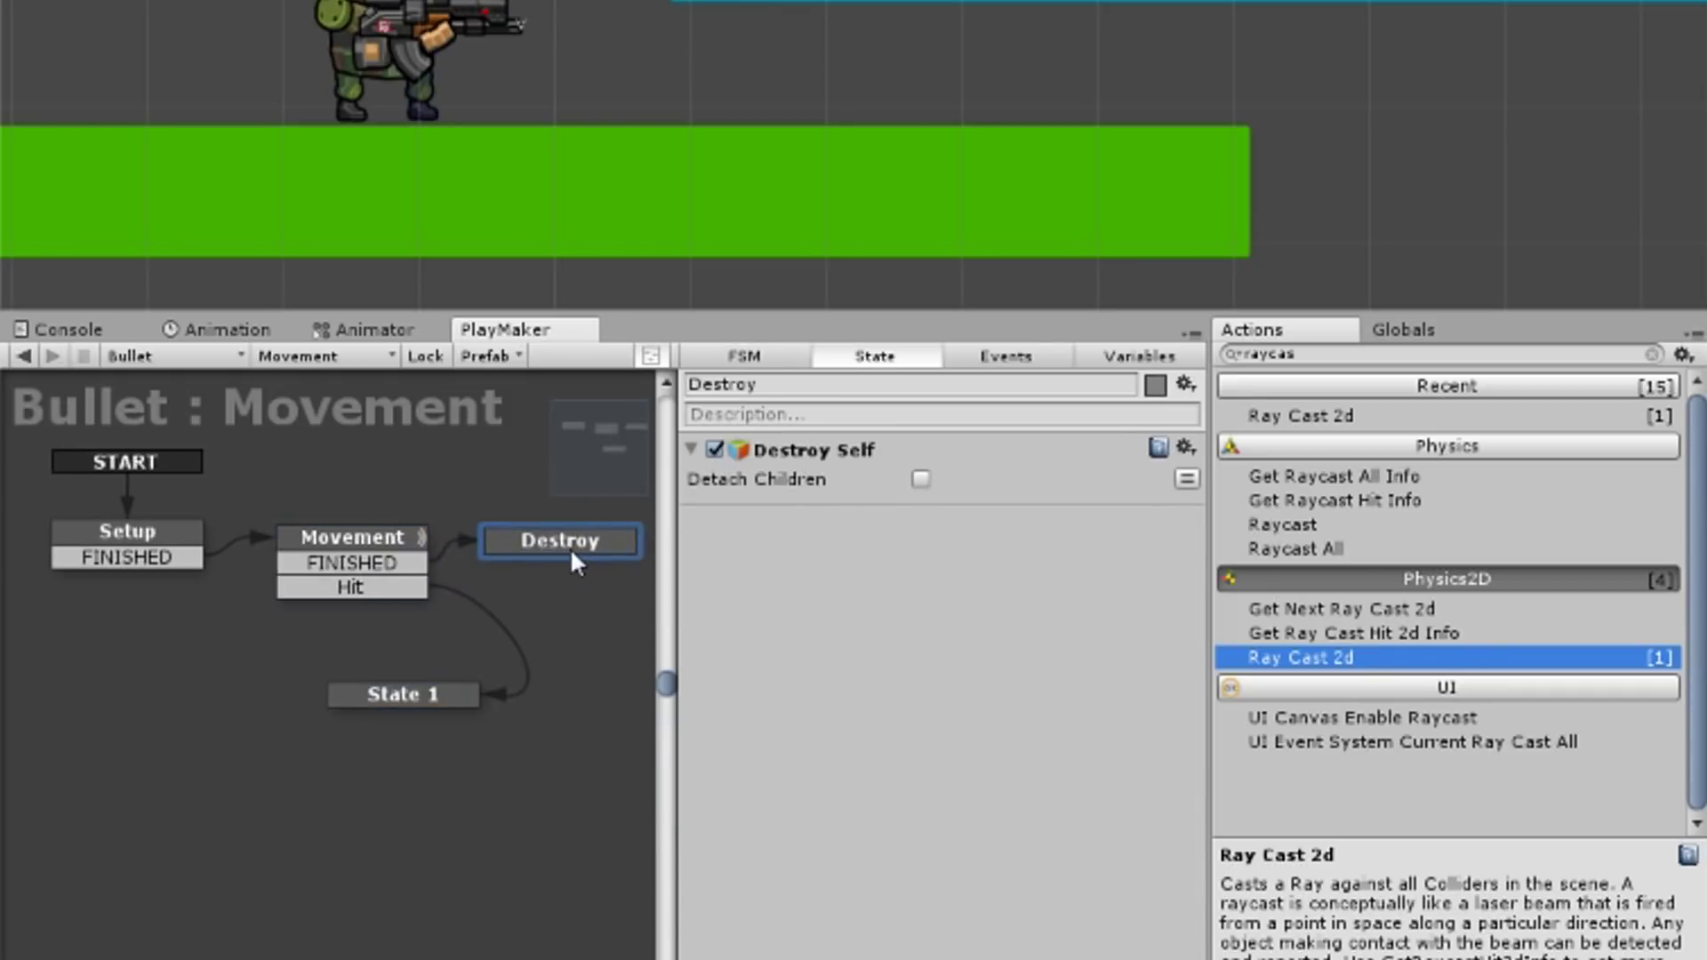
click(1155, 384)
click(1233, 612)
Place the new state below Movement and name it DoDamage.
drag(425, 693, 377, 644)
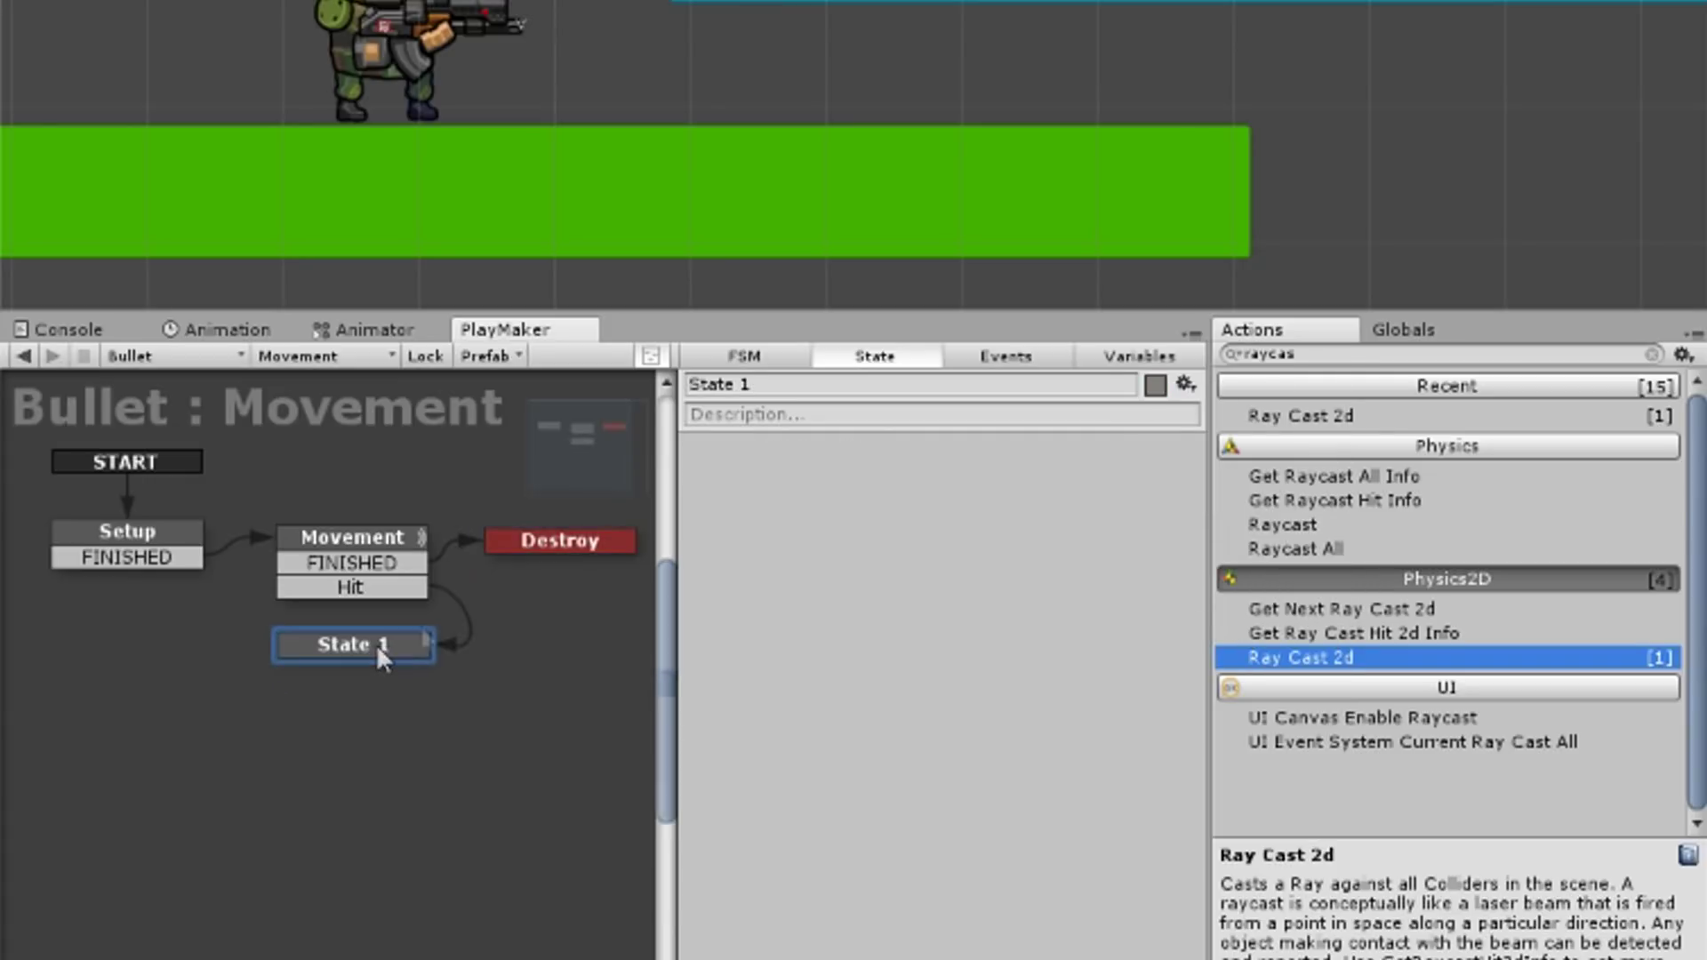
click(817, 384)
text(DoDamage)
key(Return)
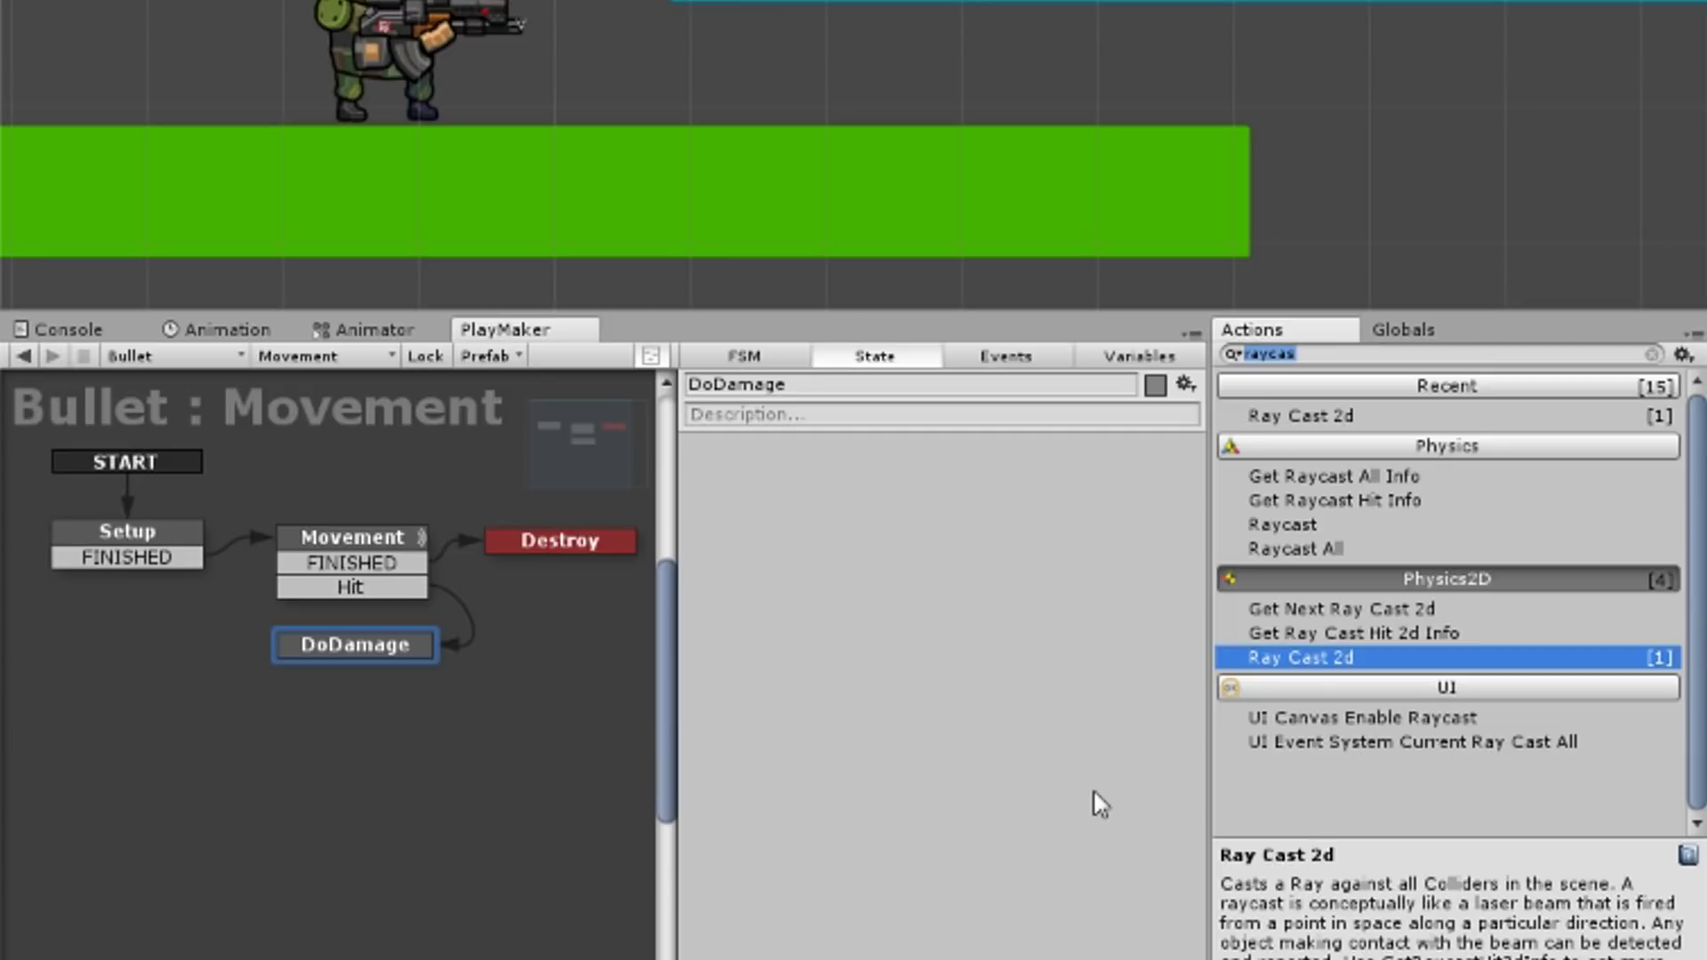
text(send fsm)
key(BackSpace)
key(BackSpace)
key(BackSpace)
Add Set Fsm Float and Send Event actions to the DoDamage state.
text(fsm)
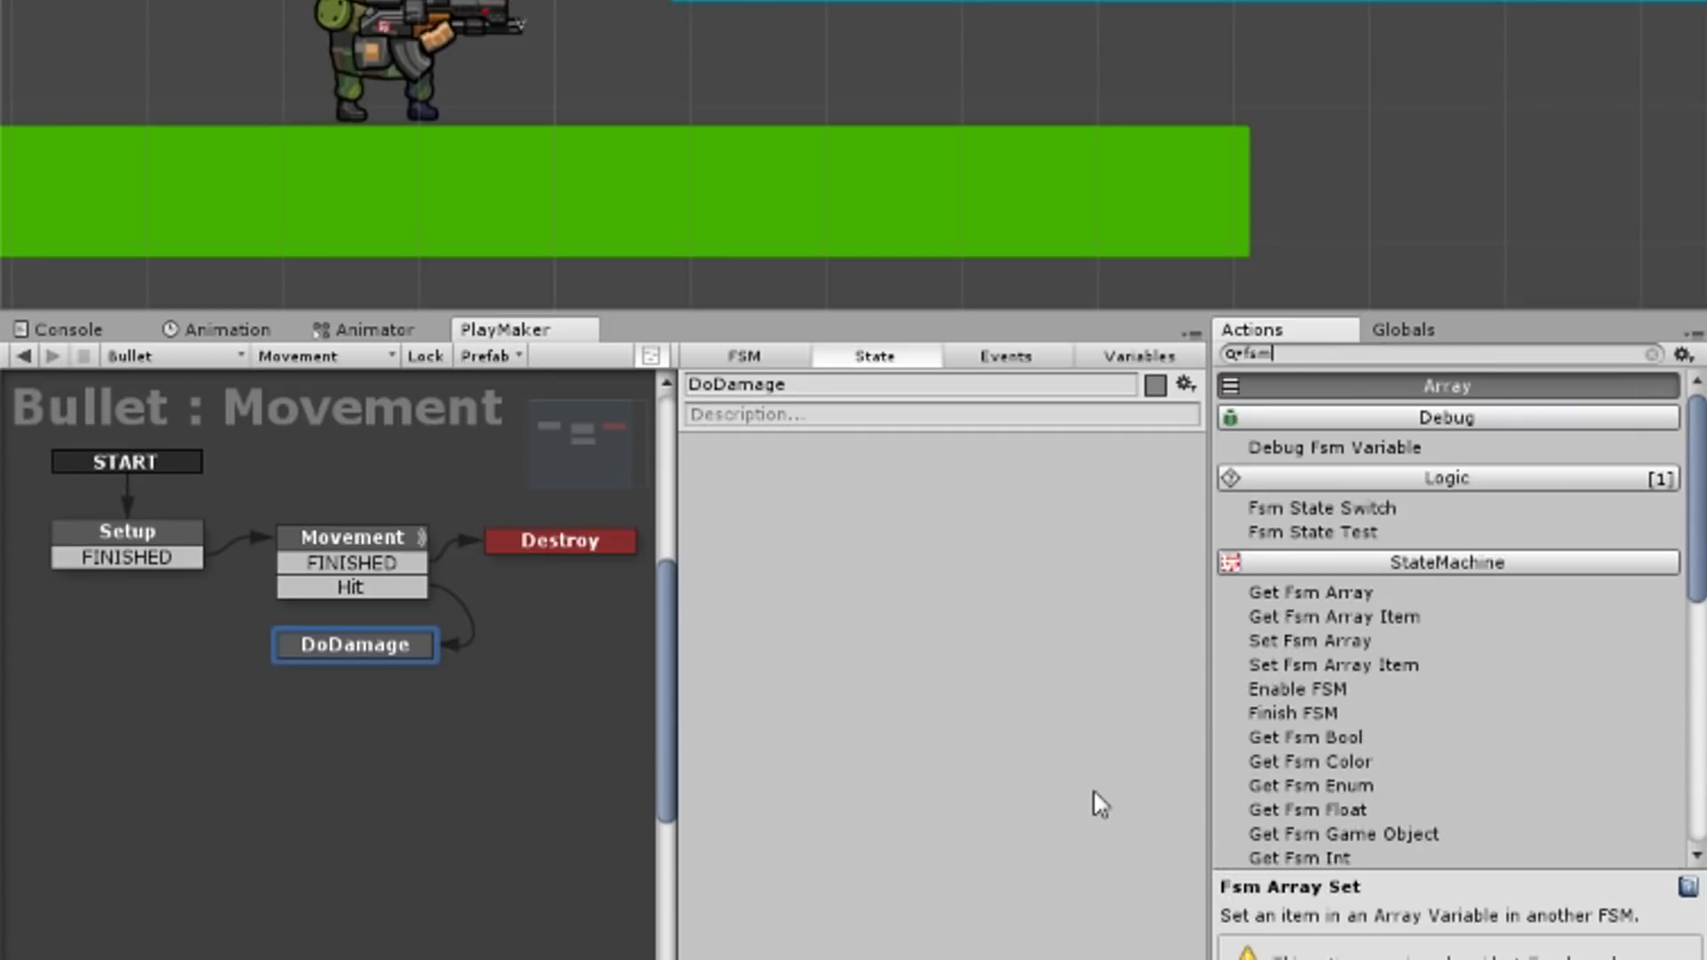
scroll(1360, 618, down, 10)
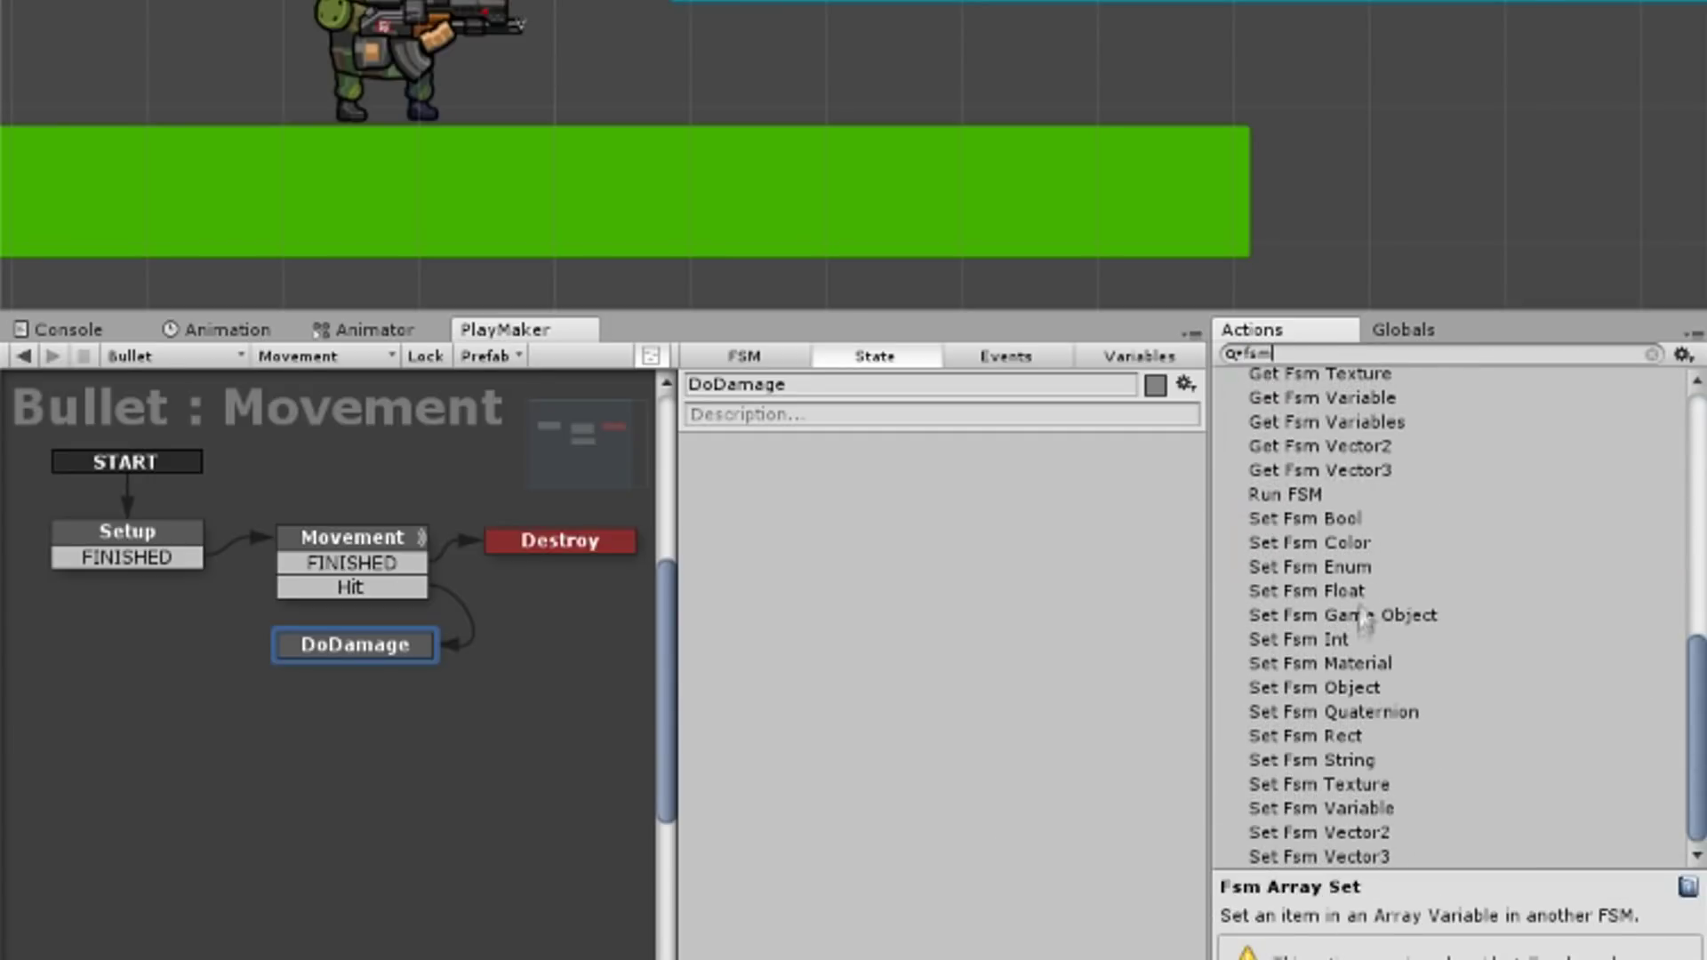
double_click(1316, 655)
key(BackSpace)
key(BackSpace)
key(BackSpace)
text(send eve)
double_click(1298, 522)
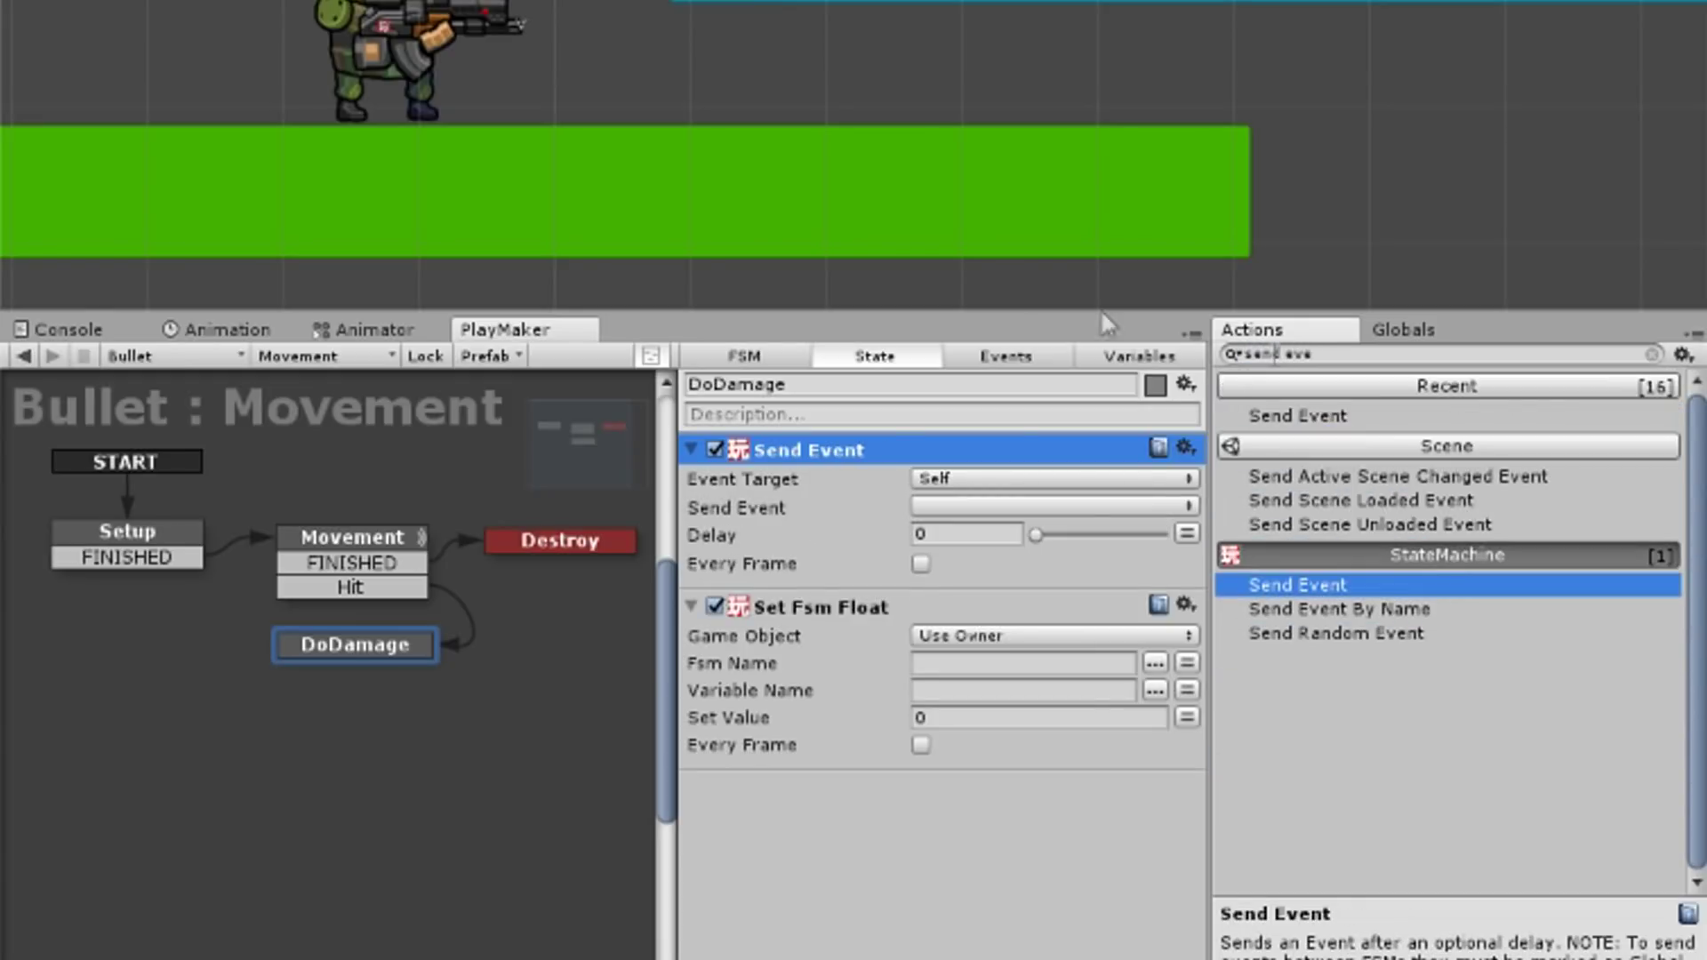
Make Send Event target HittedObject's Health FSM with a new global Damage event.
click(1011, 485)
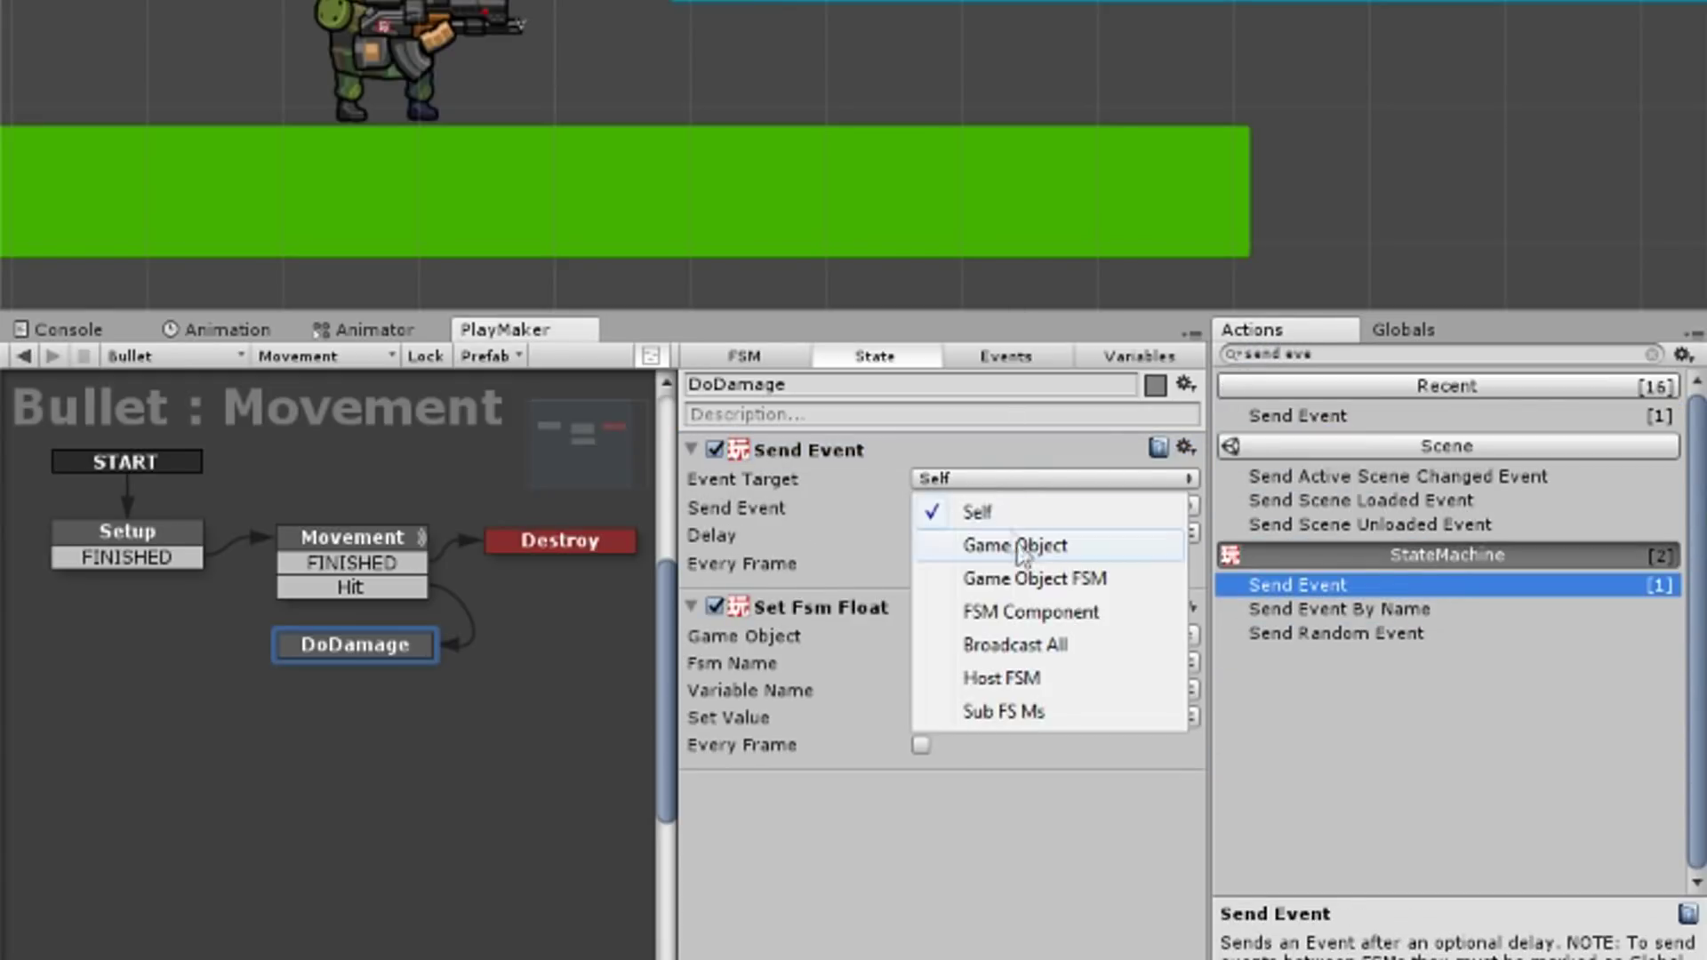
click(1056, 583)
click(1172, 507)
click(1049, 571)
click(1187, 533)
click(1078, 535)
click(1057, 594)
click(1080, 588)
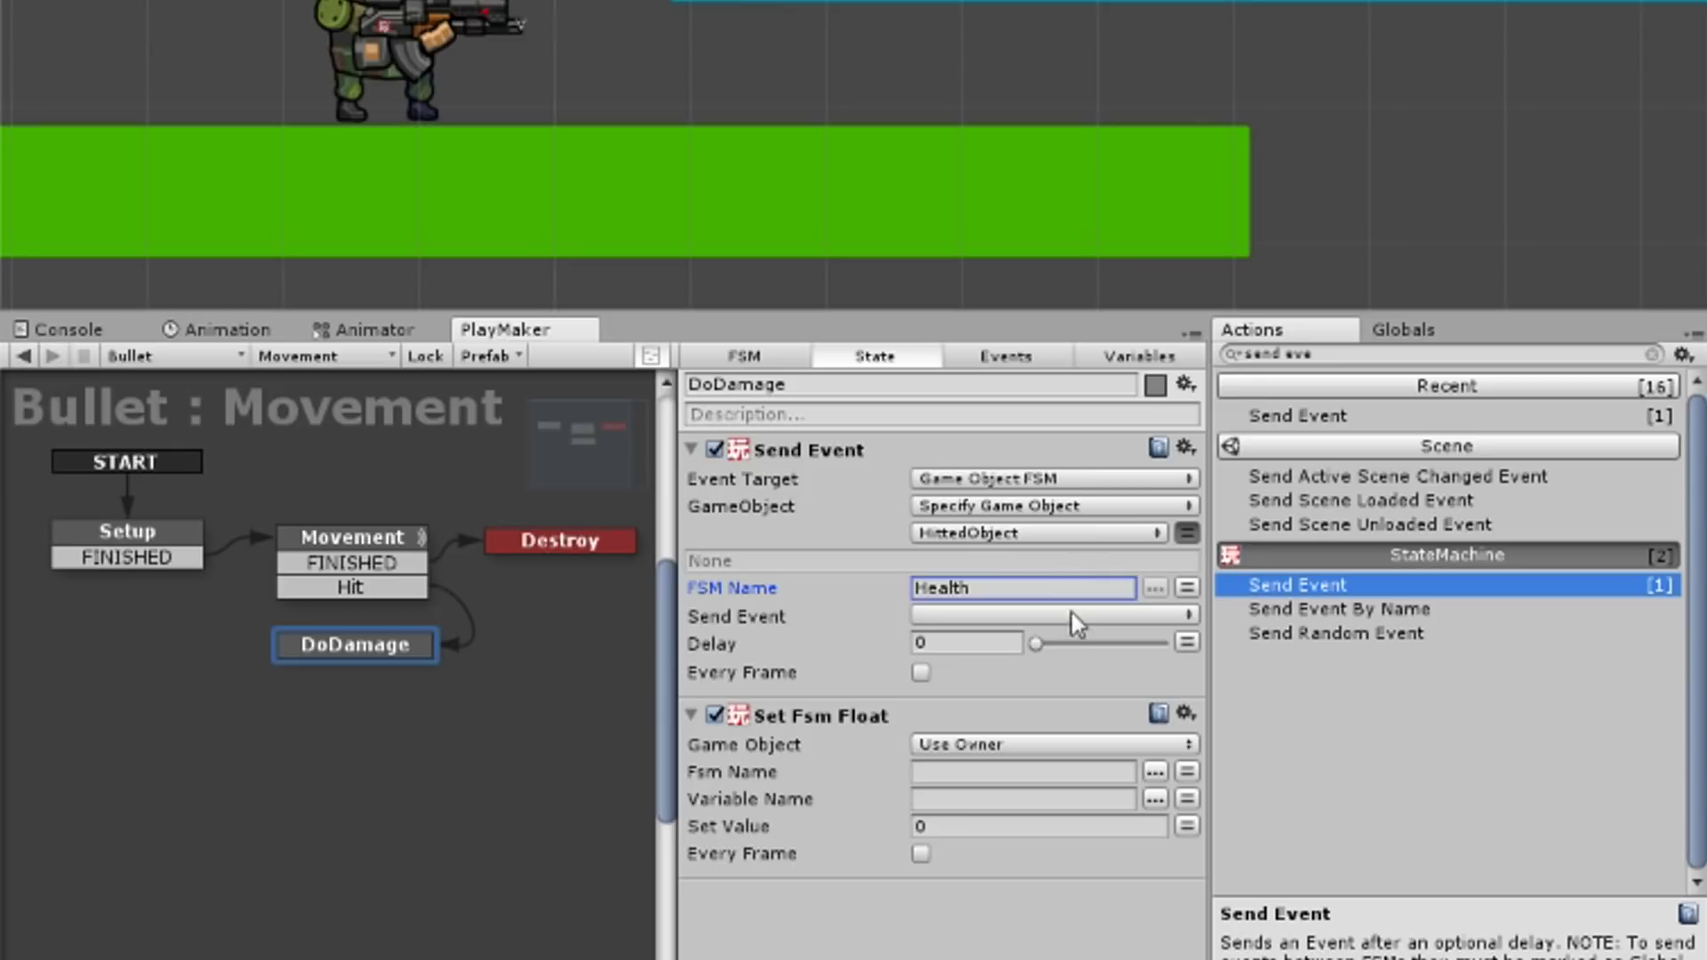
click(1066, 614)
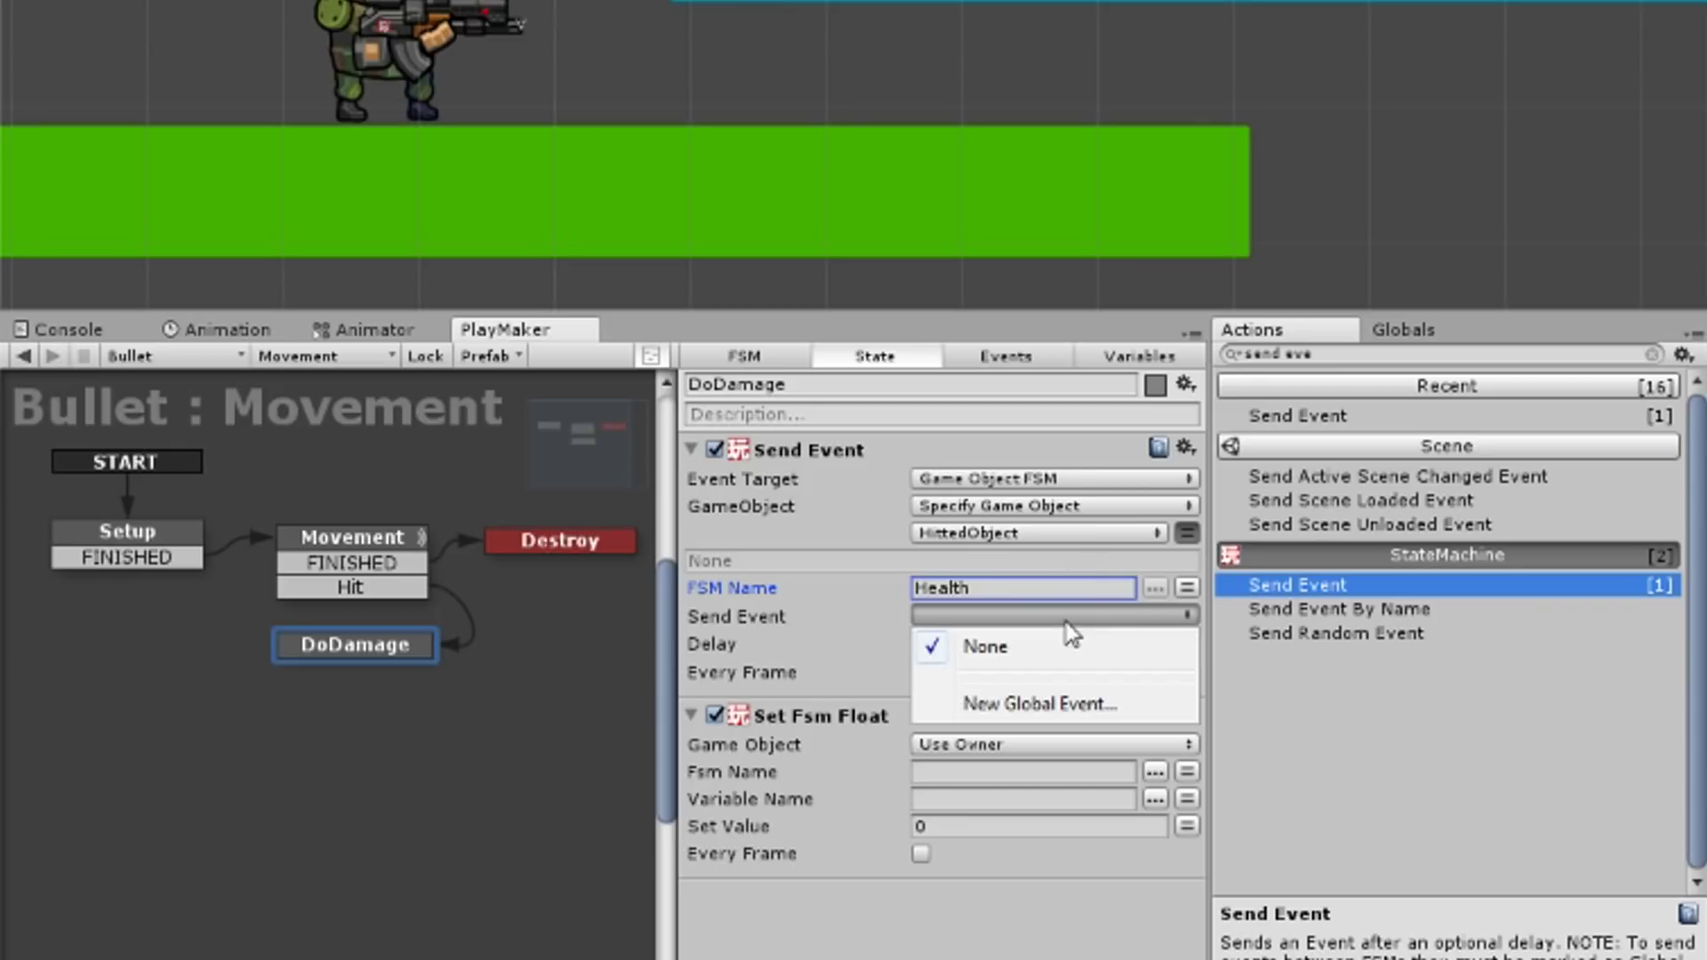
click(1052, 719)
text(Damage)
key(Return)
Set Fsm Float on HittedObject's DamageRecieved to a new Damage variable.
click(1027, 745)
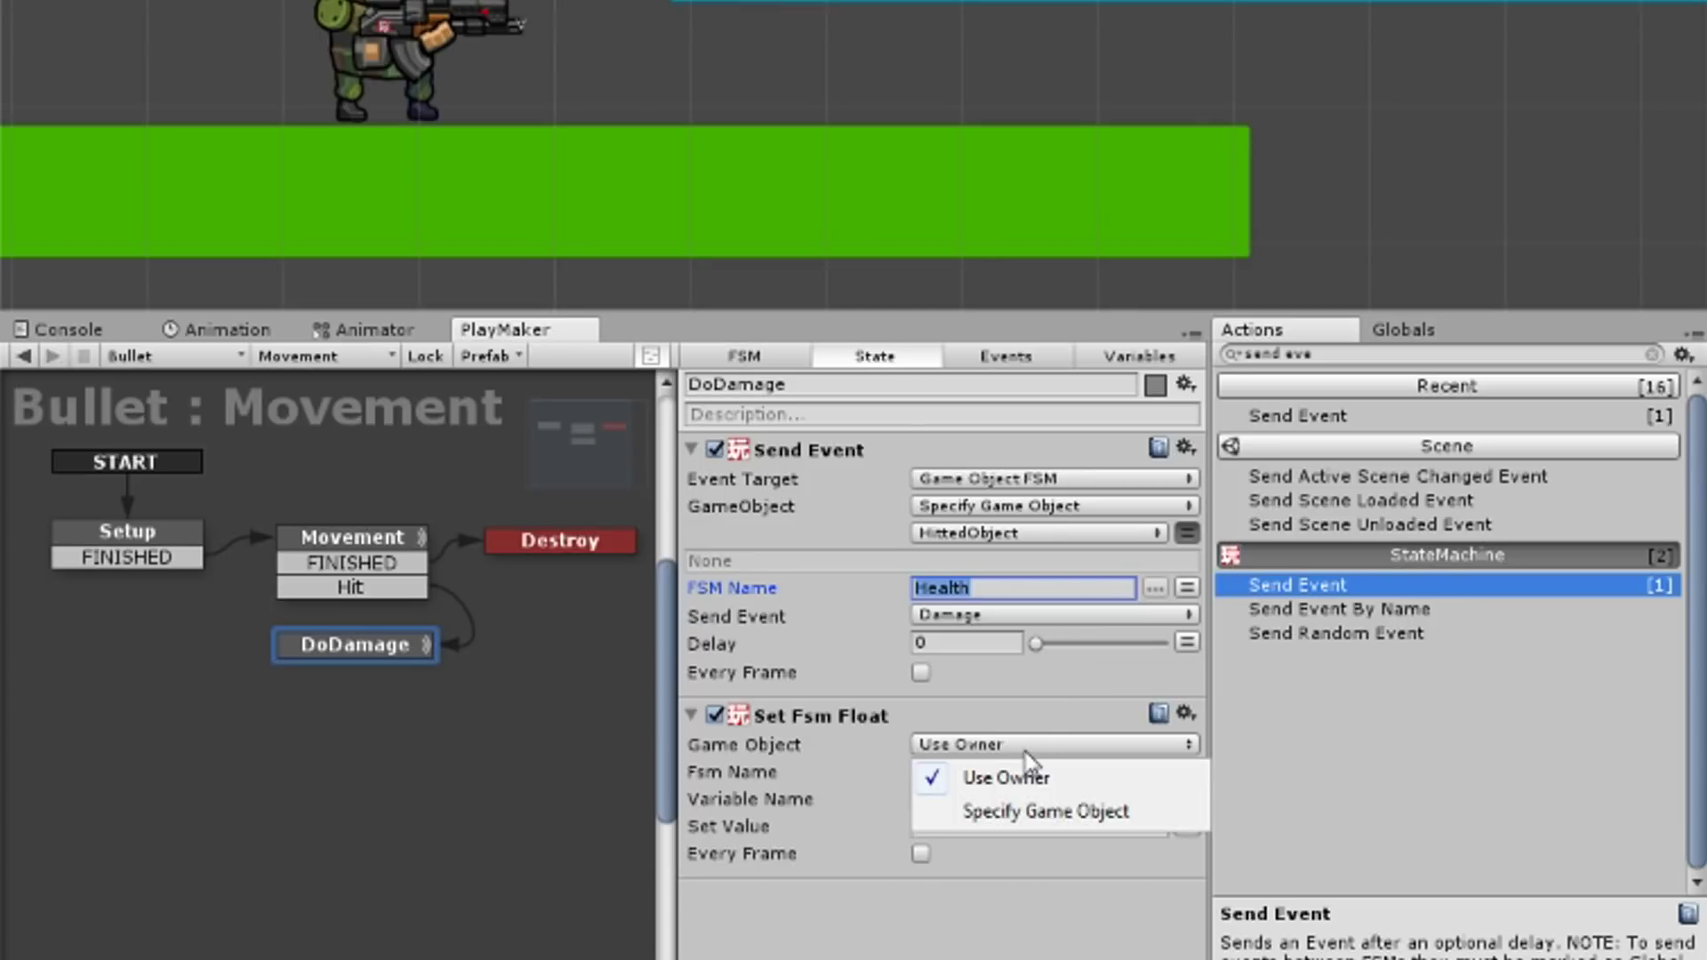
click(1036, 811)
click(1145, 772)
click(996, 835)
click(1128, 827)
key(Tab)
text(Damag)
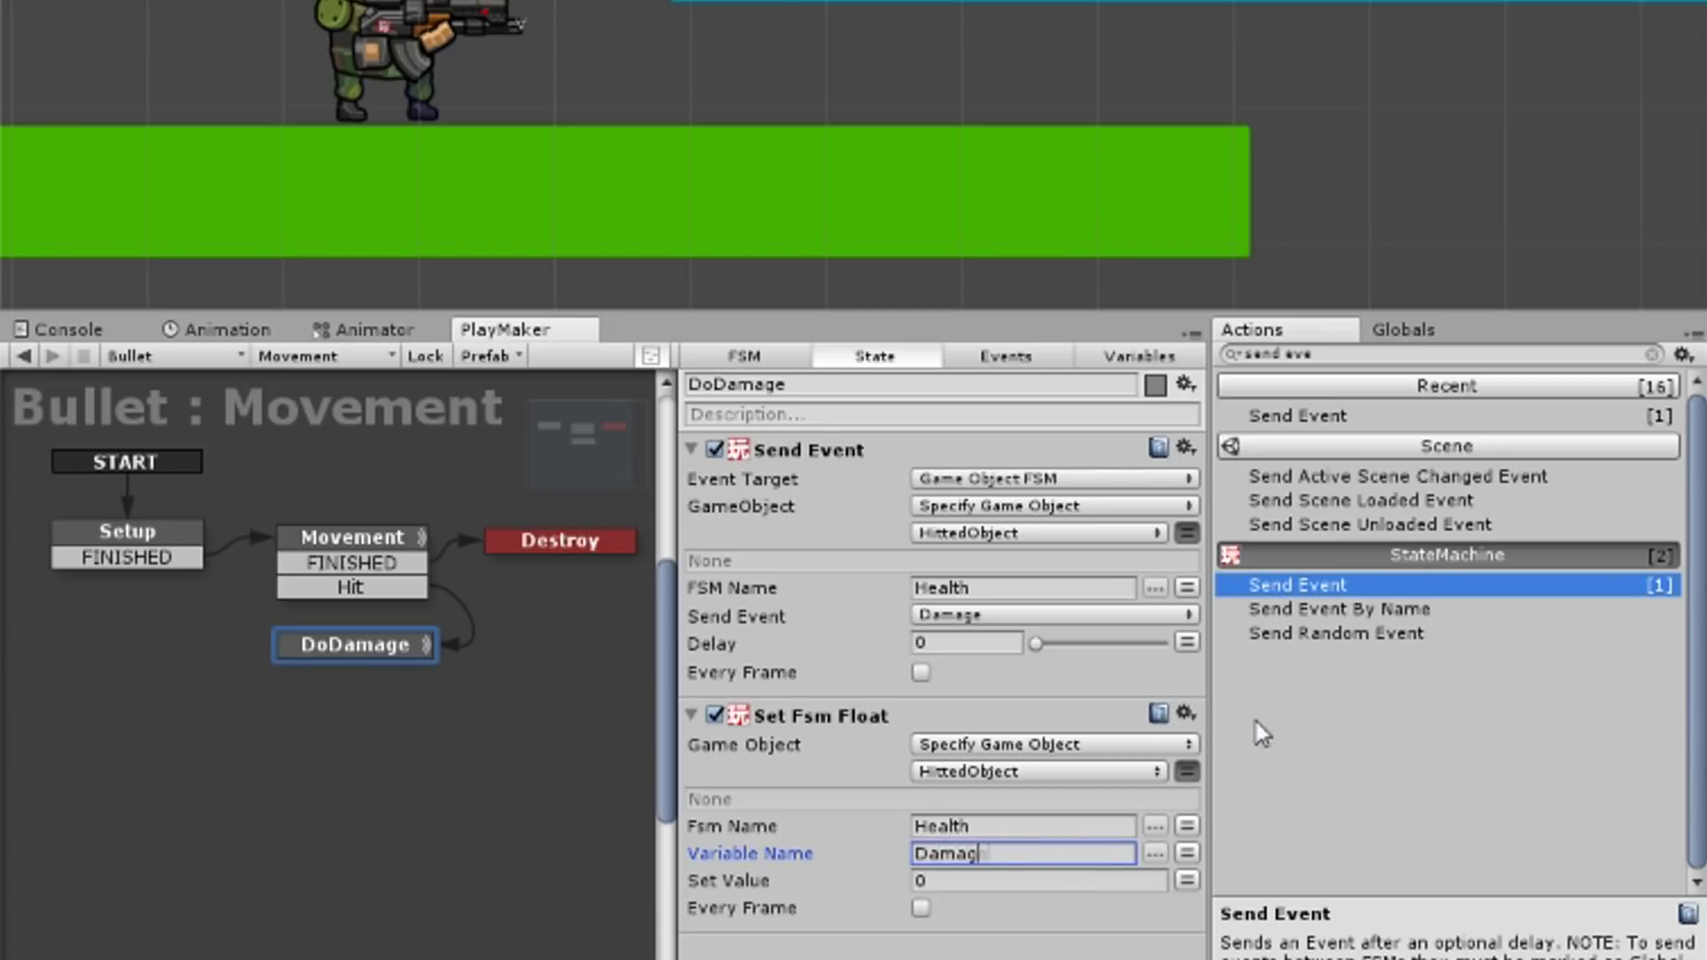
click(1187, 880)
click(1023, 950)
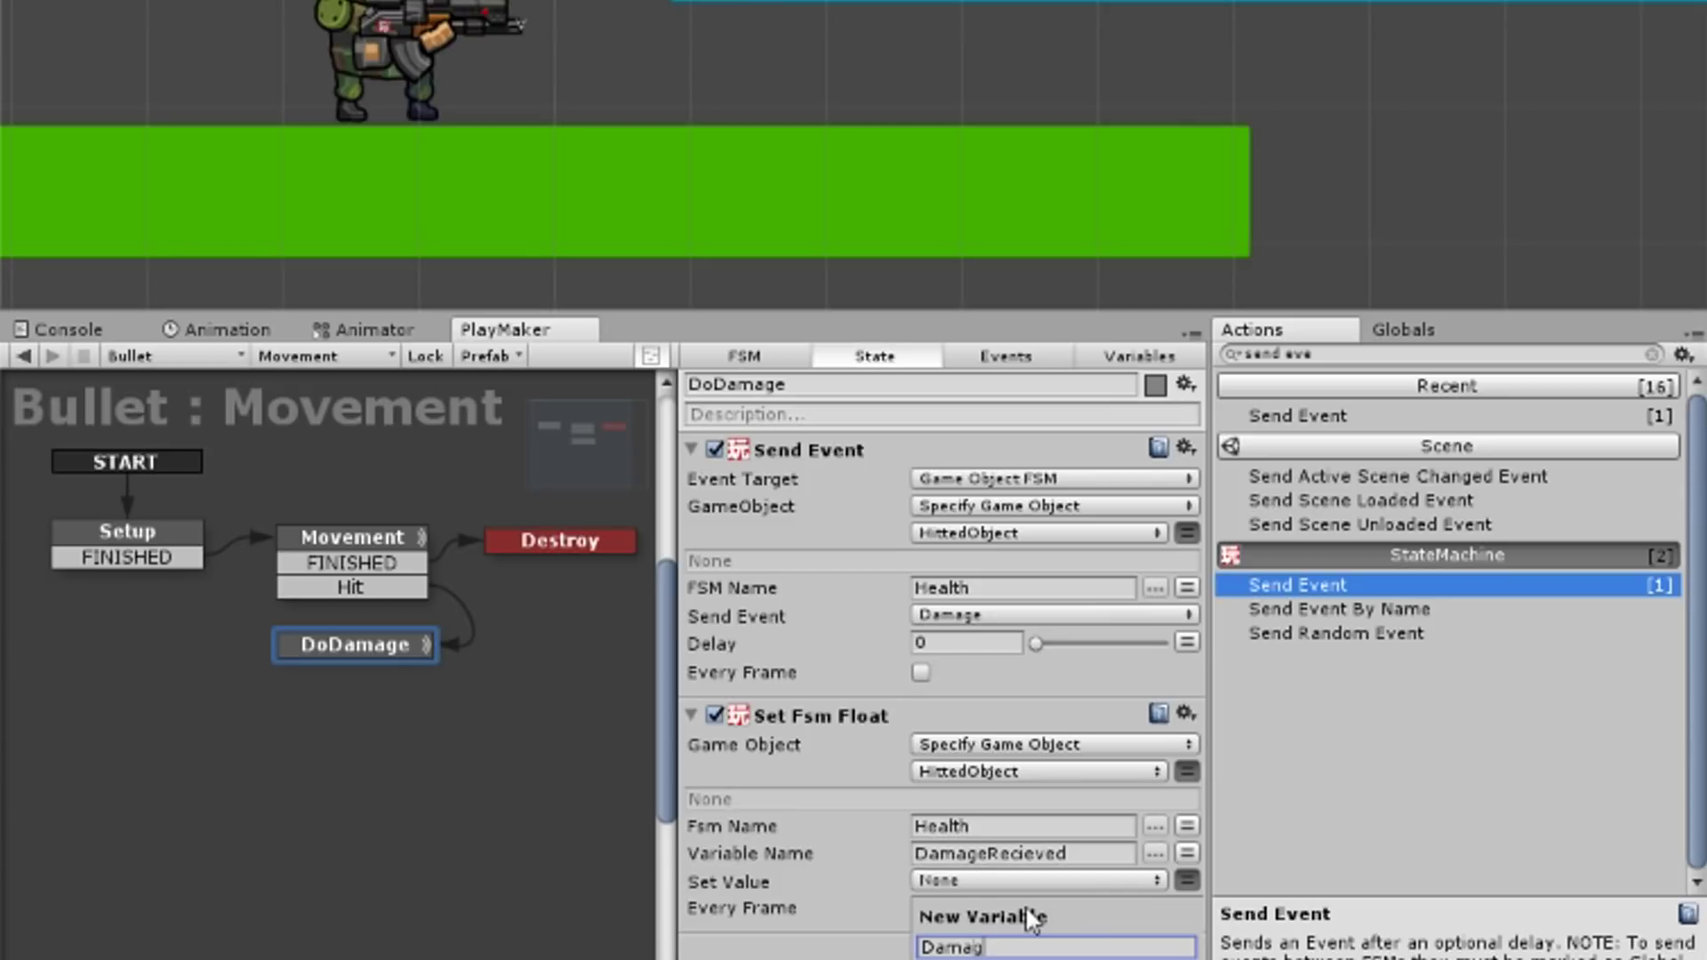
text(e)
key(Return)
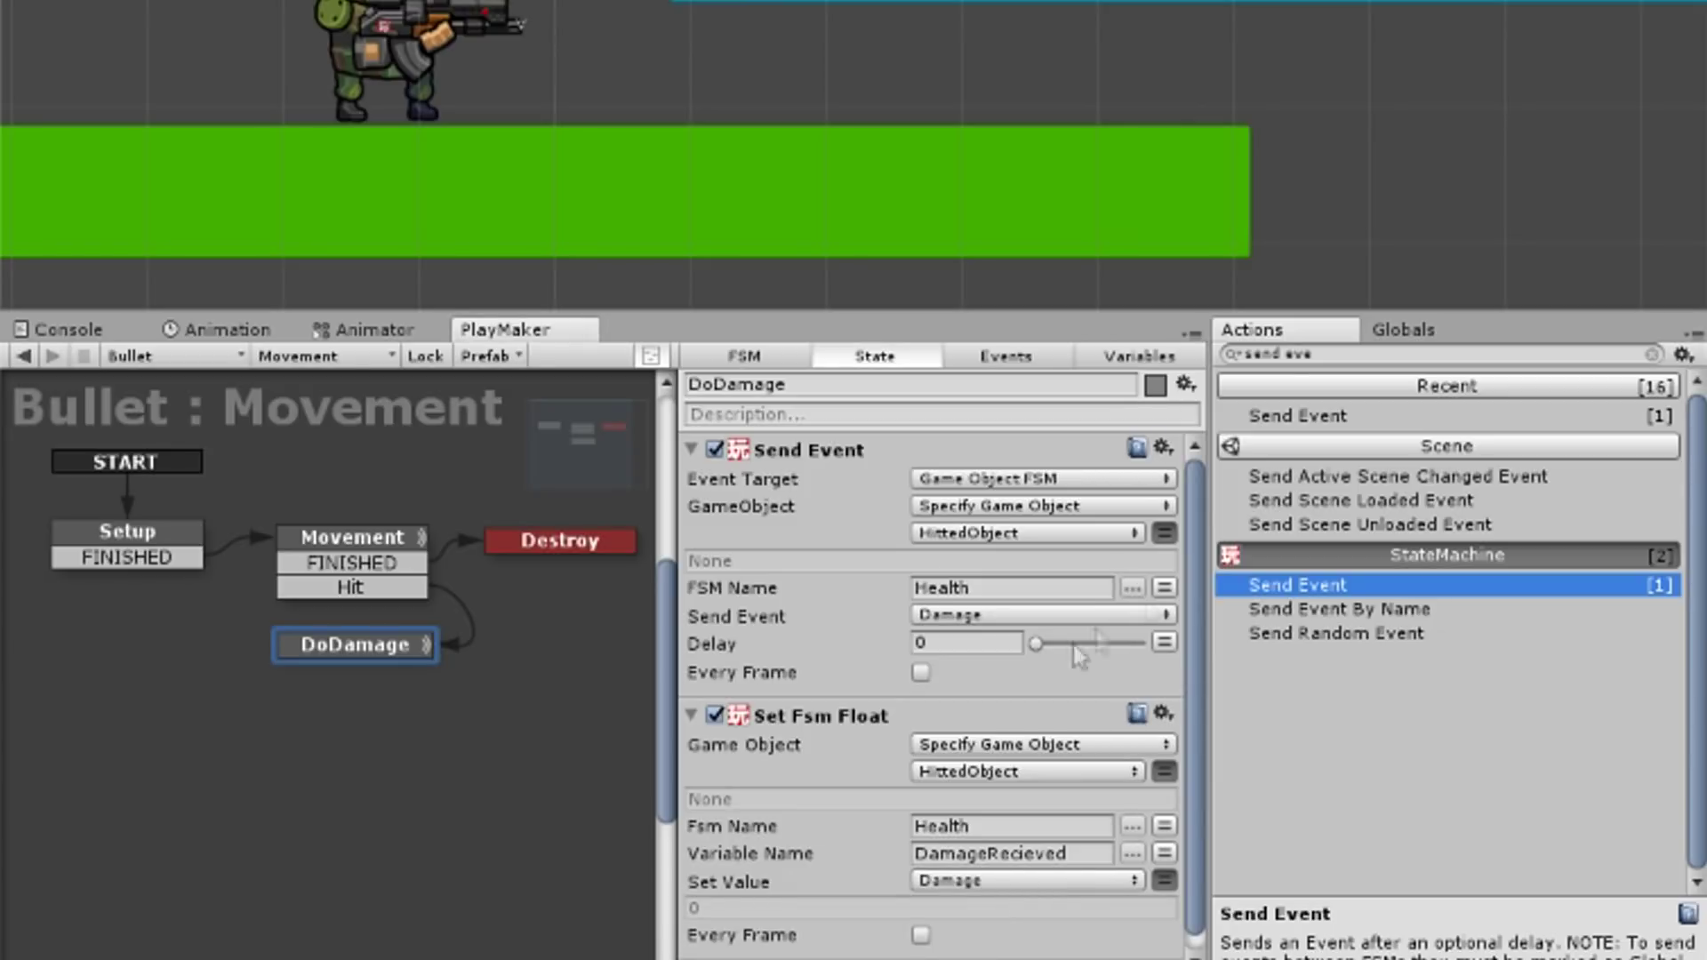
Connect DoDamage's FINISHED transition to the Destroy state.
click(1139, 356)
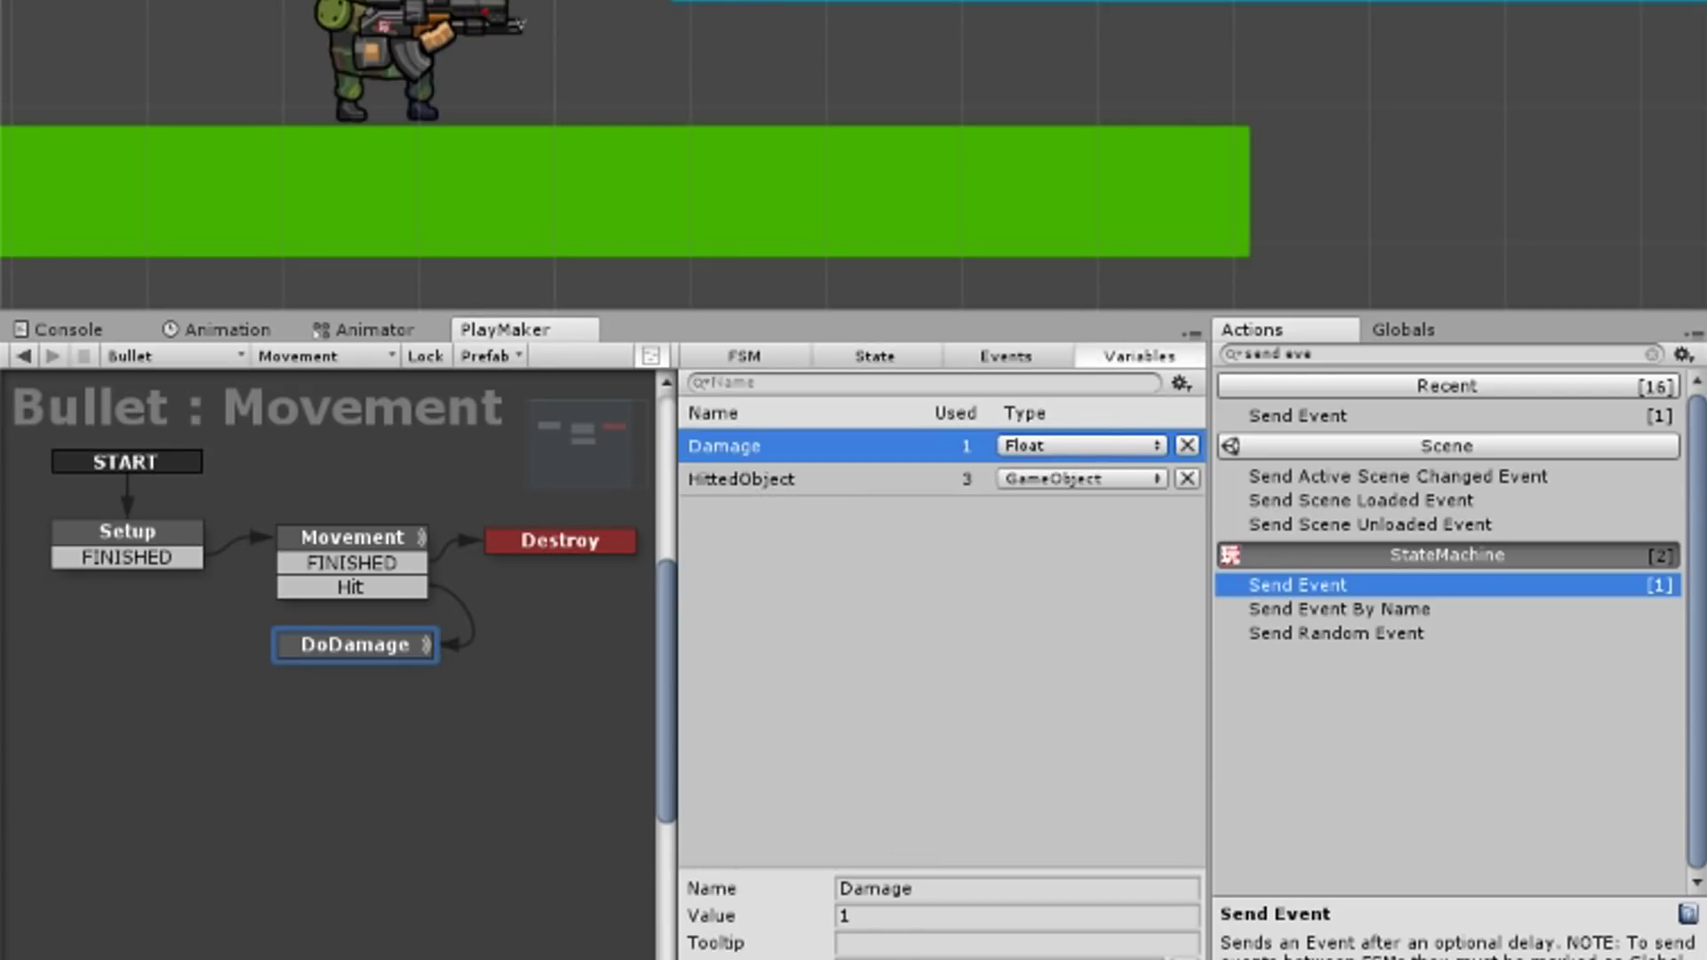
click(391, 658)
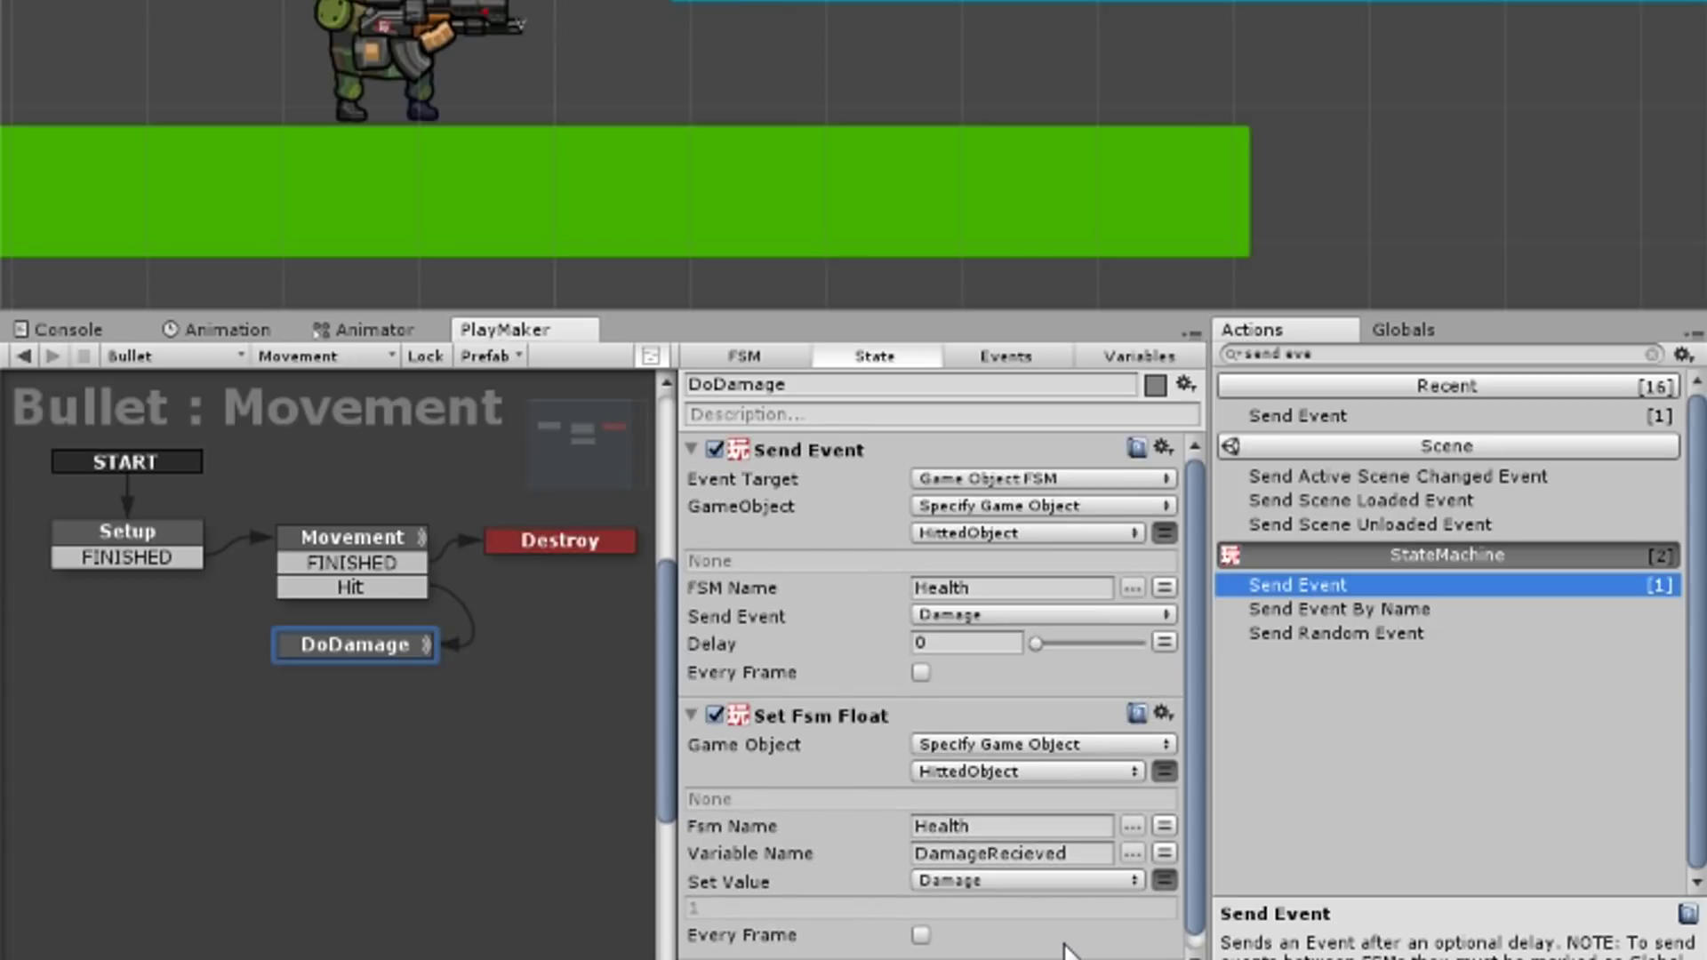
click(691, 716)
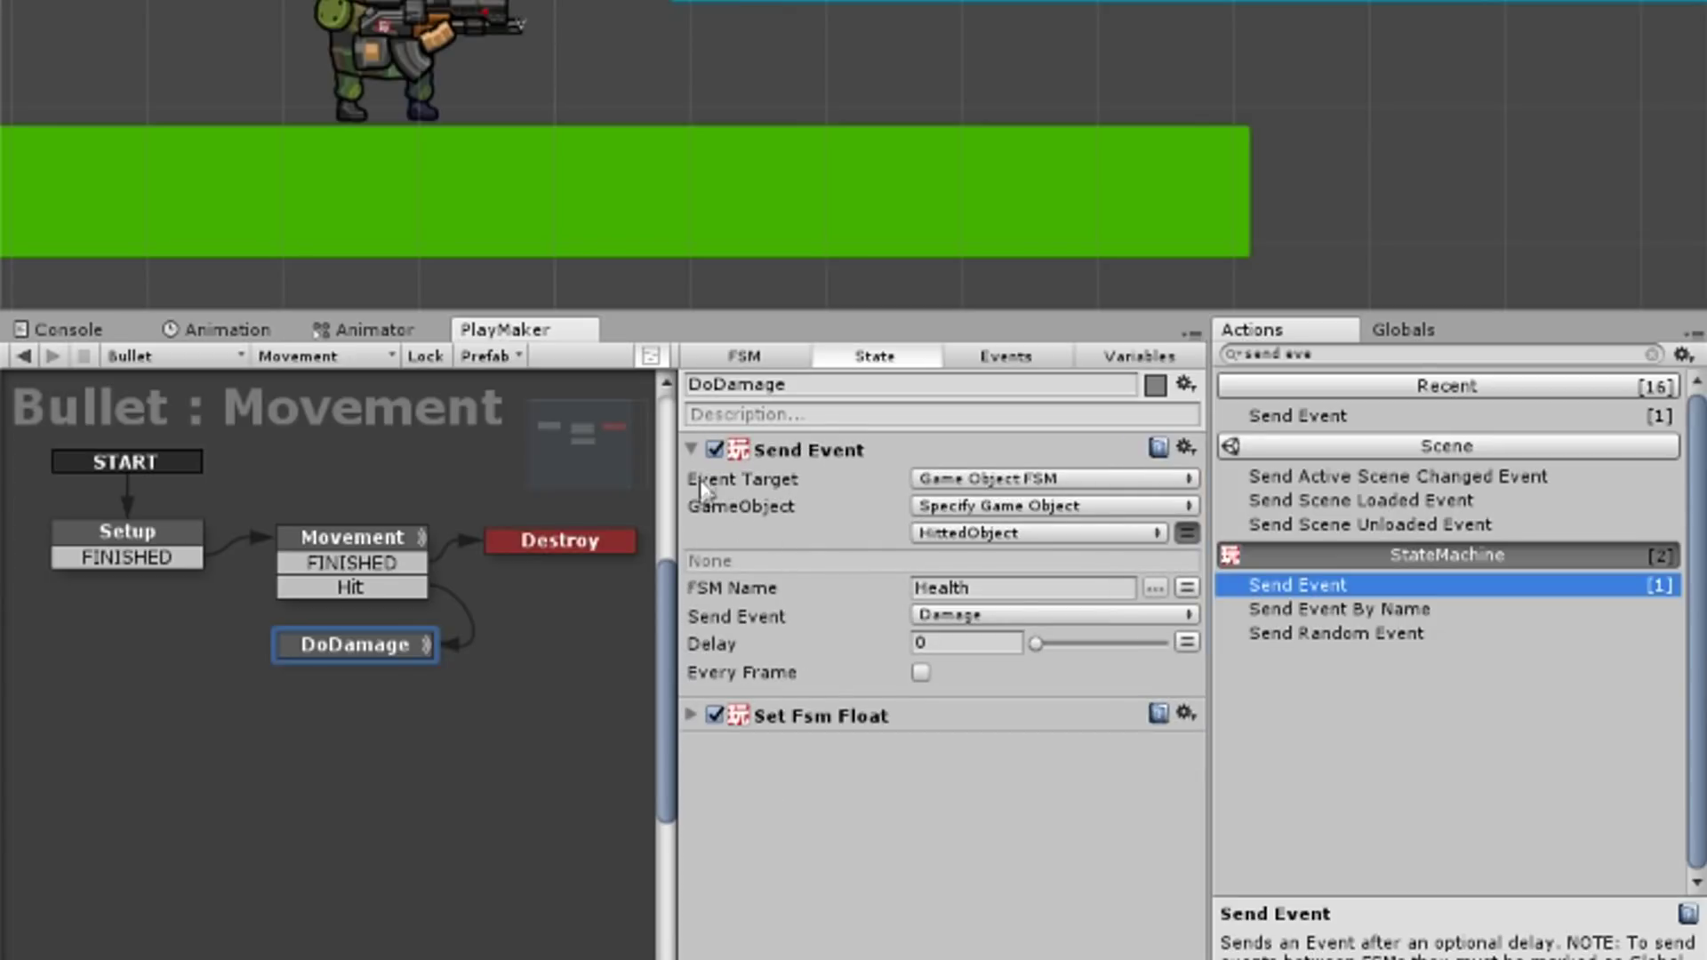
click(690, 449)
mouse_move(391, 670)
mouse_down()
mouse_move(556, 560)
mouse_move(603, 606)
mouse_up()
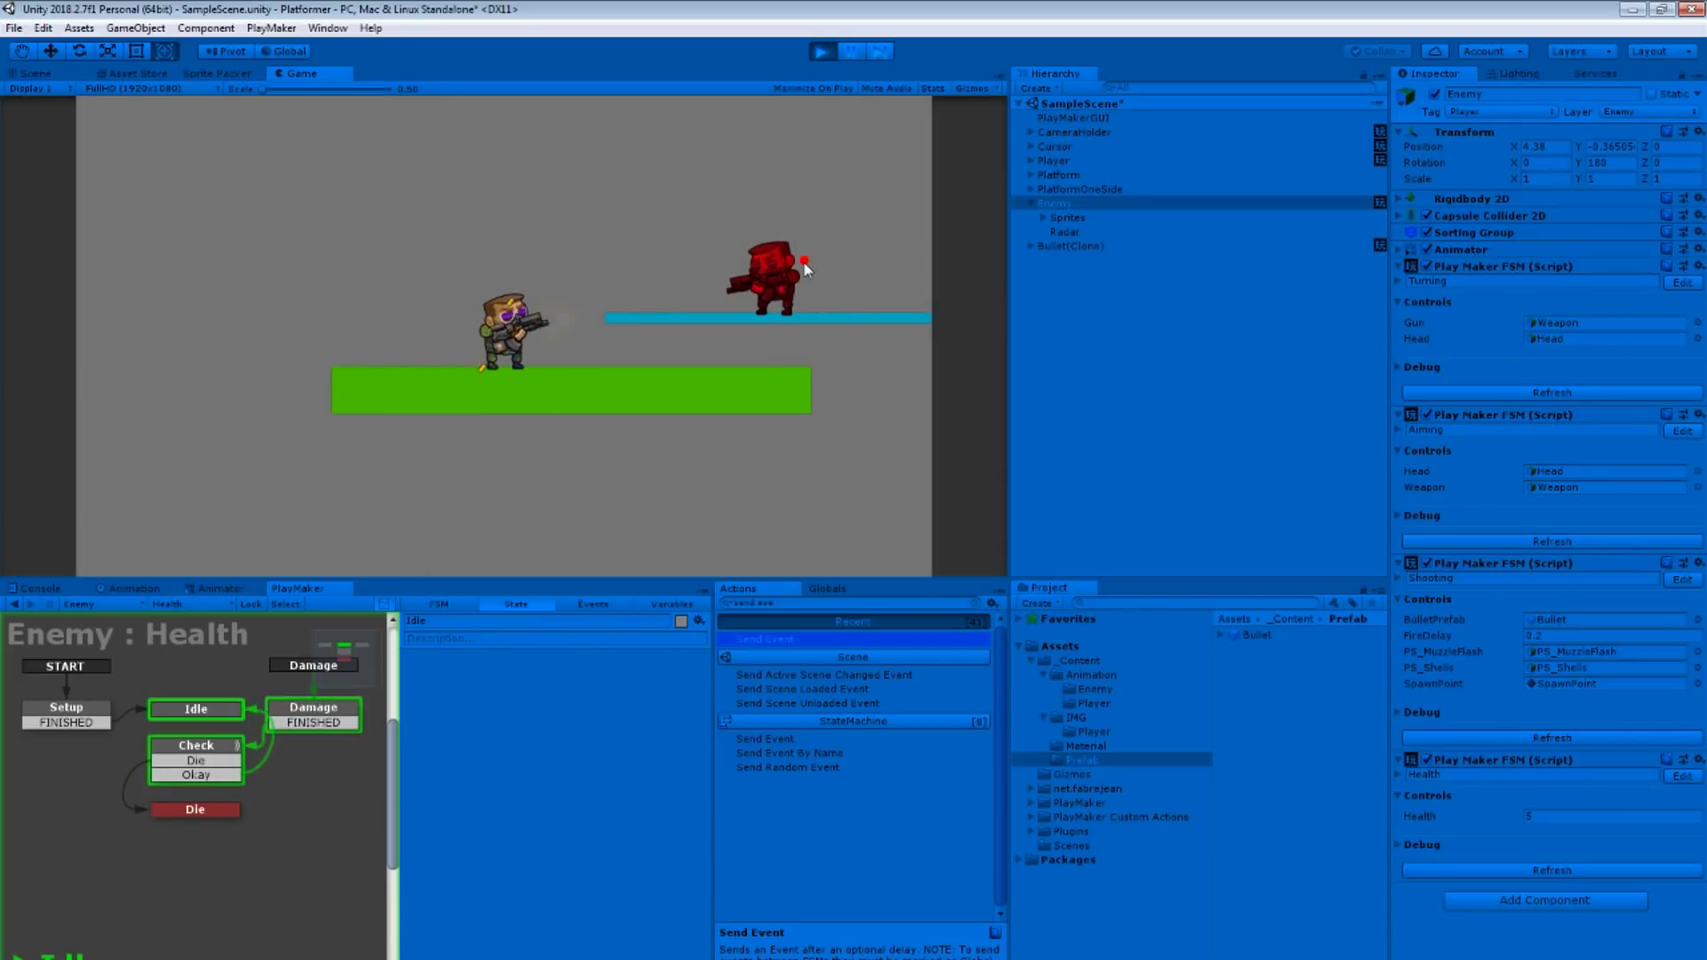
Stop the game and store the Damage state's subtraction result back into Health.
click(219, 746)
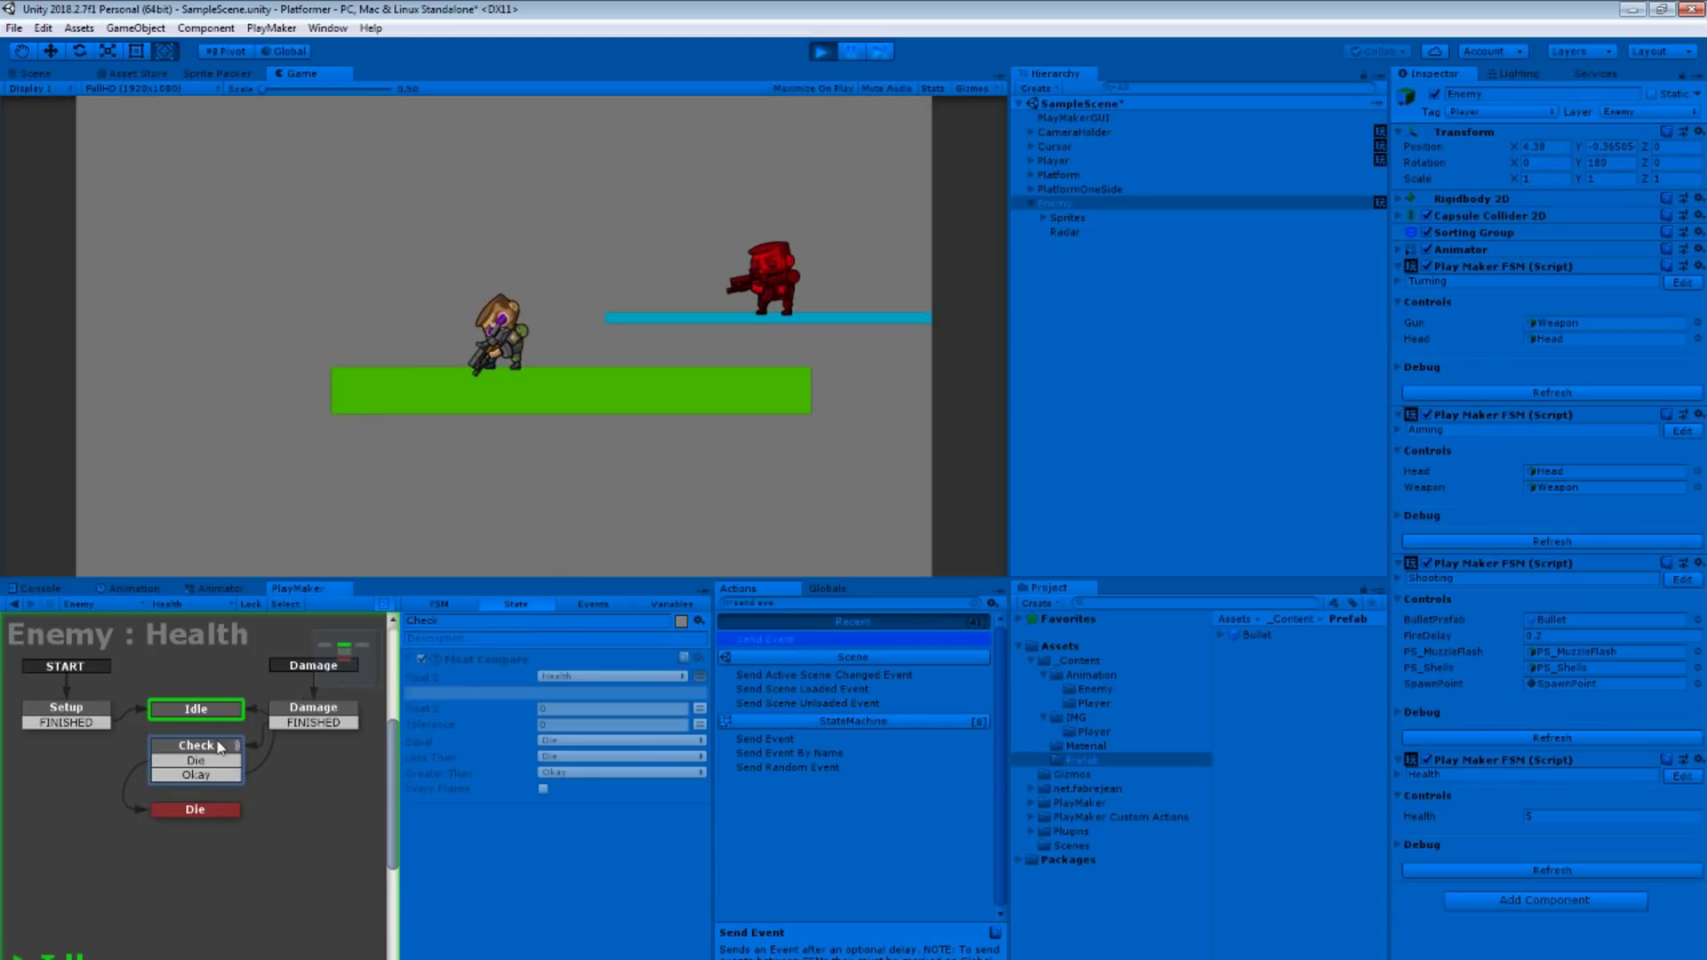
key(ctrl+p)
click(518, 542)
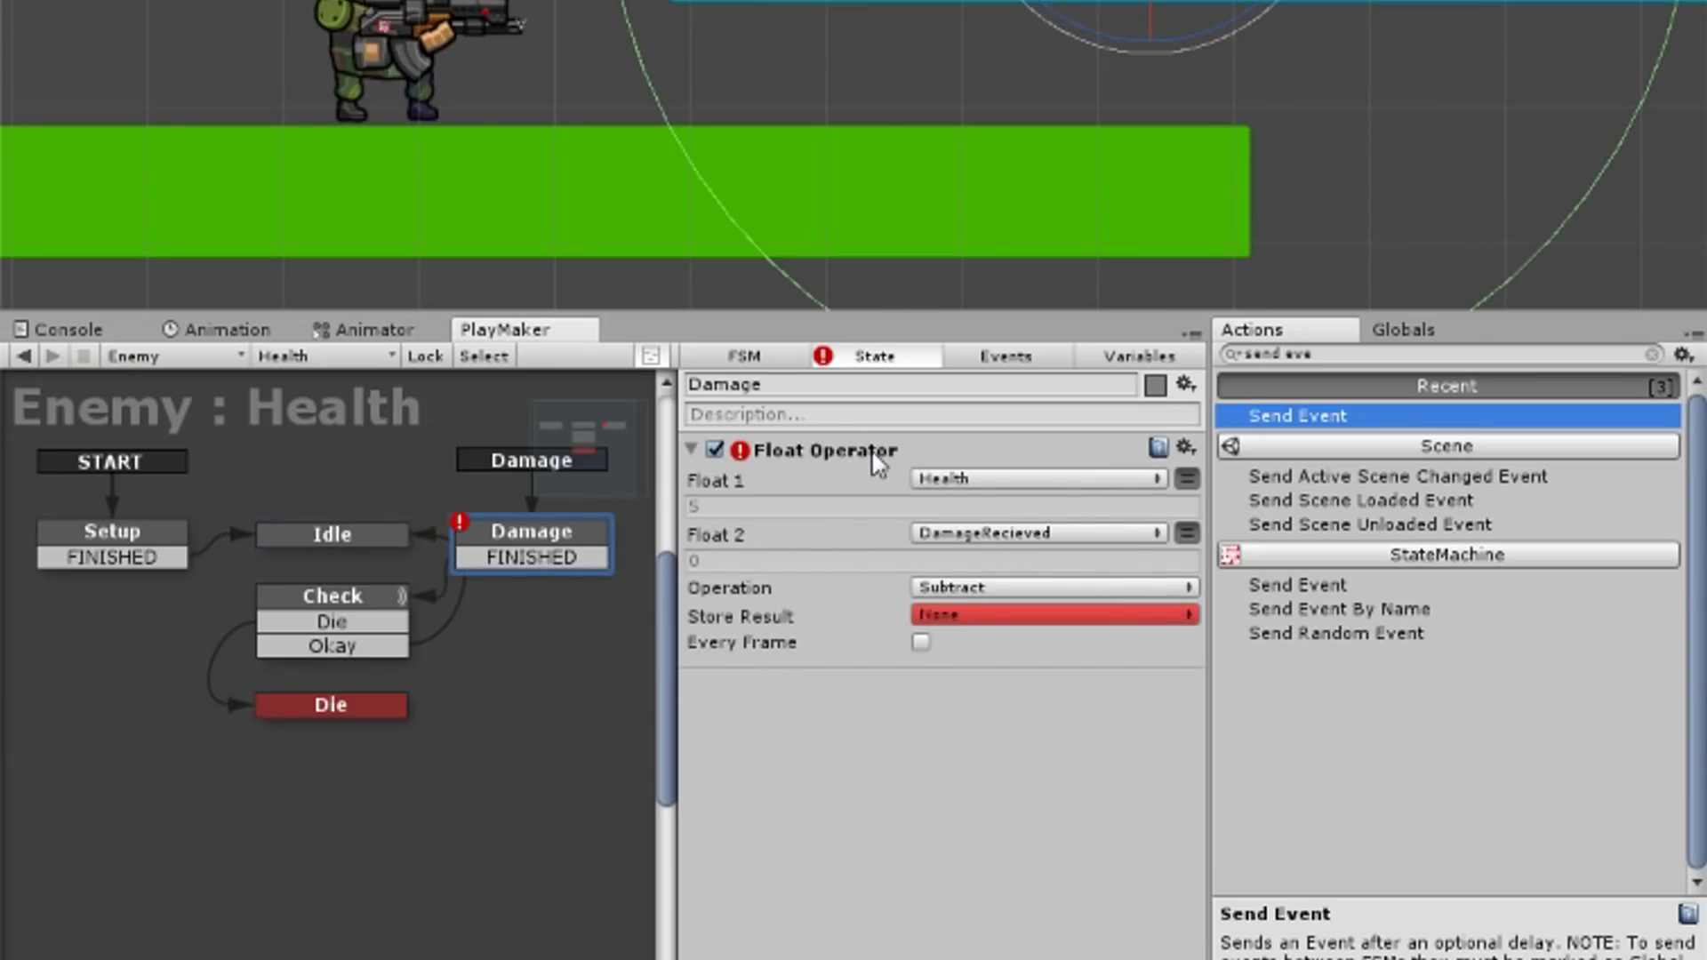
click(942, 615)
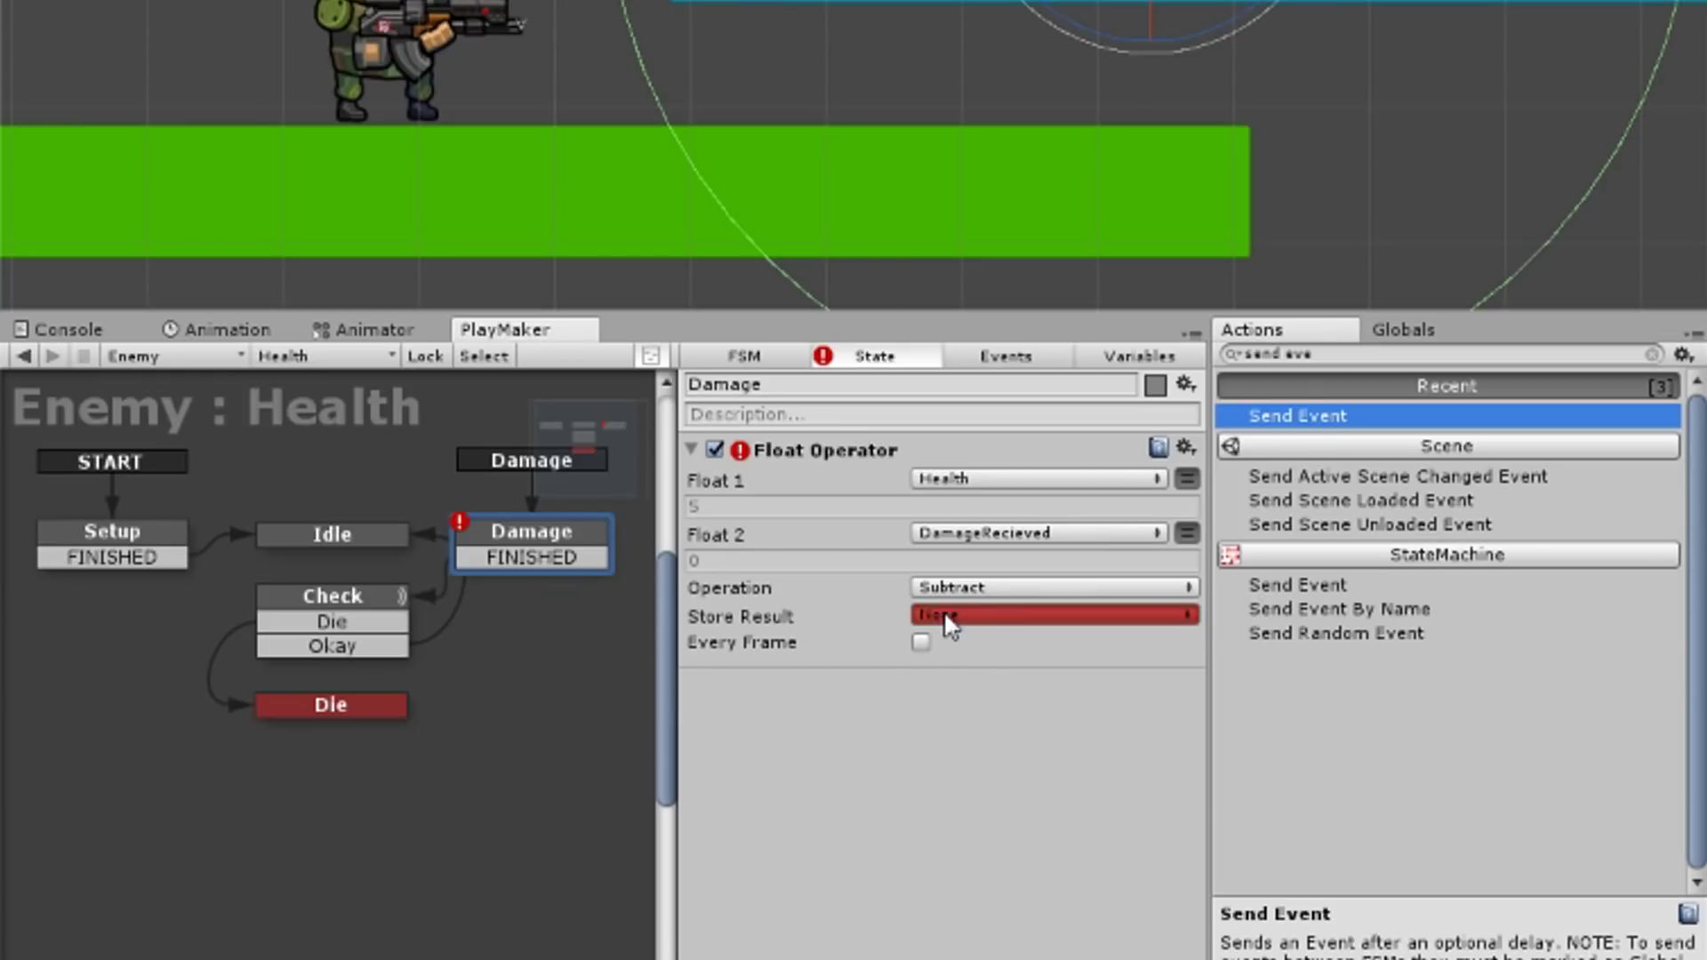
click(1039, 714)
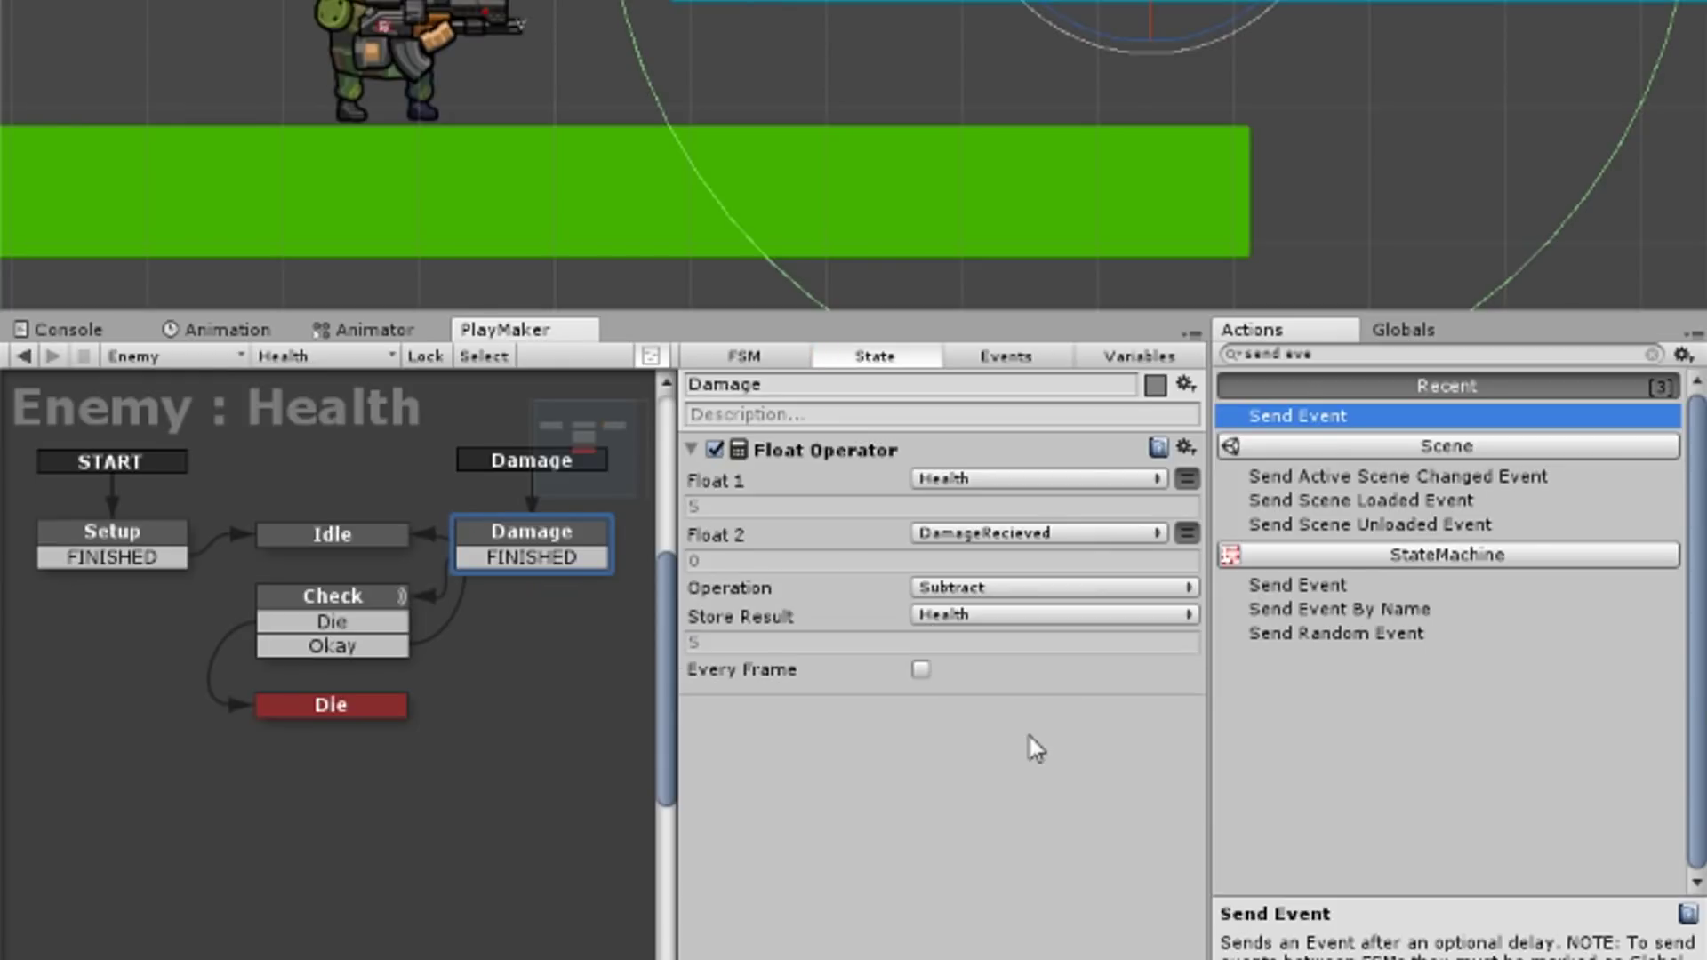
Play-test shooting the enemy until destroyed, stop, and select Enemy.
key(ctrl+p)
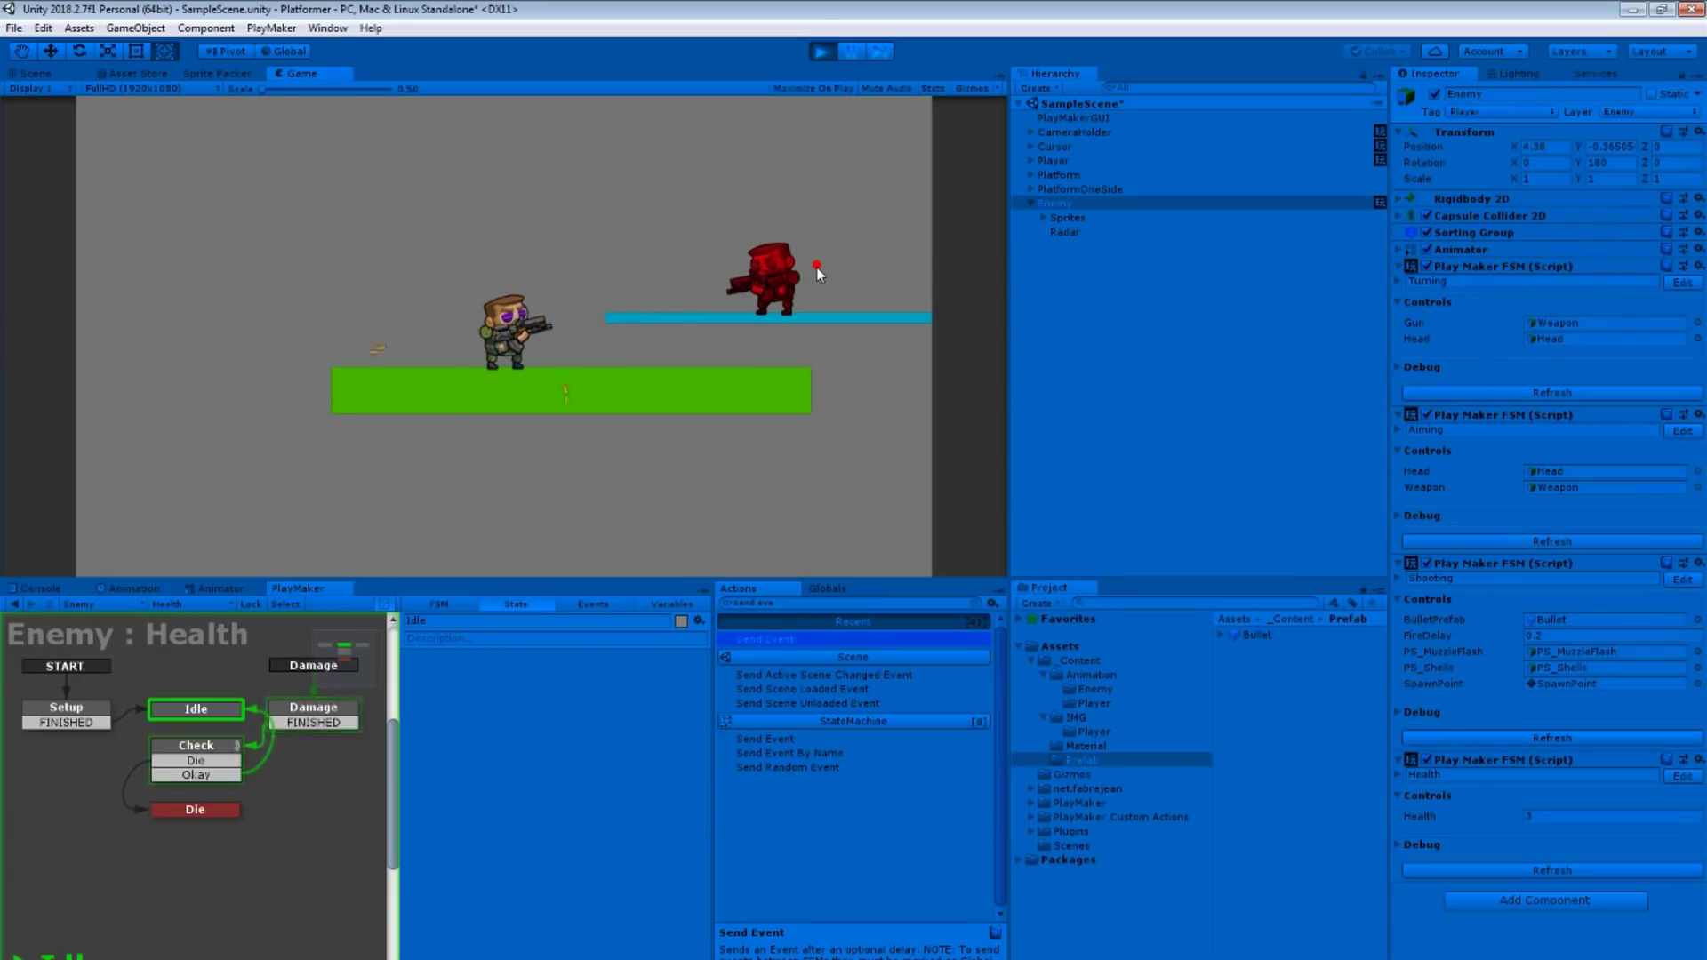
click(817, 267)
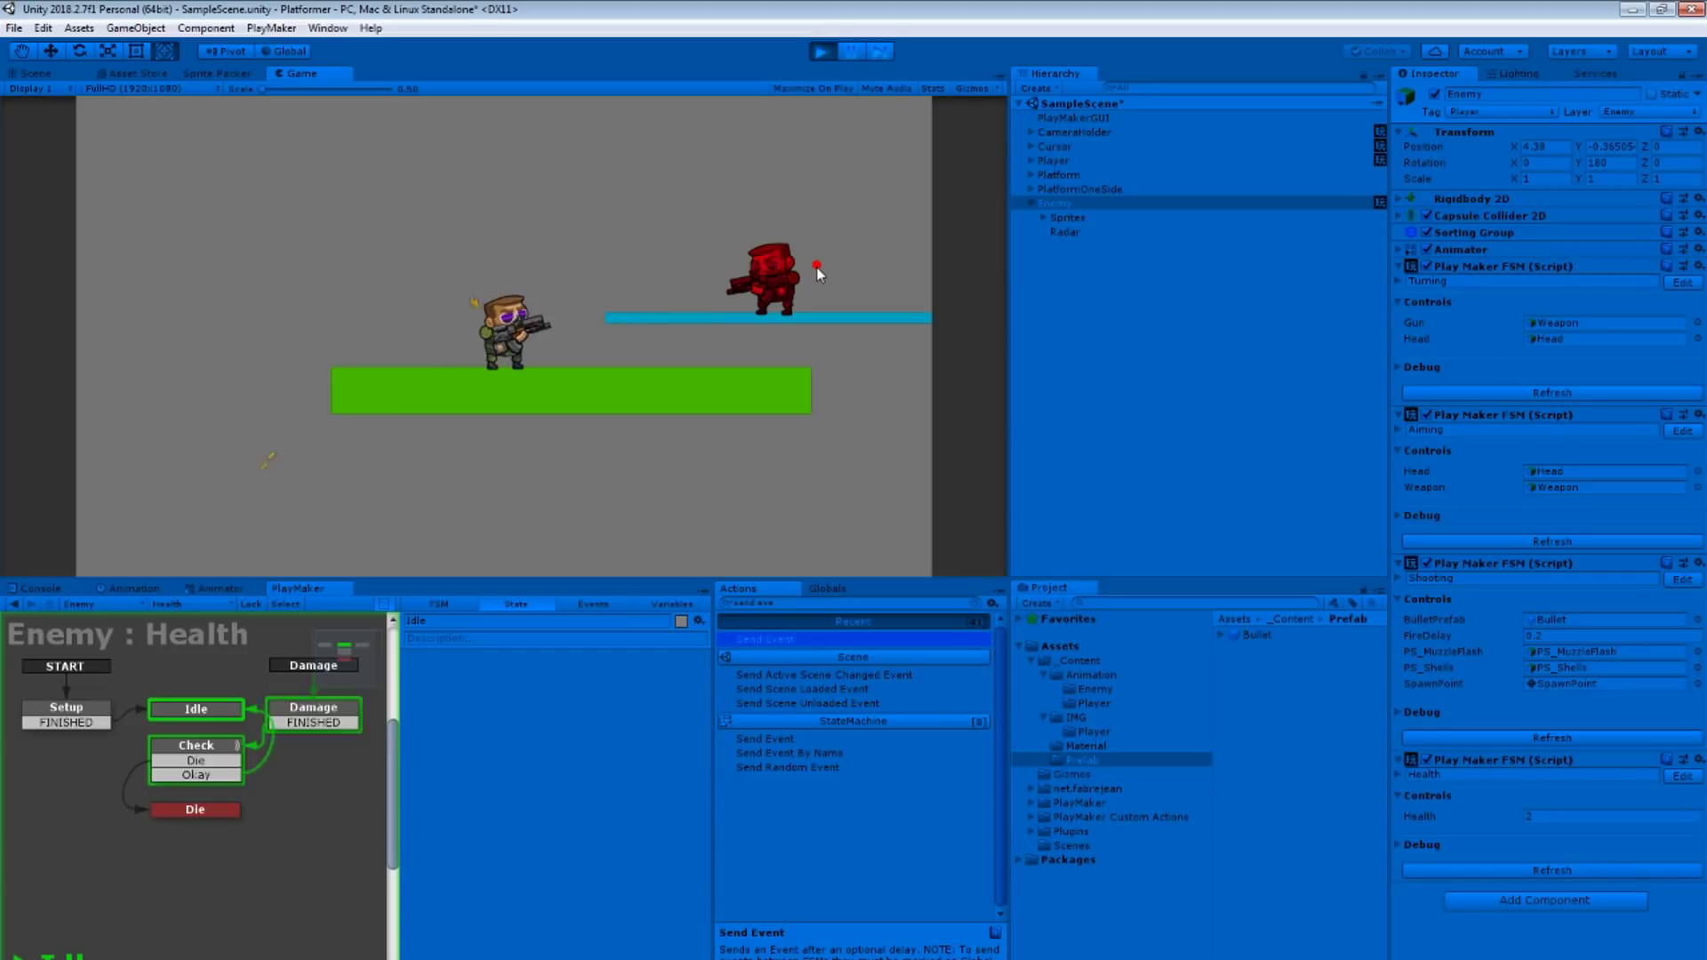
click(822, 51)
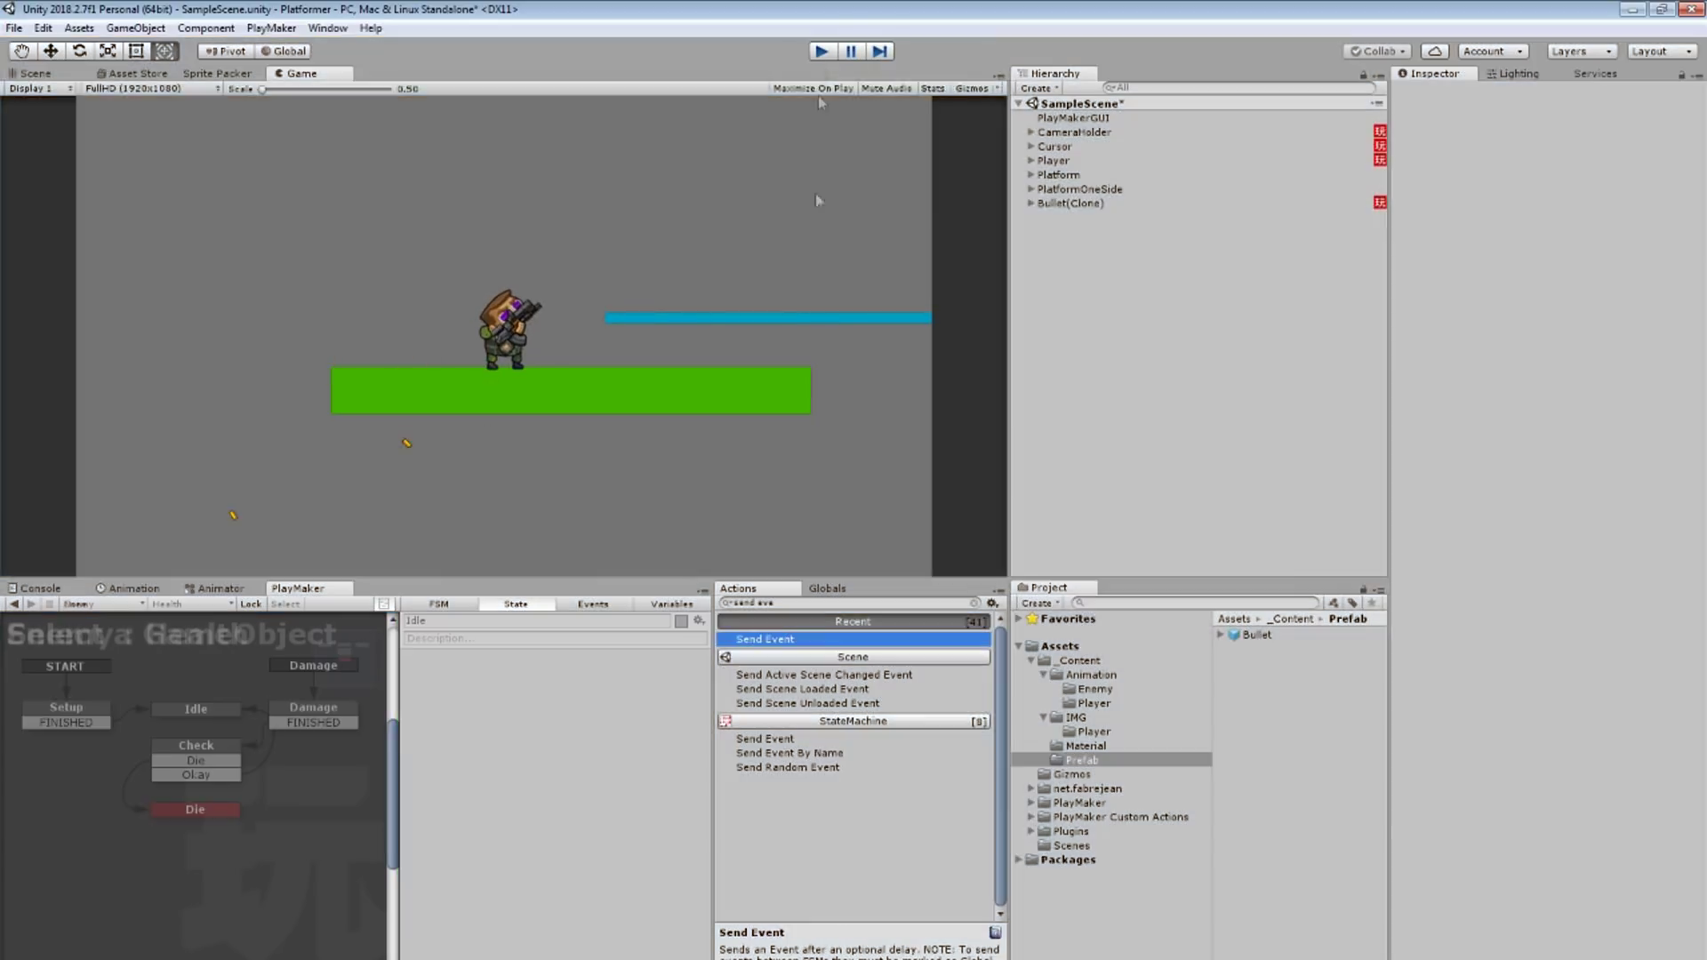
click(1062, 218)
click(1054, 204)
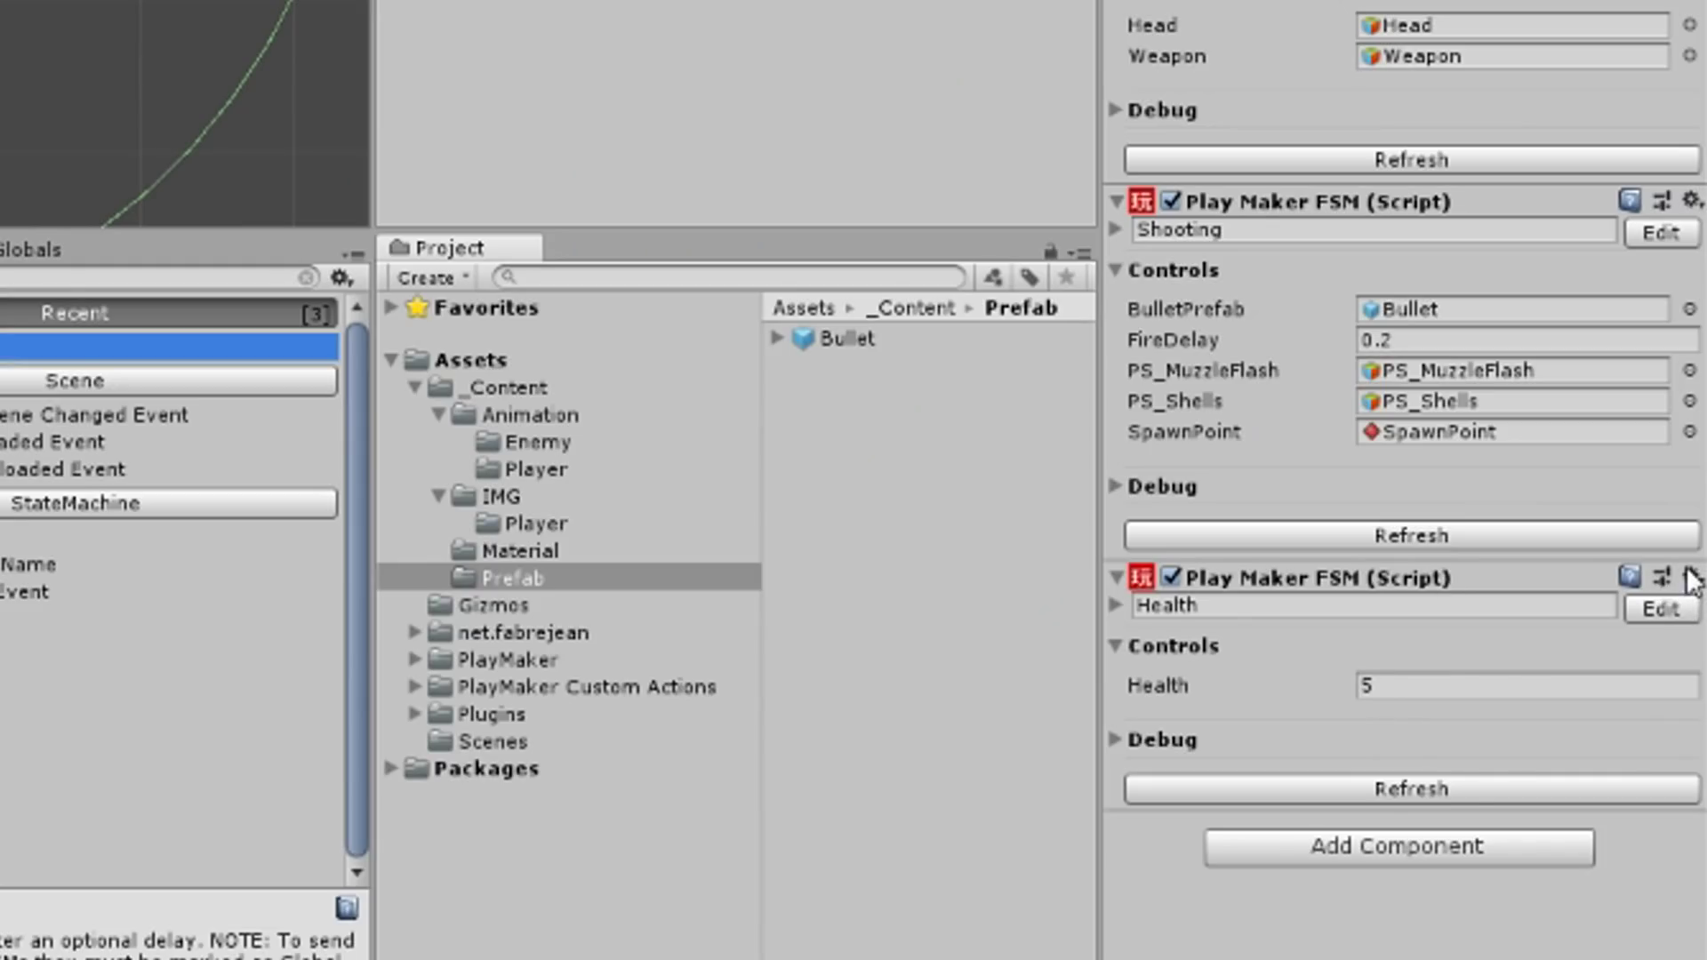
Copy the Enemy's Health FSM component and paste it as new onto the Player.
click(1699, 759)
click(1481, 779)
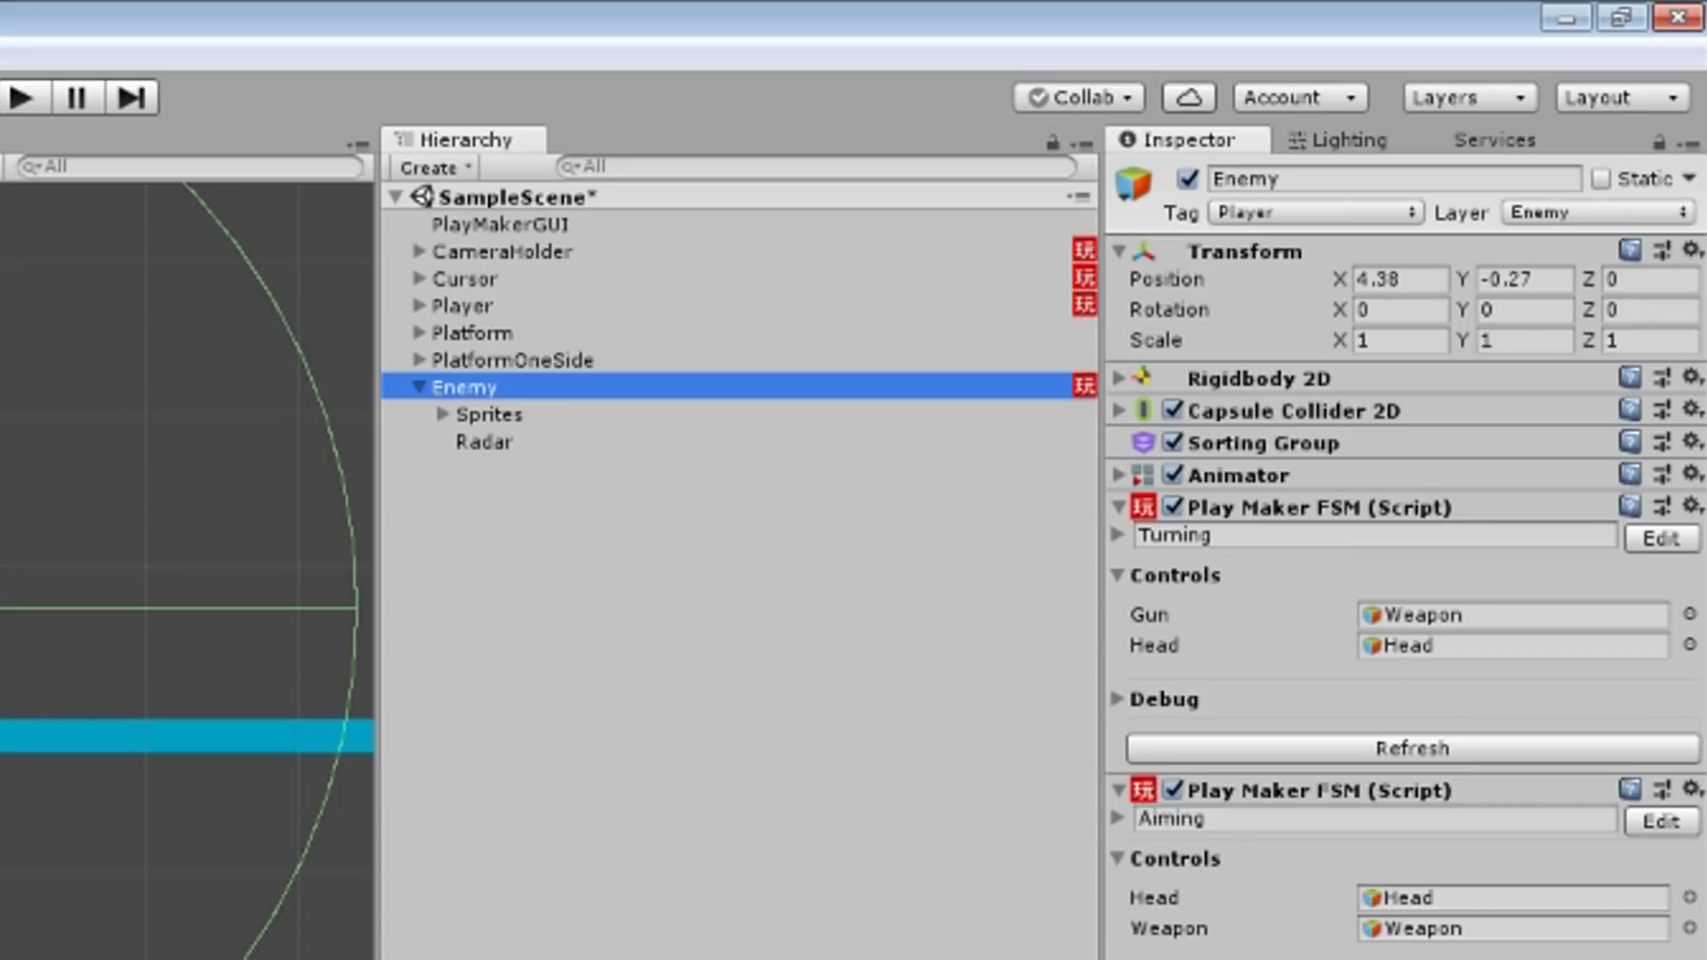
click(453, 306)
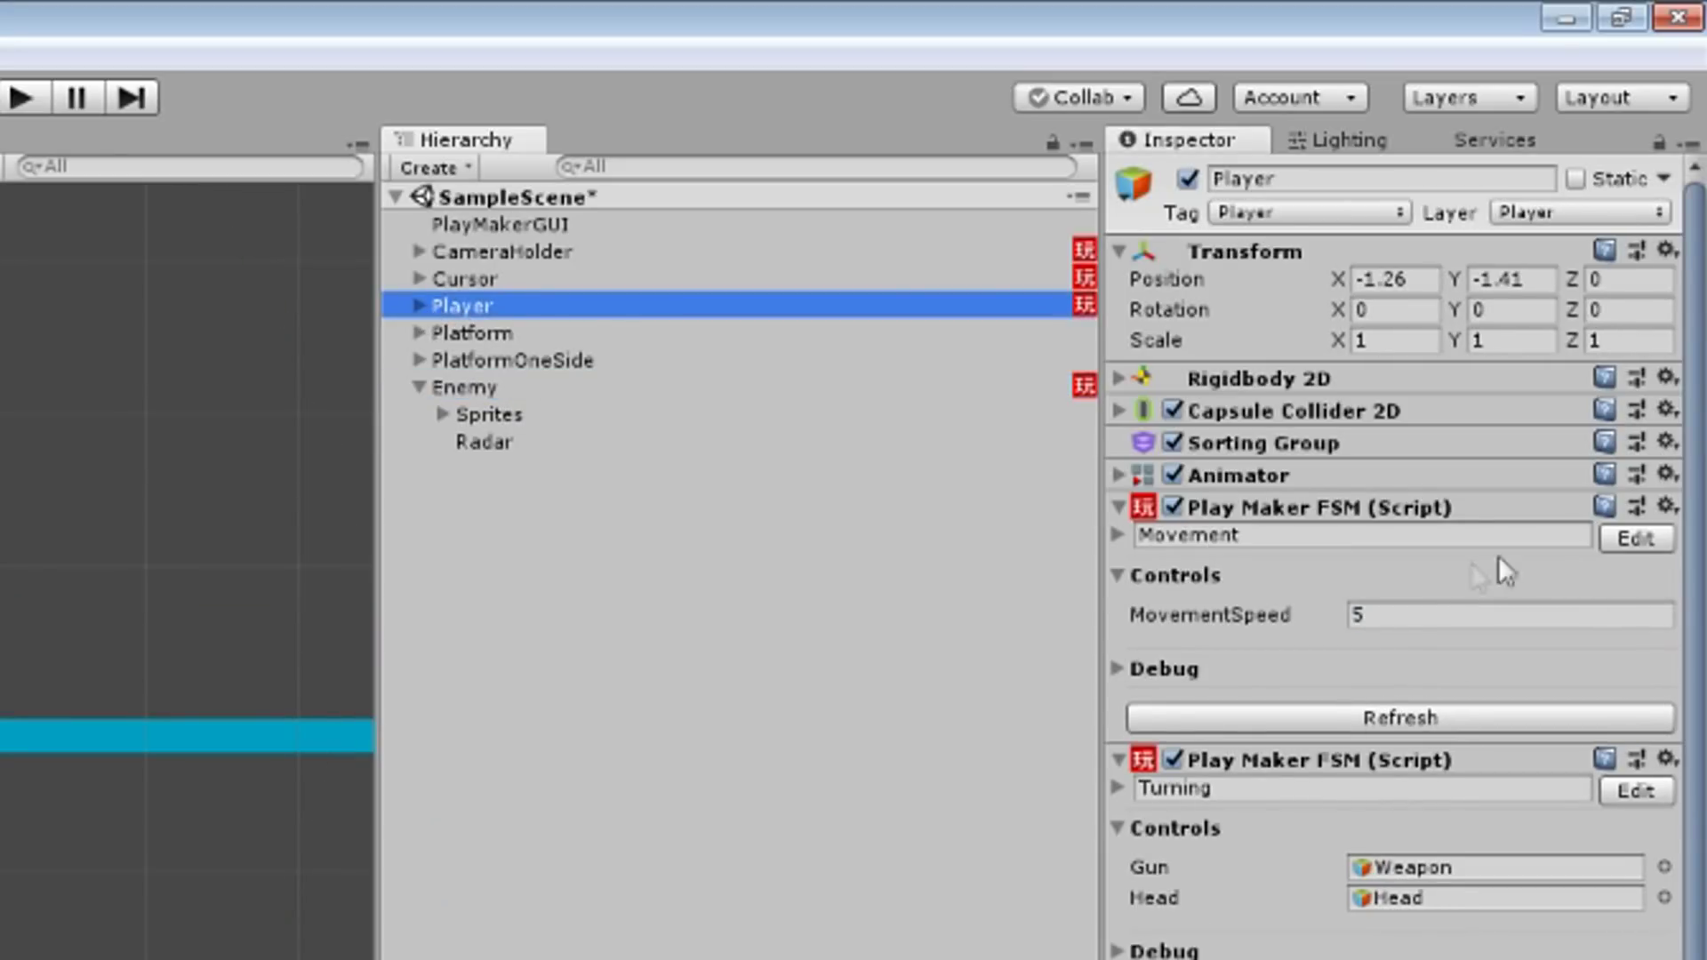
click(1668, 506)
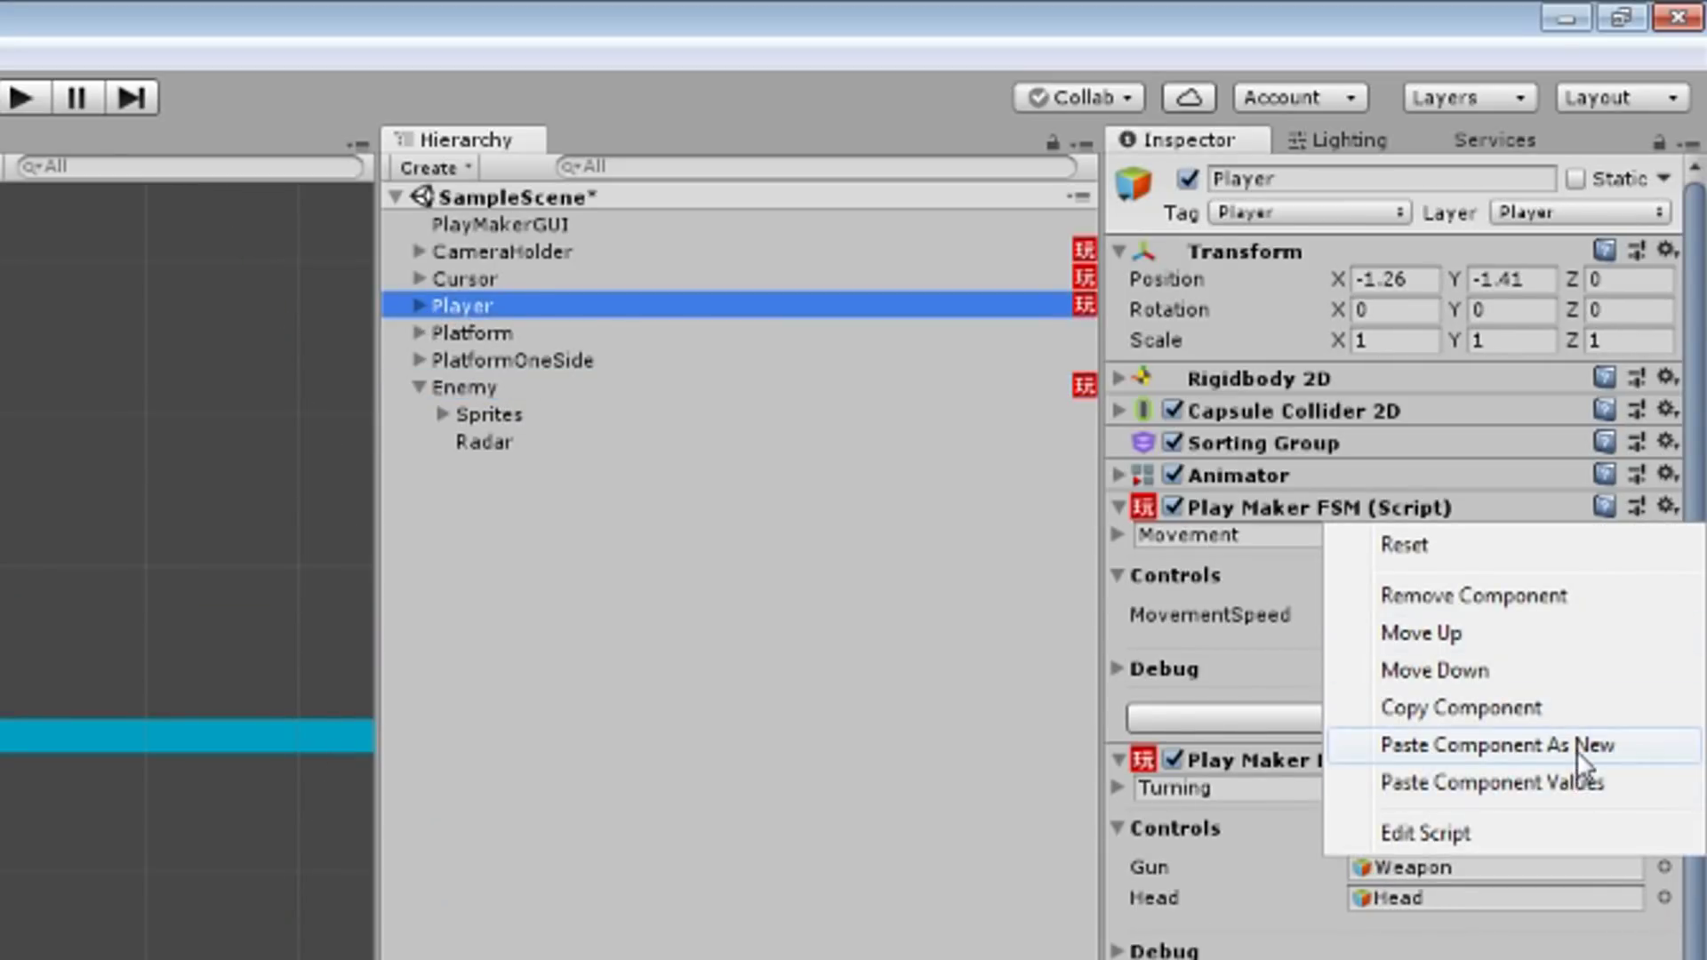
click(1576, 751)
click(320, 356)
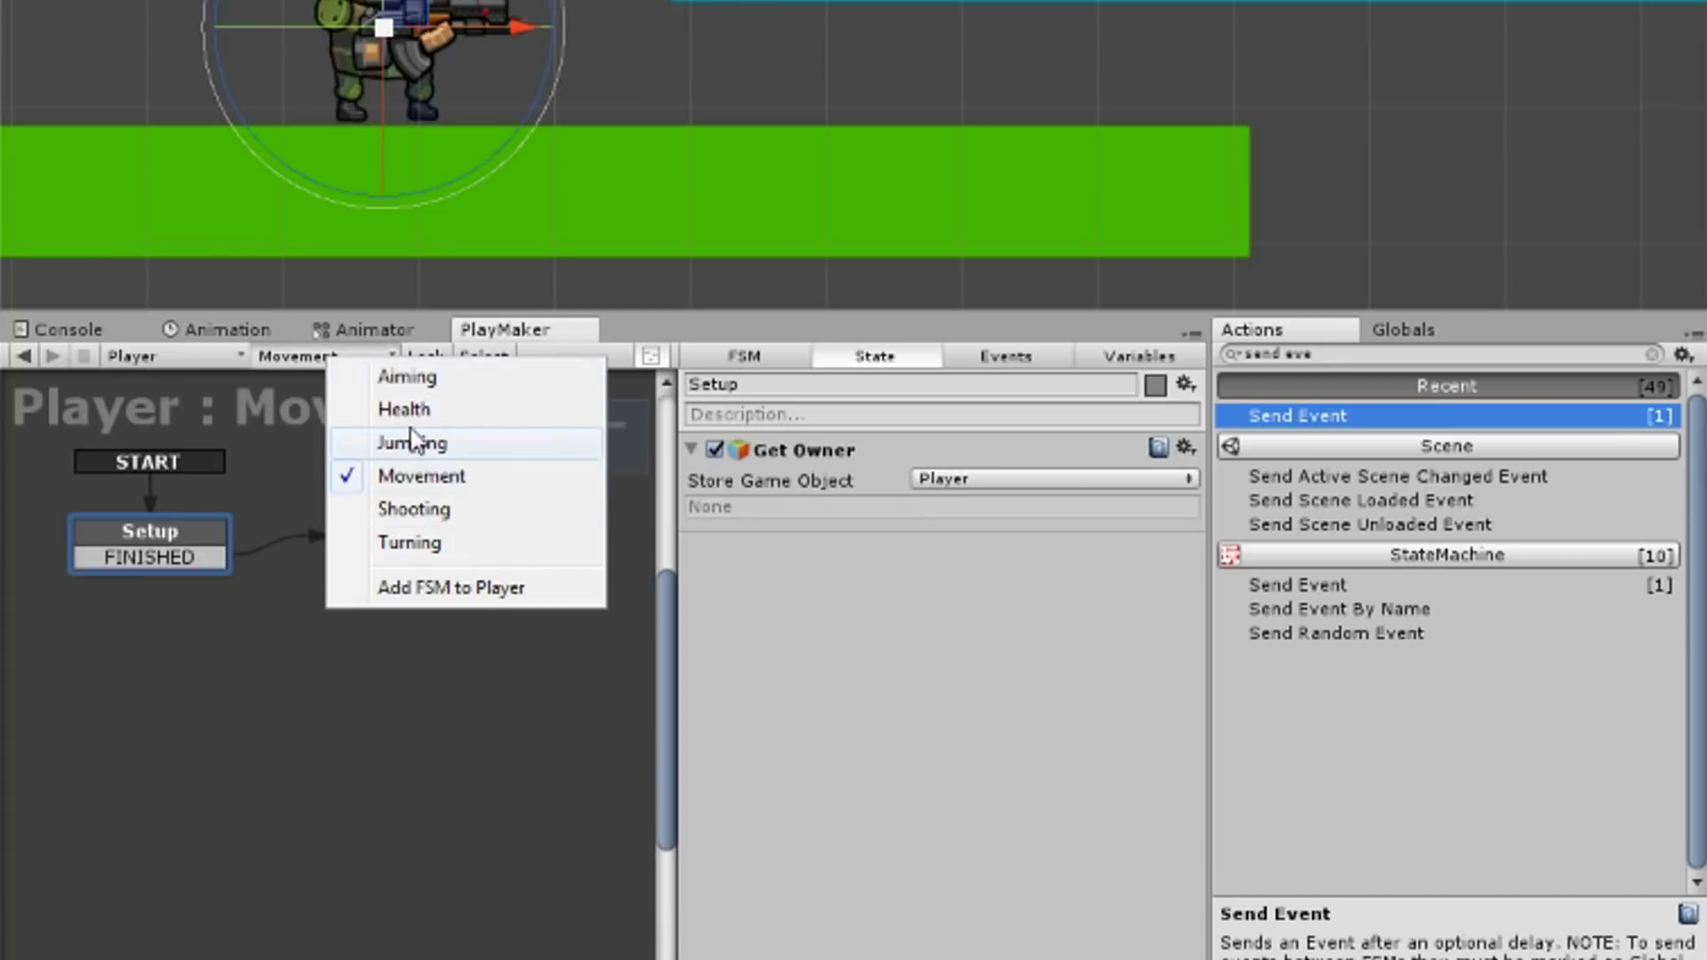
click(418, 411)
click(534, 538)
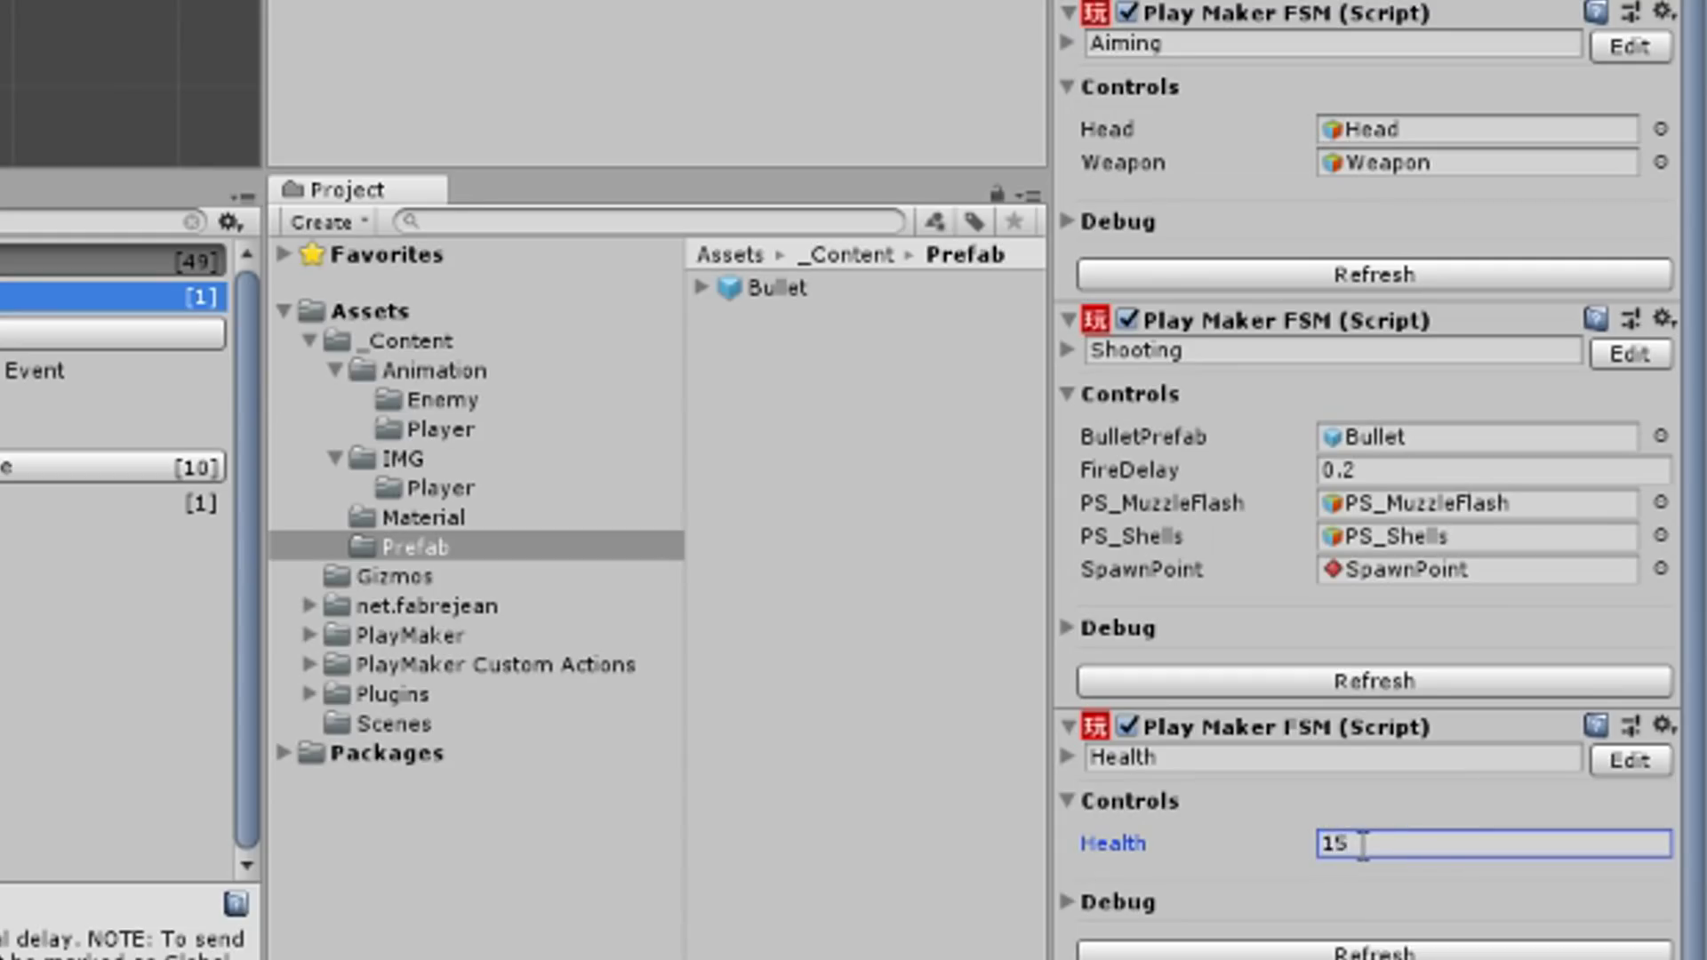
Duplicate the Bullet prefab as BulletEnemy and tint its sprite blue.
click(778, 288)
key(ctrl+d)
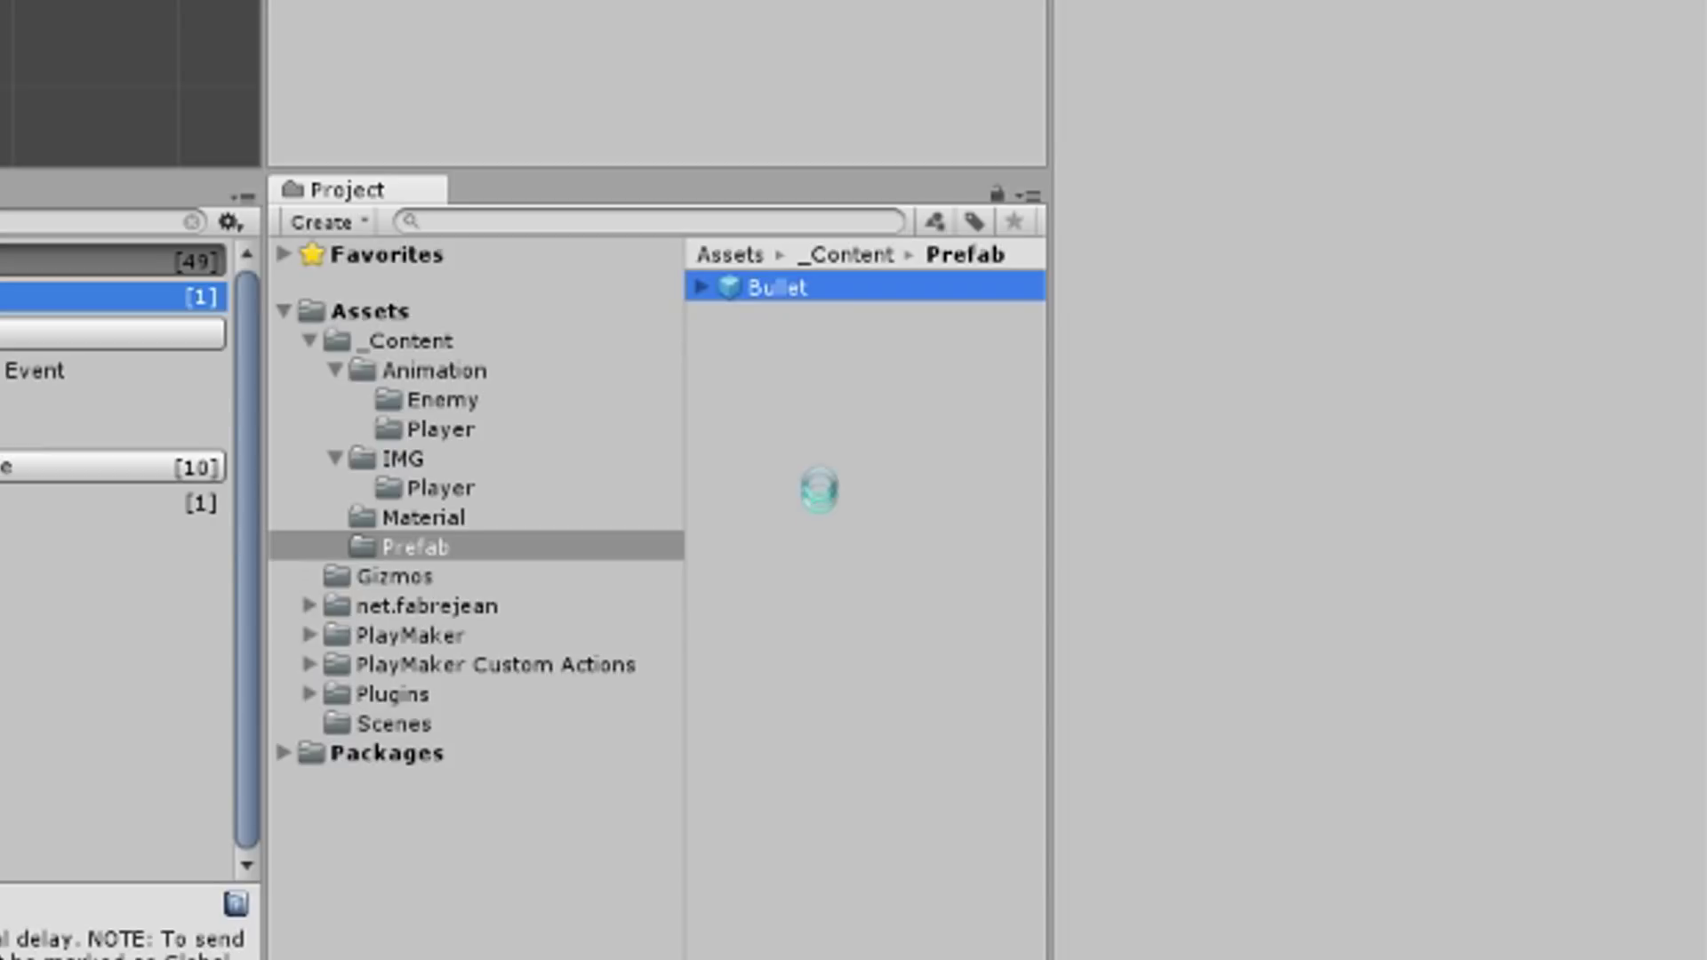
click(834, 320)
key(BackSpace)
key(BackSpace)
text(Enemy)
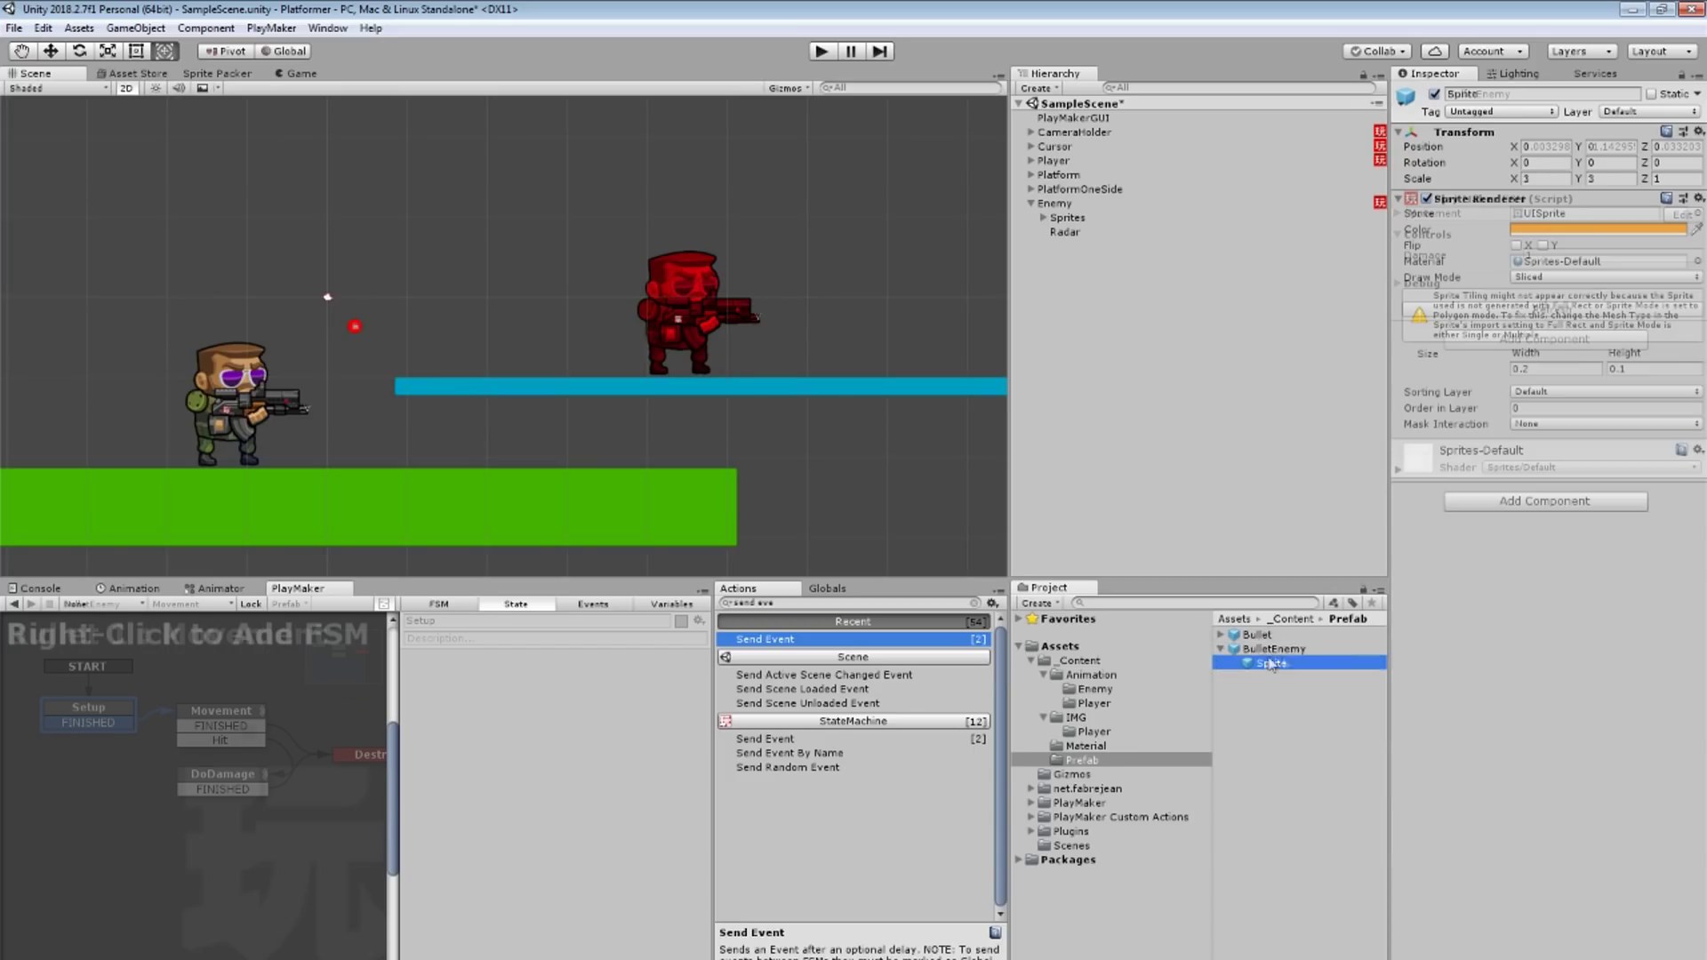
click(1598, 229)
drag(1450, 364, 1295, 449)
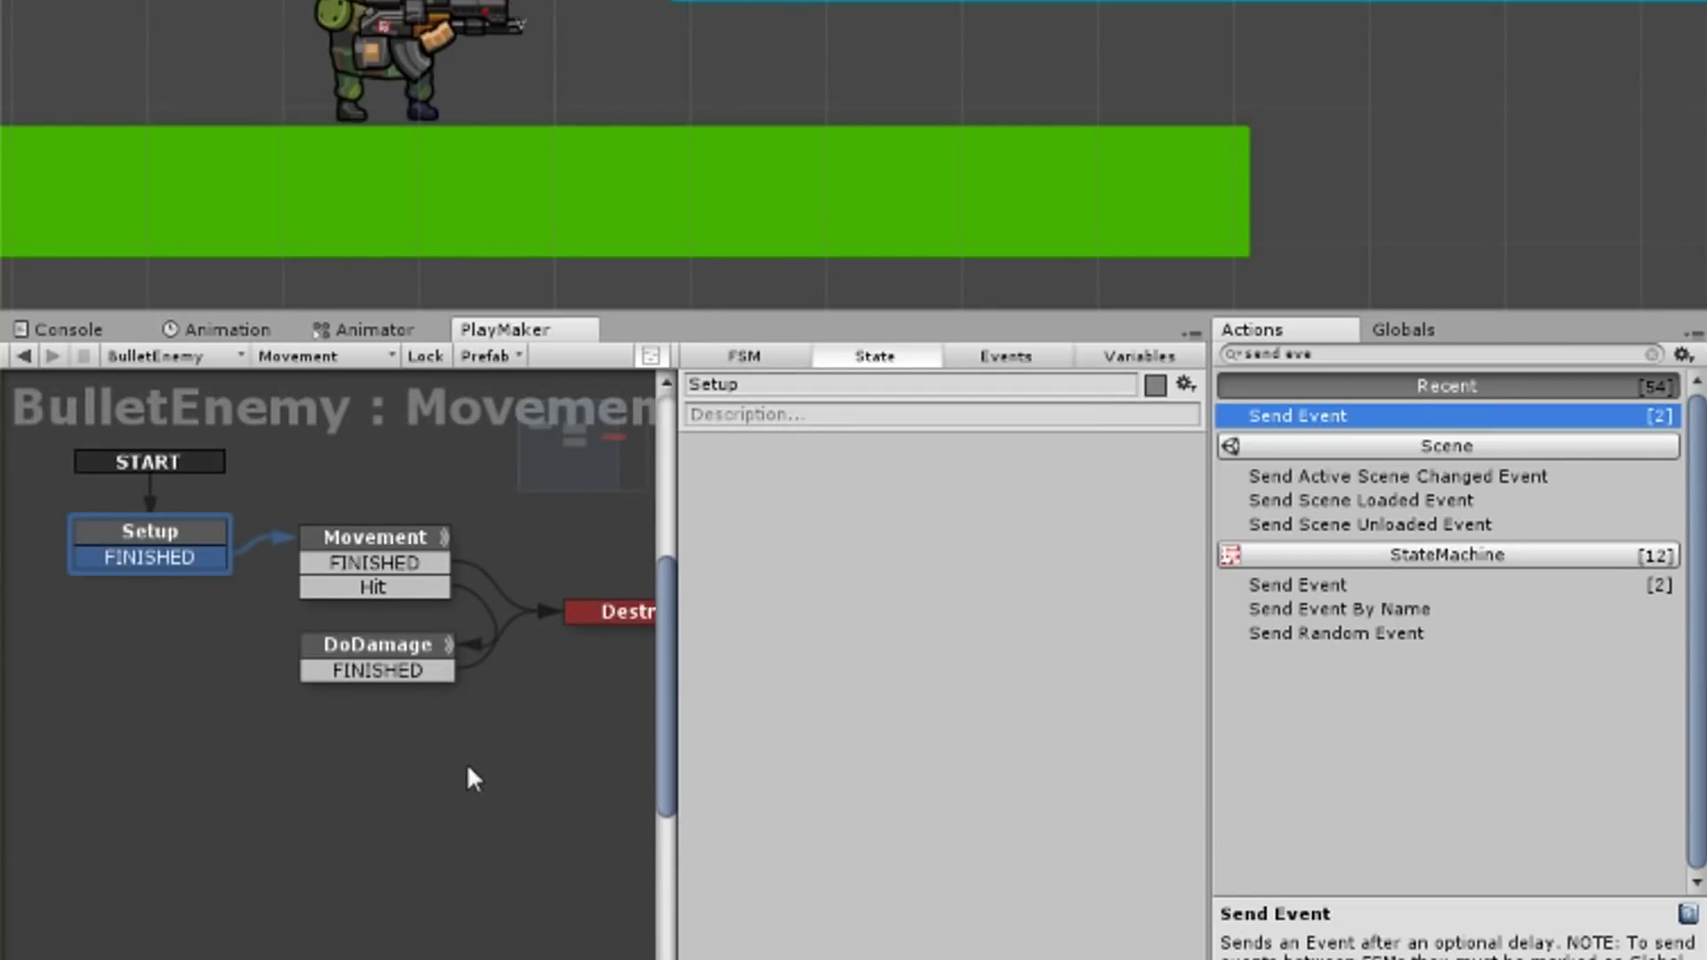
Set BulletEnemy's raycast Layer Mask to Player and assign it as the enemy's bullet.
click(398, 540)
scroll(956, 727, down, 3)
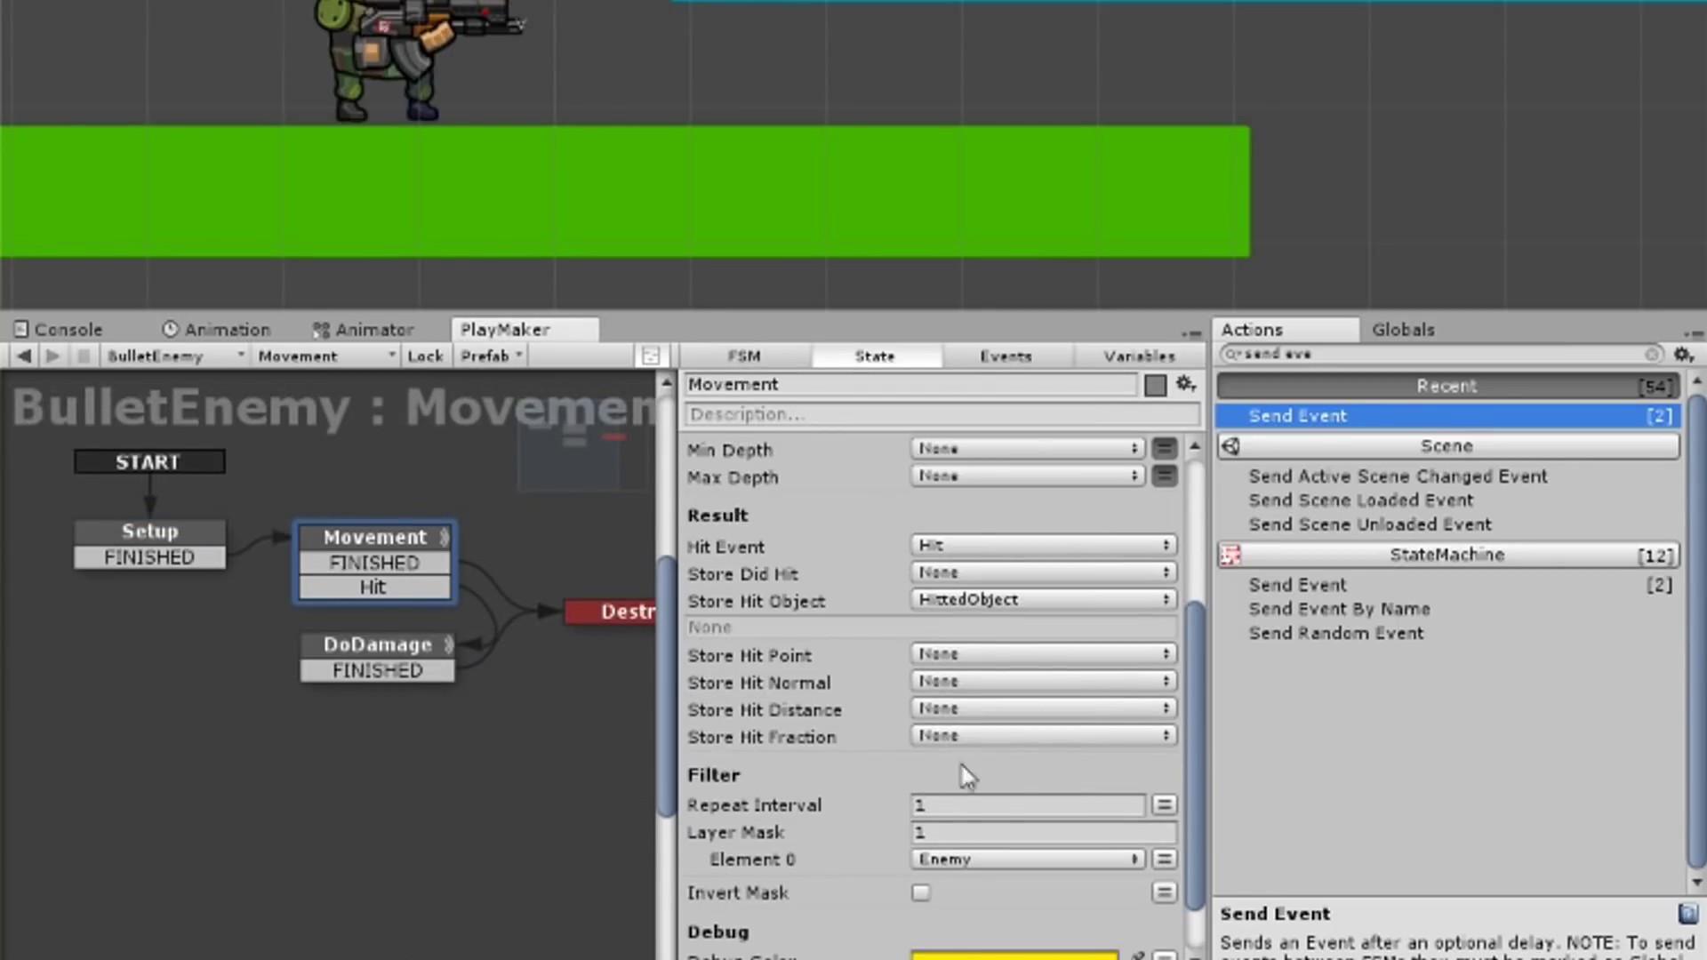
click(968, 860)
click(998, 772)
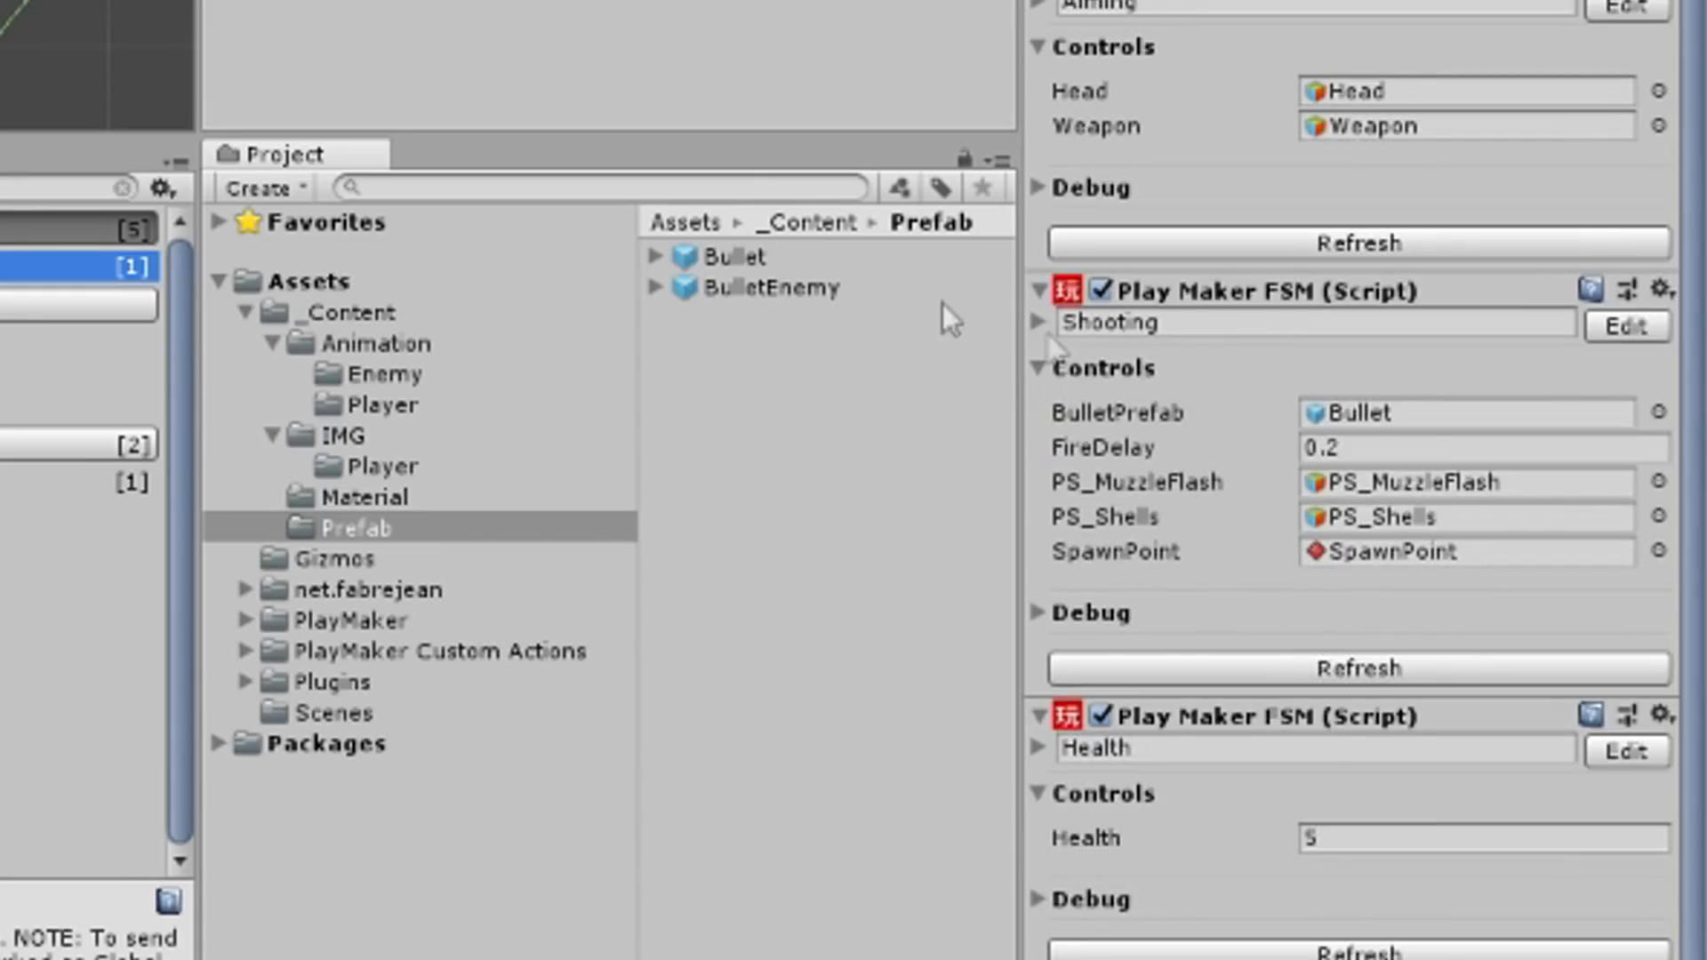
drag(772, 287, 1601, 414)
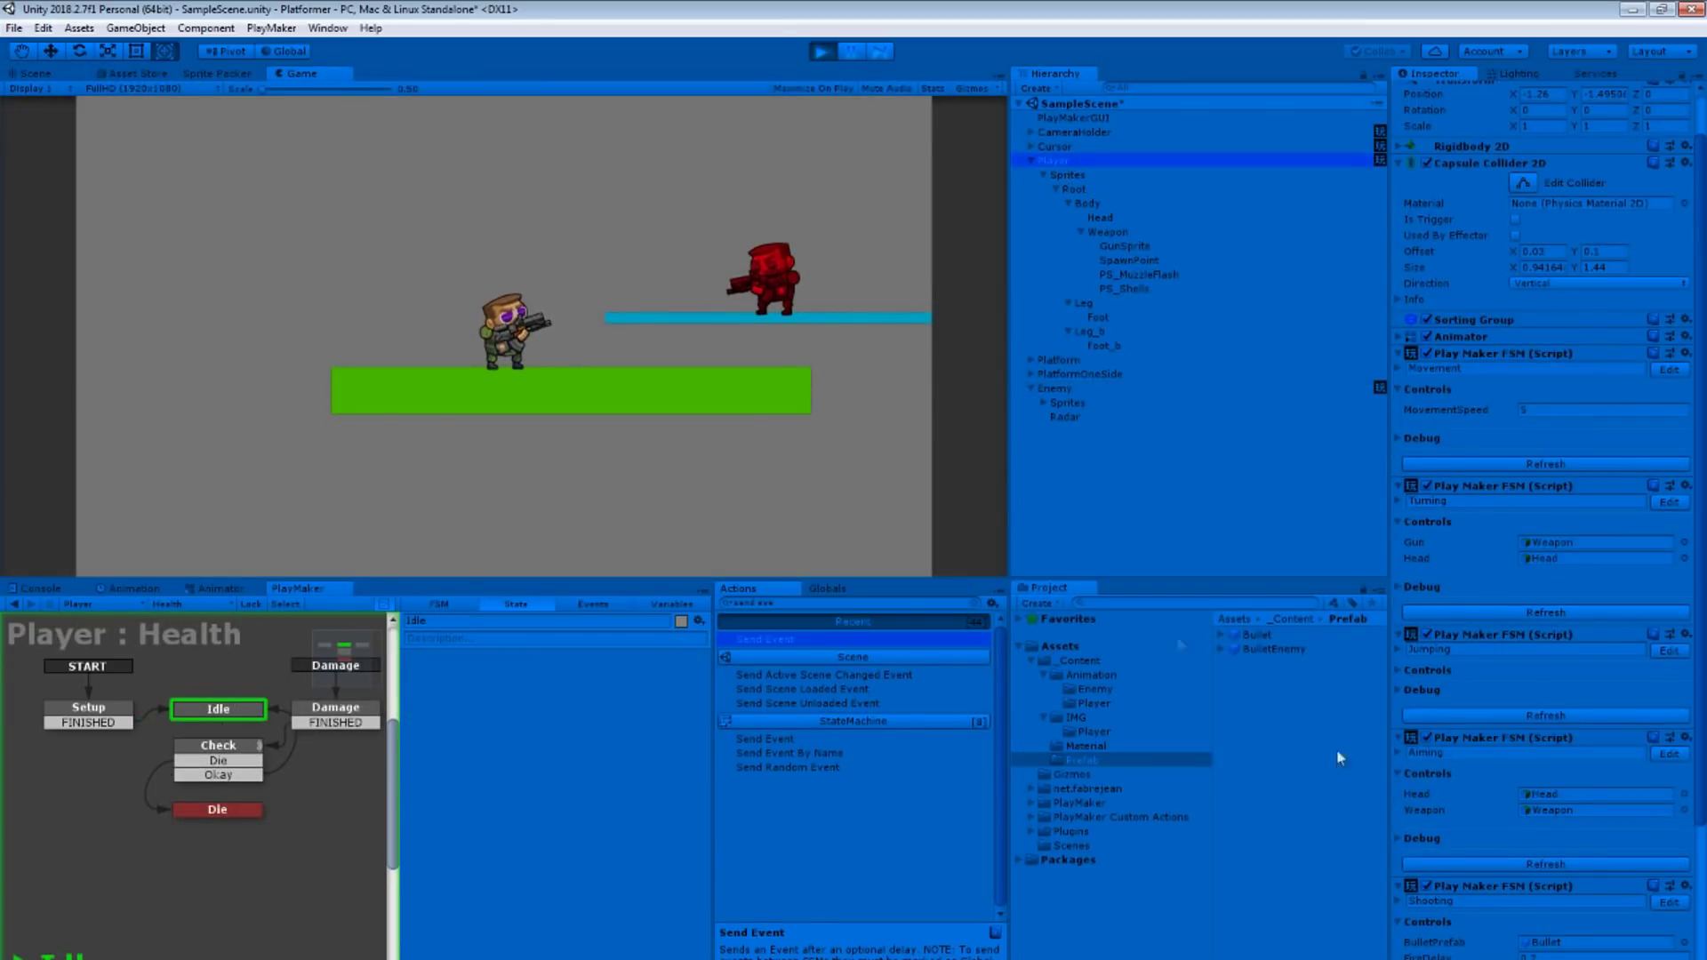
Play-test the enemy's blue bullets against the player, then add a UI Canvas.
scroll(1615, 922, down, 5)
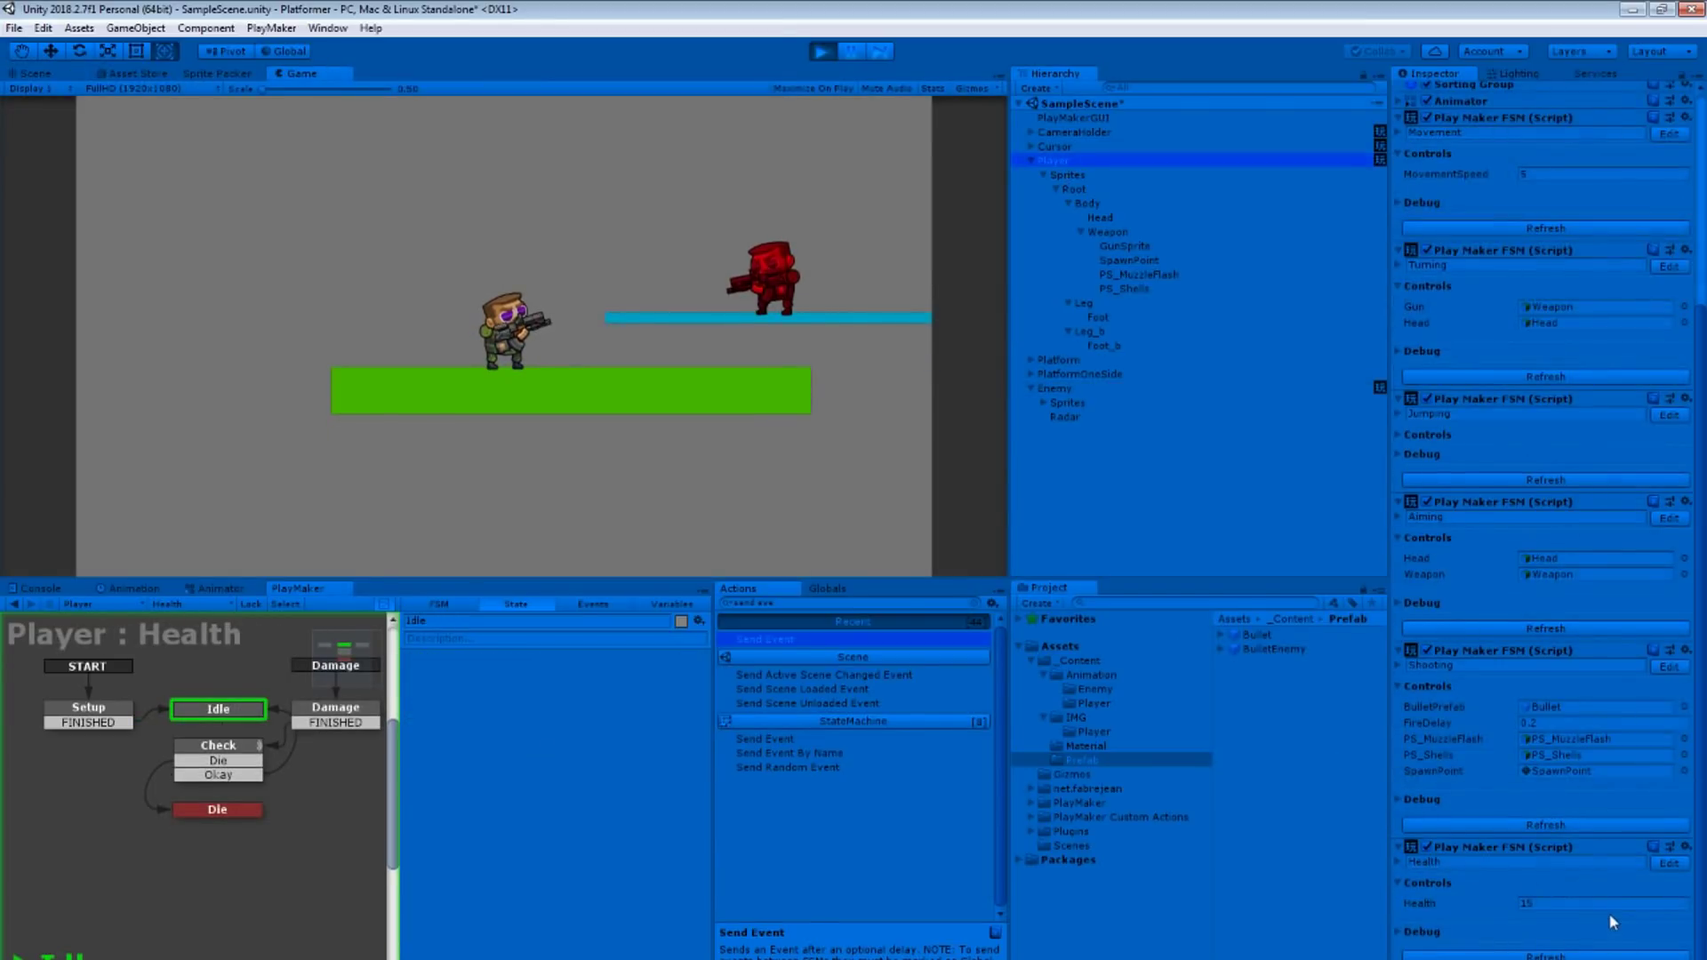
key(space)
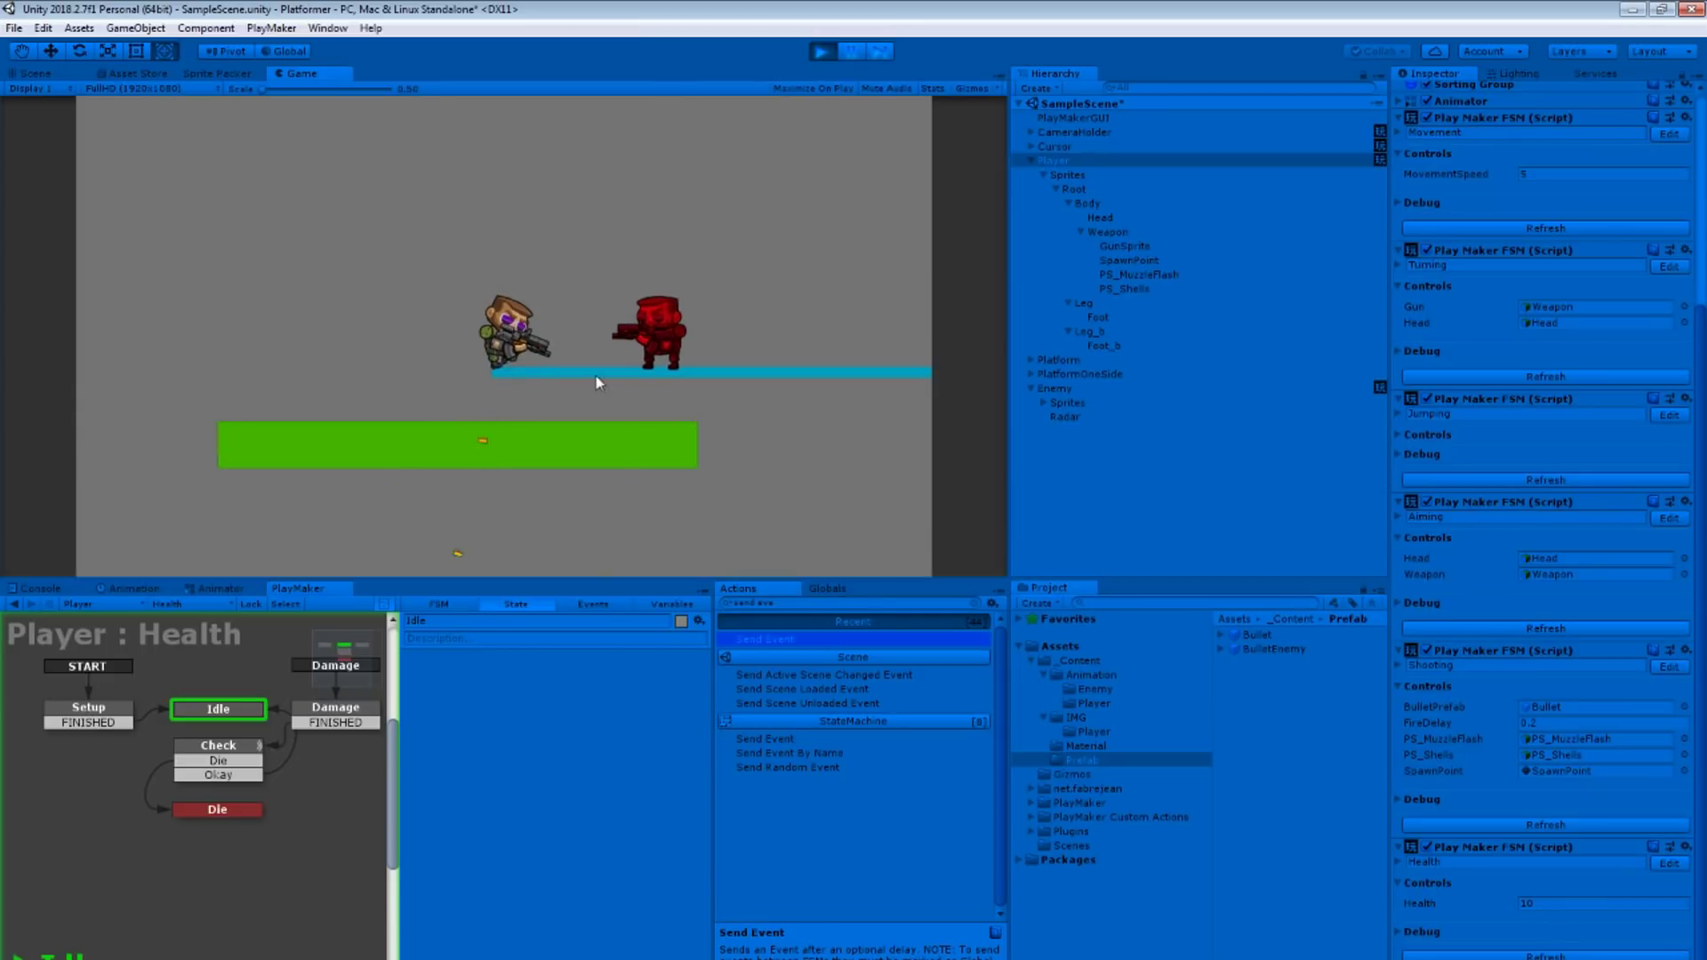
click(822, 50)
right_click(1065, 312)
mouse_move(1143, 597)
click(1248, 832)
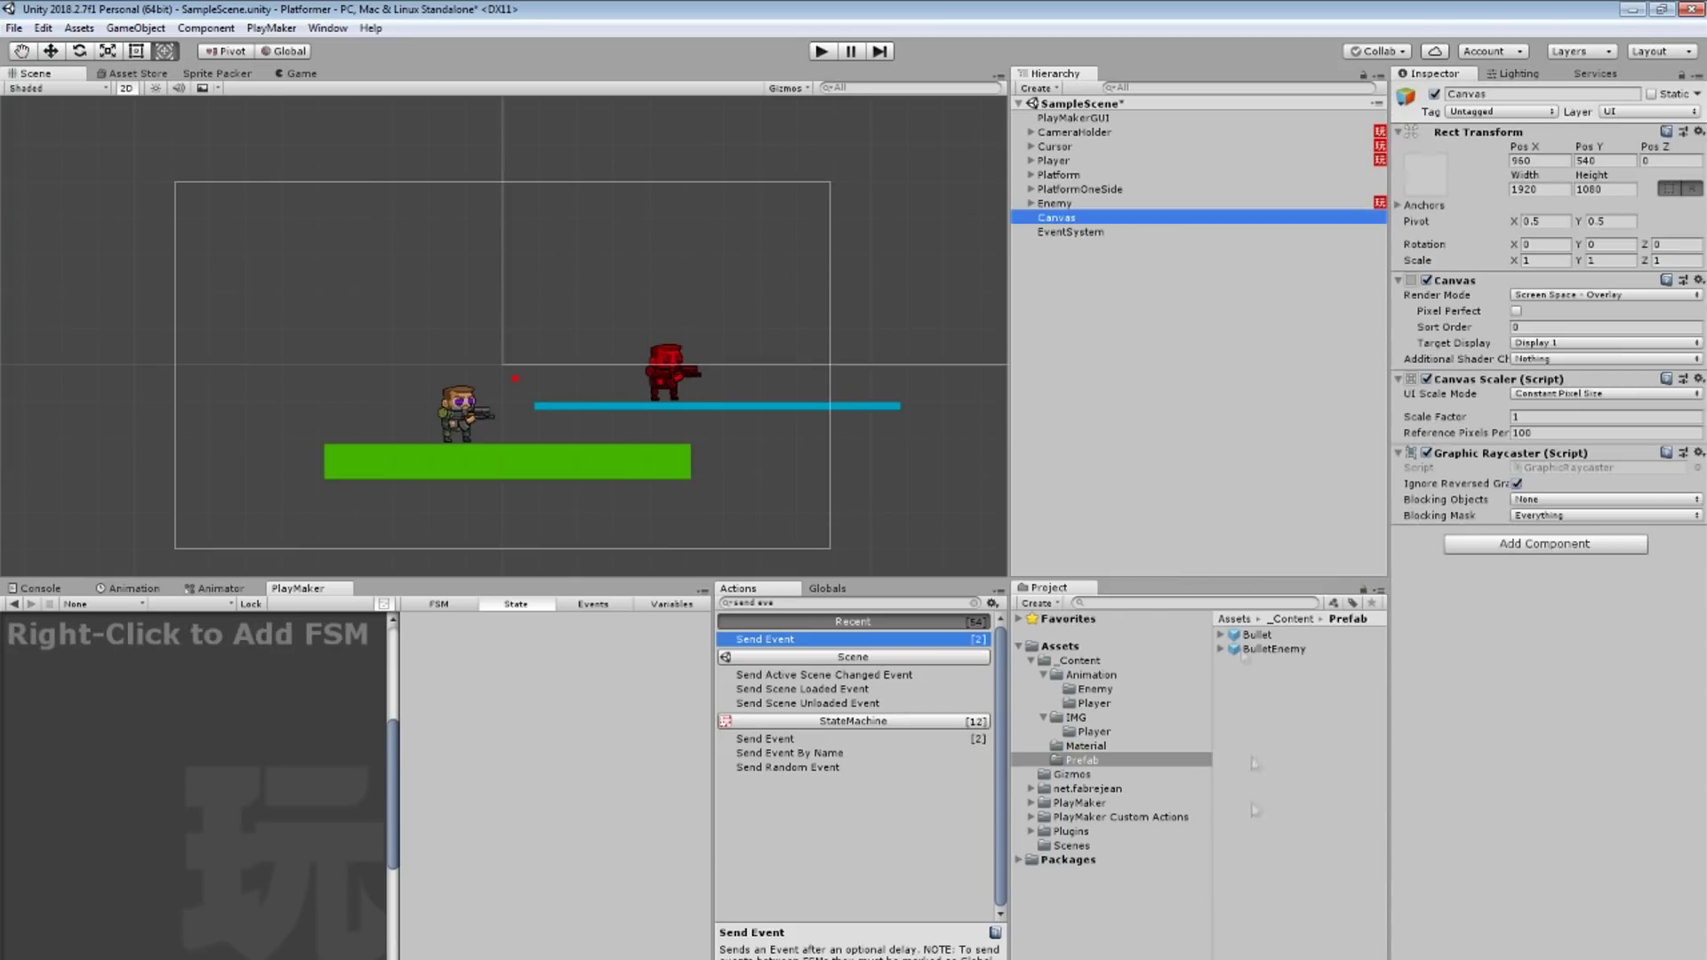
Move Canvas up and add an empty InGame child stretched to fill the canvas.
drag(1056, 217, 1069, 139)
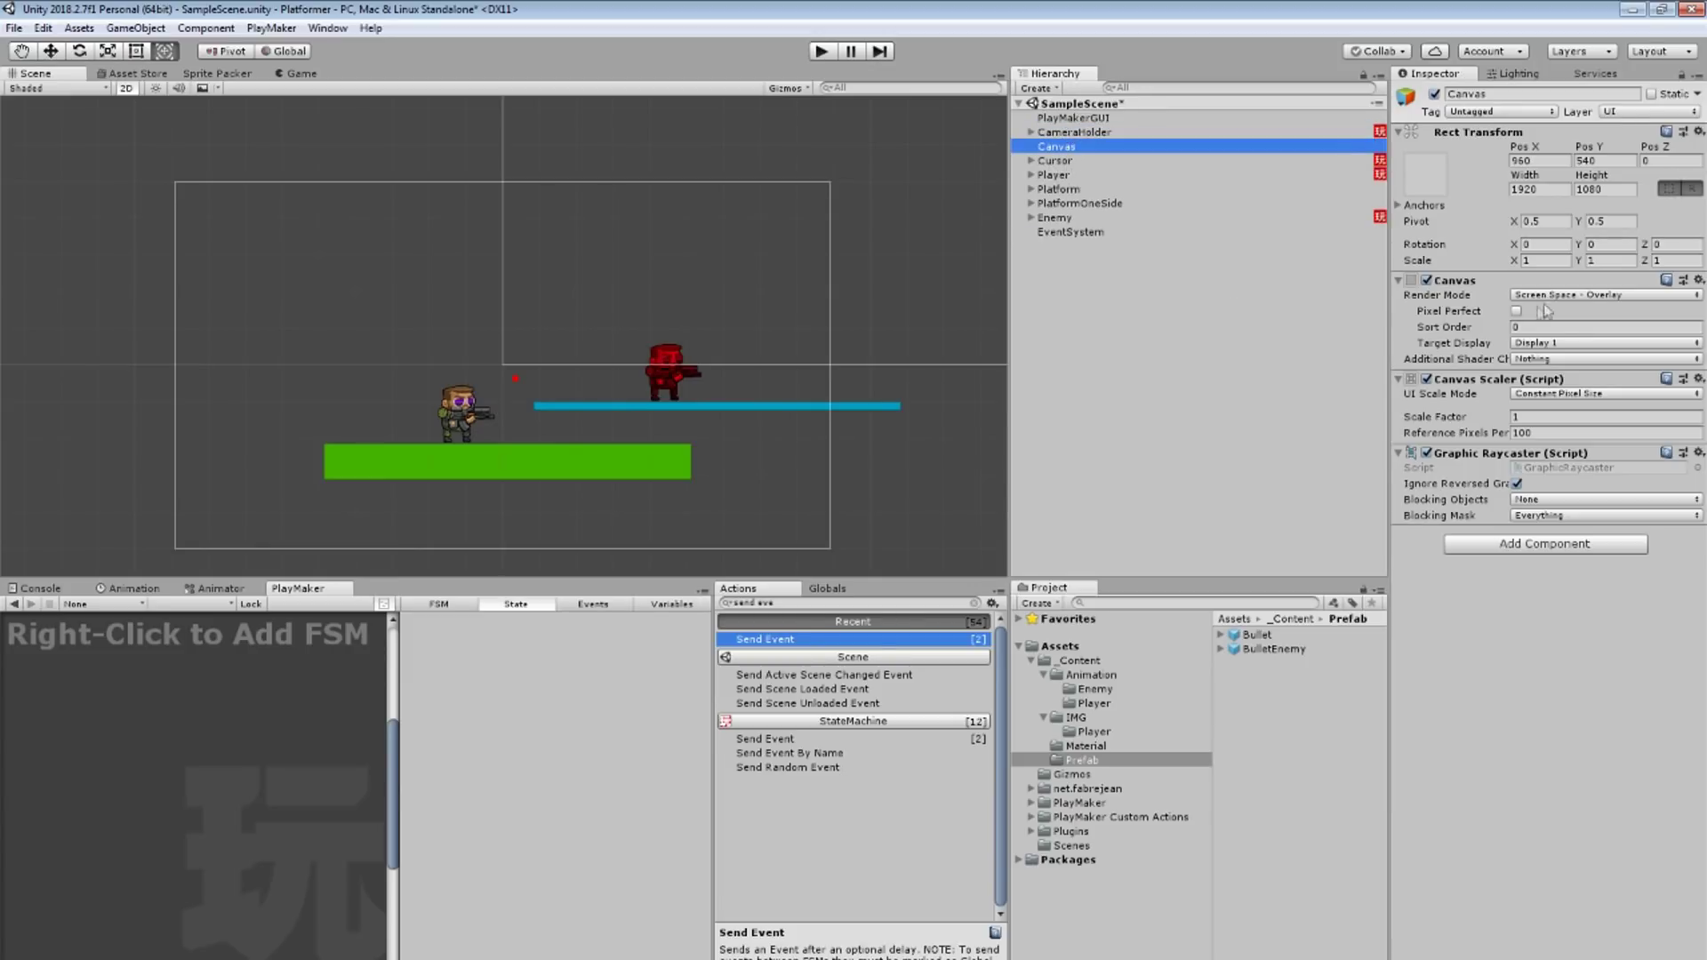
right_click(1073, 151)
click(1147, 300)
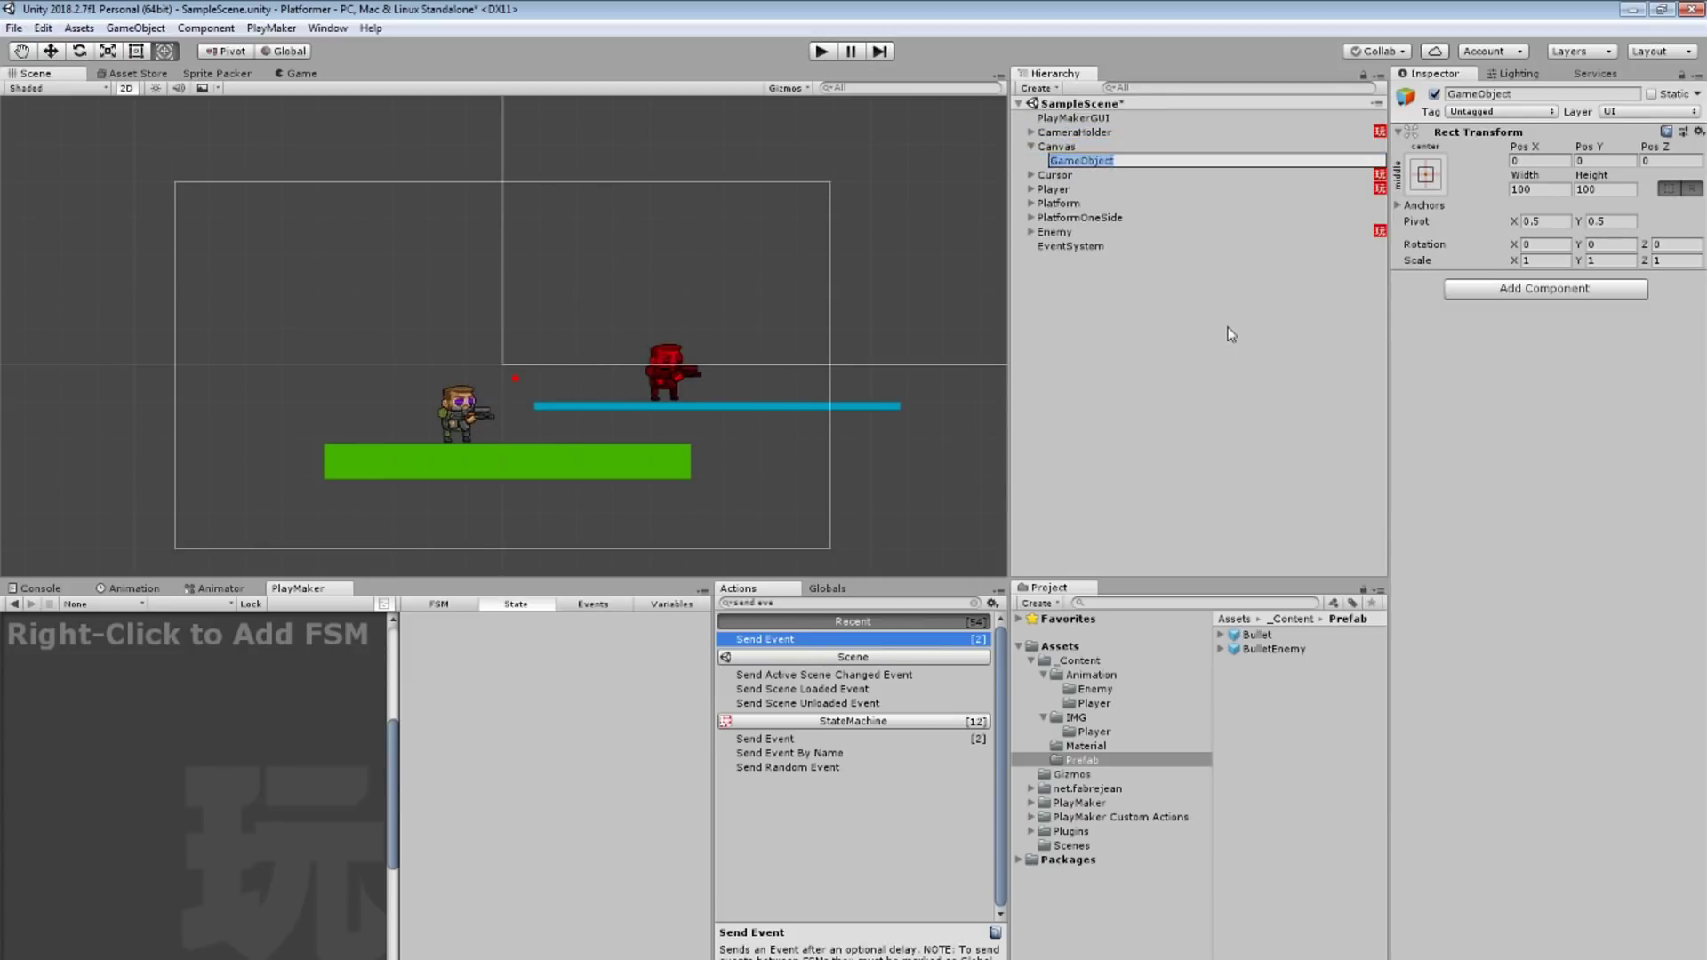
text(InGame)
key(Return)
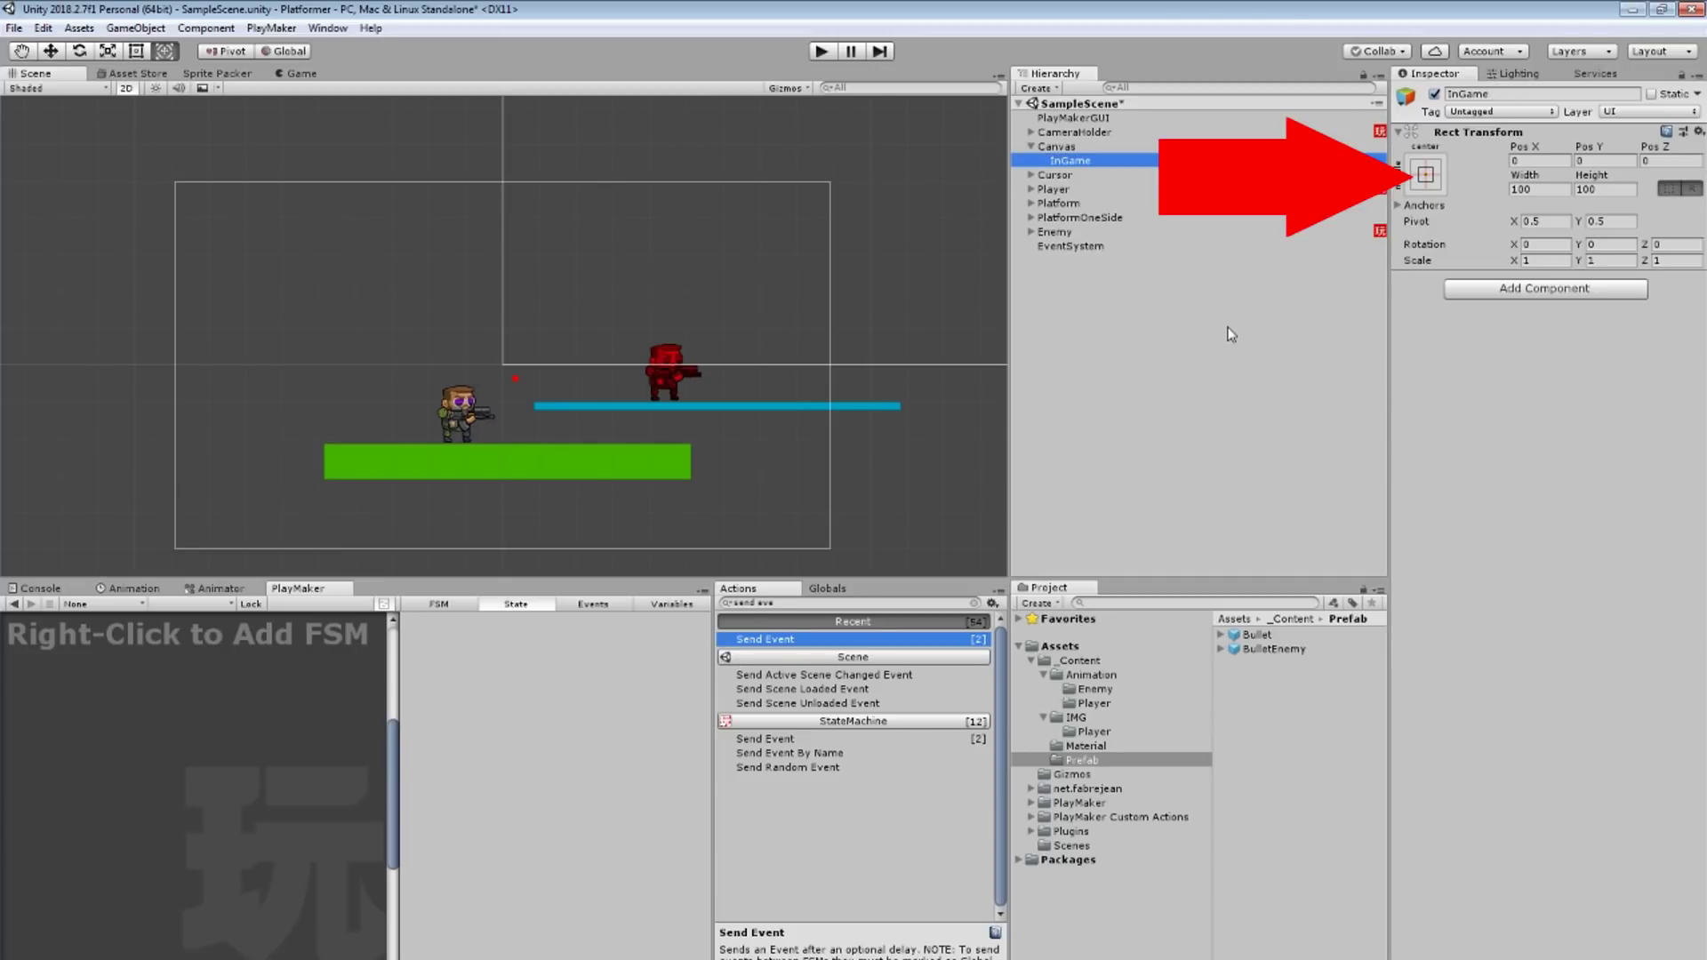
click(1426, 177)
alt+click(1615, 442)
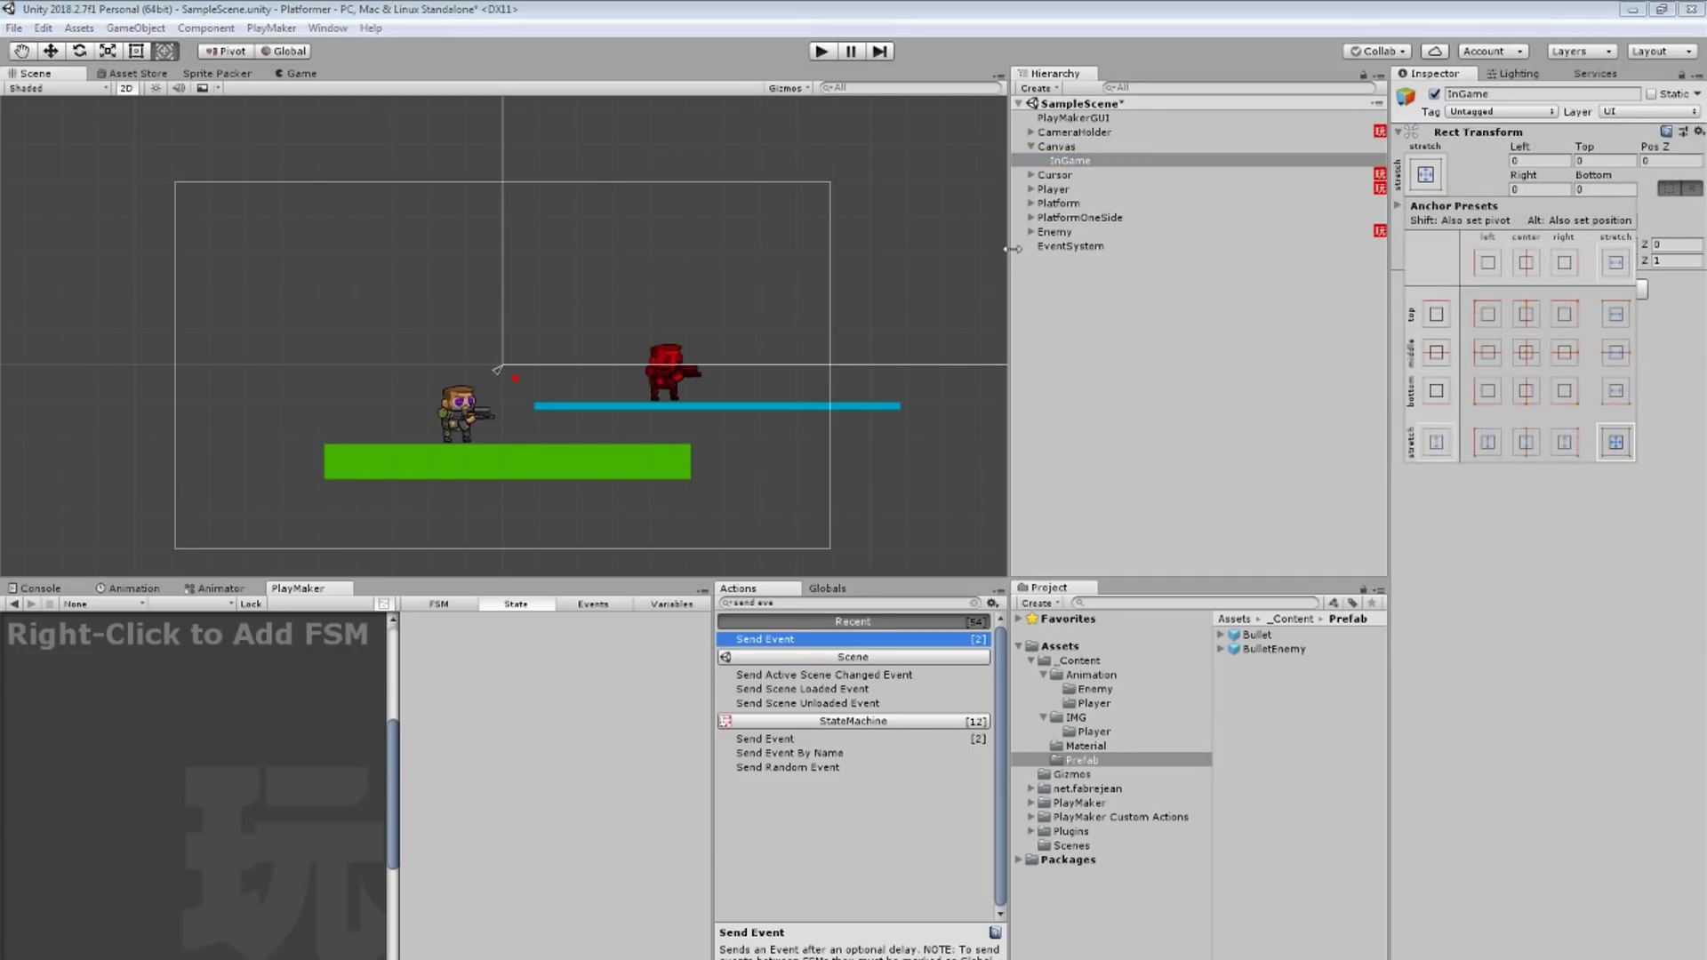
double_click(1074, 157)
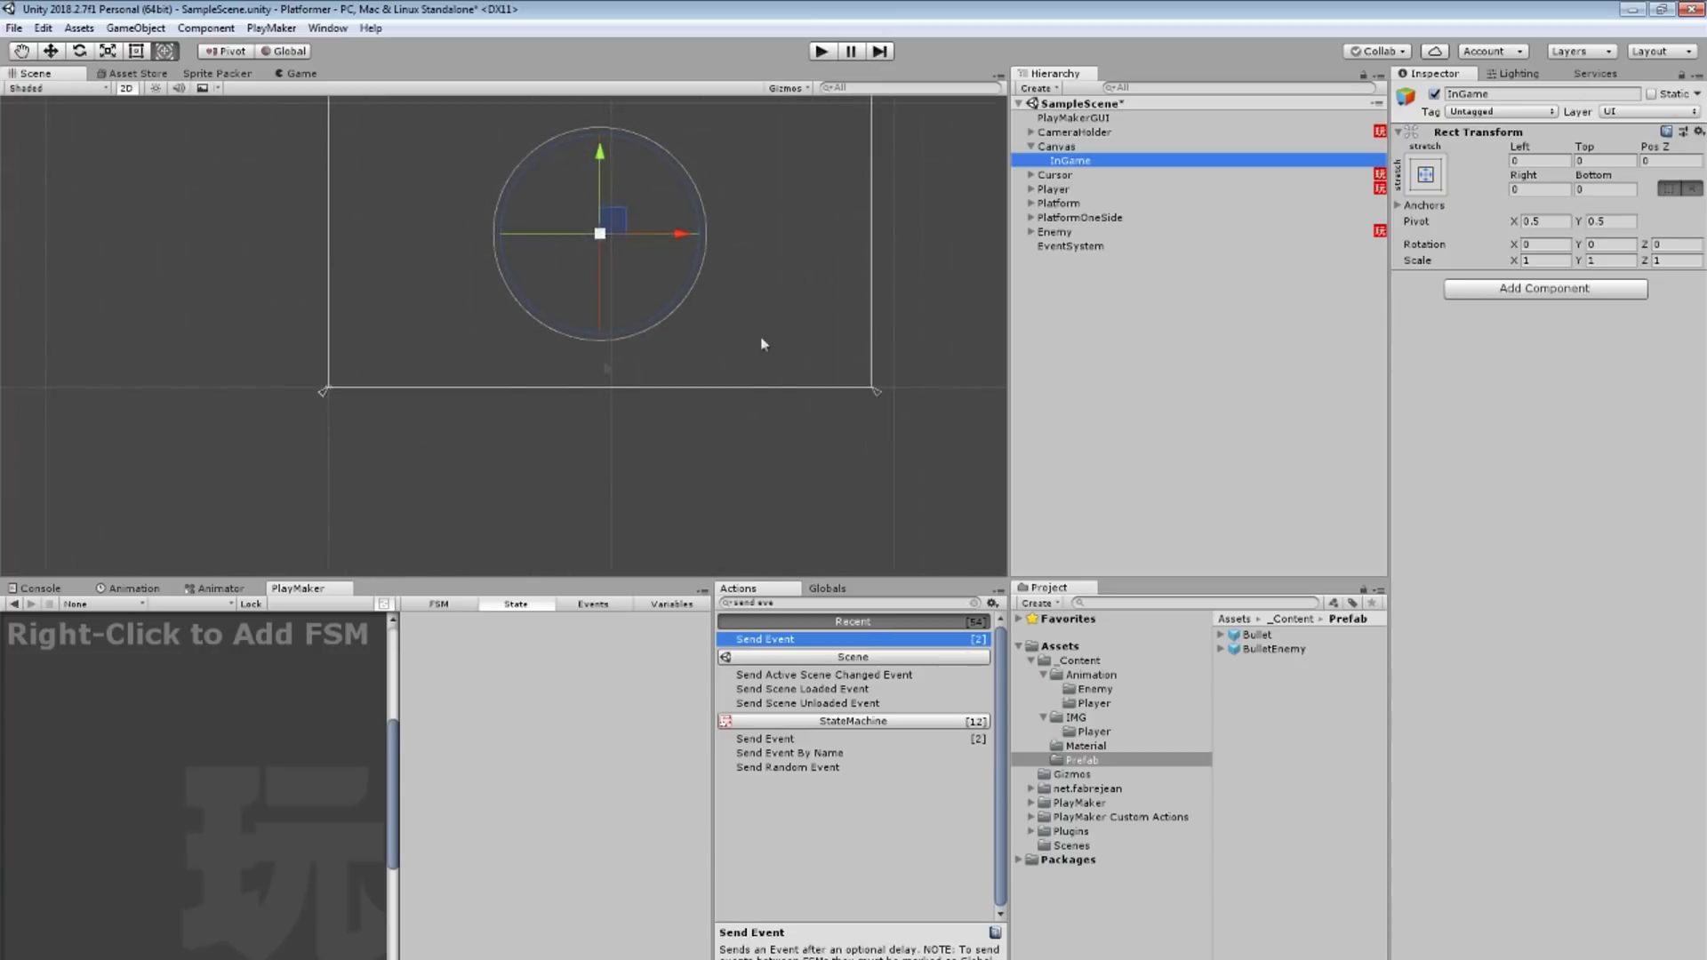
Add an empty Health object under InGame with a UI Text child.
right_click(1082, 161)
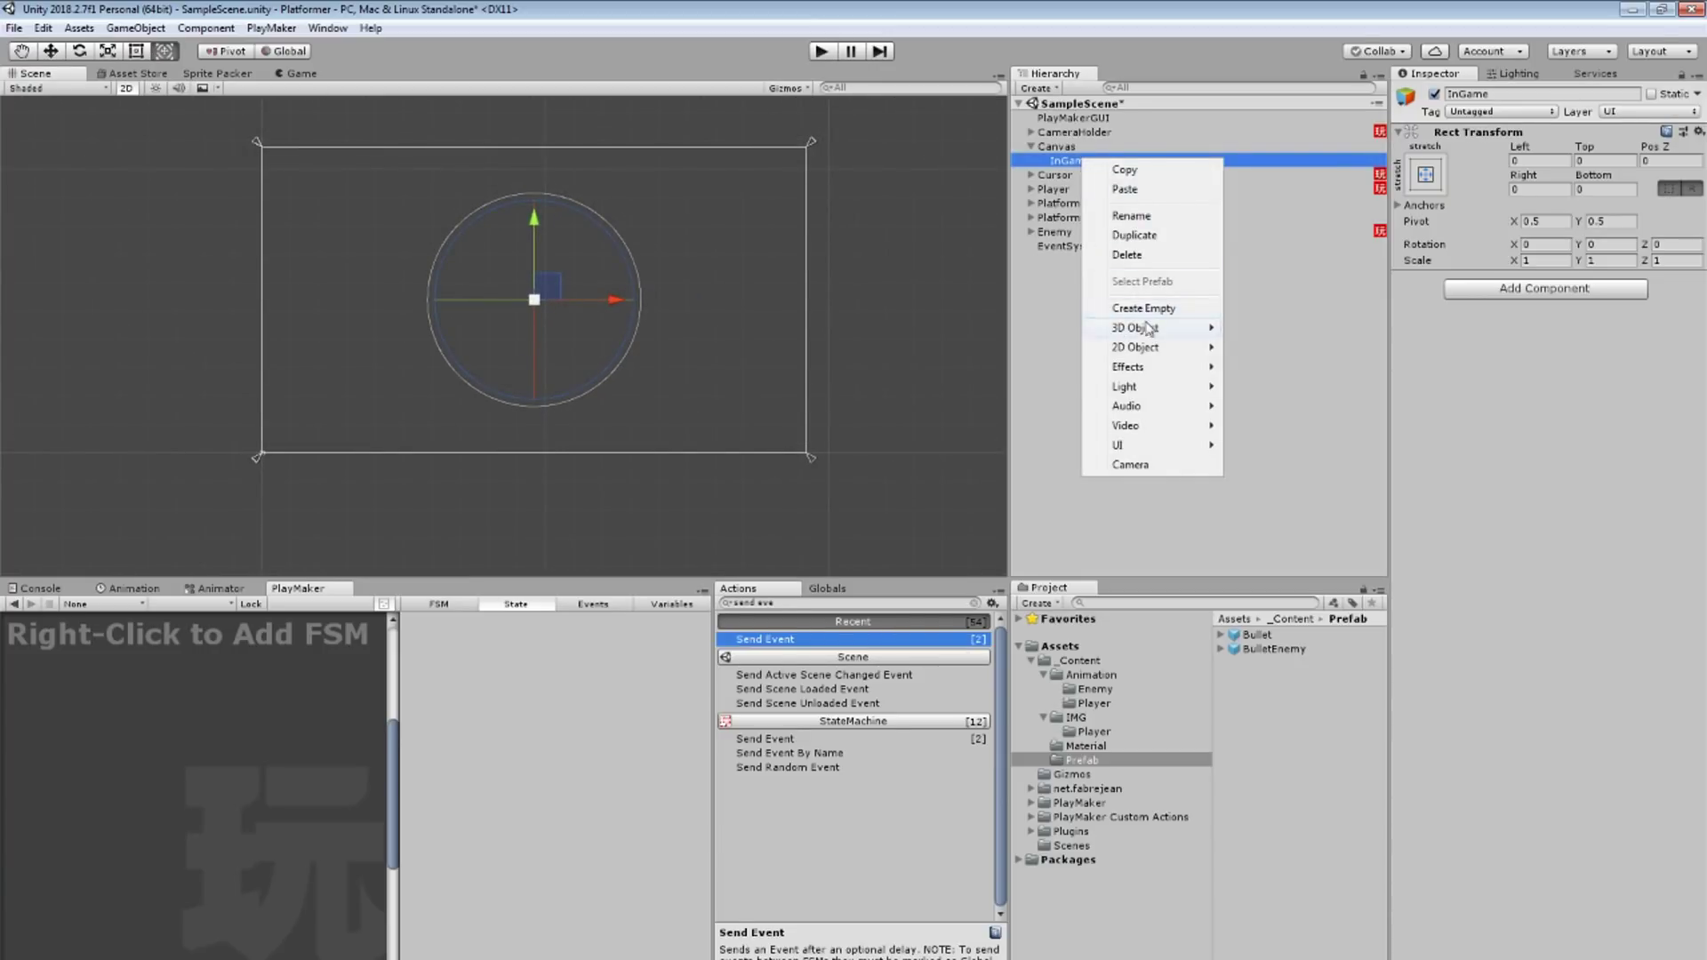
click(1156, 309)
text(Health)
key(Return)
right_click(1101, 175)
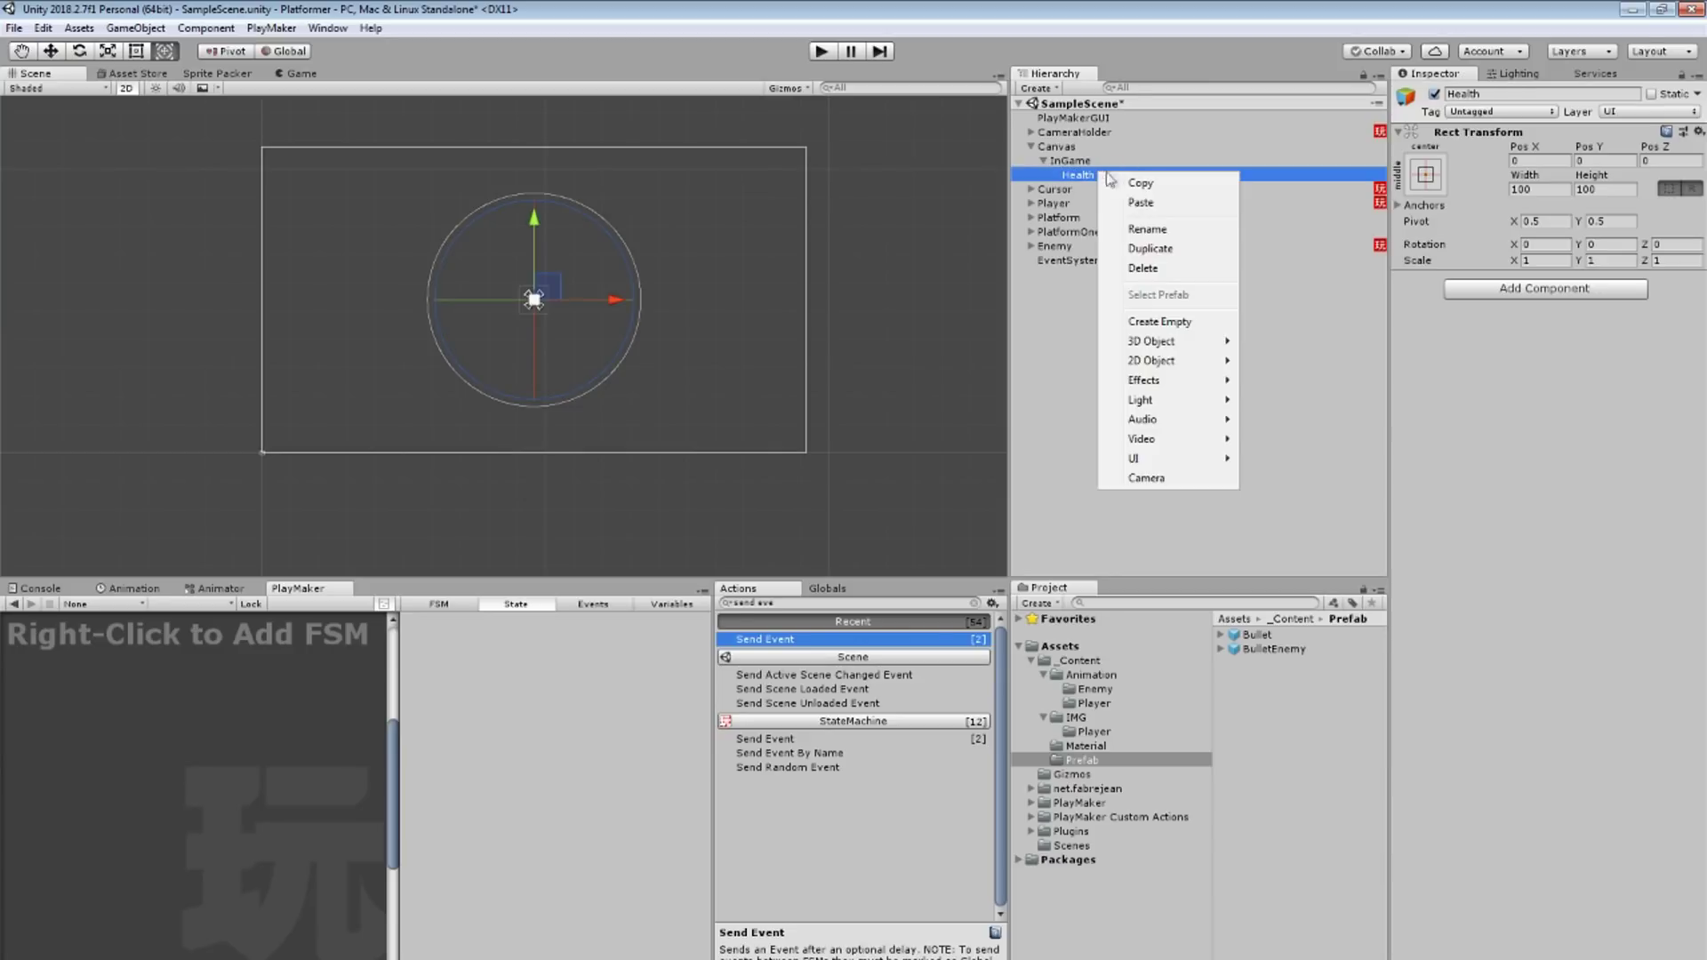
mouse_move(1187, 468)
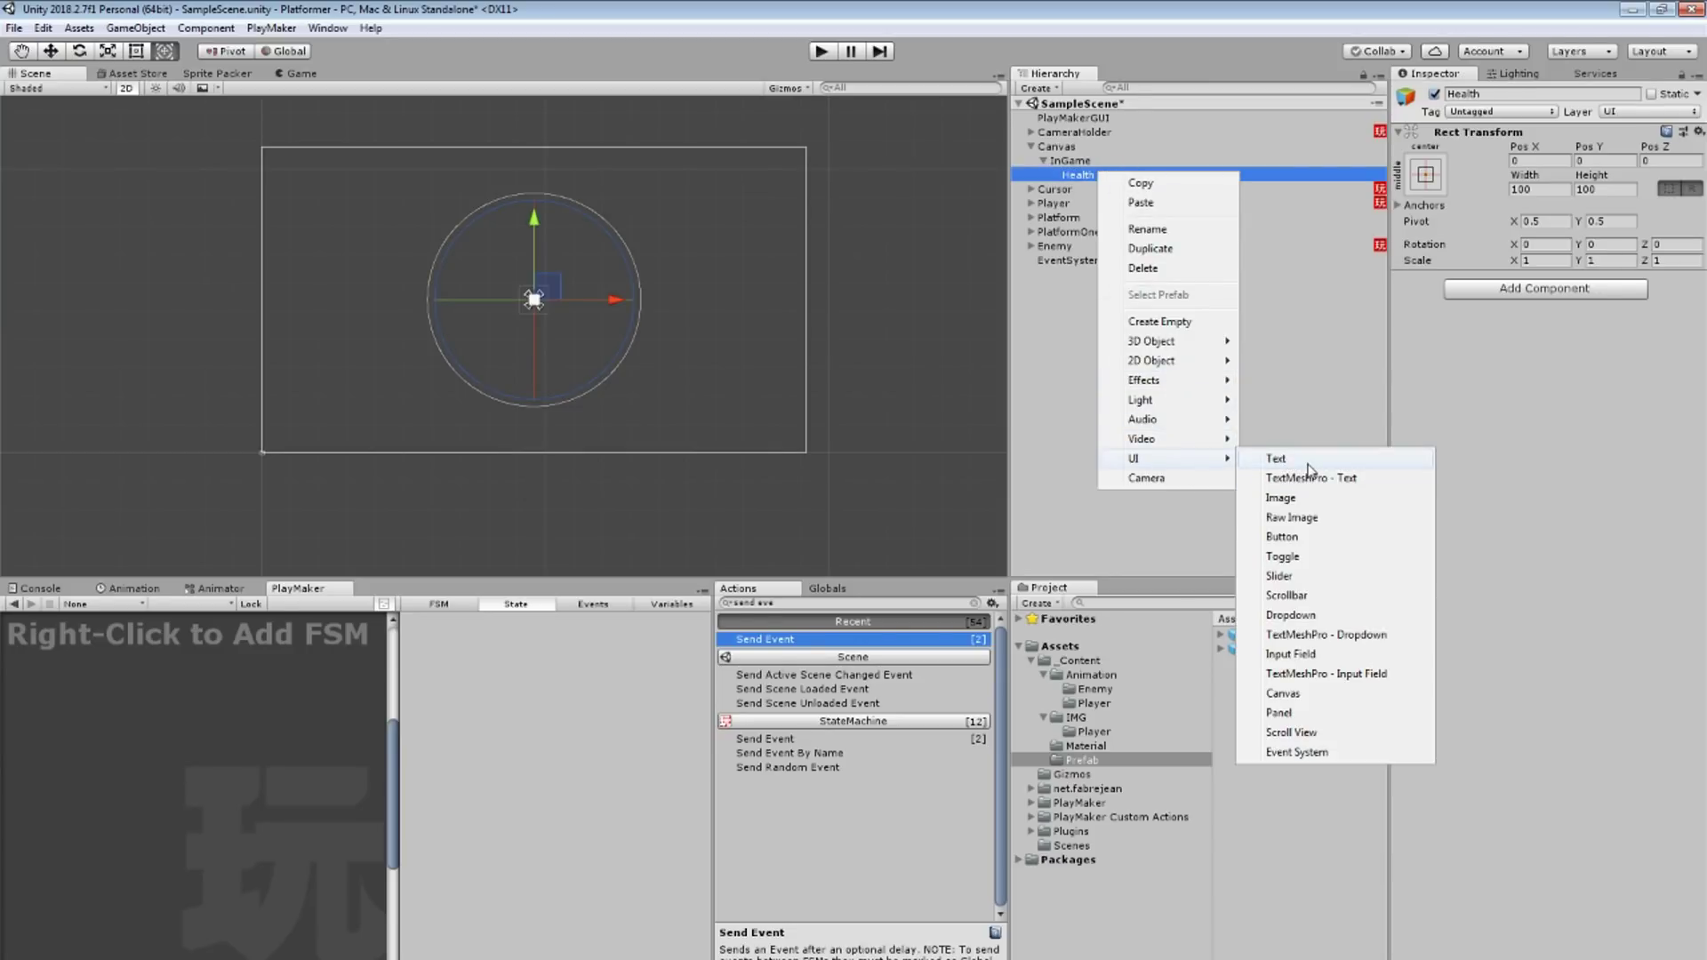
click(1315, 464)
Style the text as centred, bold, red, size-50 "00".
click(1535, 354)
click(1562, 430)
drag(1524, 174, 1614, 175)
click(1605, 415)
click(1585, 437)
click(1597, 572)
click(1351, 540)
click(1535, 495)
click(1598, 495)
Move Health into the canvas's top-left corner at -904, 482.
click(1078, 175)
drag(562, 293, 306, 157)
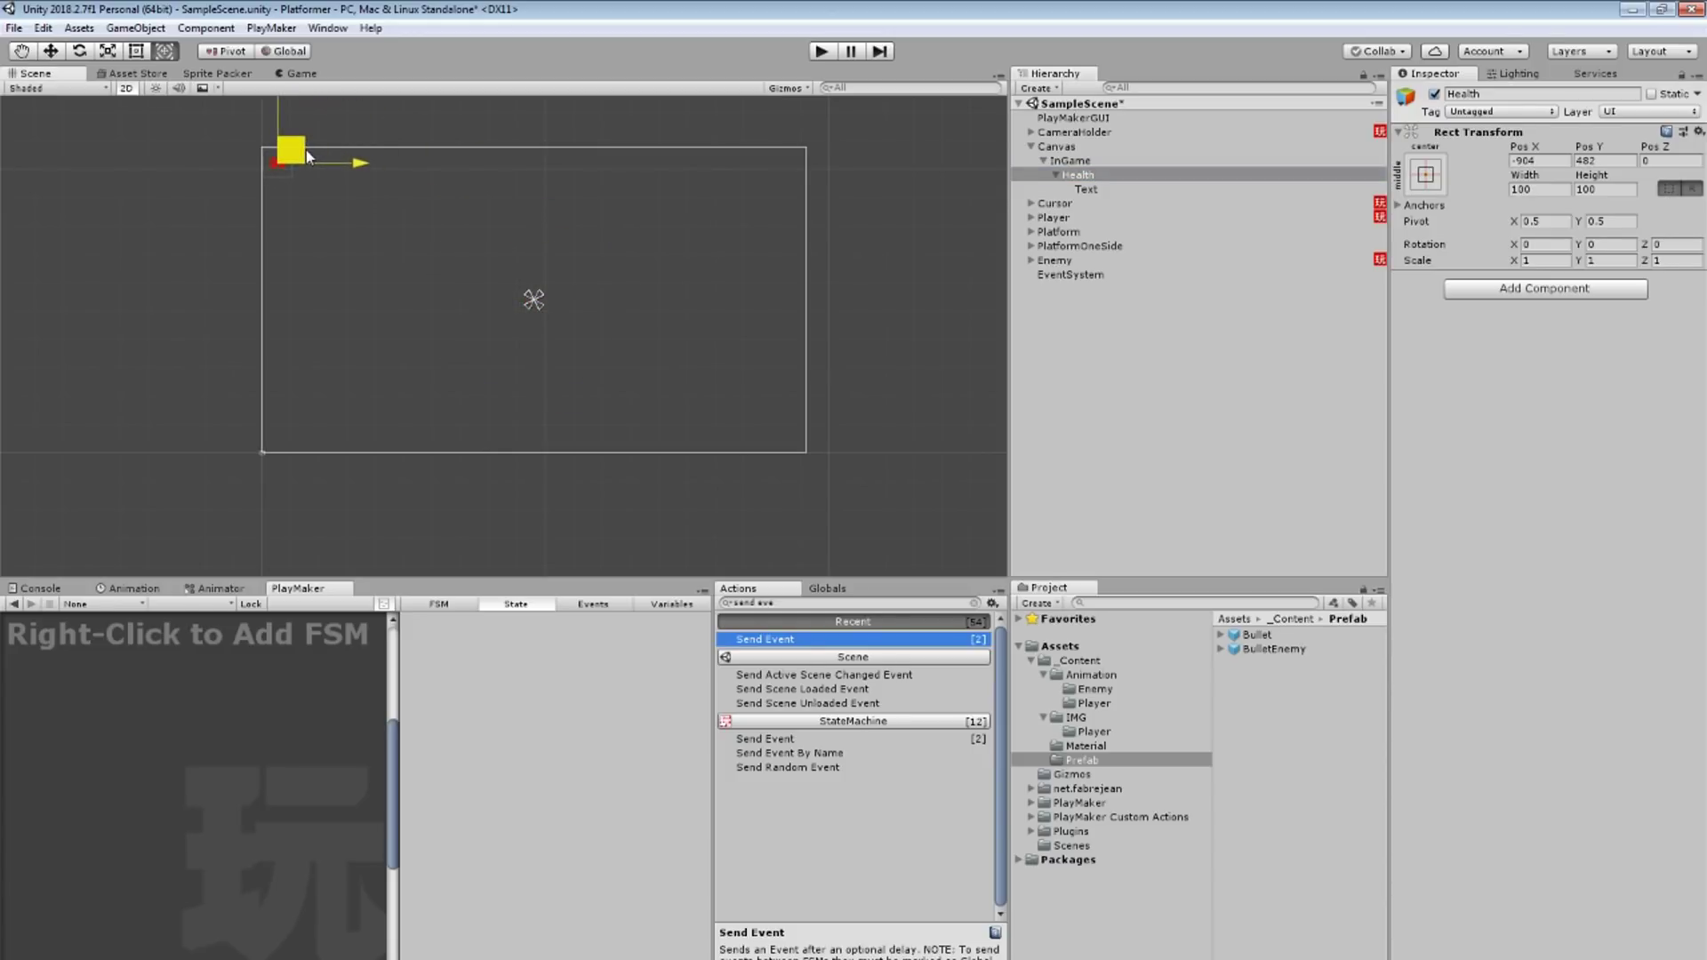
drag(307, 149, 306, 149)
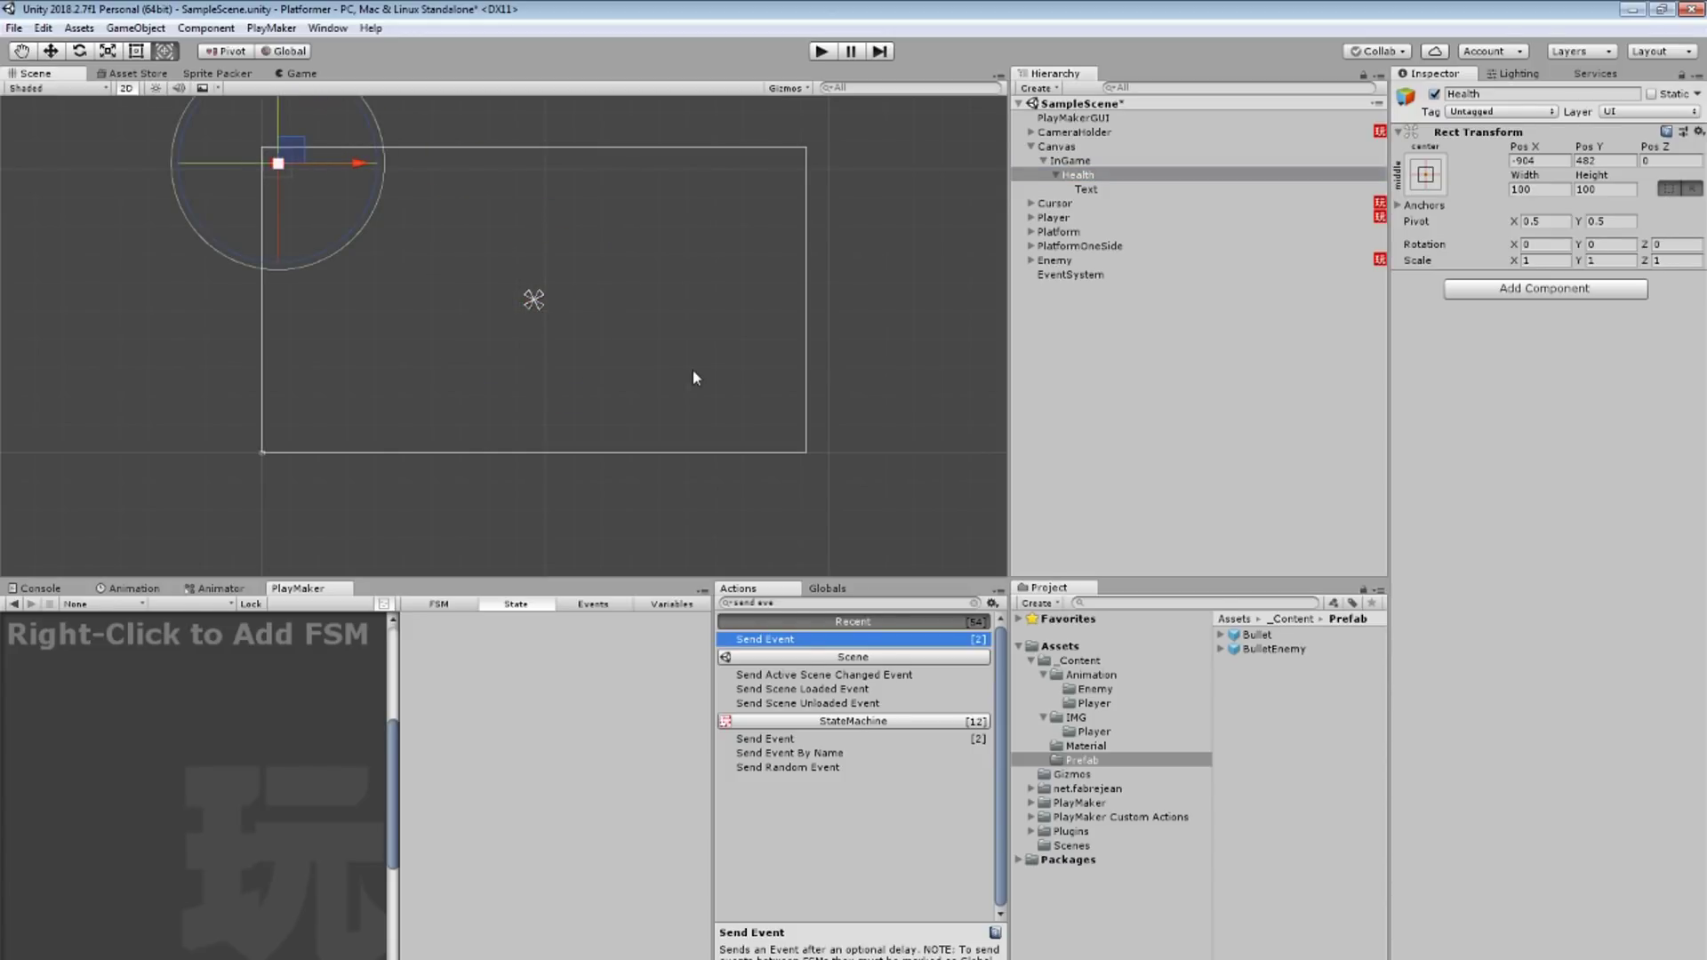
click(1047, 161)
click(1046, 161)
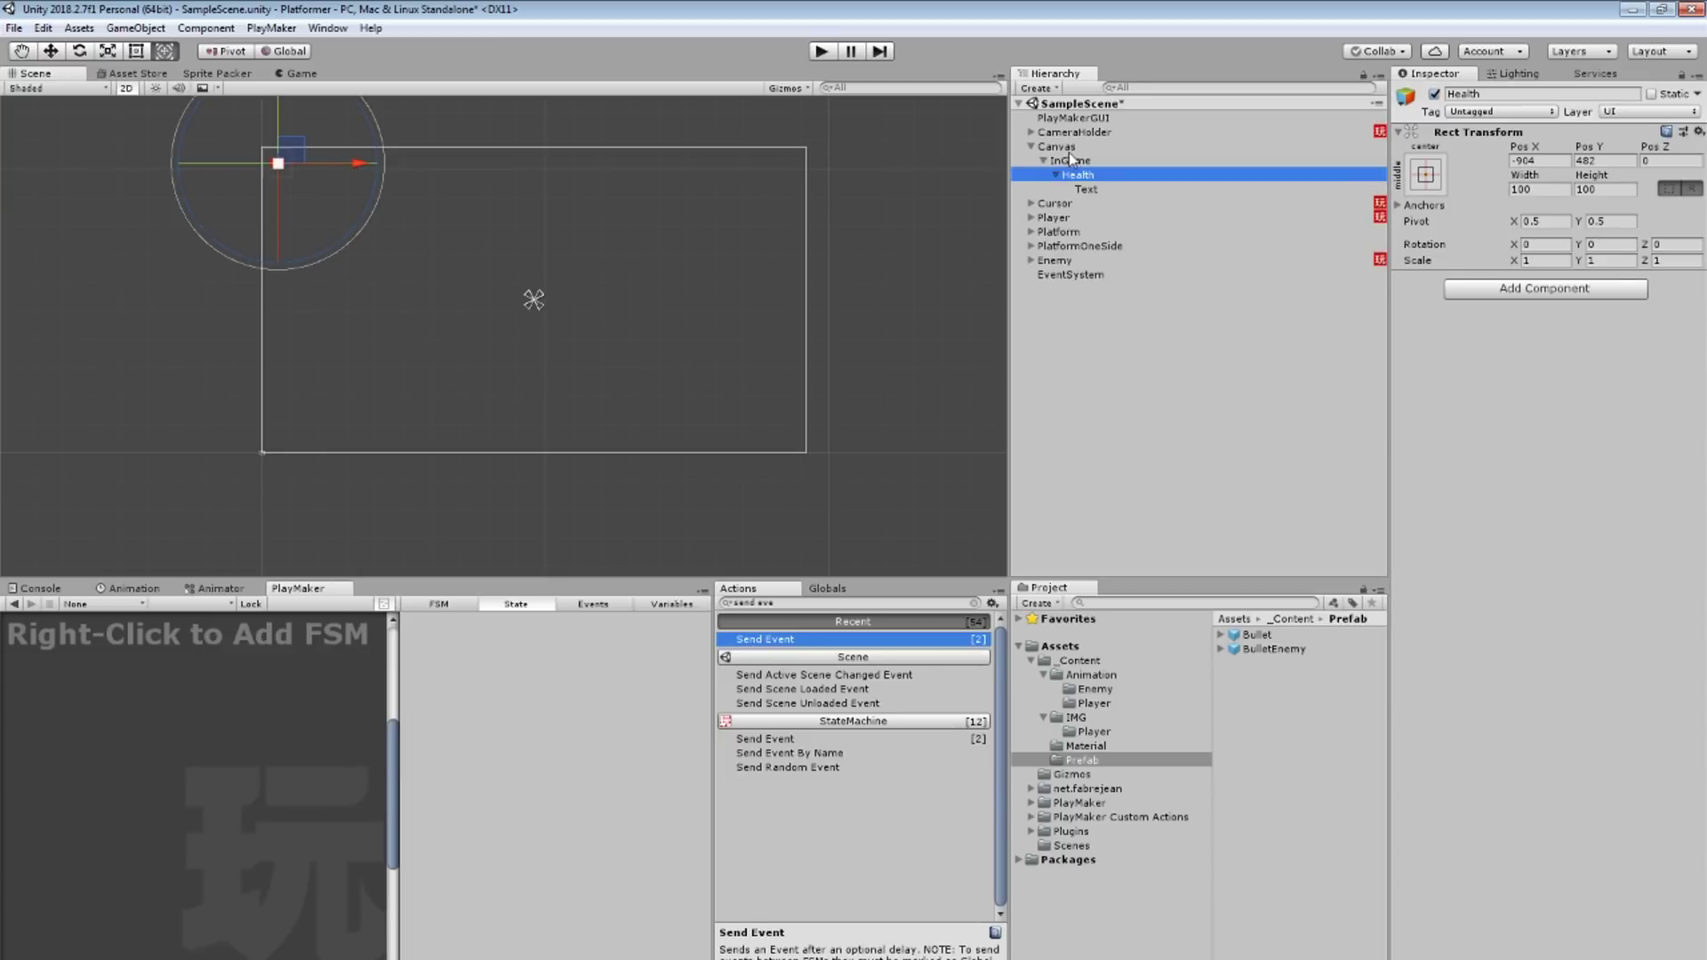
click(1156, 146)
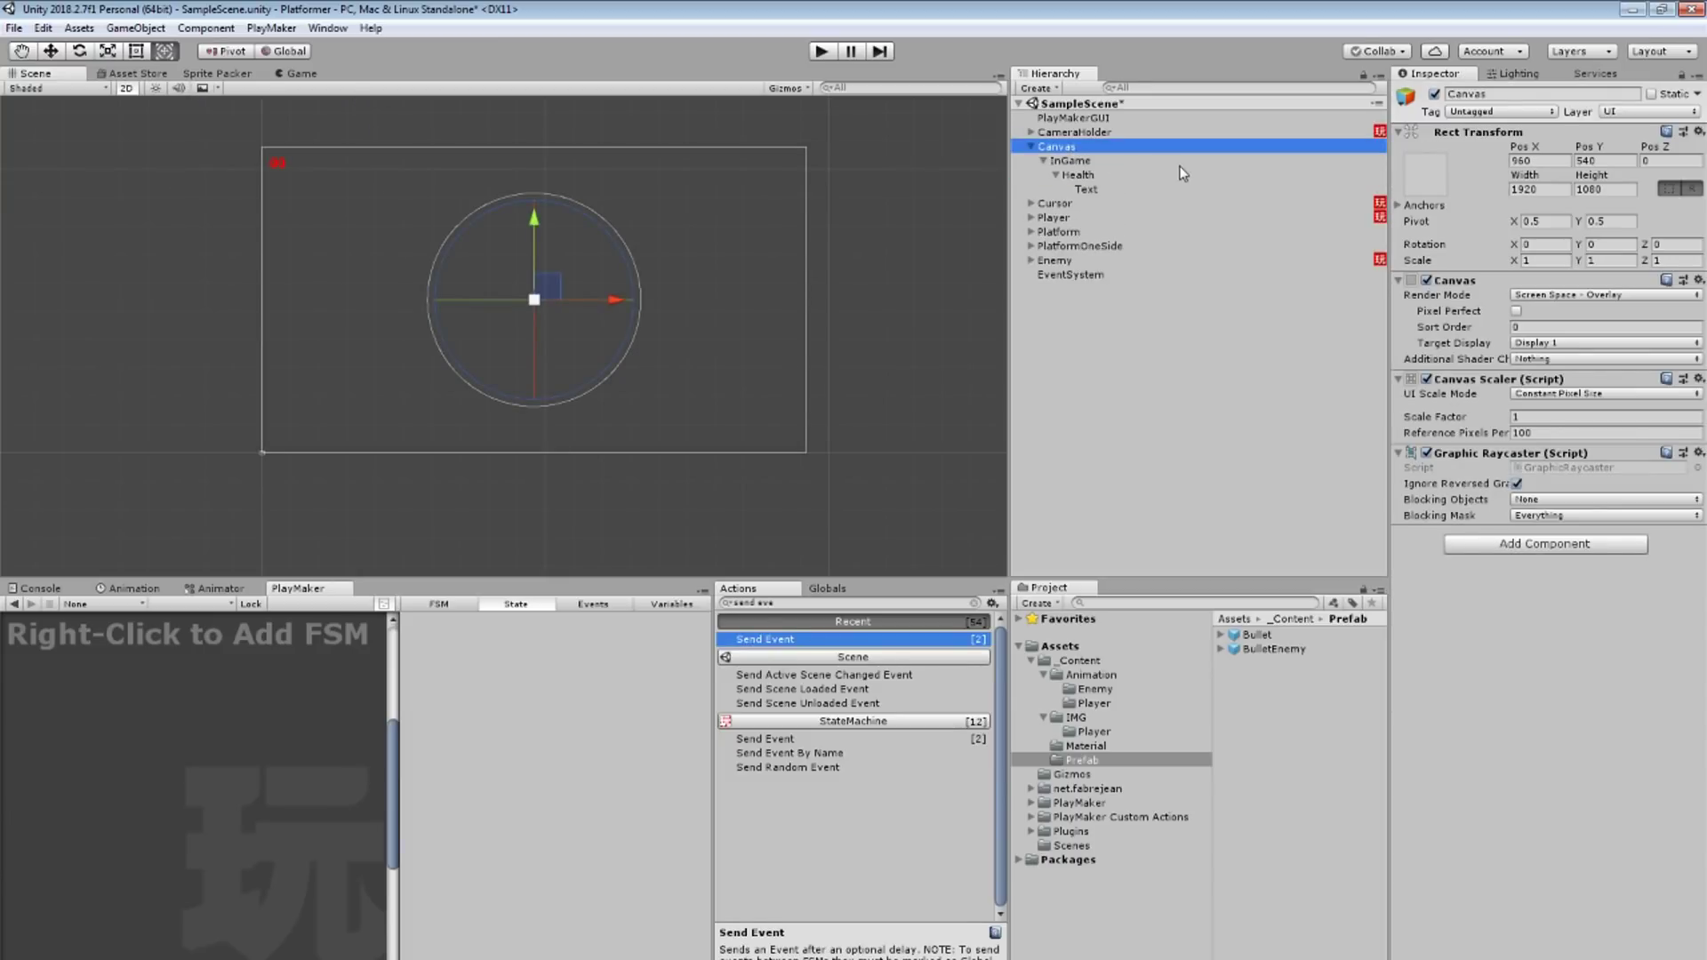
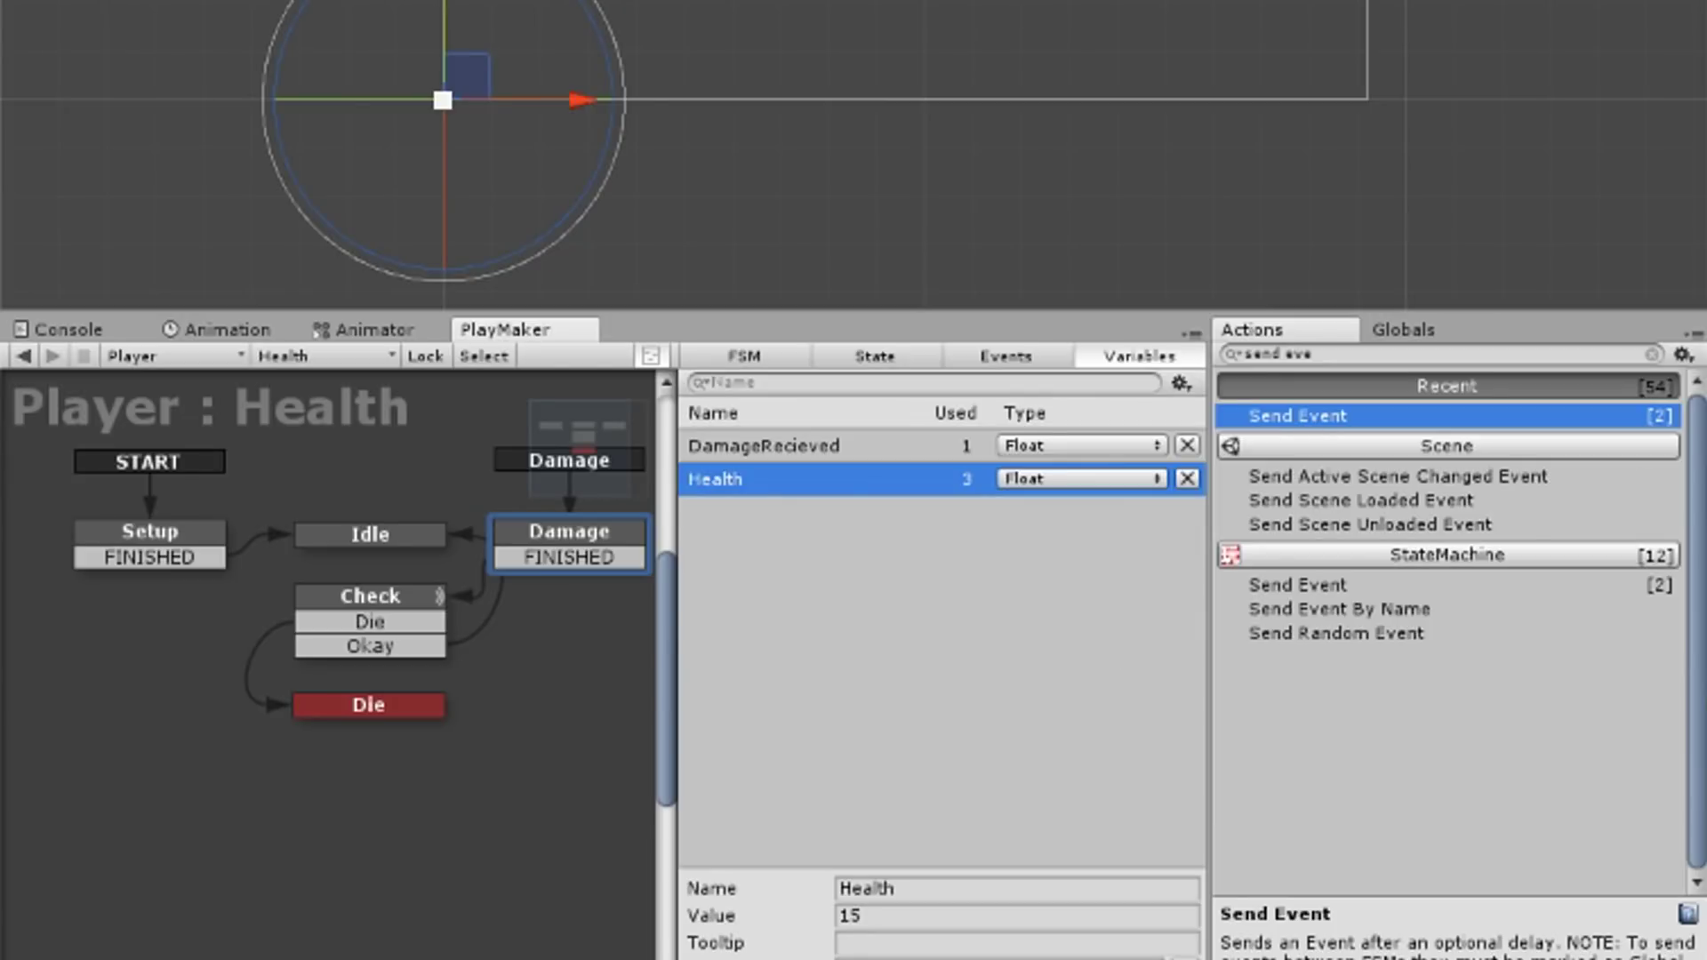
Add a global Float variable named Health.
click(1403, 331)
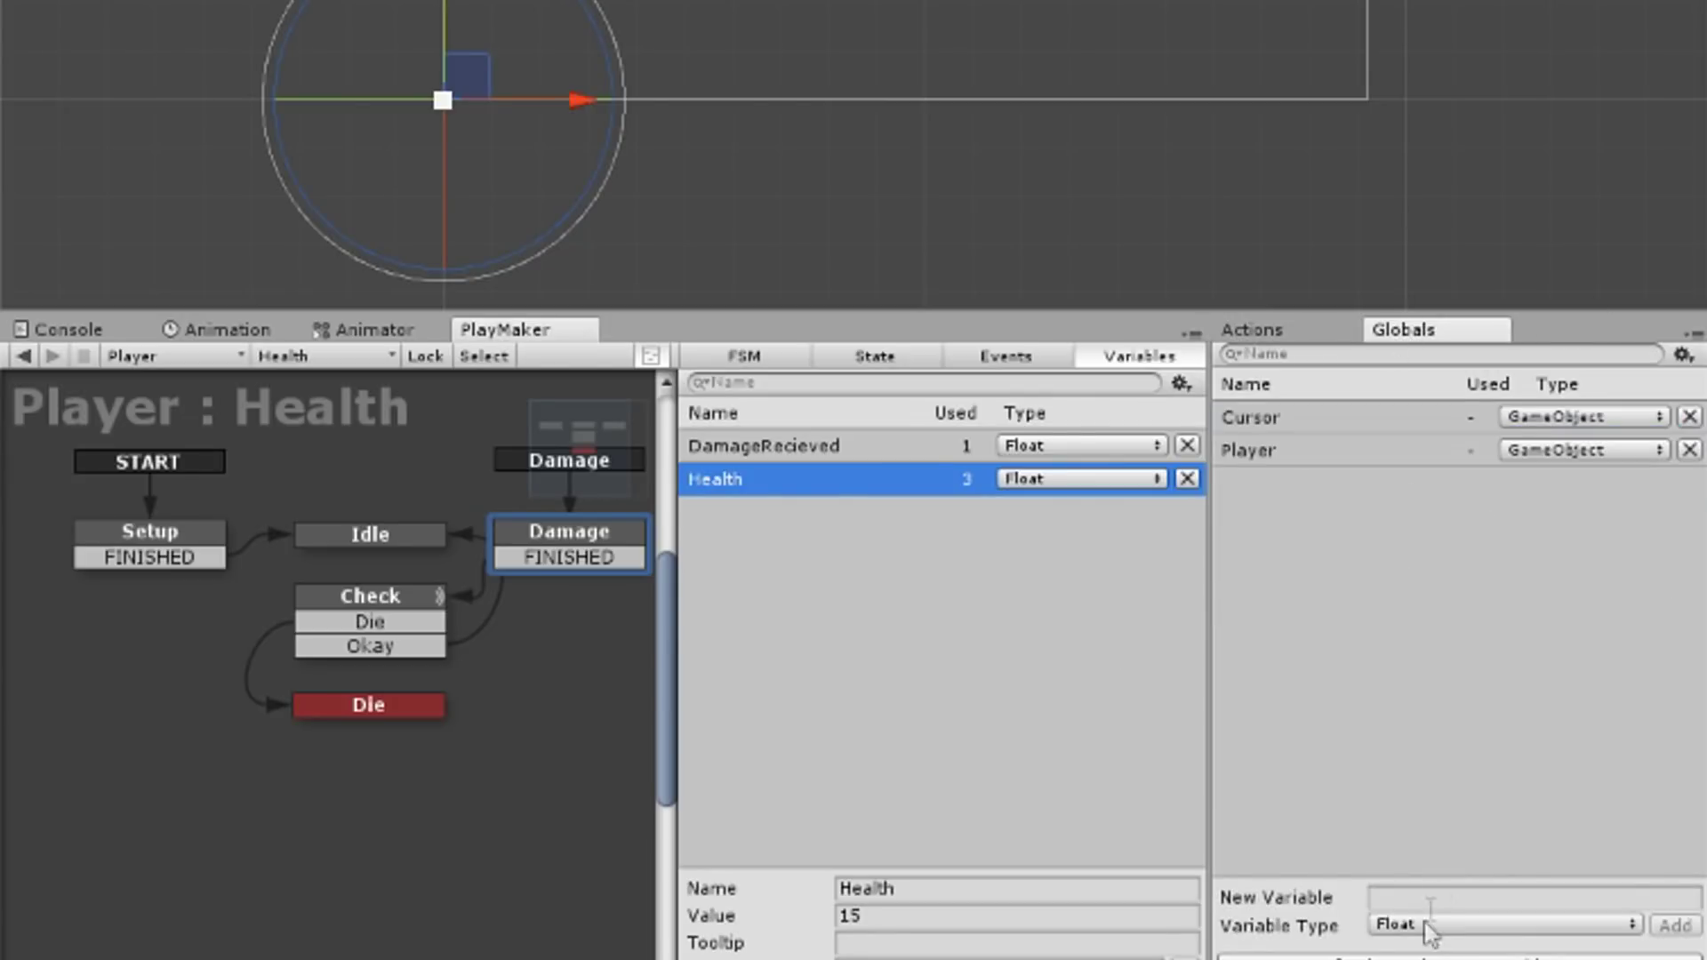
click(1396, 924)
click(1421, 896)
click(1420, 896)
text(Health)
key(Return)
Rename the local Health to Health1 and point the Damage and Check Float 1 fields at global Health.
click(880, 888)
text(1)
key(Return)
click(594, 531)
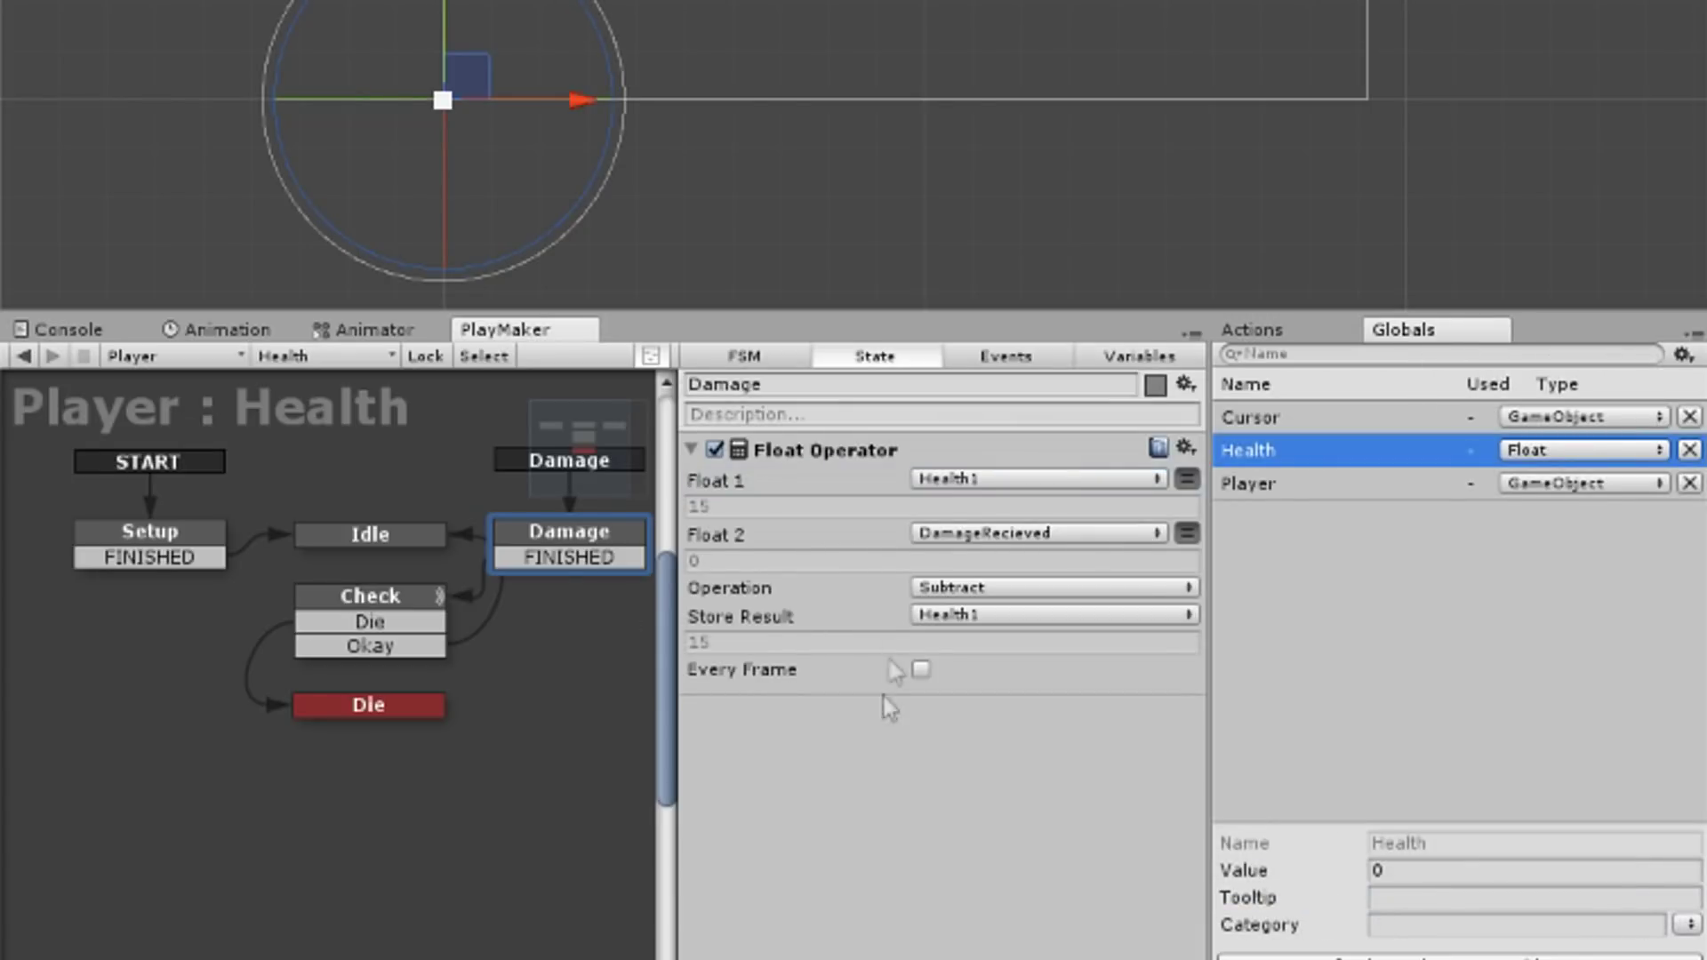
click(1055, 481)
mouse_move(1156, 610)
click(1285, 618)
click(400, 594)
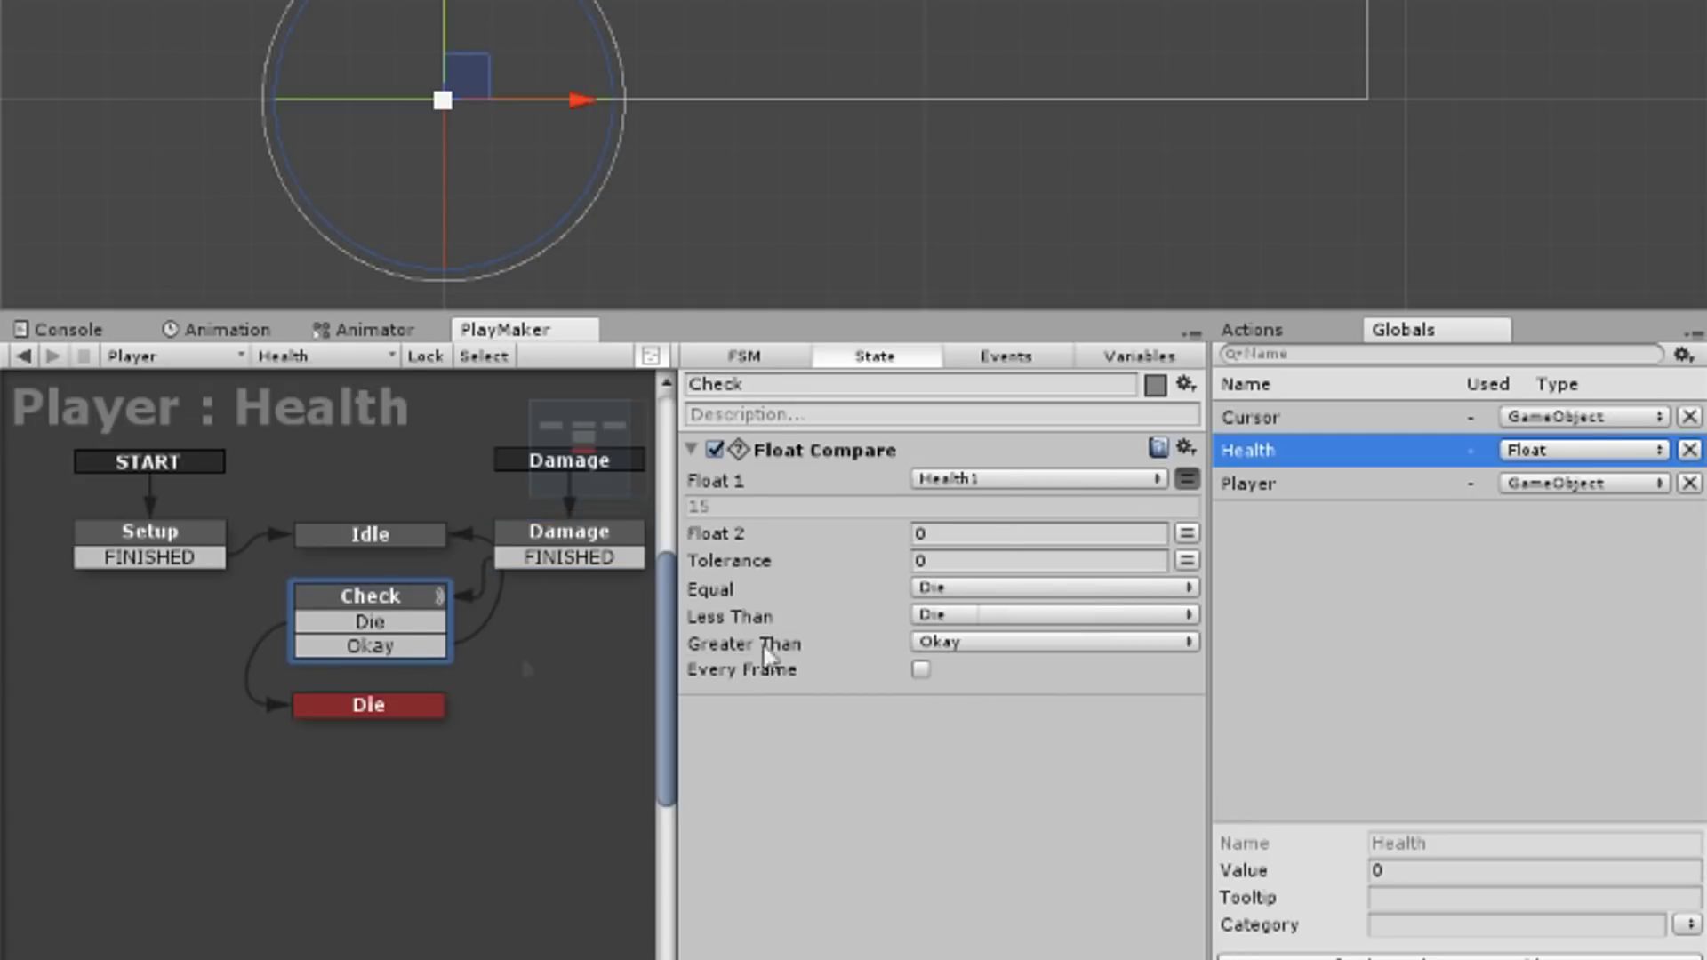
click(1004, 481)
mouse_move(1052, 610)
click(1287, 610)
Store the Damage state's subtraction result in the global Health variable.
click(1136, 360)
click(924, 490)
click(404, 594)
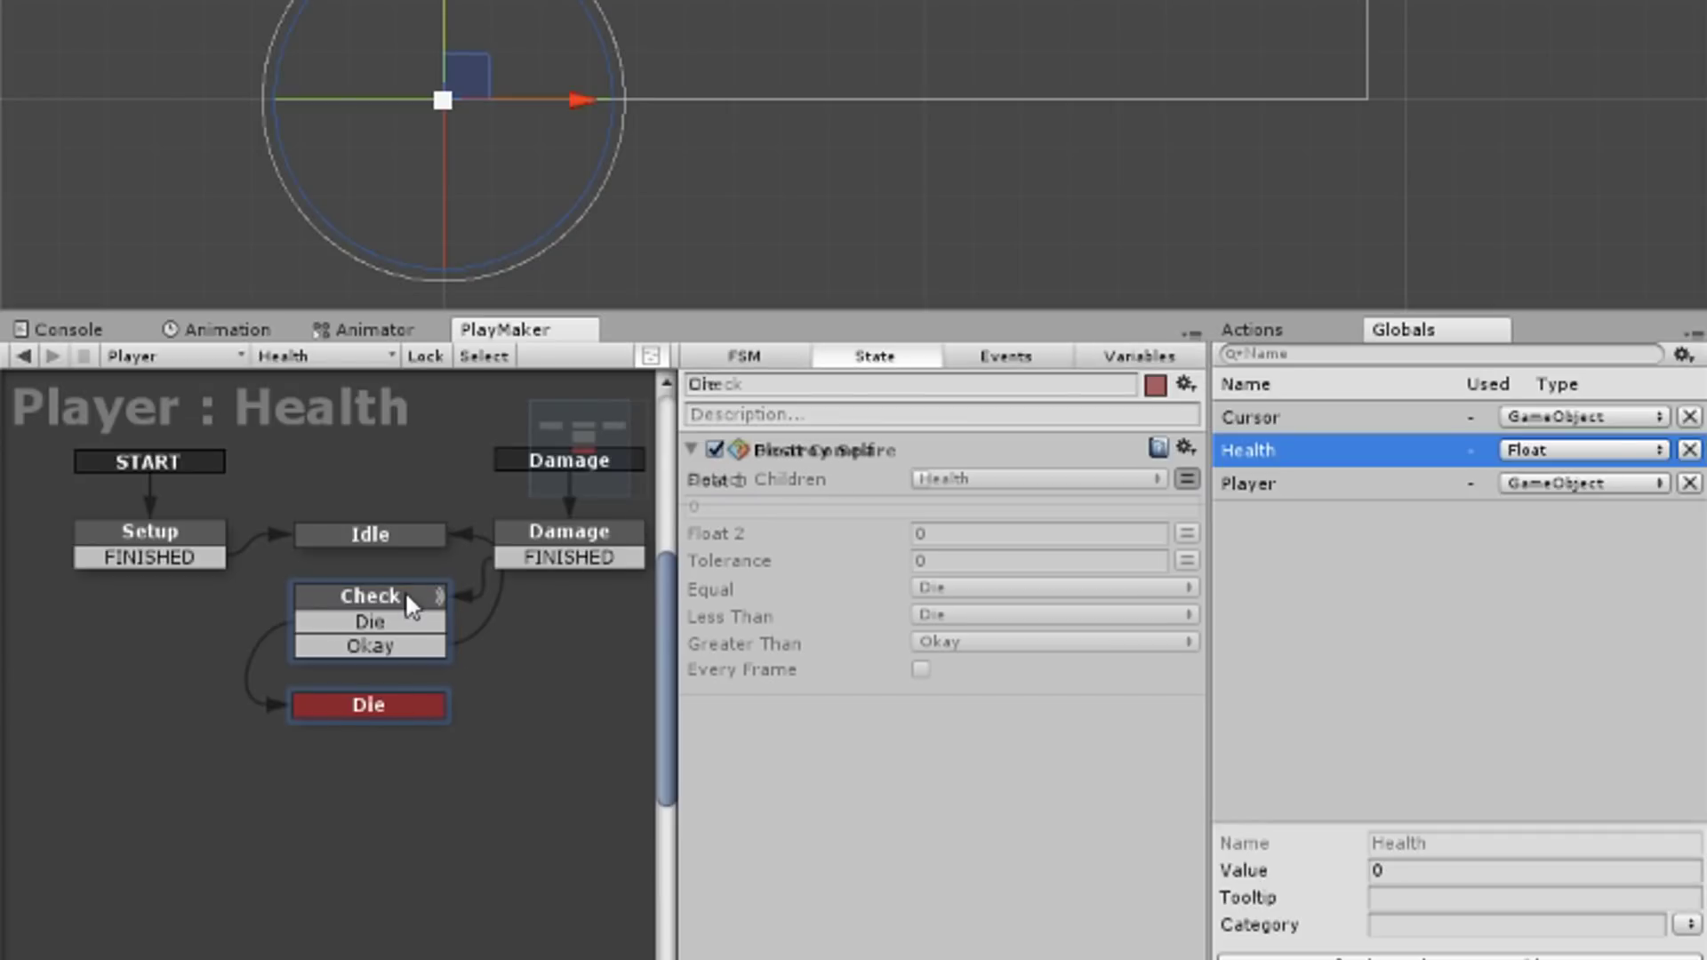
click(563, 535)
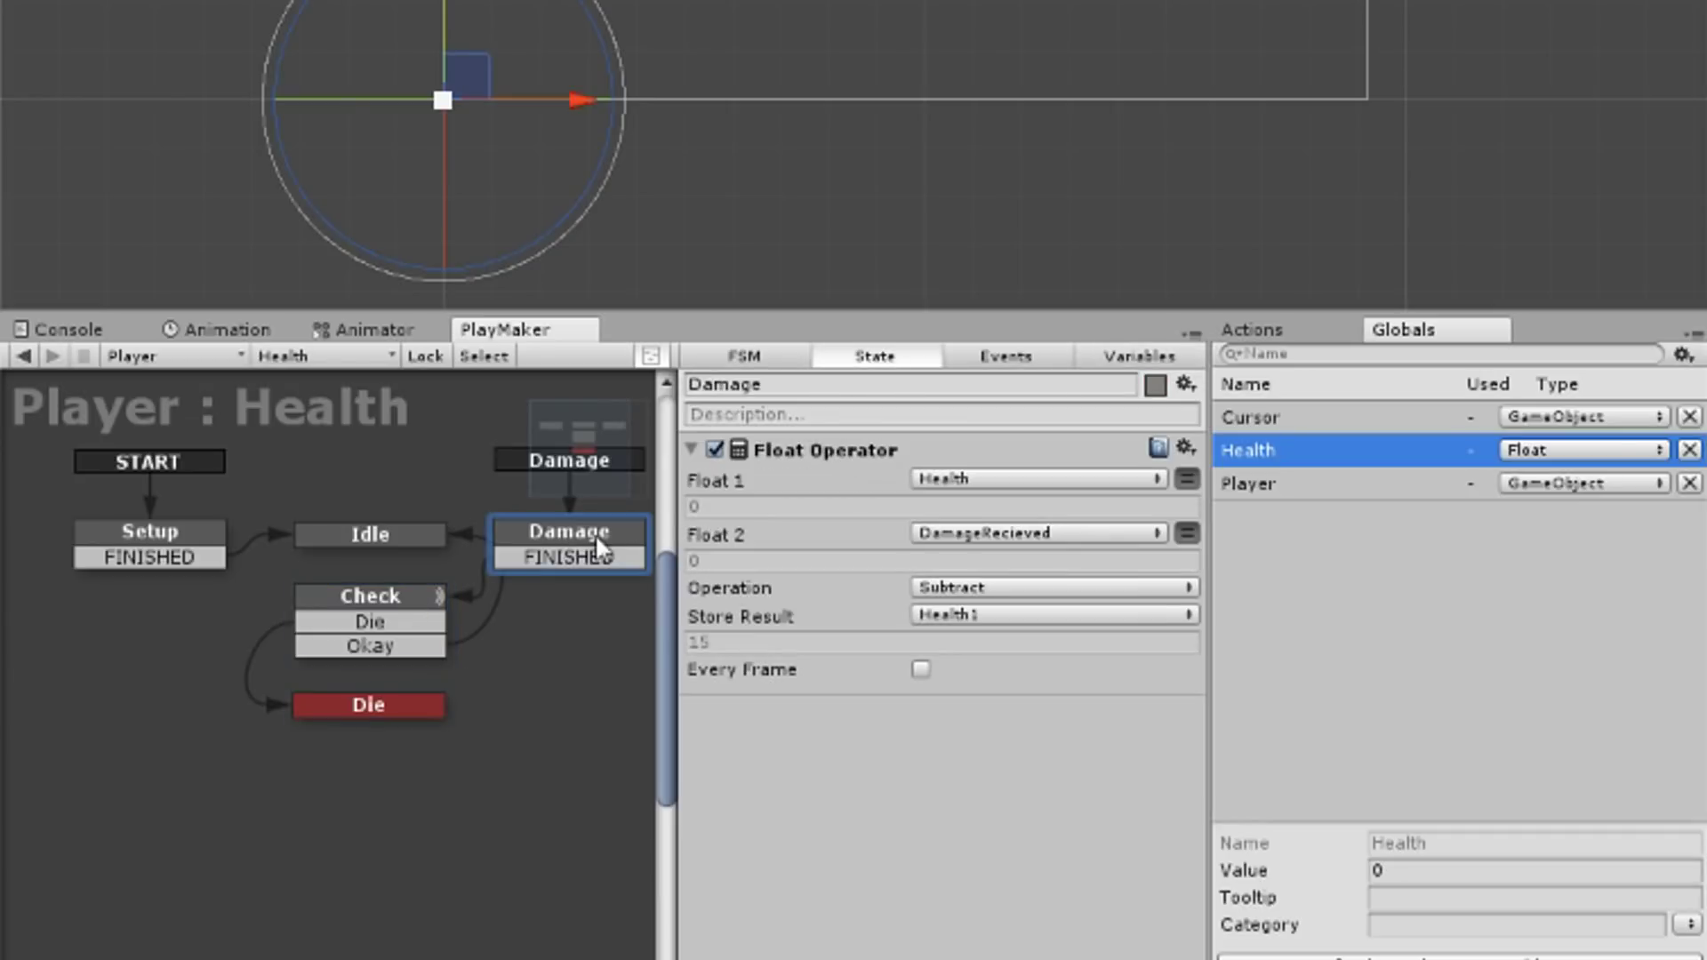
click(1050, 615)
mouse_move(1045, 755)
click(1245, 747)
Delete the Health1 local variable, start global Health at 15, and select the Health UI object.
click(1120, 357)
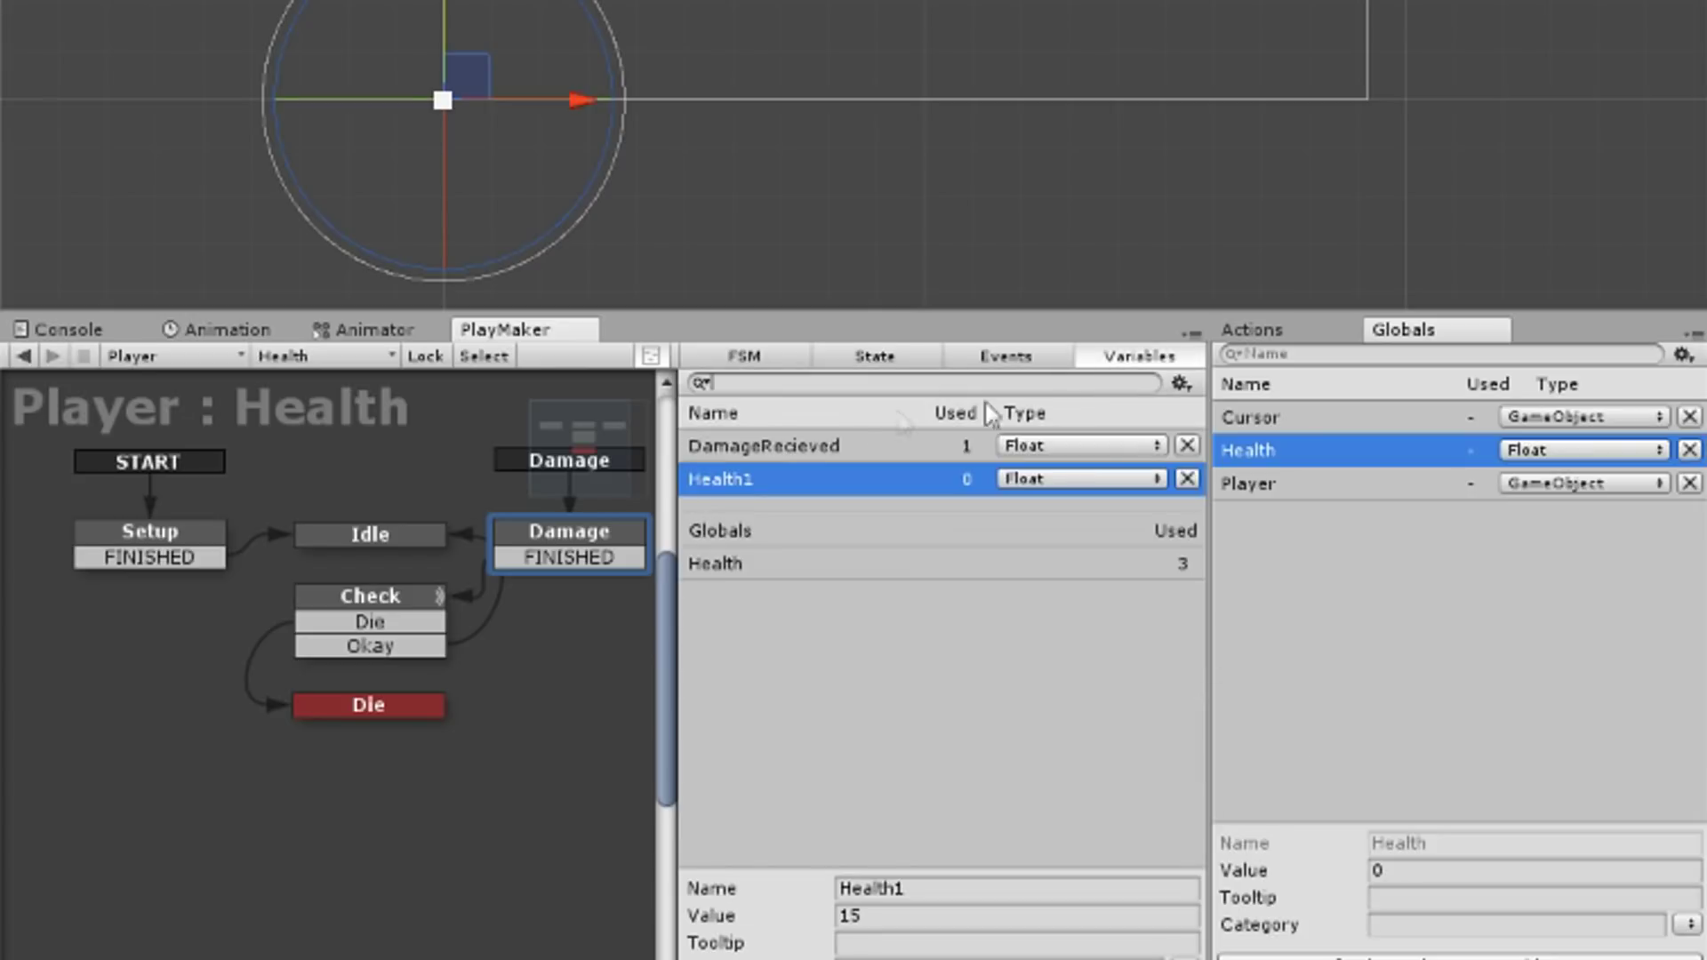
click(1188, 479)
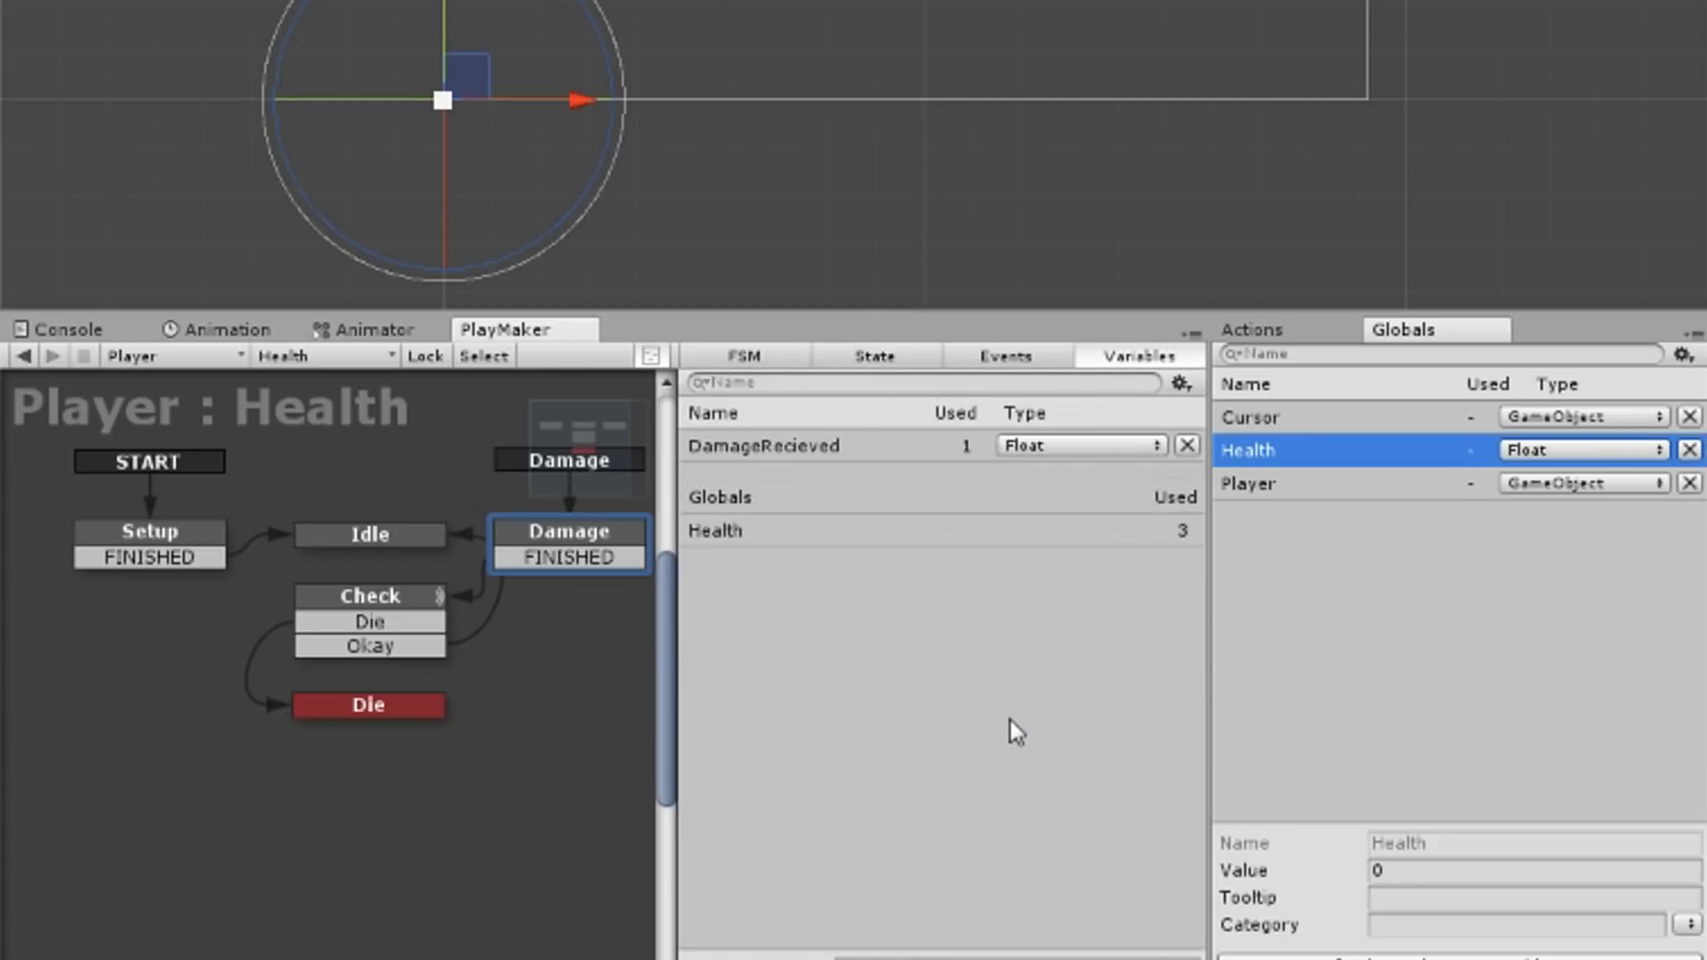
click(1446, 871)
text(15)
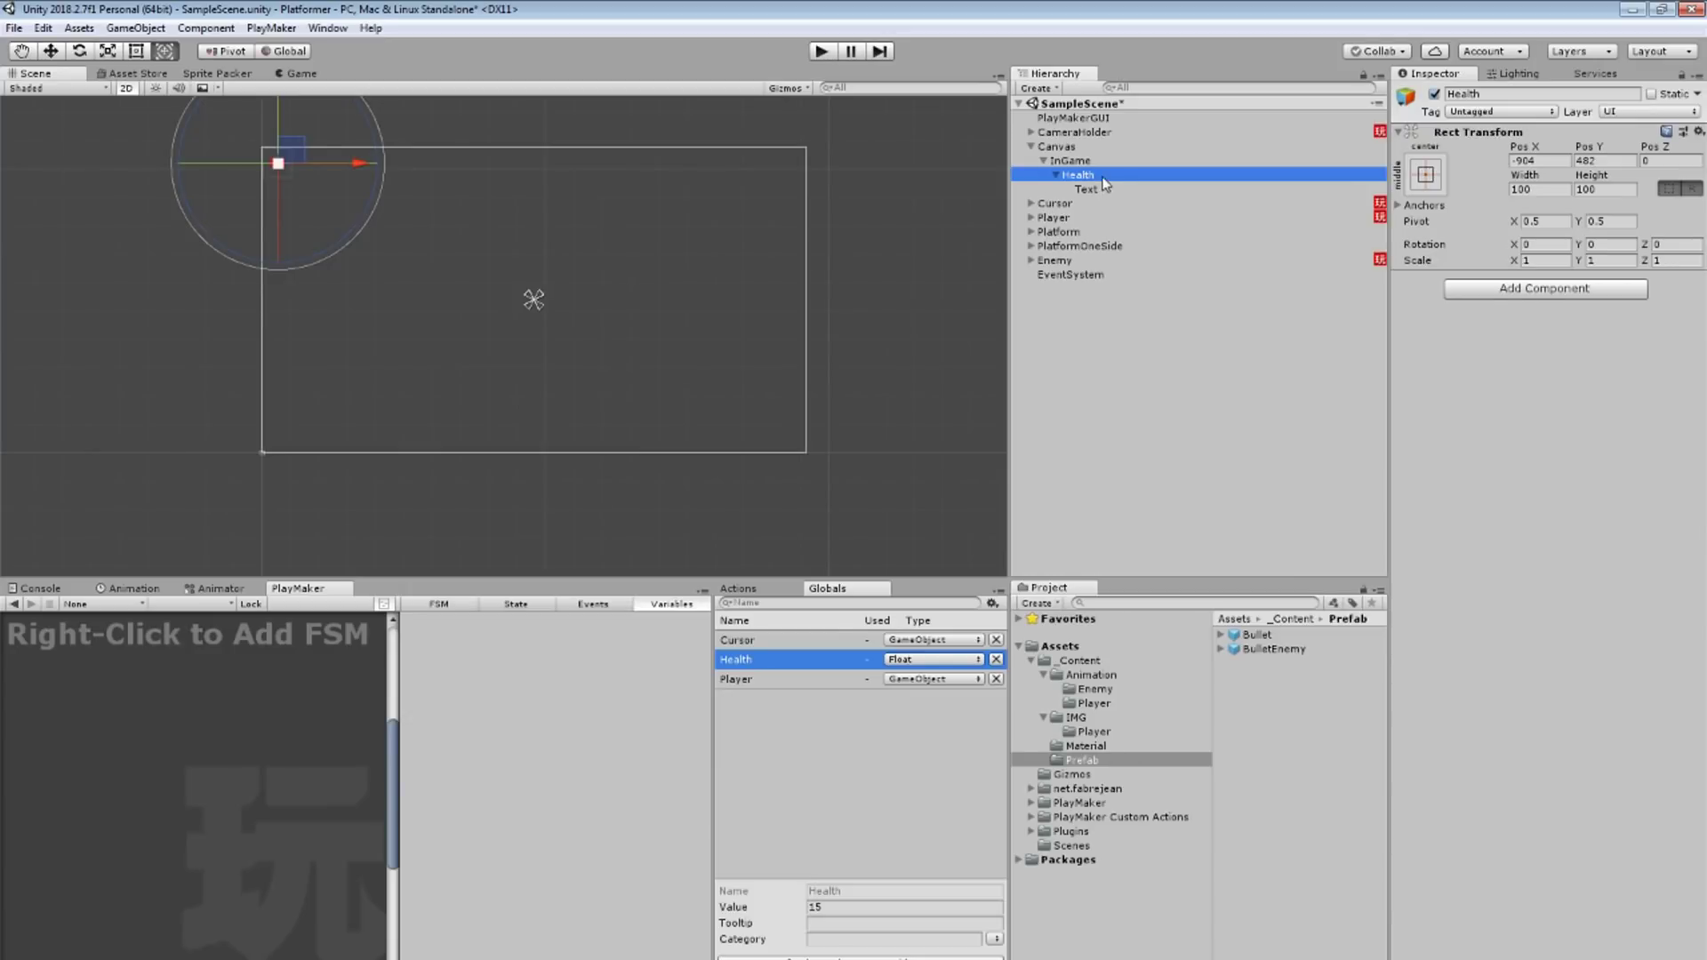
click(1103, 188)
click(1102, 175)
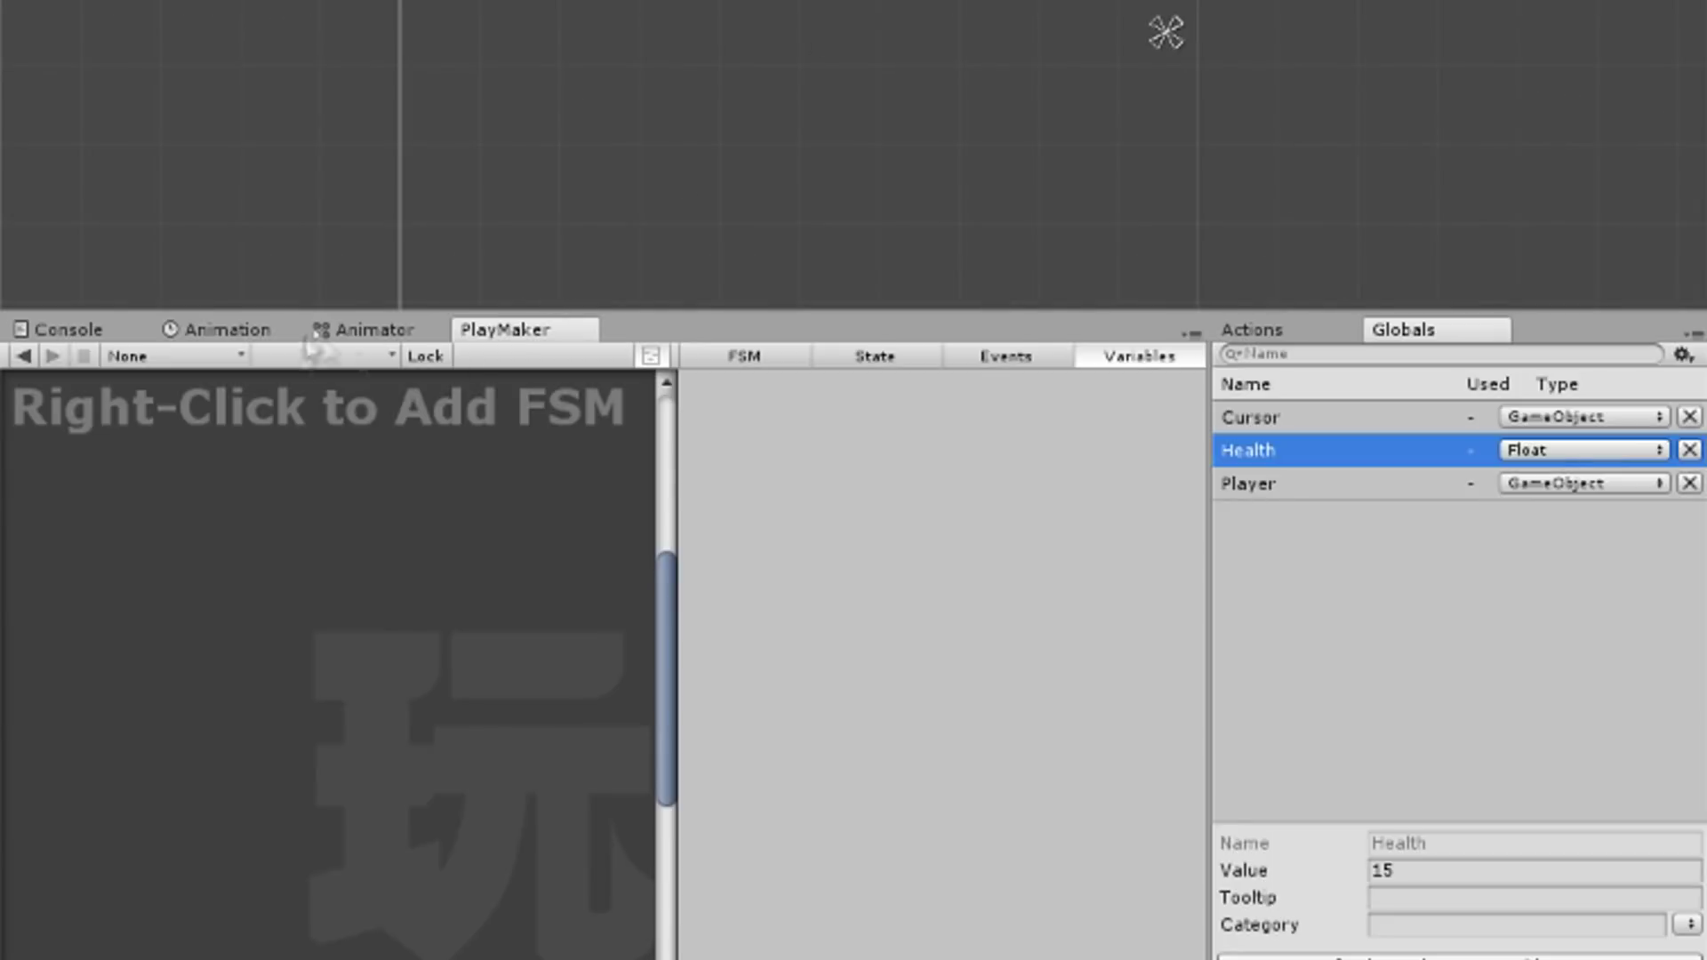
Add an FSM to the Health UI object and rename its first state SetHealthAmount.
right_click(195, 756)
click(231, 765)
click(437, 603)
double_click(449, 620)
text(He)
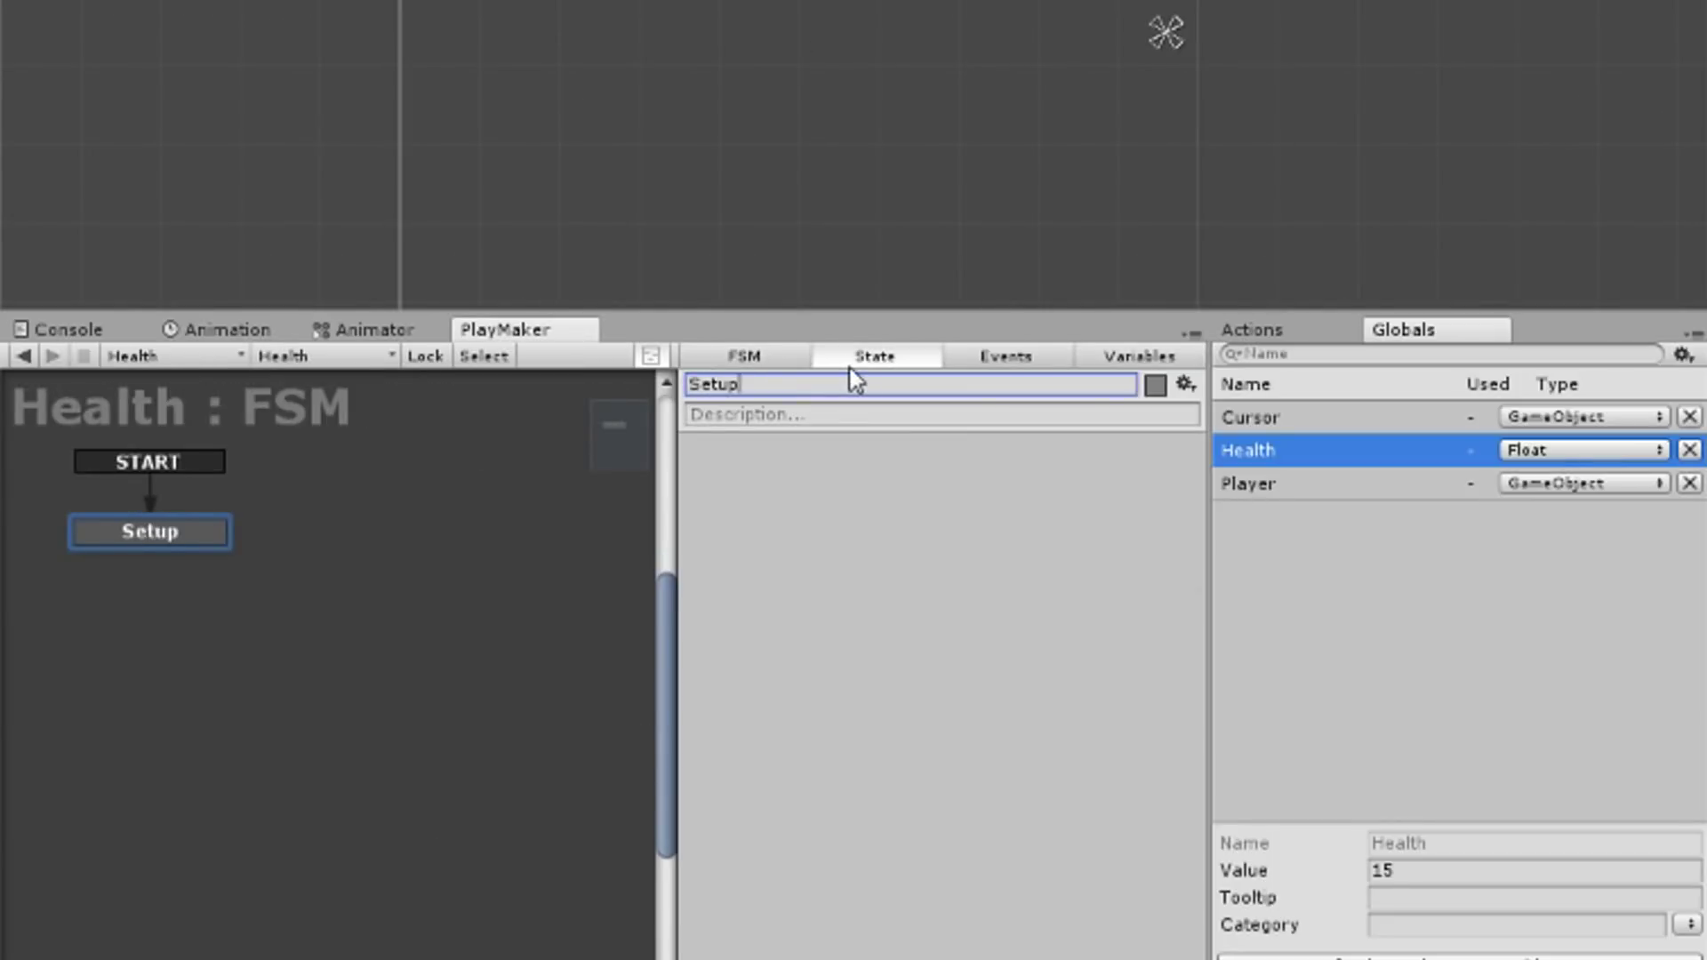
text(HealthAmount)
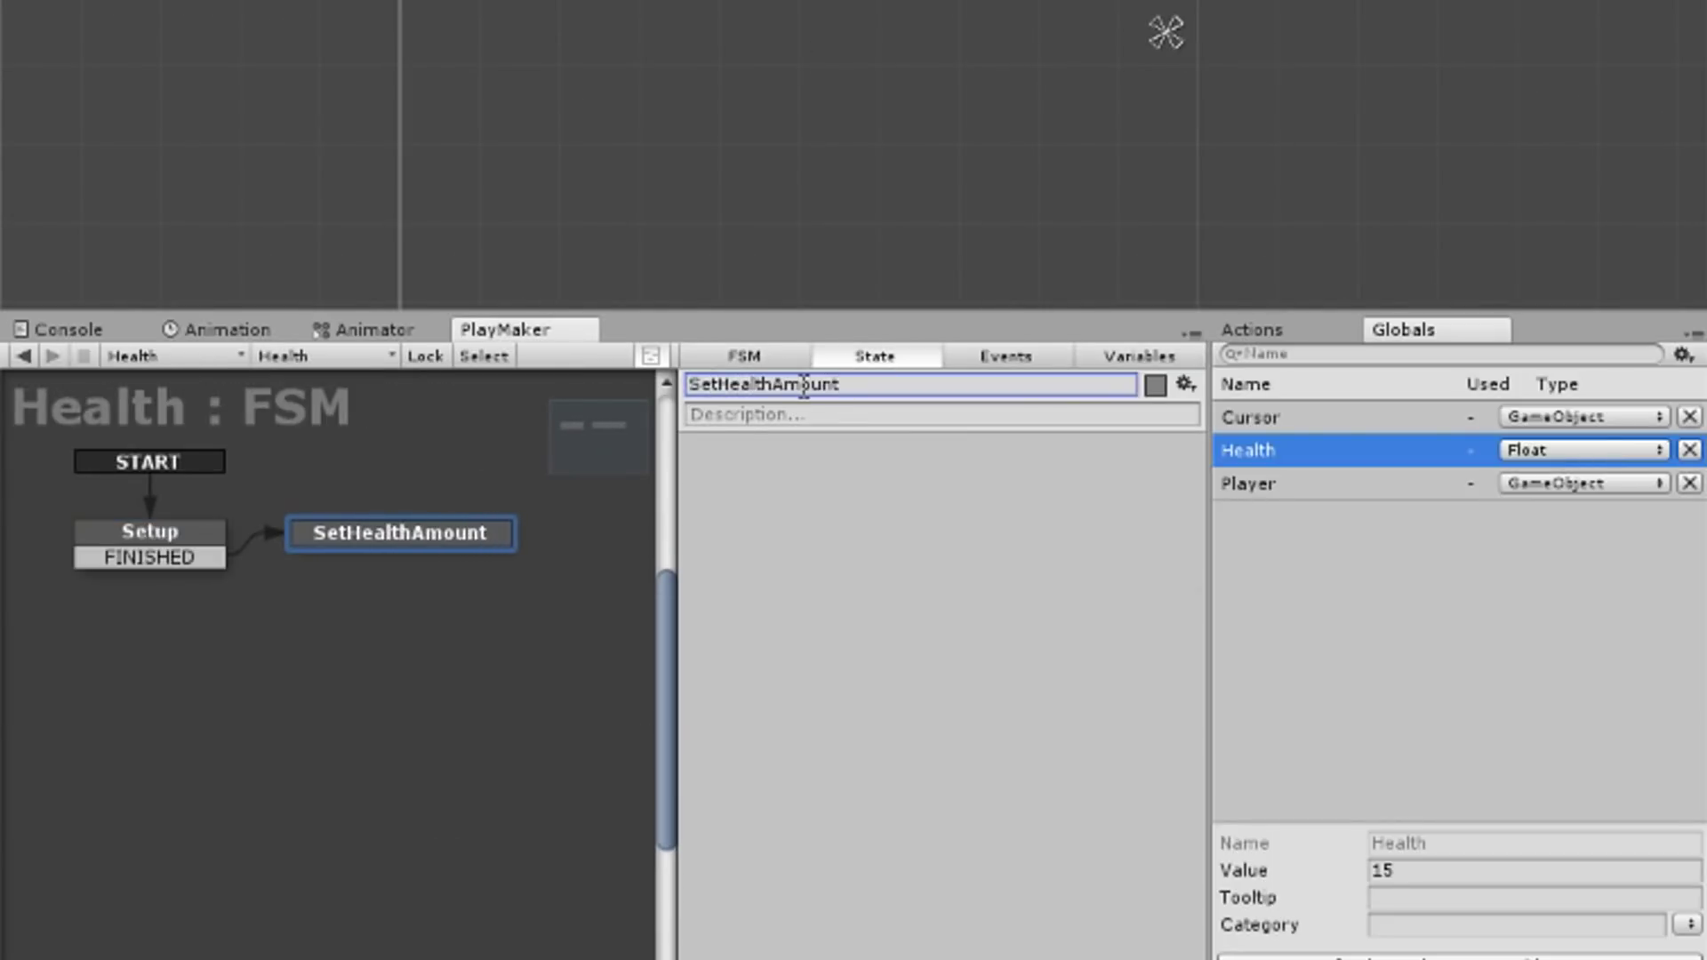
Add a Convert Float To String action that converts the global Health float.
click(1103, 950)
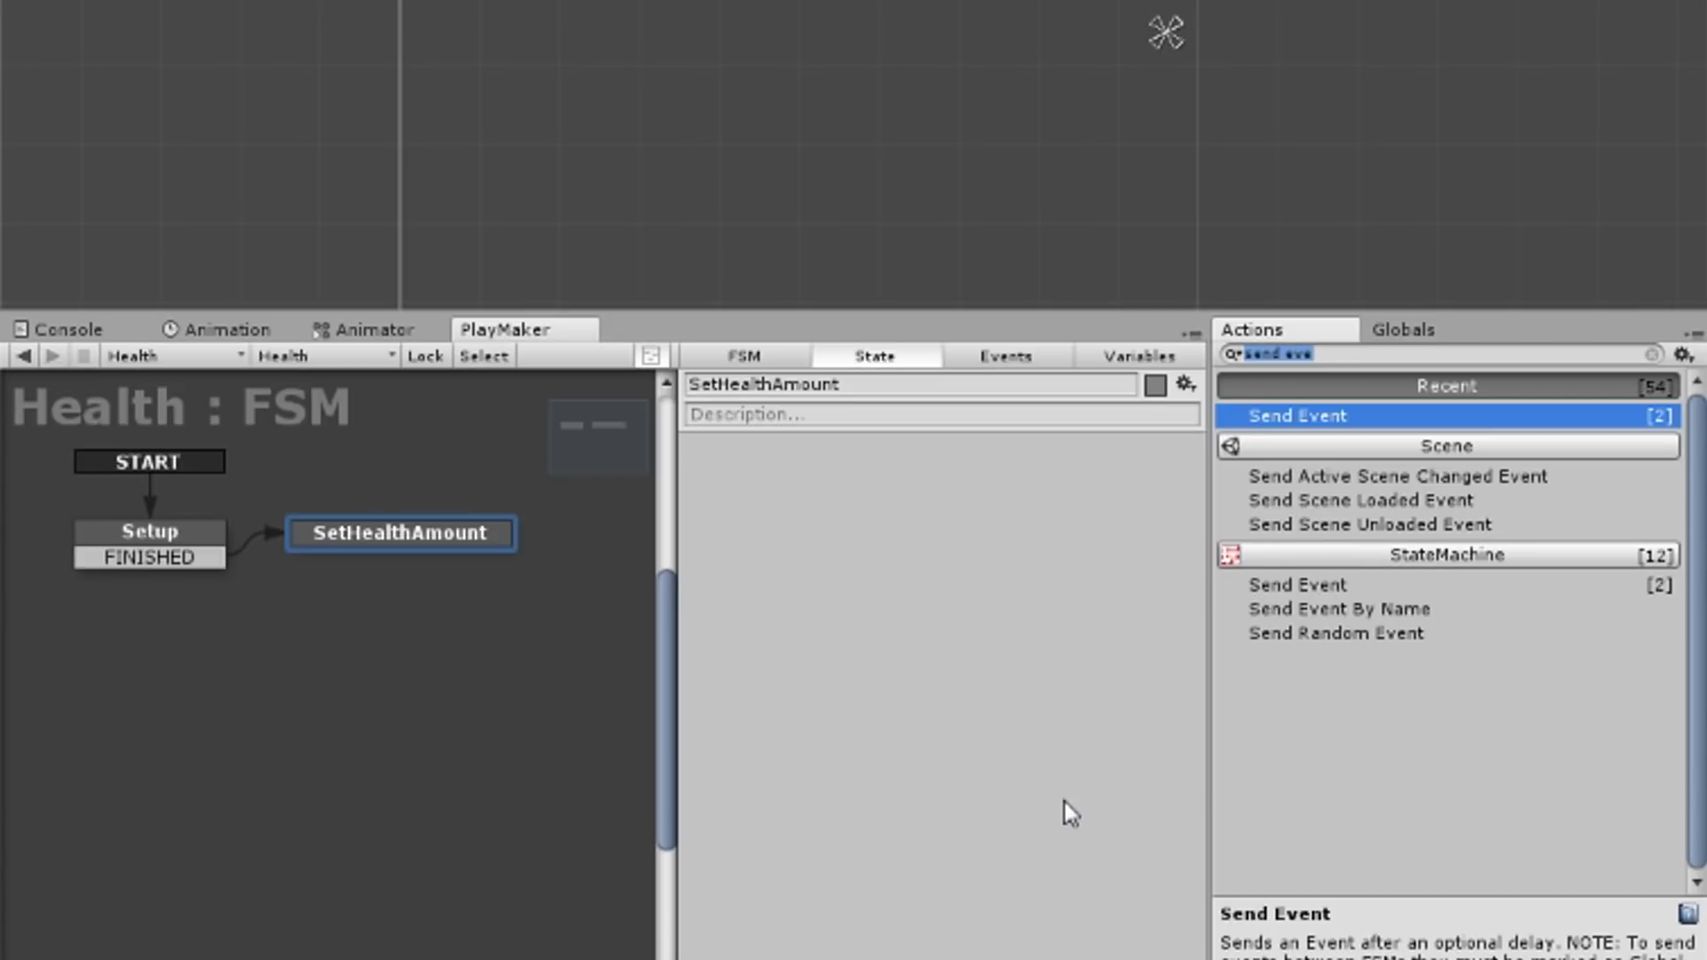
text(float to string)
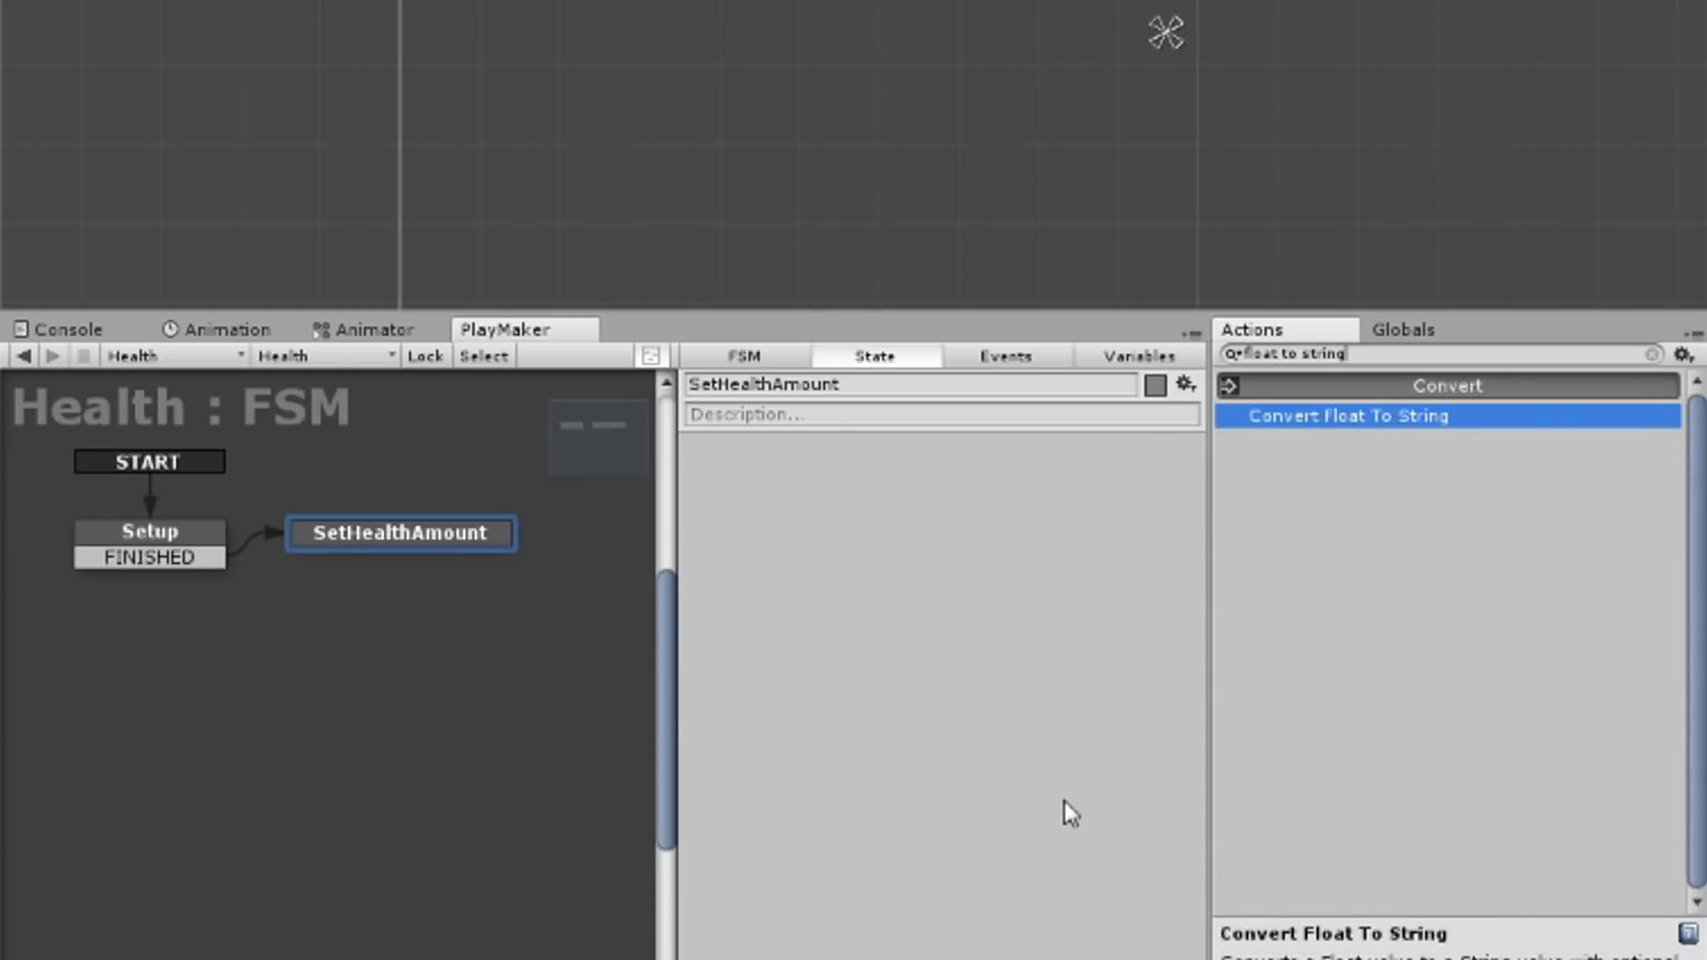
key(Return)
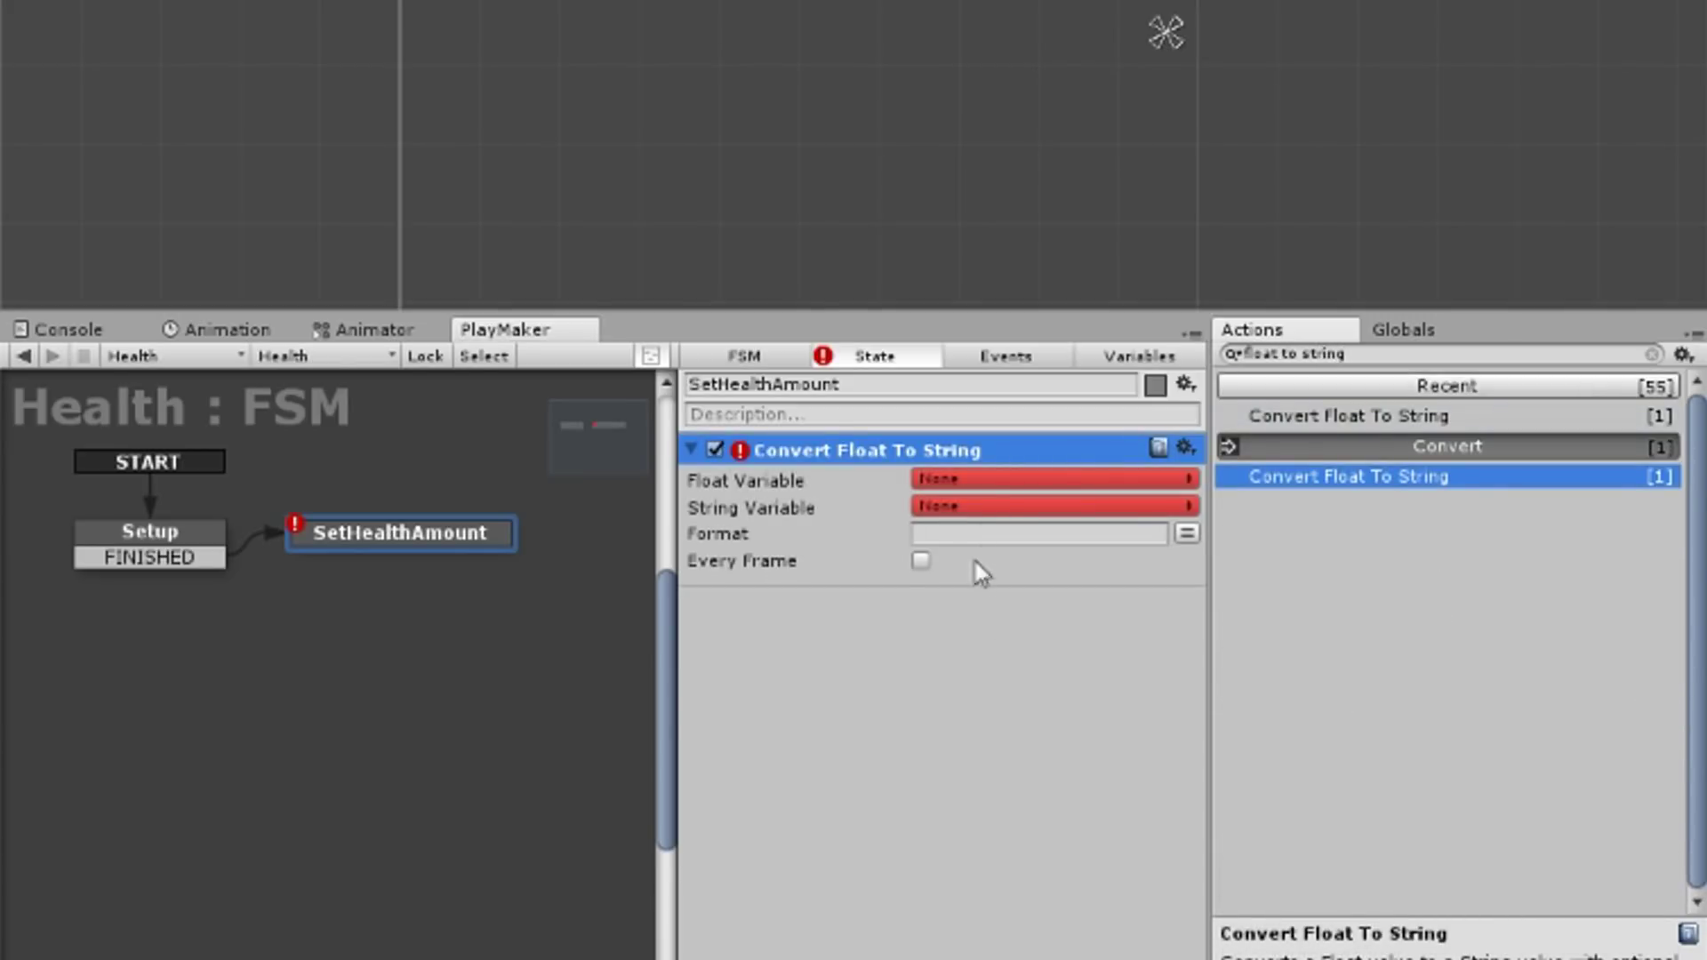
click(982, 481)
mouse_move(1029, 551)
click(1280, 542)
Store the converted value in a new HealthAmount string variable, updating every frame.
click(919, 532)
click(1023, 608)
text(Heal)
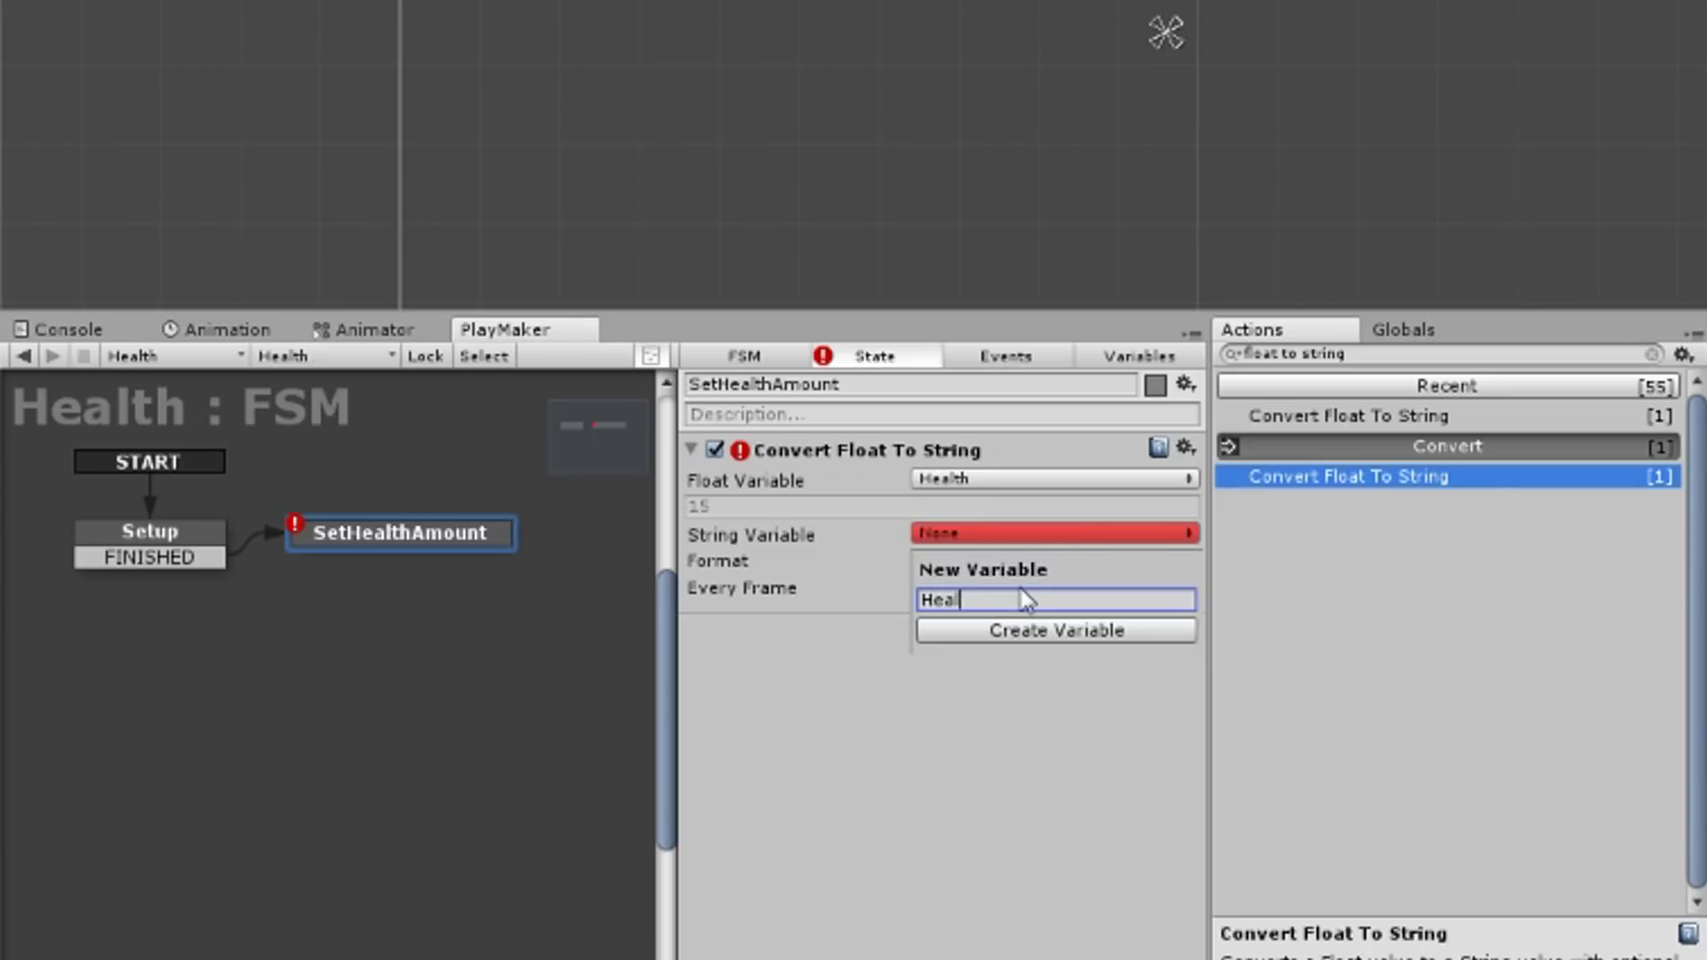
text(thAmount)
key(Return)
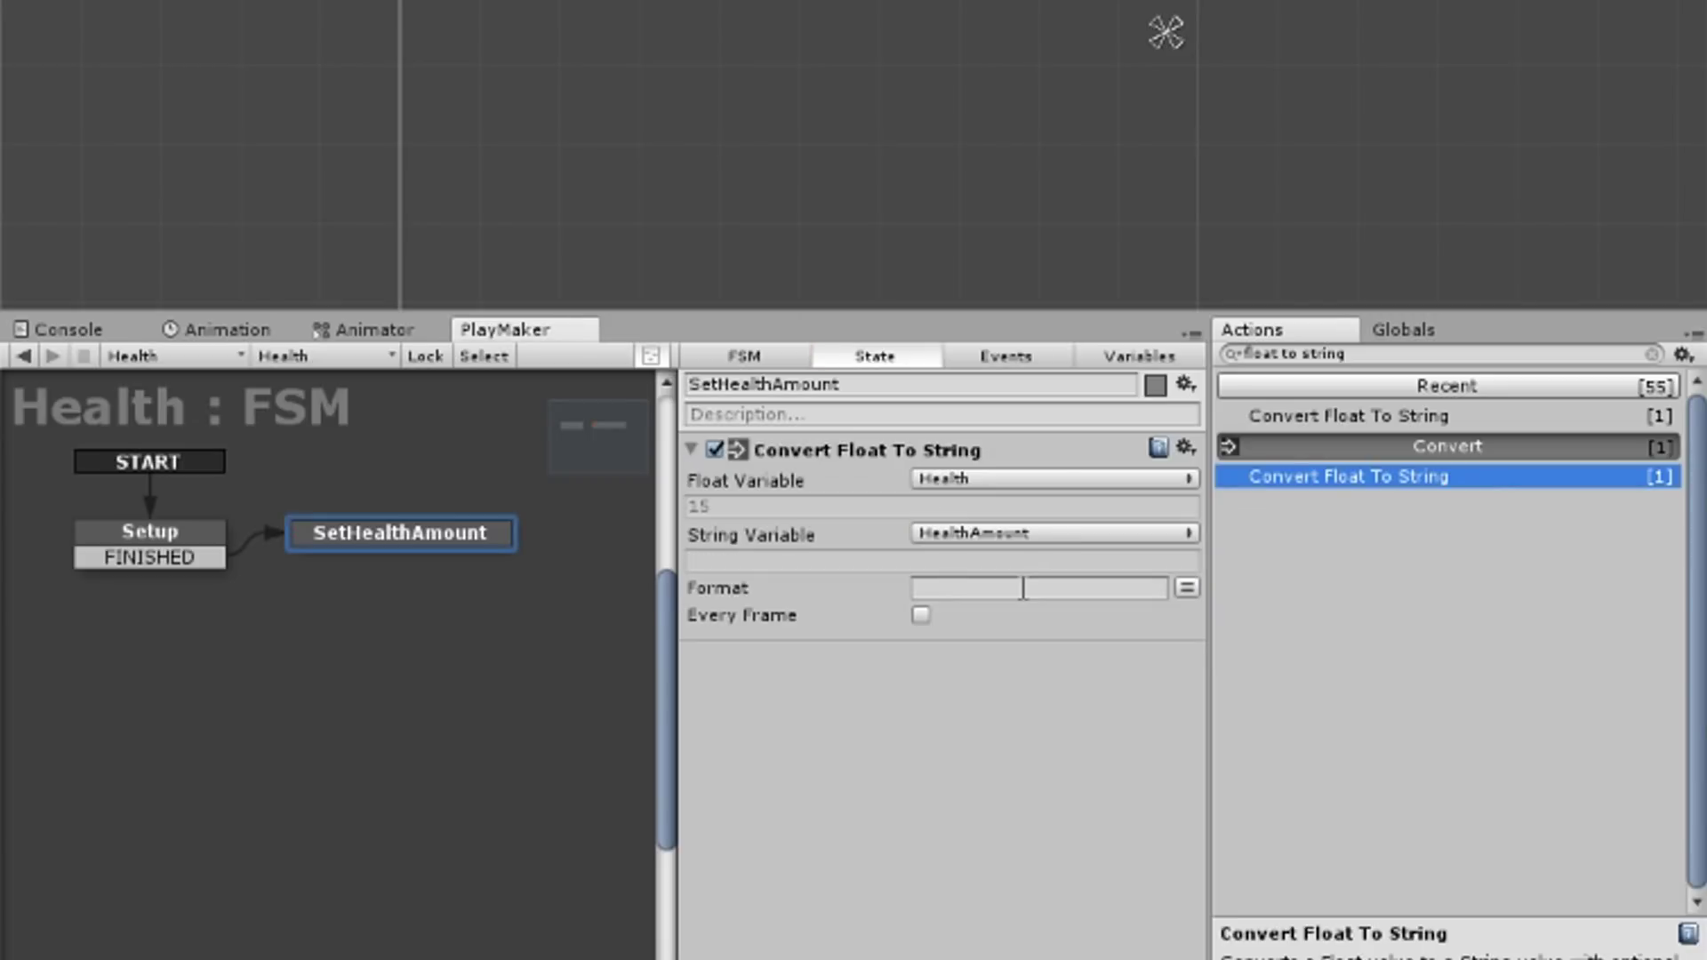
click(1188, 588)
click(1188, 588)
click(996, 591)
click(921, 615)
text(text s)
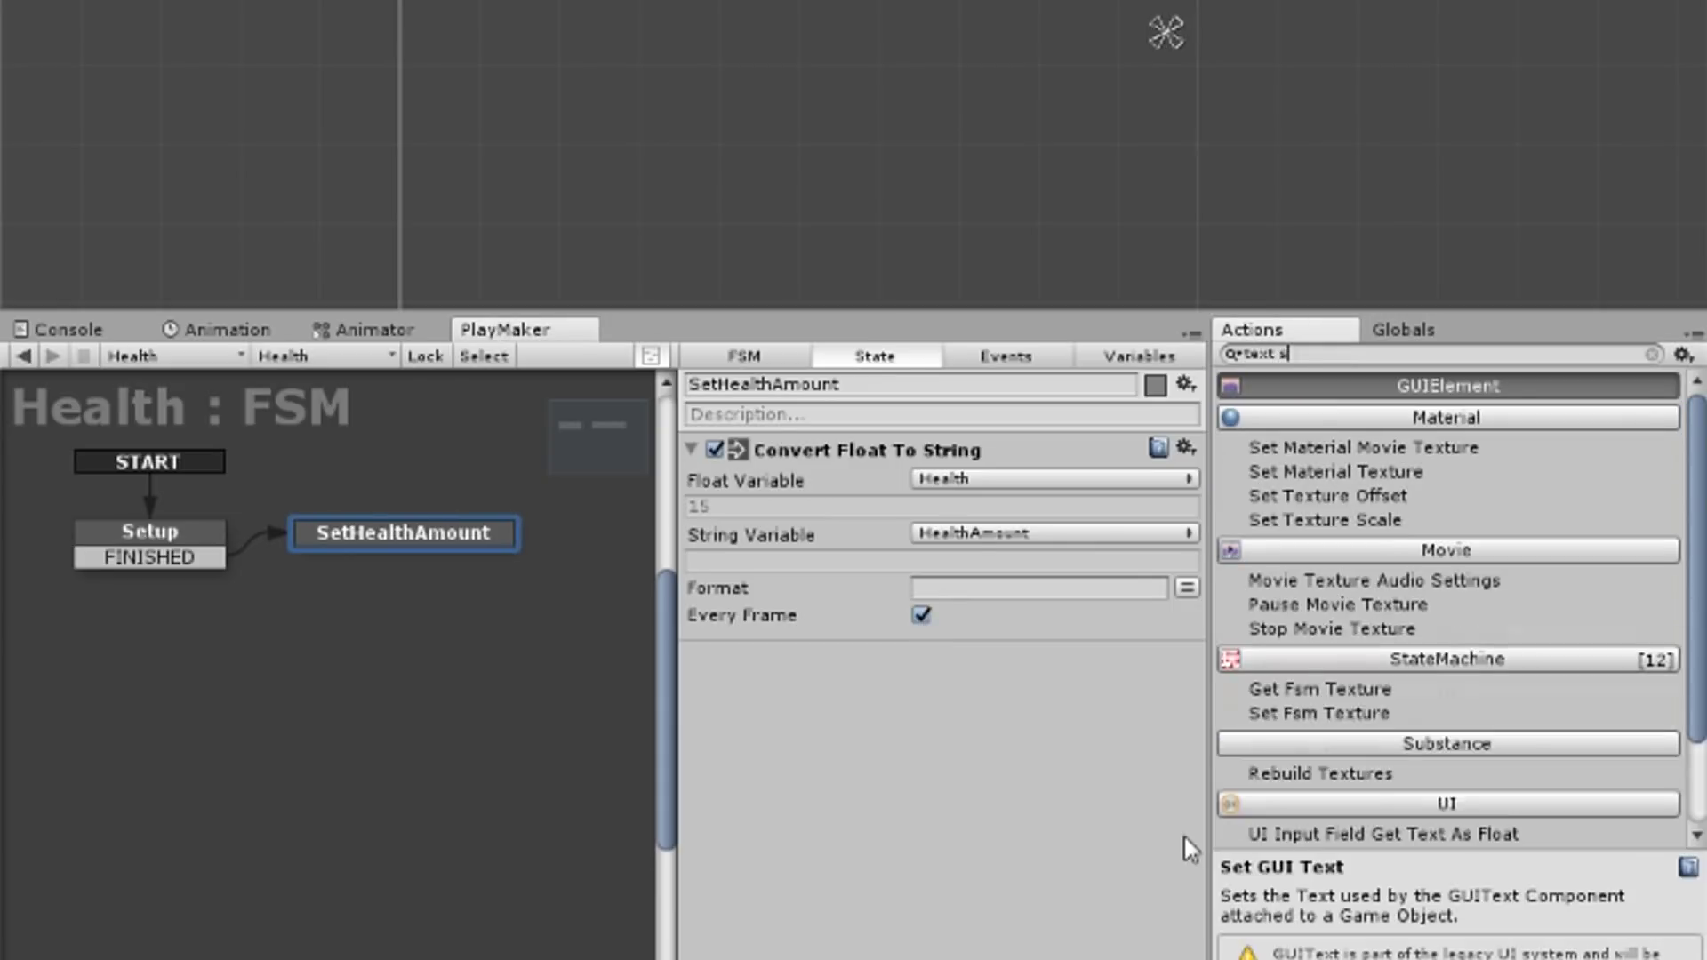
text(et)
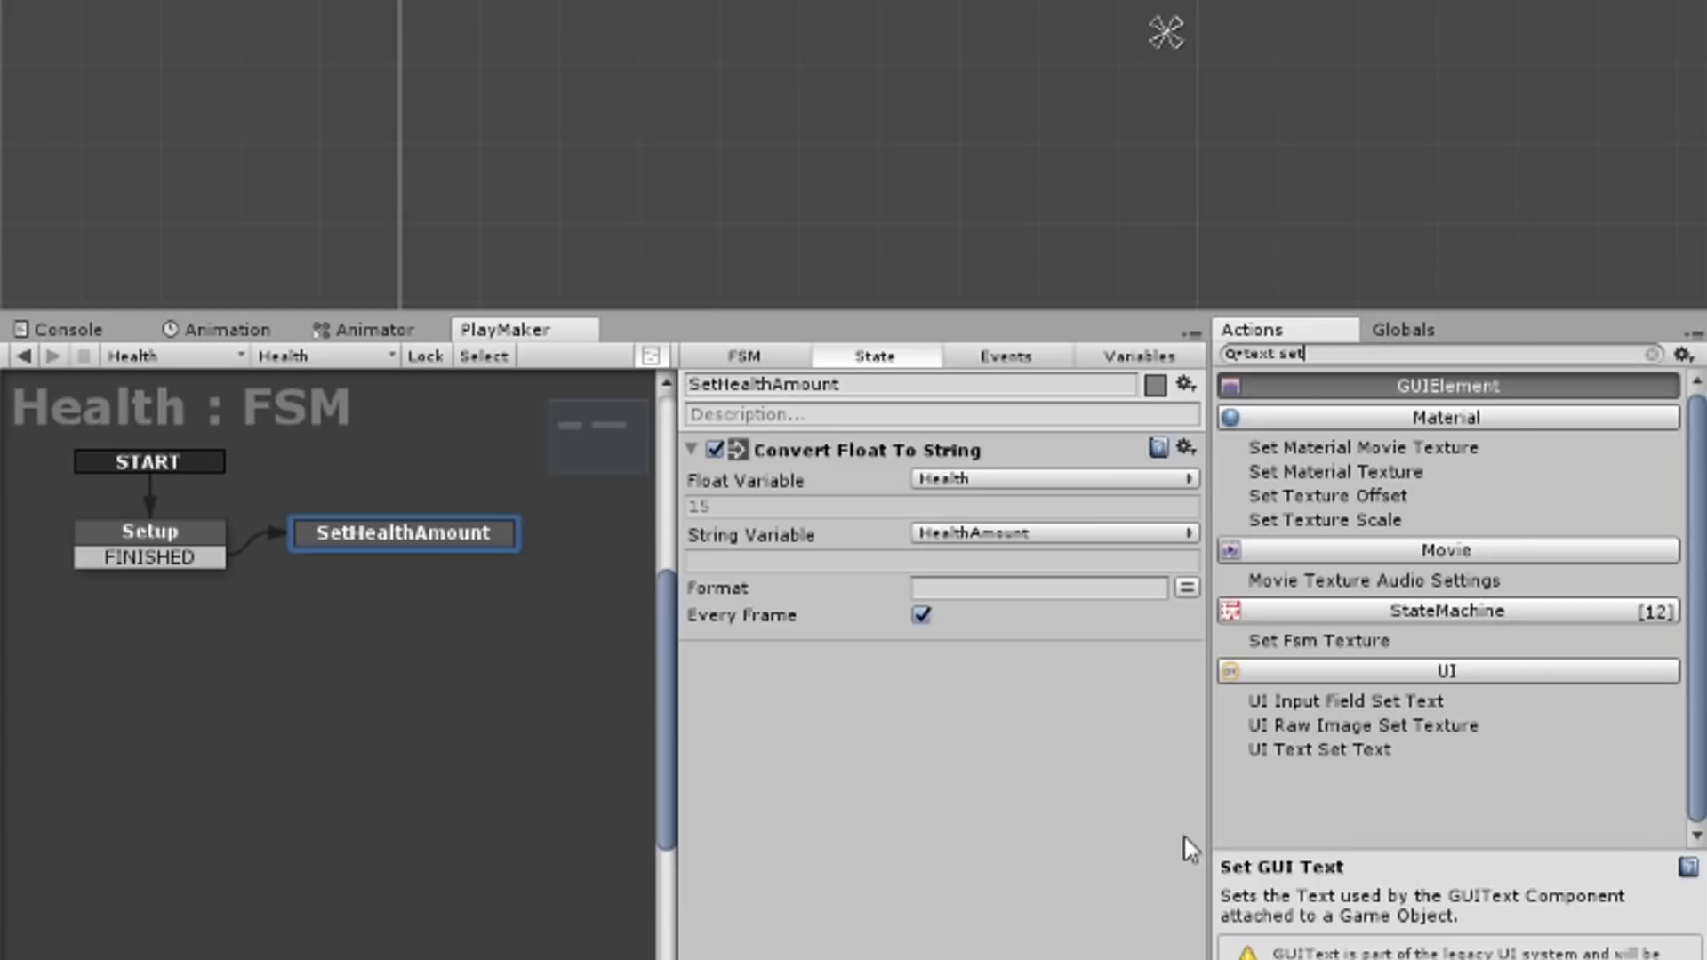
Add a UI Text Set Text action targeting a new game object variable named Text.
click(1387, 752)
double_click(1360, 751)
click(1009, 687)
click(1002, 756)
click(1018, 714)
click(1058, 824)
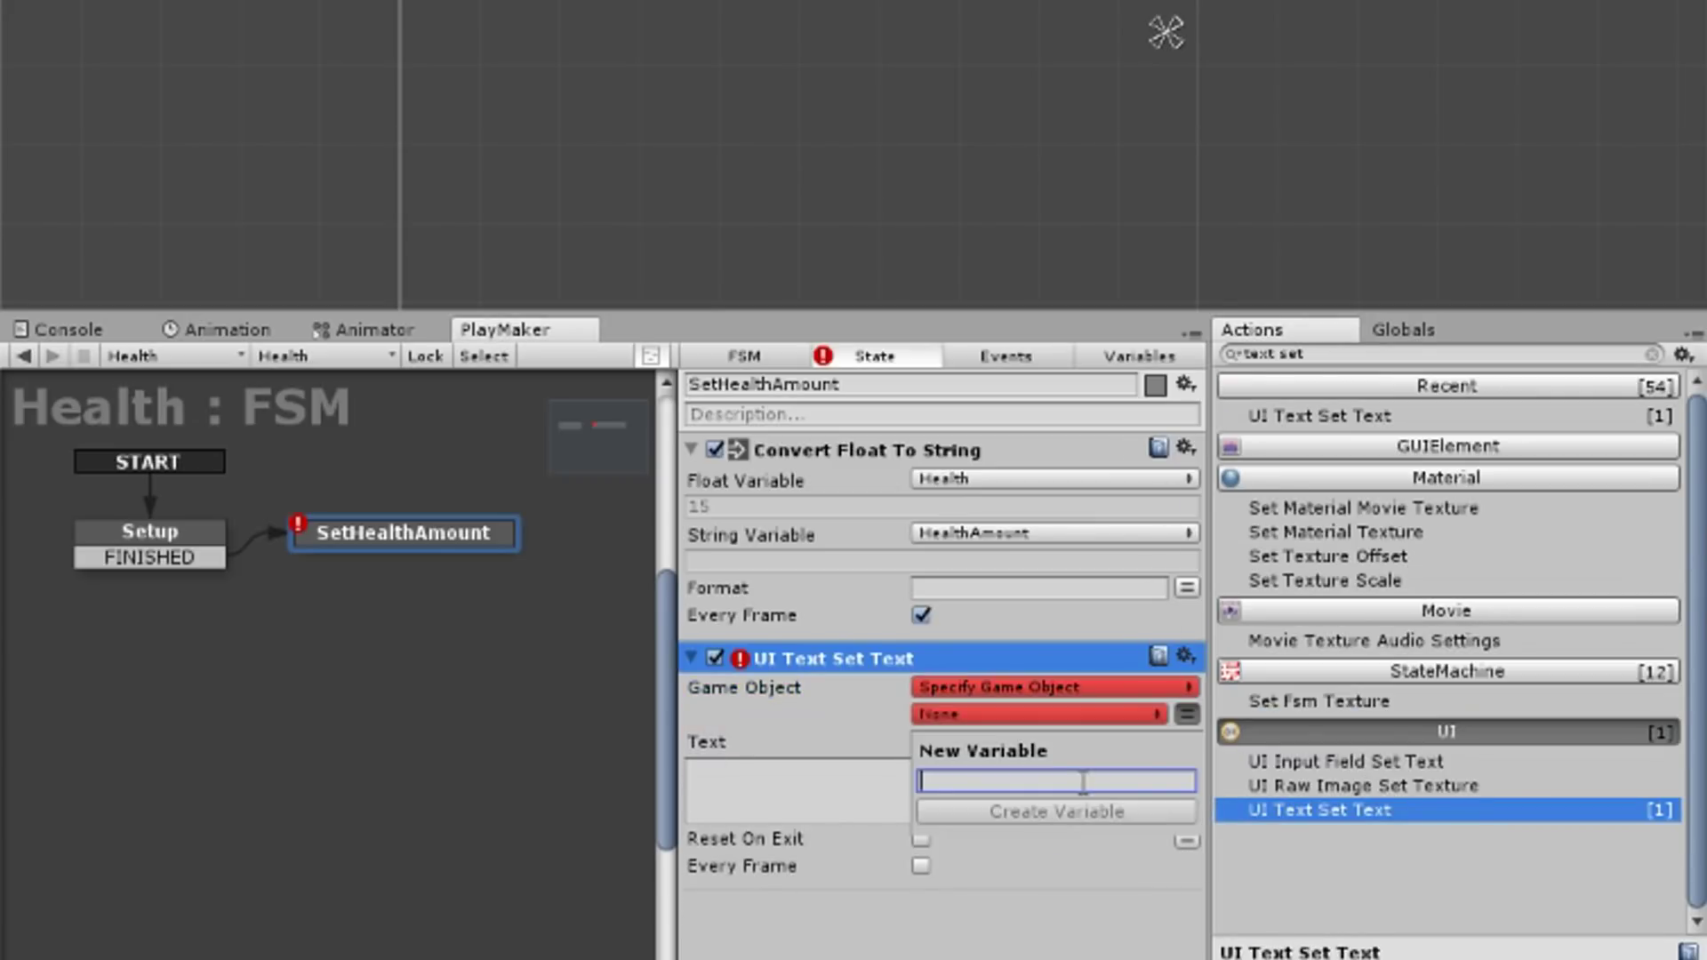
text(Text)
click(1085, 805)
Set its Text to HealthAmount every frame and assign the Text object to the Text variable.
click(1187, 866)
click(1151, 768)
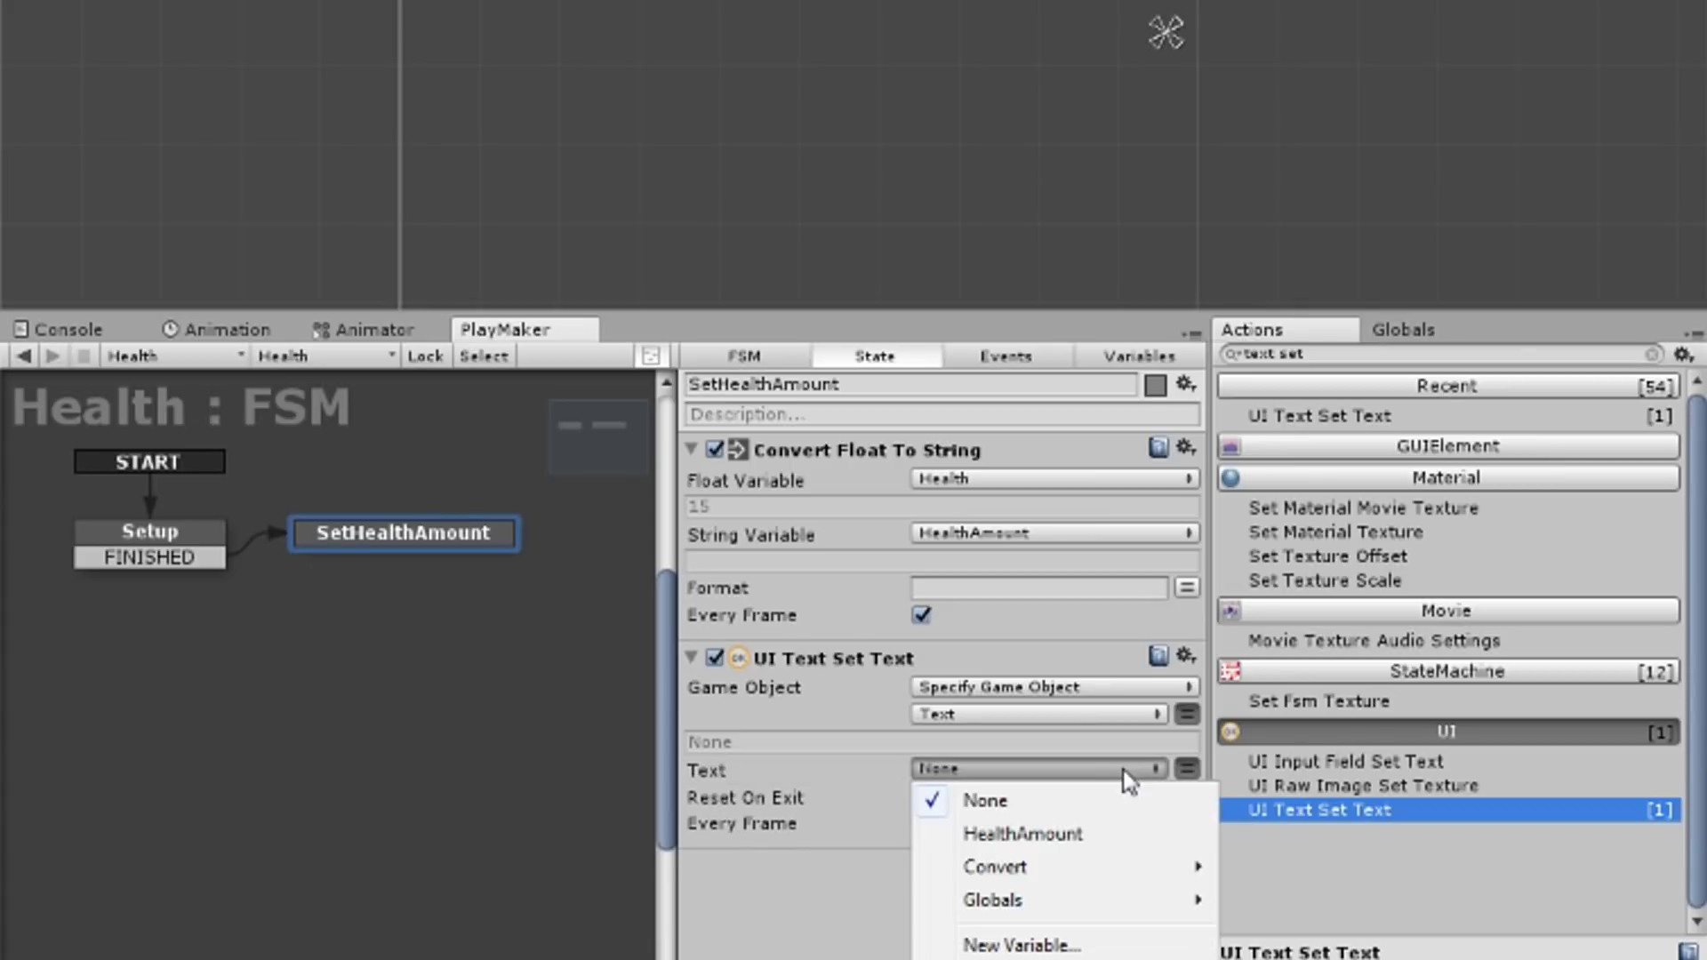
click(1053, 840)
click(922, 849)
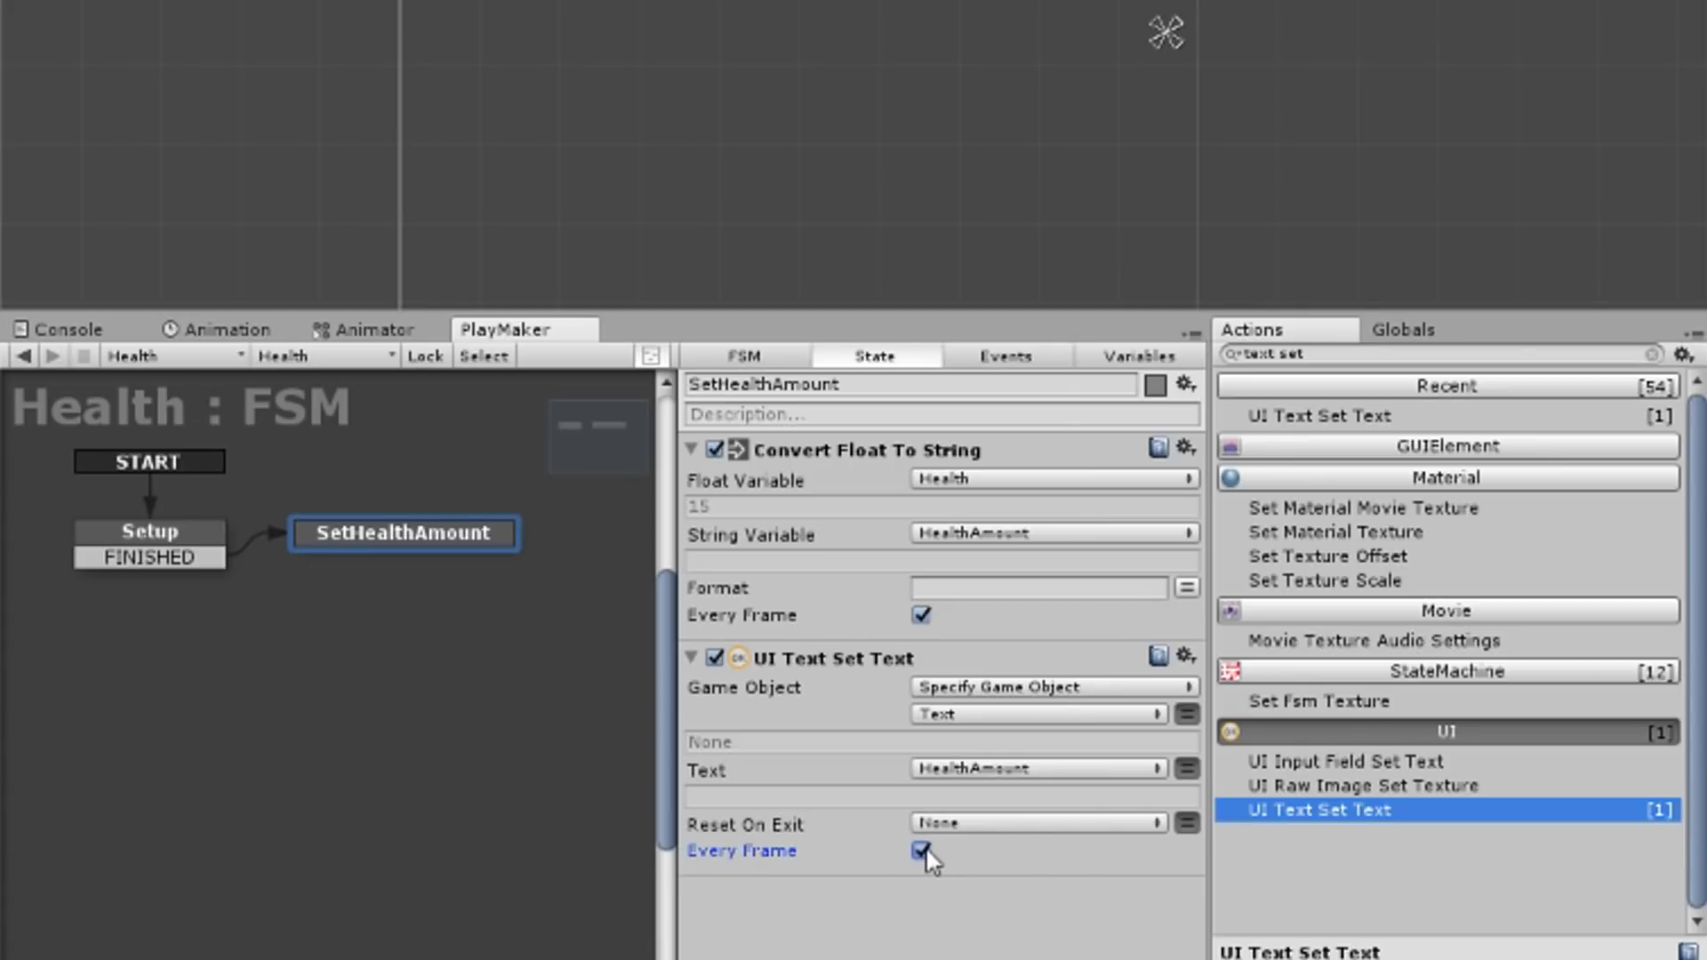
click(1140, 356)
click(805, 480)
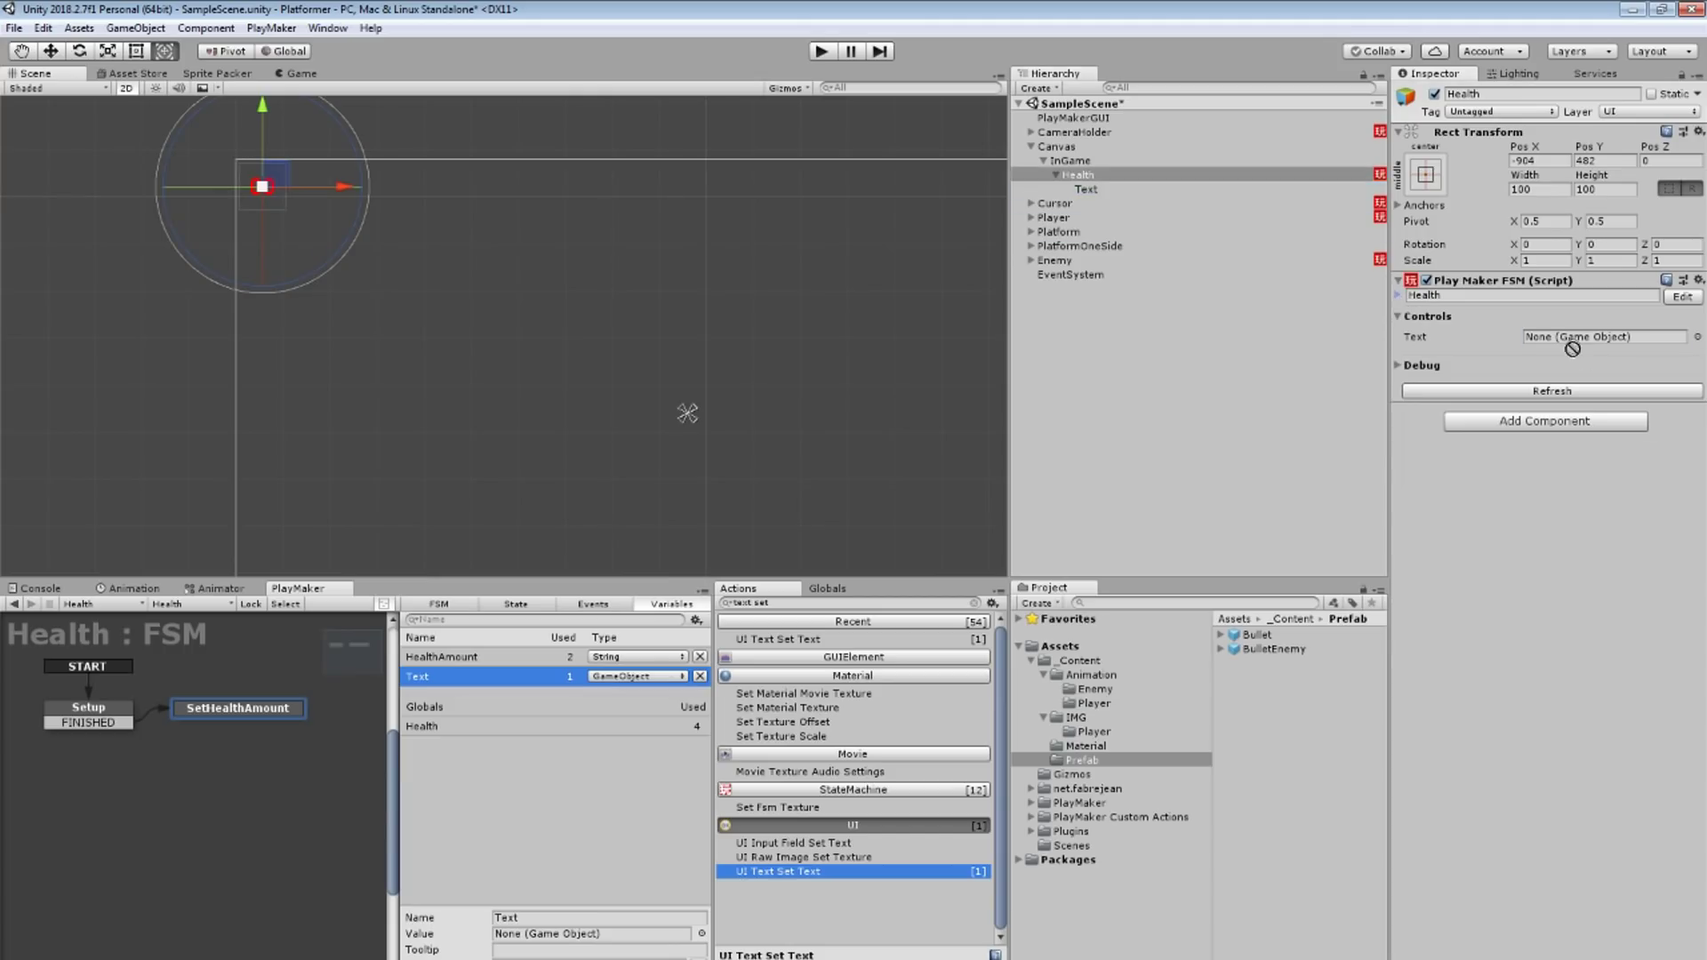
drag(1086, 188, 1581, 343)
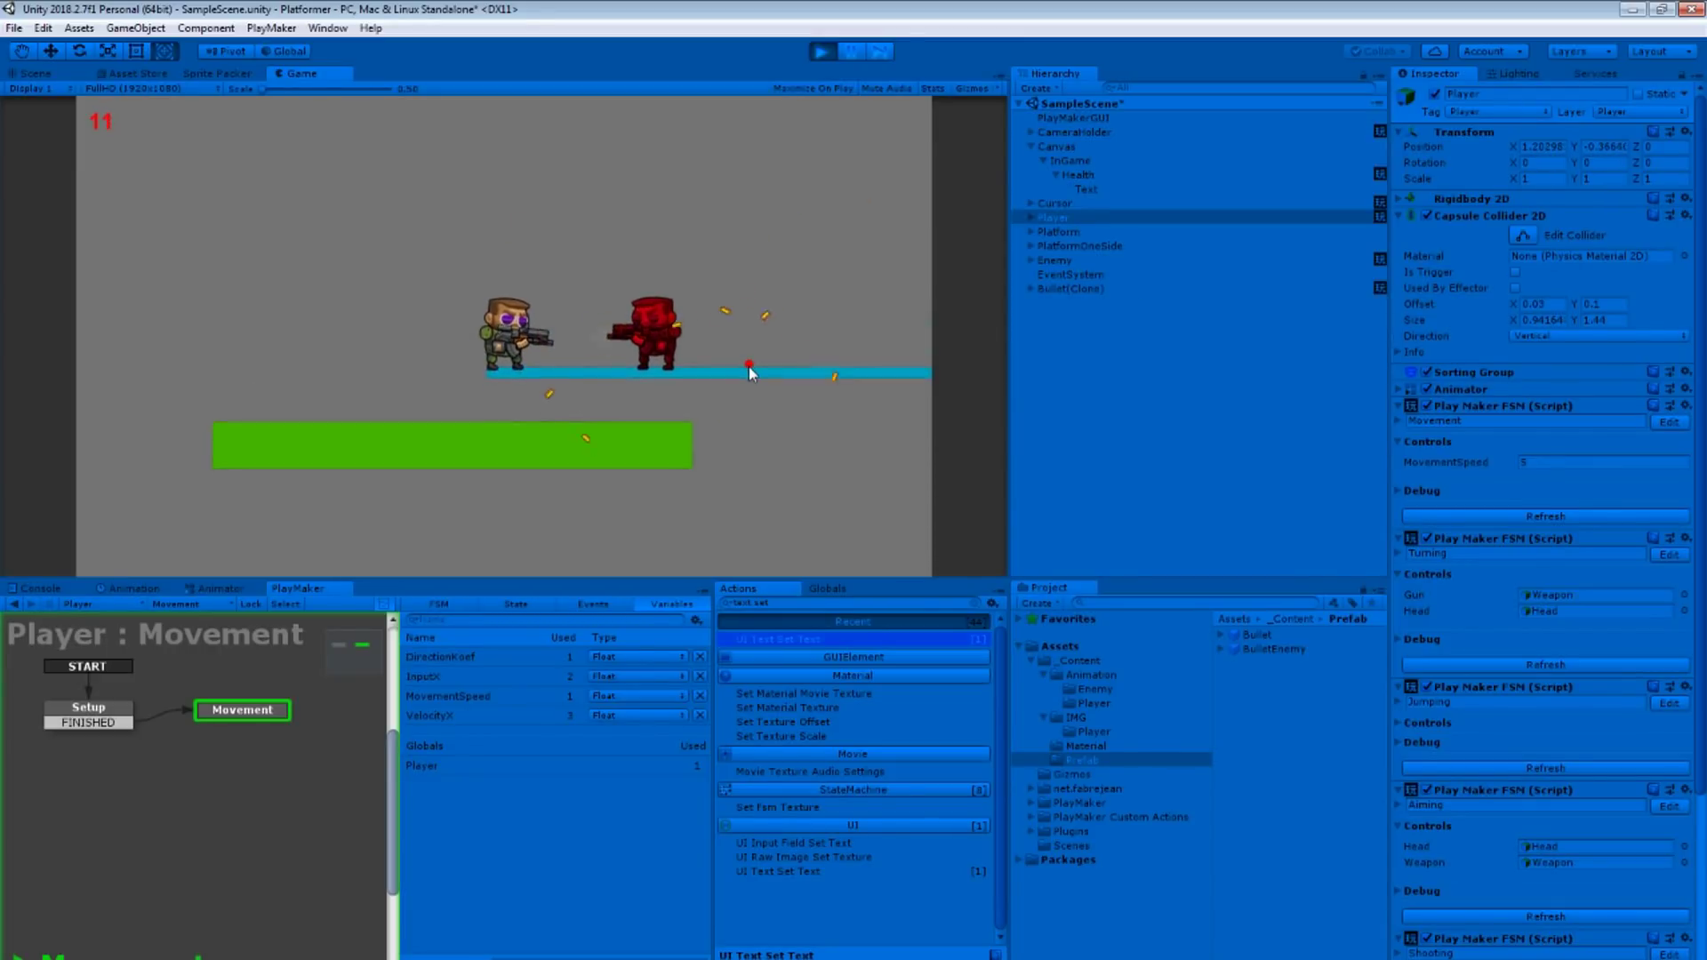
key(space)
key(d)
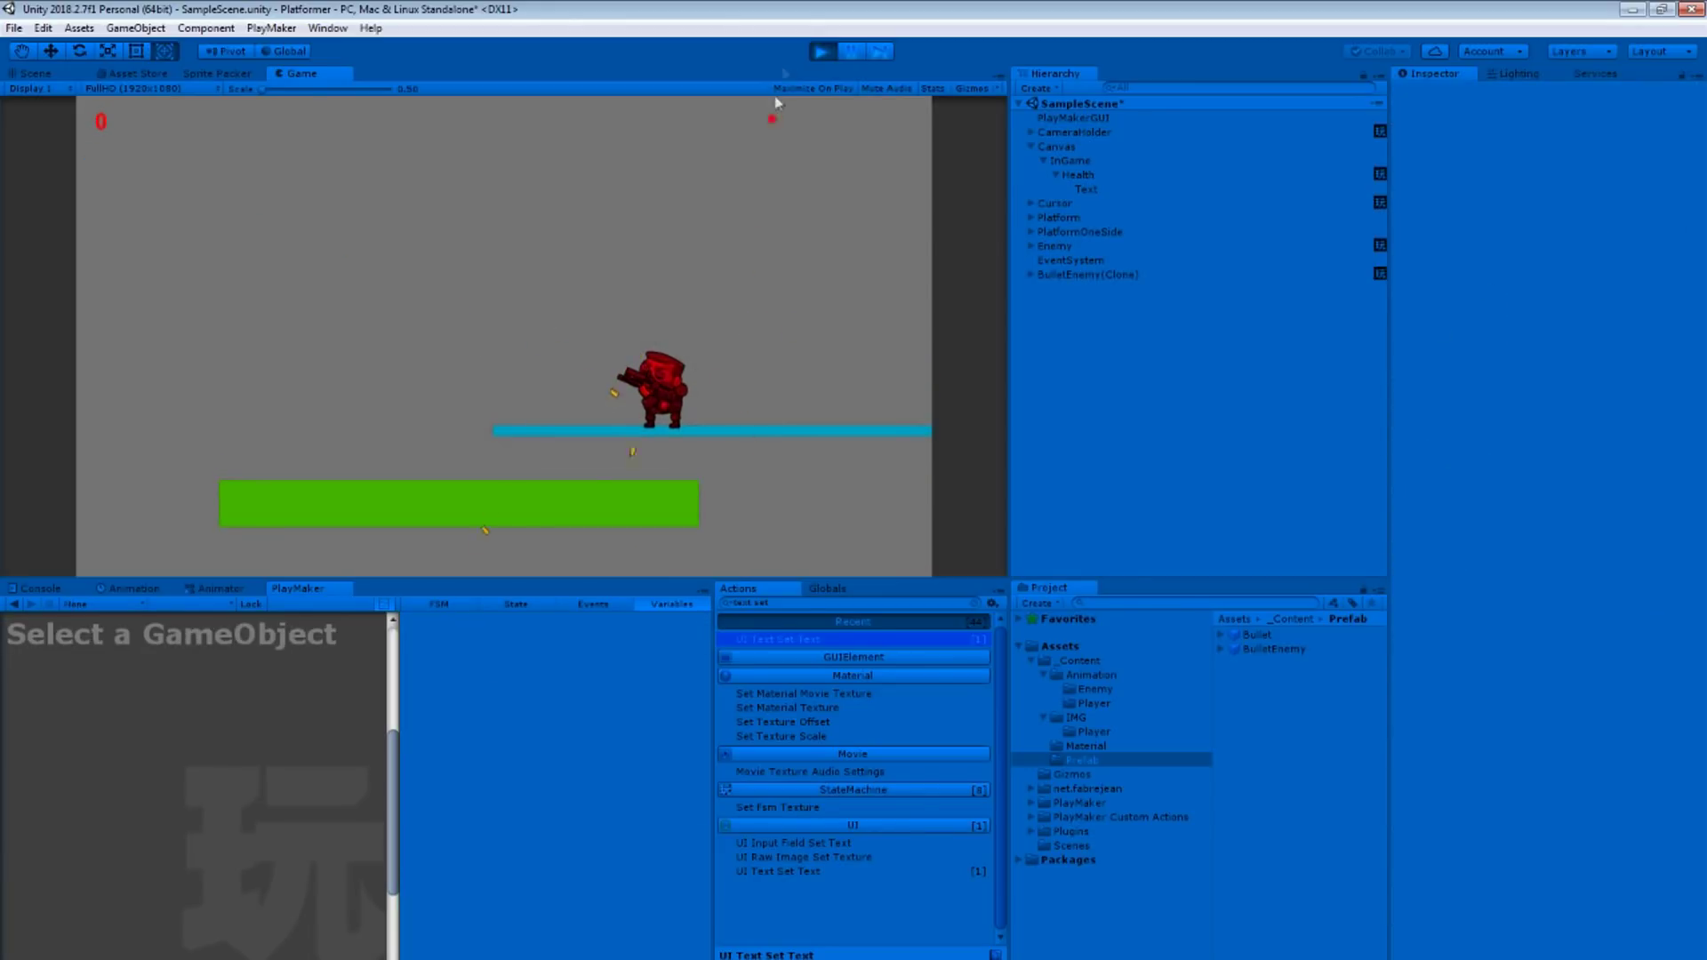
click(821, 52)
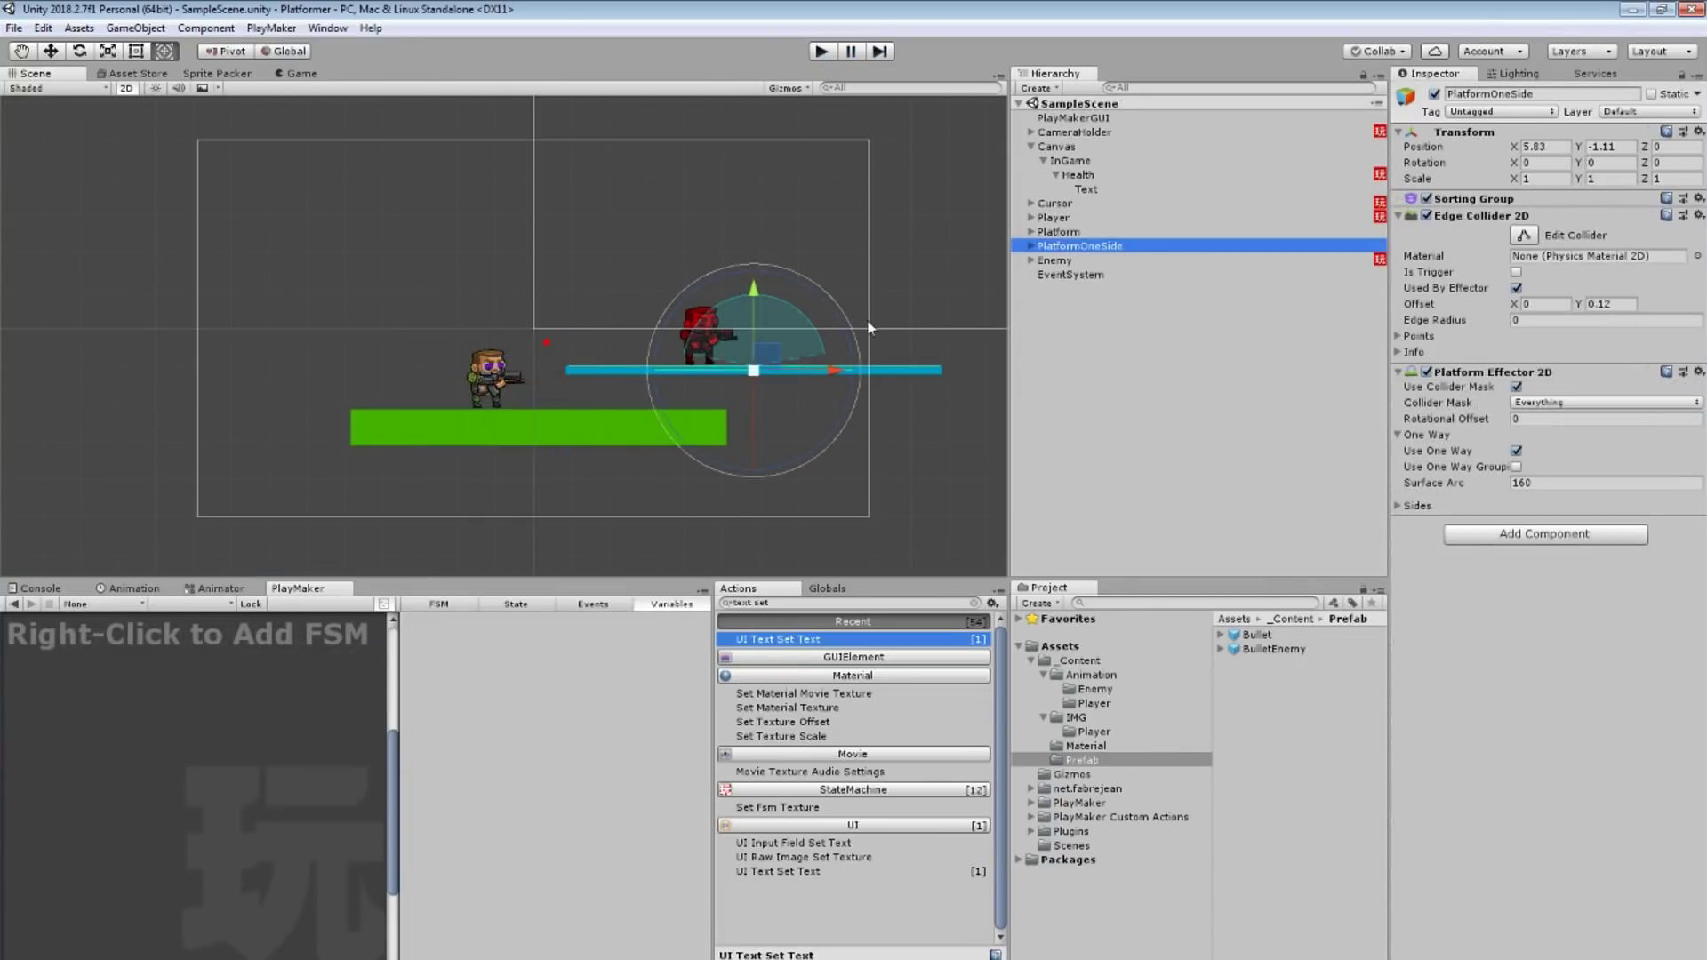
Move the one-way platform left and duplicate it up and to the left.
drag(399, 361, 272, 366)
middle_drag(272, 366, 544, 377)
key(ctrl+d)
drag(544, 377, 422, 349)
Set the sprite width of both platforms to 3.
click(1090, 318)
click(1556, 368)
text(3)
click(1064, 302)
click(1556, 368)
text(3)
Move both platforms to the right and duplicate one of them.
click(1080, 288)
ctrl+click(1088, 317)
mouse_move(469, 358)
mouse_down()
mouse_move(619, 360)
mouse_move(572, 331)
mouse_up()
click(620, 360)
key(ctrl+d)
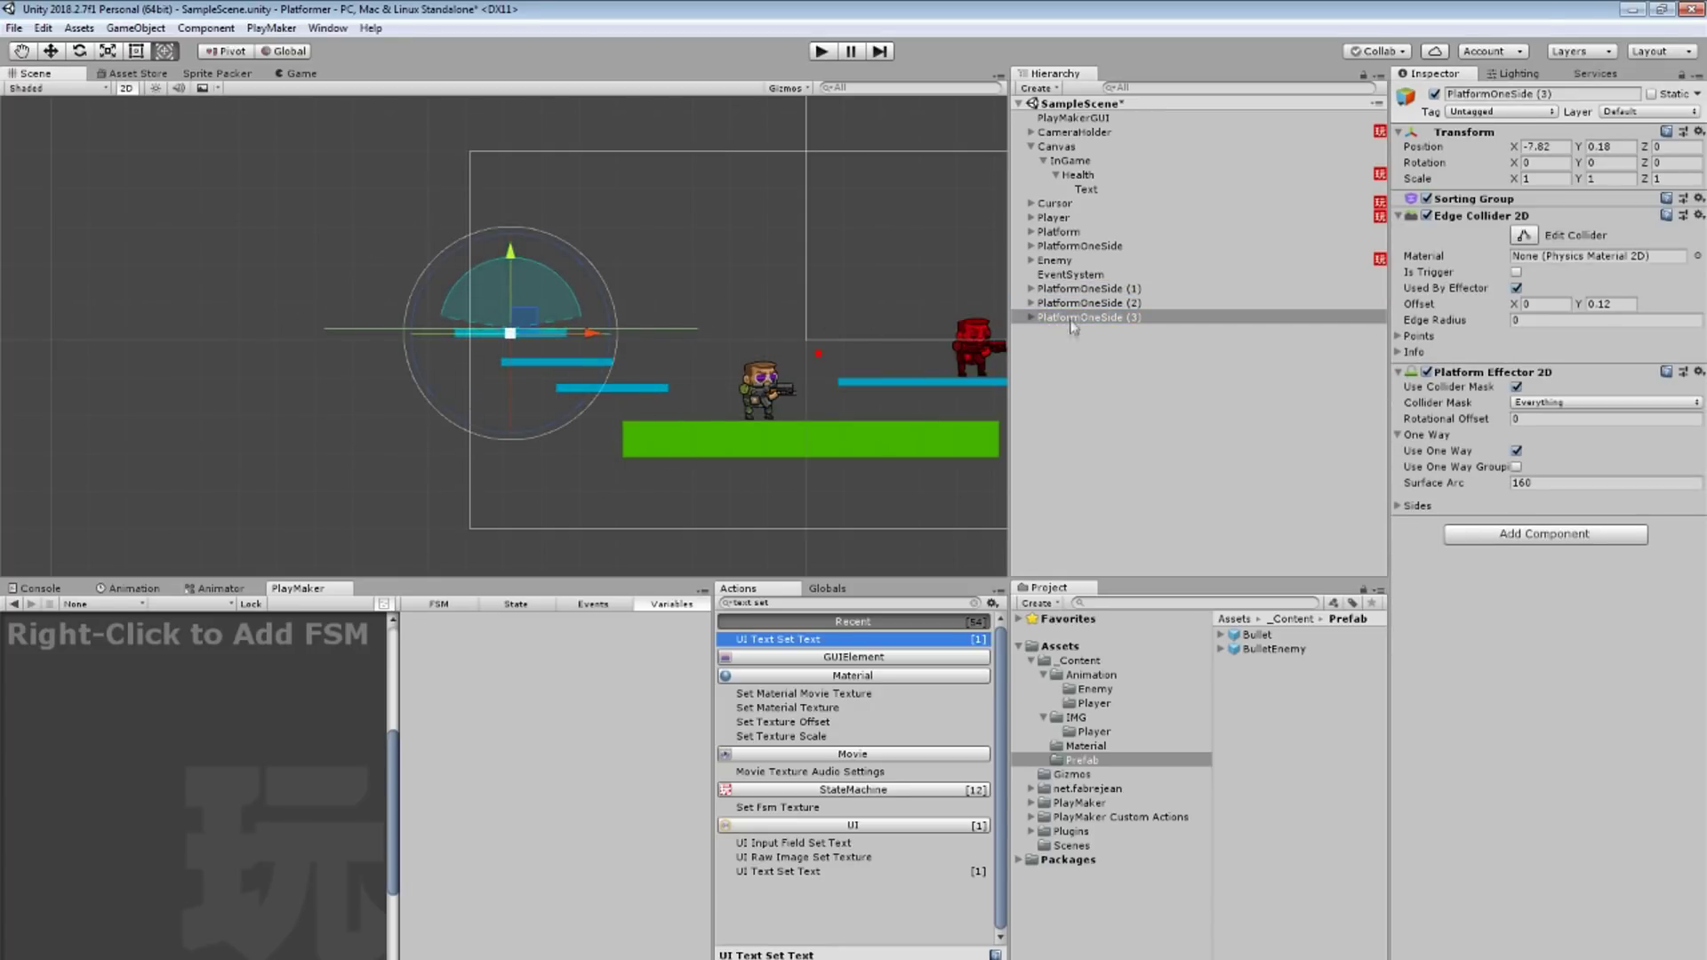
Create an empty game object named Level.
right_click(1178, 432)
click(1240, 581)
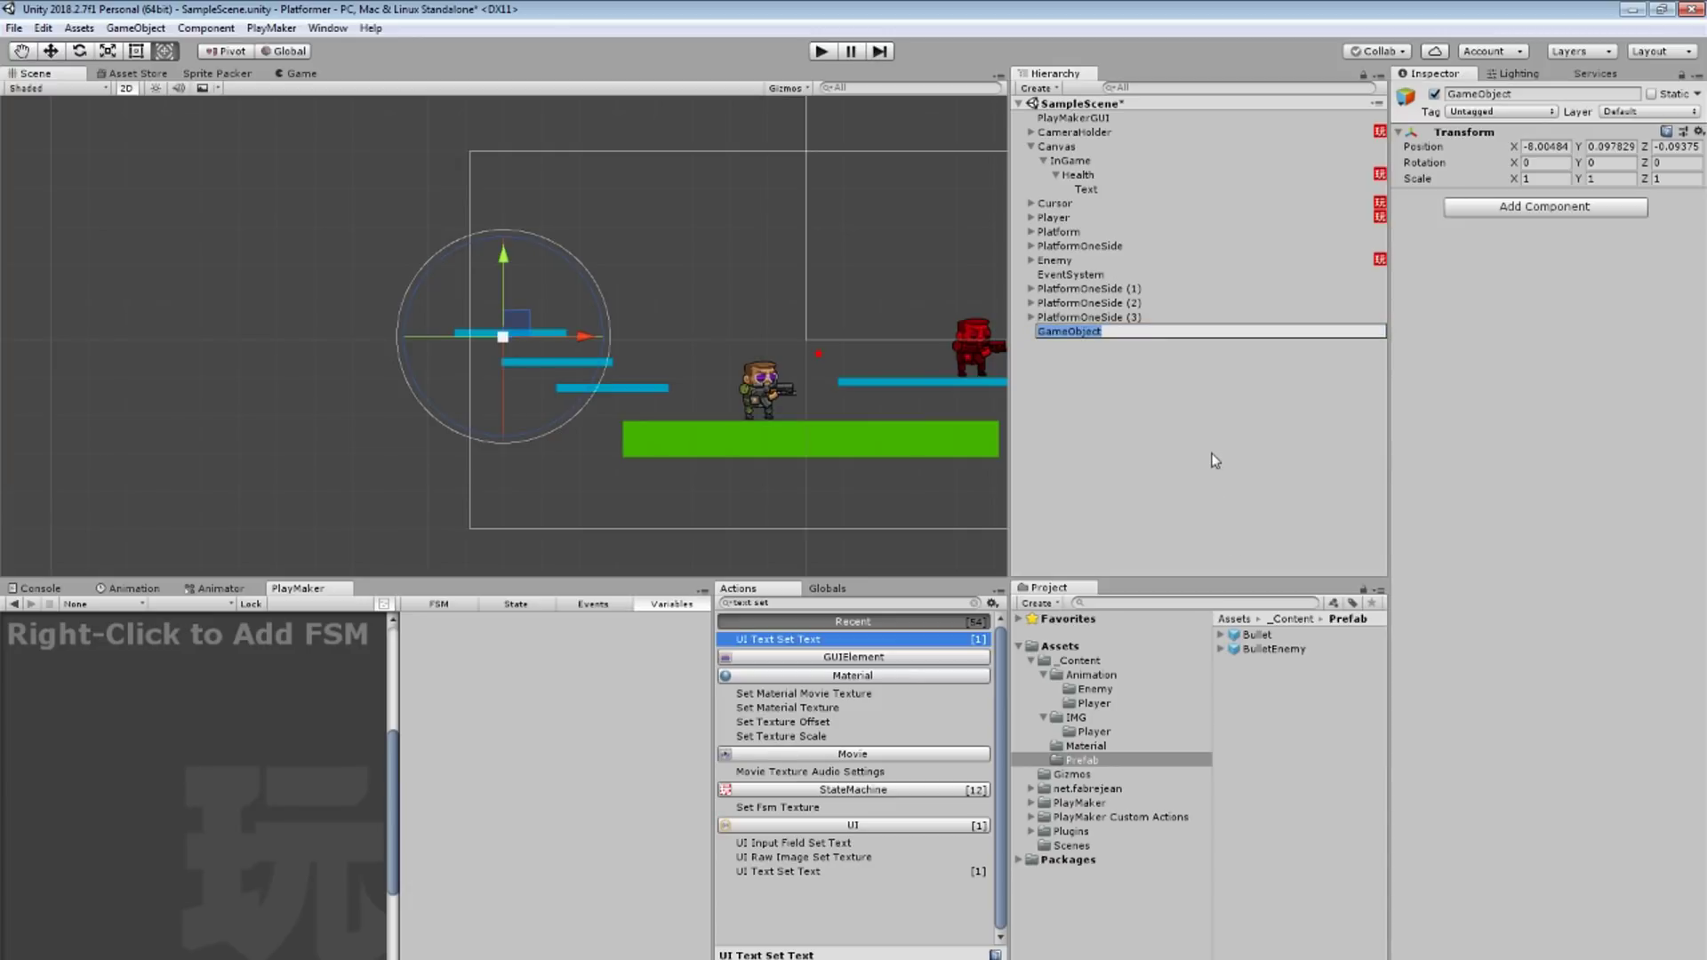
key(BackSpace)
text(l)
key(Return)
Parent Platform and all the PlatformOneSide objects under Level.
click(1122, 289)
shift+click(1122, 317)
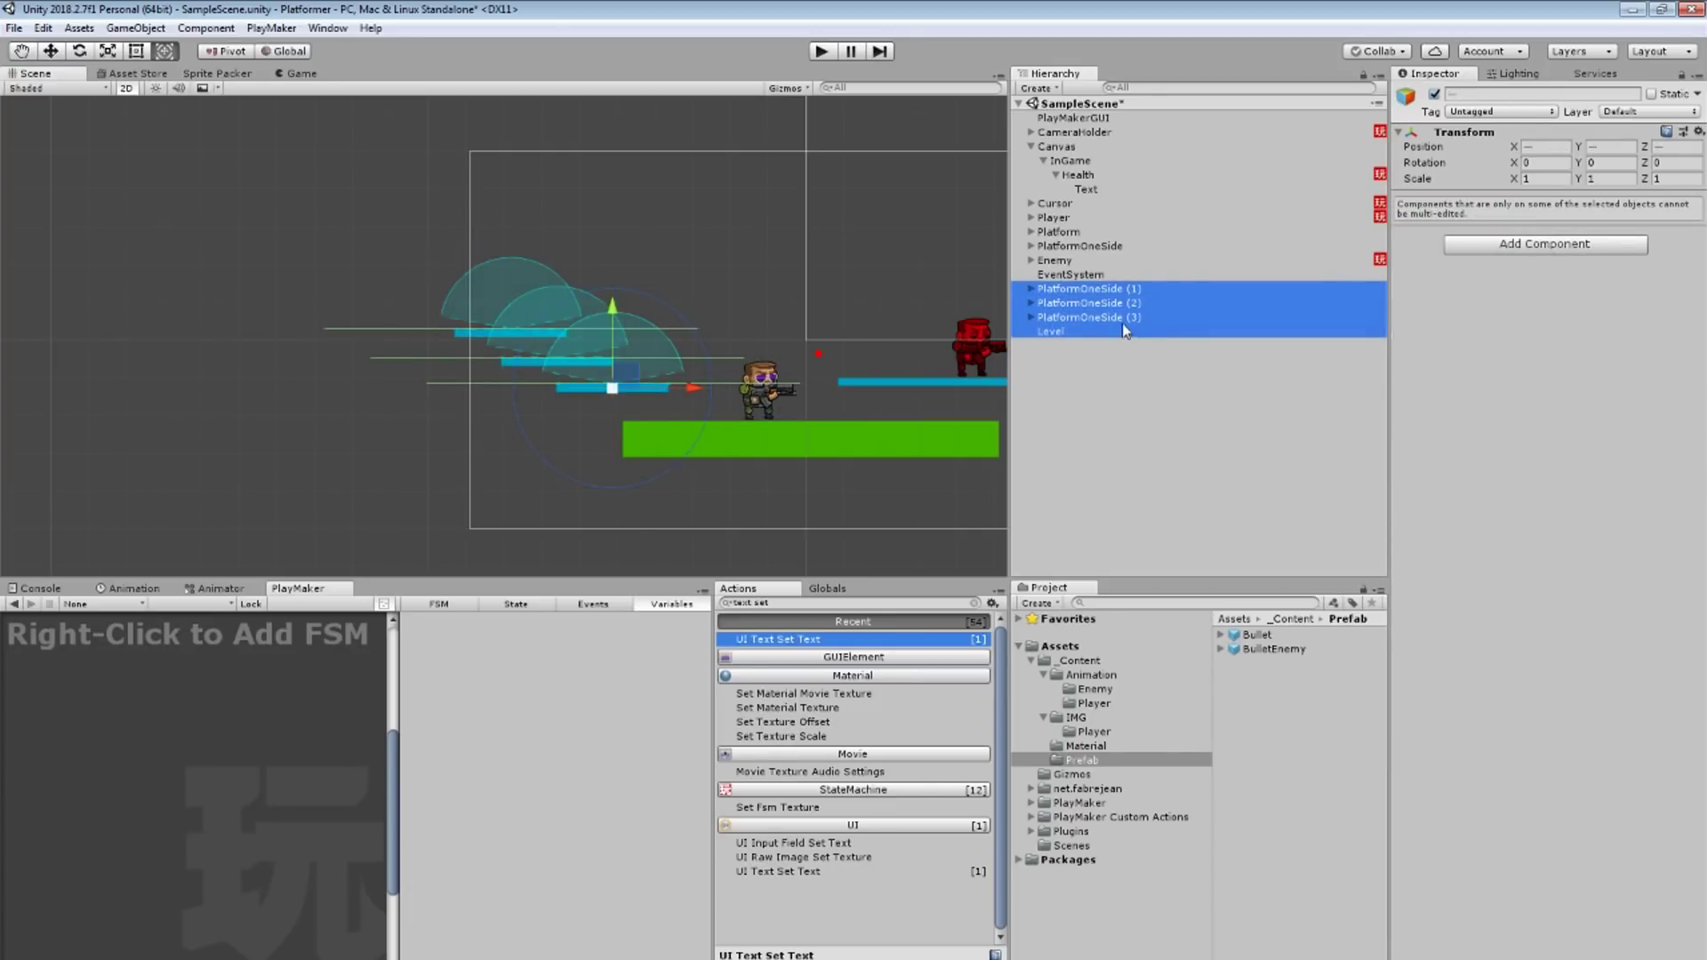
drag(1122, 296, 1059, 334)
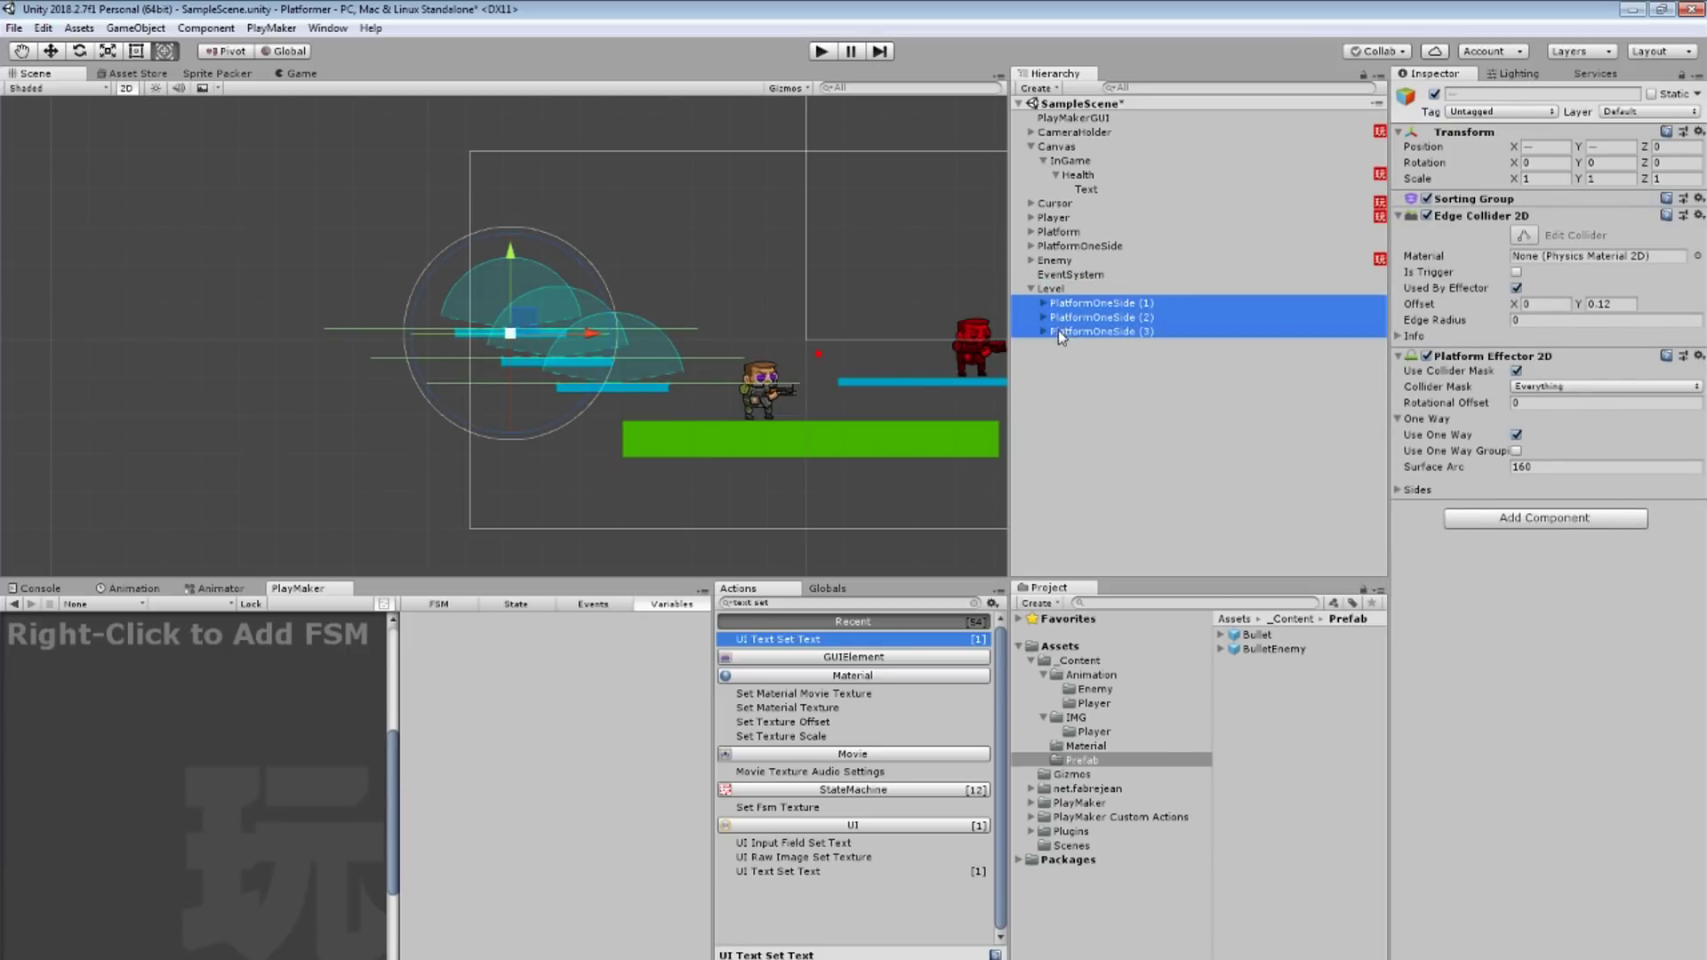
click(1079, 247)
shift+click(1058, 232)
drag(1080, 248, 1085, 290)
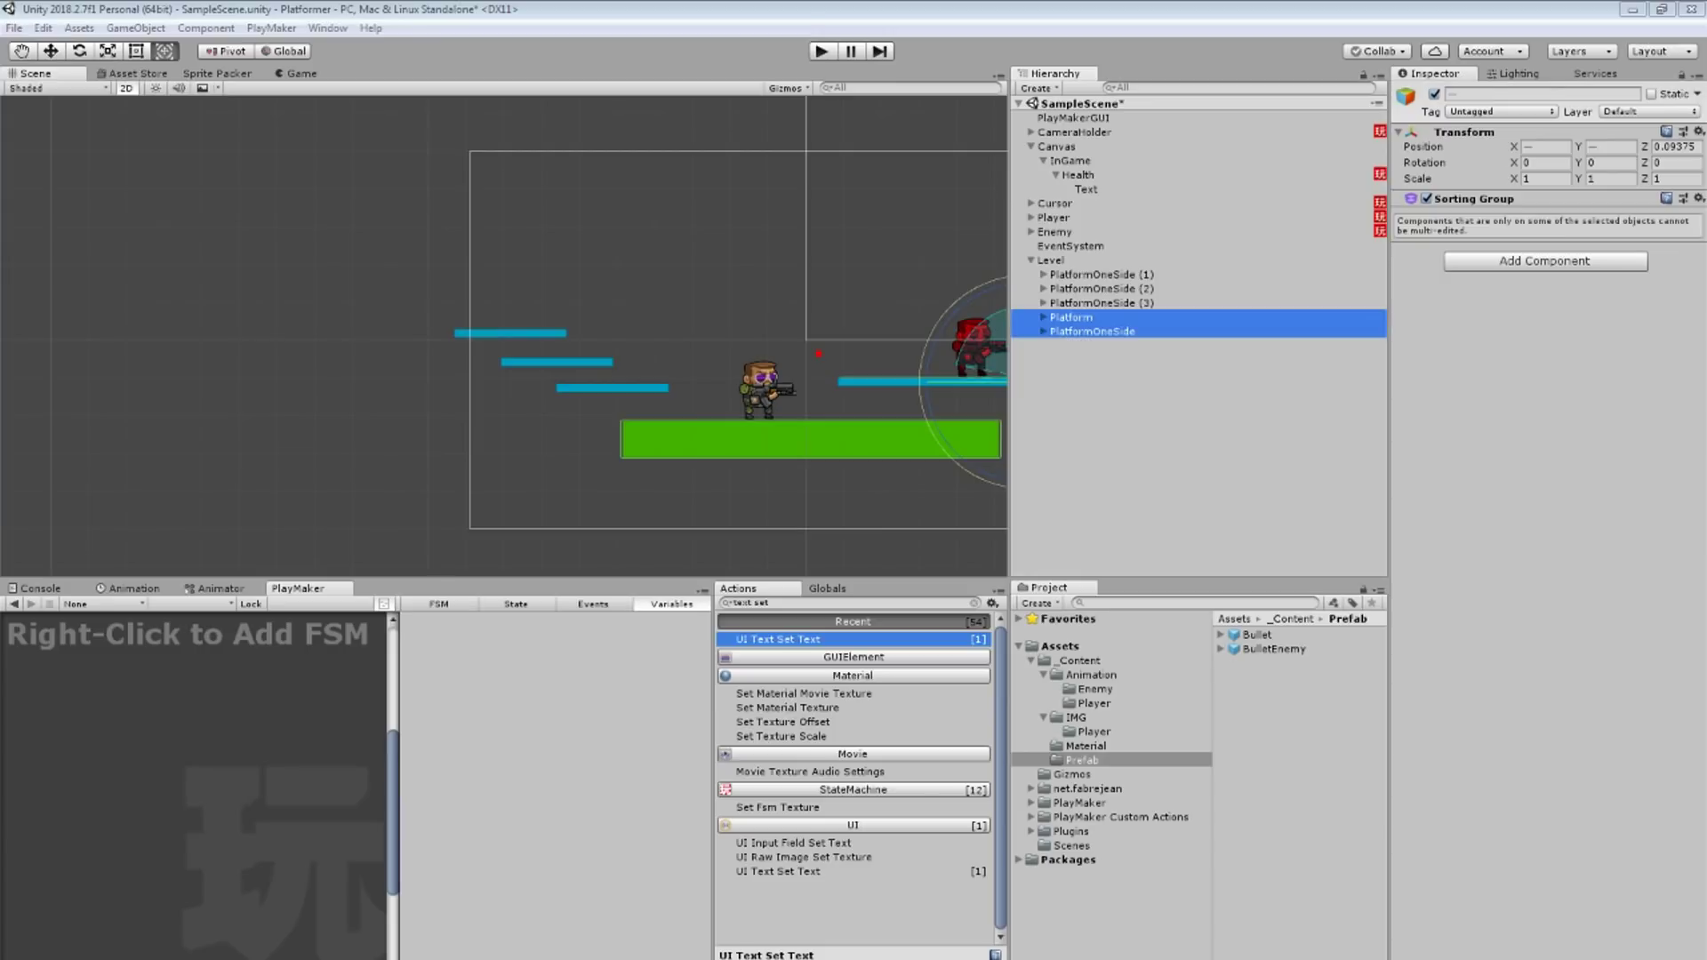
Move a platform up-left and duplicate it into PlatformOneSide (4).
click(569, 362)
drag(578, 353, 512, 290)
key(ctrl+d)
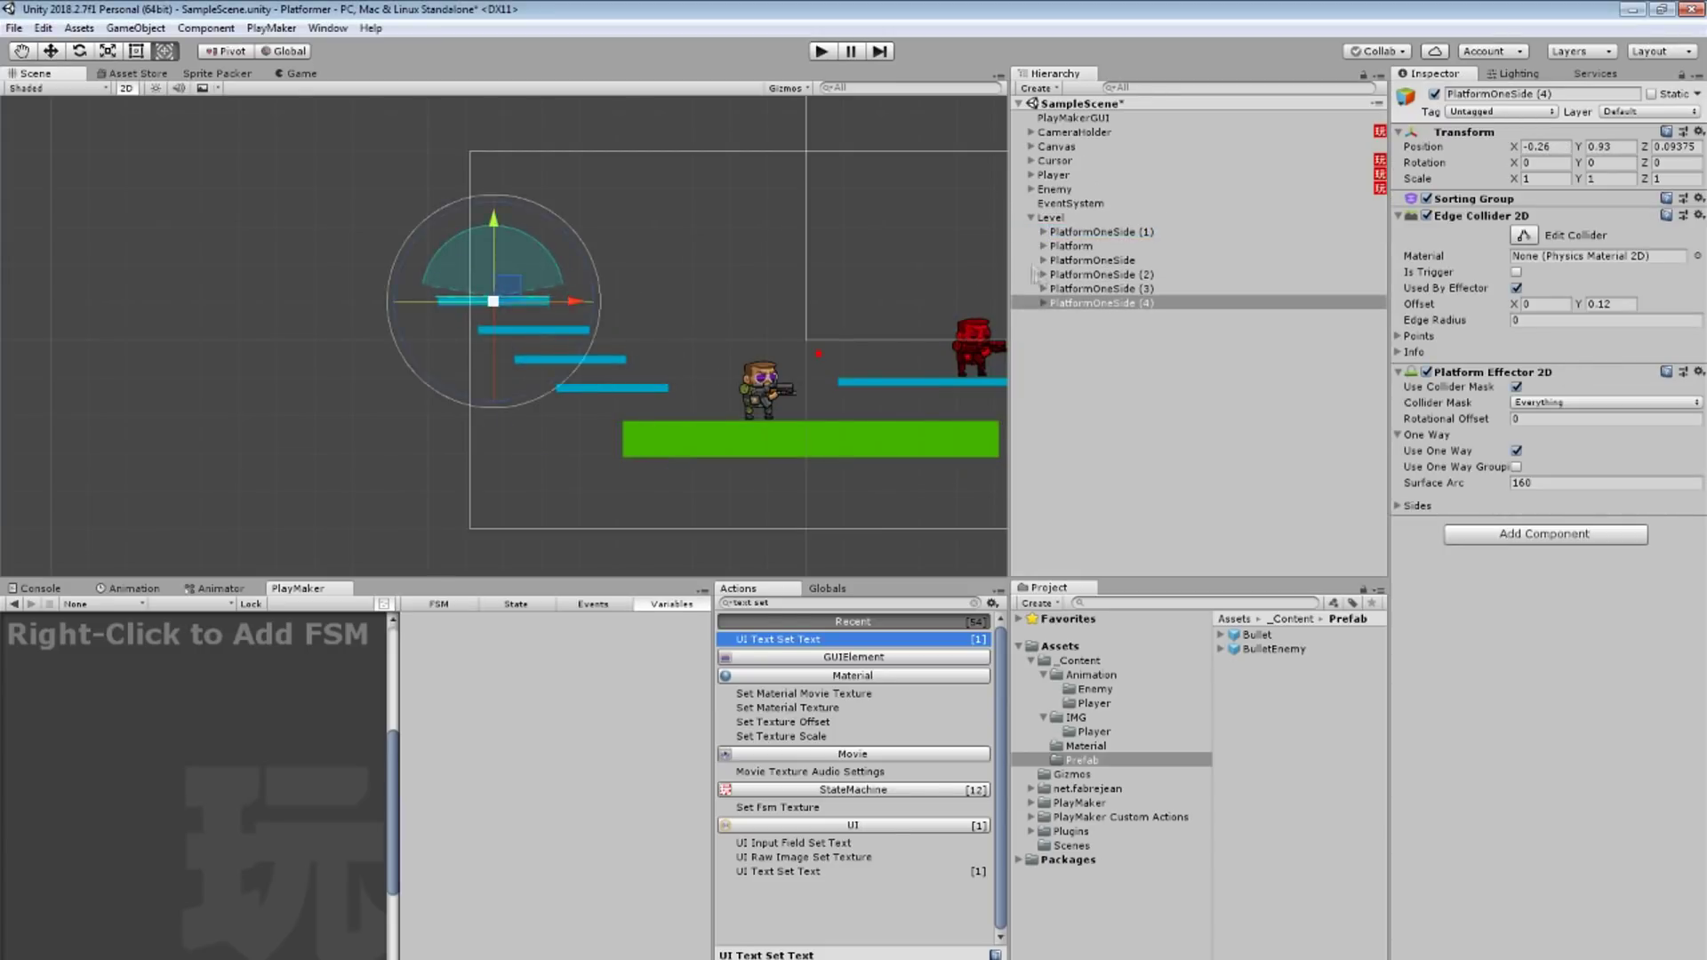
Create an empty game object named LevelExit.
right_click(1165, 472)
click(1209, 622)
text(LevelExit)
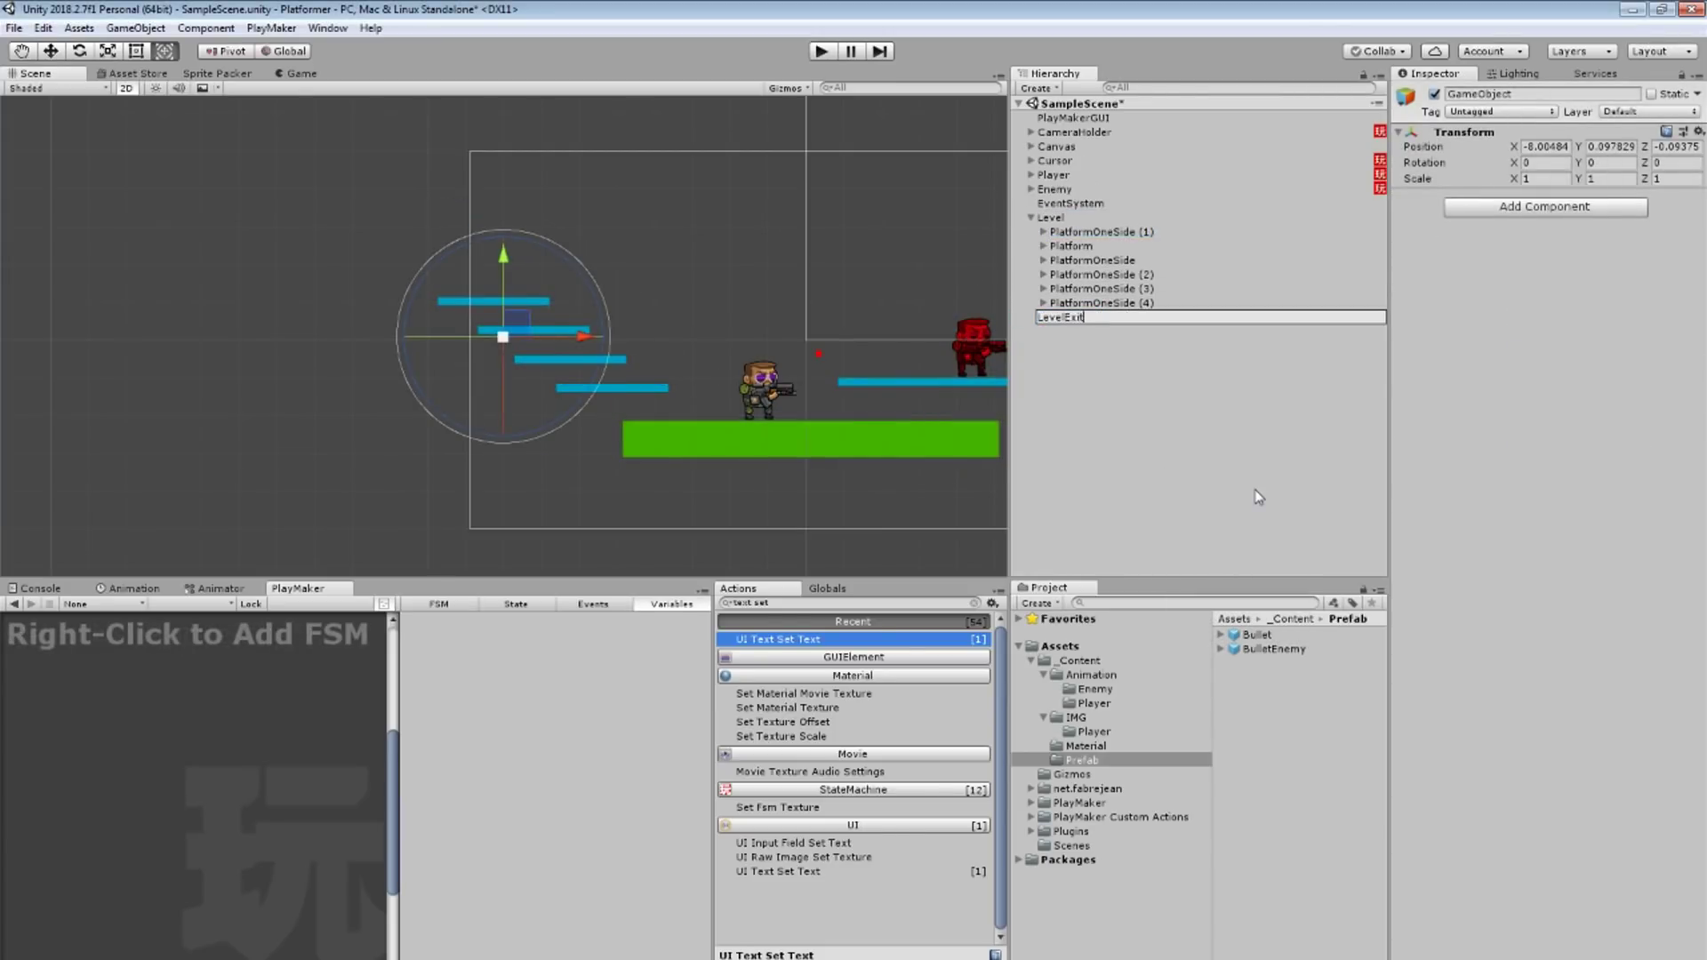
key(Return)
Add a child Sprite under LevelExit using UISprite in Sliced draw mode.
right_click(1076, 319)
click(1111, 558)
text(Sprite)
key(Return)
click(1696, 213)
double_click(553, 373)
click(1604, 278)
click(1572, 304)
Size the sprite into a 0.37 by 0.5 door and tint it brown.
click(1553, 368)
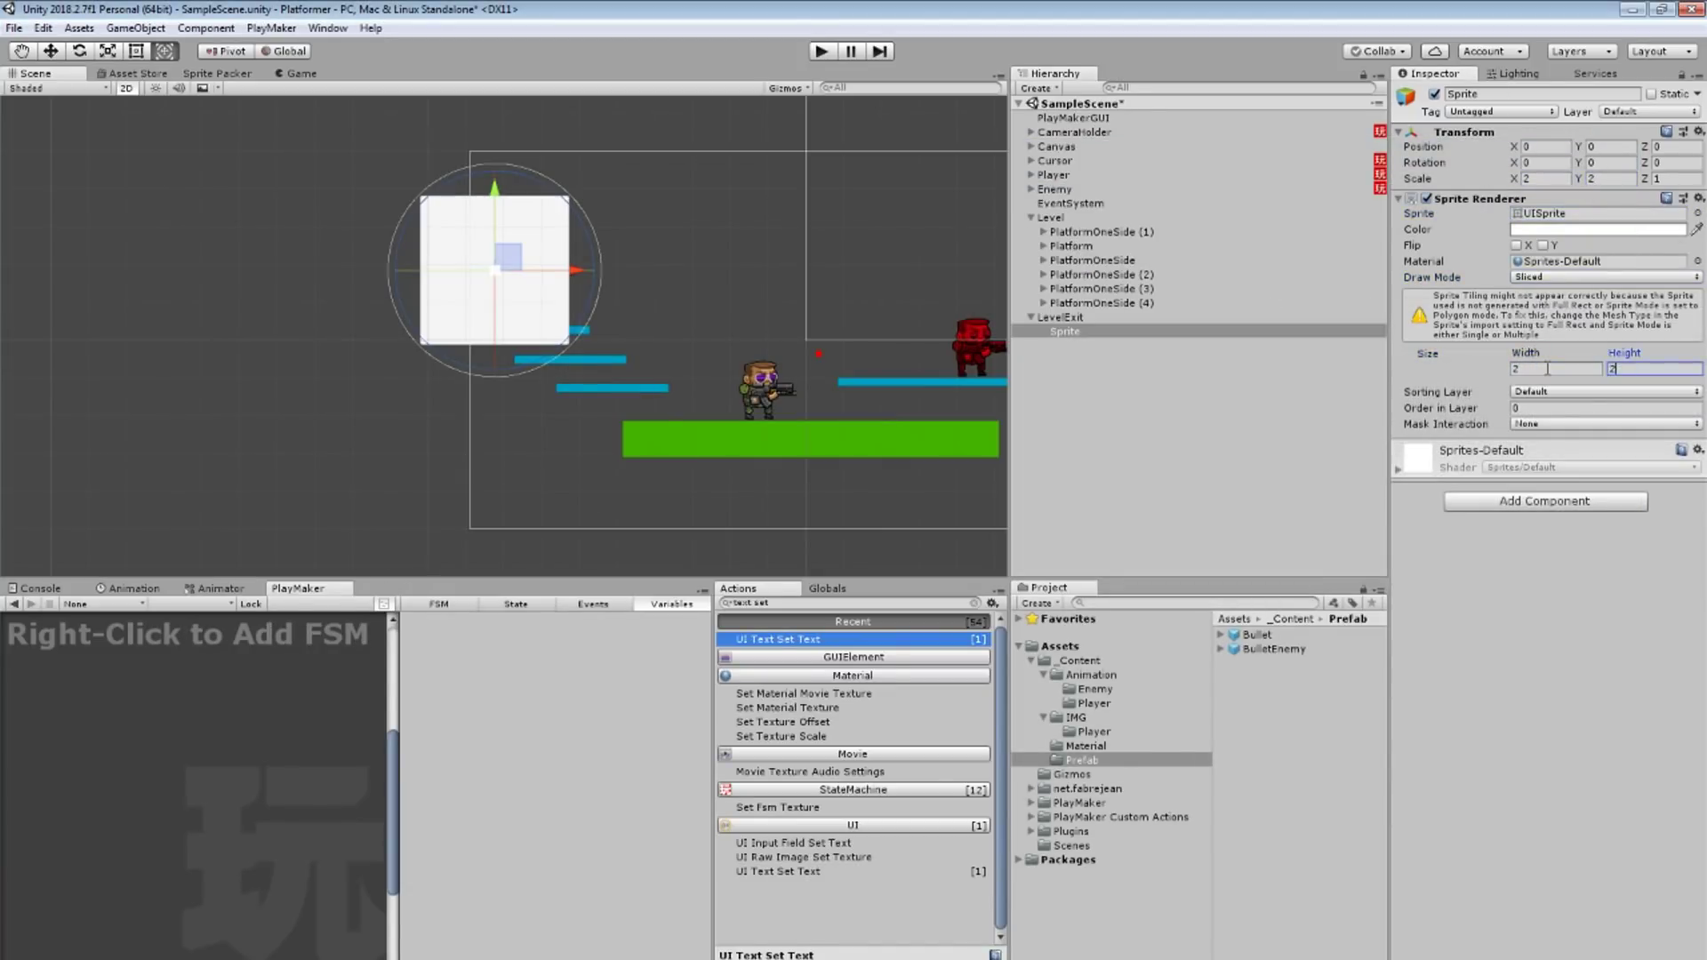
text(.2)
click(1631, 369)
text(0.5)
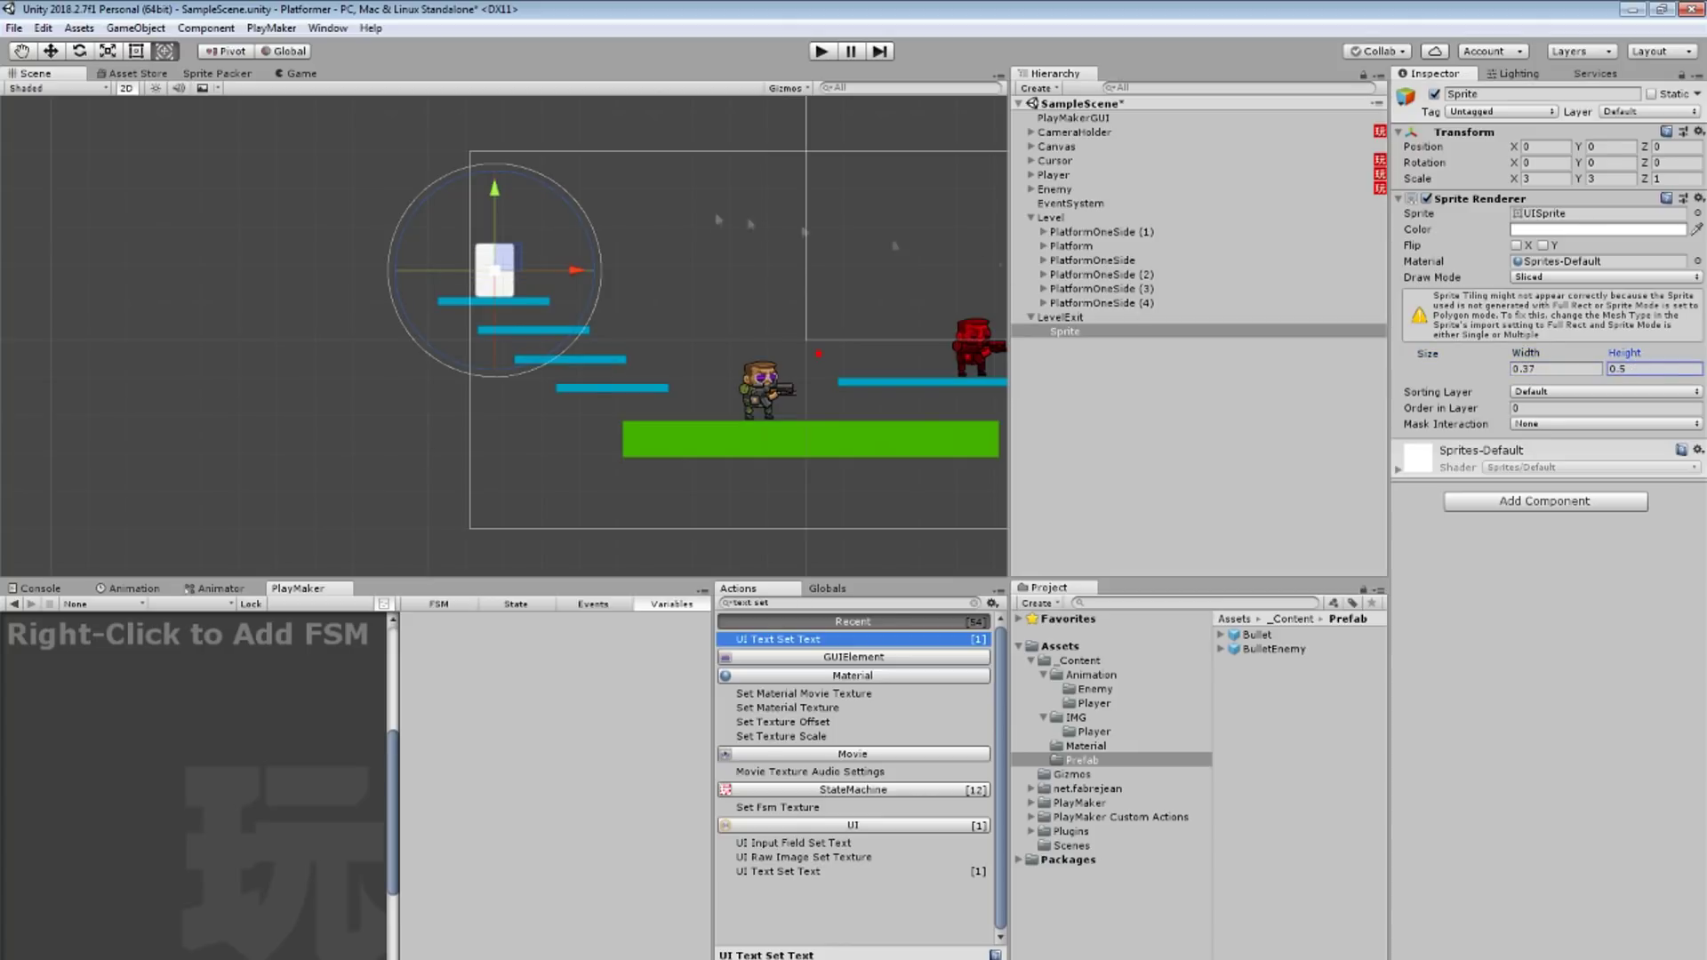
drag(504, 261, 514, 243)
click(1598, 230)
drag(1463, 391, 1457, 373)
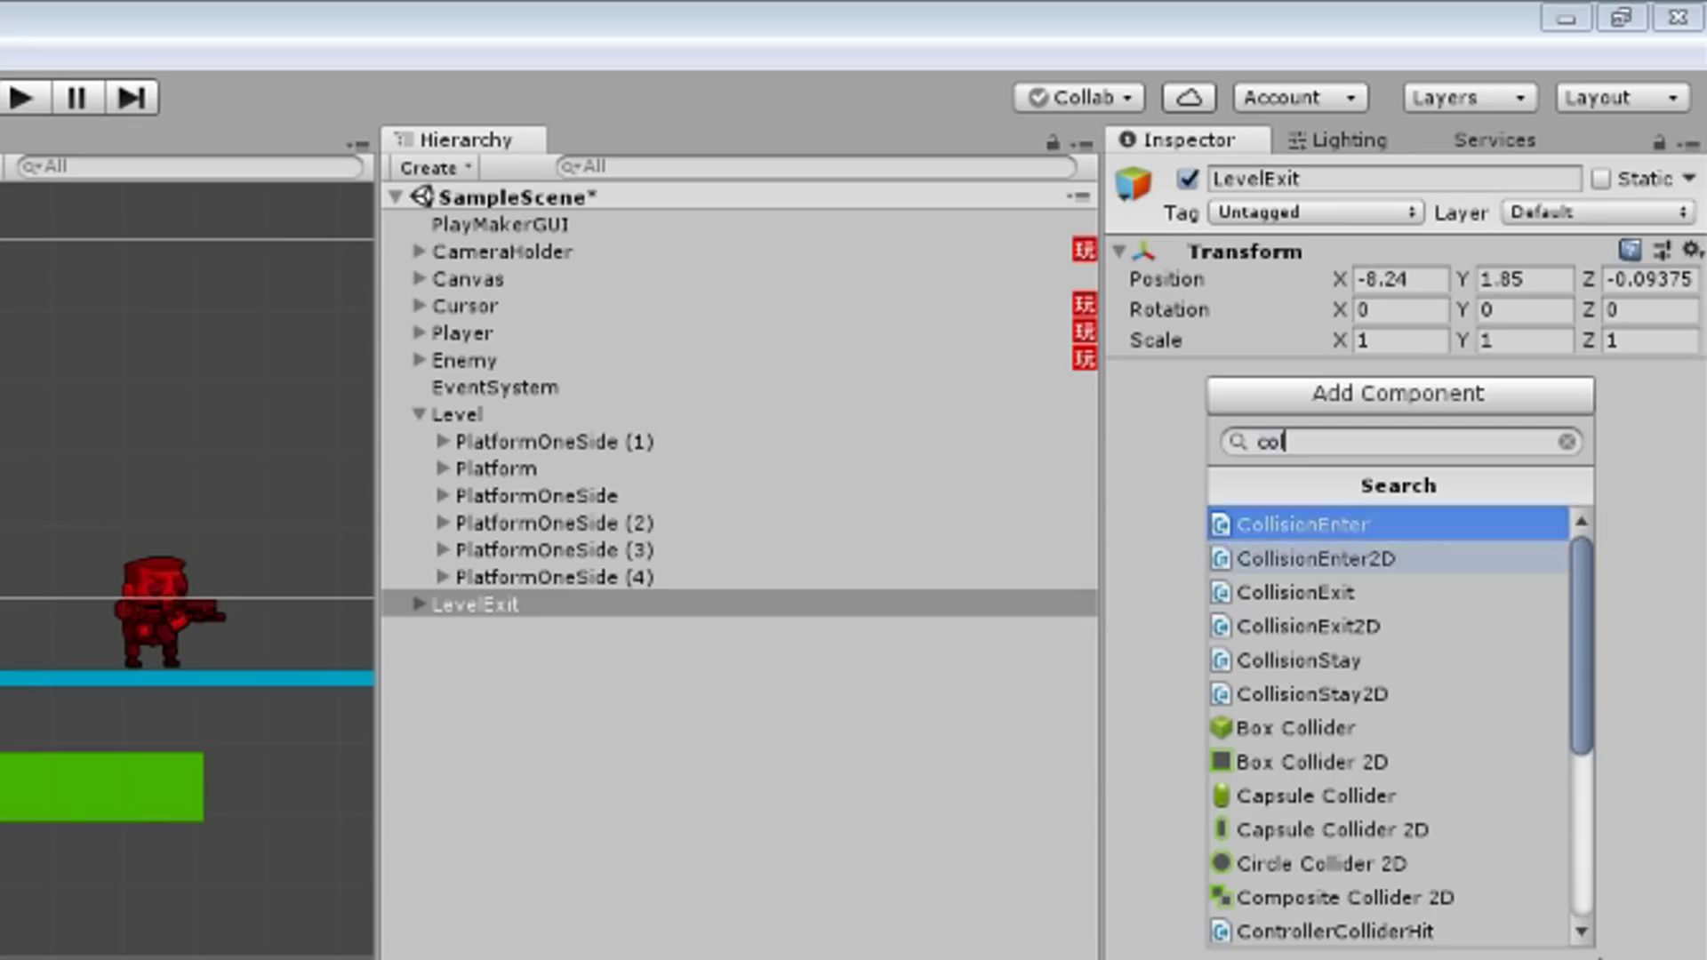
Add a Box Collider 2D to LevelExit and set it as a trigger.
key(Down)
key(Down)
key(Down)
key(Return)
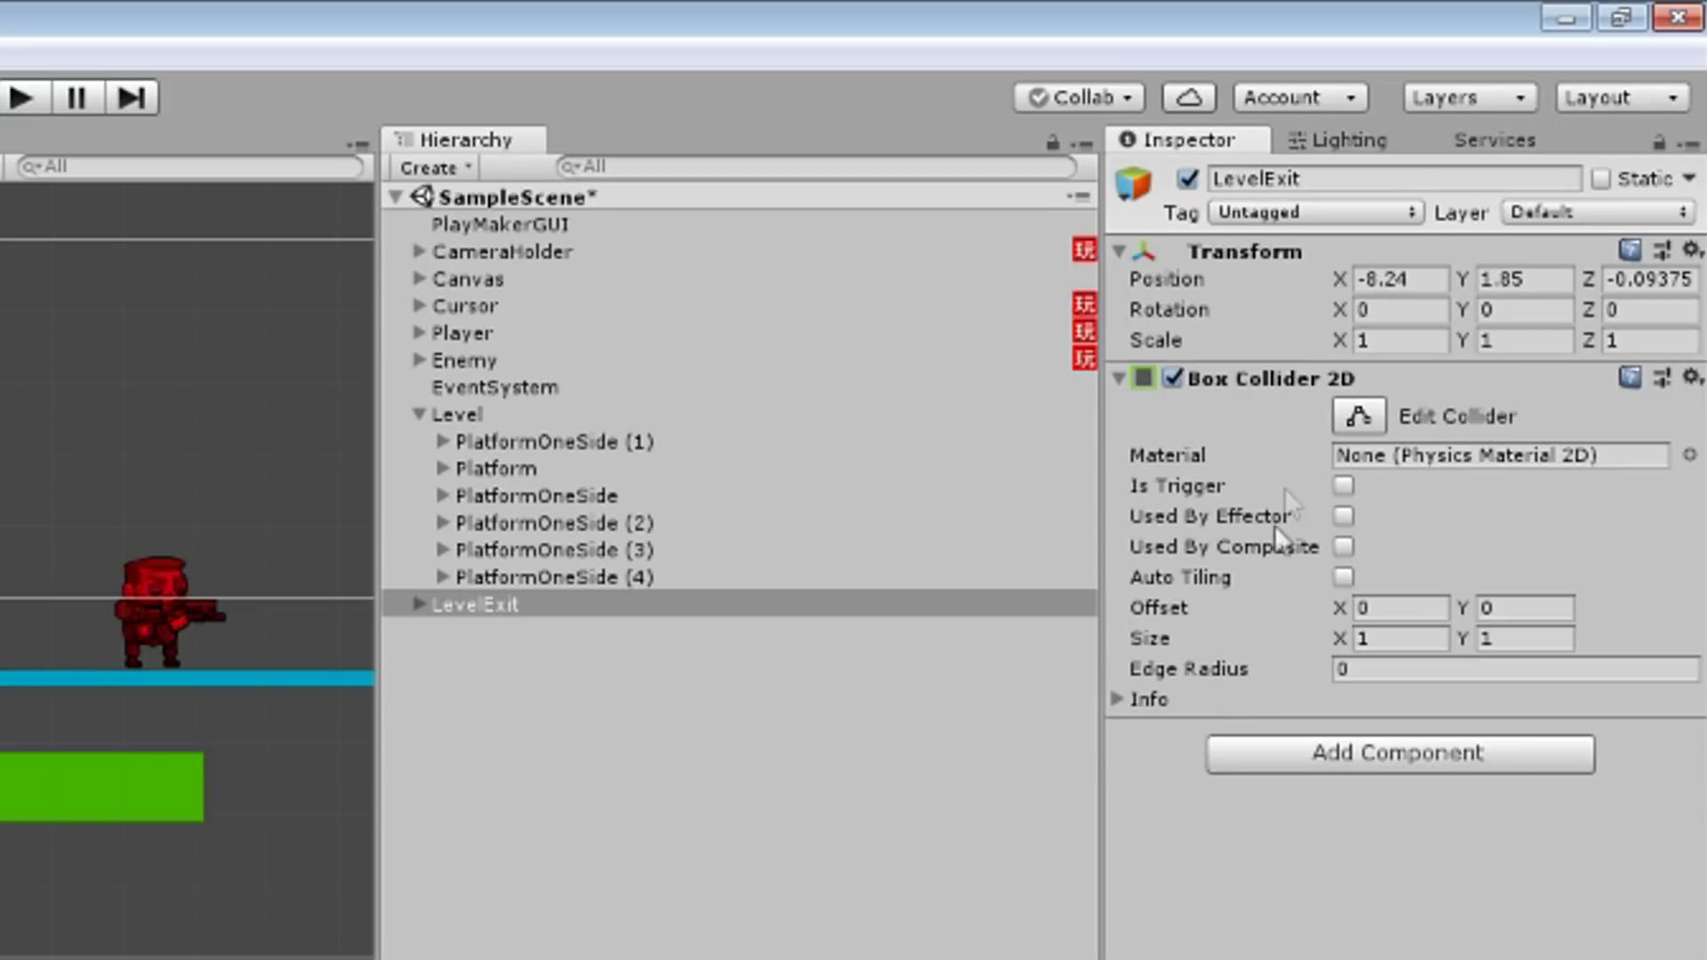
click(1343, 484)
click(1226, 380)
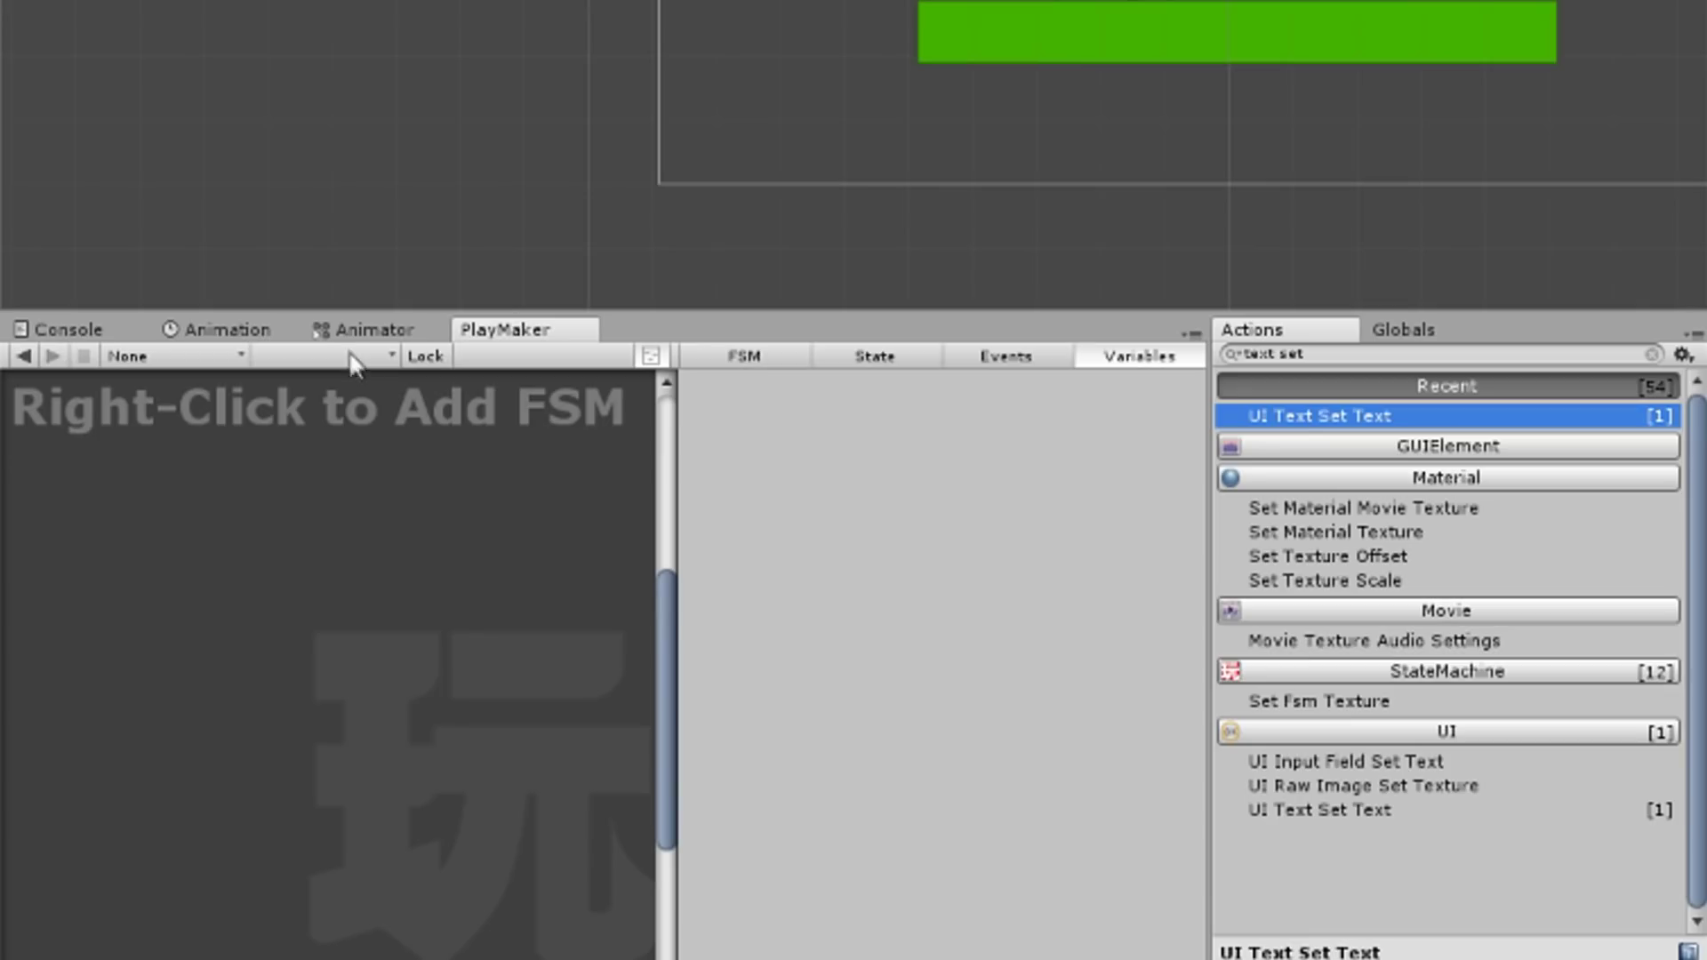
Add an FSM to LevelExit with a Setup state whose FINISHED transition leads to a Listener state.
click(340, 356)
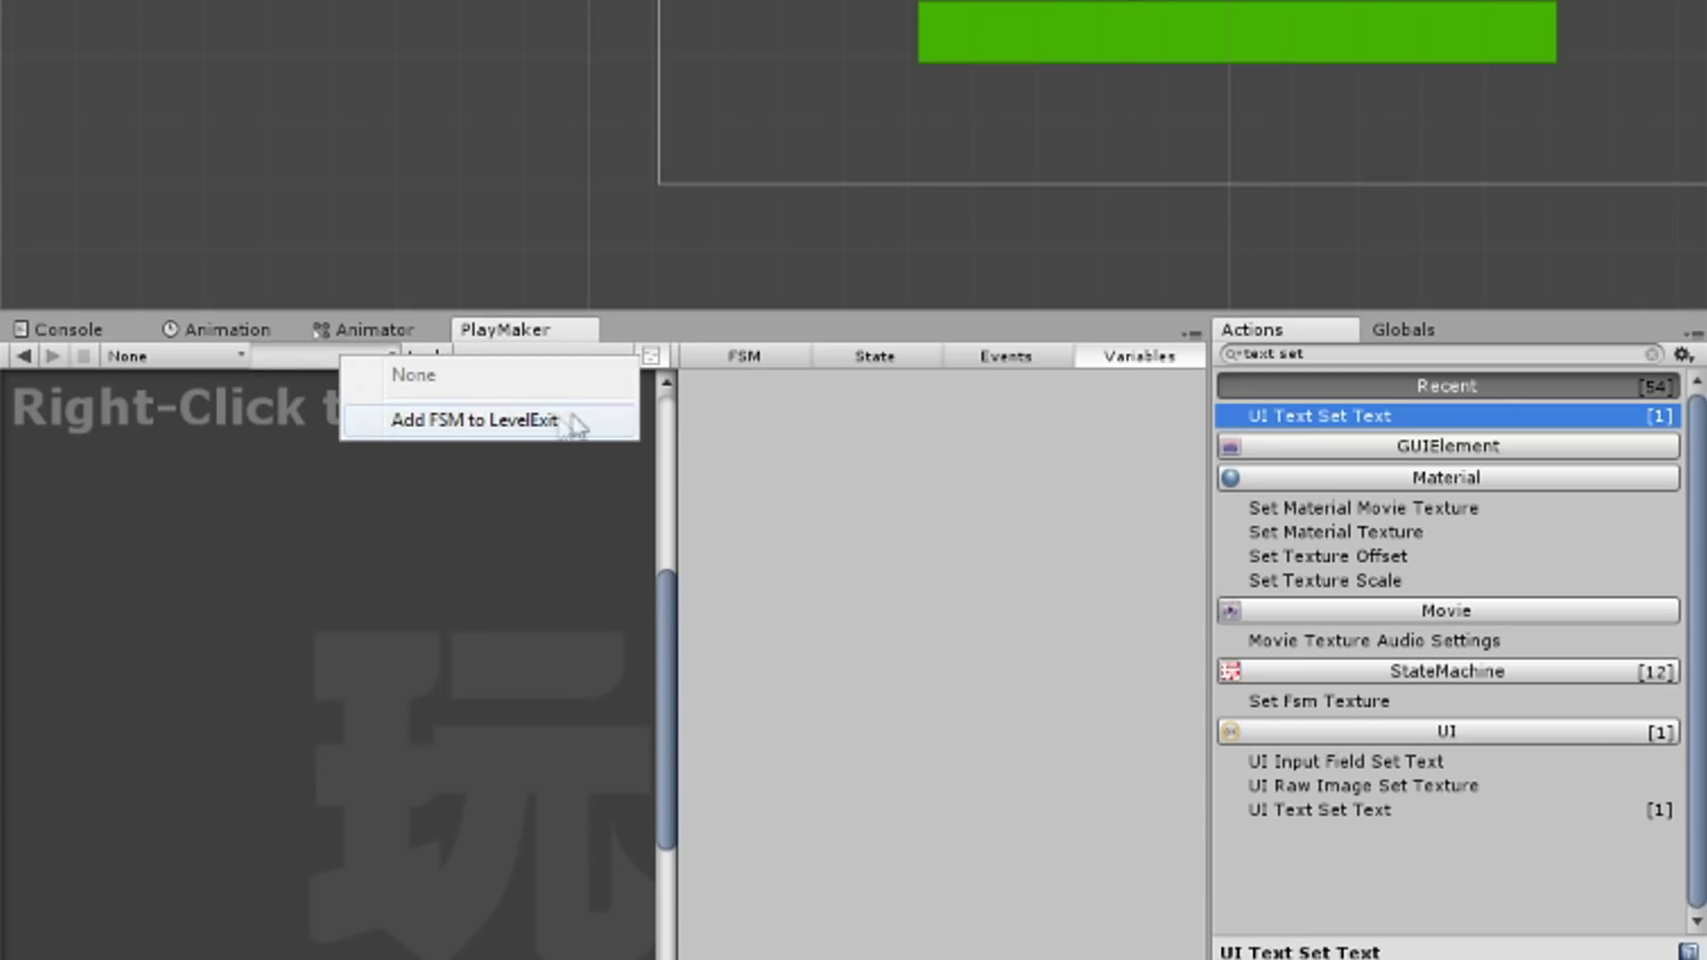
click(591, 417)
click(746, 358)
text(LevelExit)
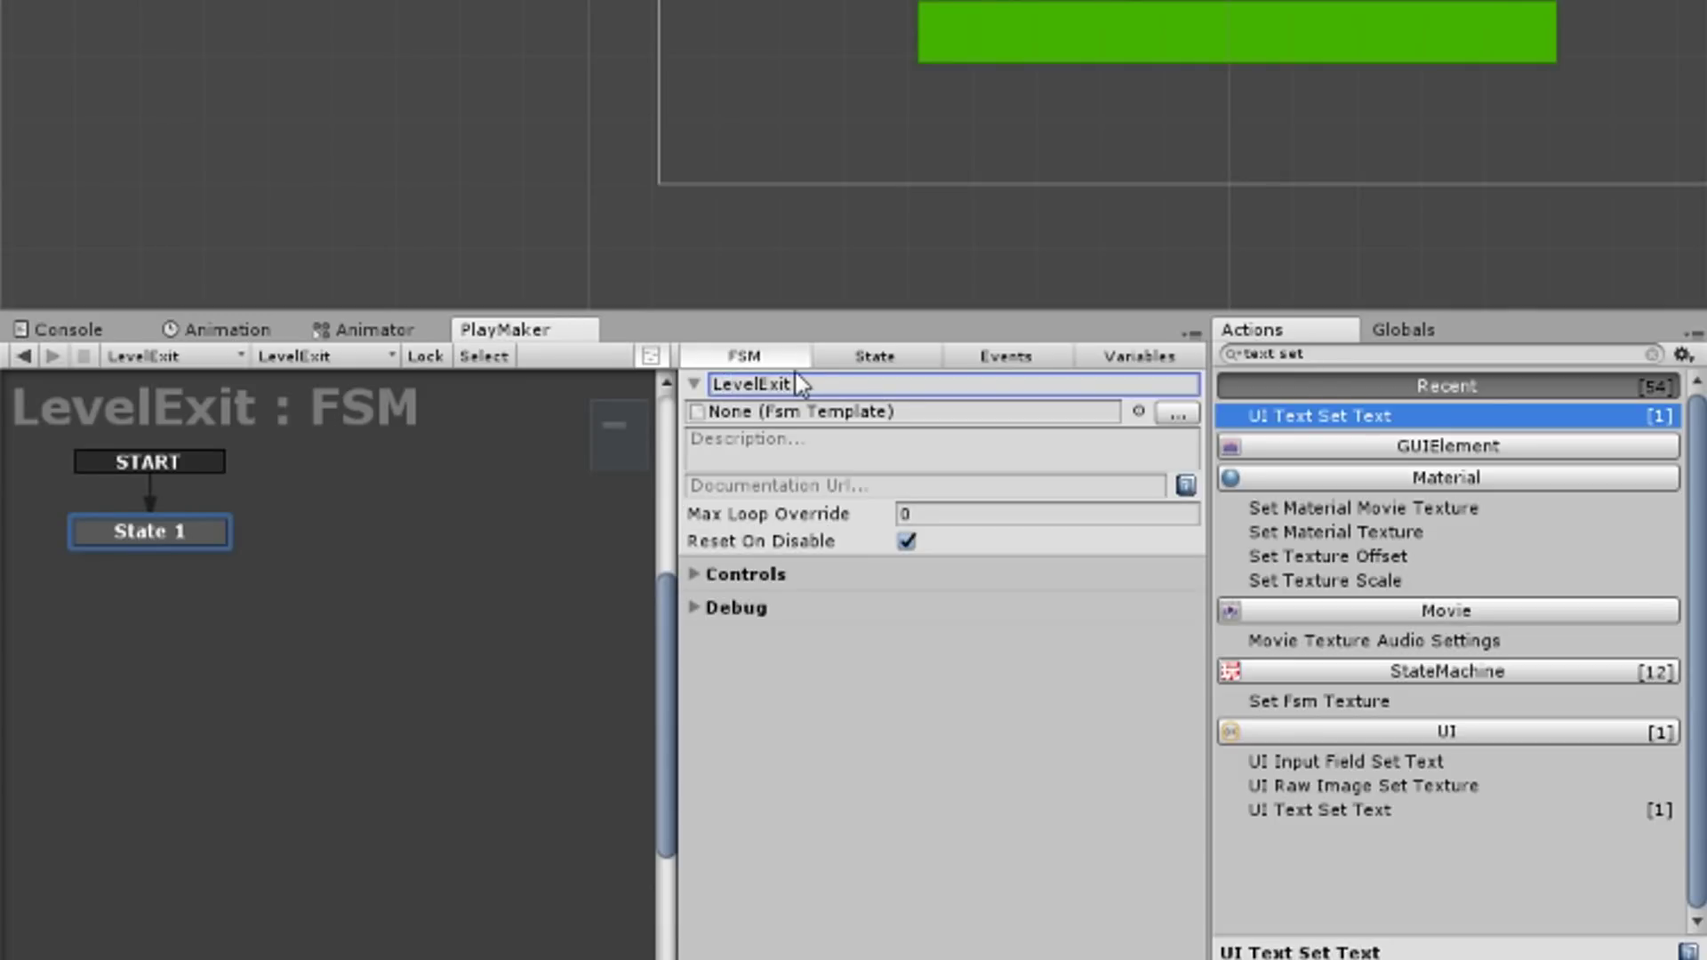
click(875, 356)
click(849, 384)
text(Setup)
ctrl+click(114, 542)
ctrl+drag(150, 557, 369, 530)
click(898, 360)
text(Listener)
Give Listener a Trigger2D Event: On Trigger Enter 2D, tag Player, sending a new LevelExit event.
click(1334, 354)
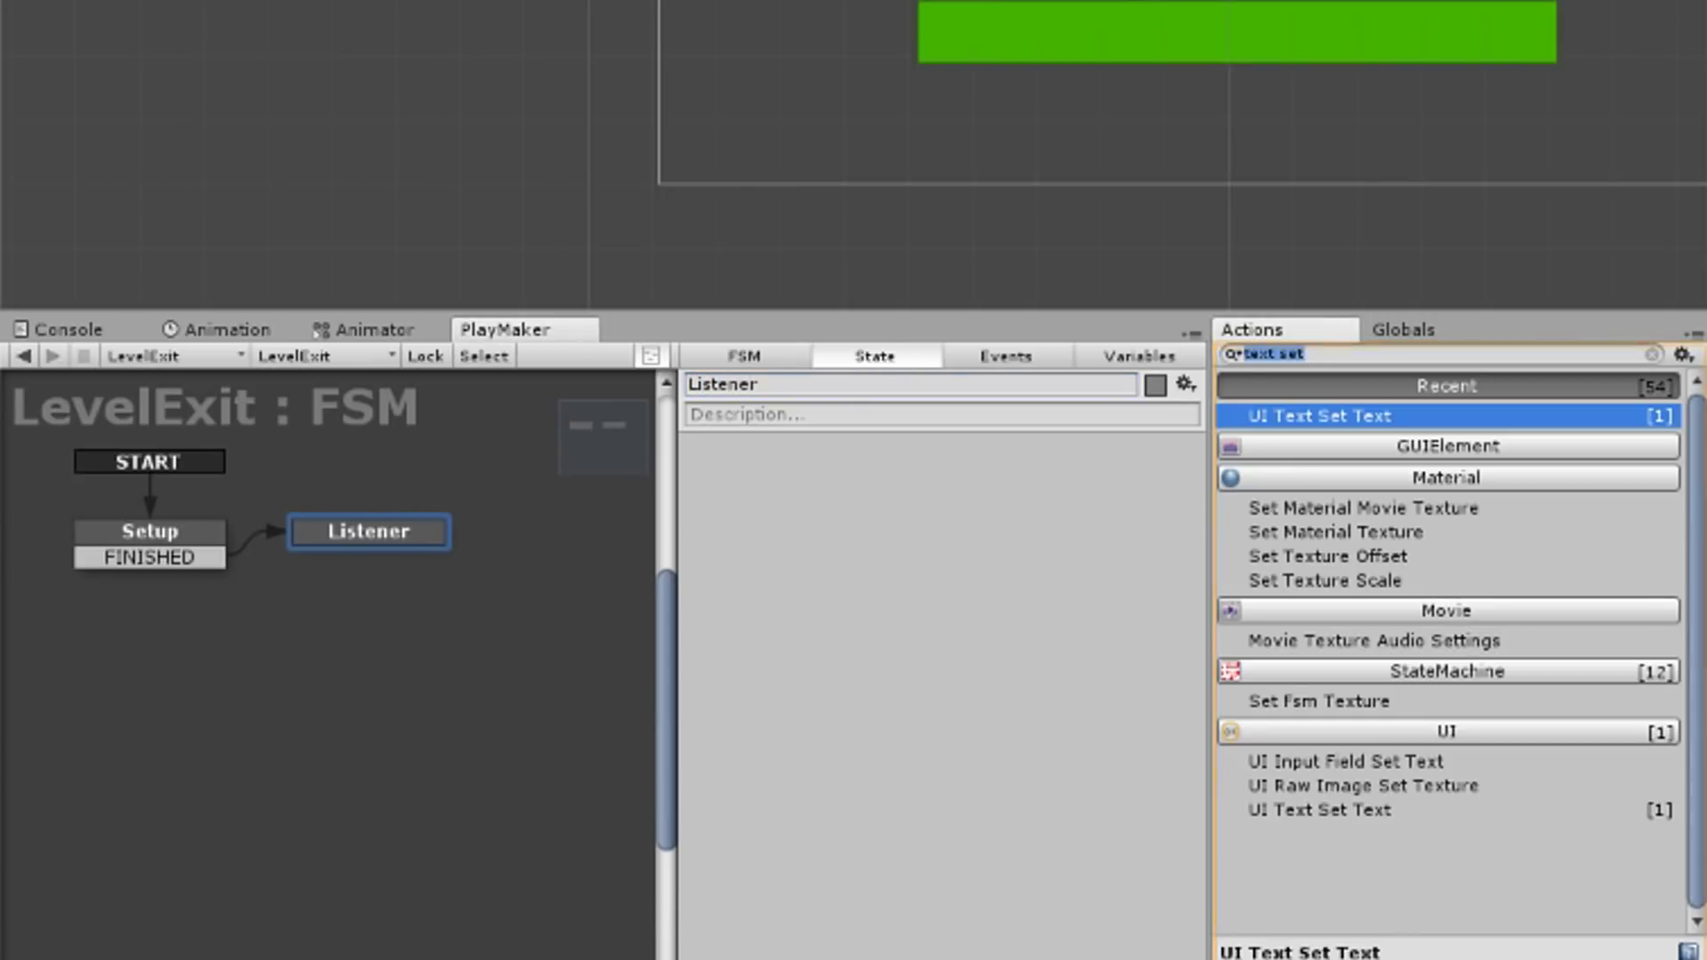
text(trig)
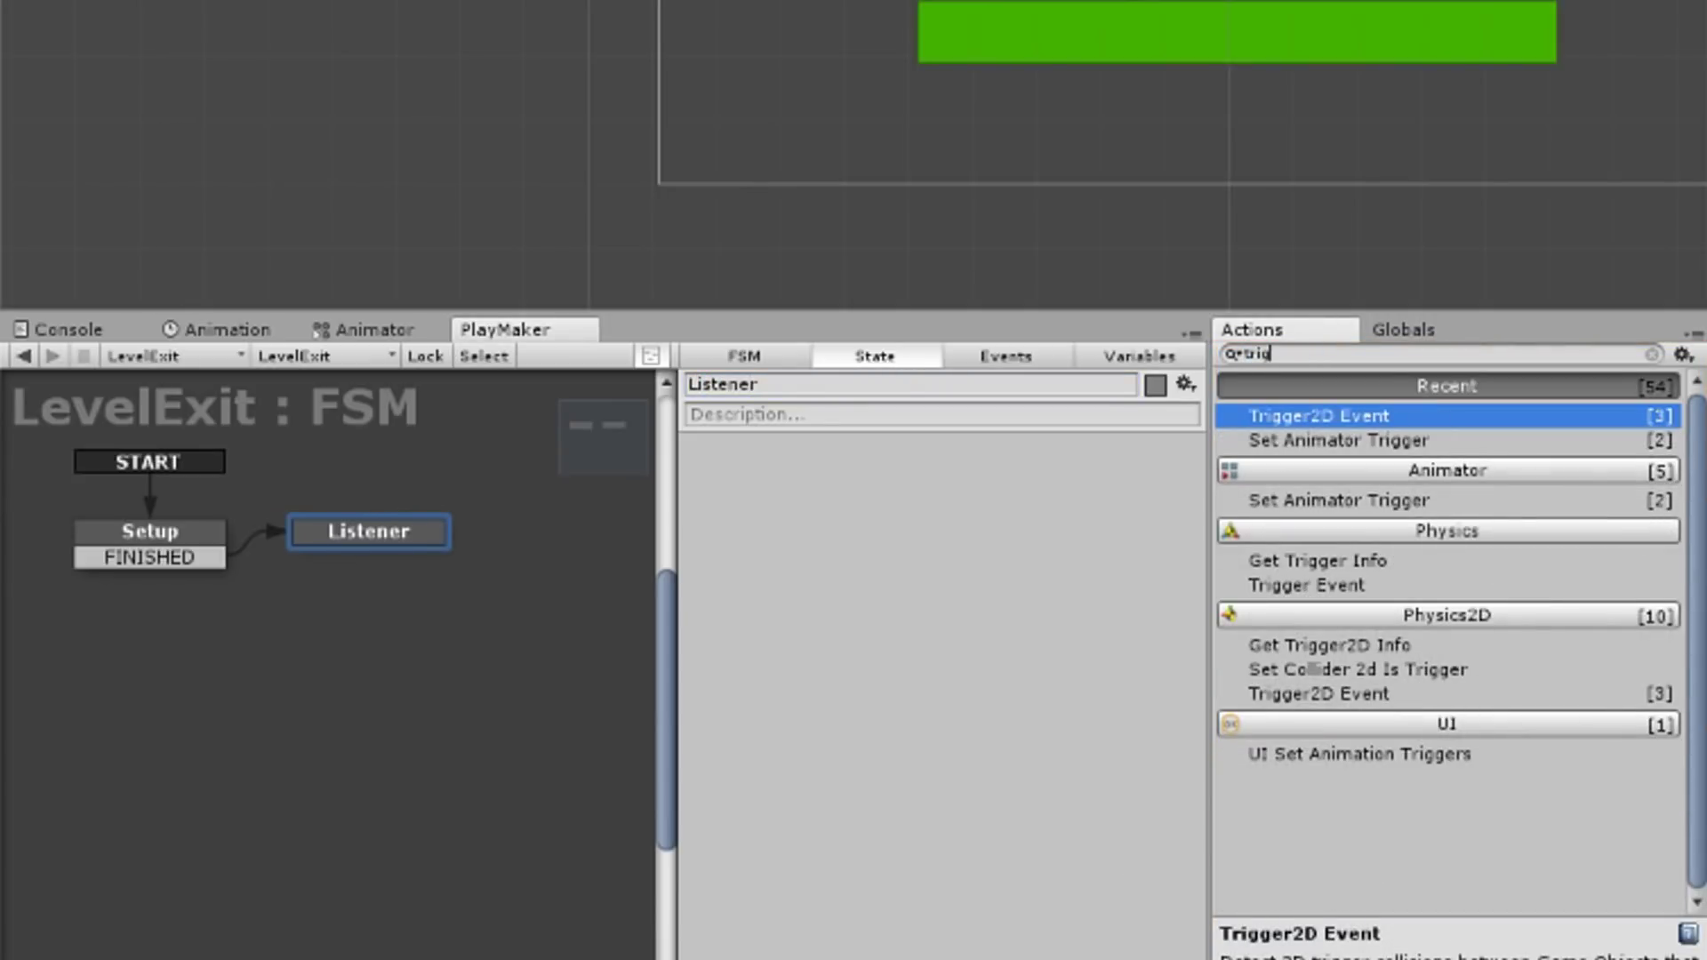
key(Return)
click(958, 506)
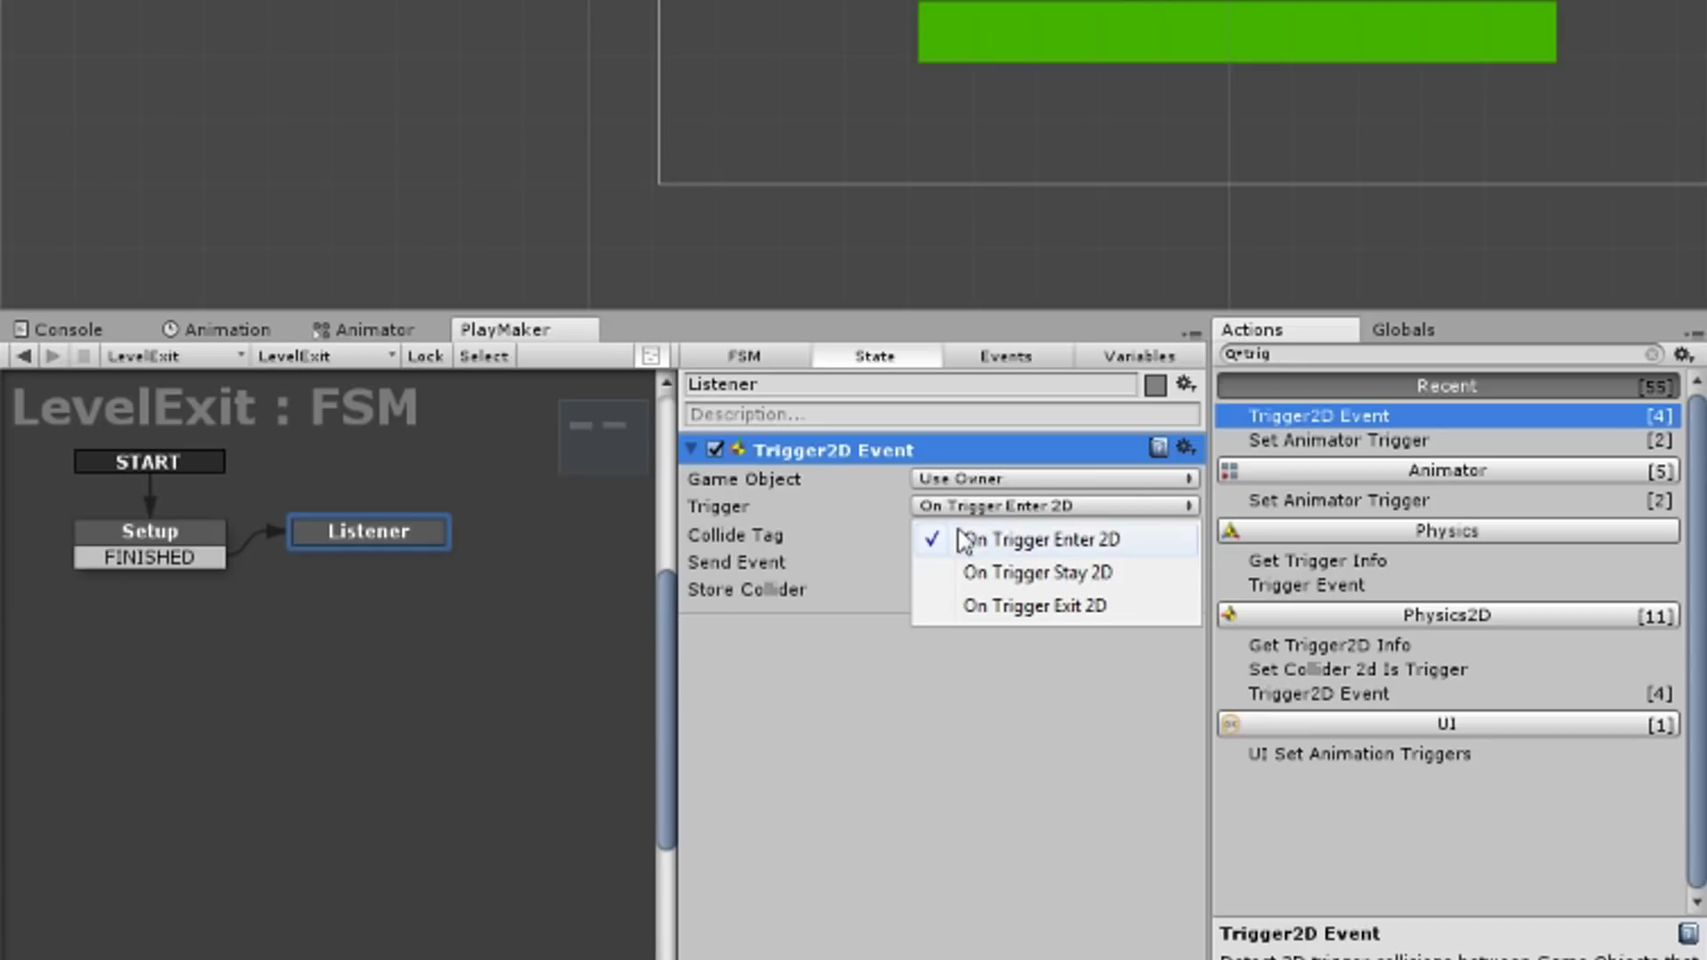
click(965, 537)
click(1019, 533)
click(1031, 849)
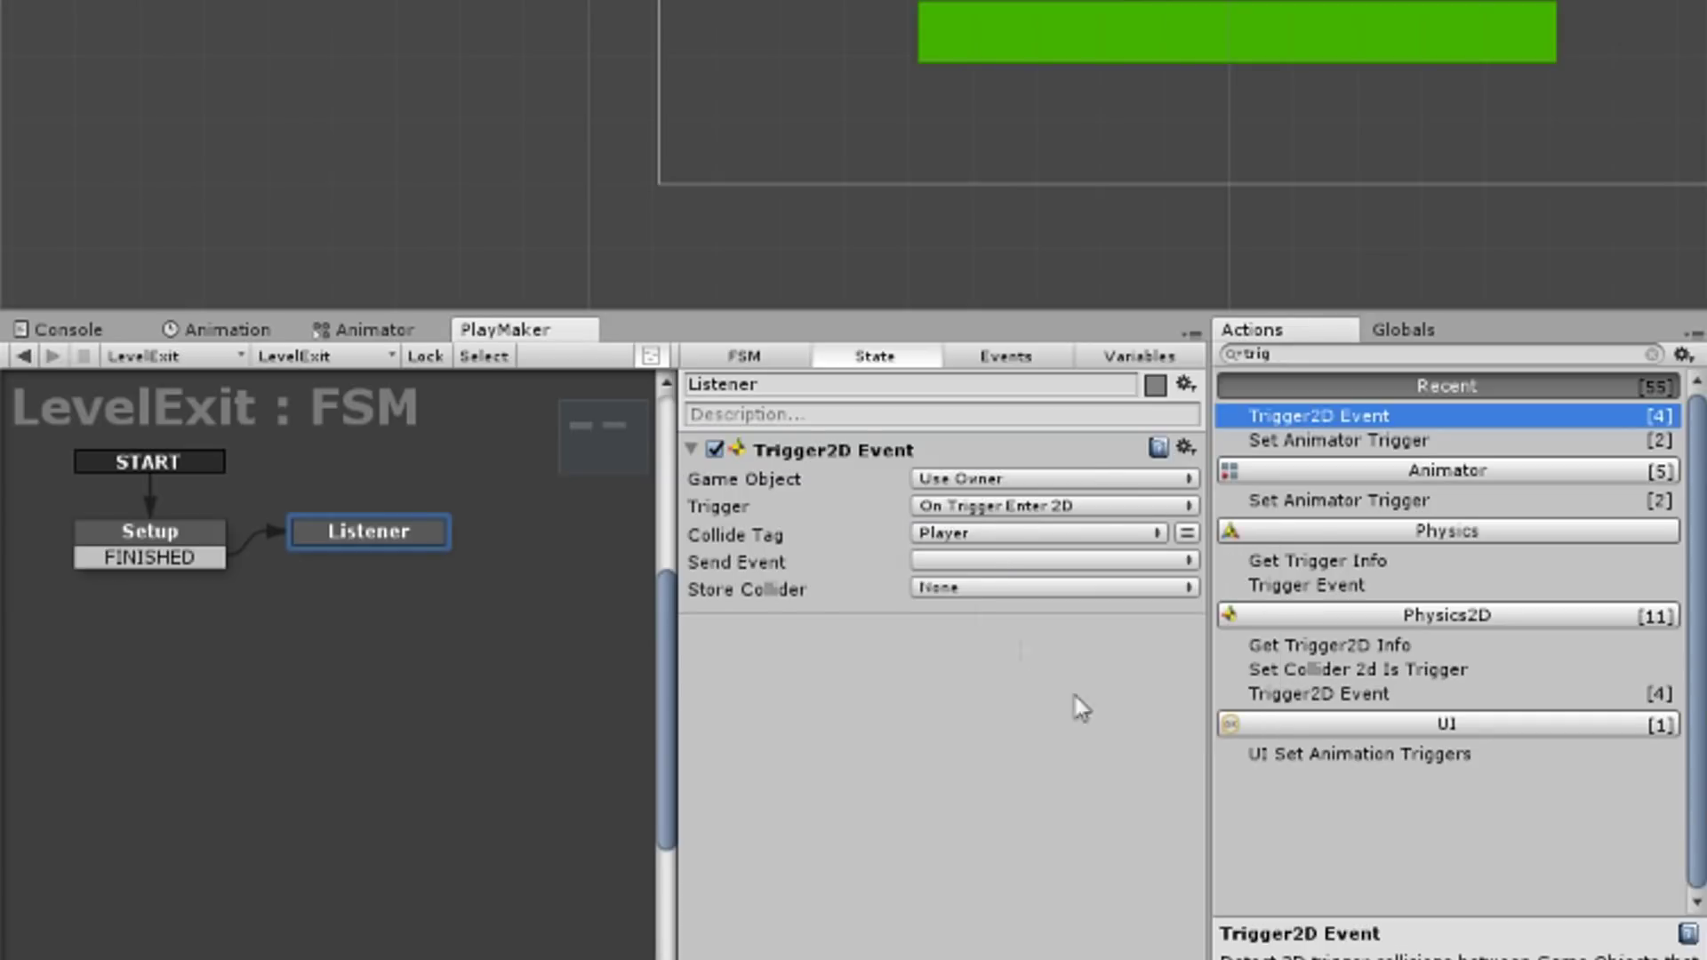
click(963, 562)
click(1014, 783)
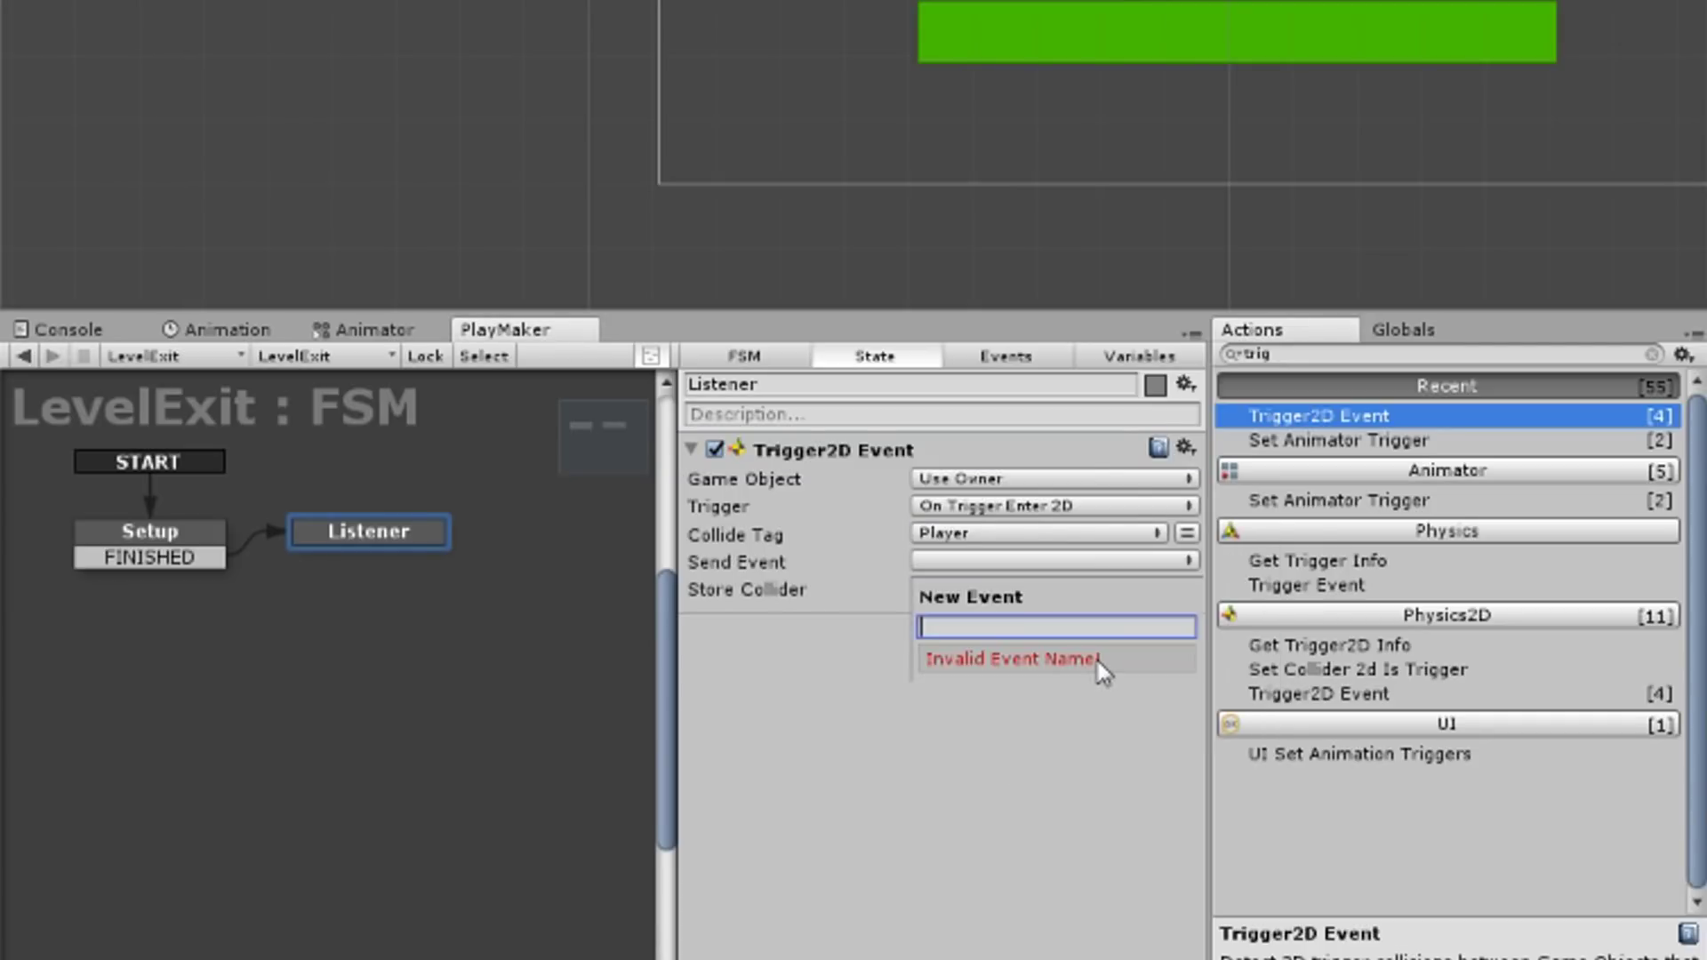
text(LevelExit)
click(1096, 661)
Route LevelExit to a new Restart Level state with the Restart Level action, then run the game.
click(836, 602)
drag(368, 557, 381, 655)
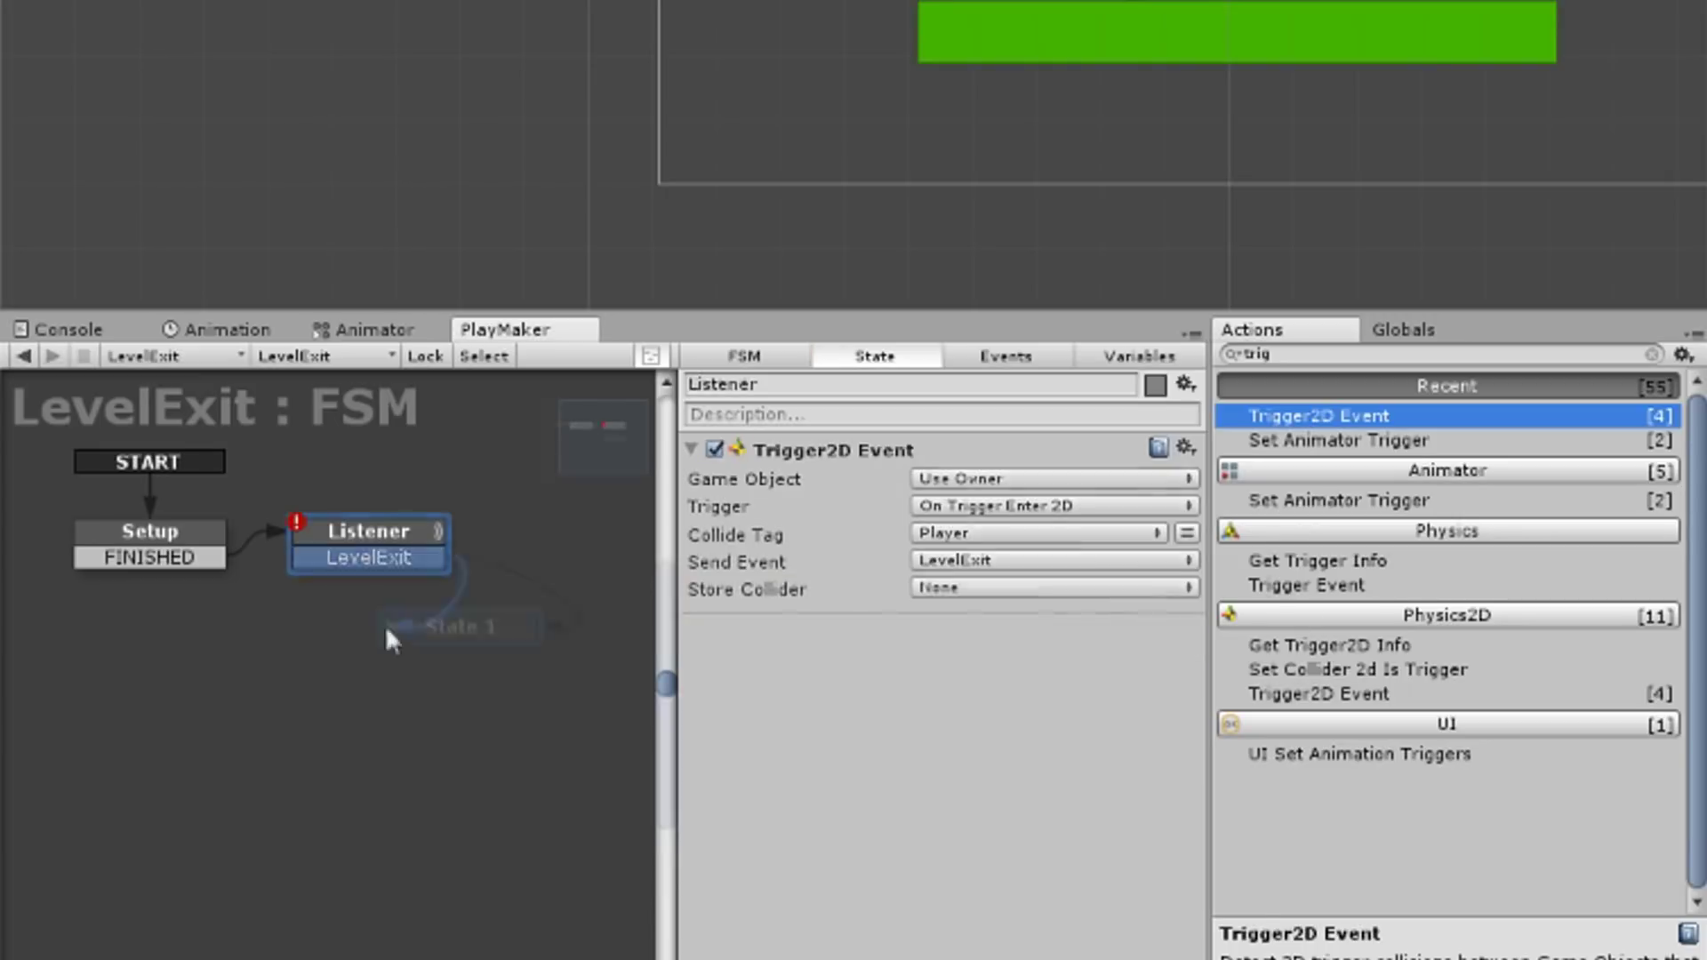
click(836, 384)
text(Restart Level)
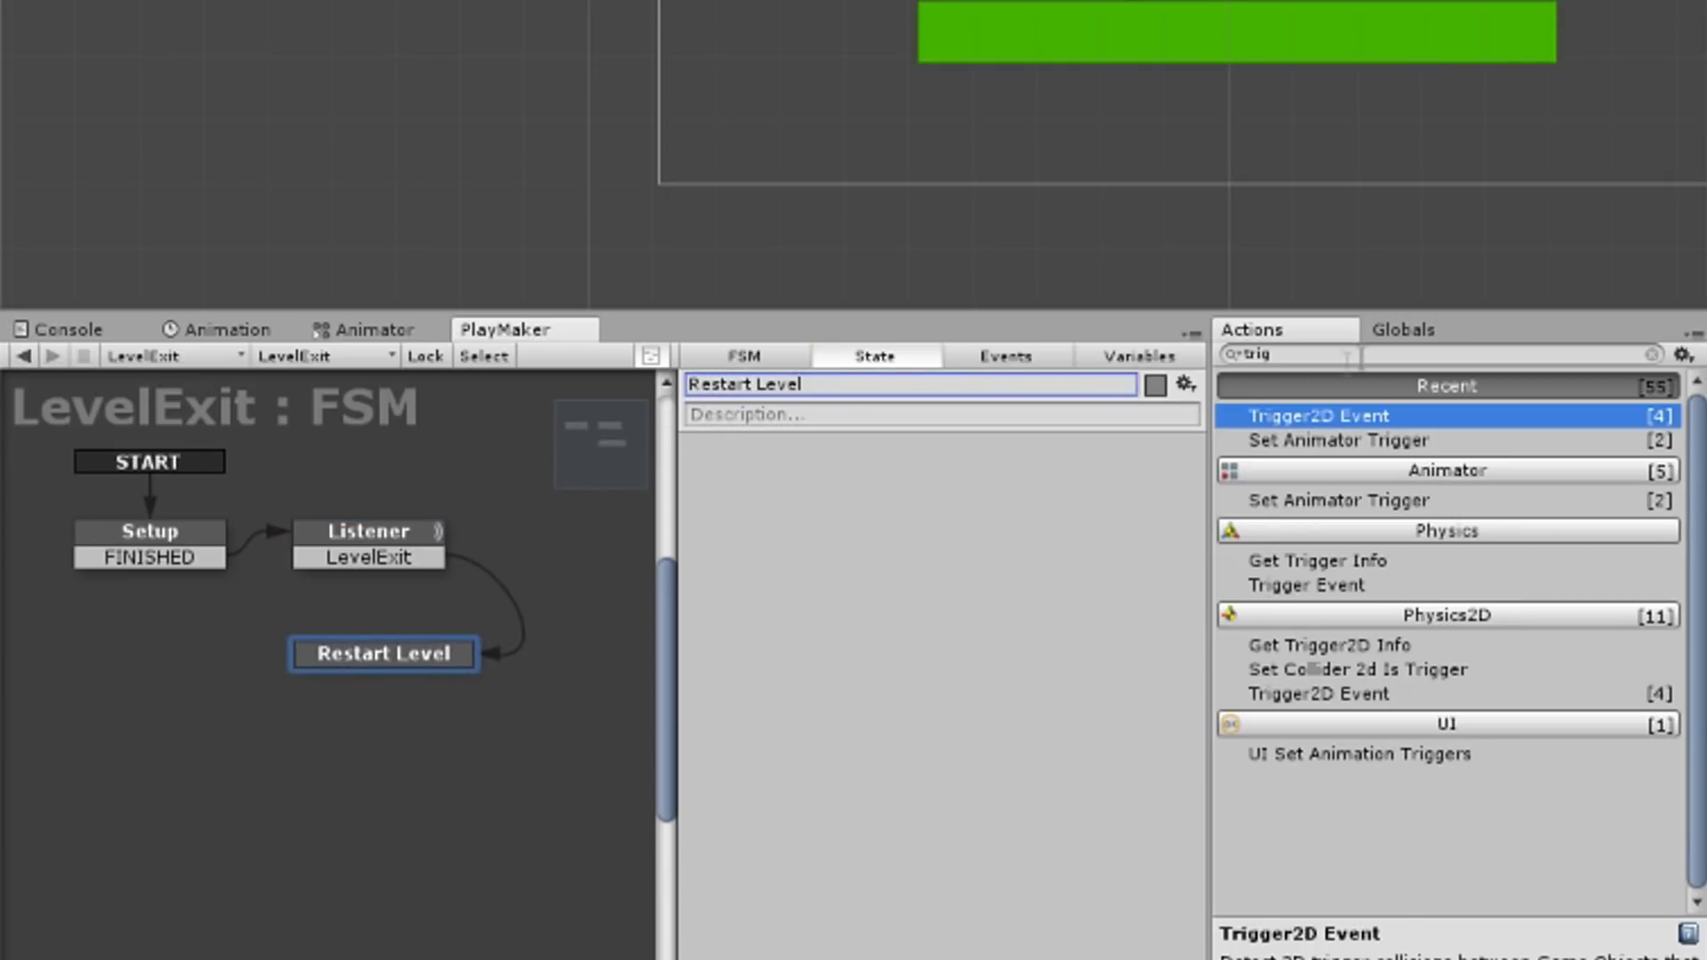
click(1322, 355)
text(rest)
key(Return)
key(ctrl+p)
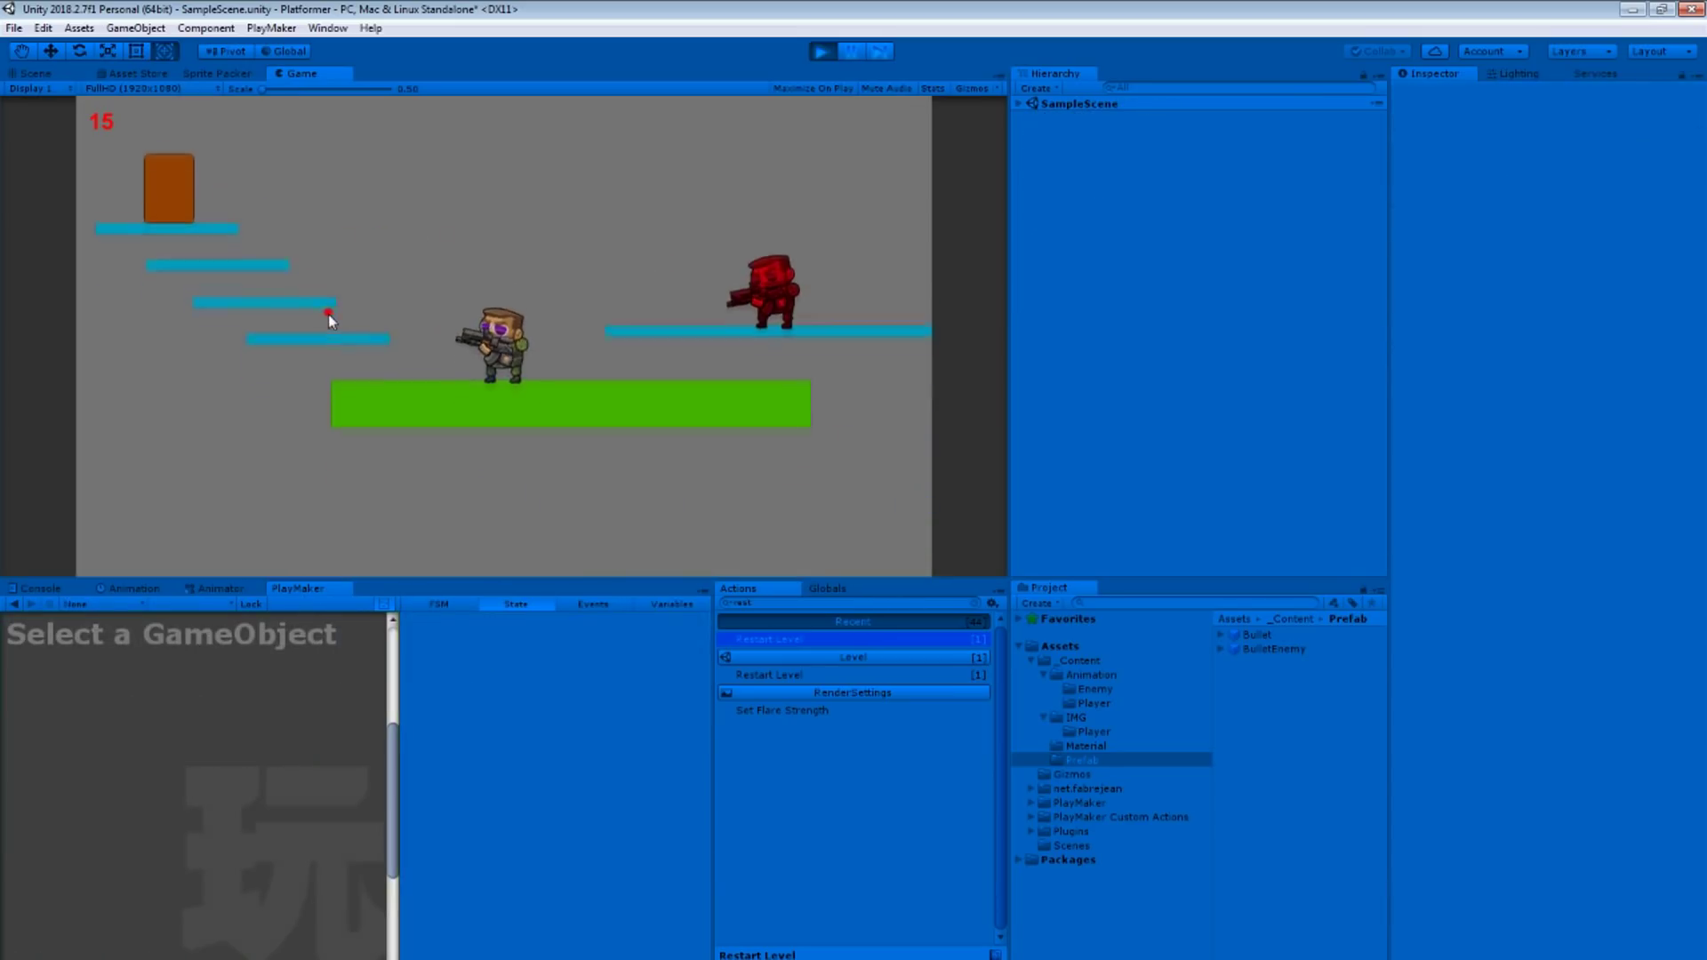
Stop the test run and make LevelExit's box collider slightly taller, about 1.395946 units.
key(ctrl+p)
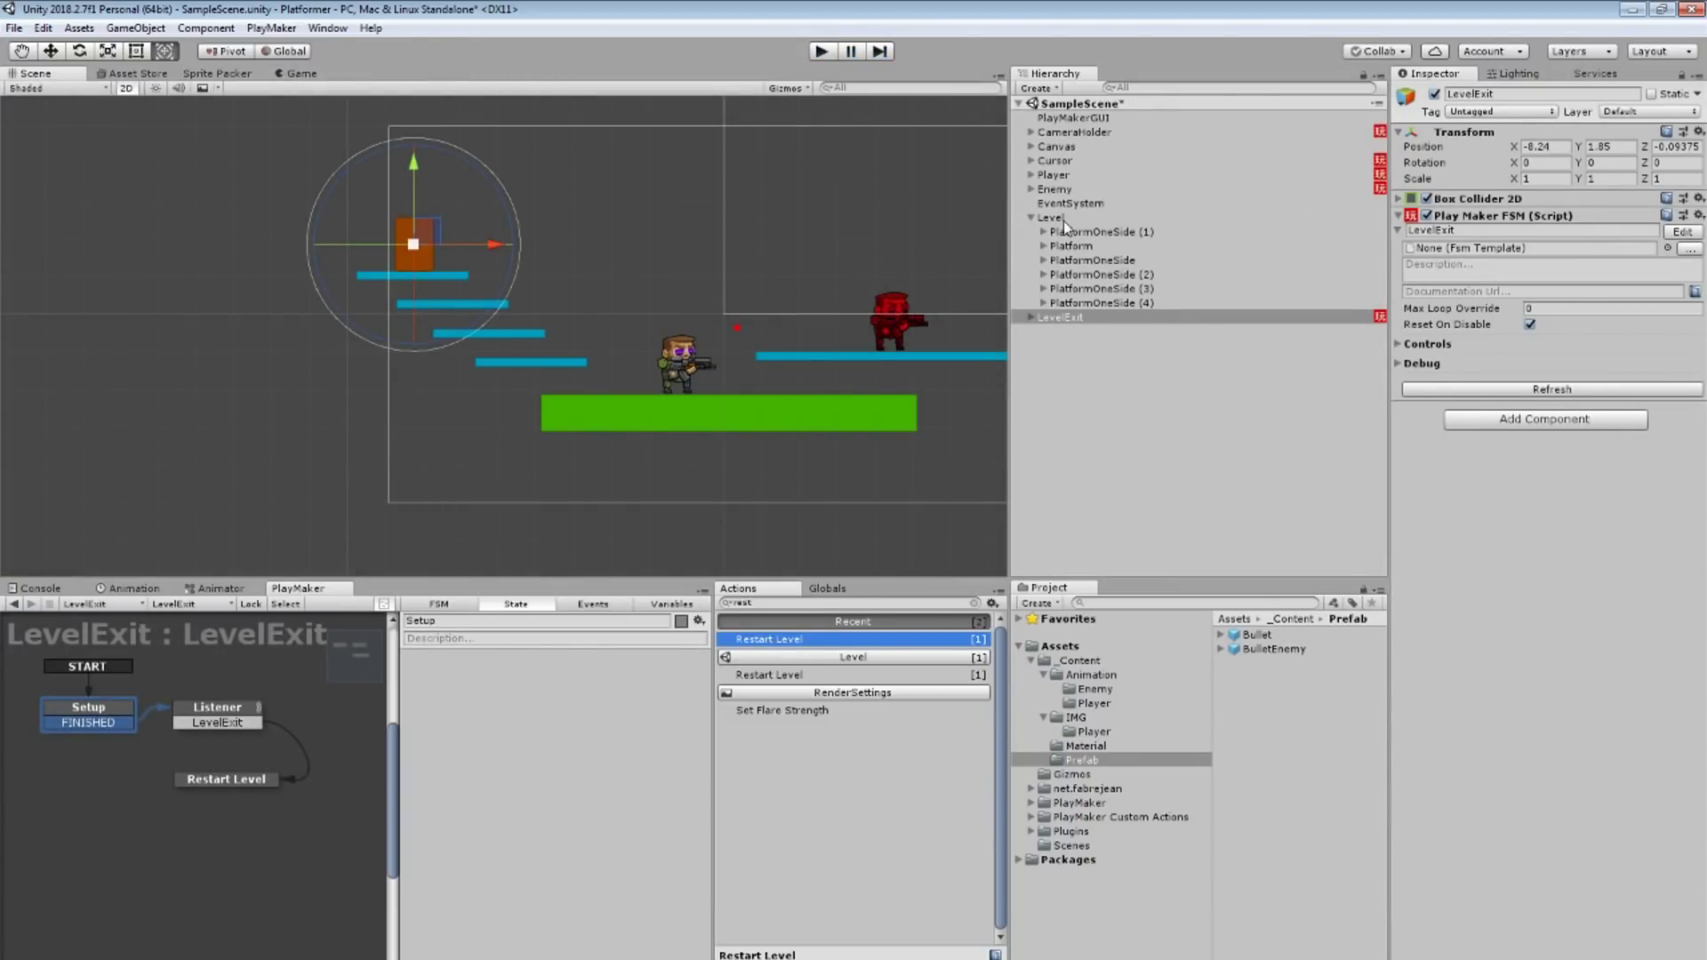
click(1064, 220)
click(1069, 318)
click(1451, 200)
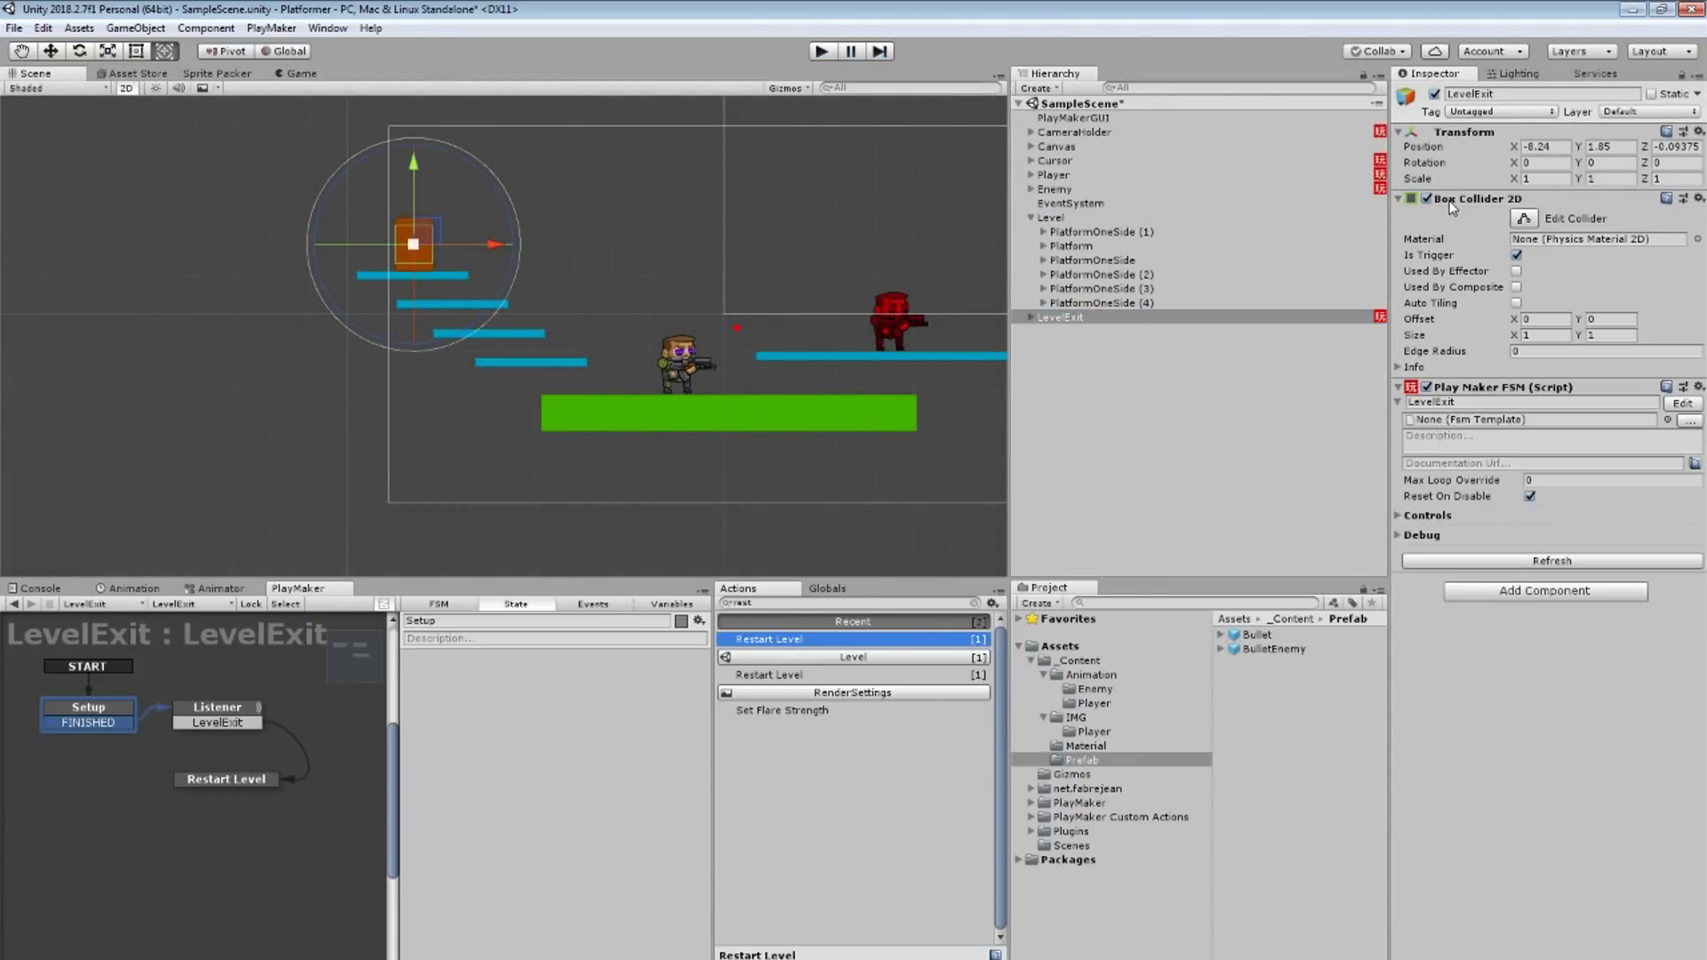
key(f)
click(1528, 223)
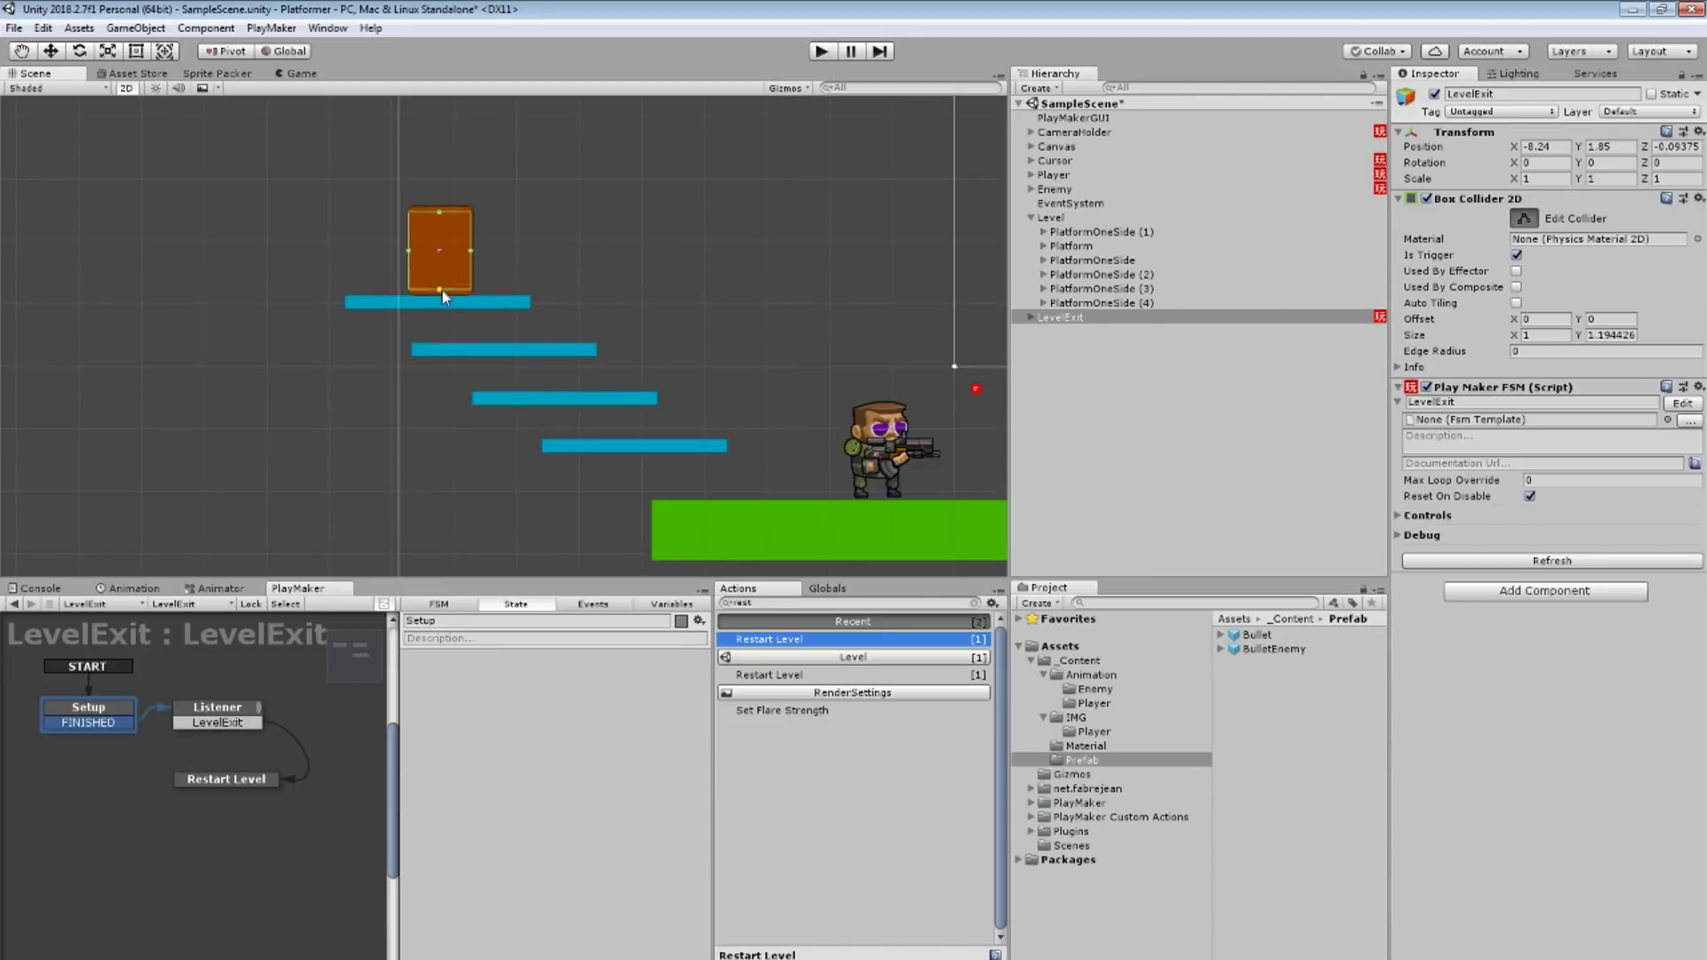
drag(443, 295, 442, 297)
scroll(679, 397, down, 2)
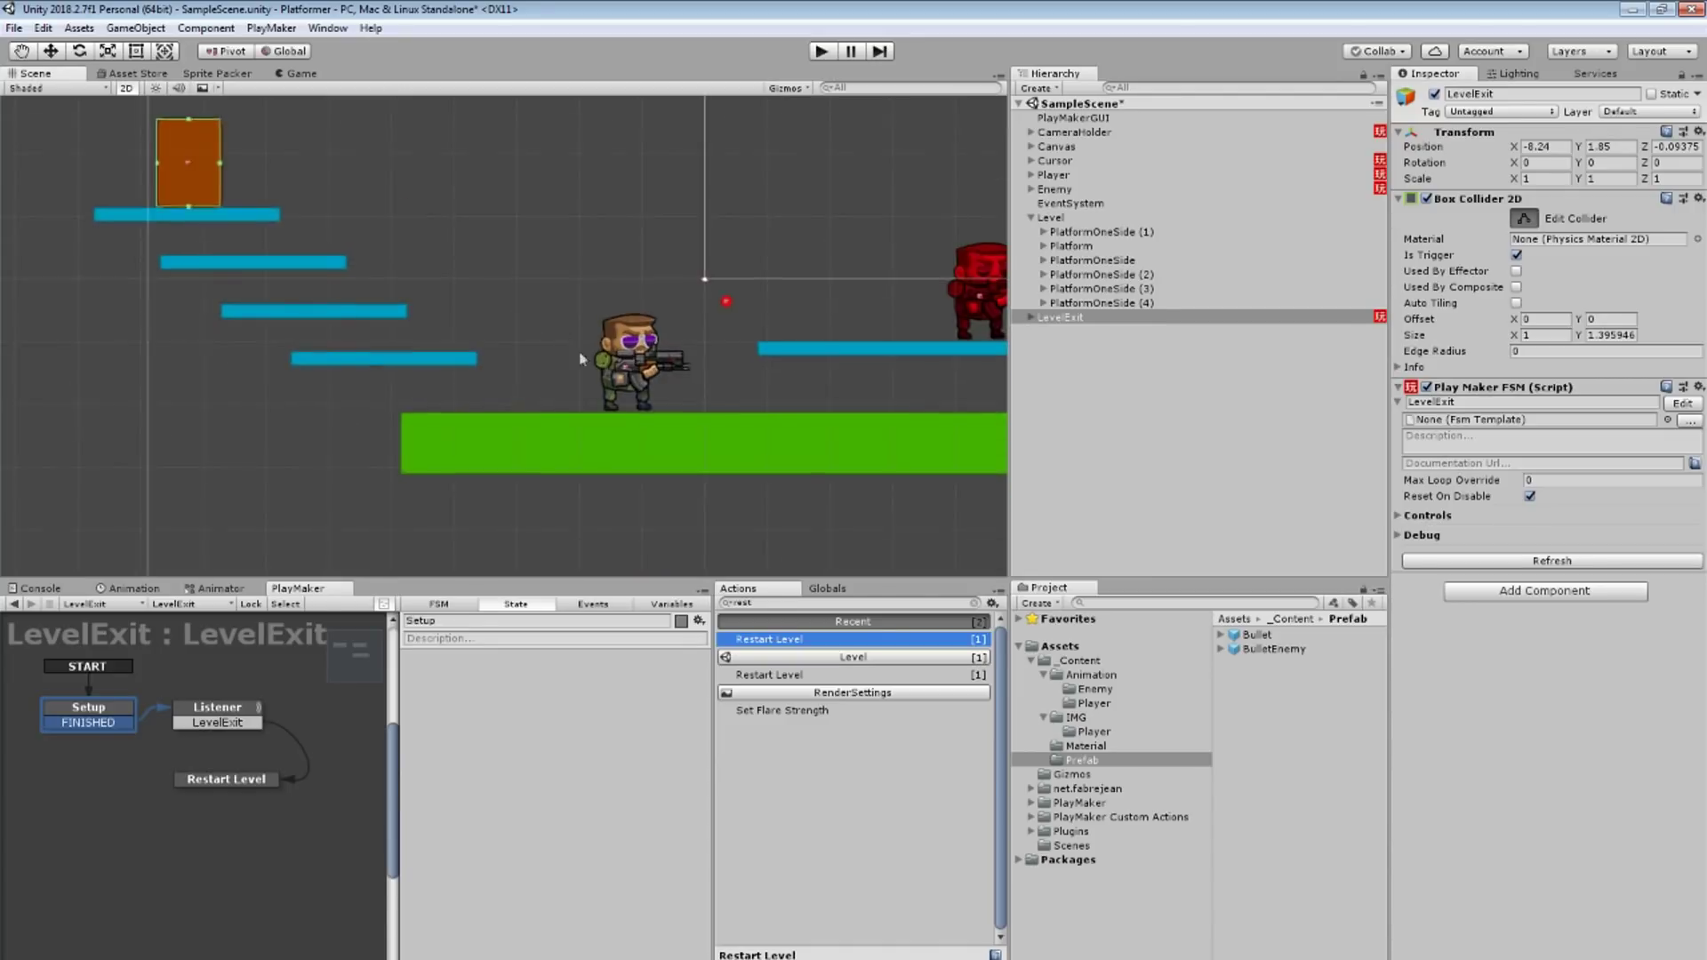
scroll(680, 397, down, 2)
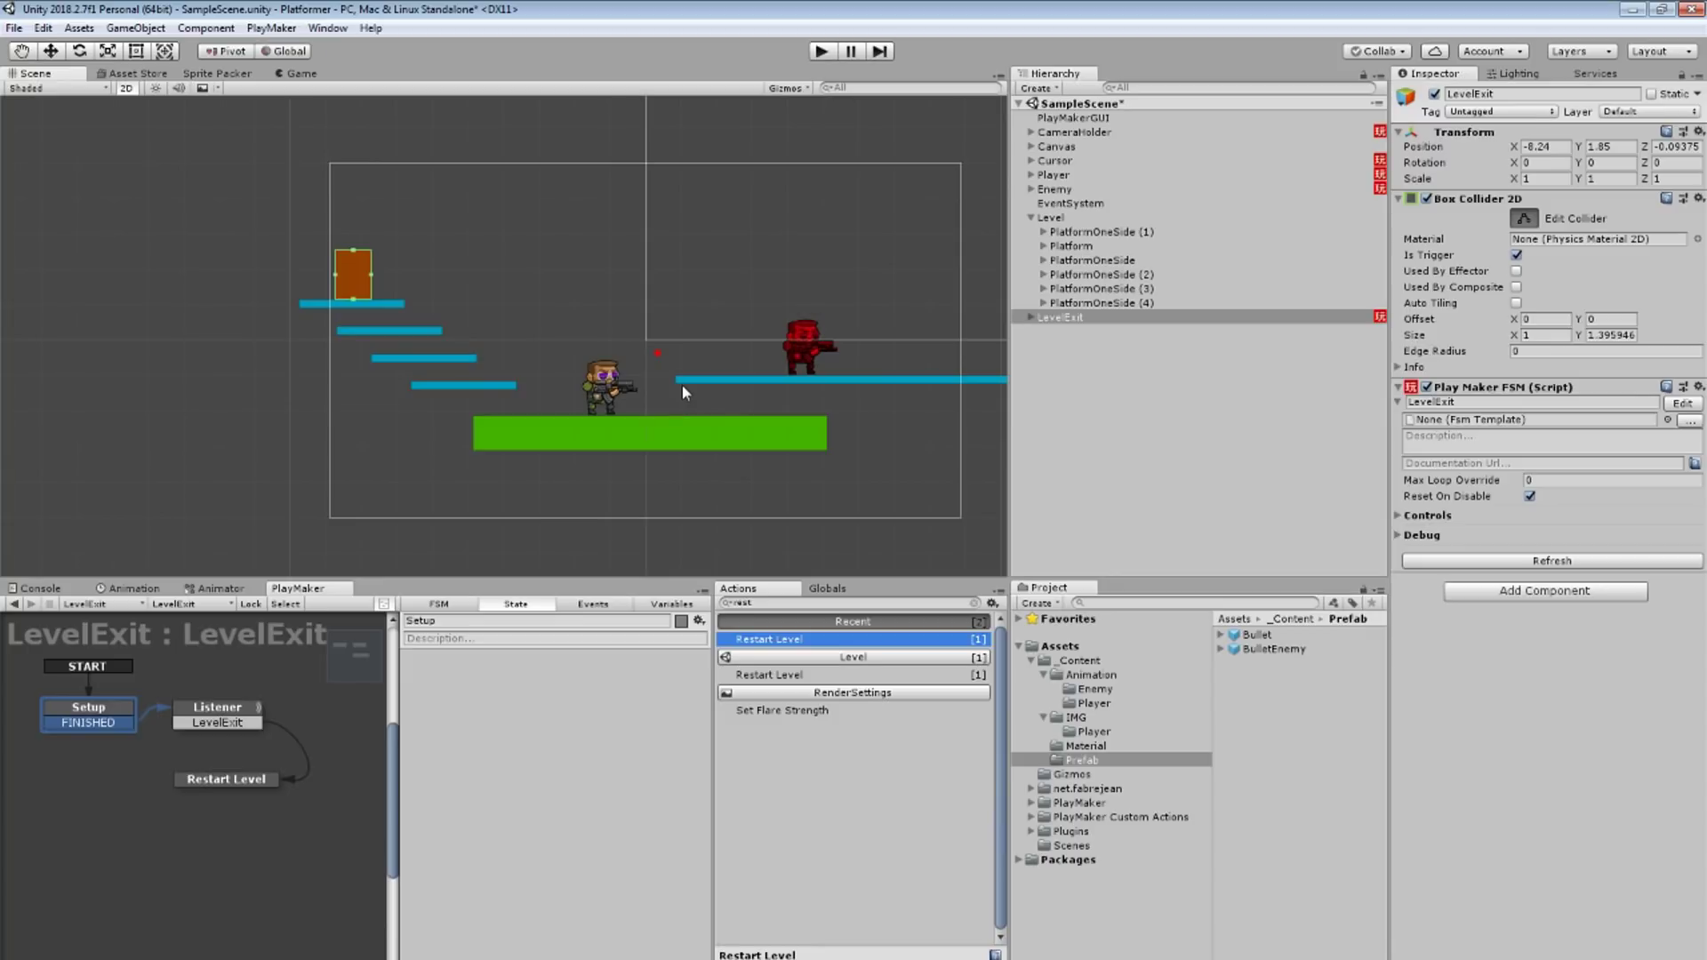
Collapse the Level group, clear the state selection, and bring up the Hierarchy create menu.
click(1031, 217)
middle_drag(926, 442, 819, 442)
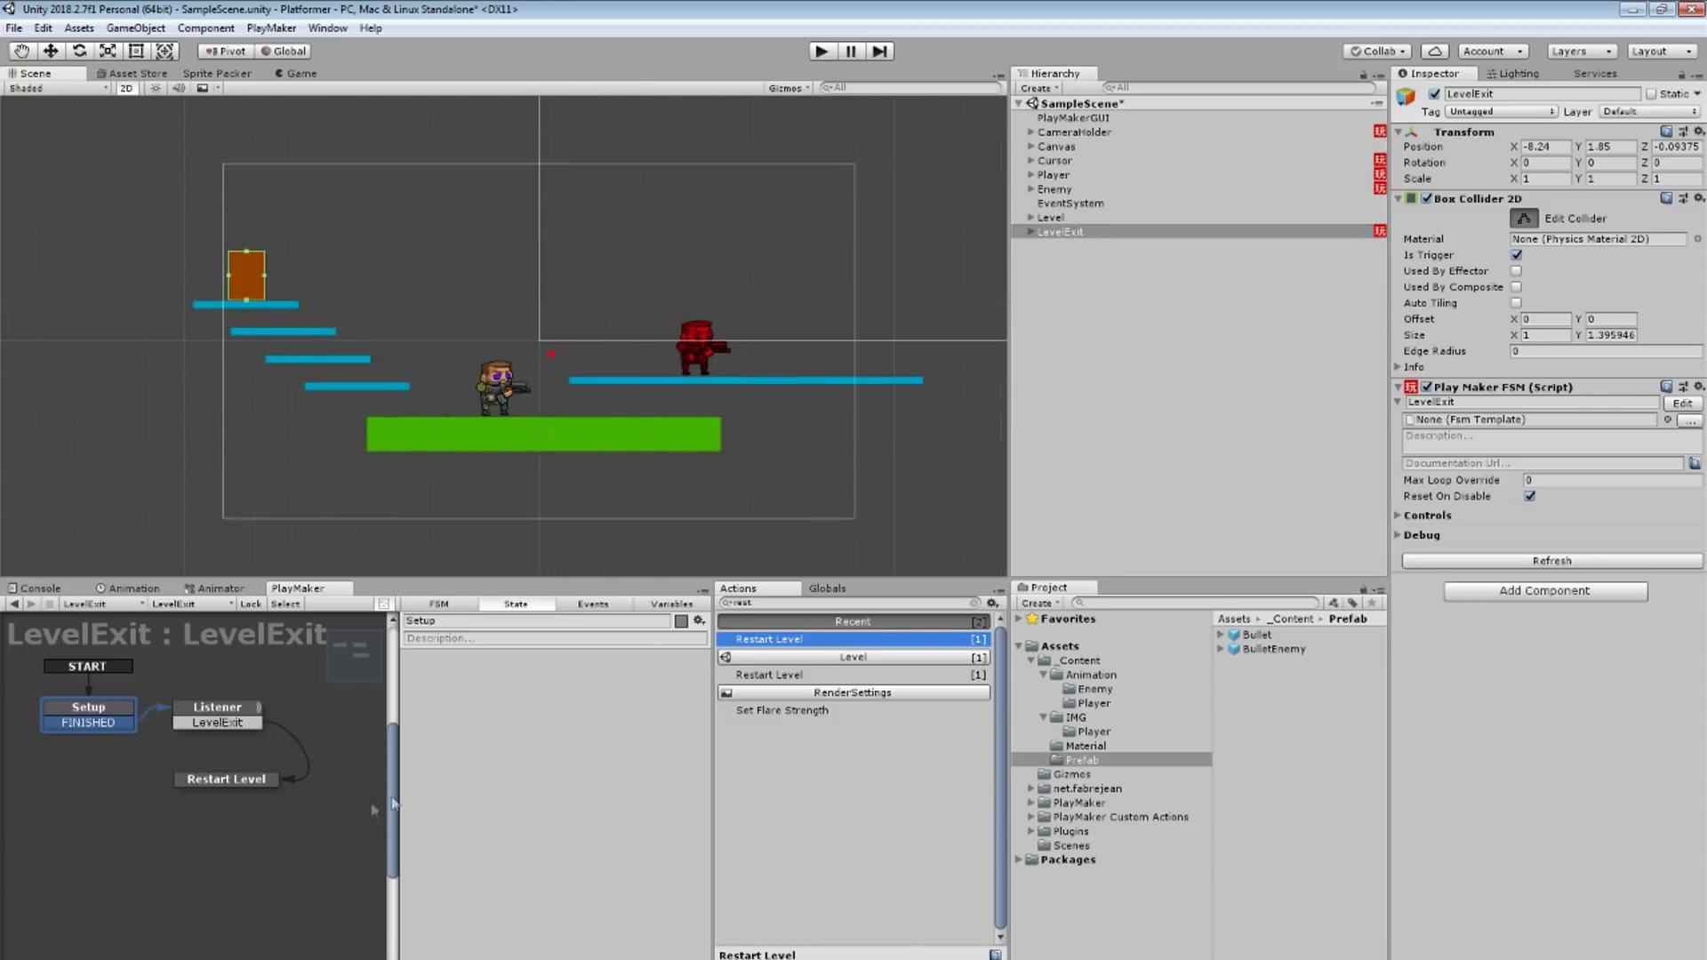
click(338, 816)
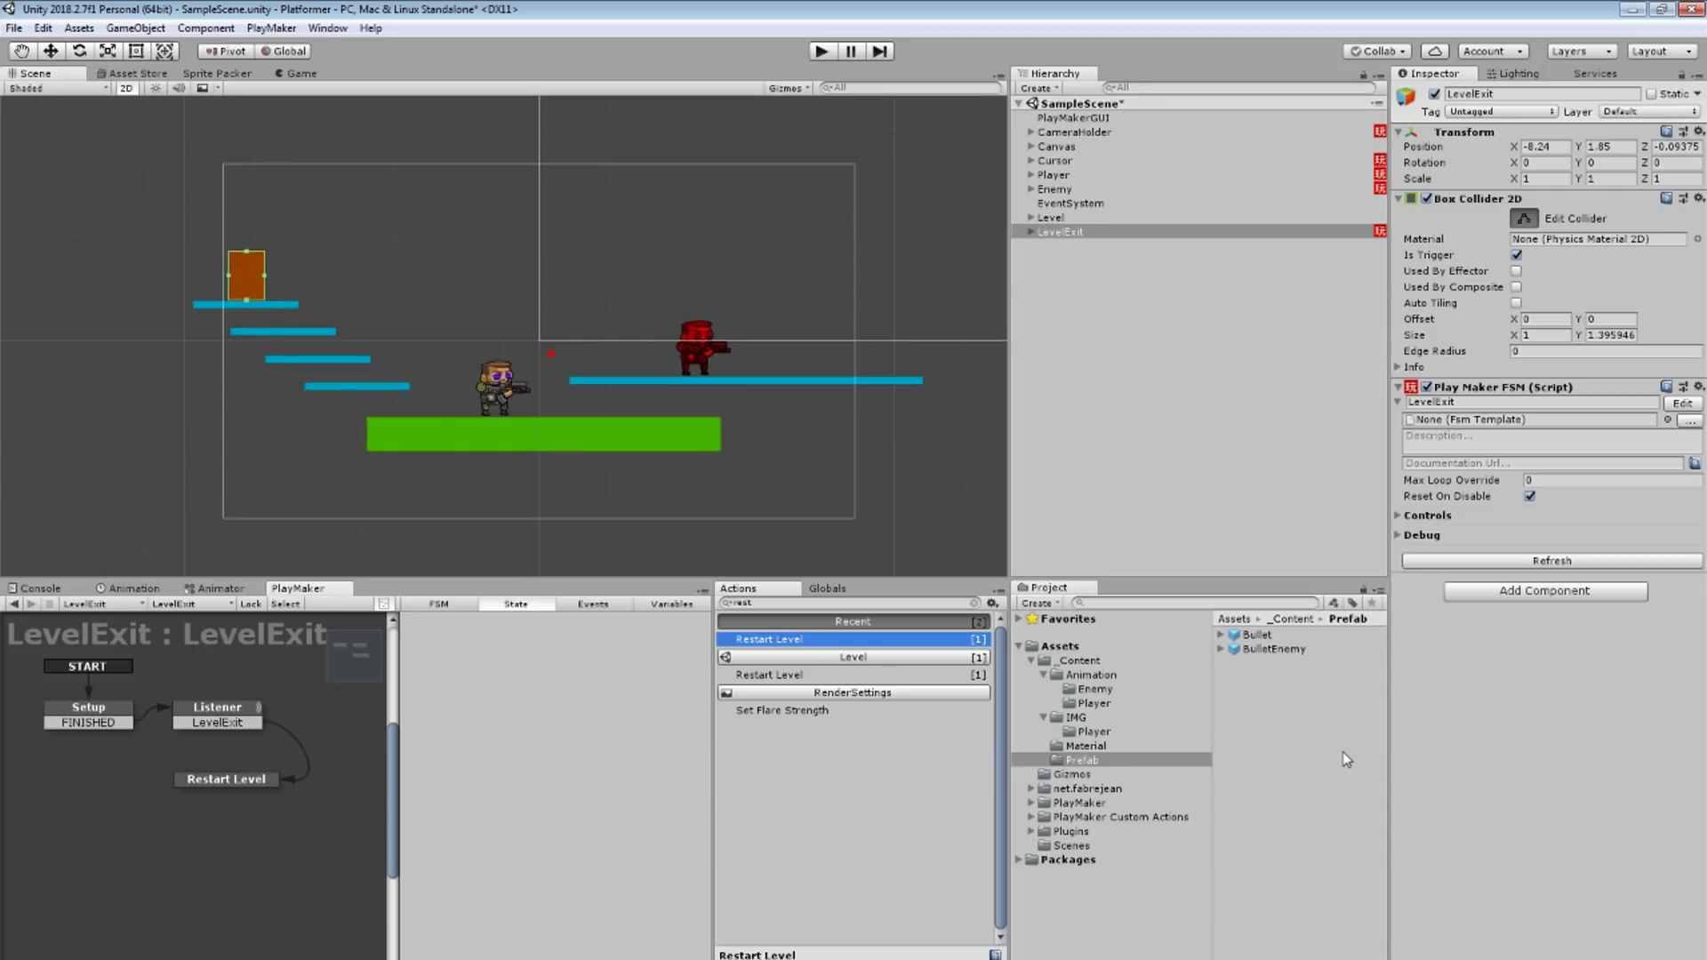
right_click(1092, 331)
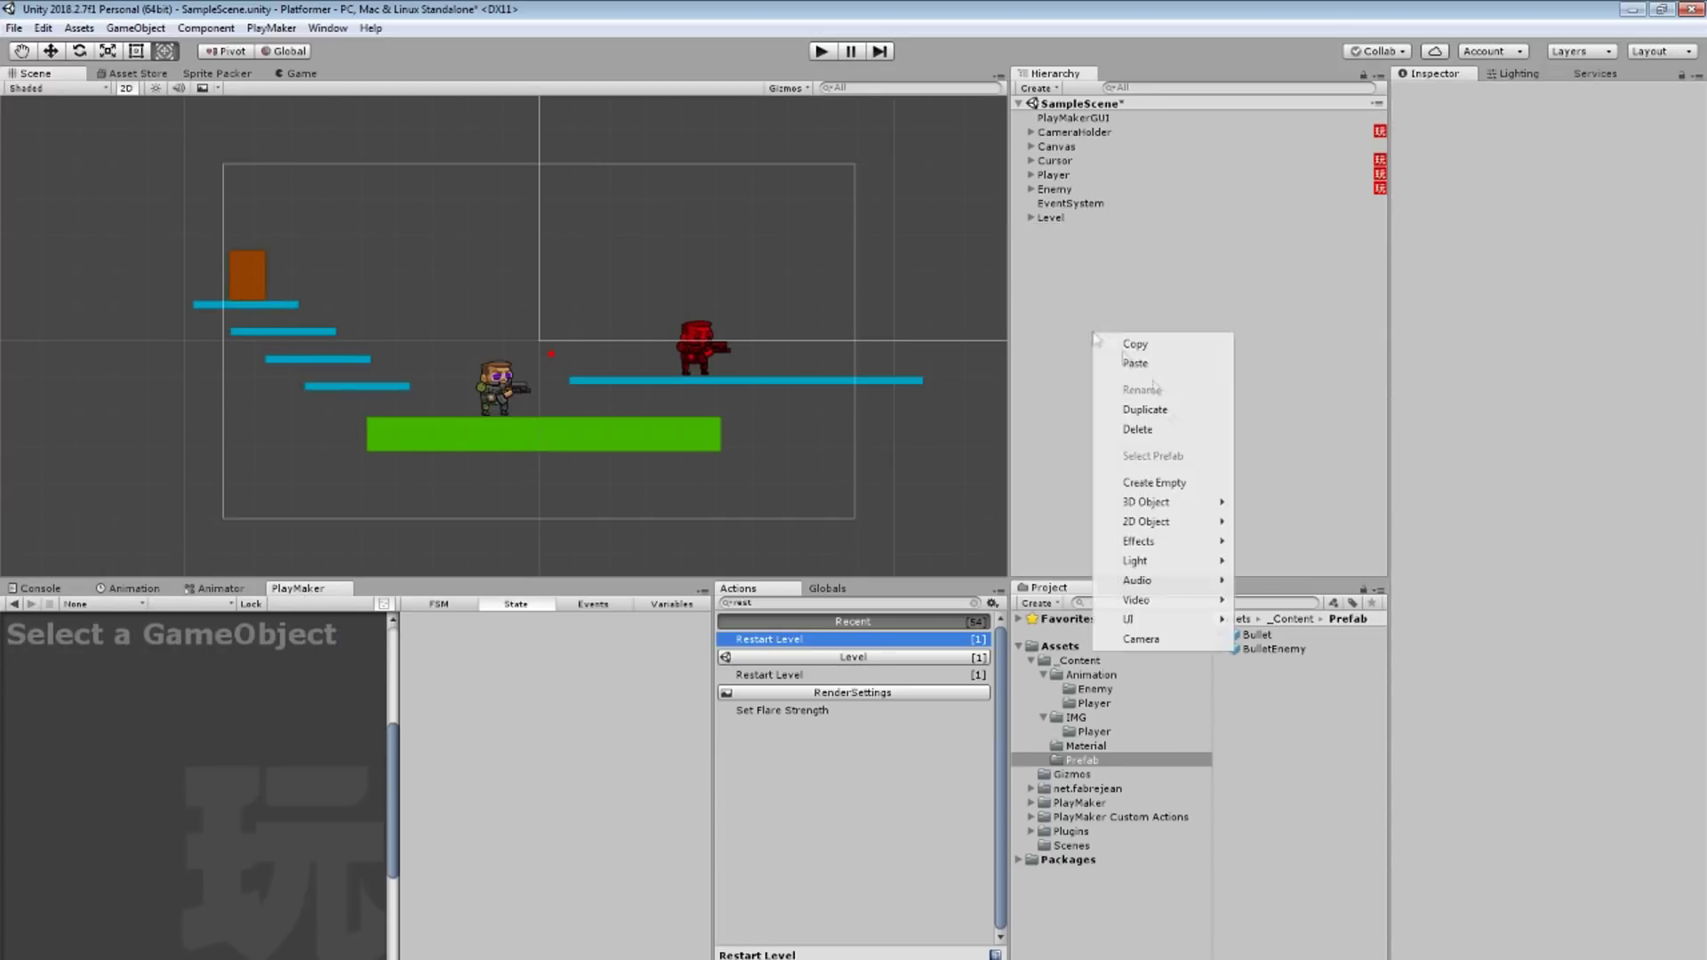
Create a Key object with a child Sprite: UISprite image, Sliced, about 0.2 wide, magenta.
click(1120, 481)
text(Sprite)
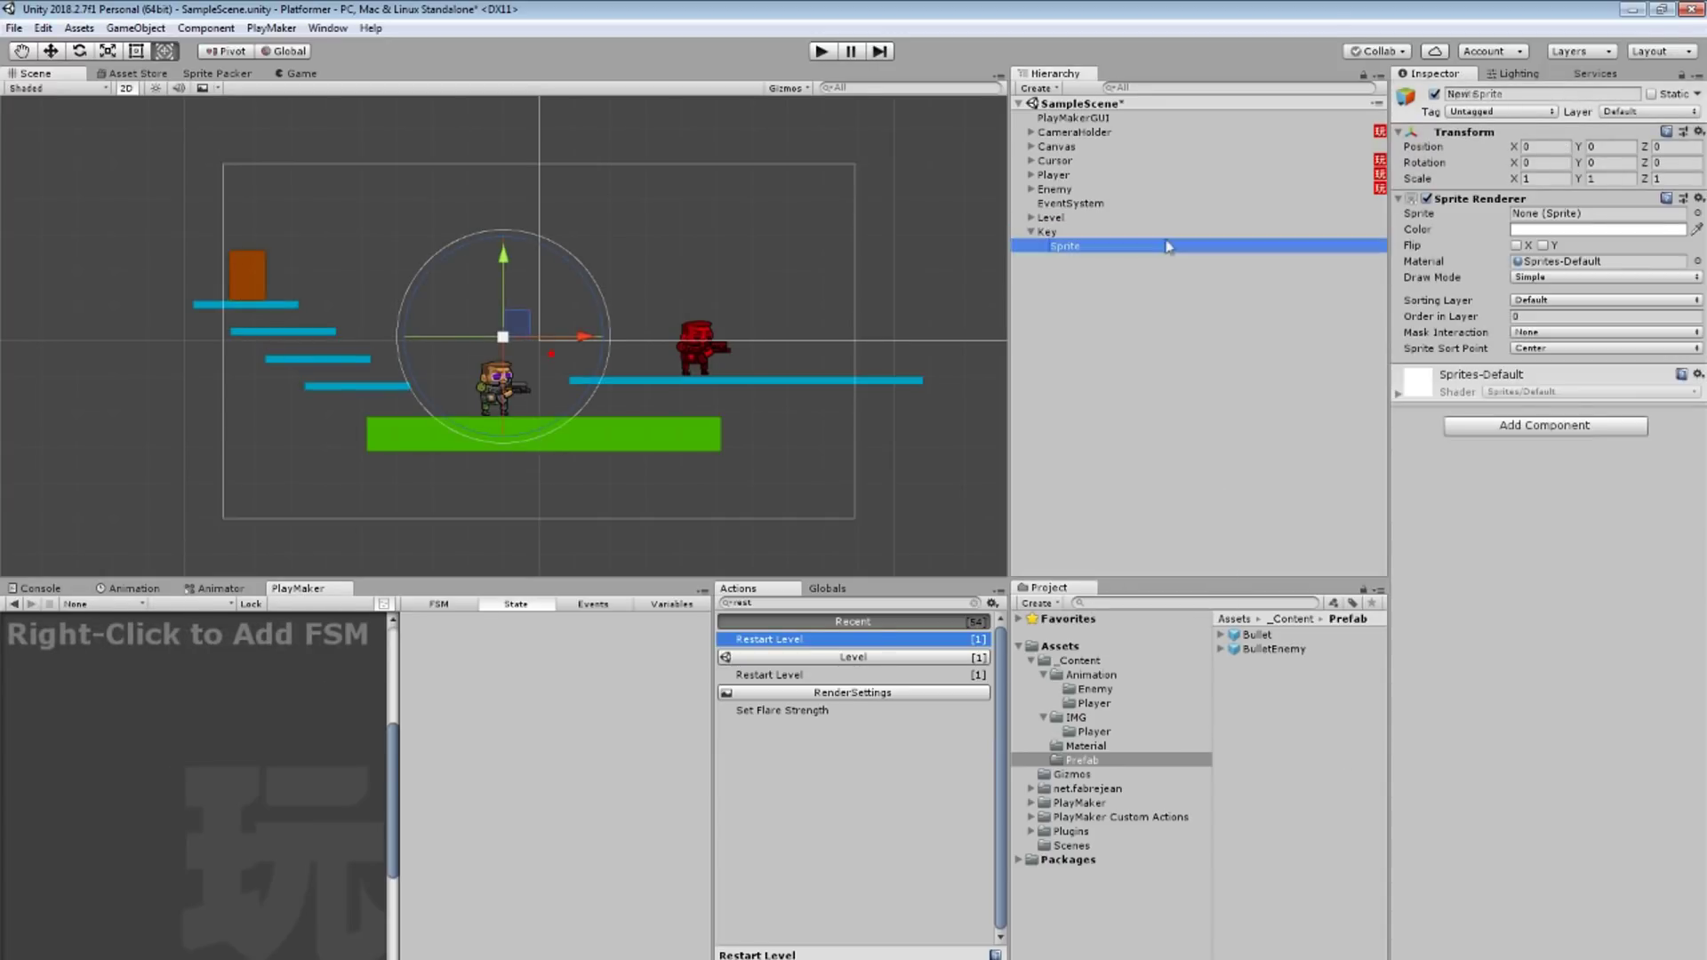
click(1698, 213)
double_click(555, 365)
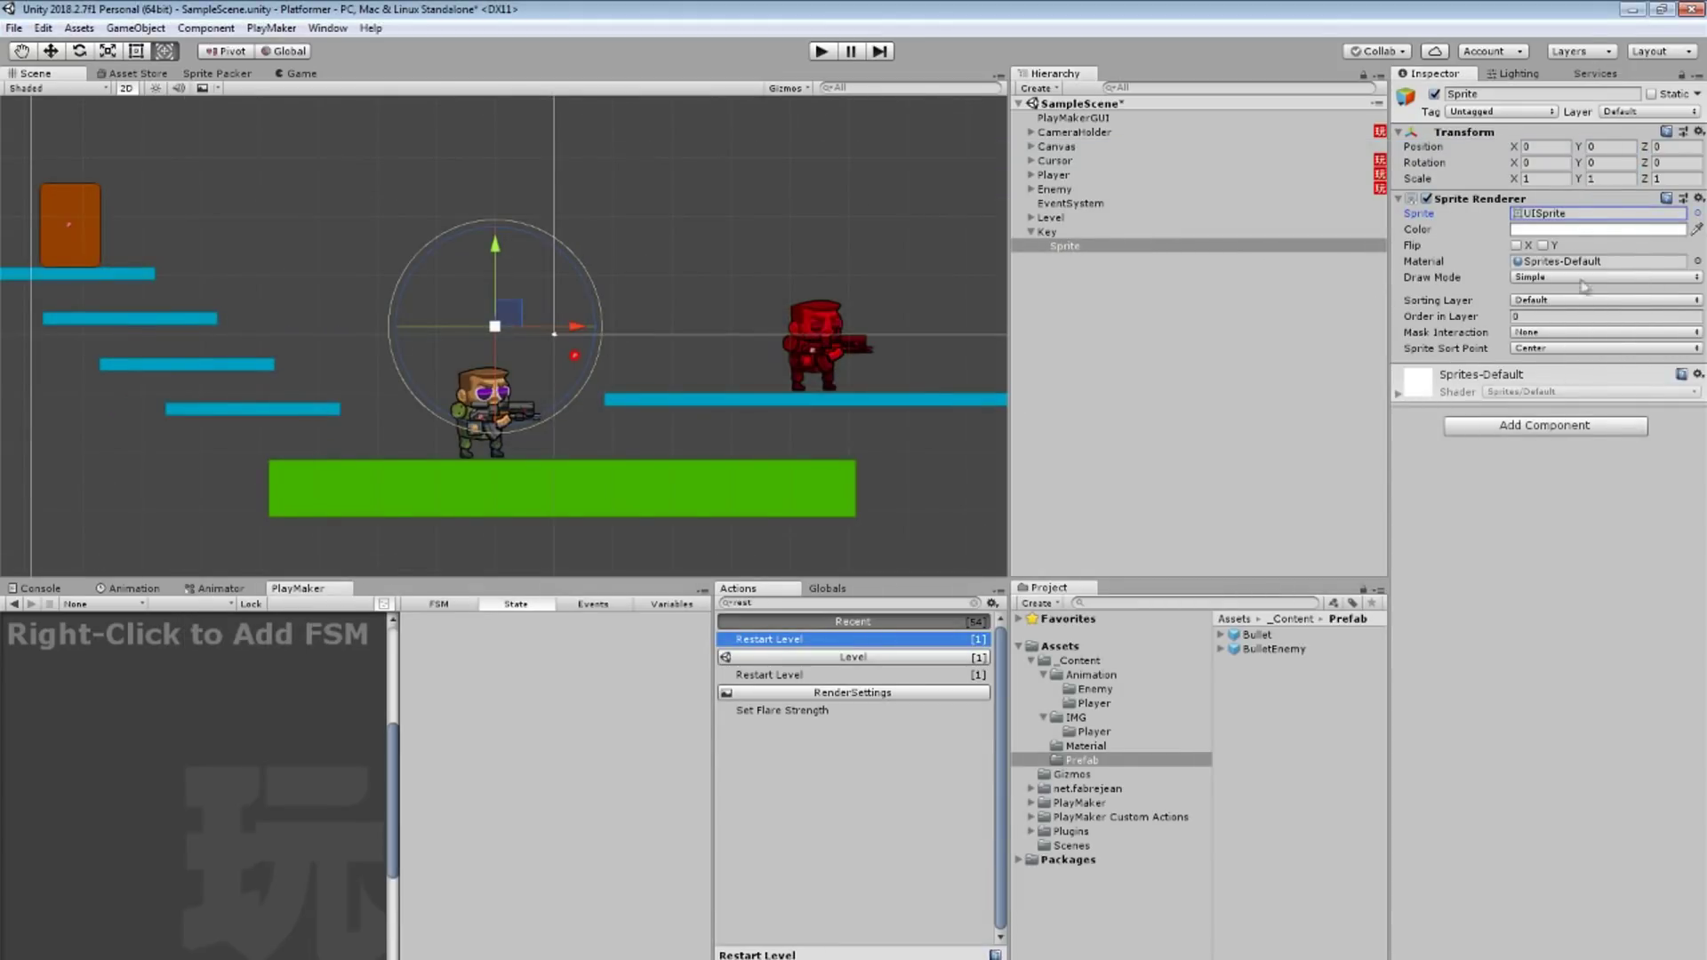
click(1592, 276)
click(1592, 293)
click(1631, 352)
drag(1541, 356, 1634, 361)
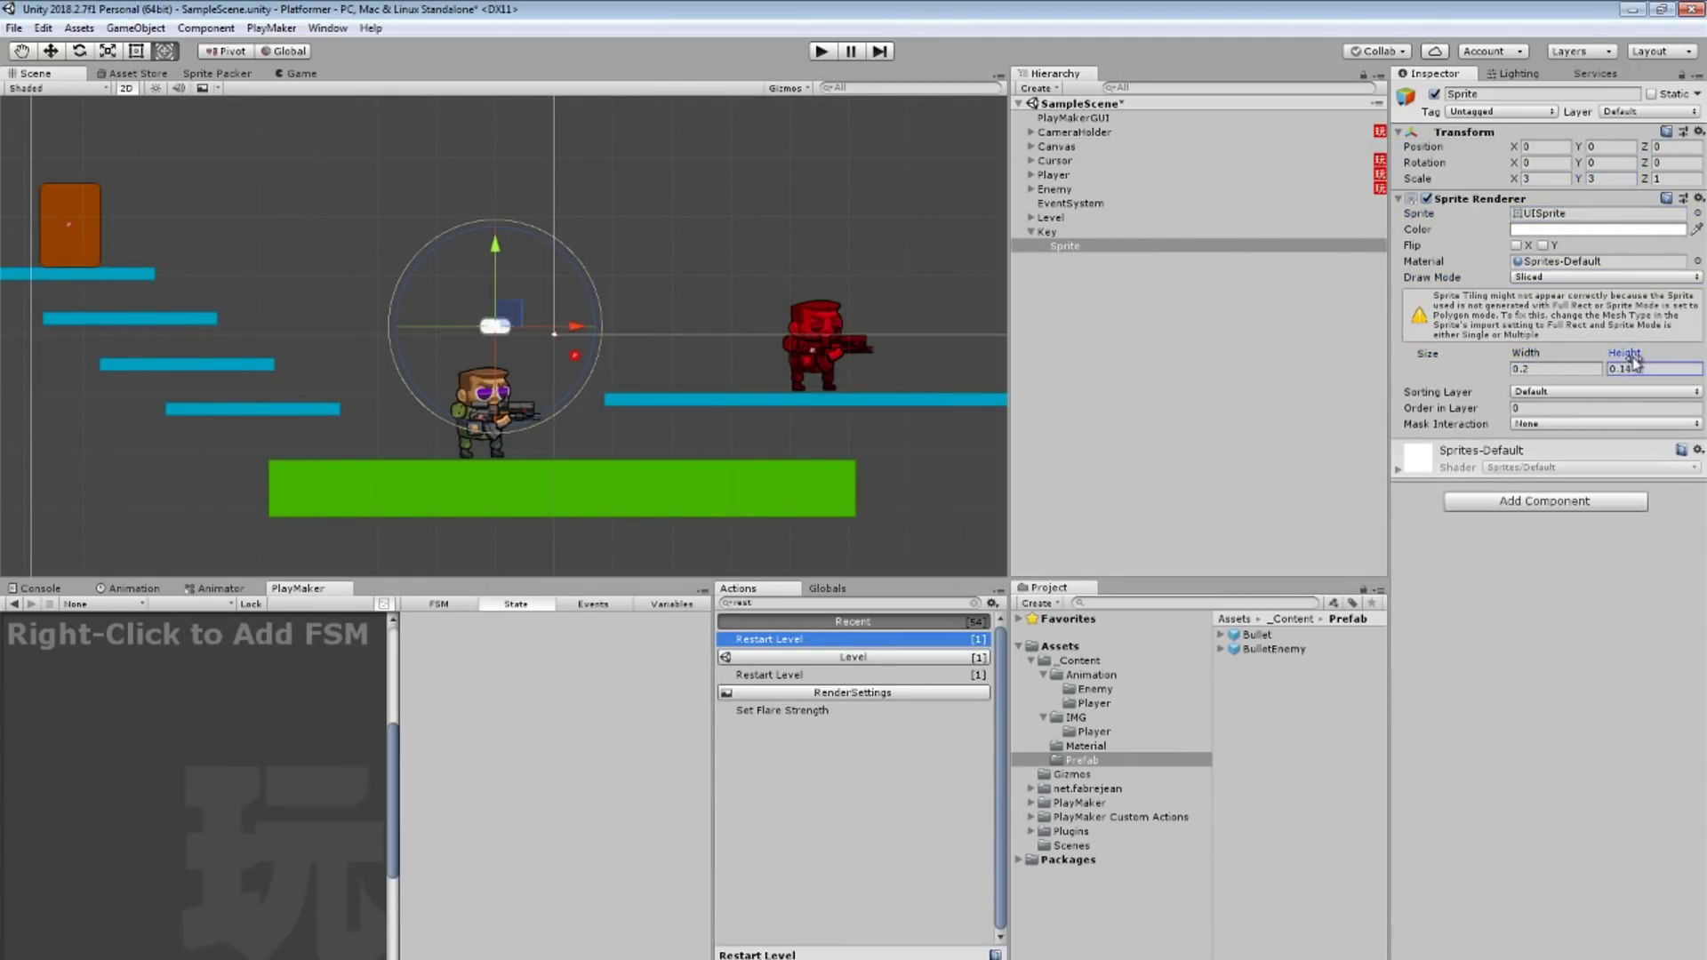
click(1636, 229)
mouse_move(1458, 408)
mouse_down()
mouse_move(1273, 384)
mouse_move(1427, 469)
mouse_up()
Move the Key onto the right blue platform and make its collider a trigger.
click(1044, 232)
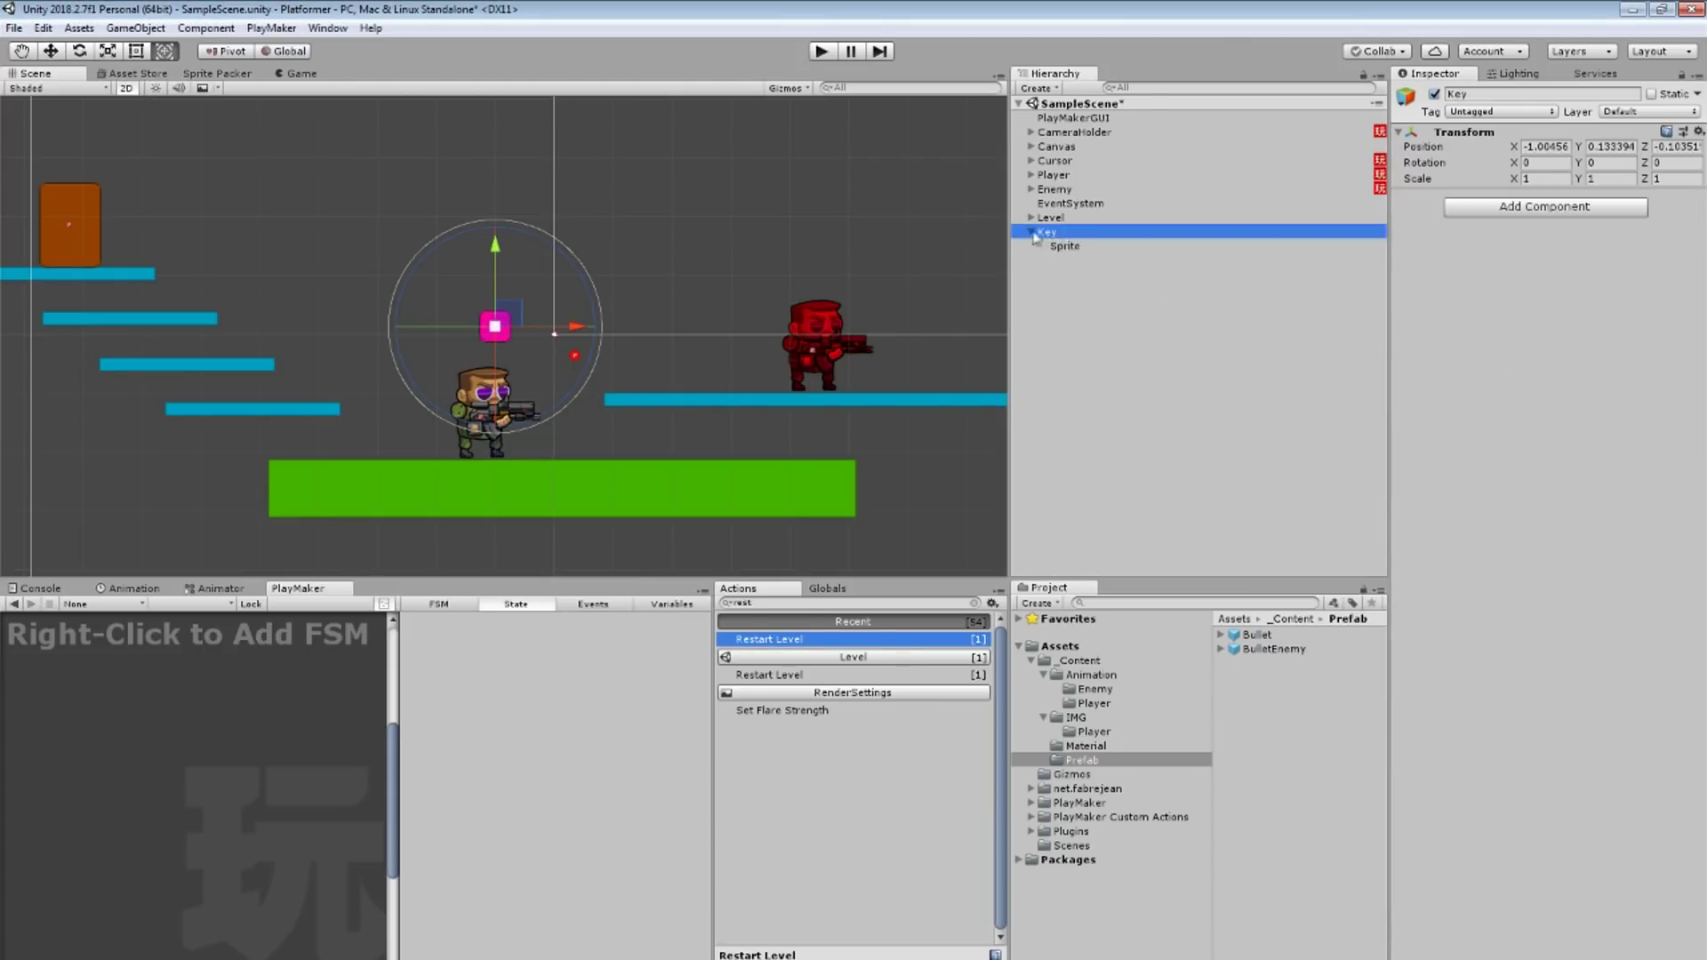
drag(495, 326, 916, 363)
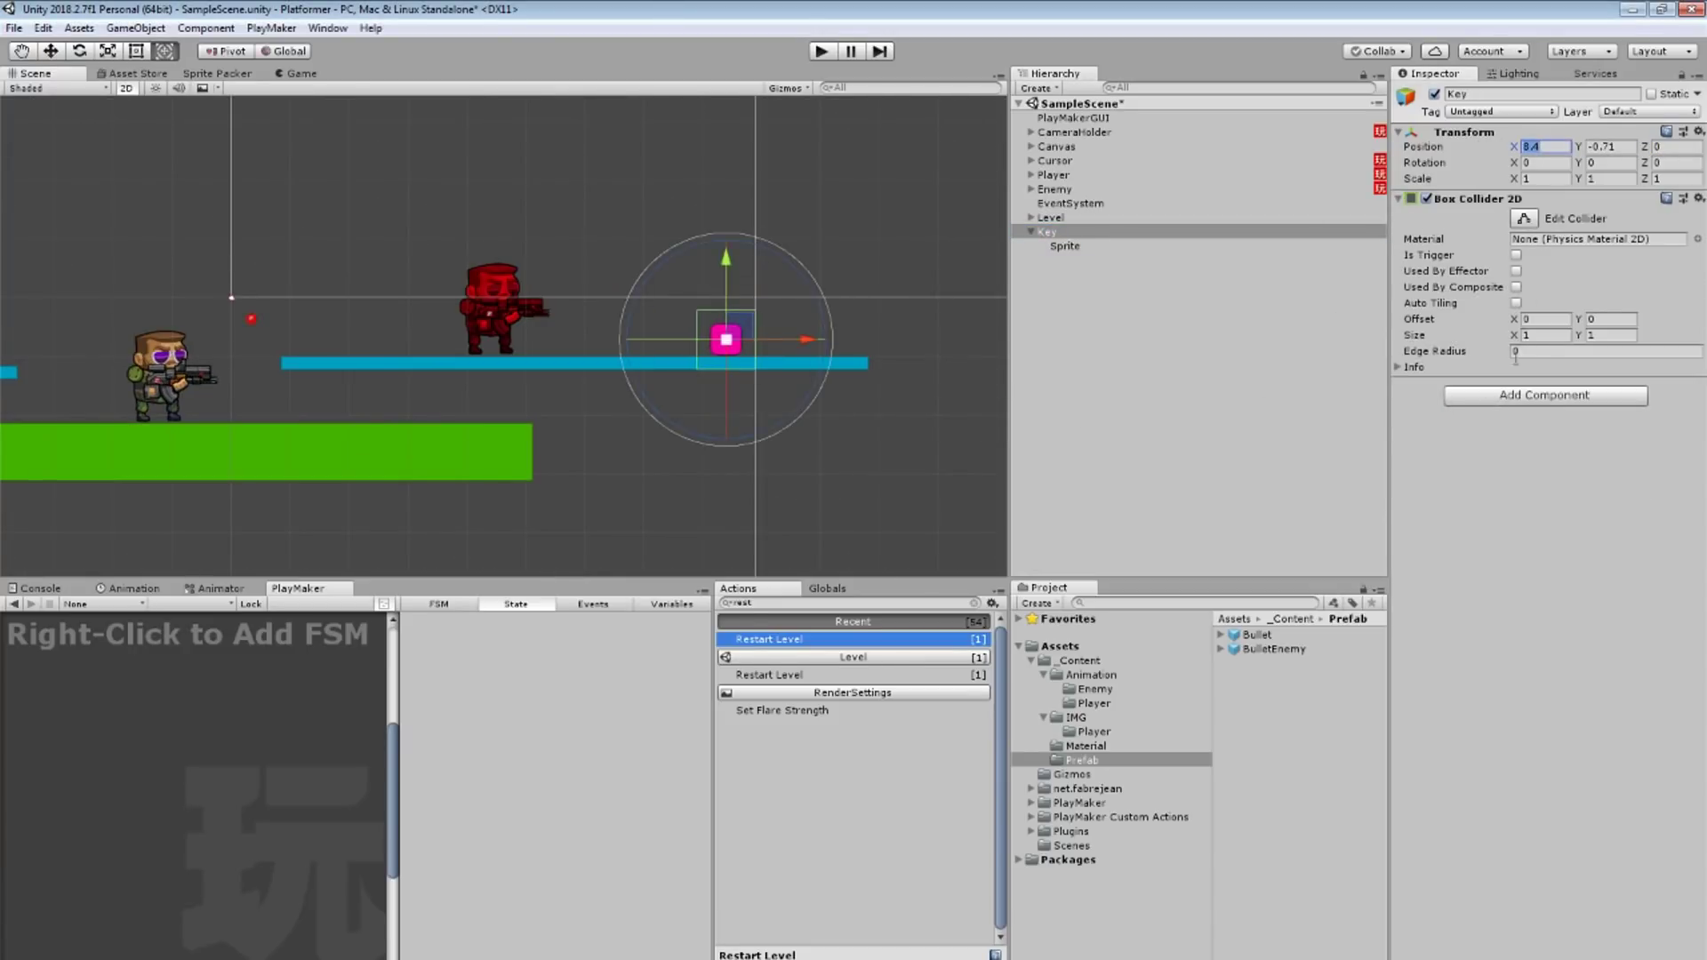
click(1030, 232)
click(296, 590)
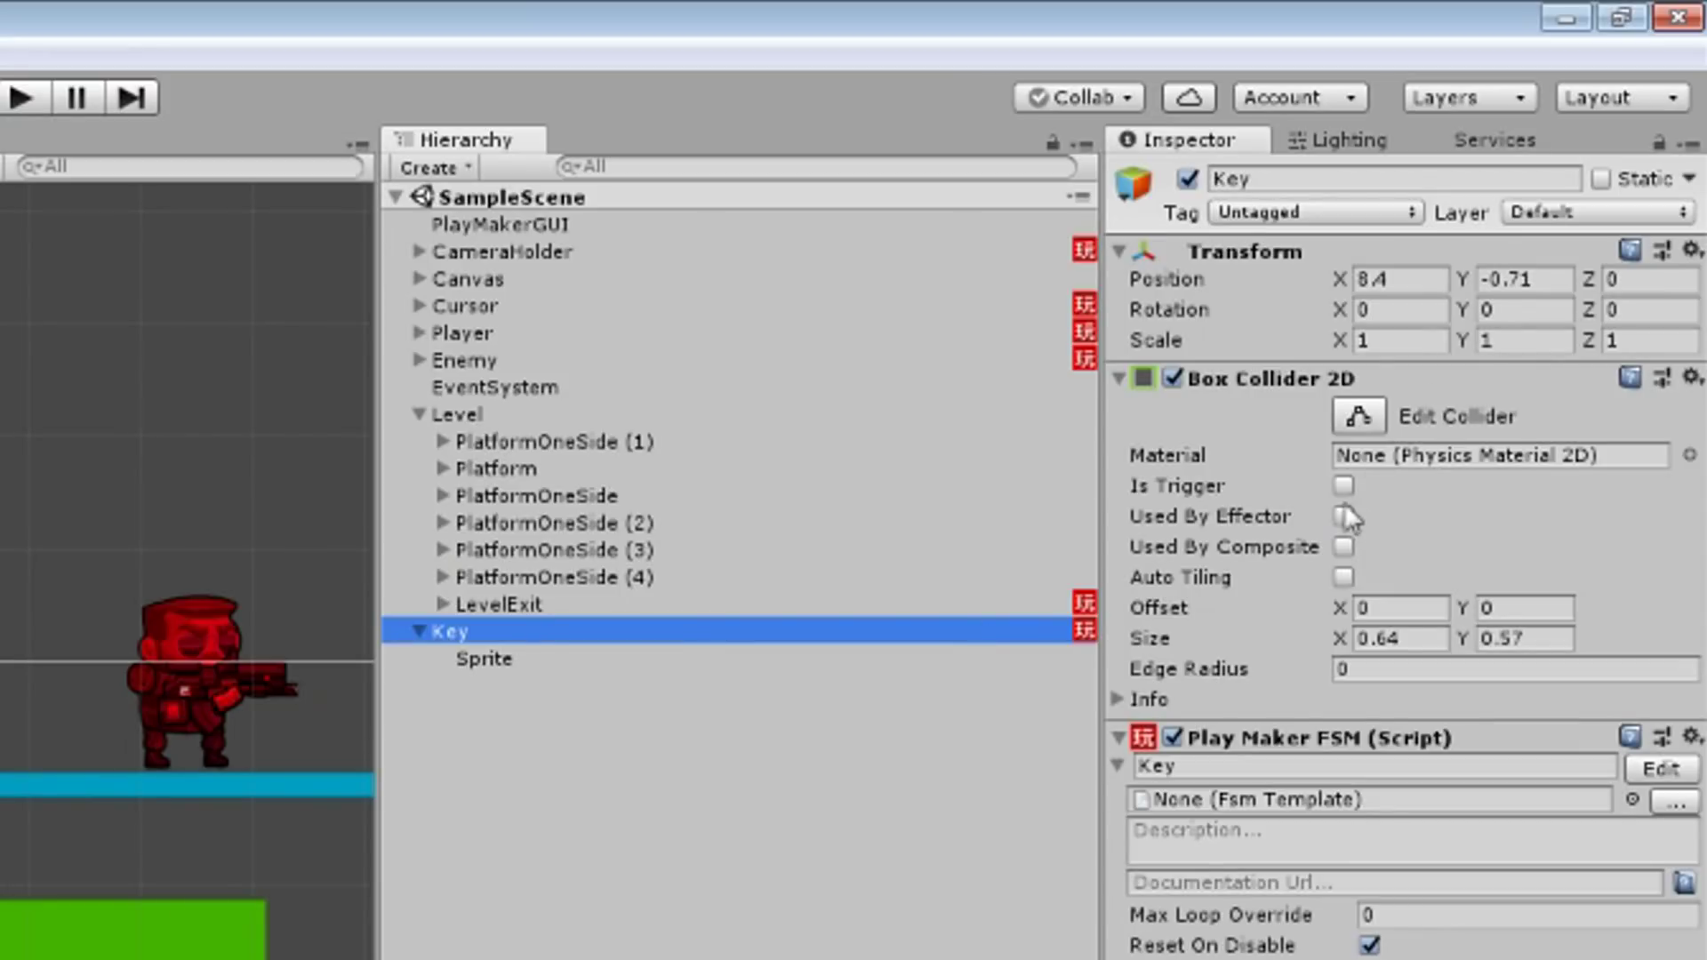
click(1344, 485)
Add an FSM named Key with a Setup state leading to a Listener state.
click(417, 631)
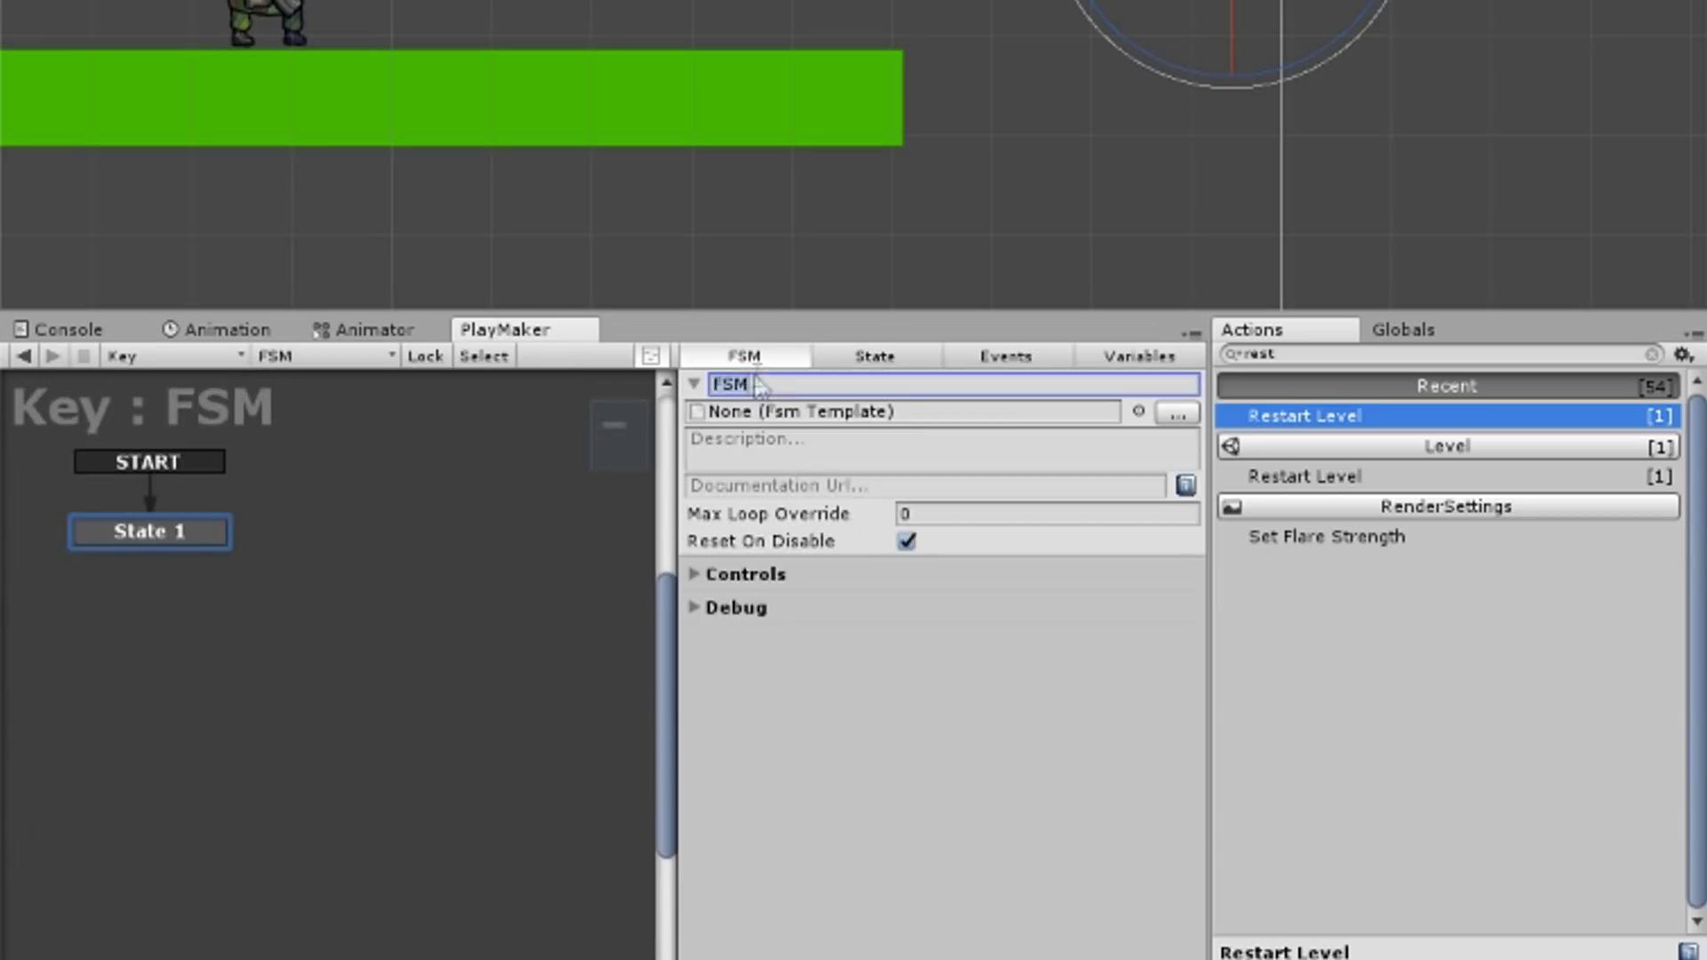
text(Key)
click(811, 357)
text(Setup)
ctrl+drag(224, 541, 327, 526)
text(Listener)
Give Listener a Trigger2D Event with collide tag Player, sending a new GetKey event.
click(1652, 353)
text(ri)
key(Return)
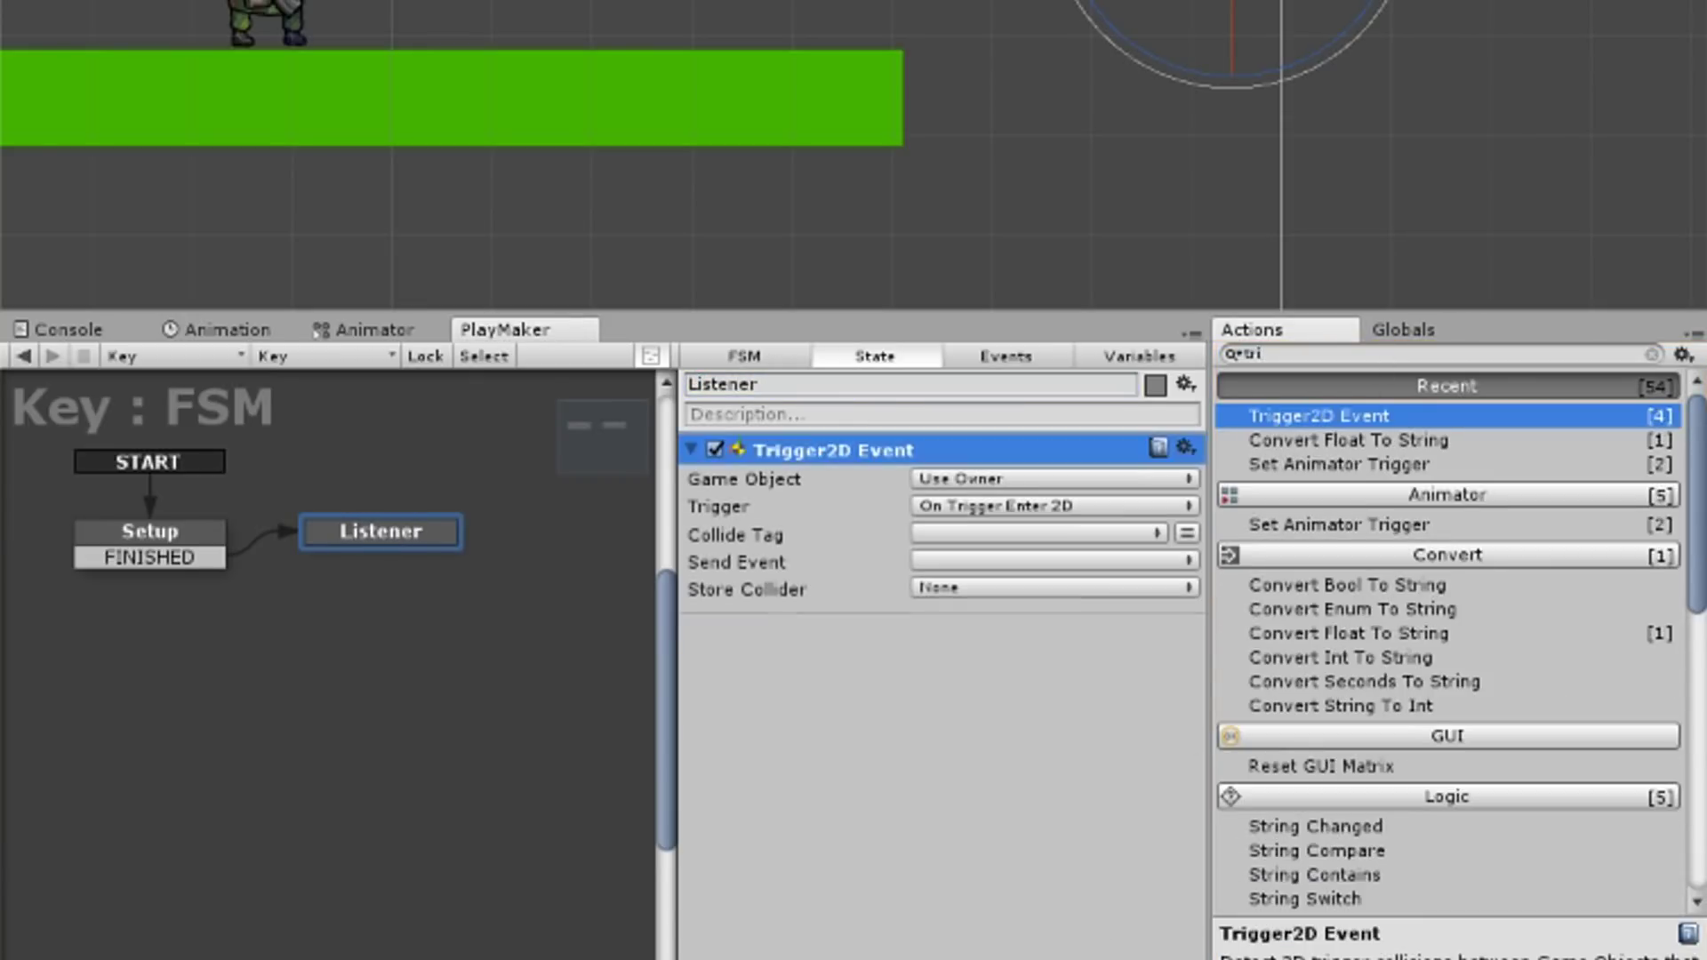
click(1031, 534)
click(1046, 753)
click(983, 562)
click(1037, 781)
text(GetKey)
key(Return)
Link Listener's GetKey transition to a new state named GetKey.
click(942, 612)
mouse_move(381, 560)
mouse_down()
mouse_move(525, 600)
mouse_move(343, 648)
mouse_up()
text(Get)
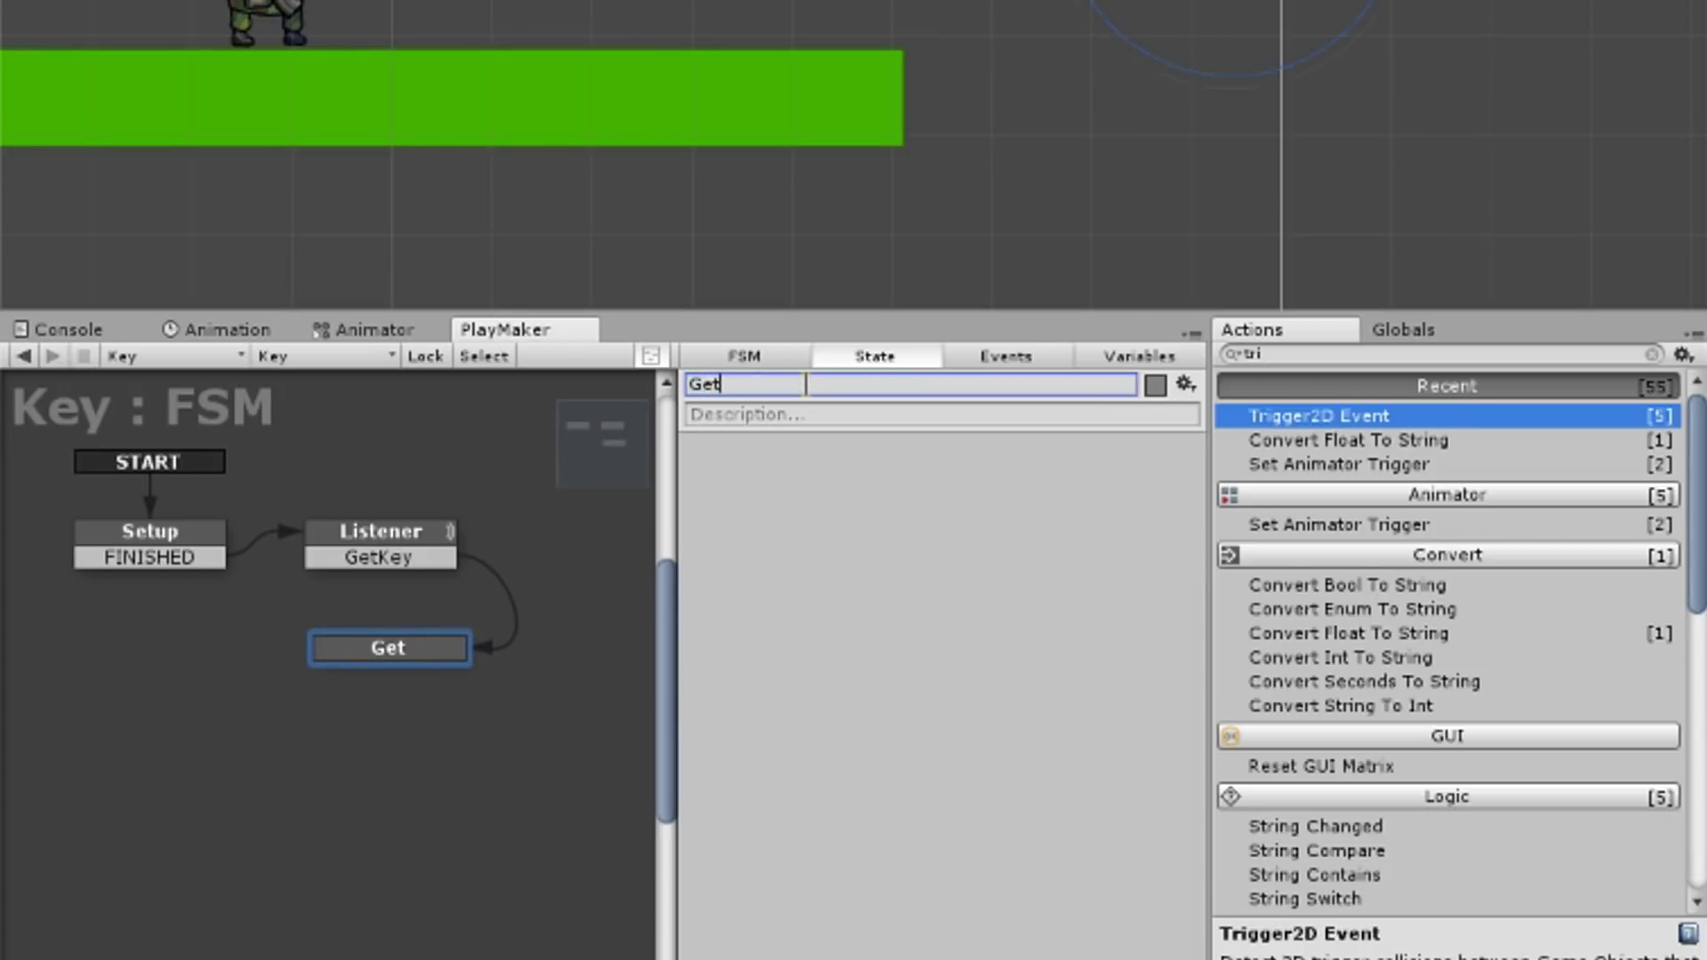
text(Key)
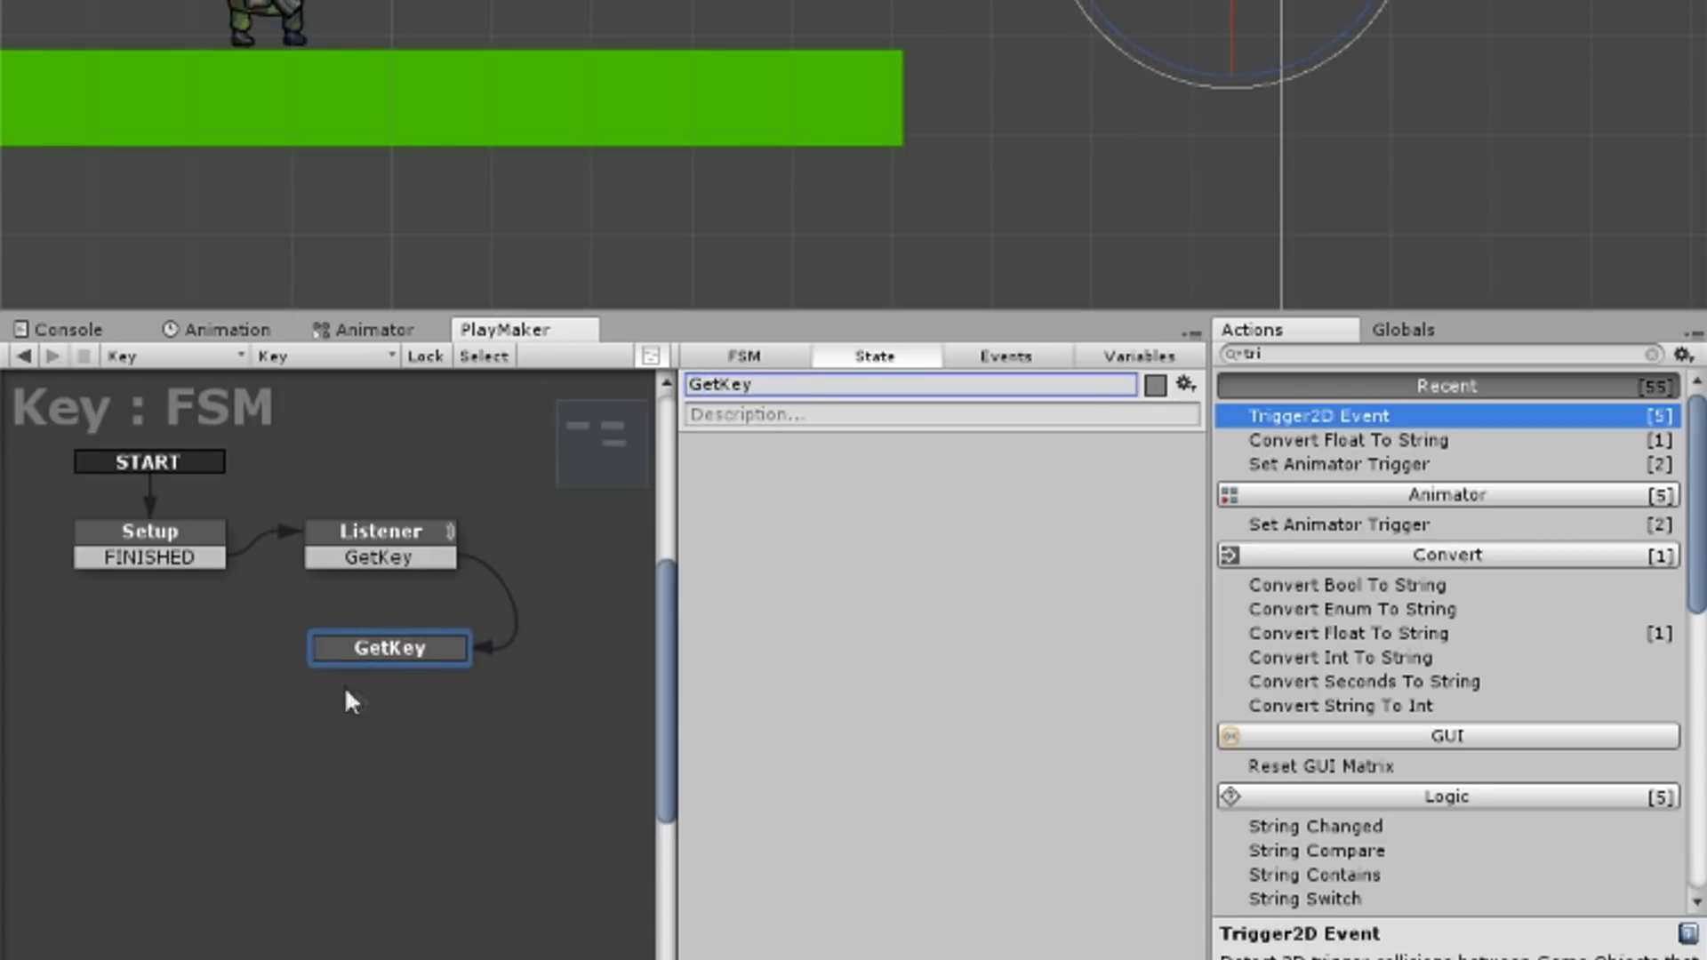
drag(387, 651, 380, 633)
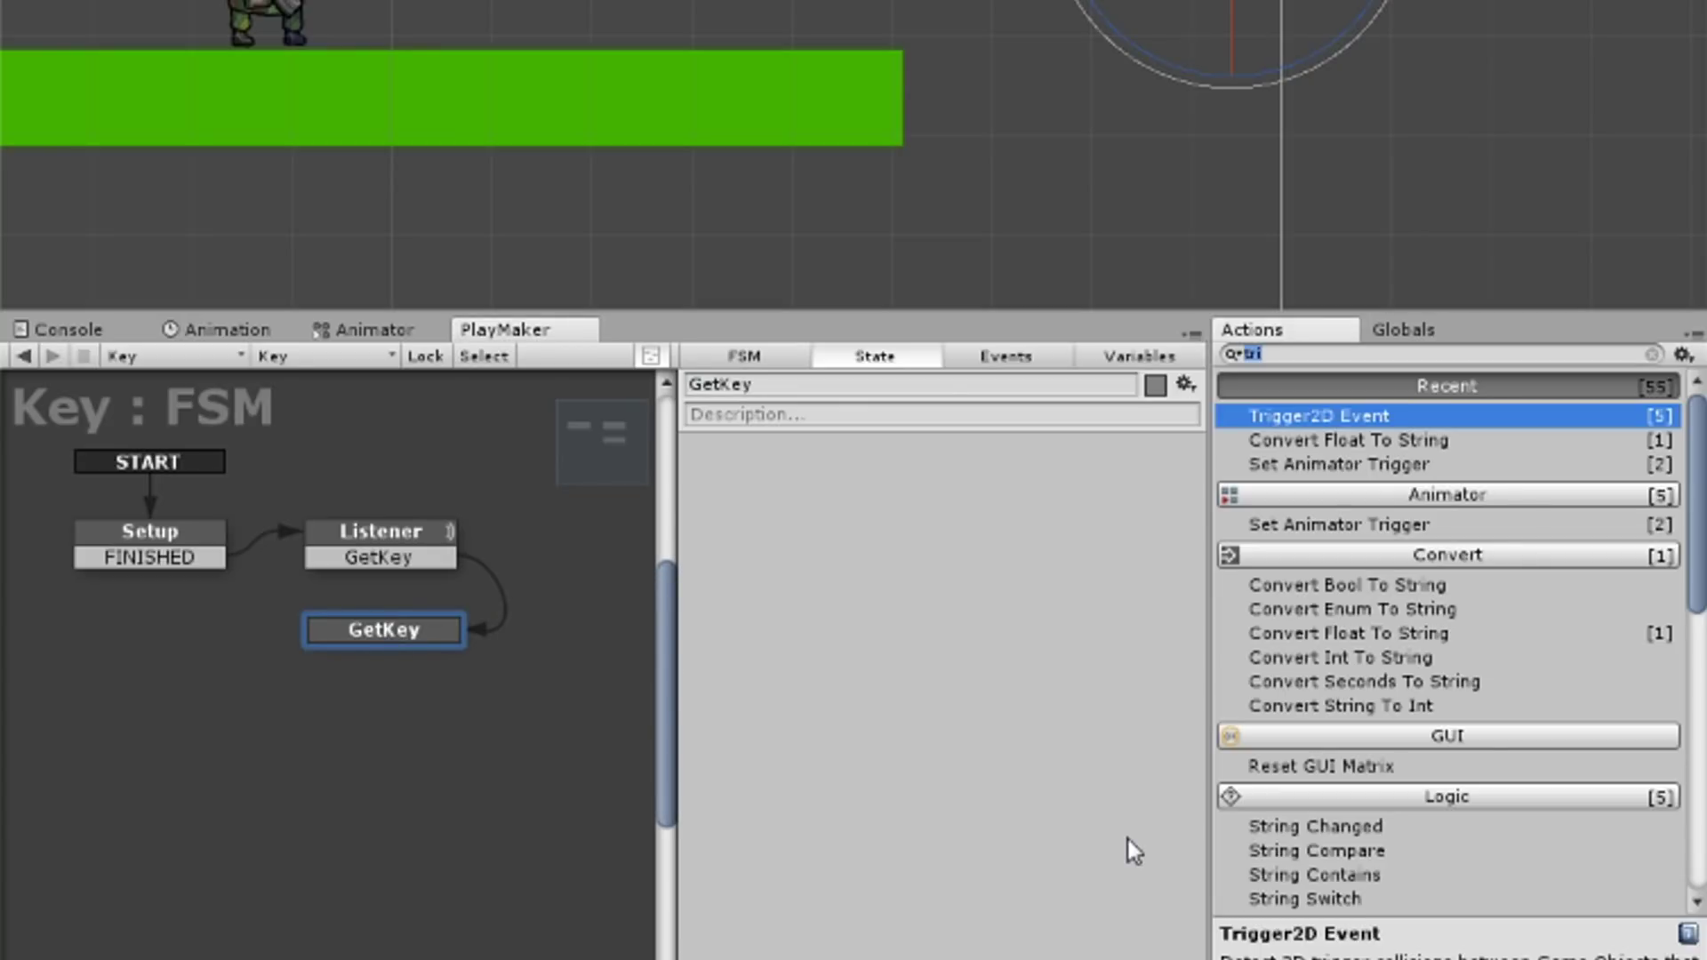
Add Set Bool Value to GetKey and start a new global variable named HaveKey?
text(bool)
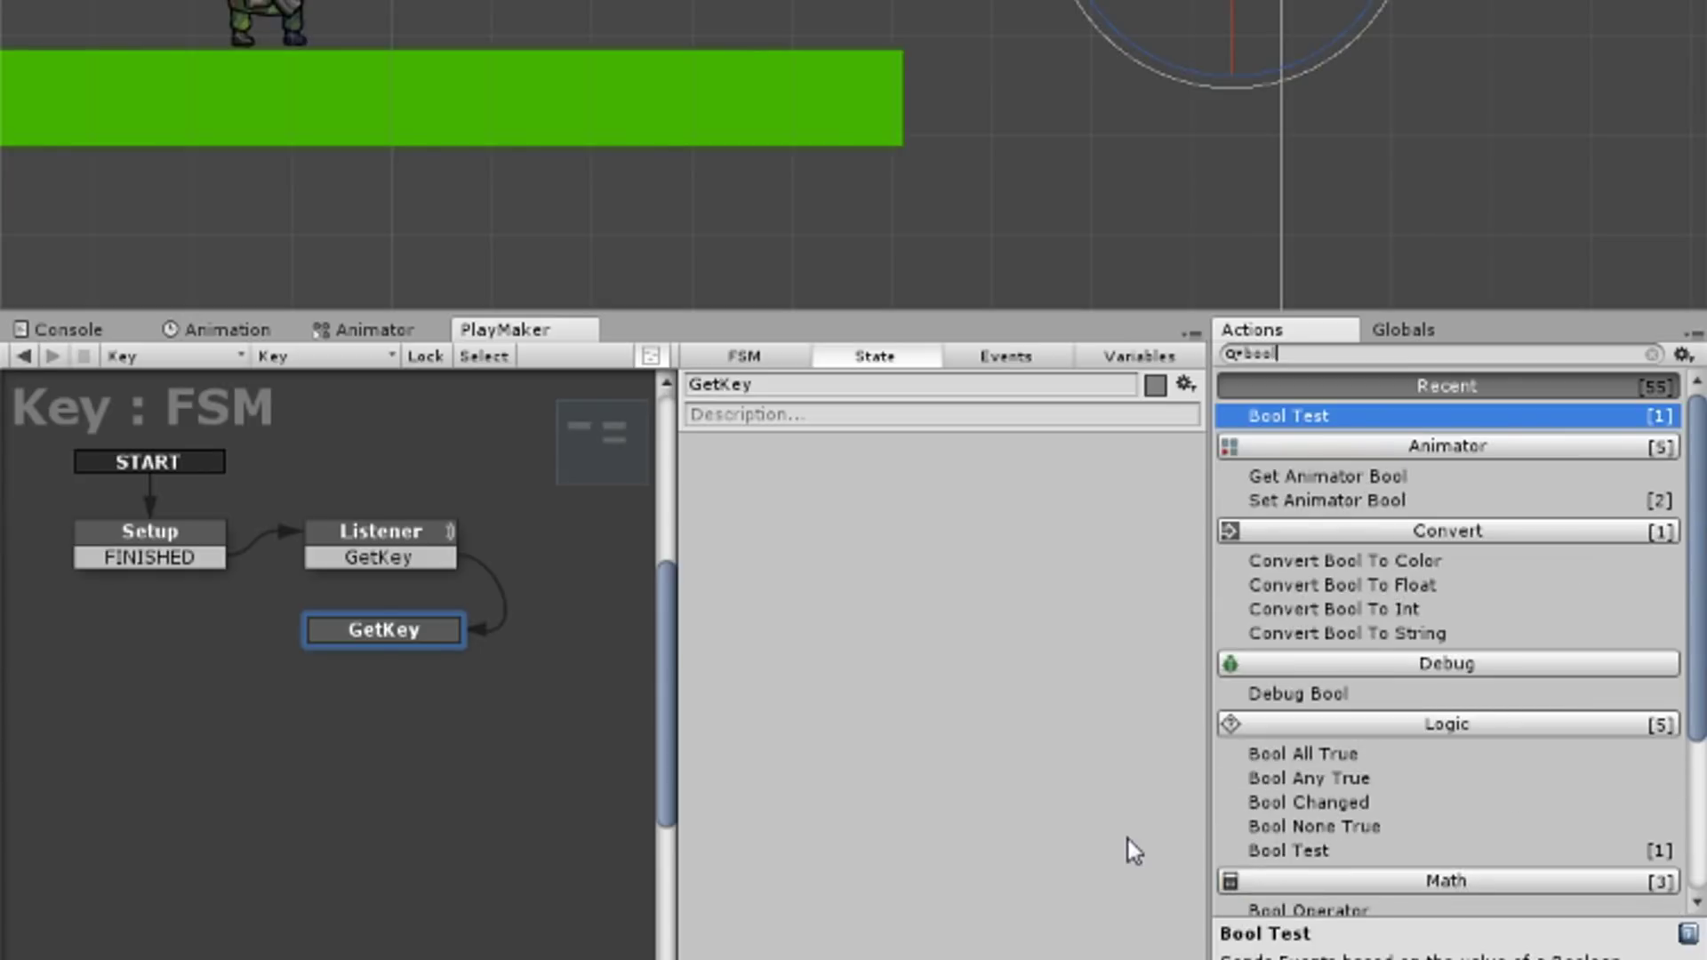
text(sert)
key(BackSpace)
key(BackSpace)
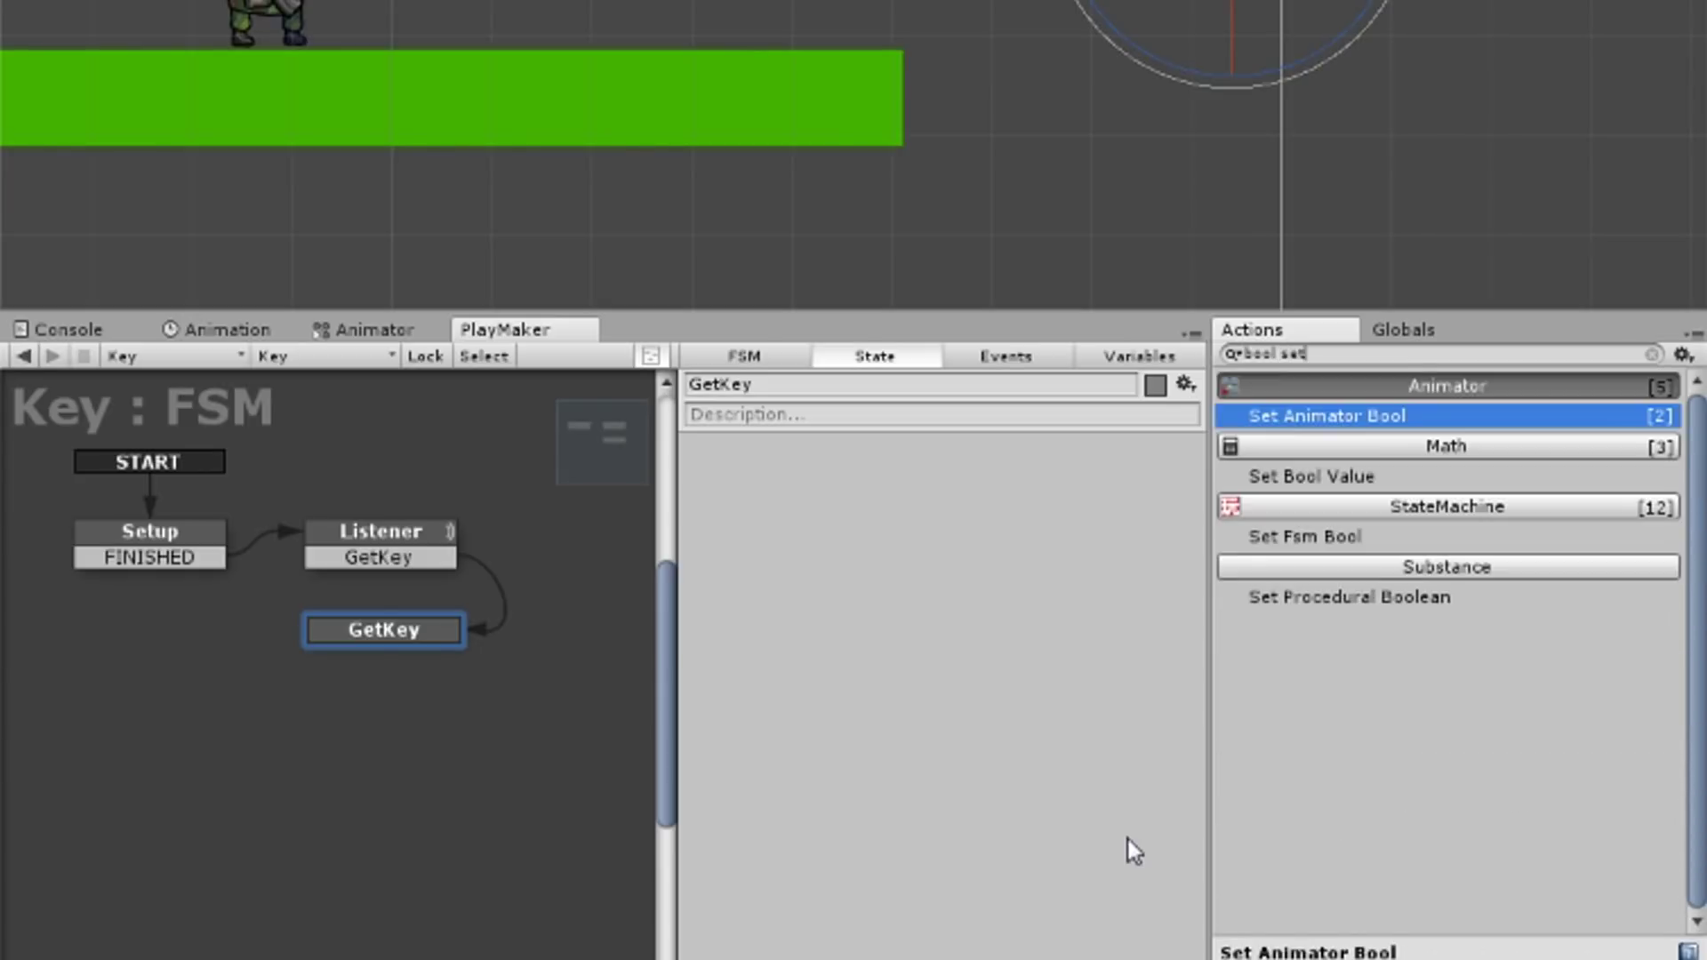
key(Down)
key(Return)
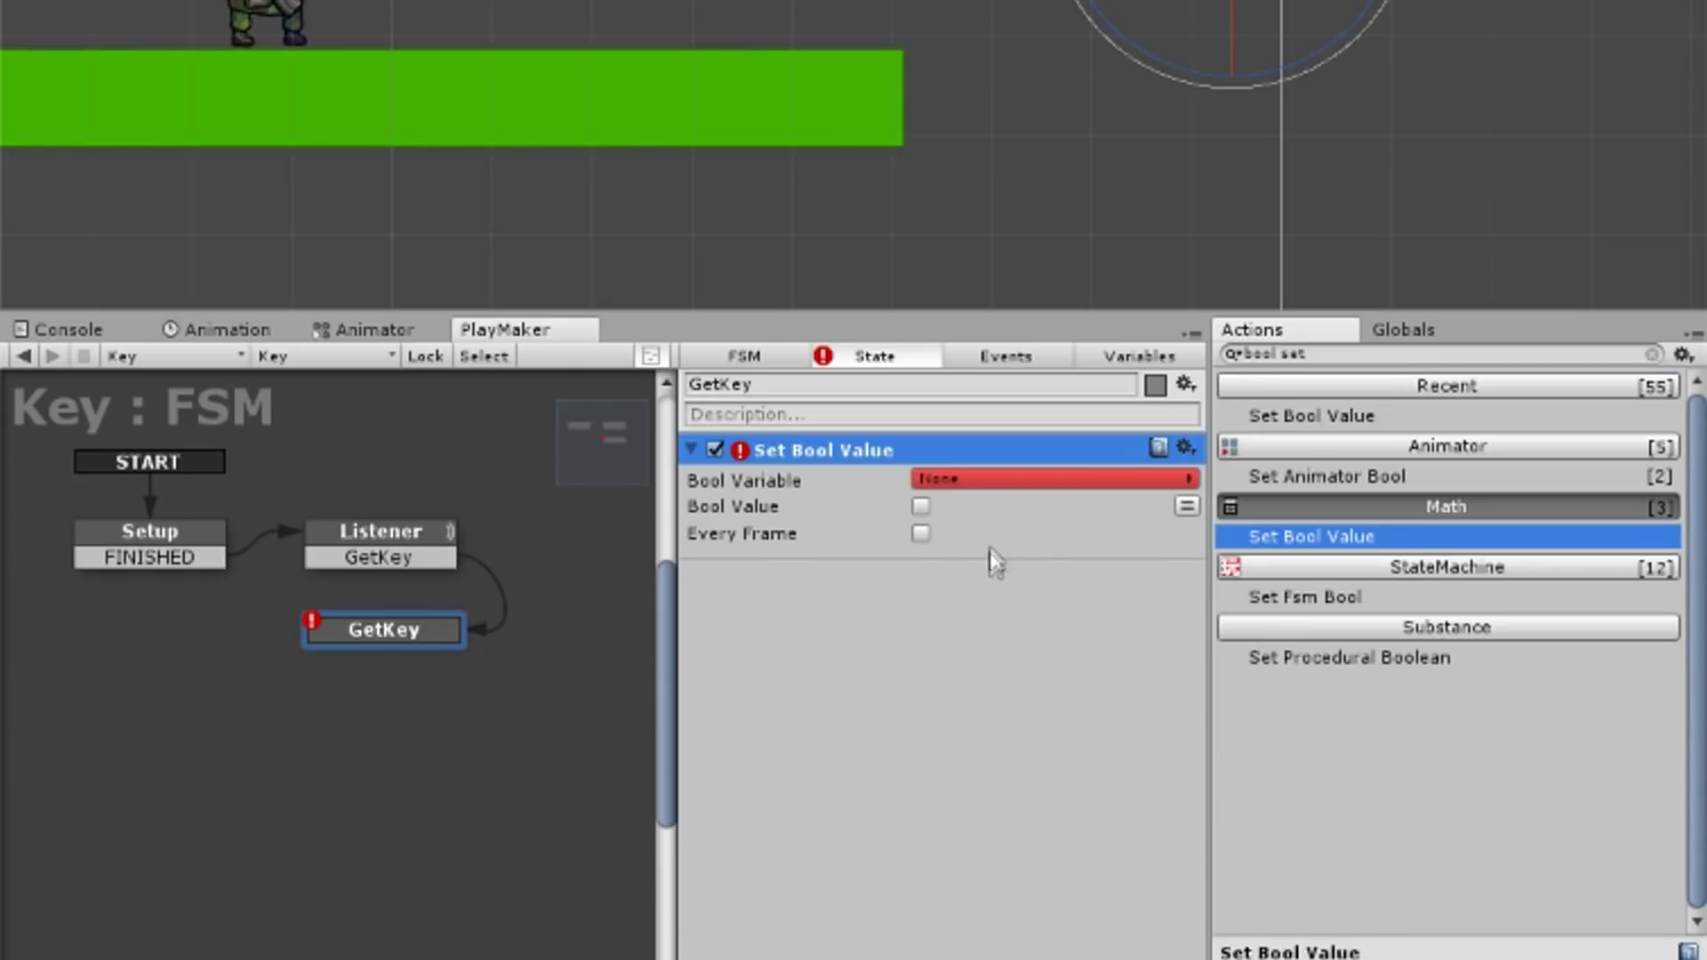
click(1018, 477)
click(1047, 587)
text(HaveKey?)
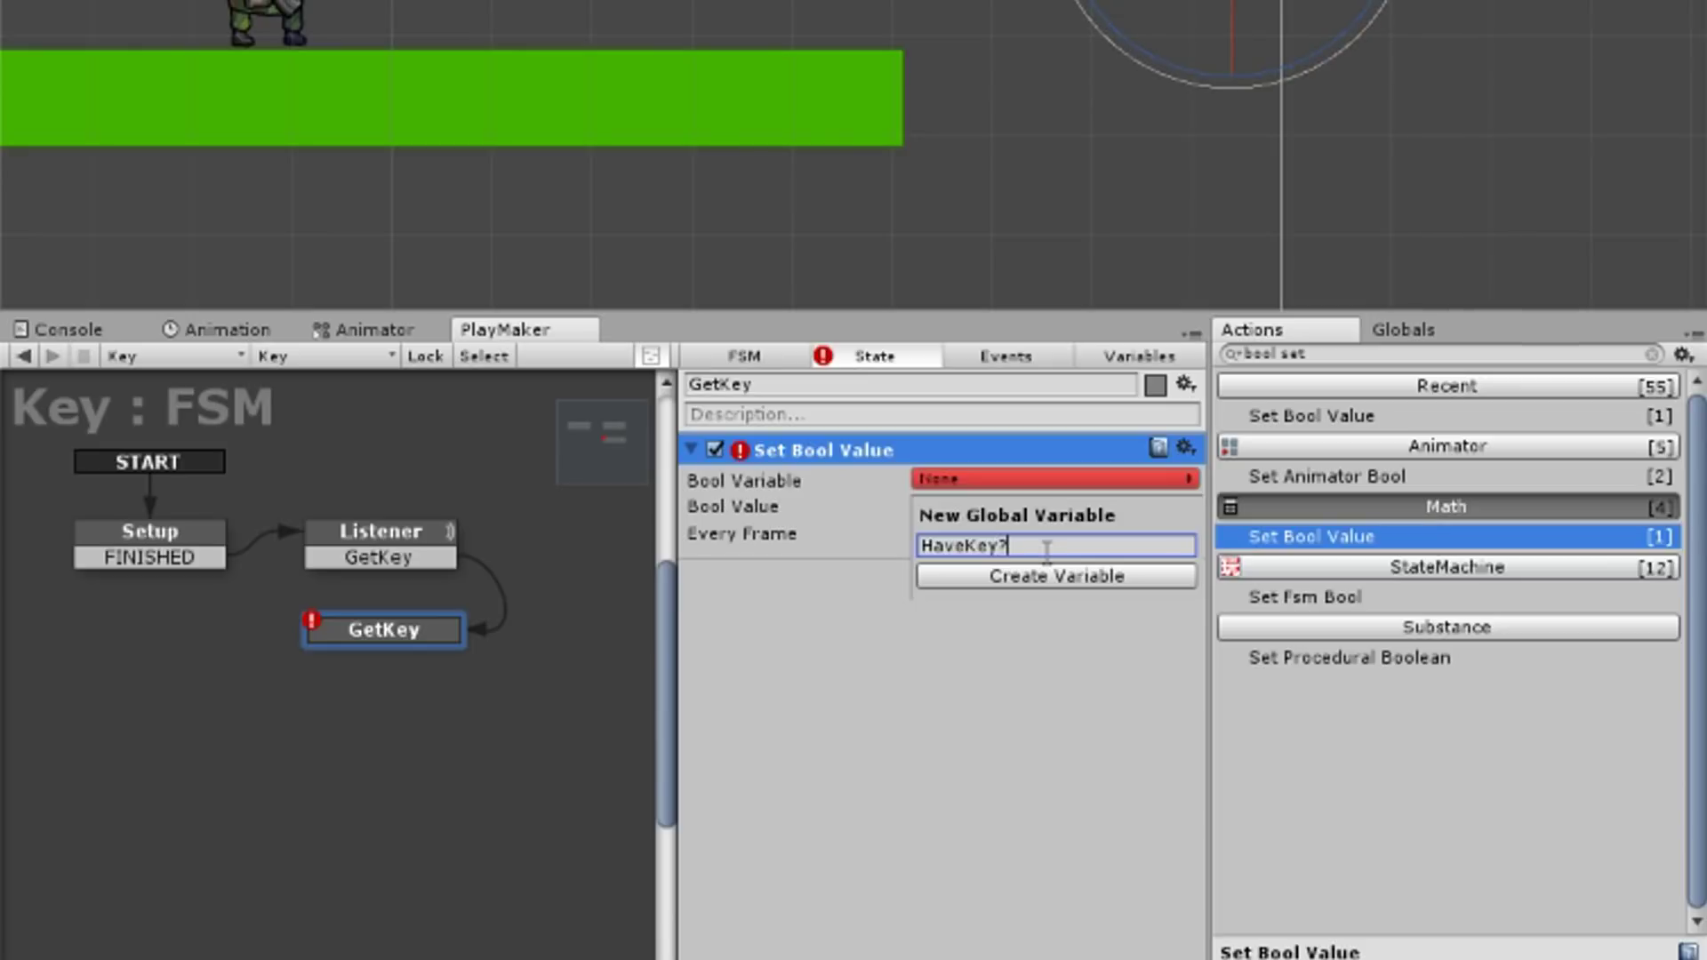
Create the global HaveKey? bool, set true in GetKey and false via a copied action in Setup.
key(Return)
click(921, 534)
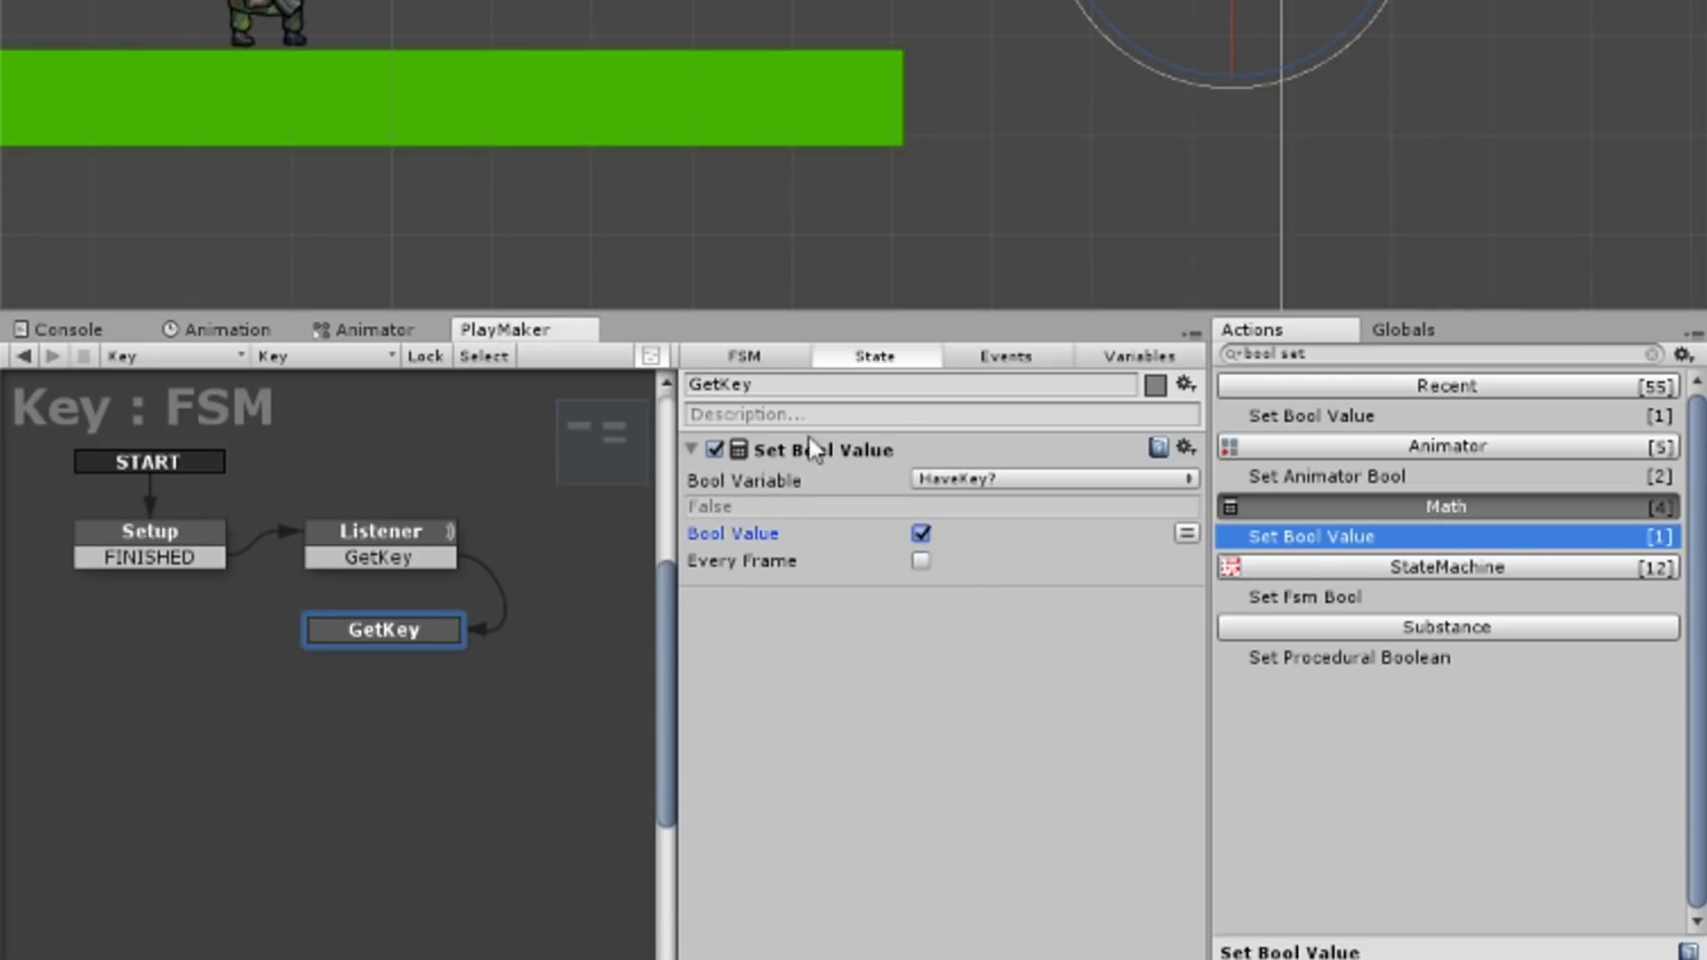
drag(823, 450, 175, 552)
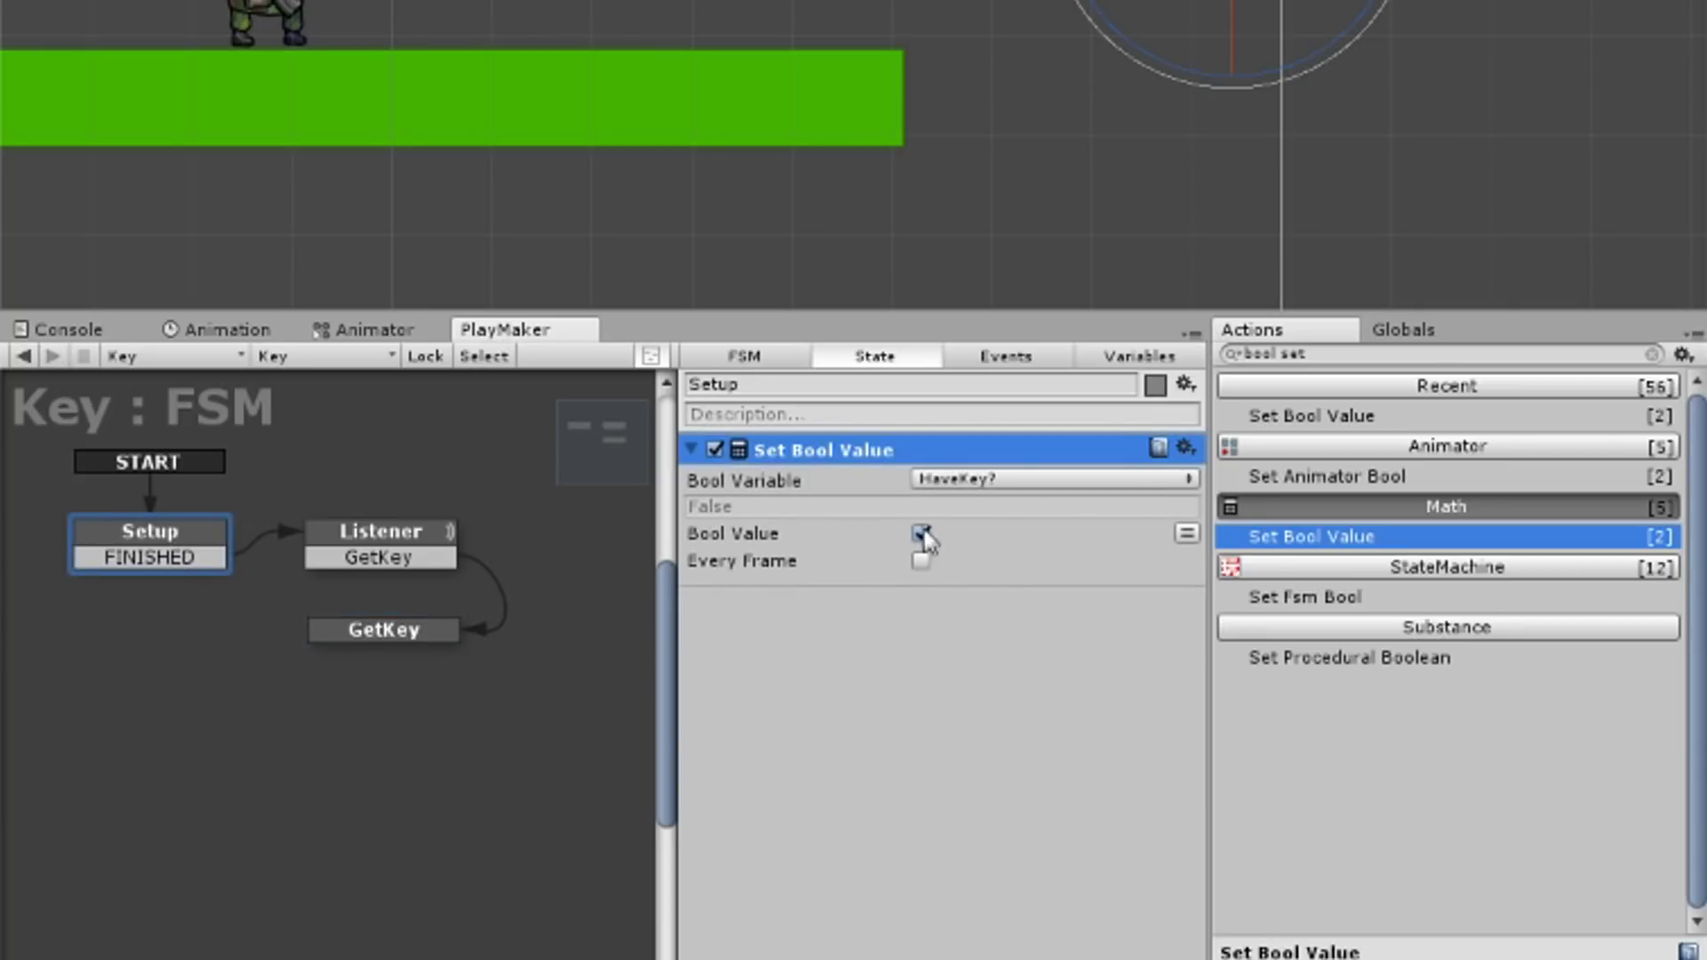
click(922, 532)
click(399, 626)
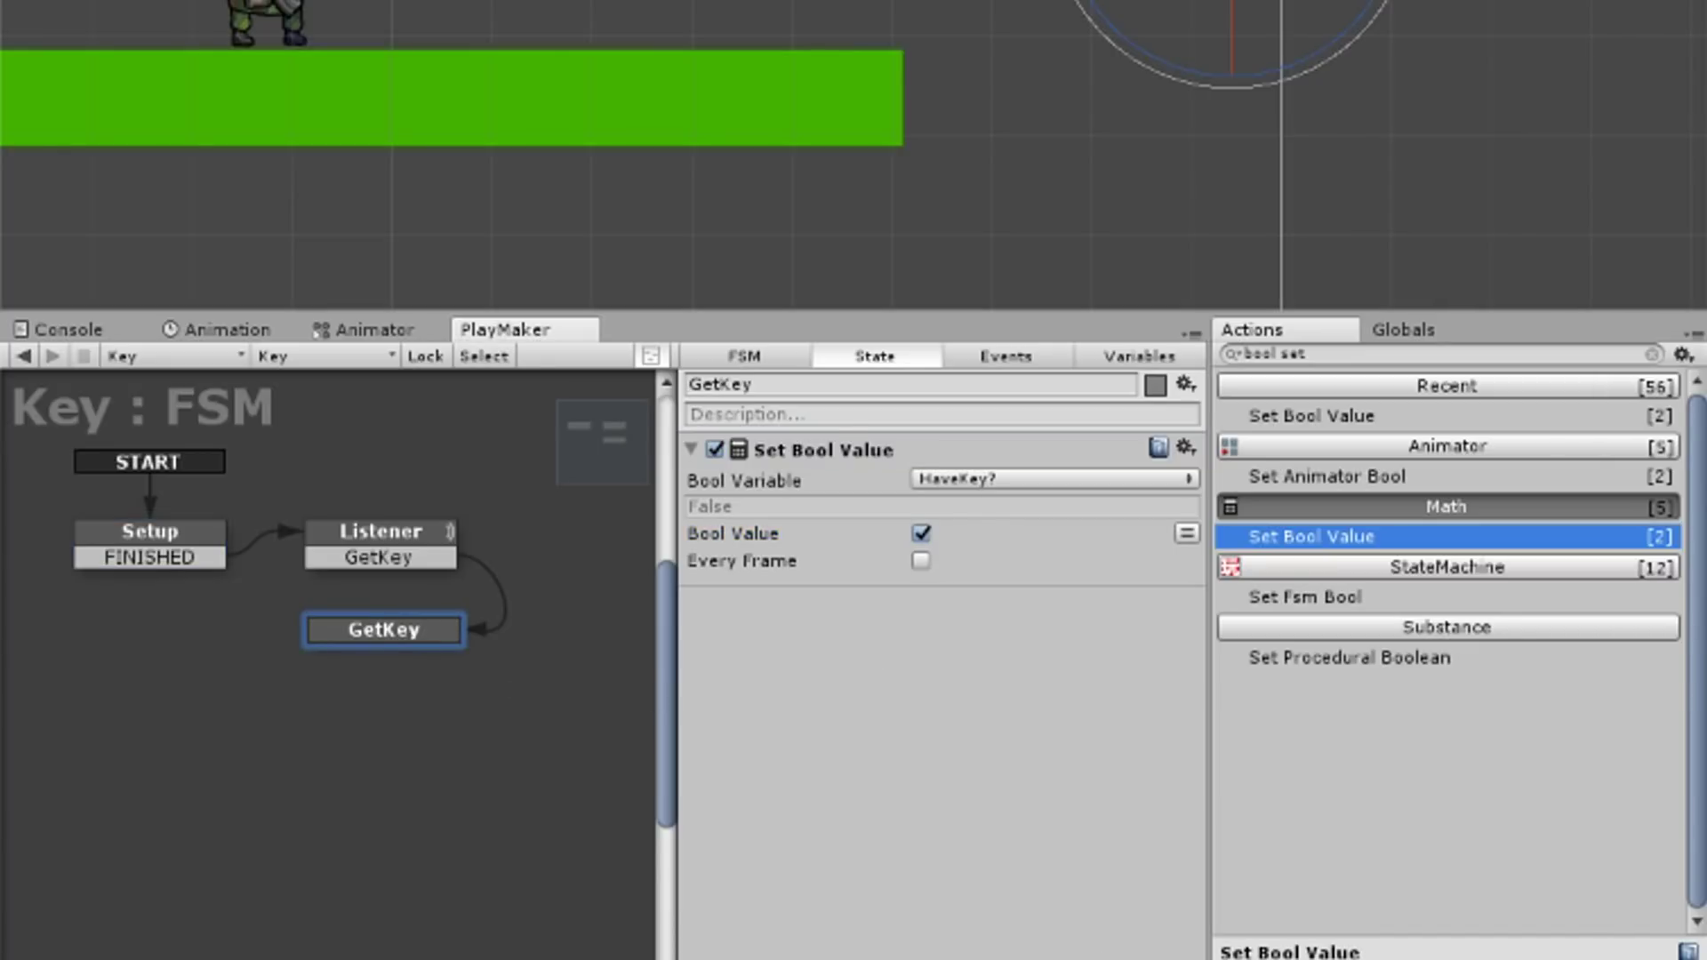
Add a Destroy state after GetKey's FINISHED transition containing only a Destroy Self action.
right_click(366, 629)
mouse_move(398, 659)
mouse_down()
mouse_move(409, 727)
mouse_move(356, 754)
mouse_up()
click(806, 384)
text(Destroy)
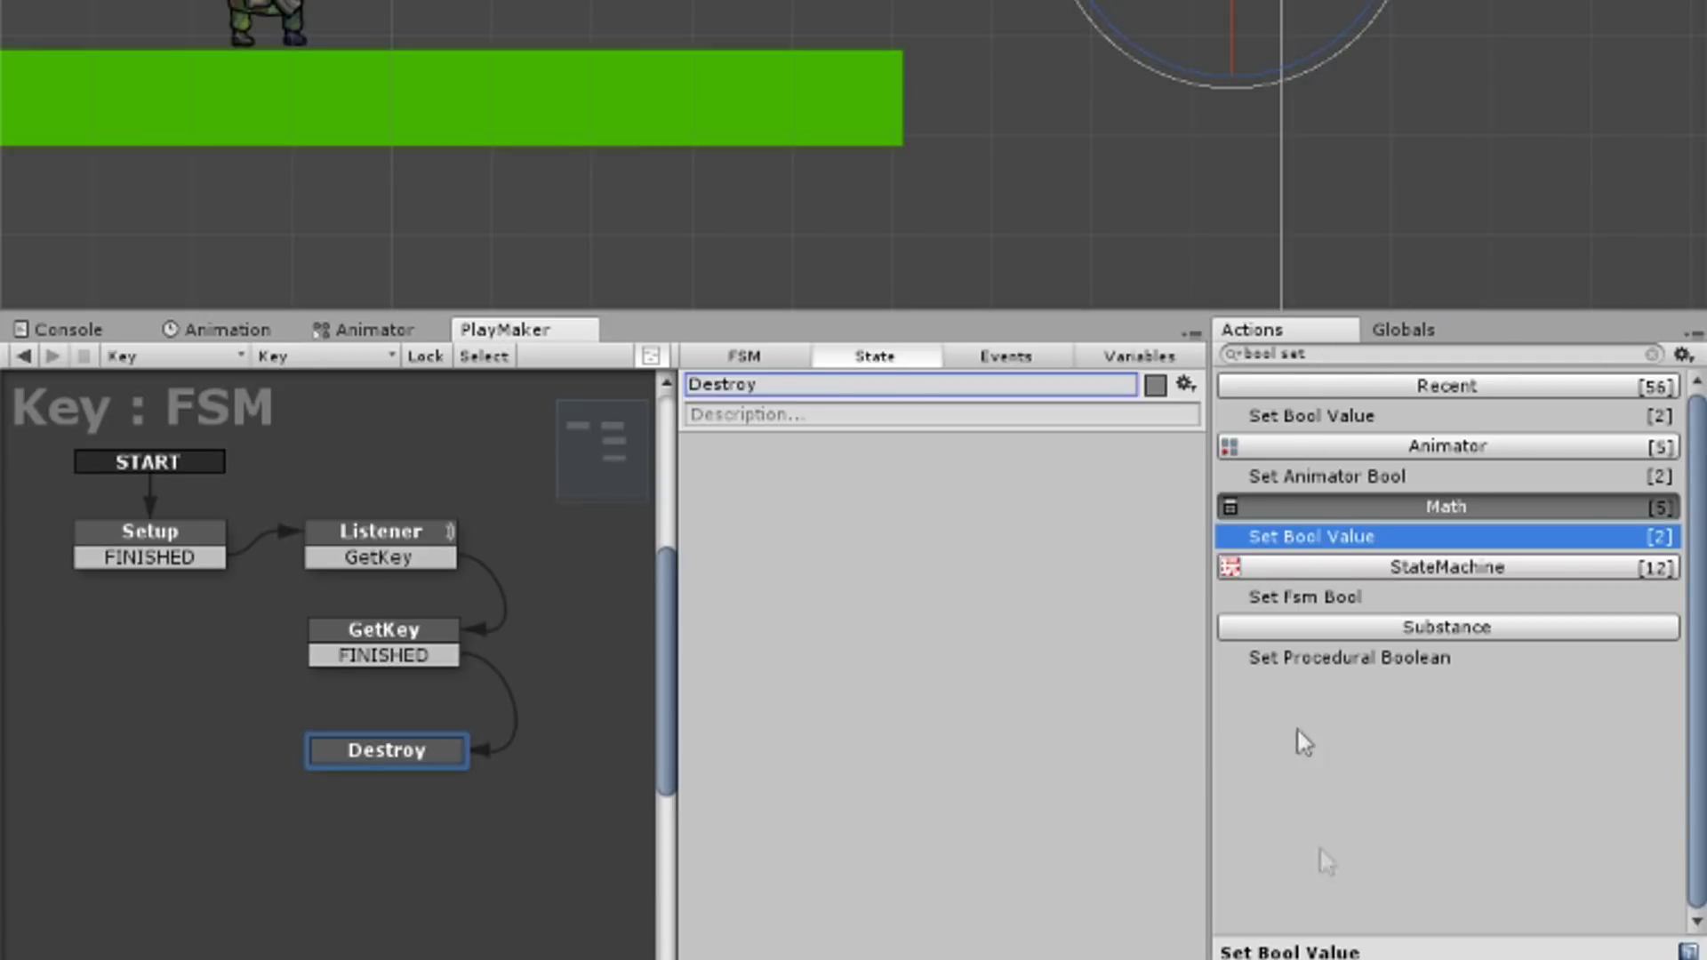
key(Return)
key(Return)
click(855, 576)
key(Delete)
click(783, 451)
key(Delete)
click(1362, 360)
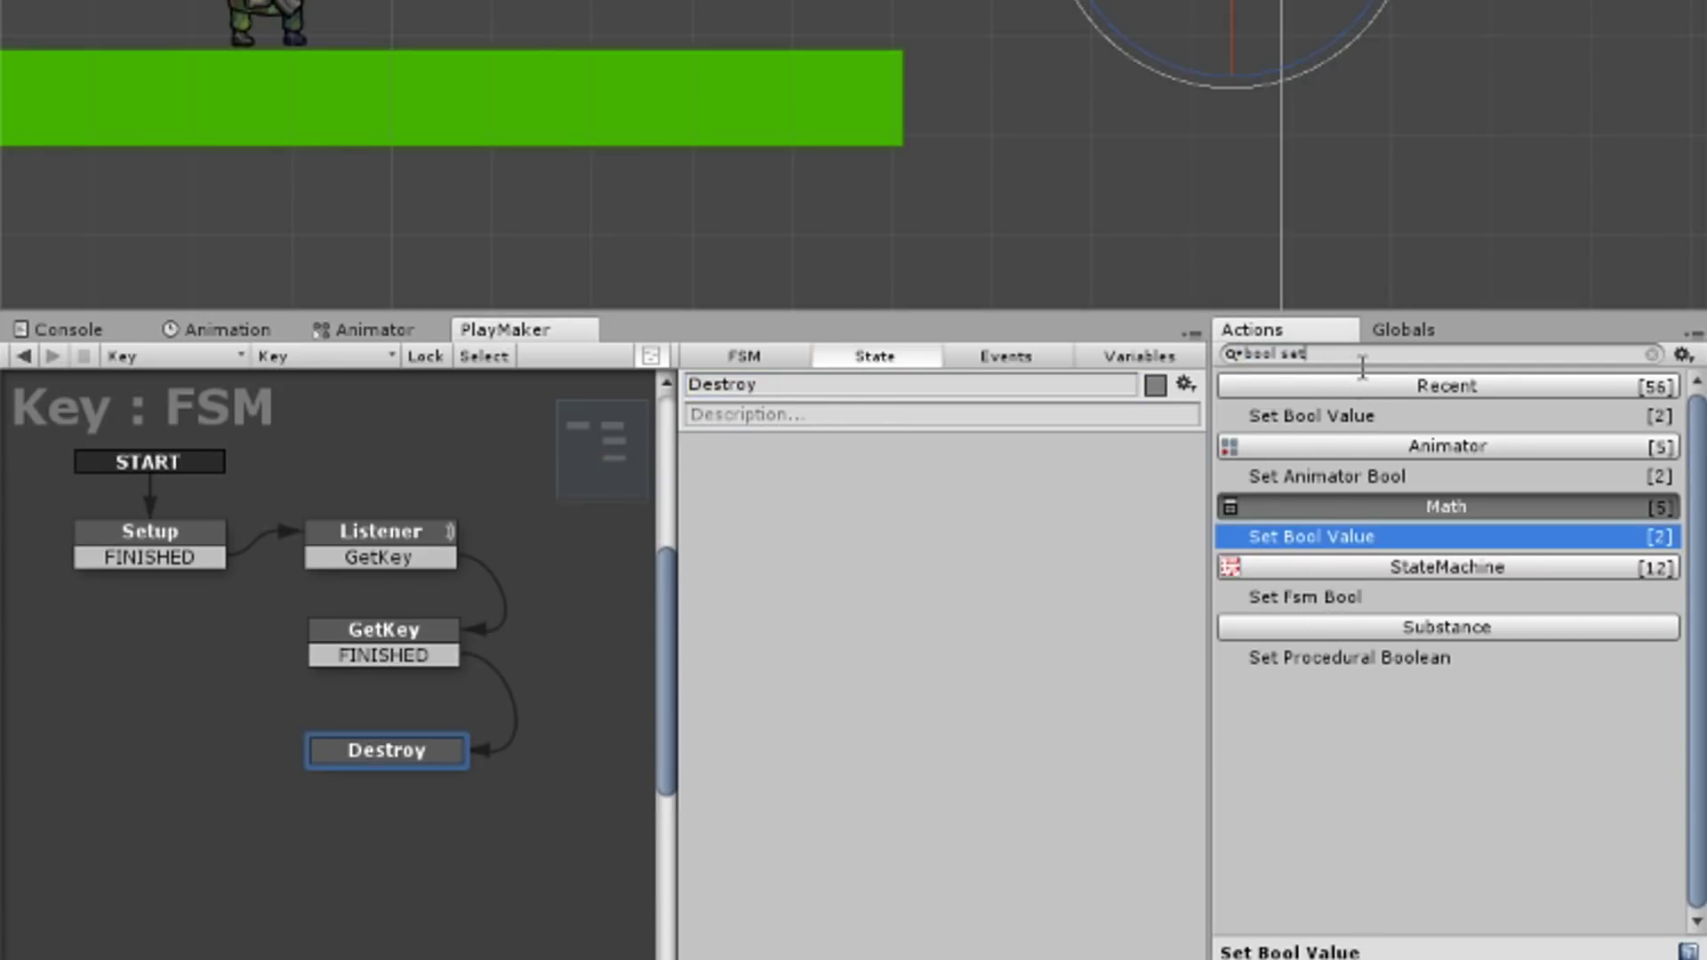
text(destroy)
key(Return)
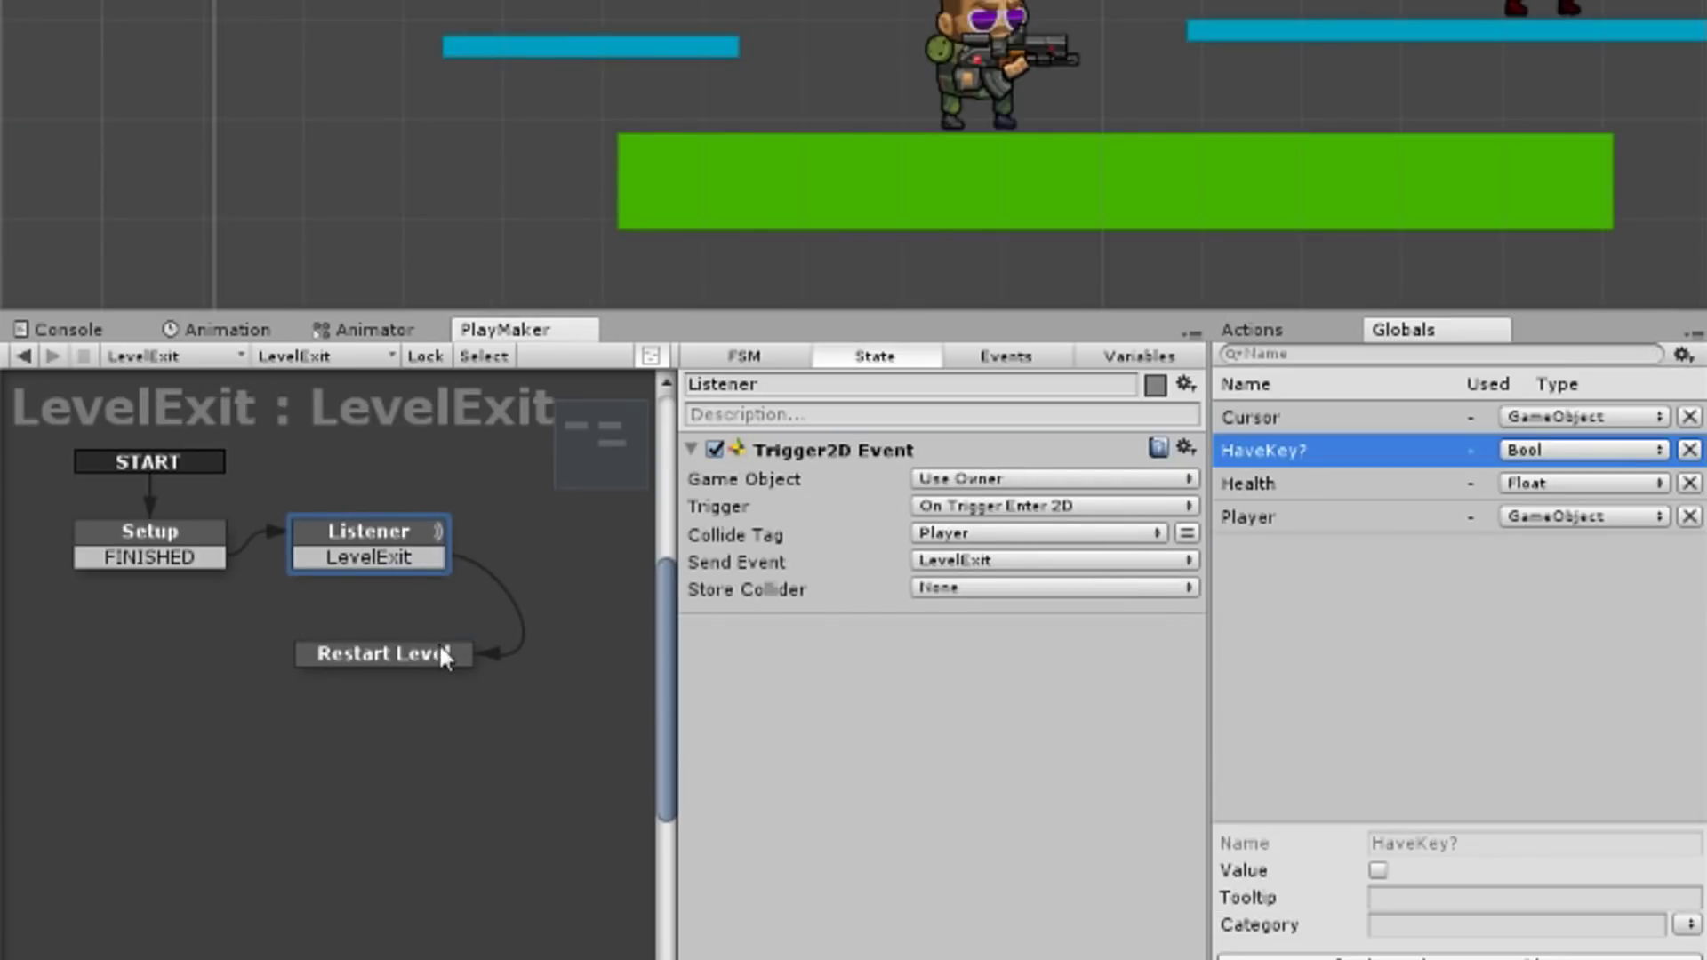
In LevelExit's FSM, move Restart Level lower and reroute Listener's transition to a new state.
drag(441, 653, 412, 712)
mouse_move(411, 559)
mouse_down()
mouse_move(410, 620)
mouse_move(457, 611)
mouse_move(382, 622)
mouse_up()
click(358, 563)
Make LevelExit's Listener send a new event named Check.
click(387, 626)
click(1006, 355)
click(813, 427)
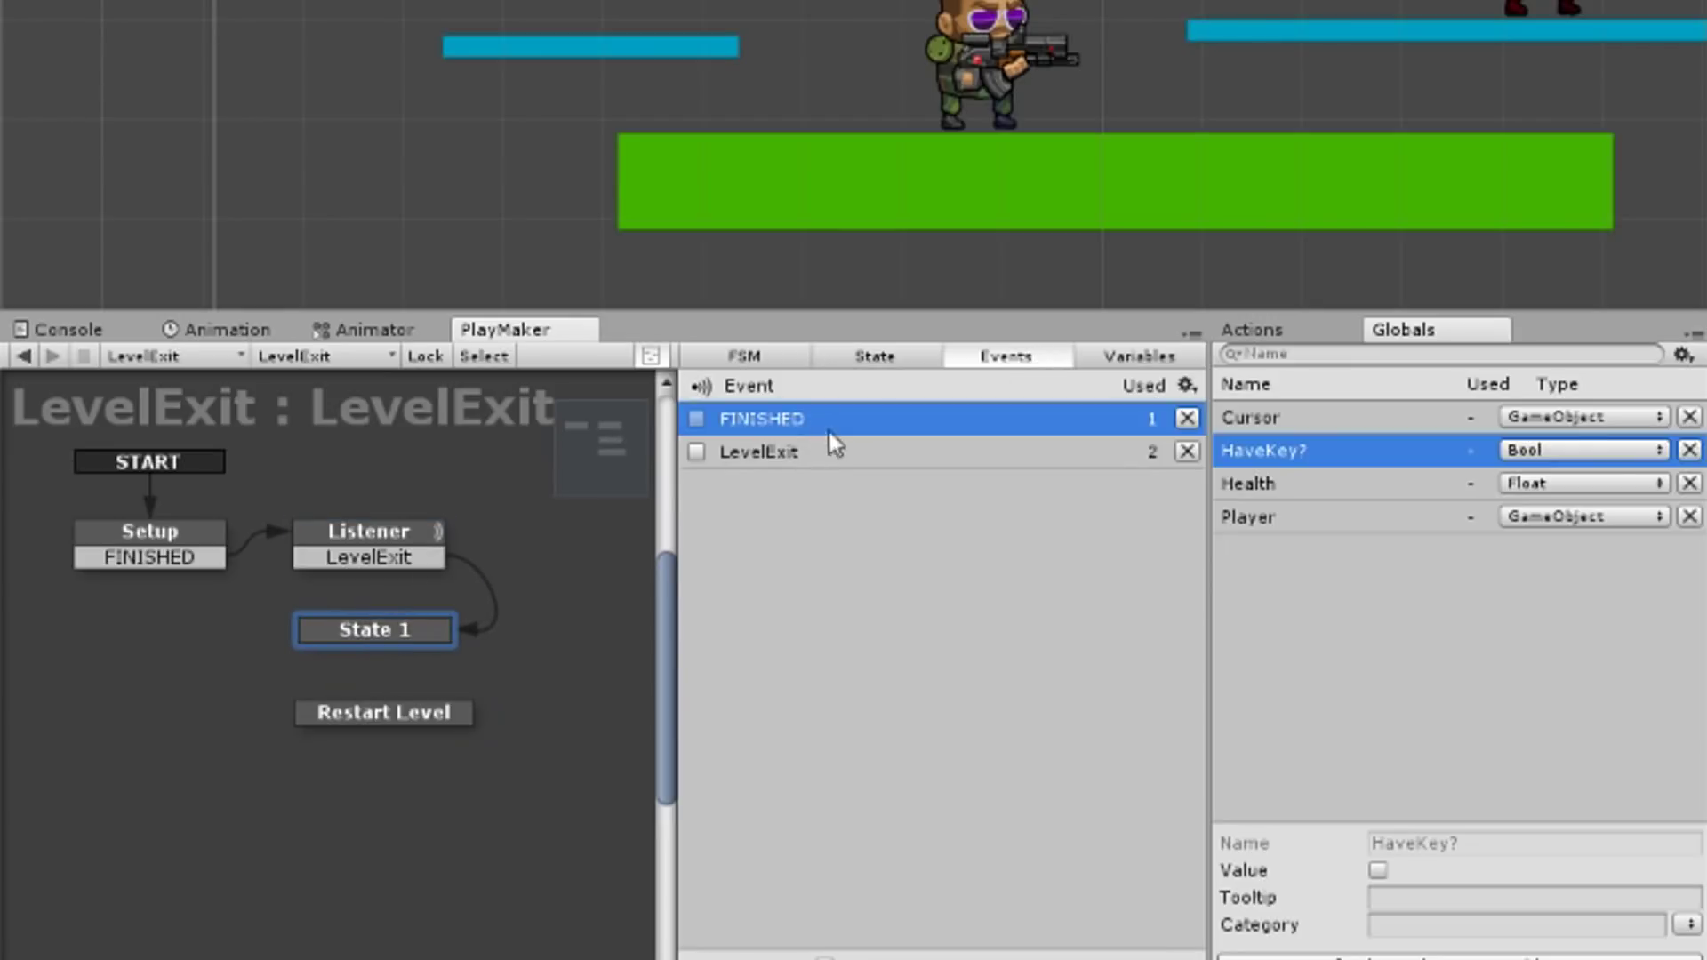
click(418, 556)
right_click(404, 531)
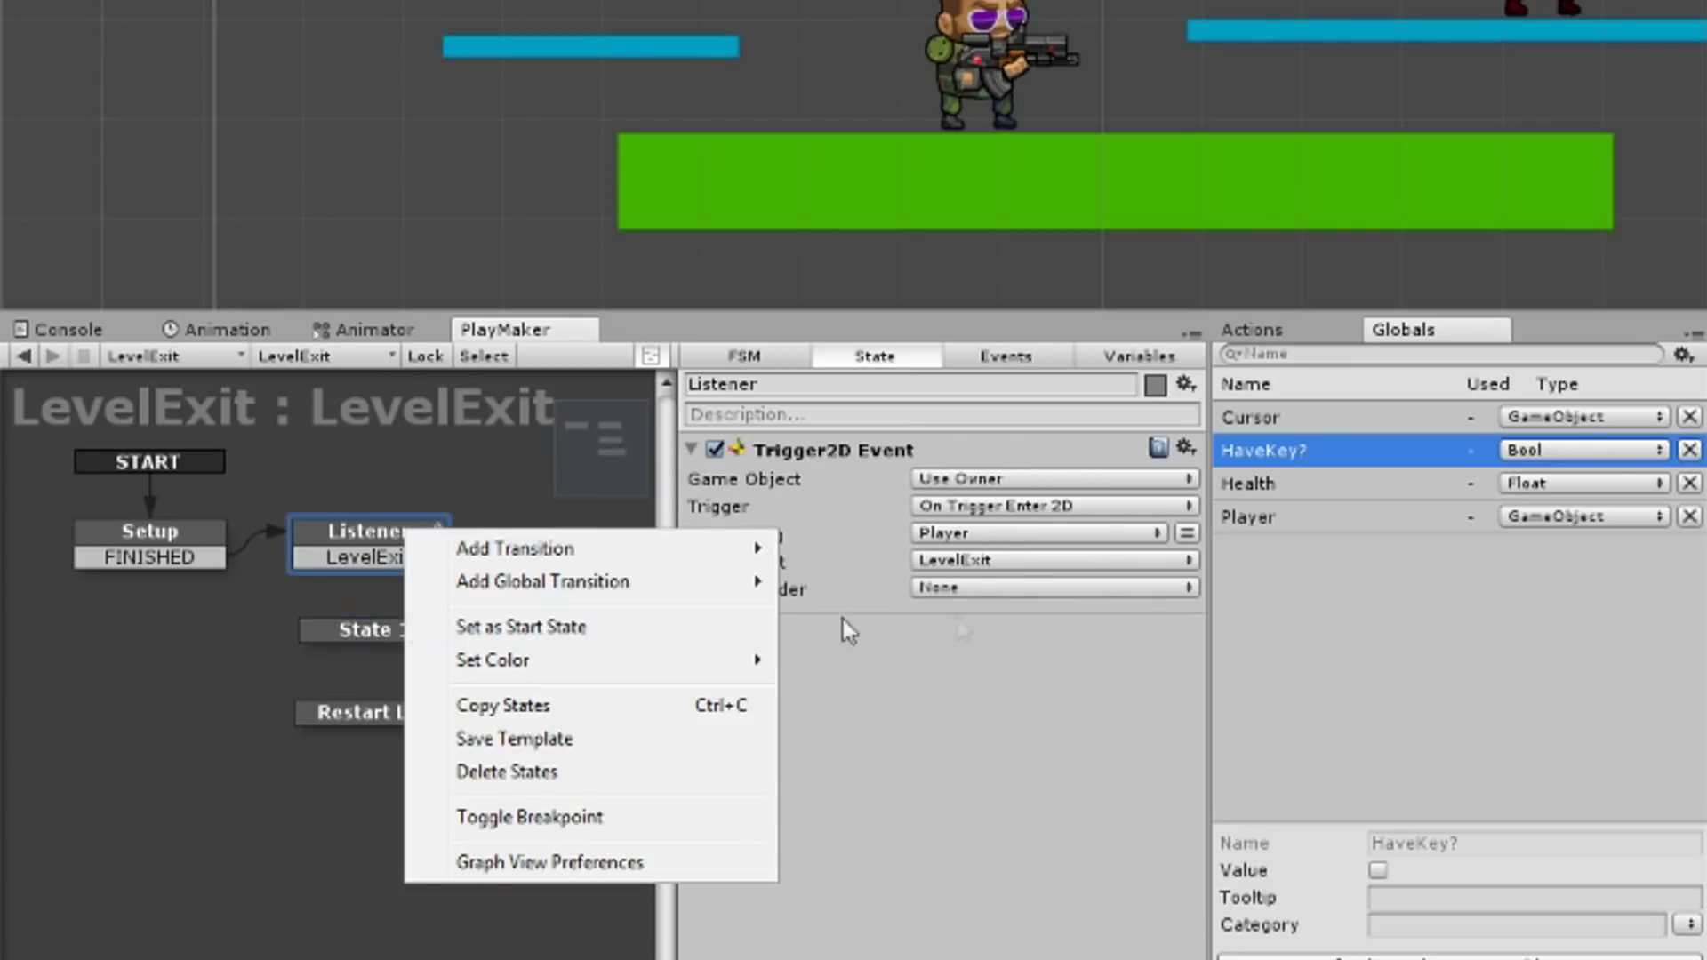
click(1009, 565)
click(1038, 814)
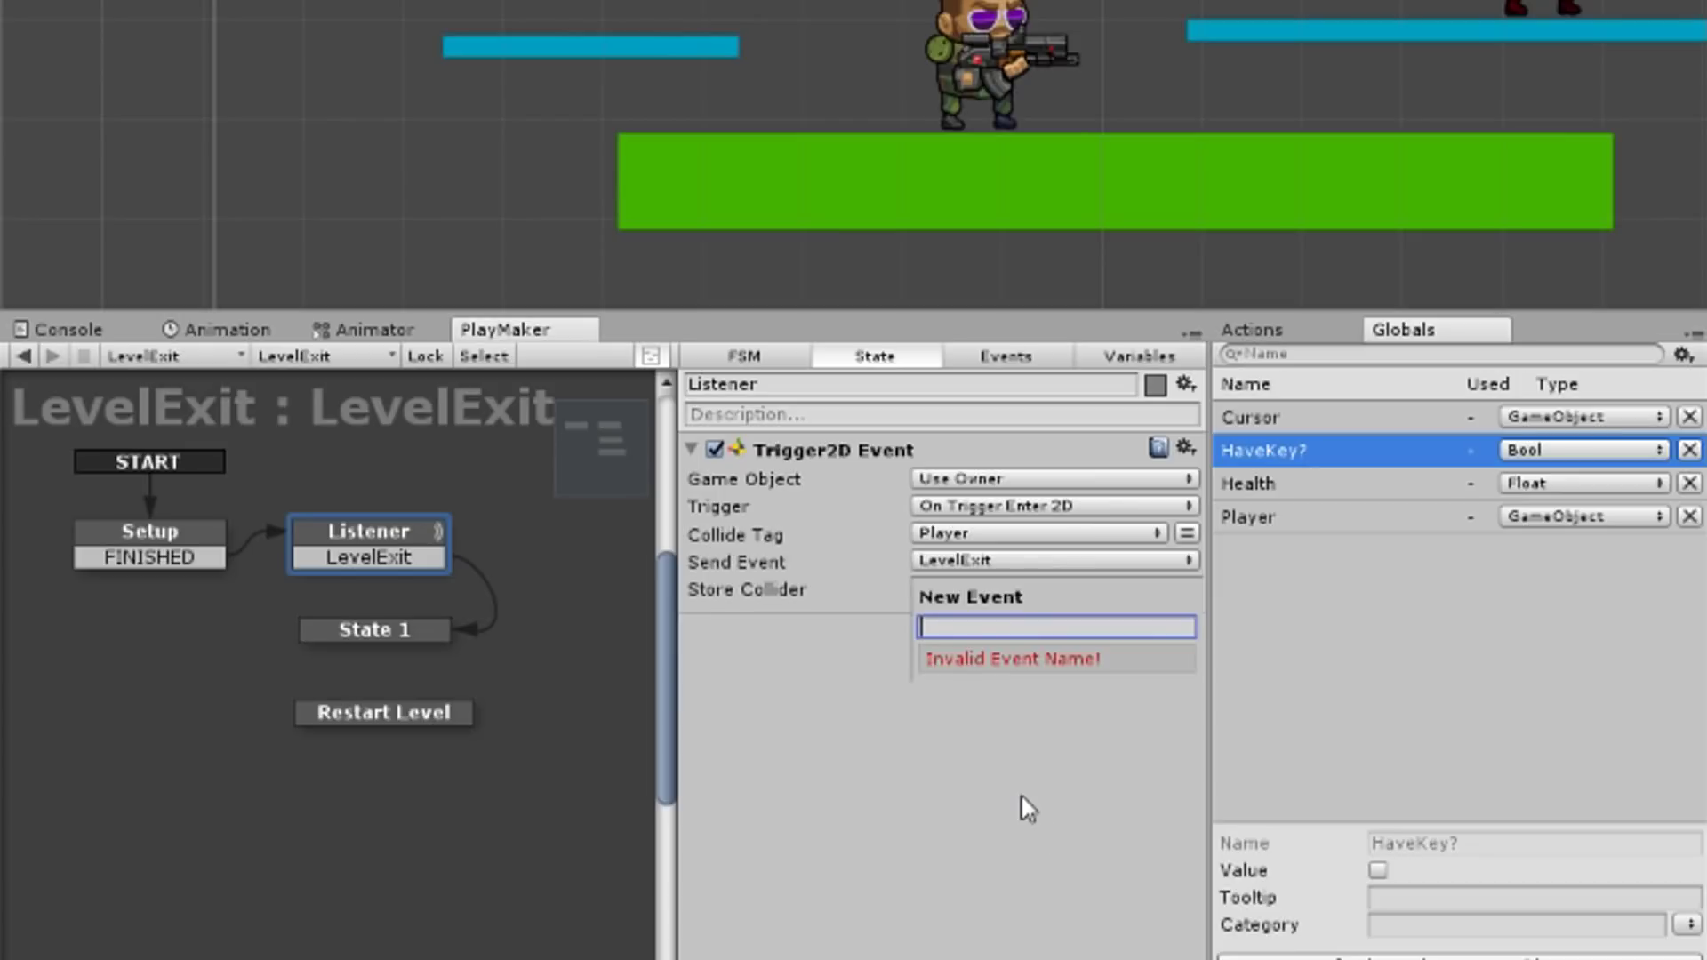
text(Check)
key(Return)
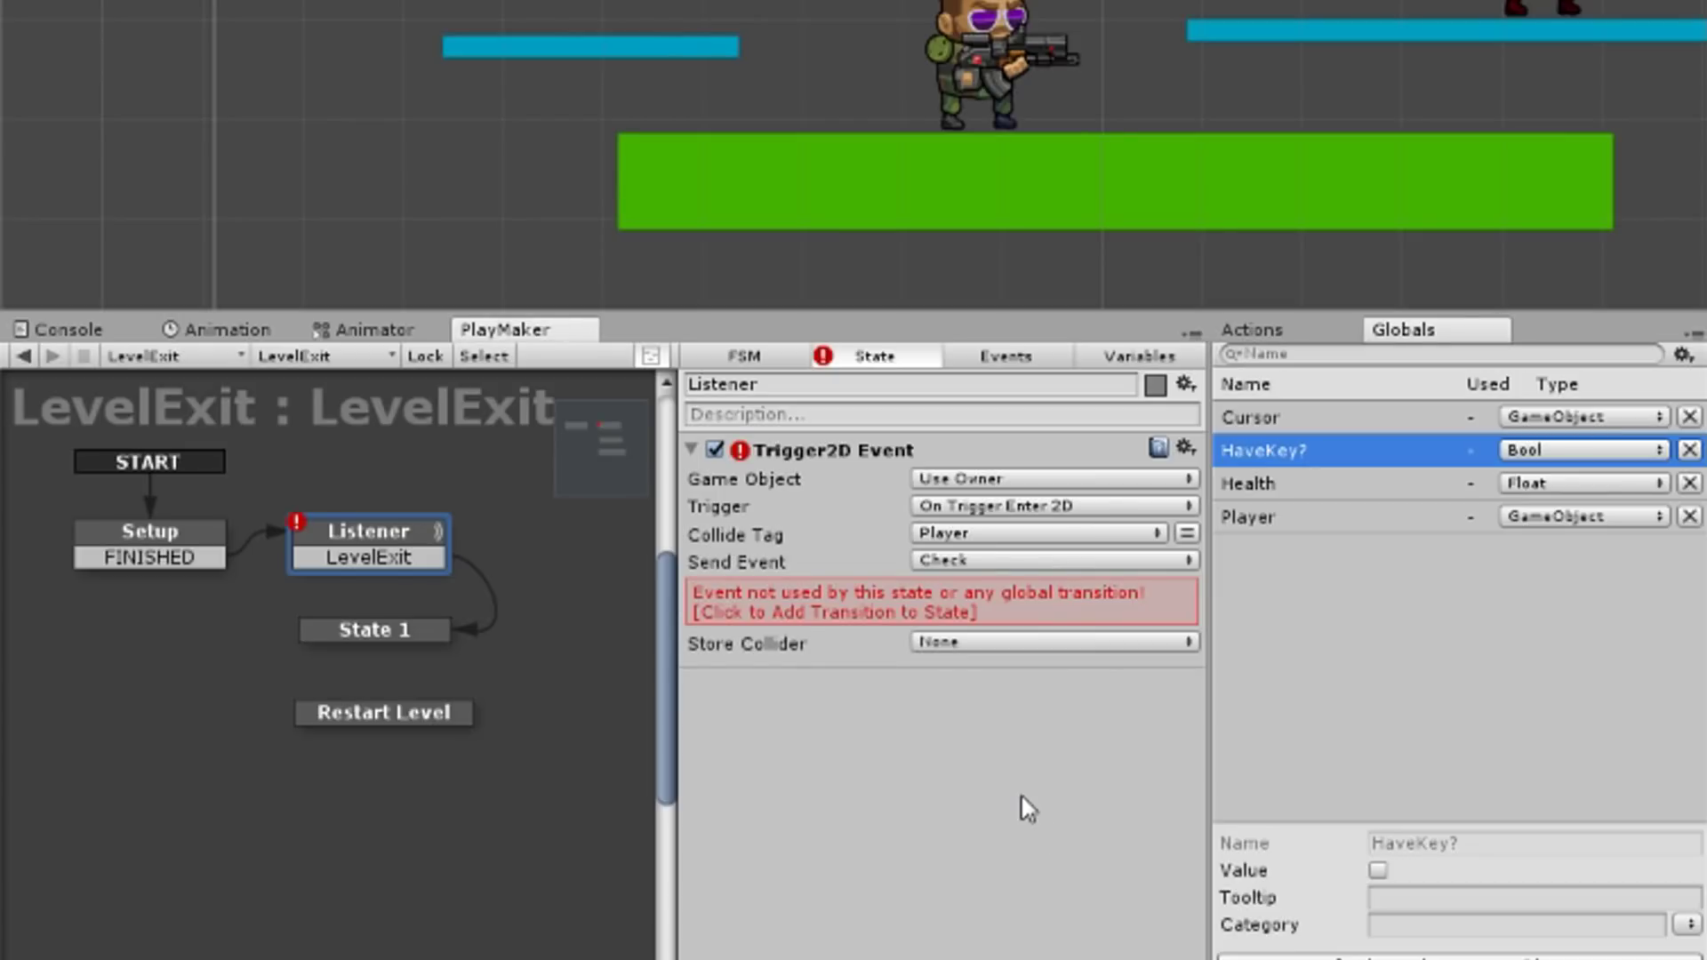
Replace Listener's LevelExit transition with a Check transition to State 1, renamed CheckKey.
click(930, 610)
right_click(423, 564)
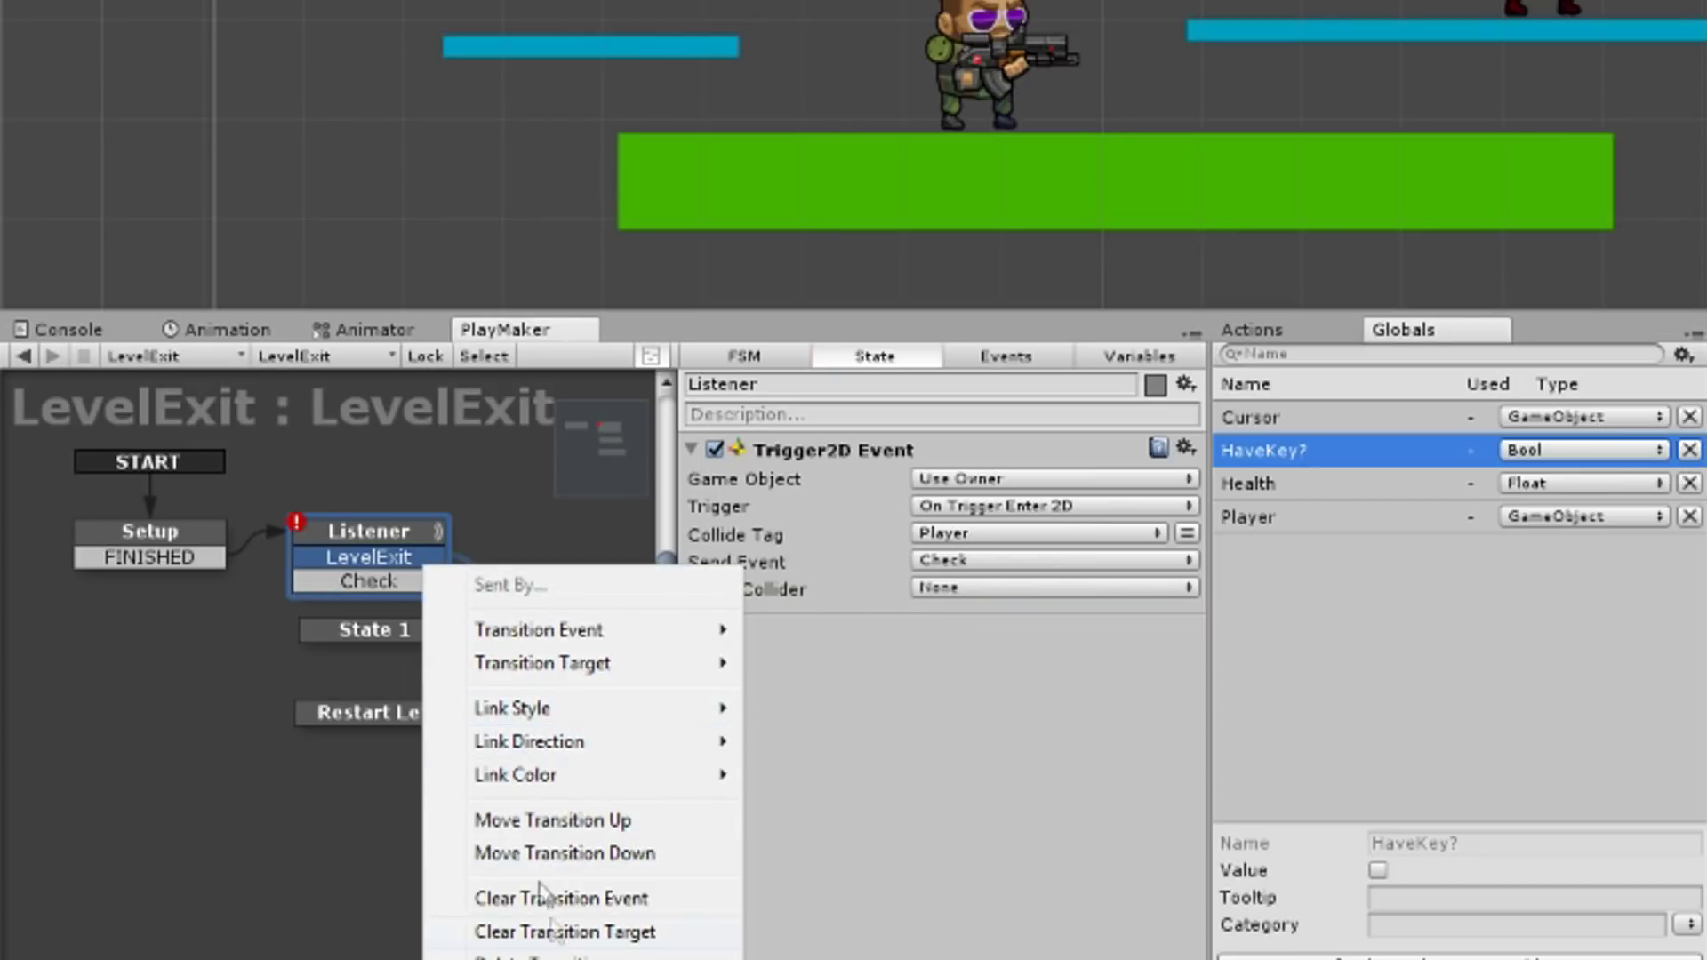
click(533, 957)
drag(387, 556, 407, 633)
click(404, 626)
click(759, 382)
text(CheckKey)
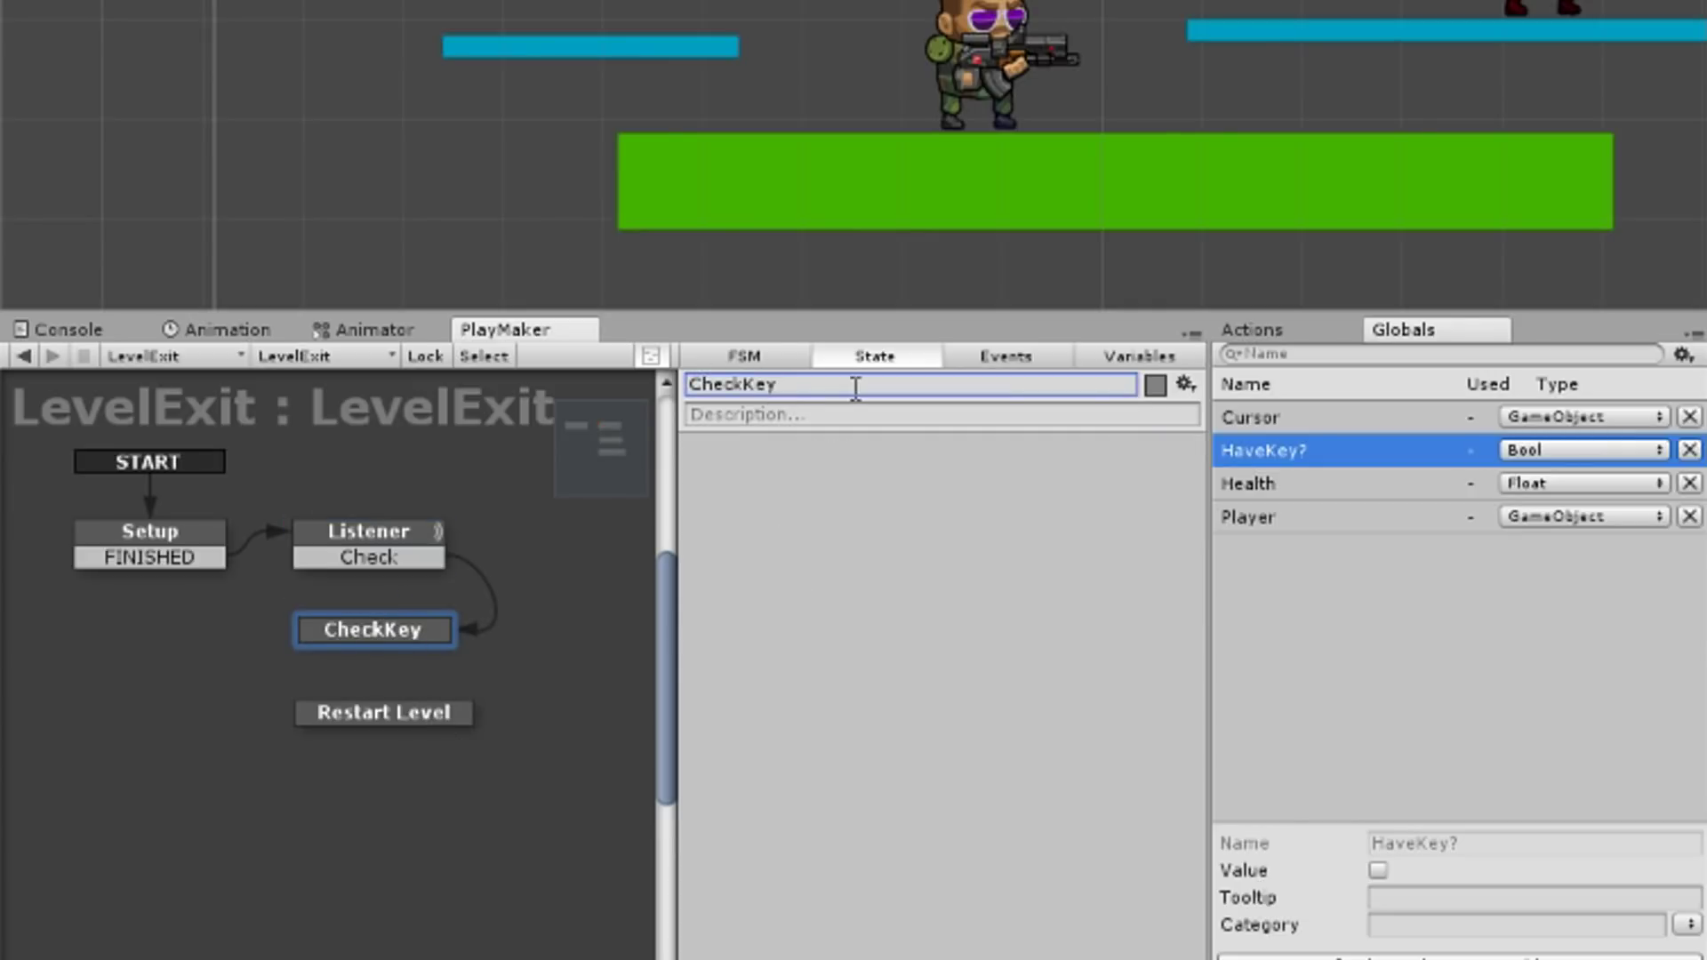
drag(425, 632, 433, 631)
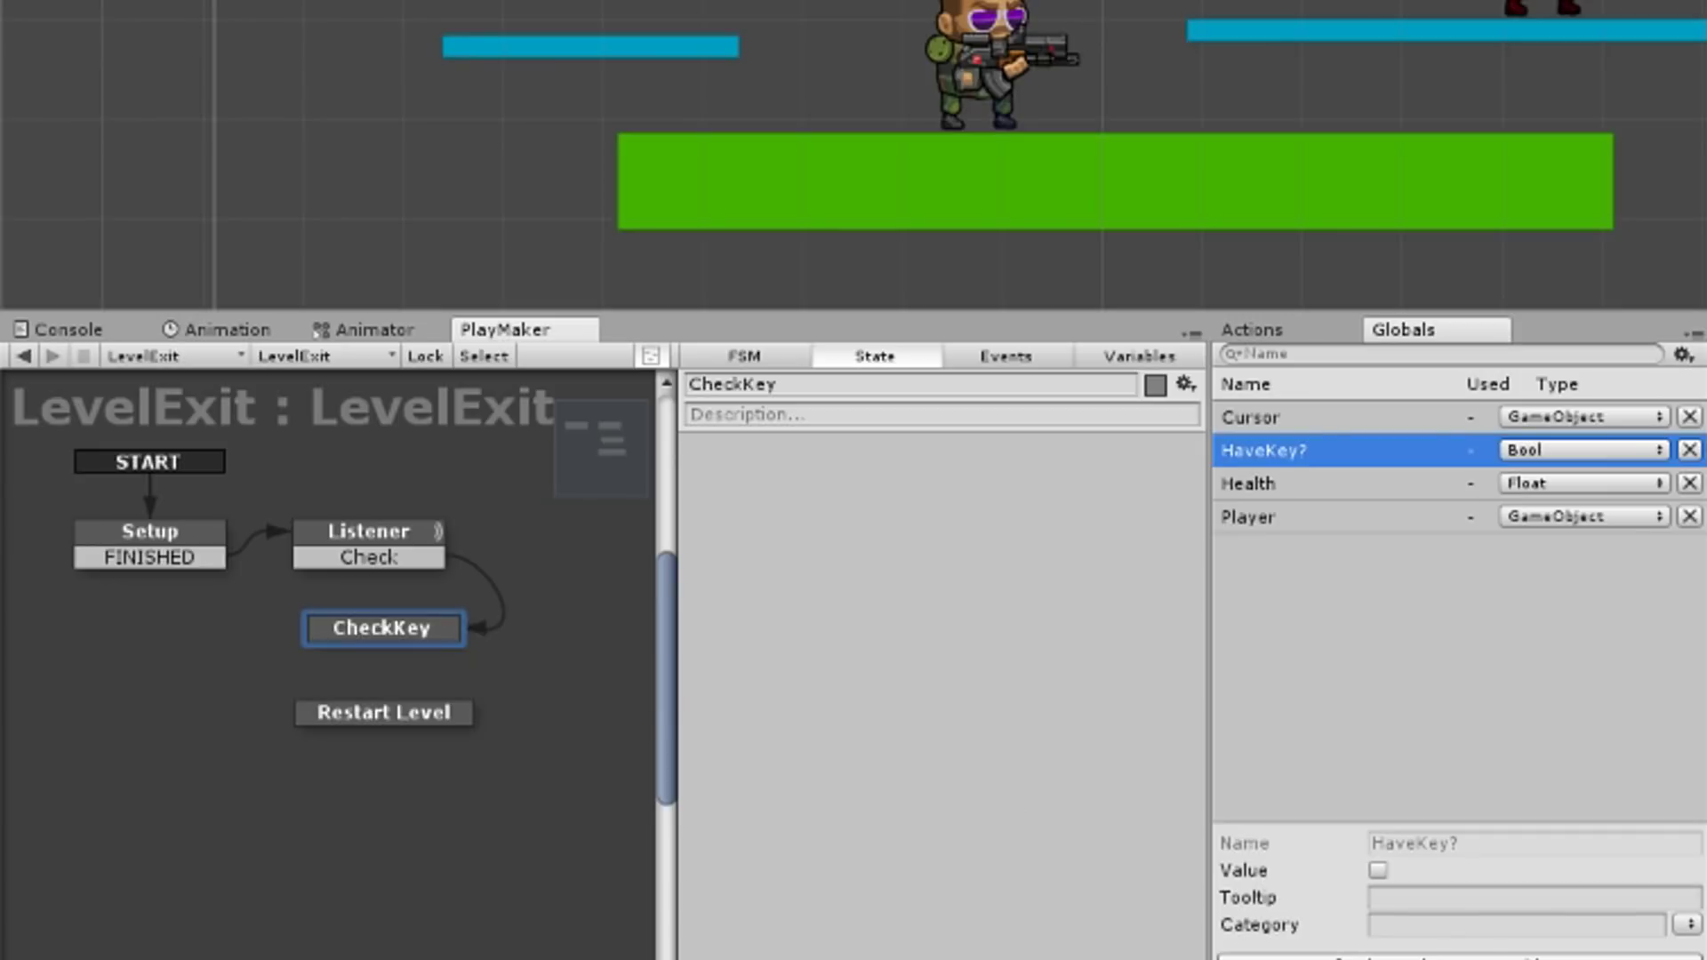
click(1138, 791)
Add a Bool Test on global HaveKey? sending LevelExit when true and FINISHED when false.
text(bool)
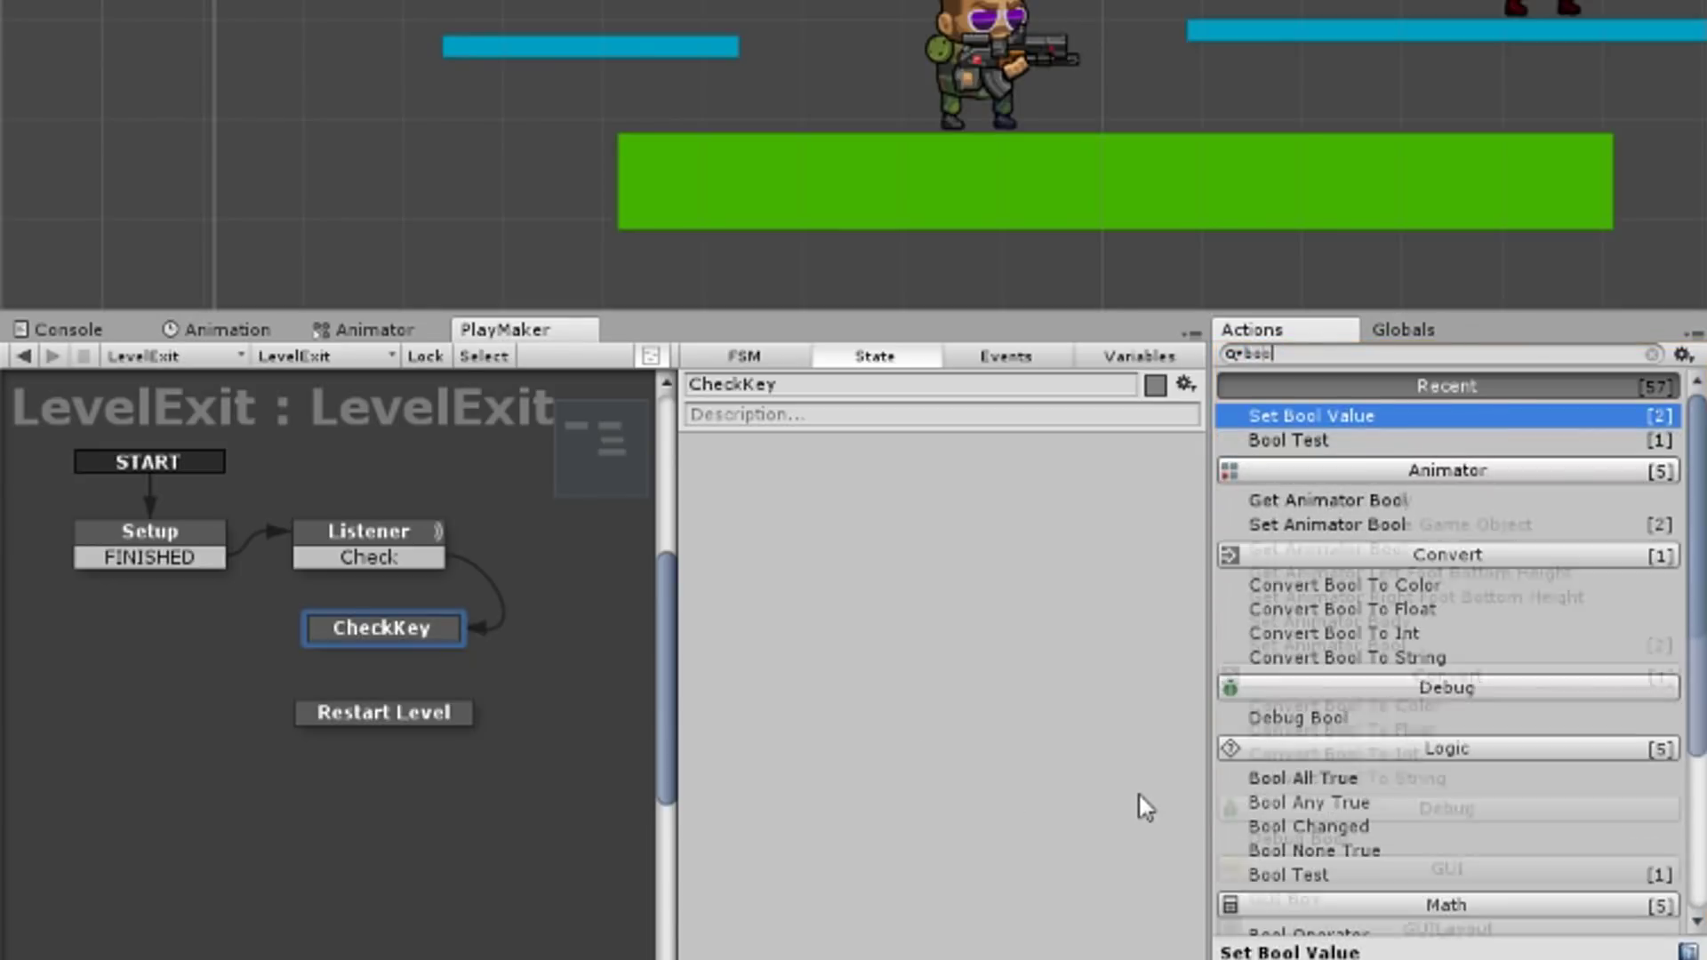
text( test)
key(Return)
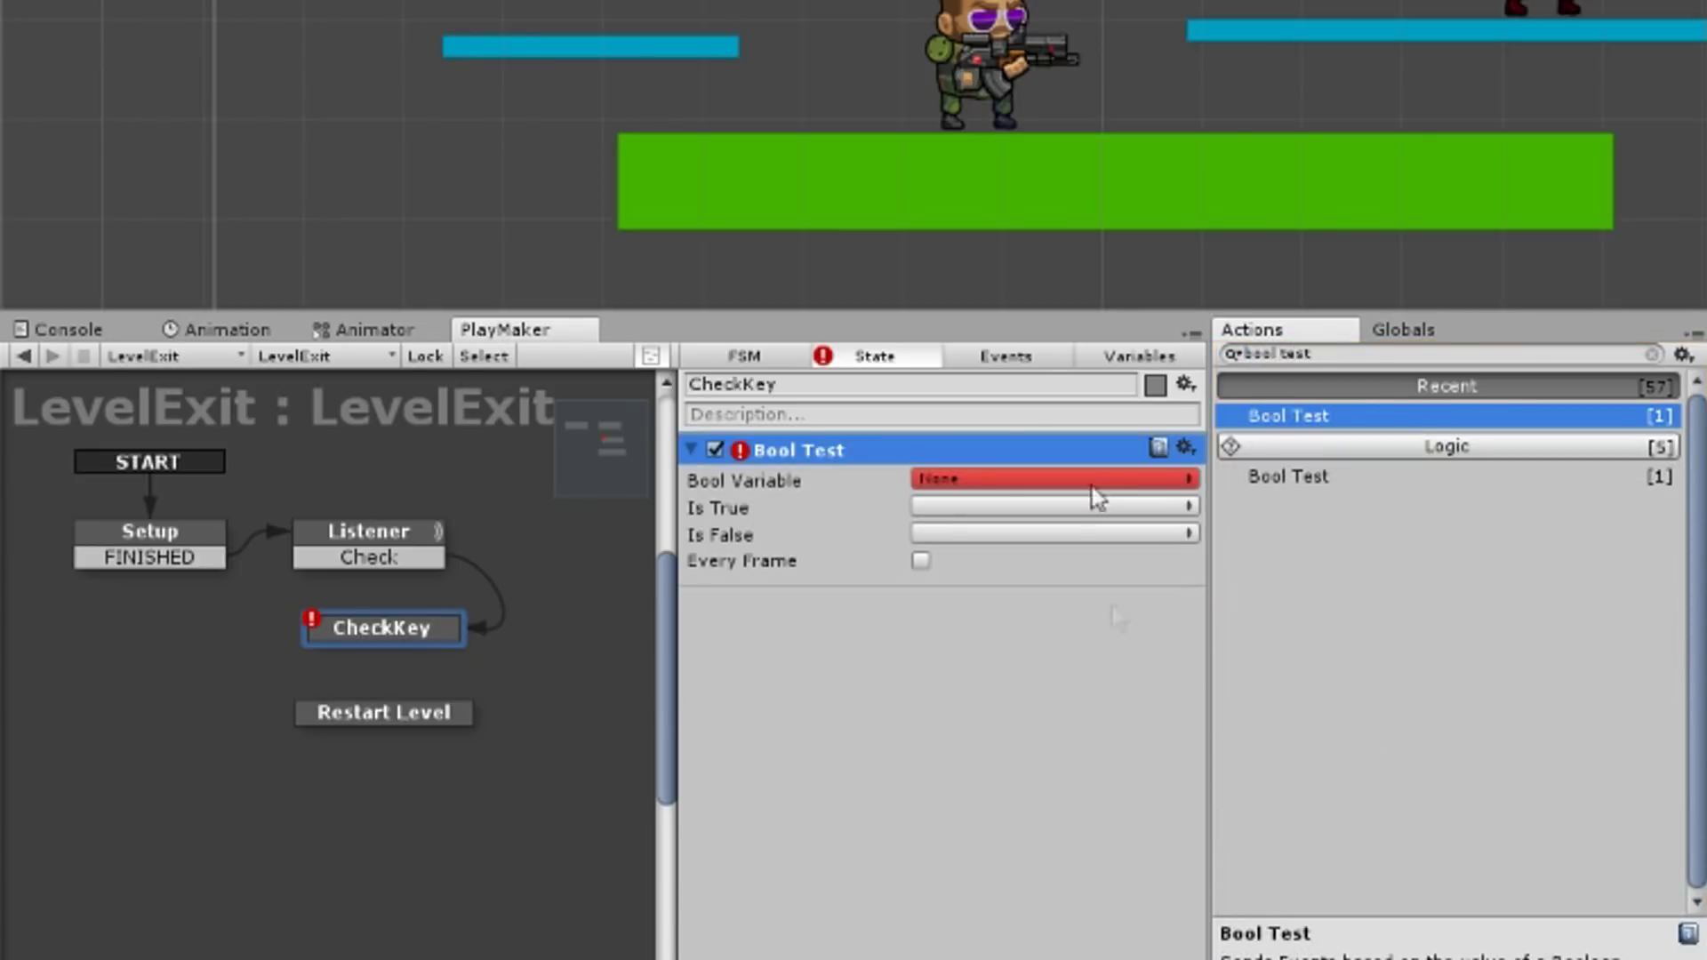
click(1002, 485)
mouse_move(1036, 547)
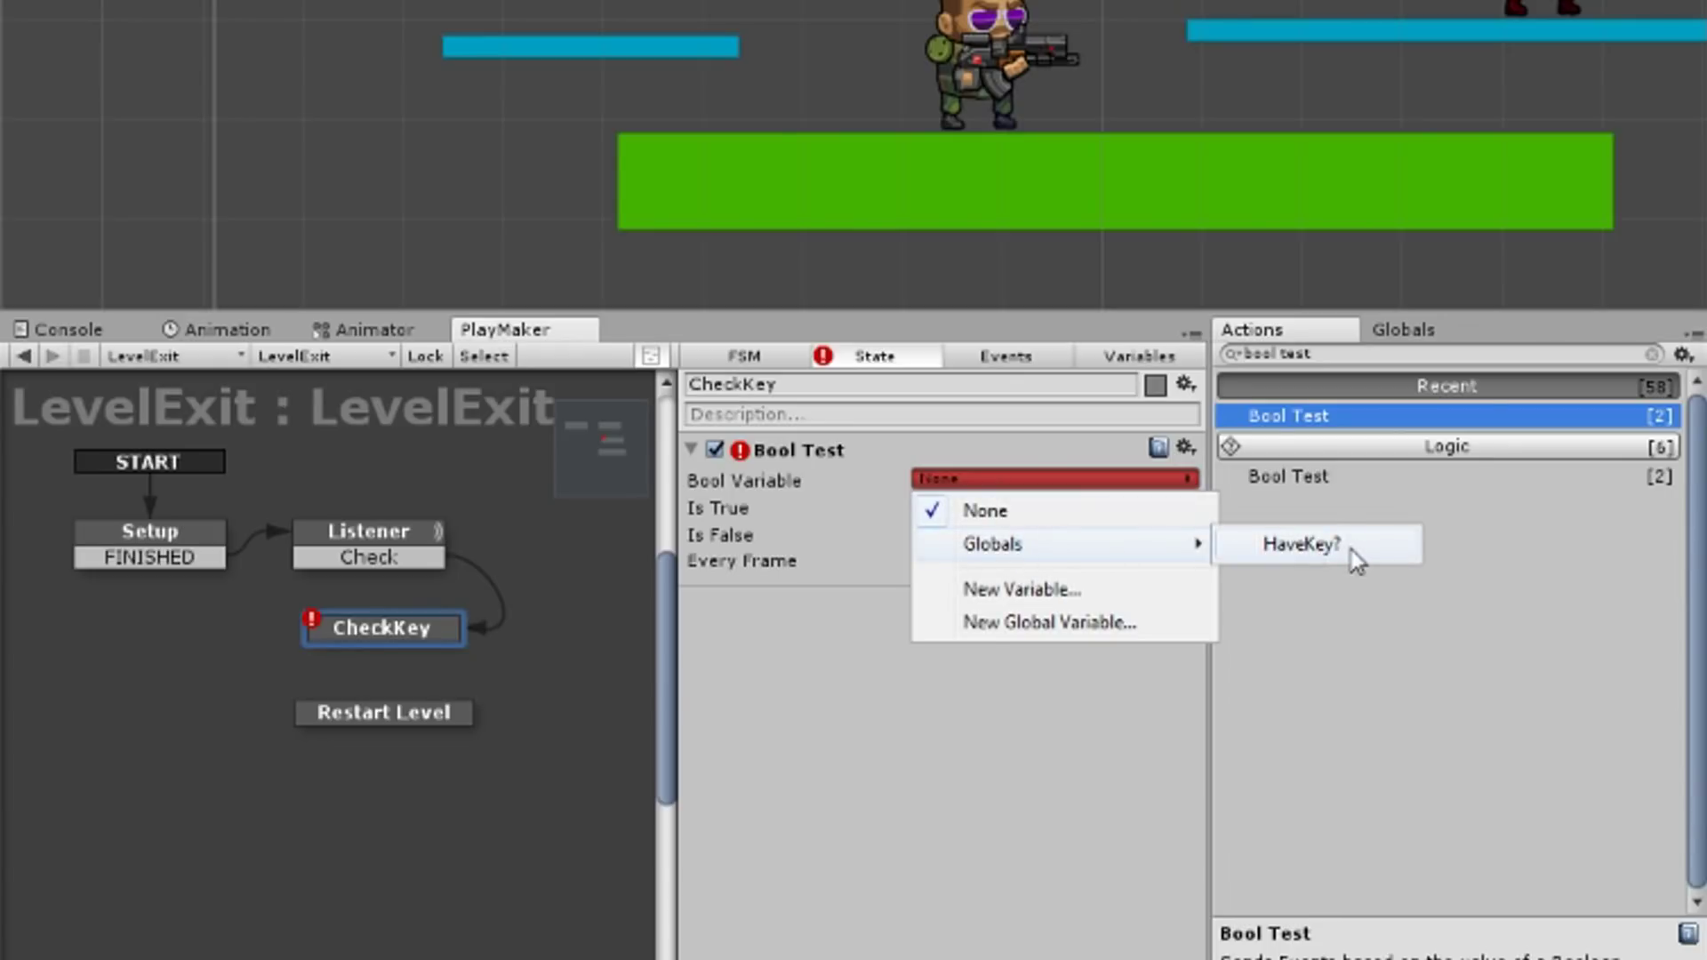
click(1250, 548)
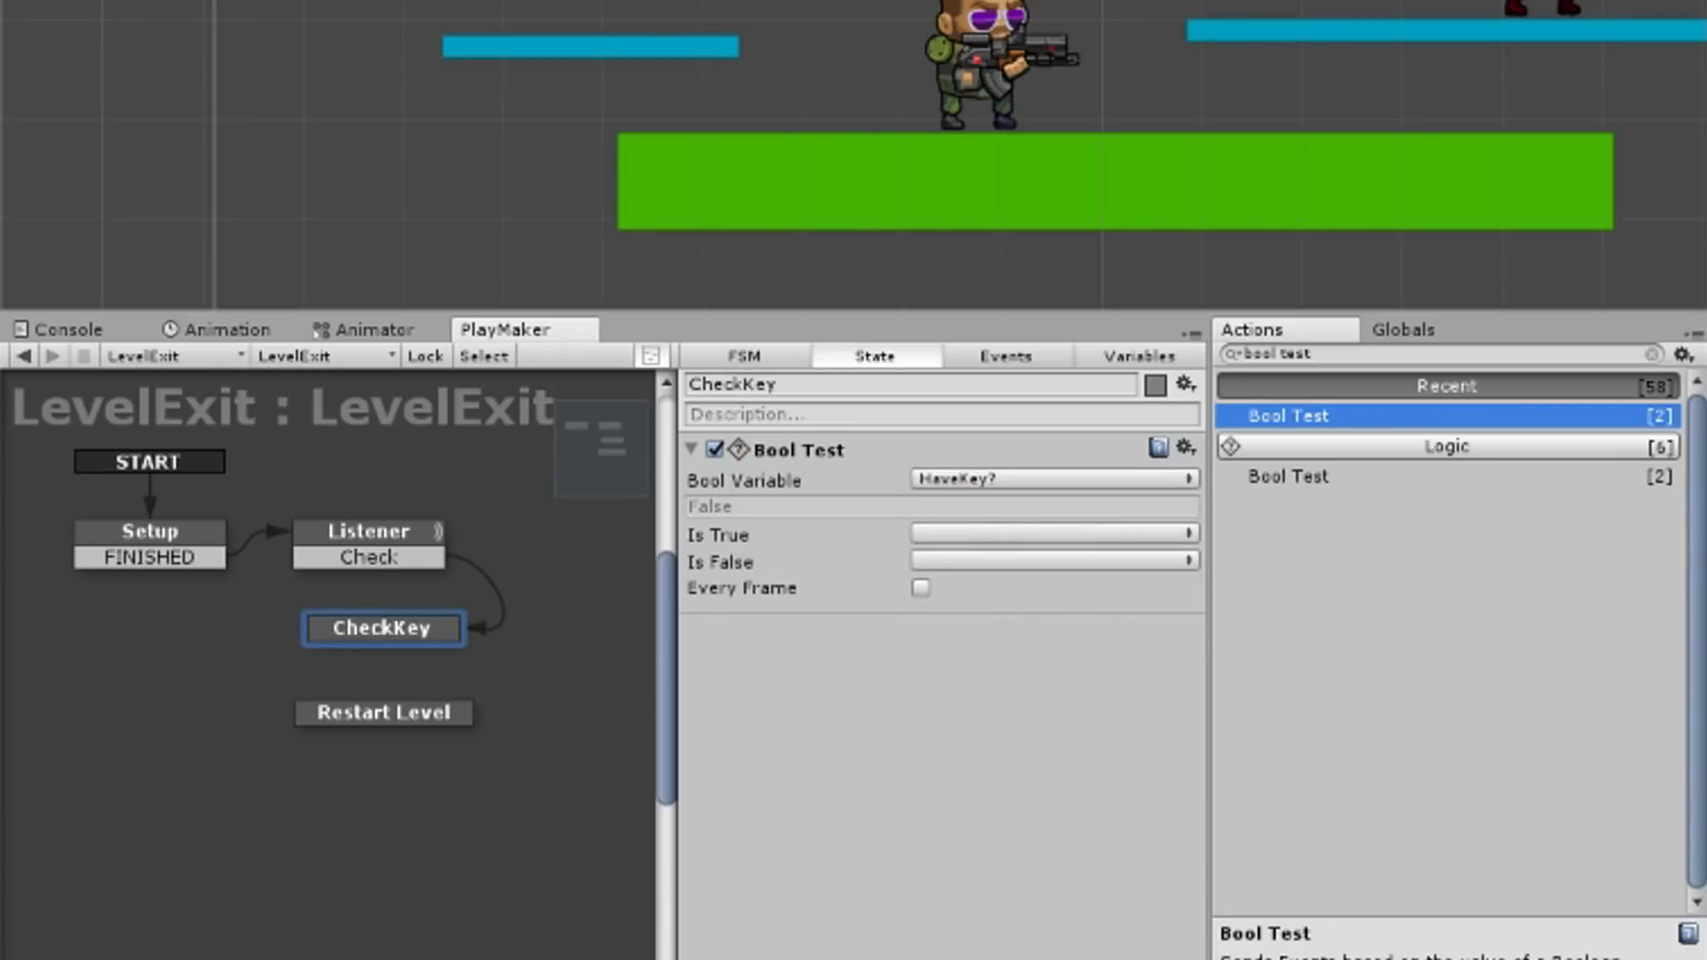
click(971, 538)
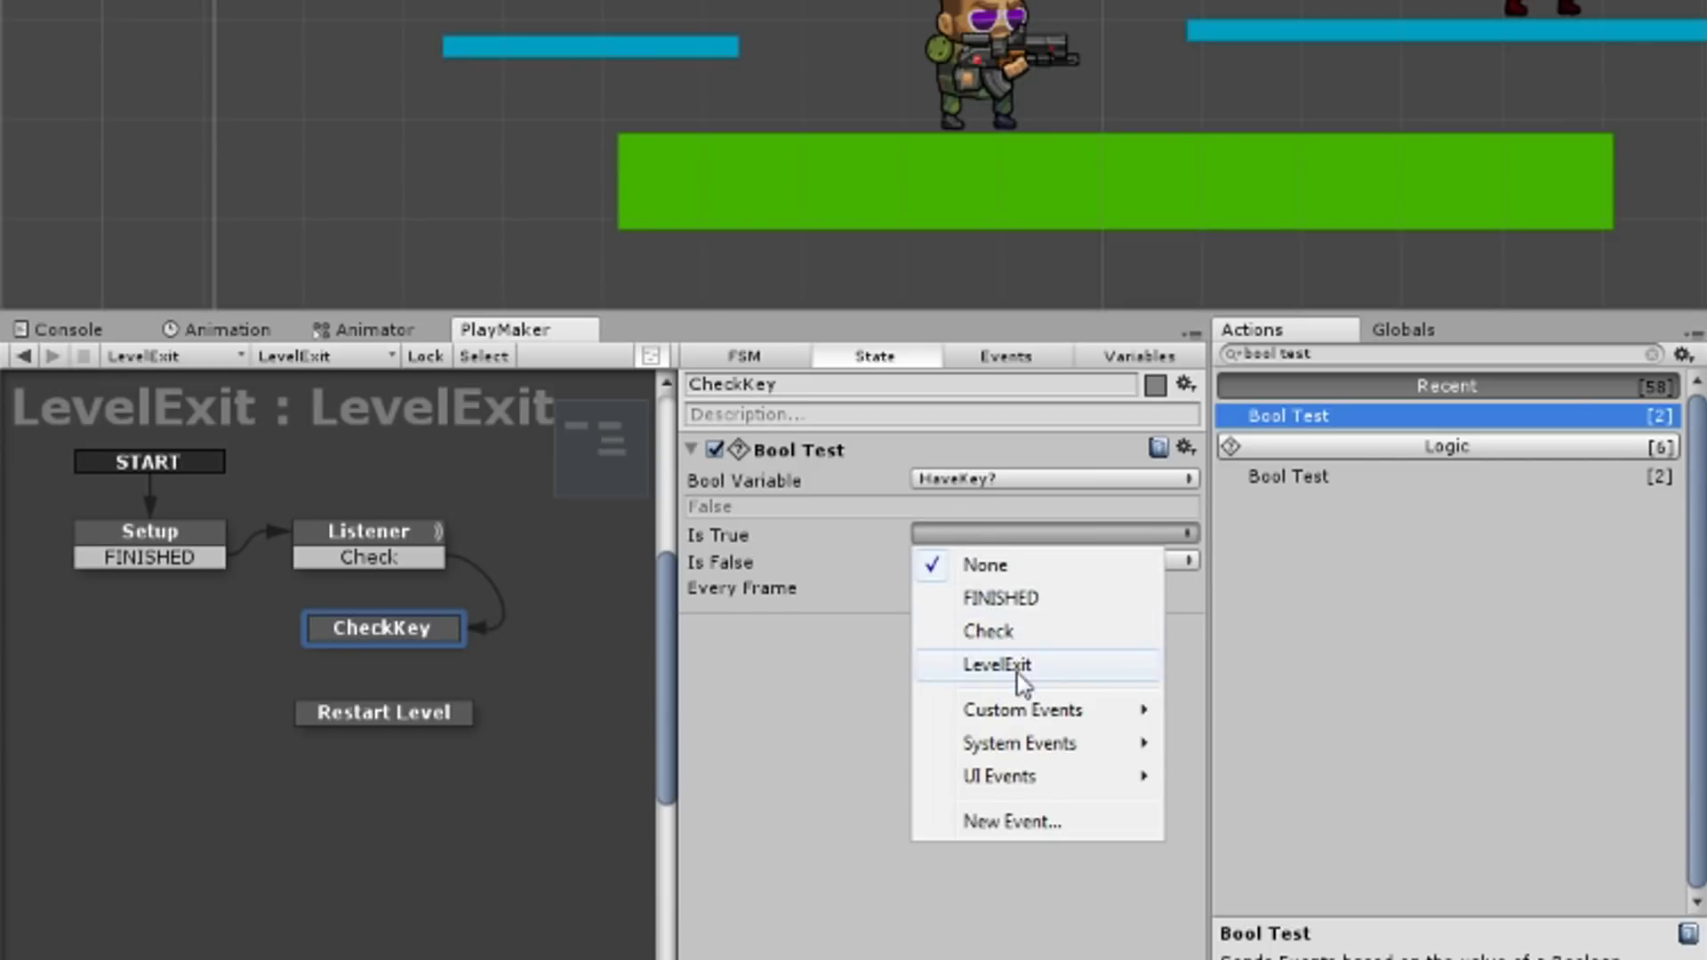
click(1013, 667)
click(987, 614)
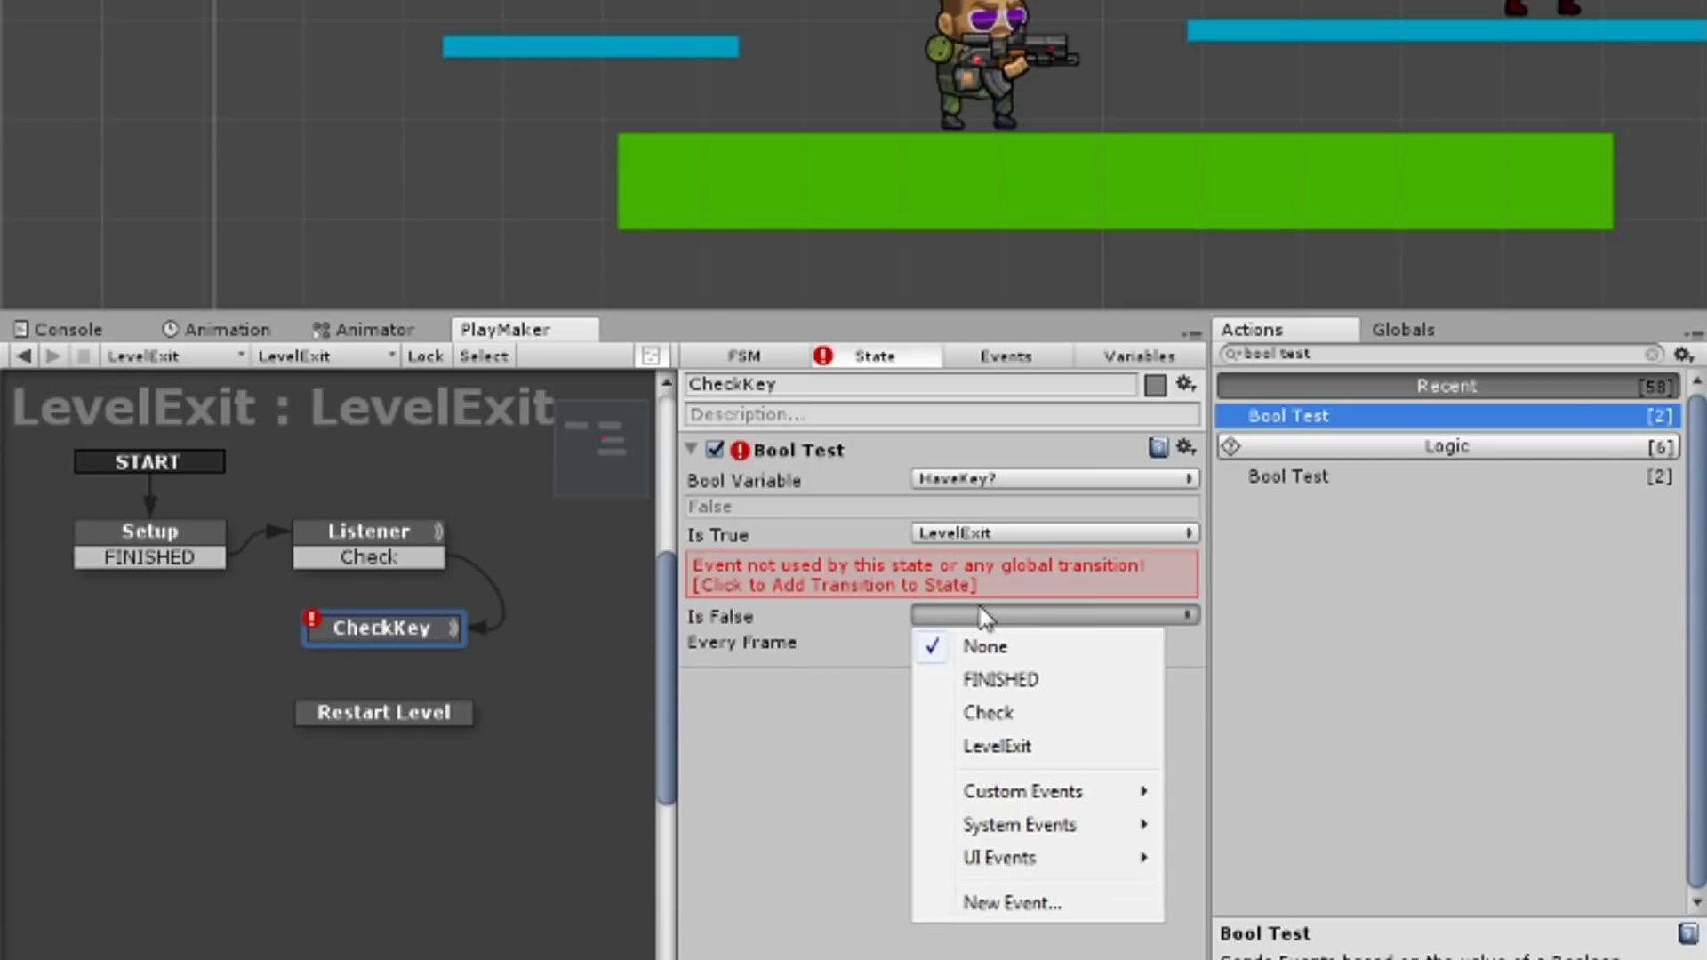
click(1013, 681)
Give CheckKey FINISHED and LevelExit transitions, linking LevelExit to the Restart Level state.
click(1014, 685)
drag(419, 655, 423, 532)
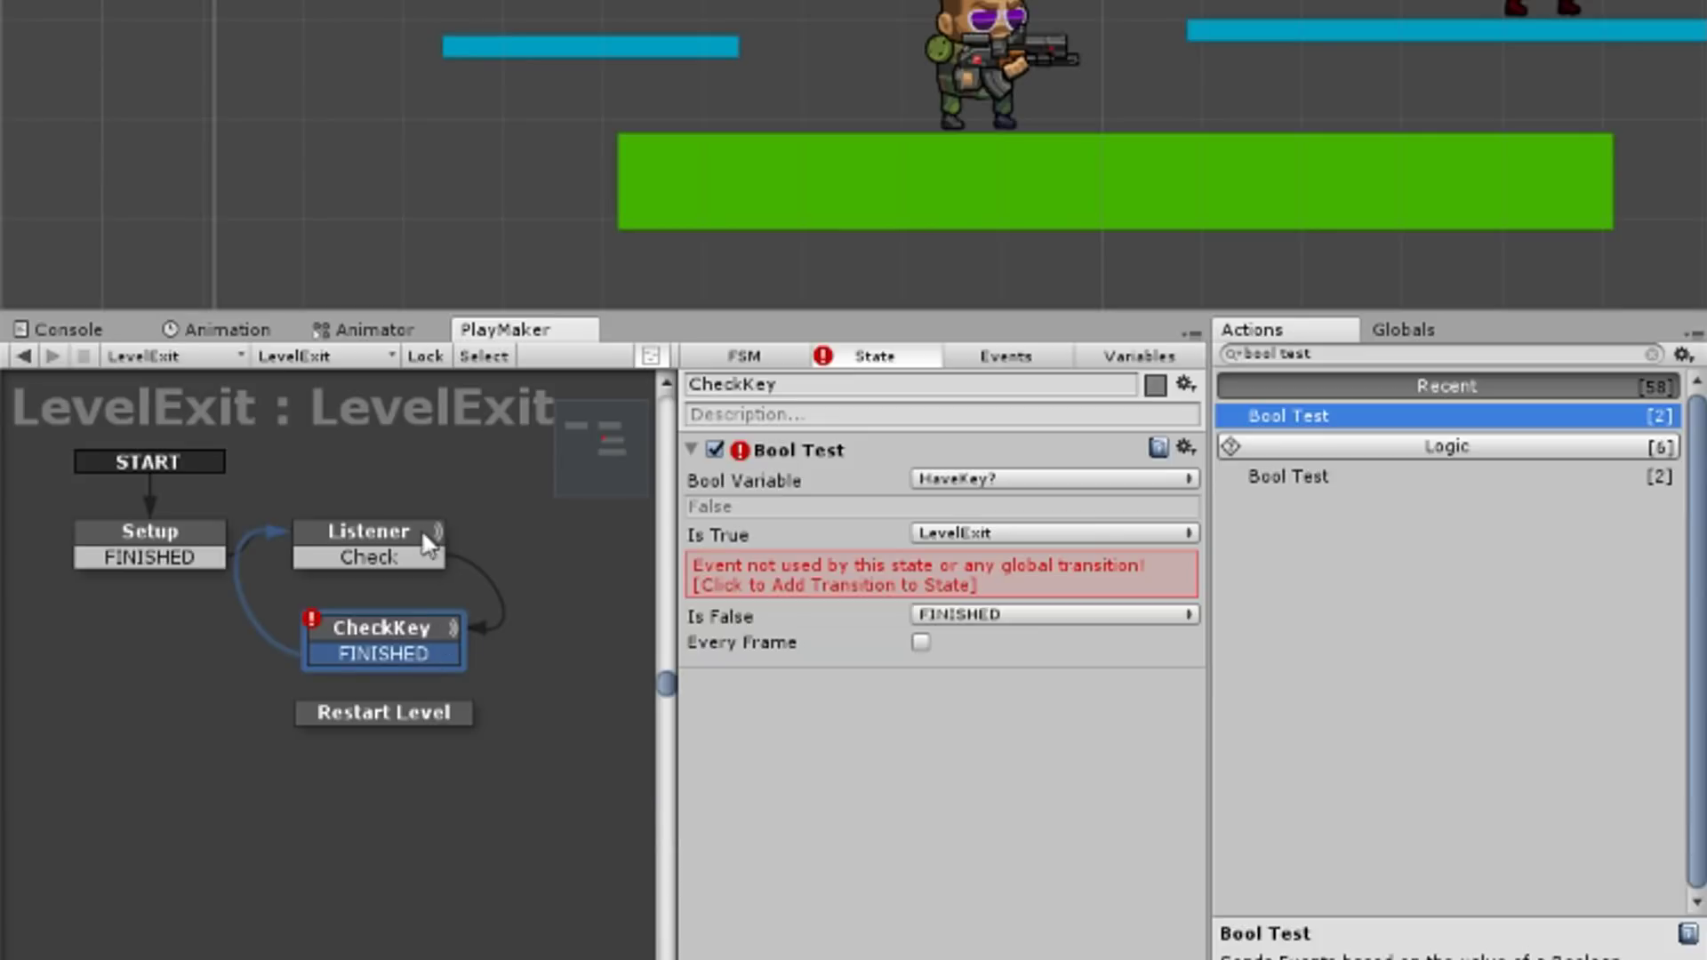
right_click(400, 631)
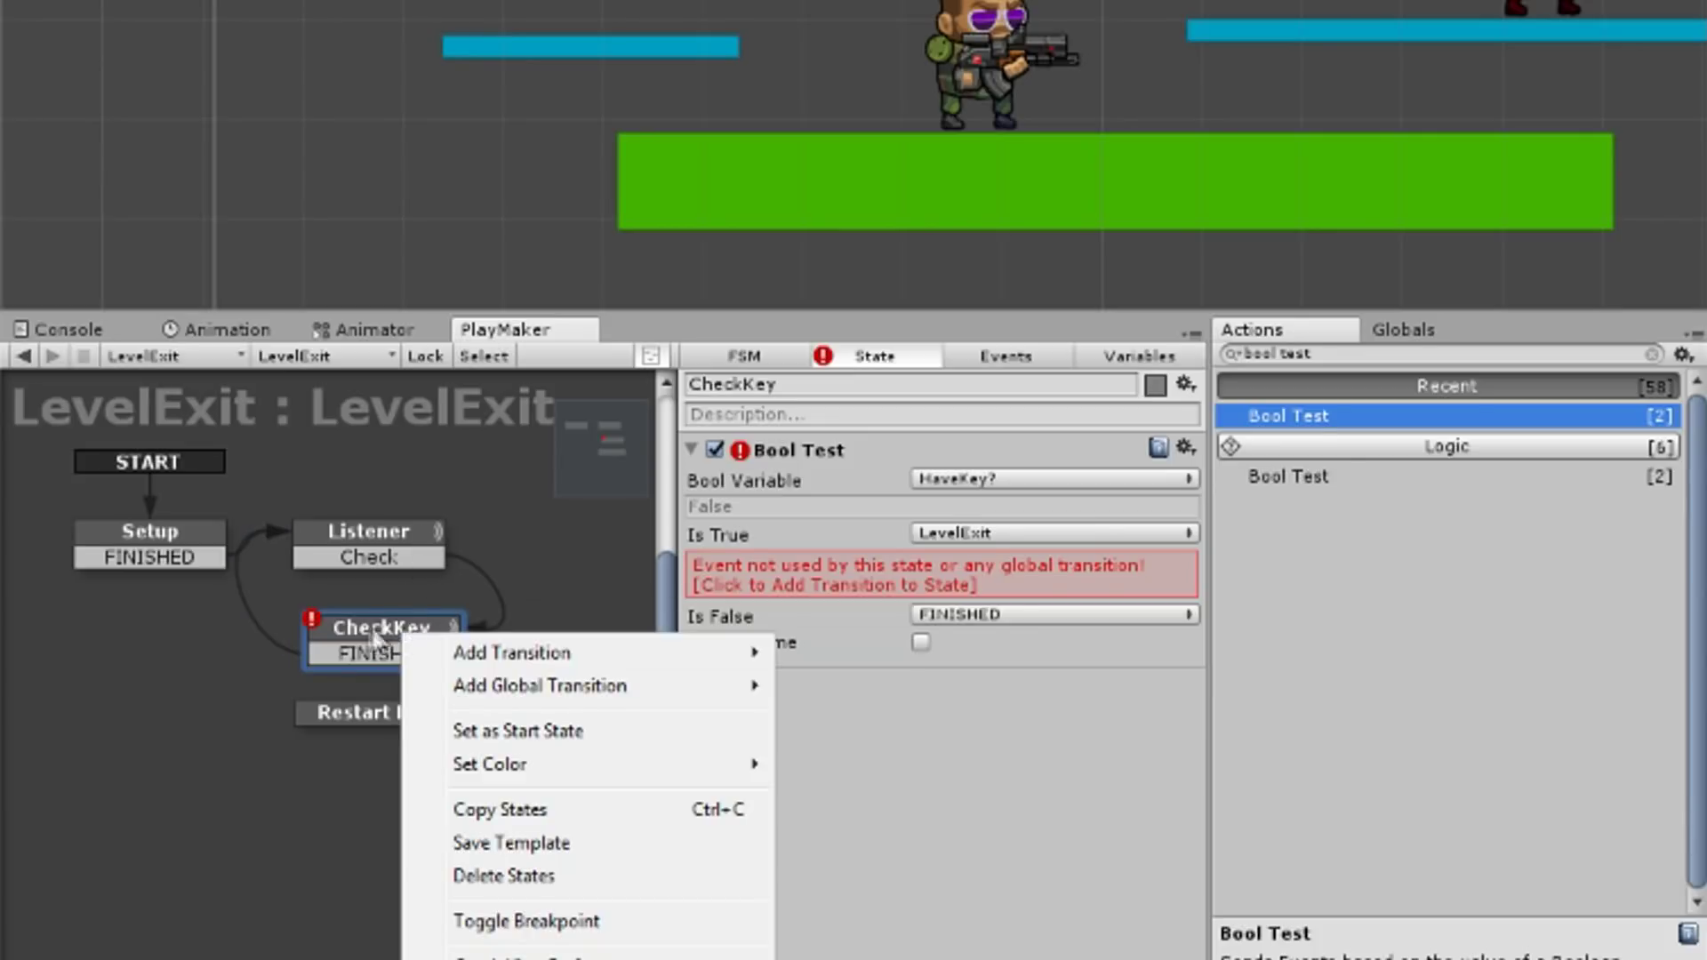
click(407, 656)
right_click(402, 626)
mouse_move(538, 649)
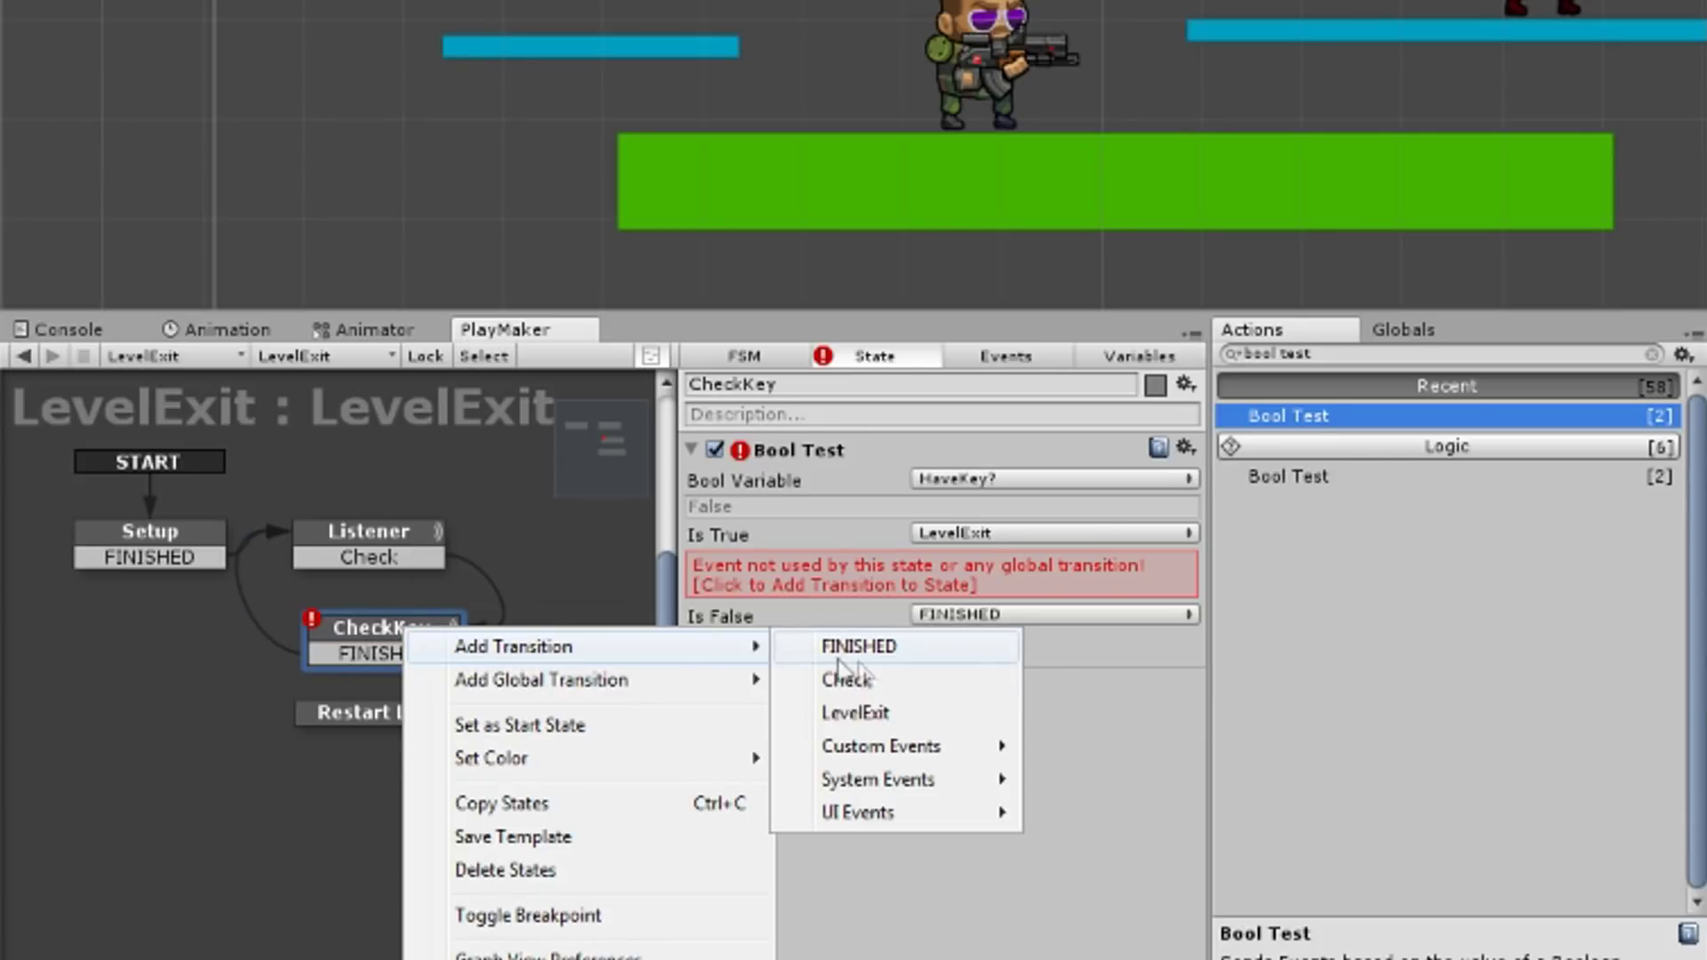
click(855, 712)
drag(439, 712, 455, 787)
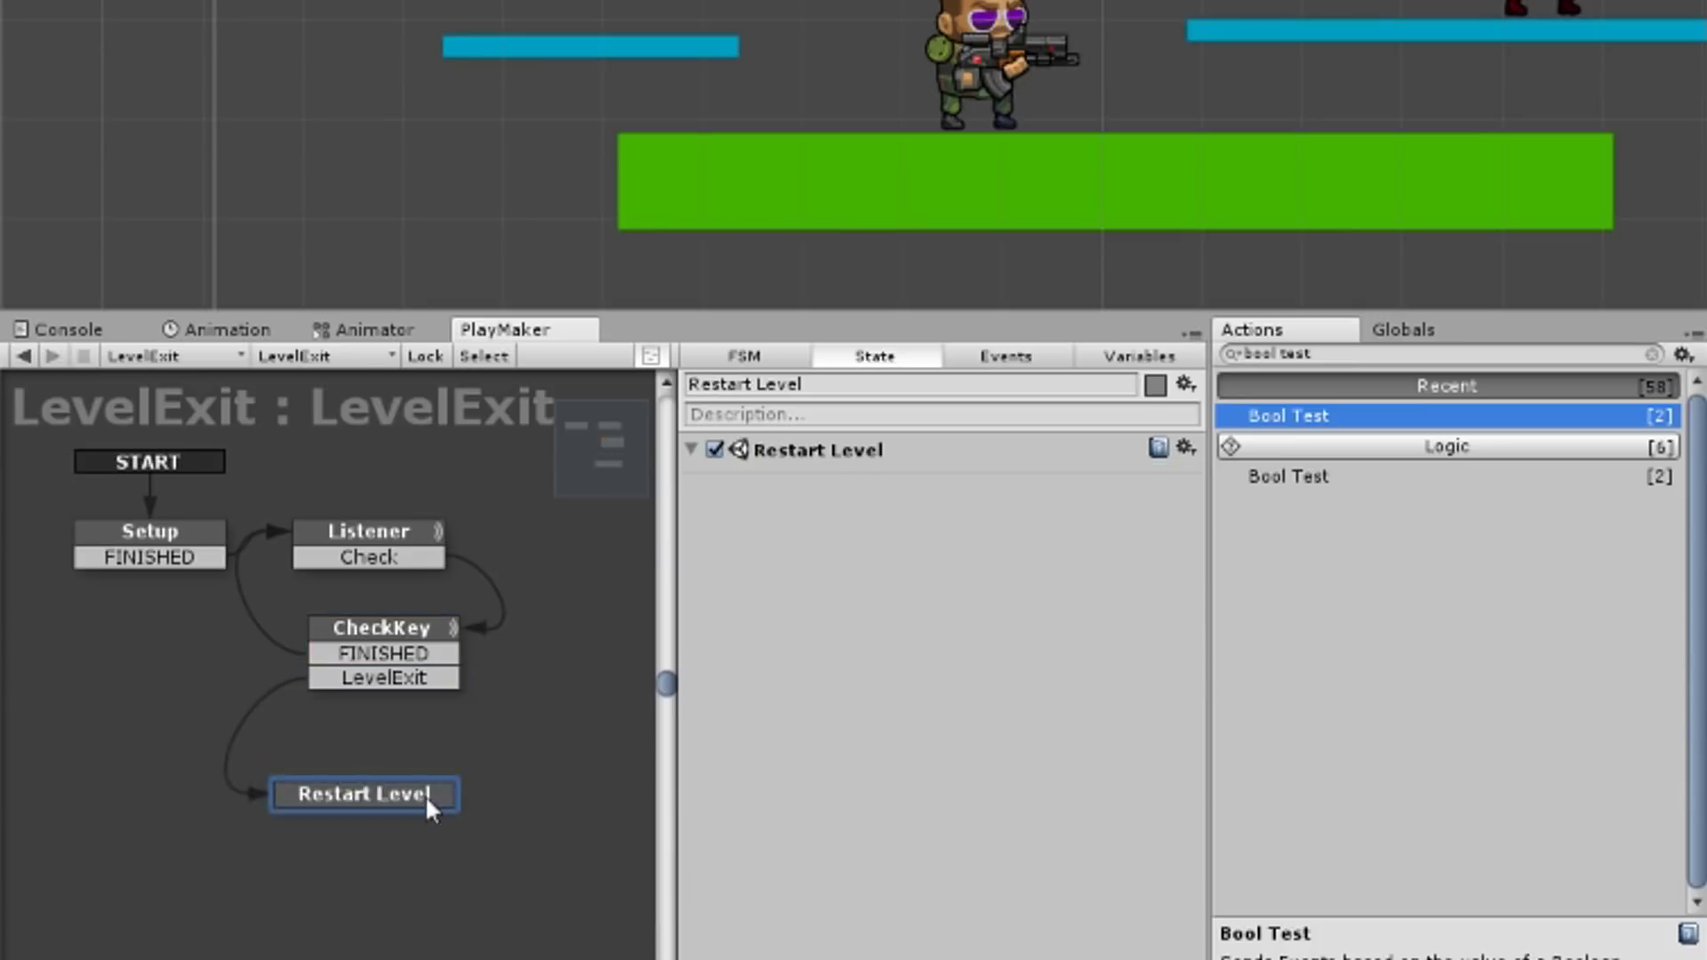
Move the Listener state up and review the Listener and CheckKey settings.
drag(412, 548, 429, 544)
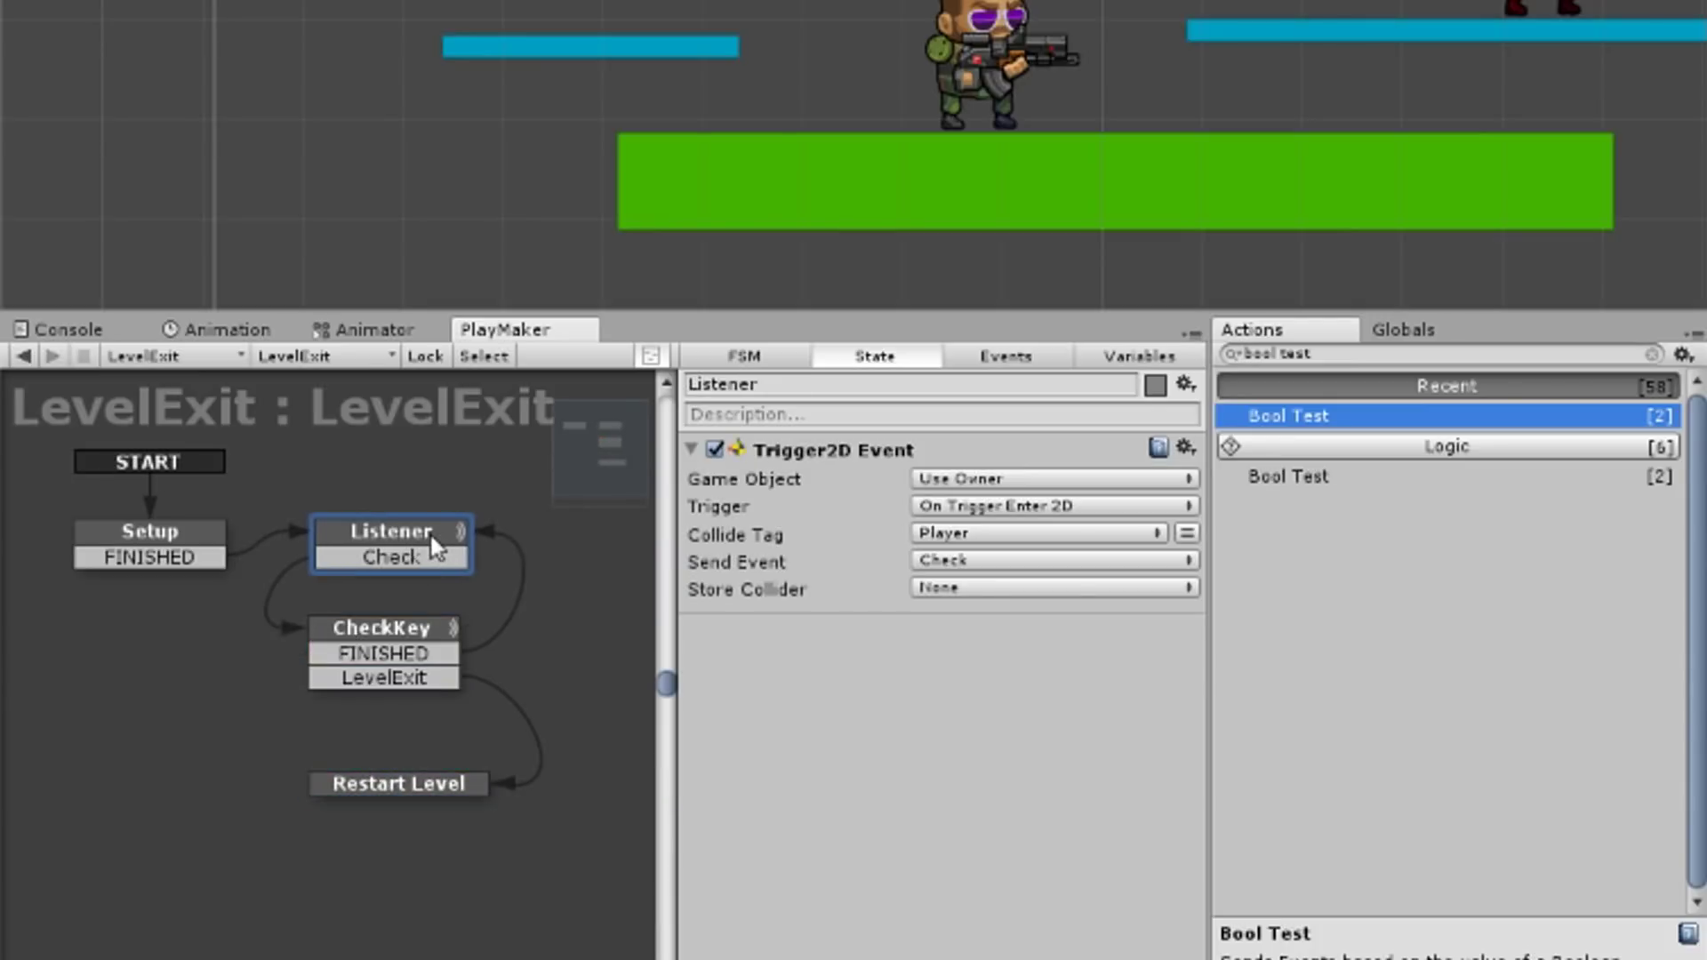
click(429, 628)
click(425, 547)
click(430, 628)
click(427, 556)
Drag CheckKey's FINISHED to a new Timer state with a 0.1-second Wait ending in FINISHED.
drag(383, 653, 614, 589)
click(834, 384)
text(Timer)
key(Return)
text(wai)
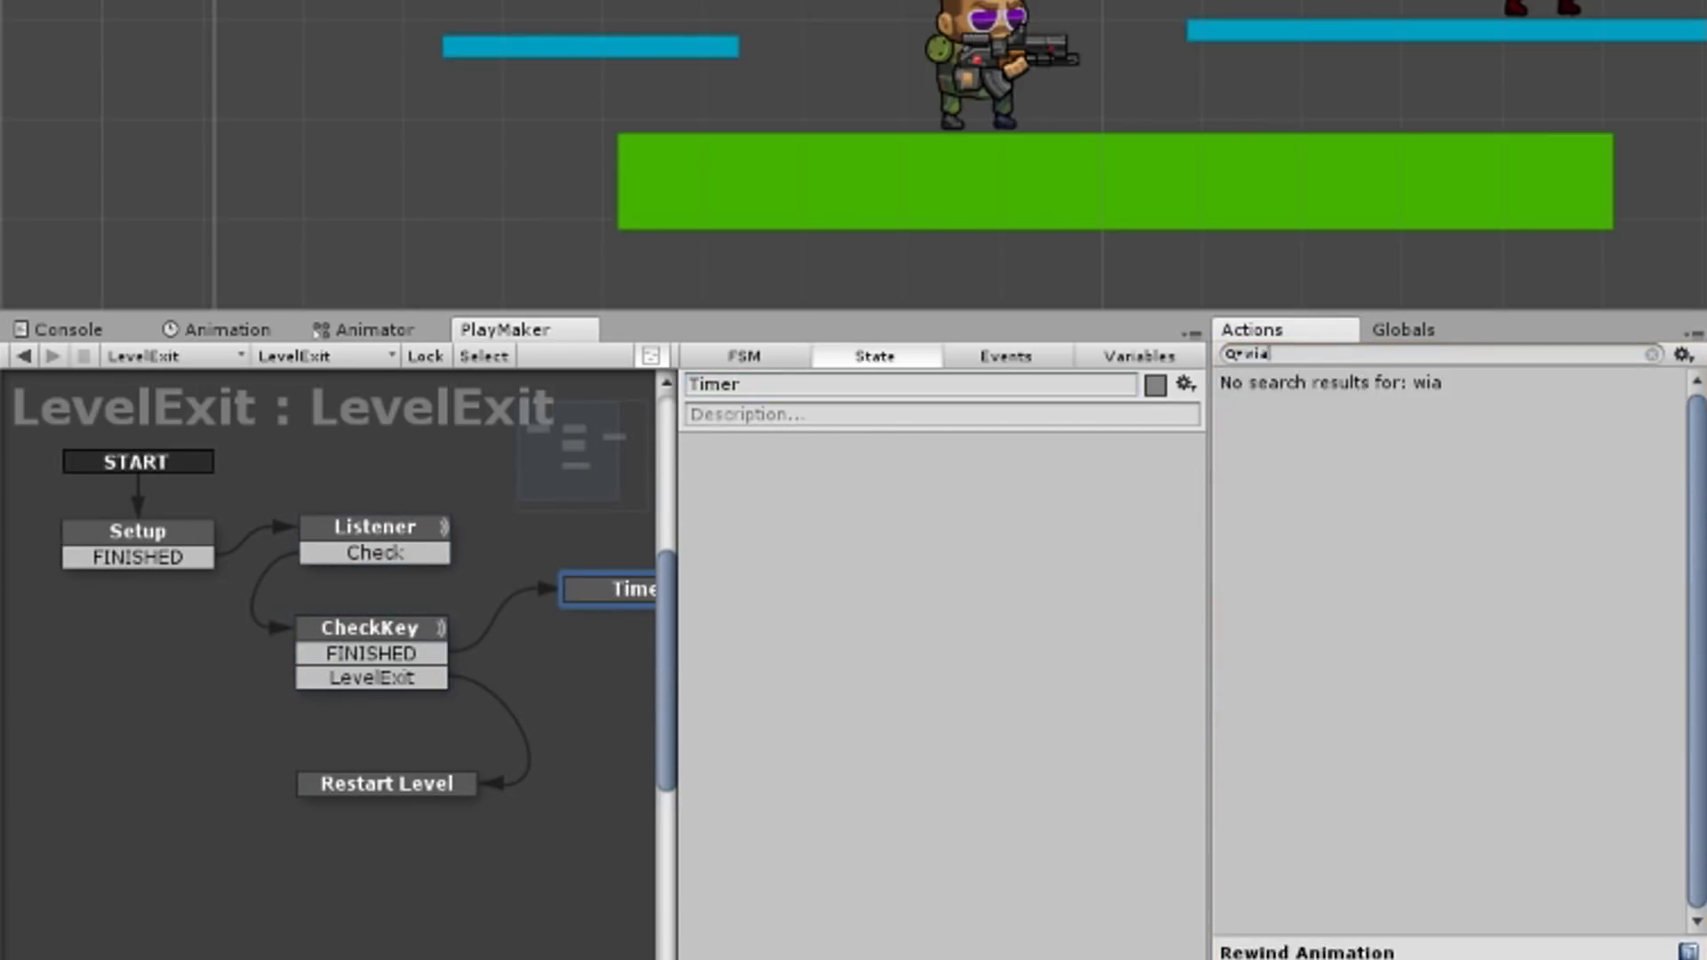
key(Return)
click(1040, 480)
text(0.1)
click(1054, 506)
click(978, 543)
click(942, 548)
Play-test the level: climb the steps, shoot the red enemy, jump back down, then stop.
key(ctrl+p)
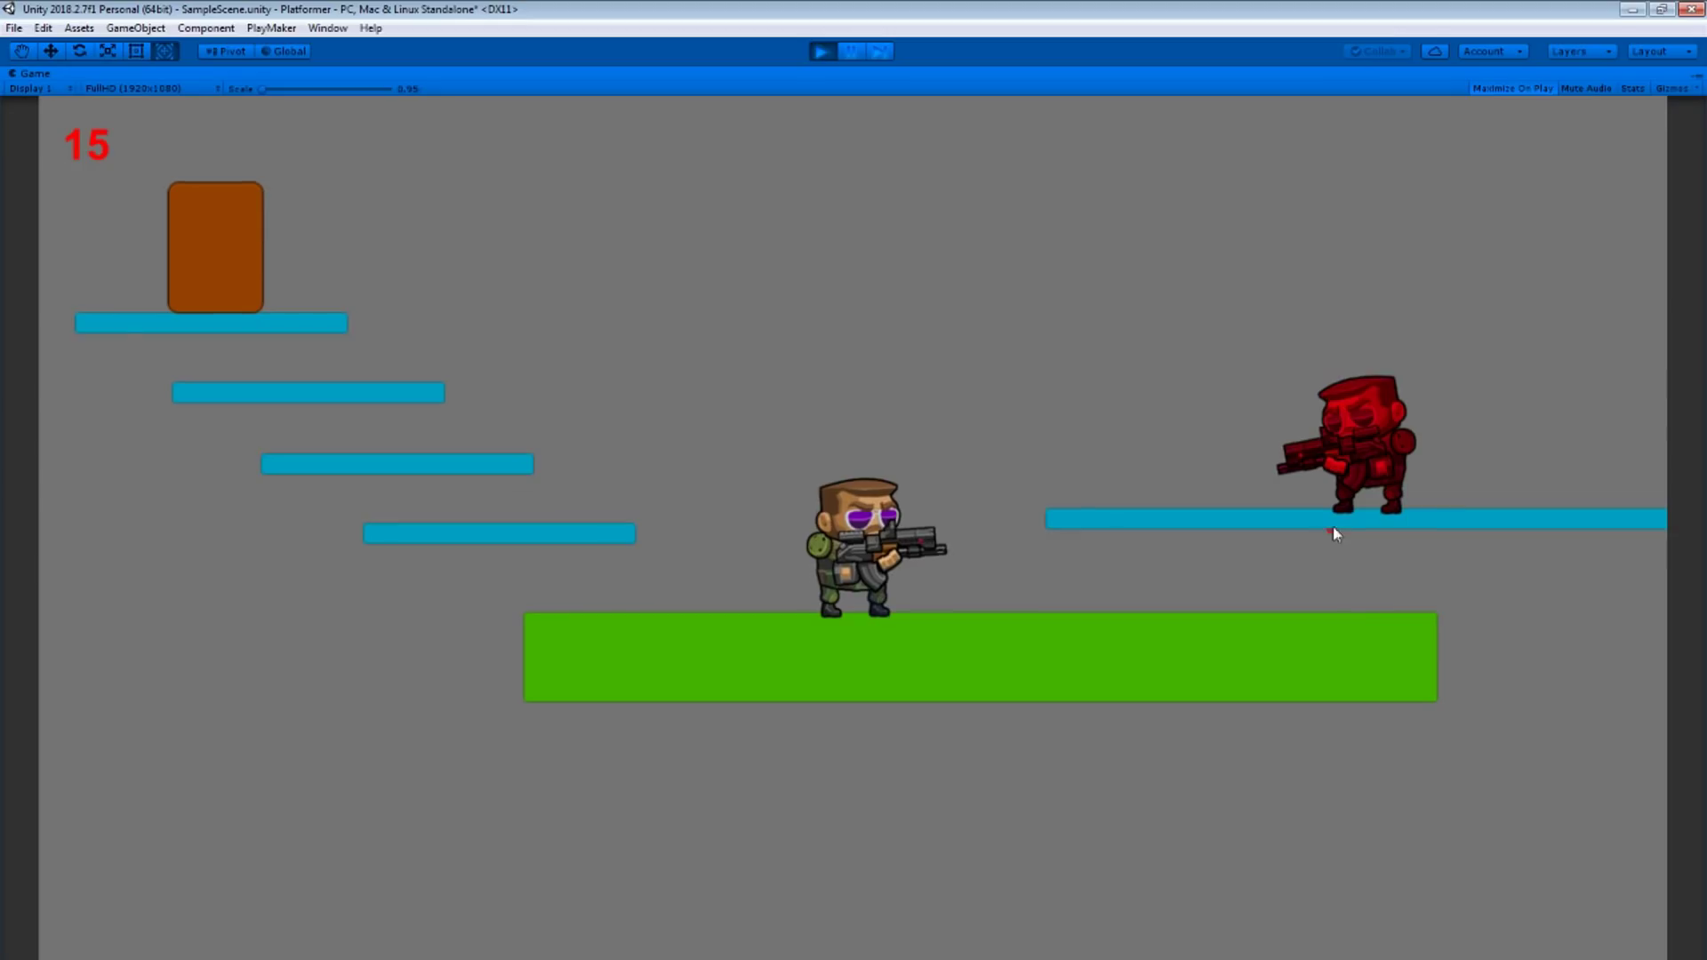
key(Left)
key(space)
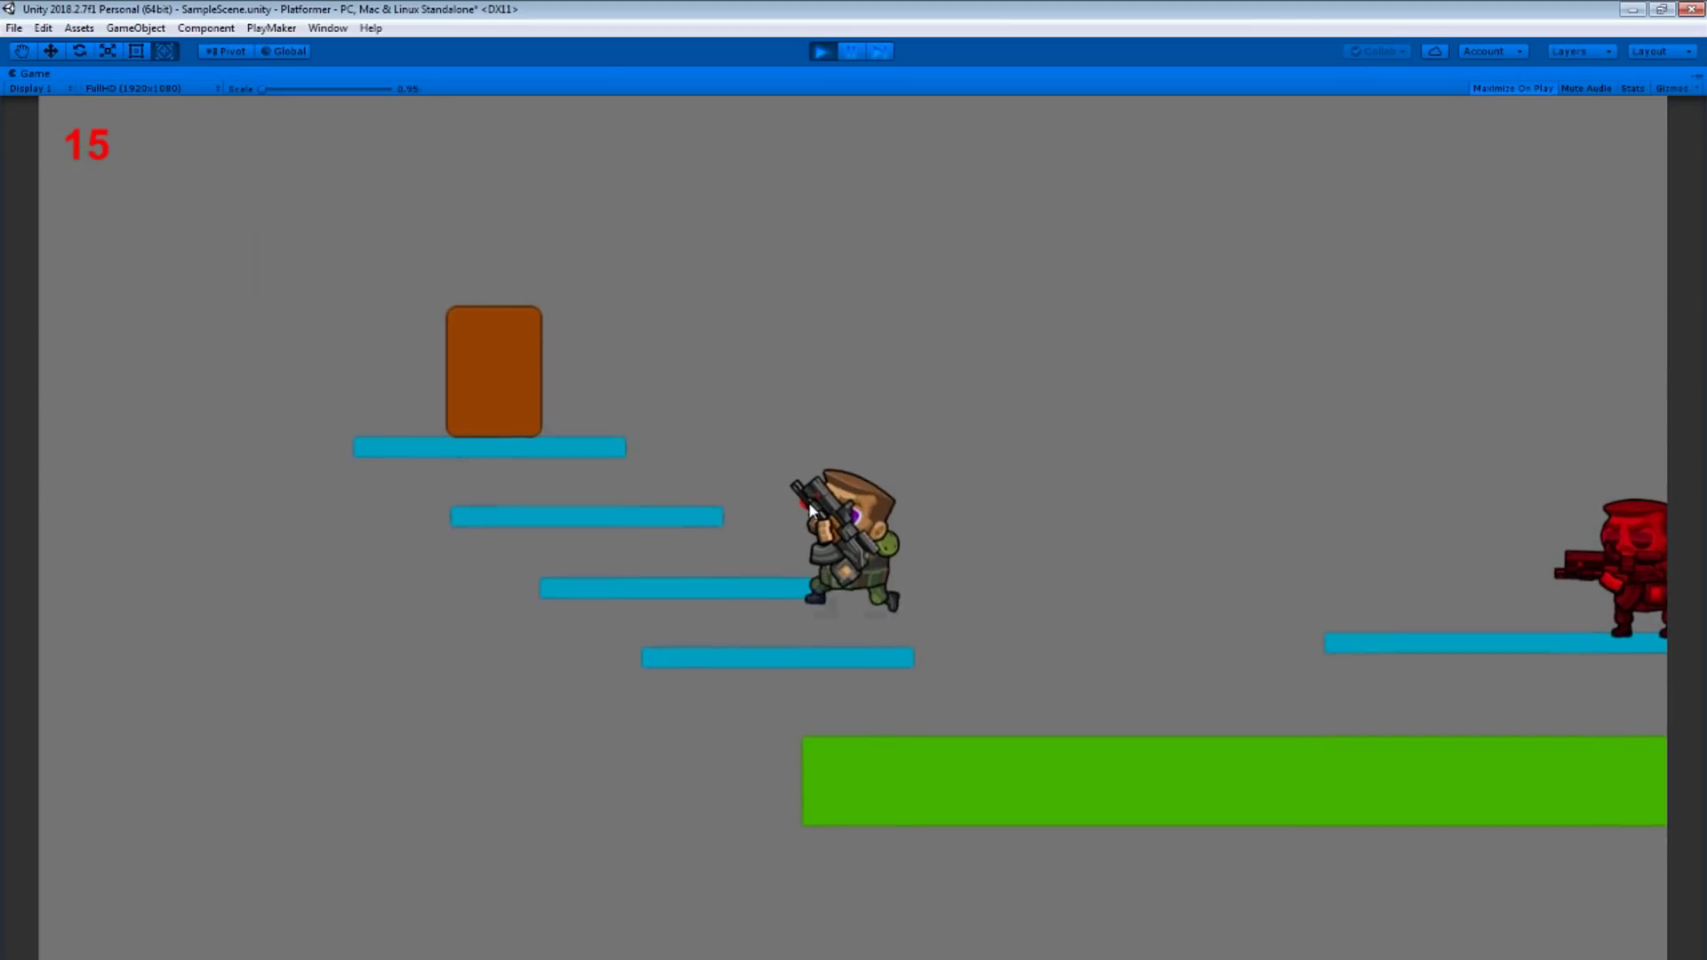
key(space)
key(Right)
key(ctrl)
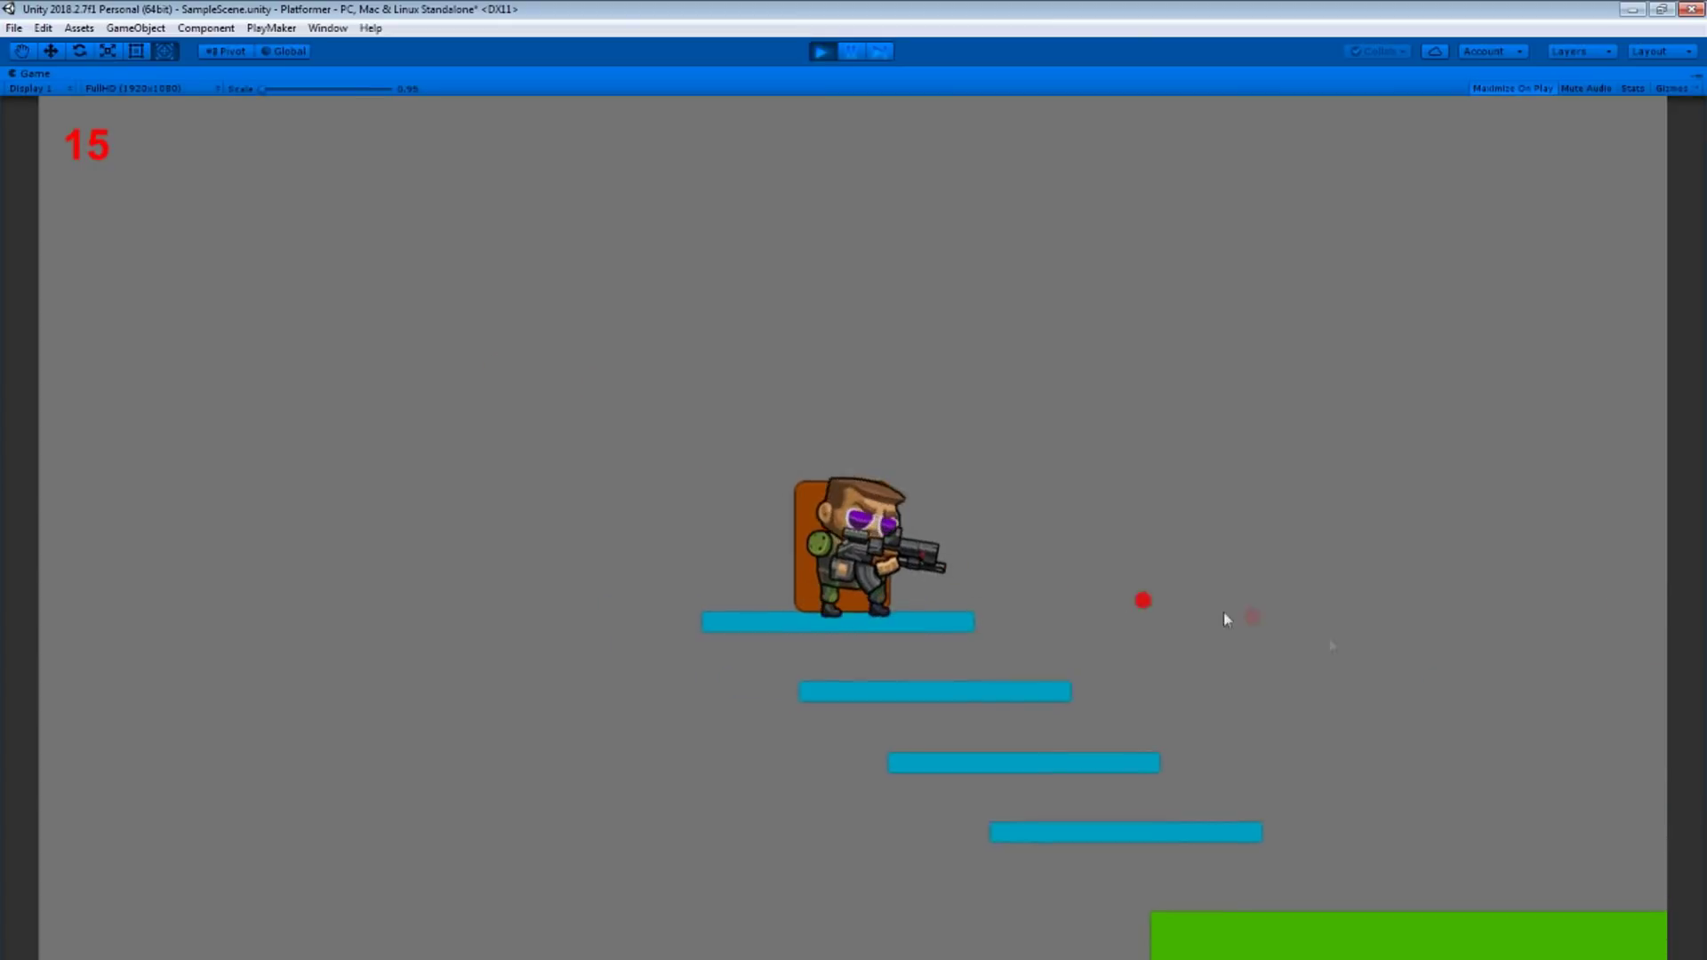
key(Right)
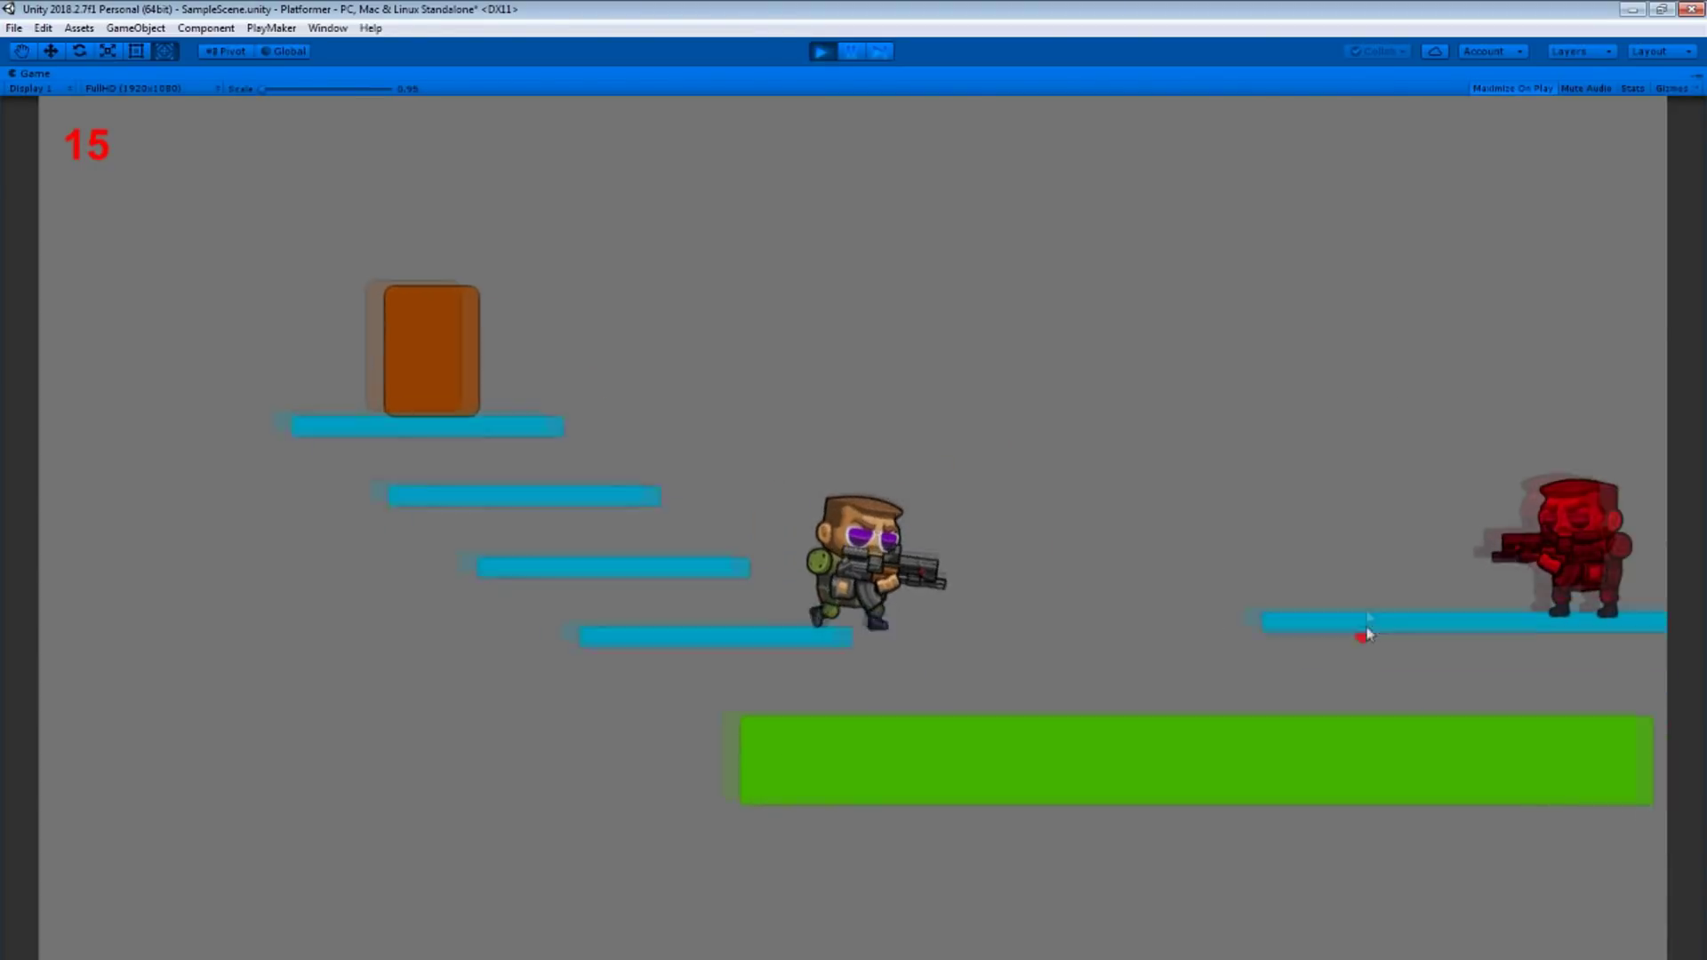
key(ctrl)
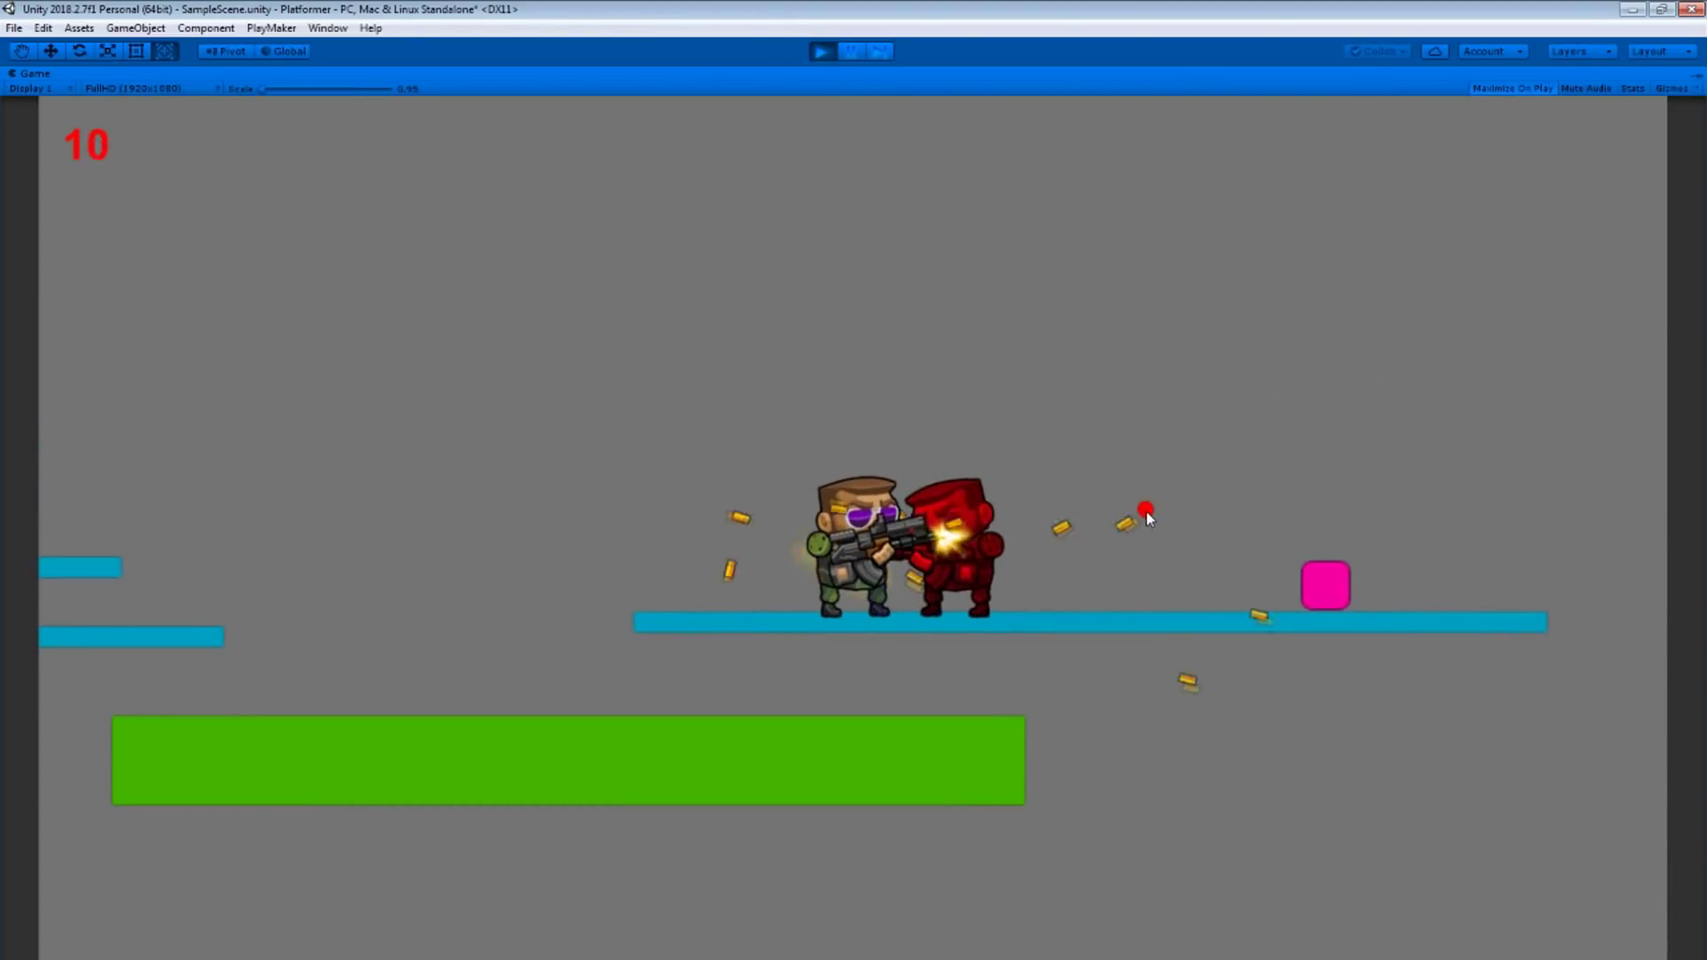
key(Right)
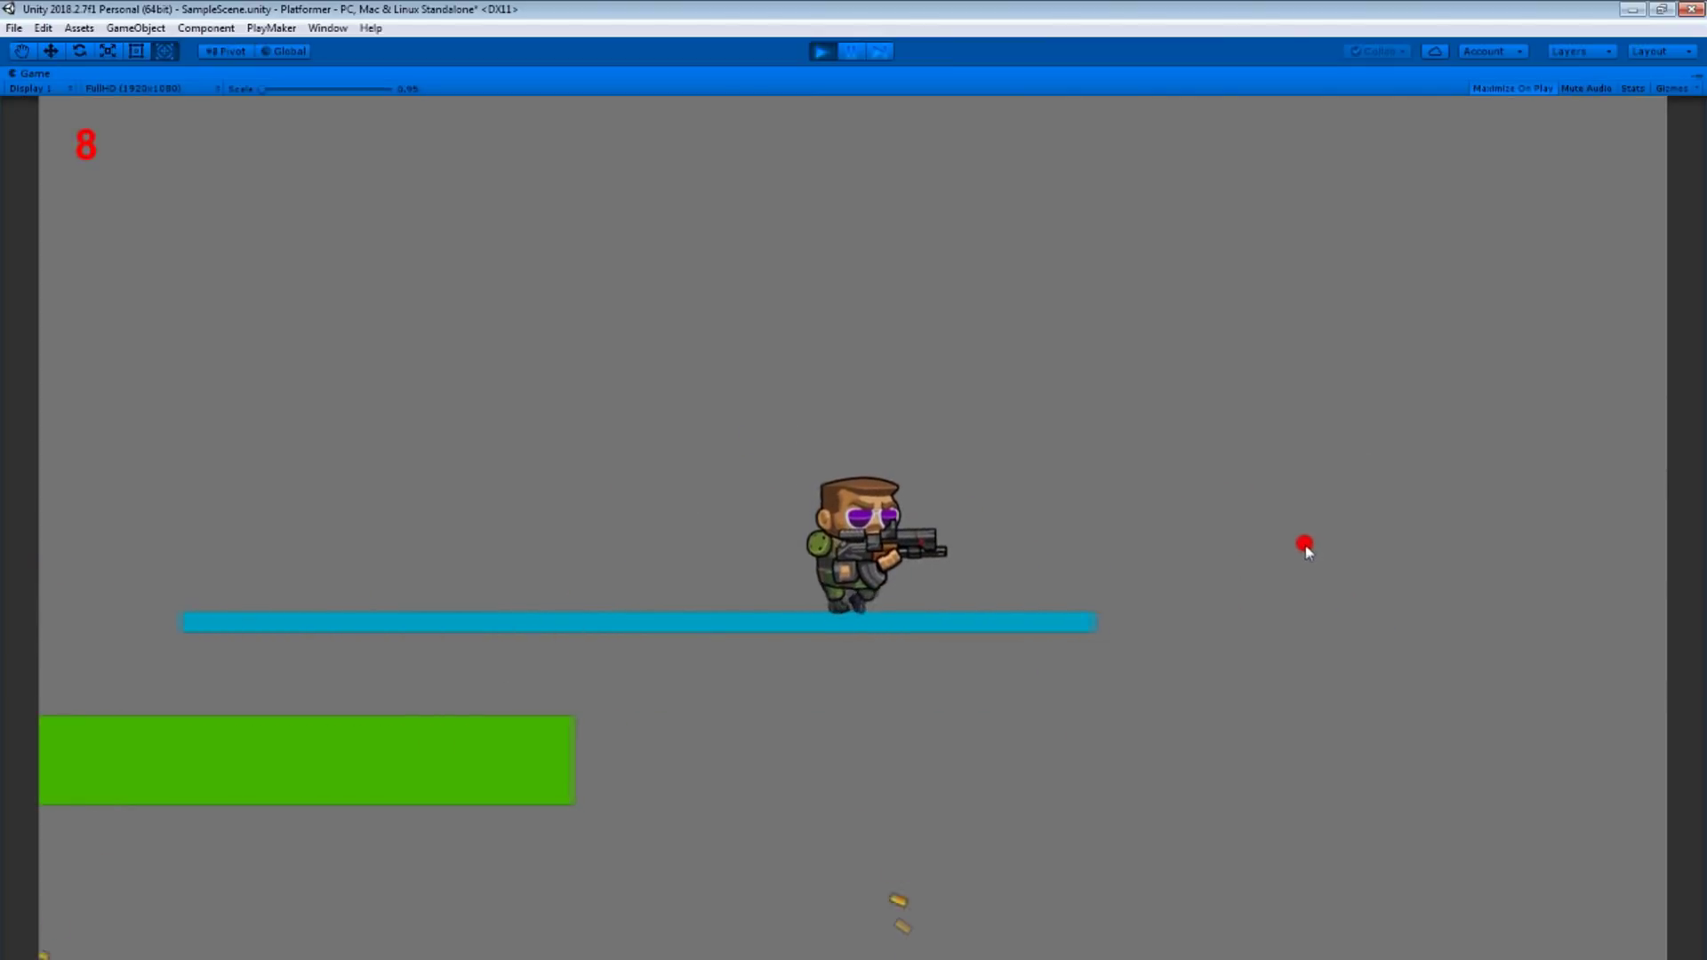
key(Left)
key(Left)
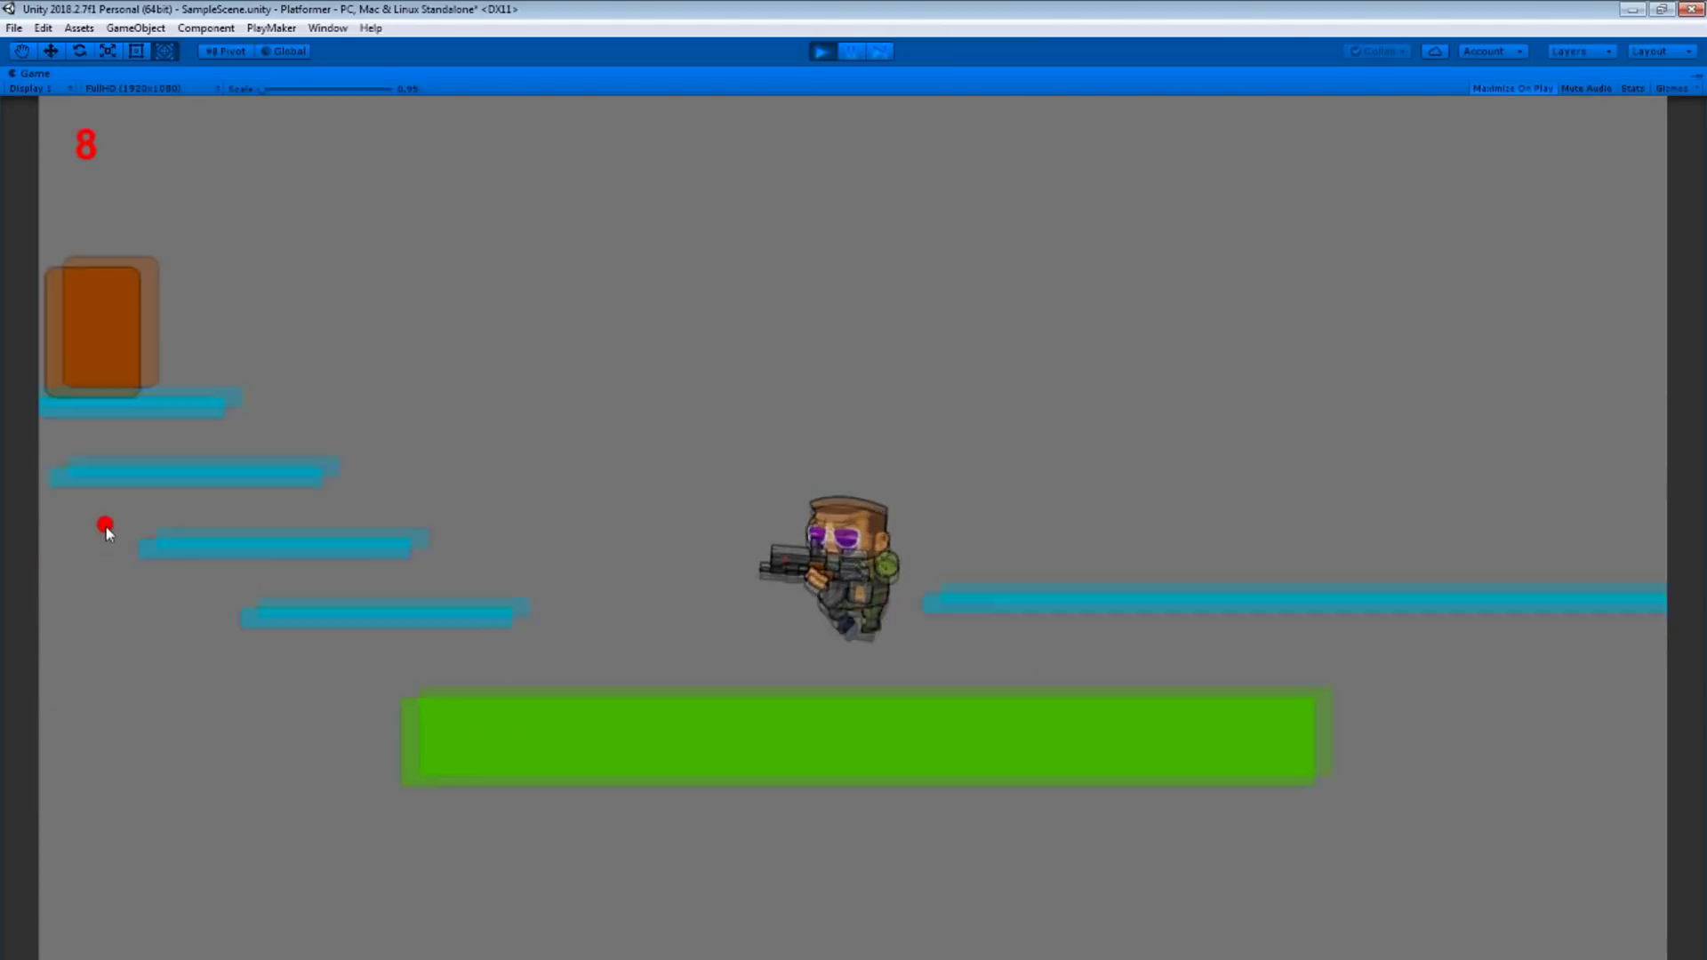
key(space)
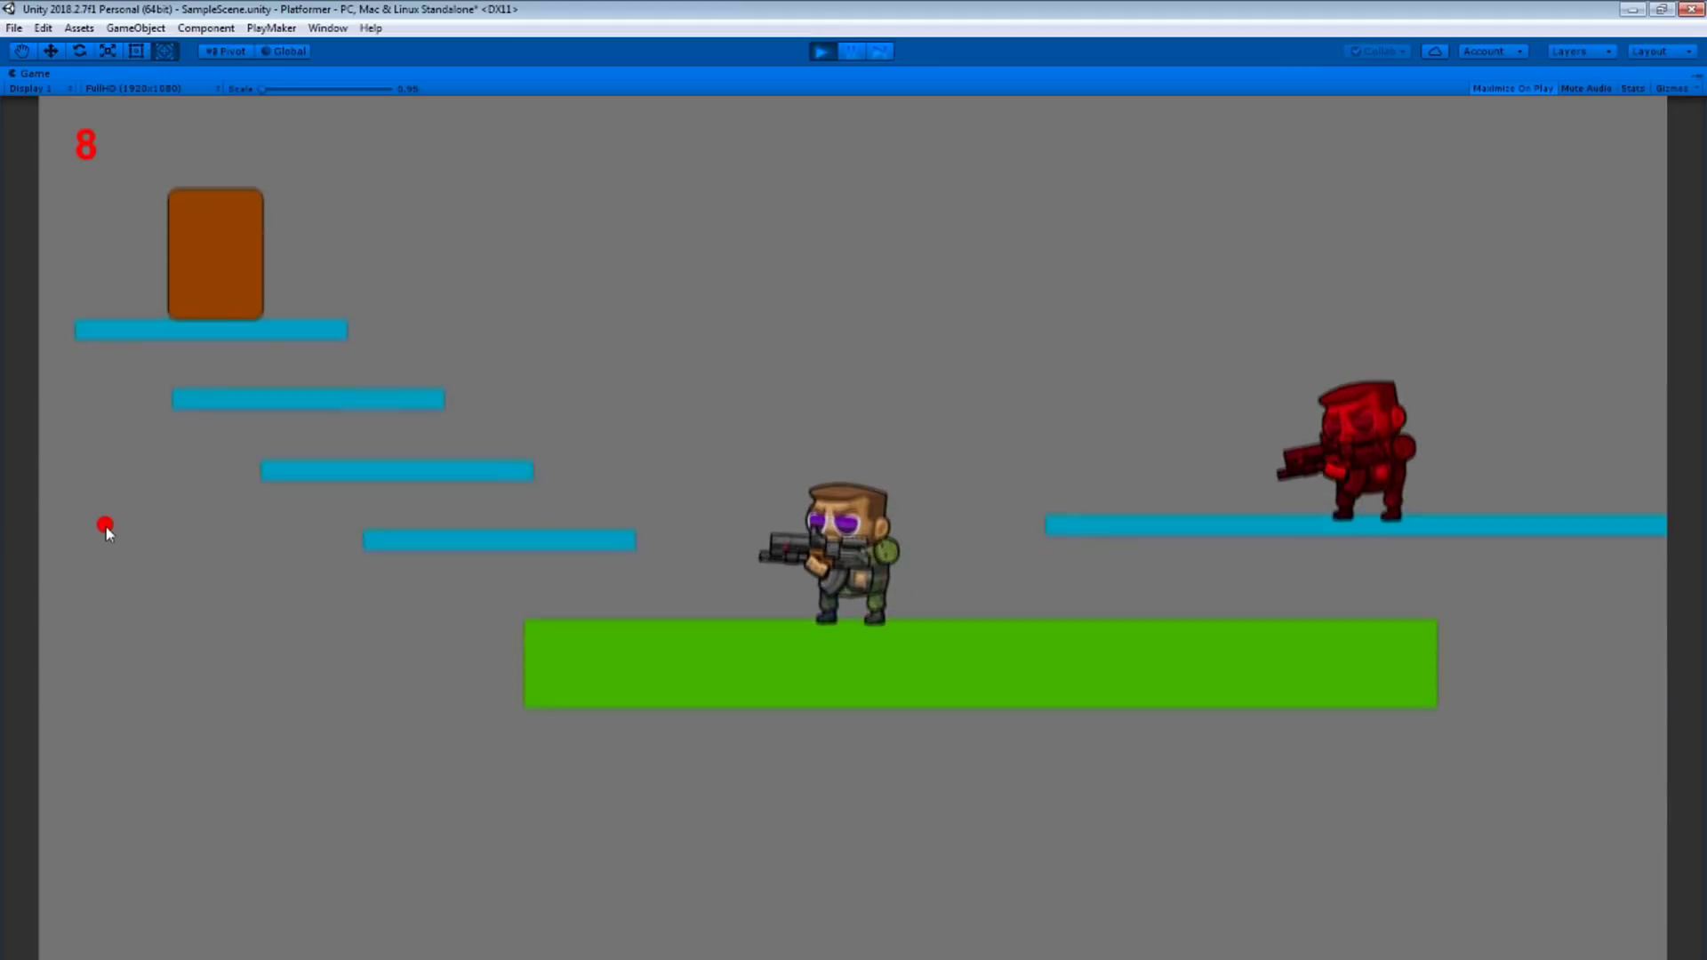
click(821, 51)
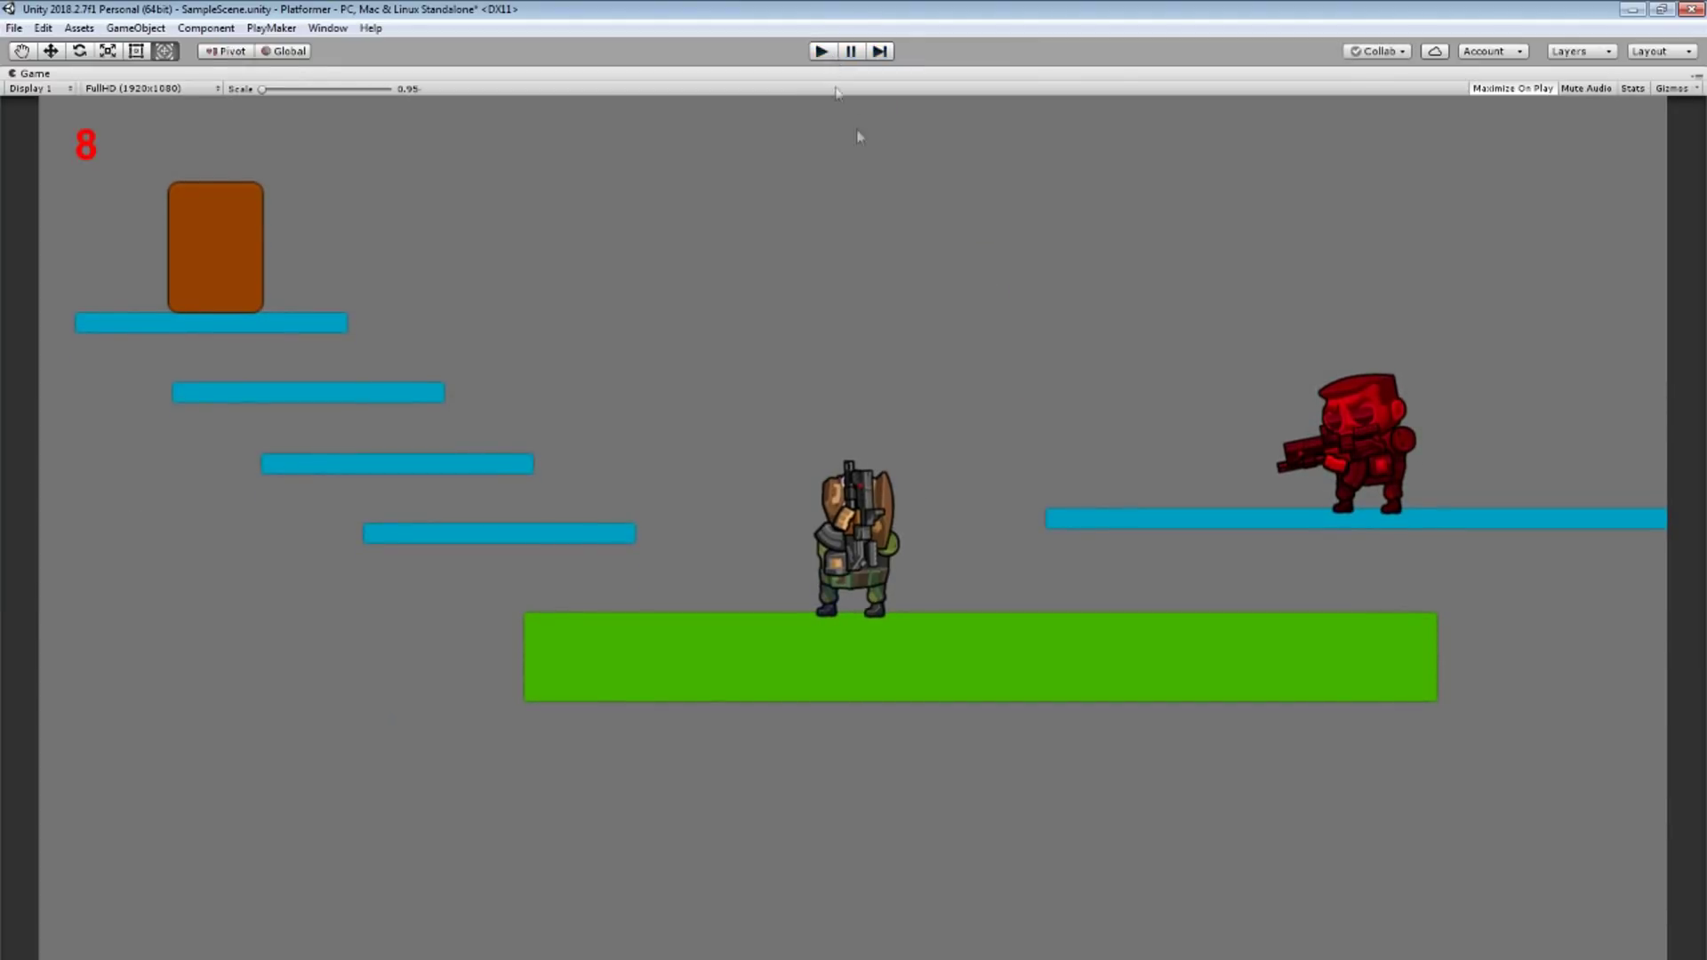